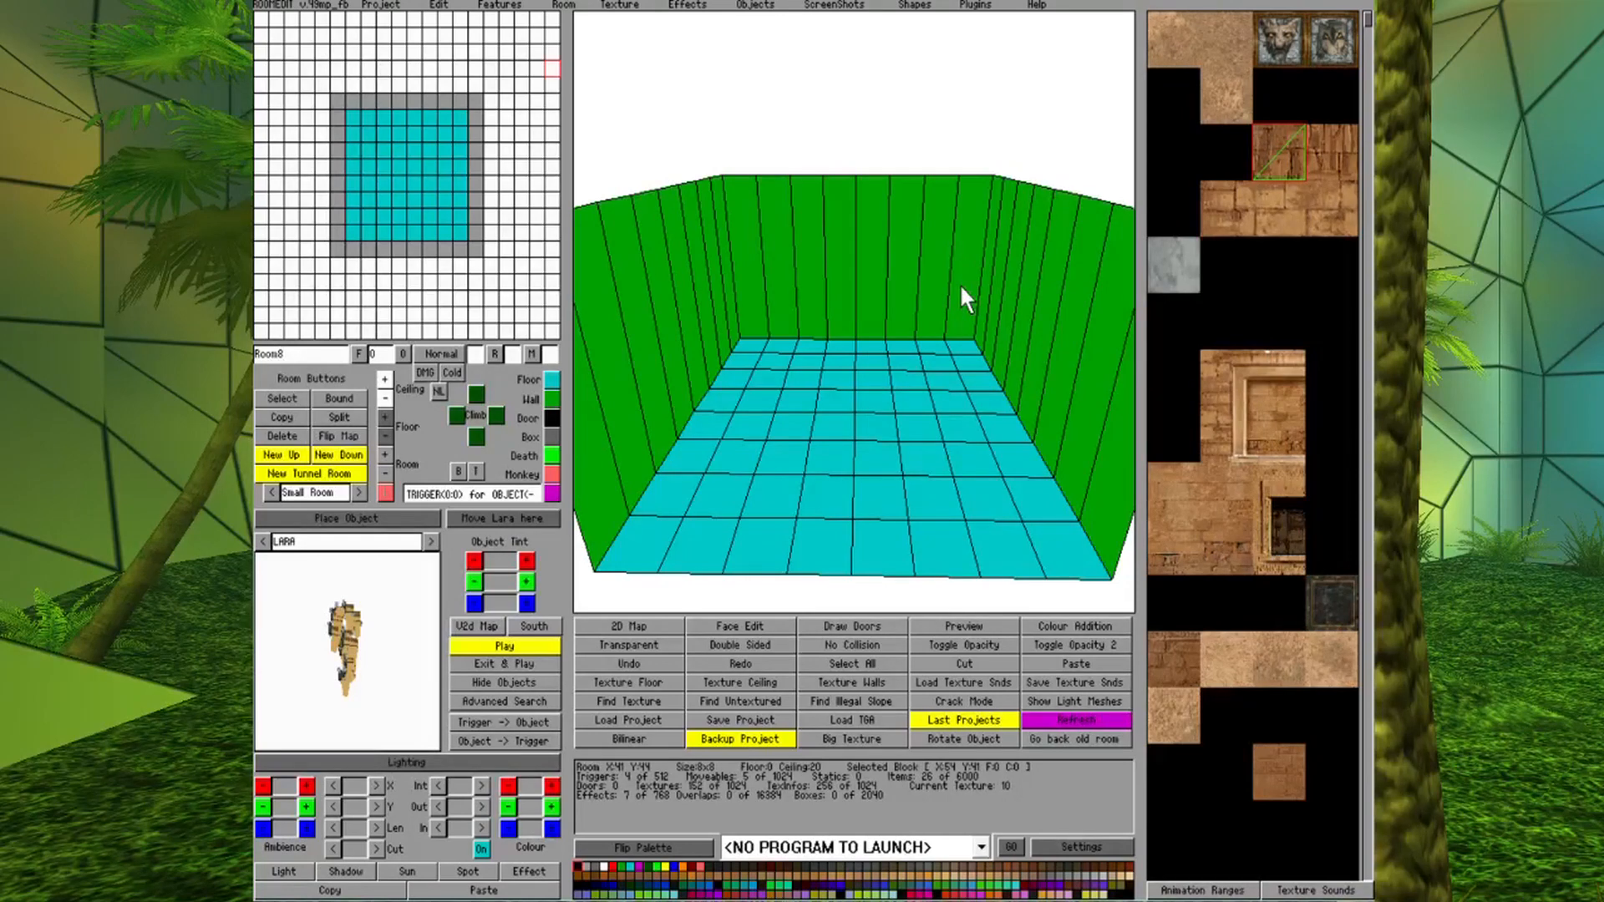
Divide the room's walls into stacked sections and check the far wall, floor and ceiling.
{"action": "key", "text": "ctrl+alt+F3"}
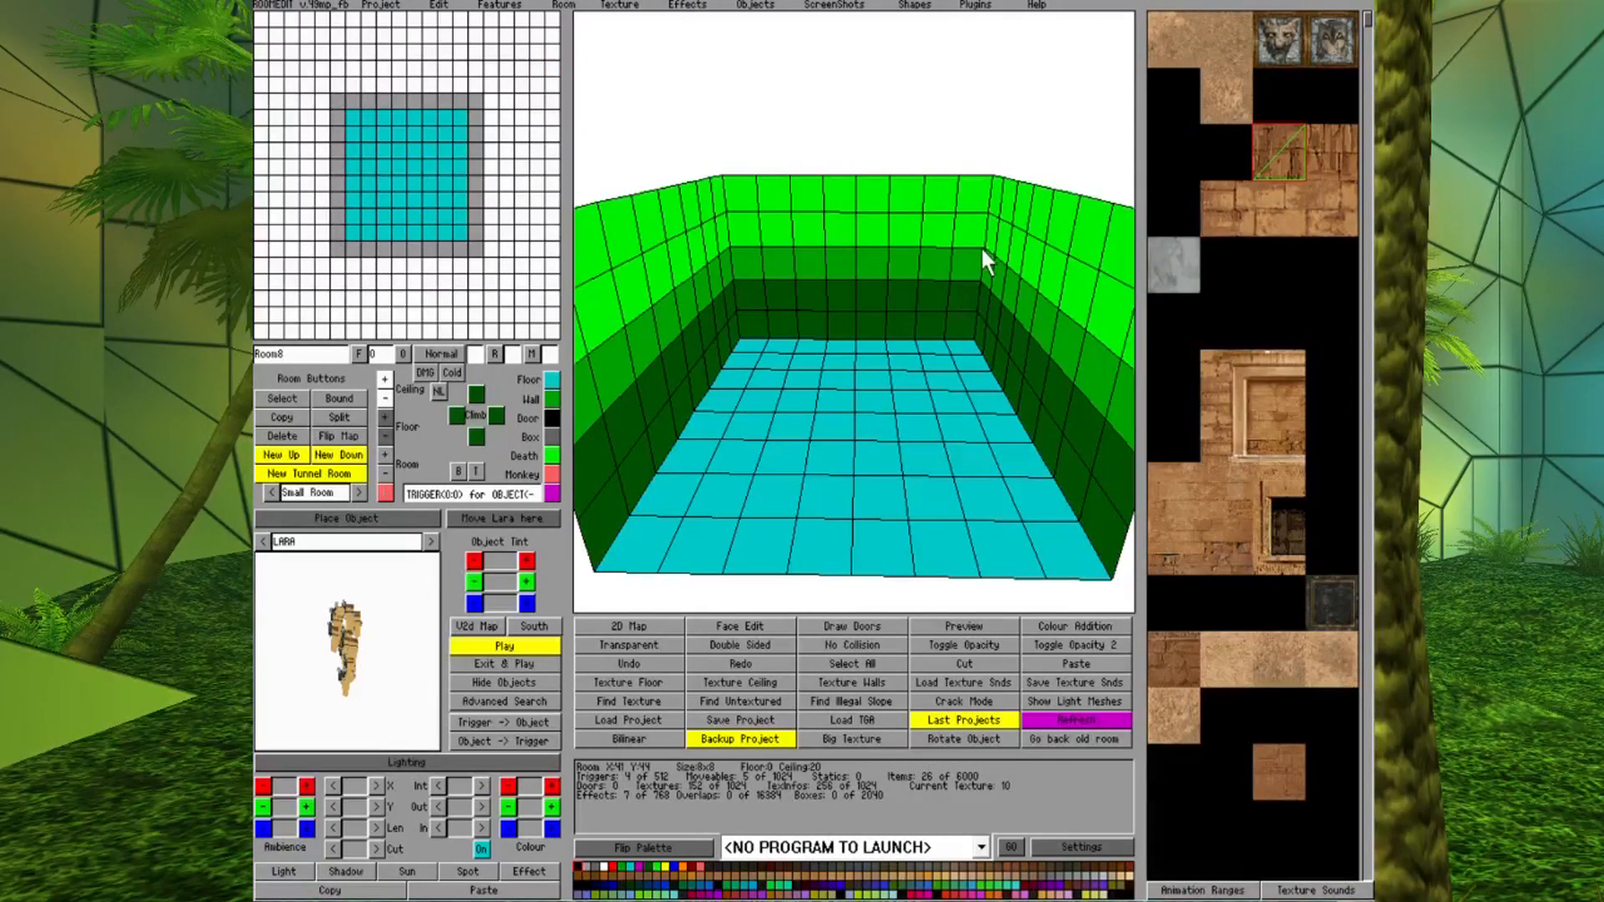
{"action": "left_click_drag", "start_coordinate": [969, 208], "coordinate": [753, 209]}
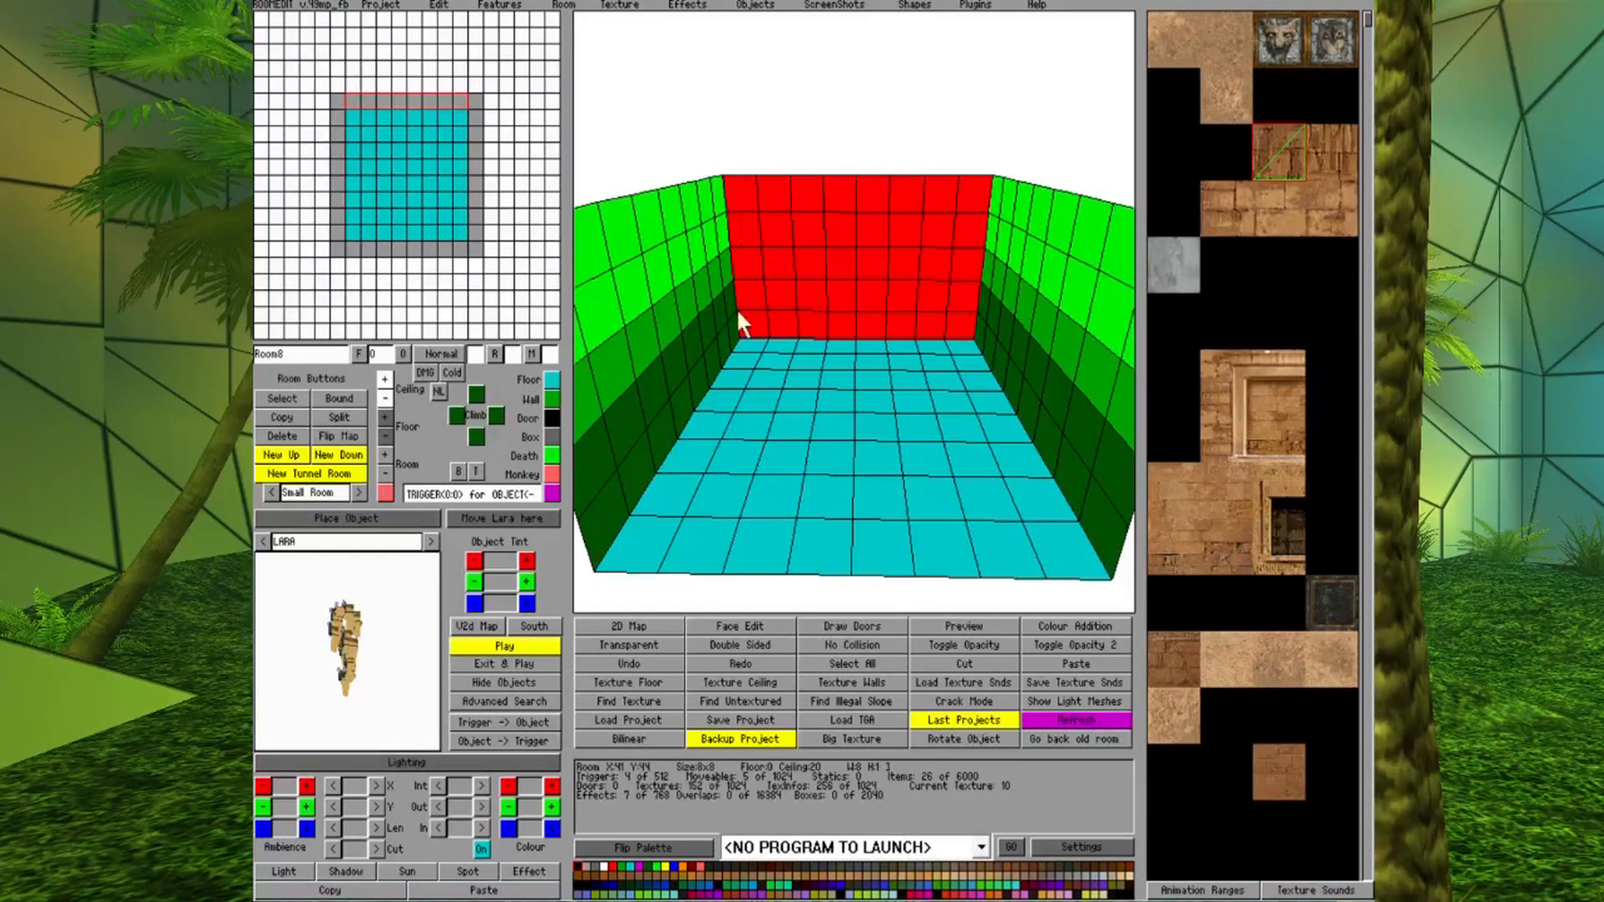
{"action": "left_click", "coordinate": [740, 403]}
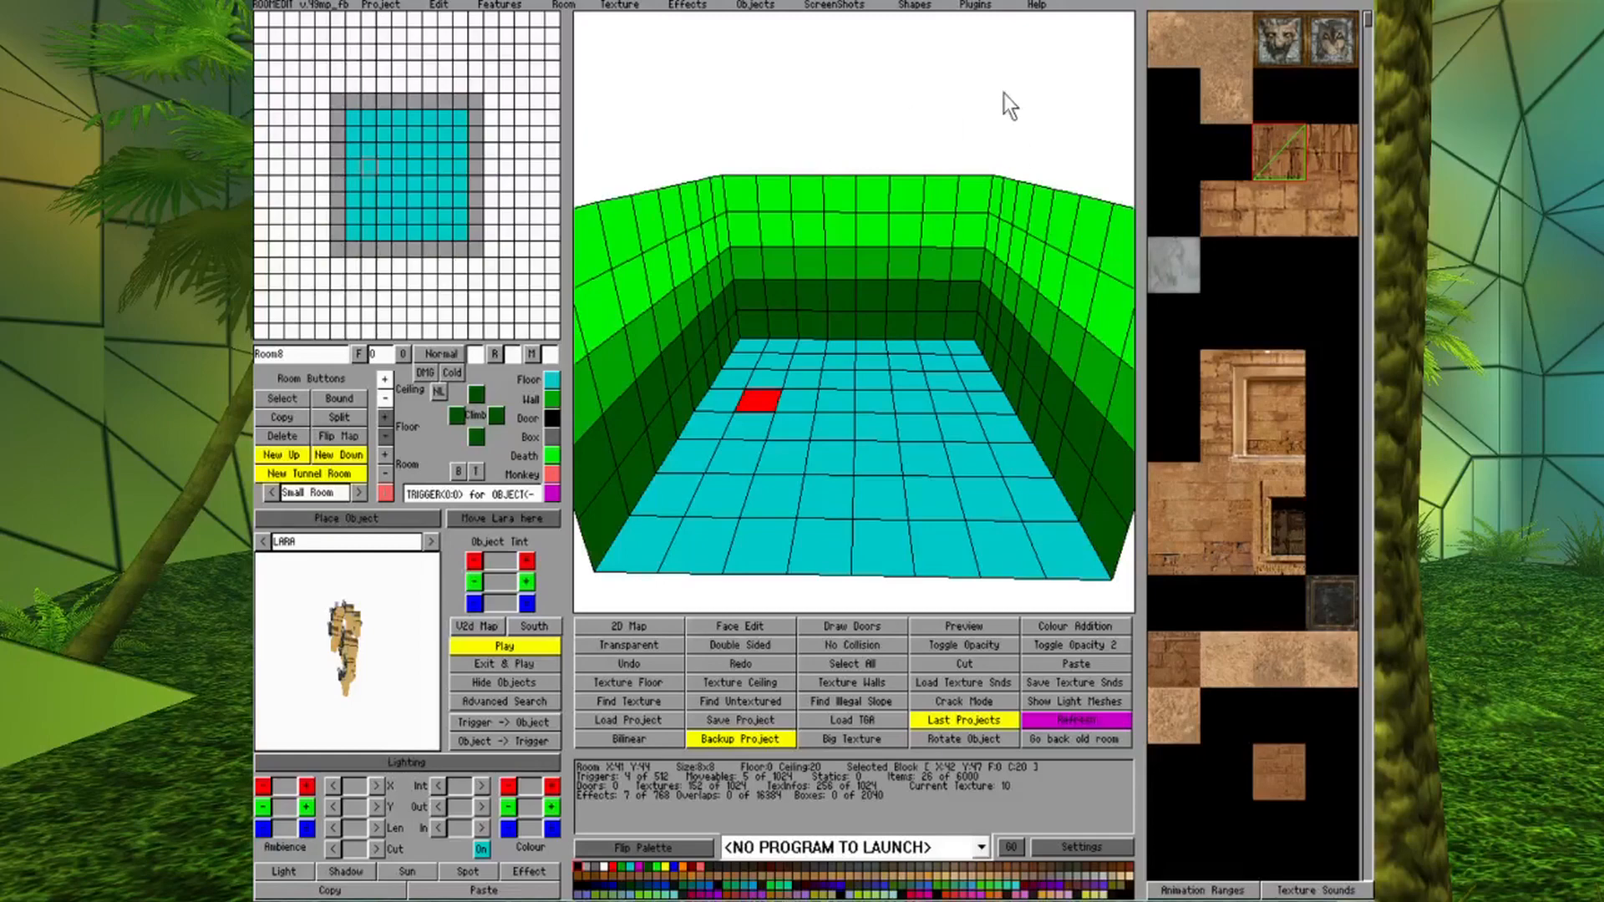
{"action": "key", "text": "Down"}
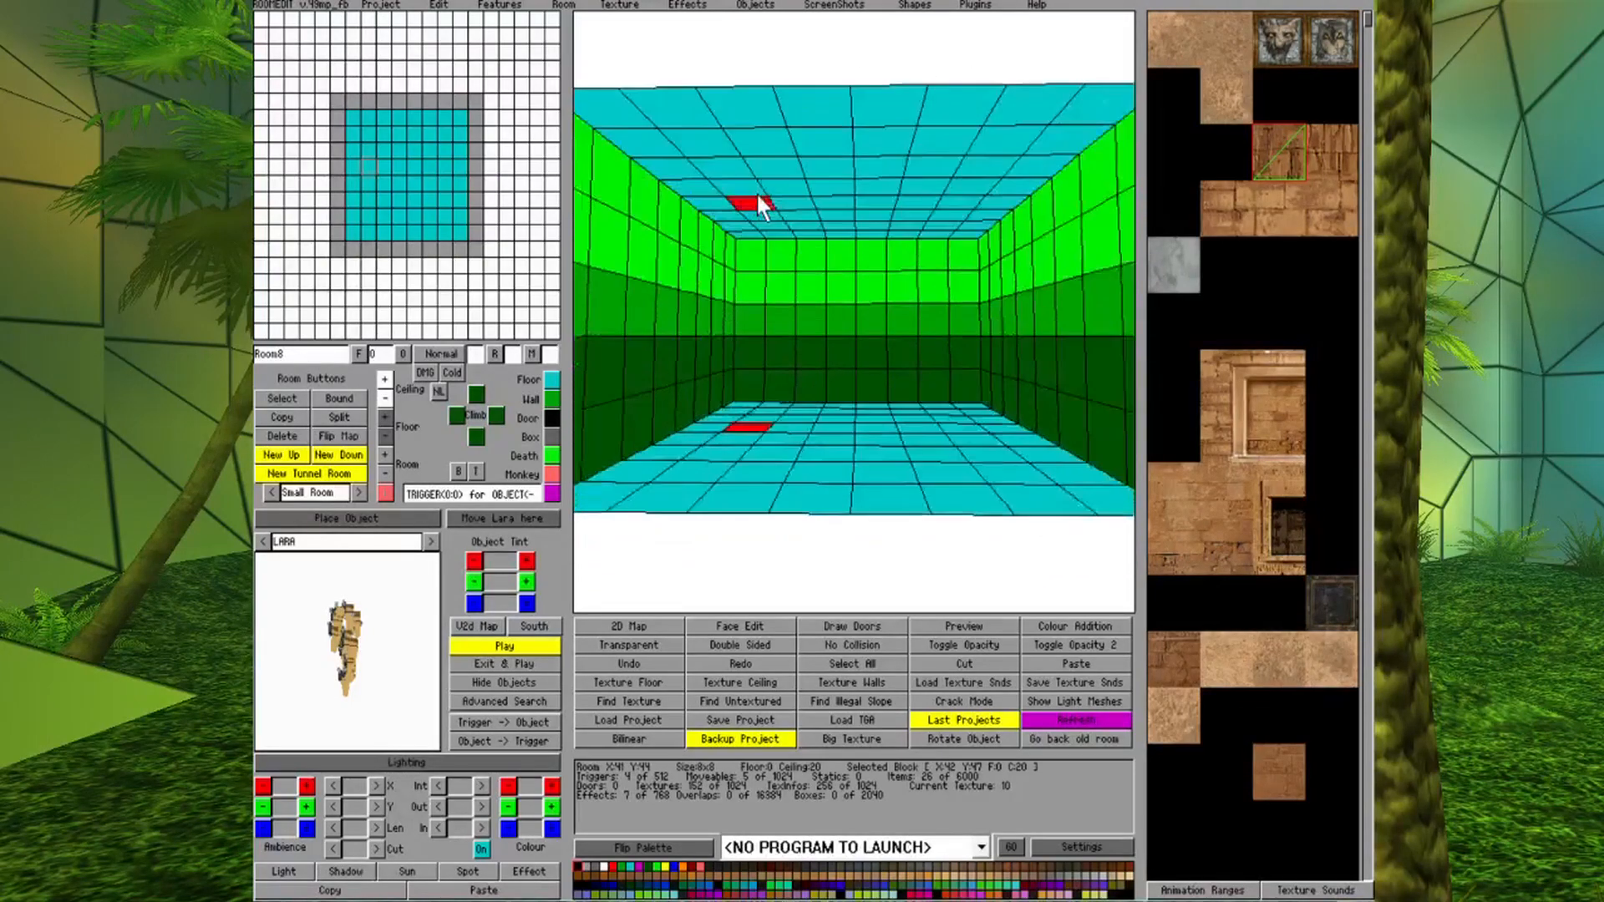
{"action": "key", "text": "Up"}
{"action": "key", "text": "Up"}
{"action": "key", "text": "Down"}
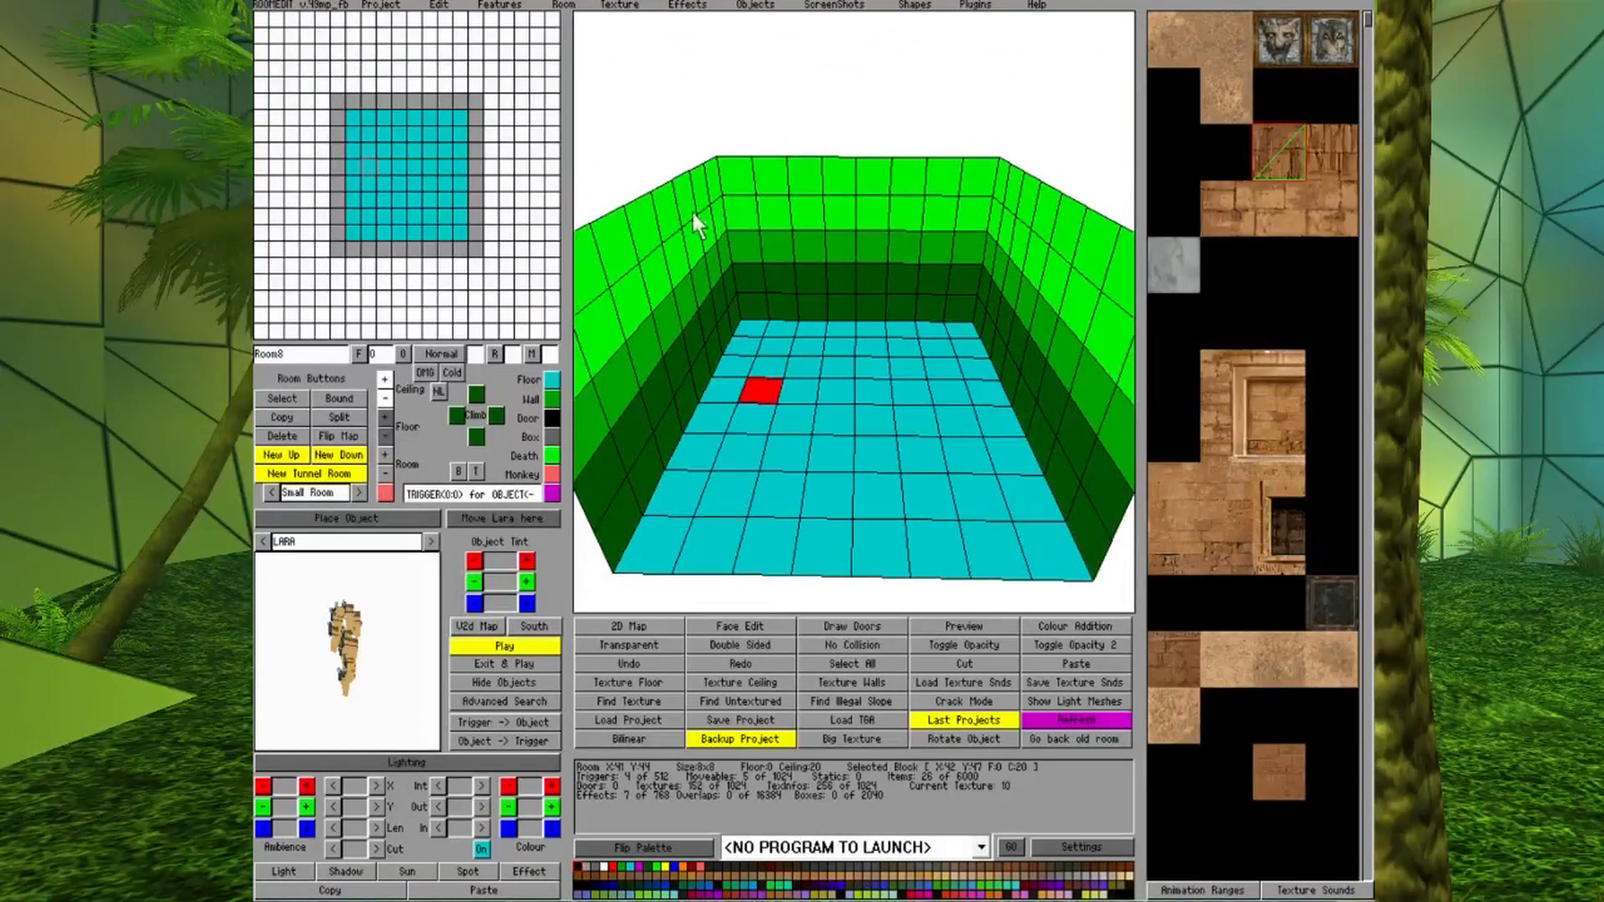
Raise the entire 8x8 floor area to 4 and lower its ceiling to 16.
{"action": "left_click_drag", "start_coordinate": [351, 117], "coordinate": [458, 236]}
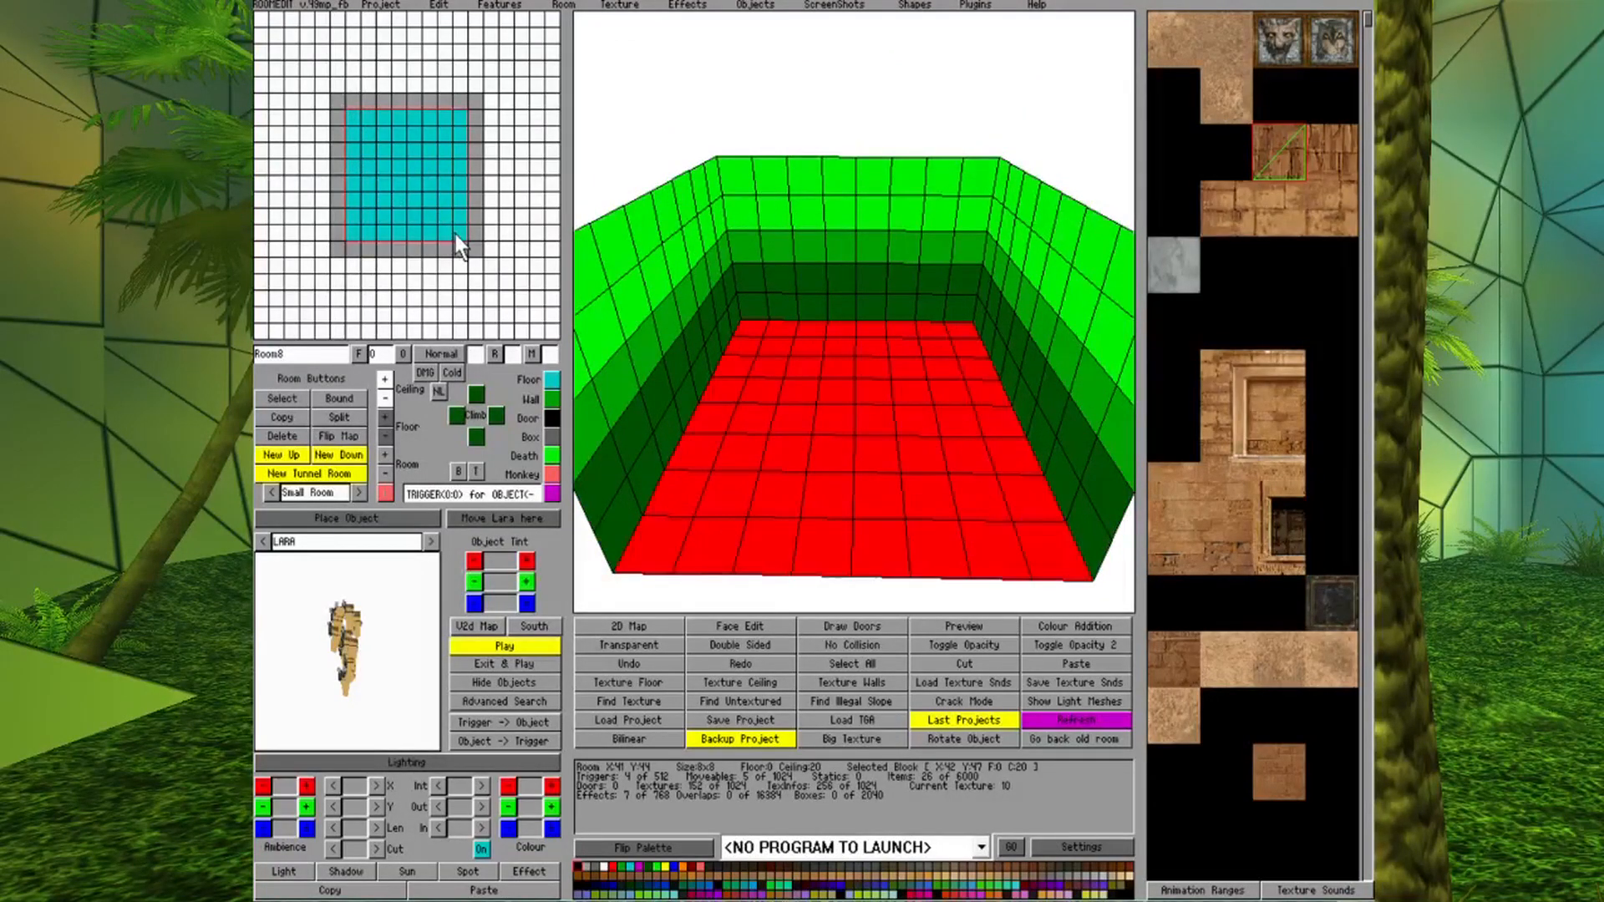
{"action": "left_click", "coordinate": [376, 414]}
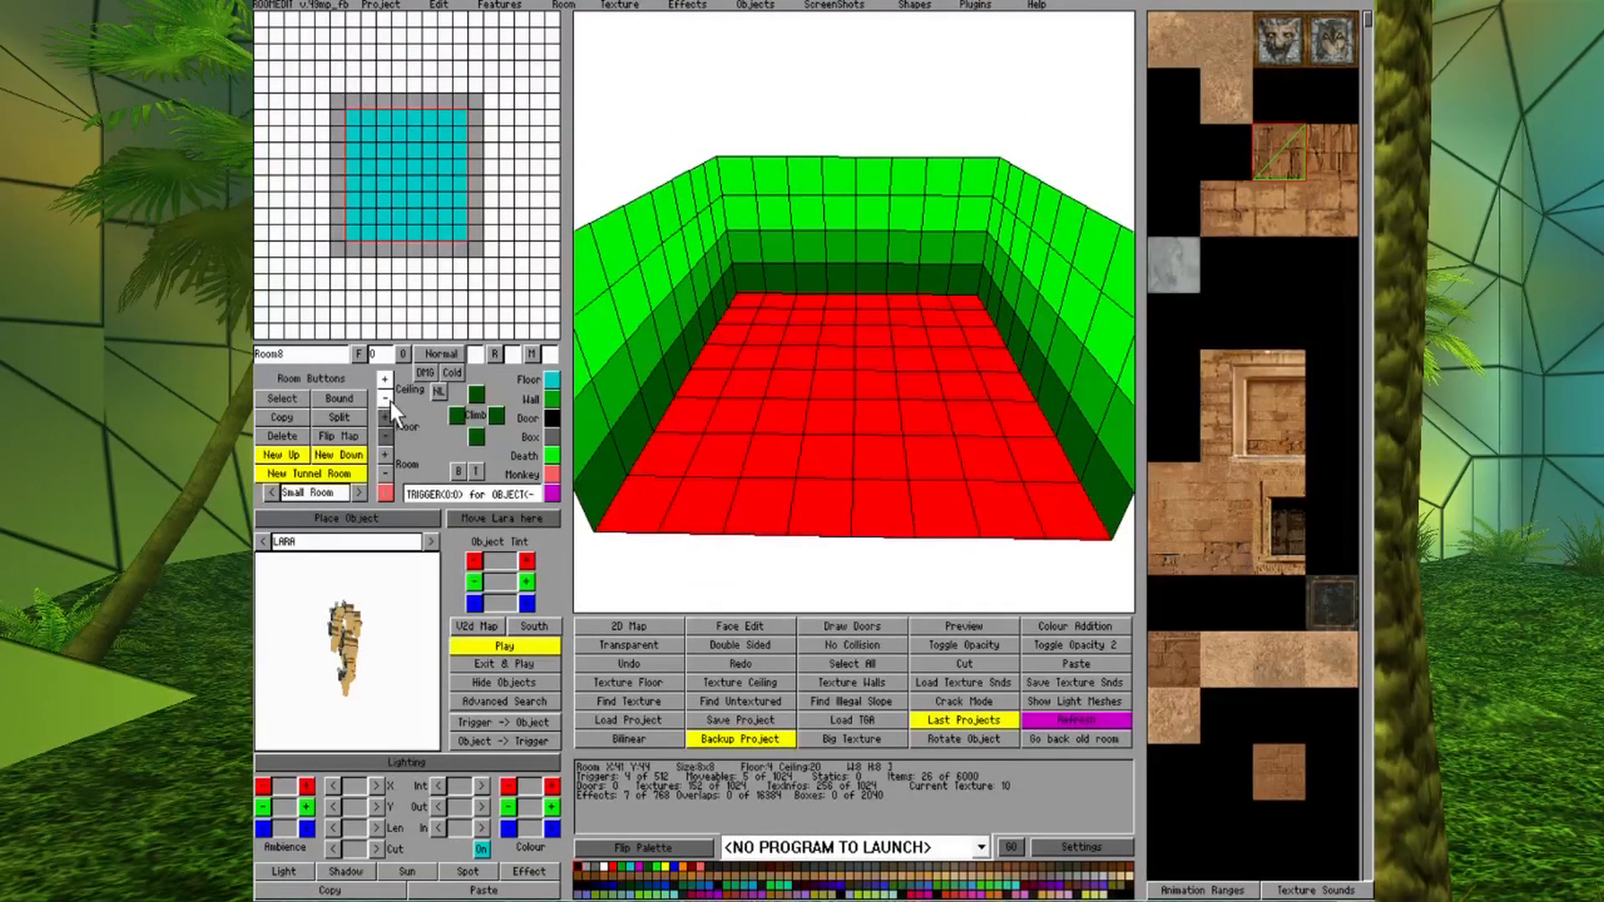
{"action": "left_click", "coordinate": [389, 399]}
{"action": "left_click", "coordinate": [824, 455]}
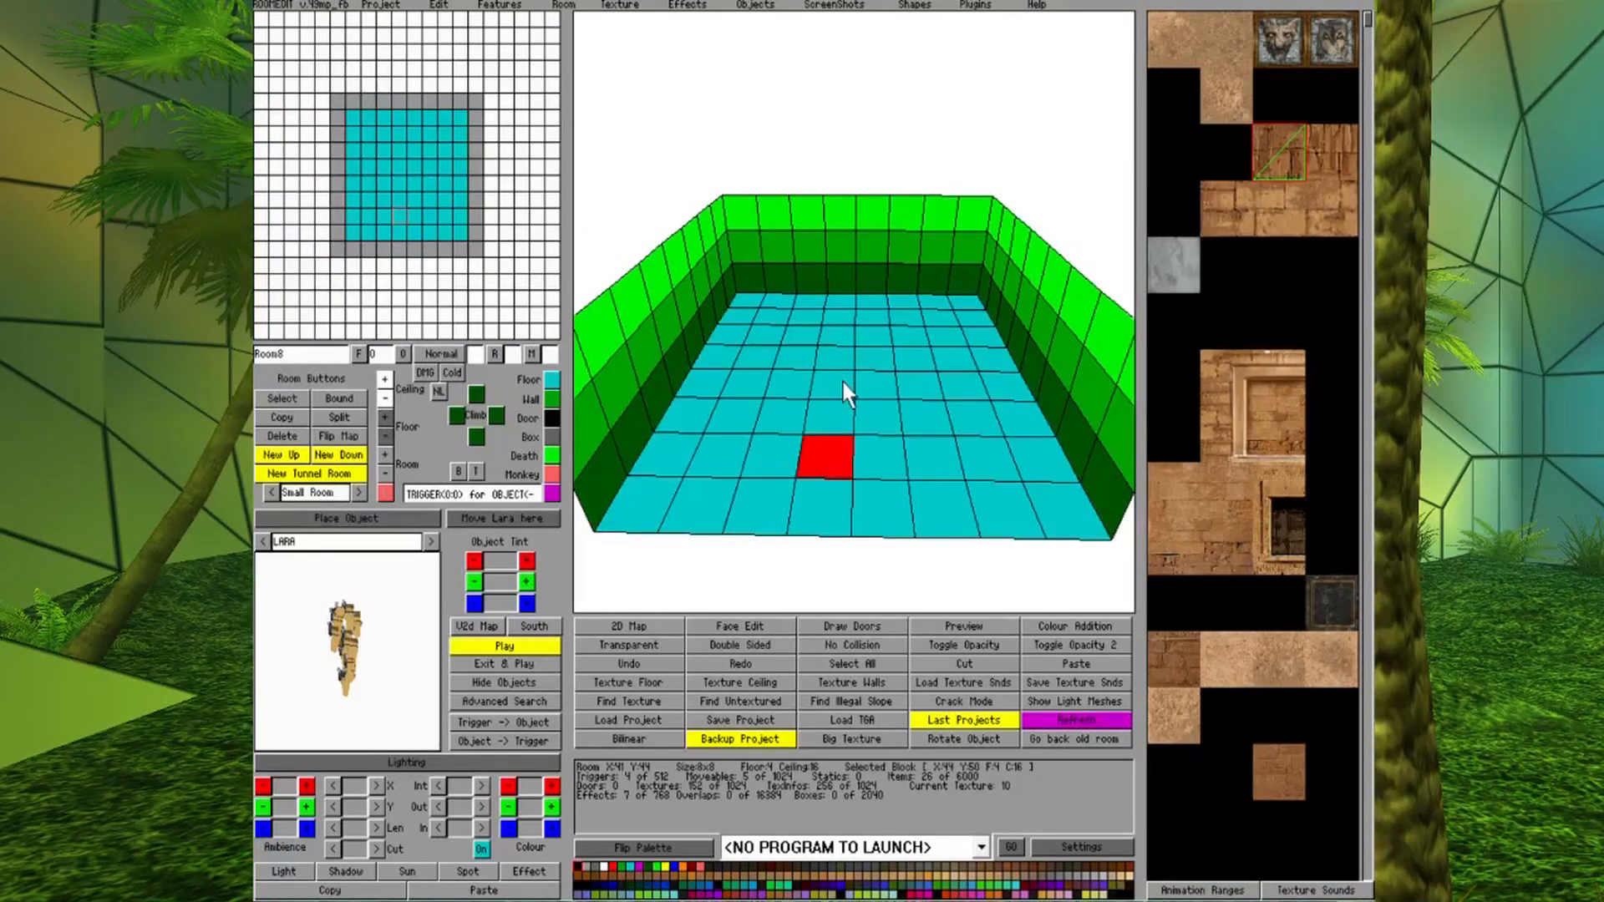
{"action": "key", "text": "Down"}
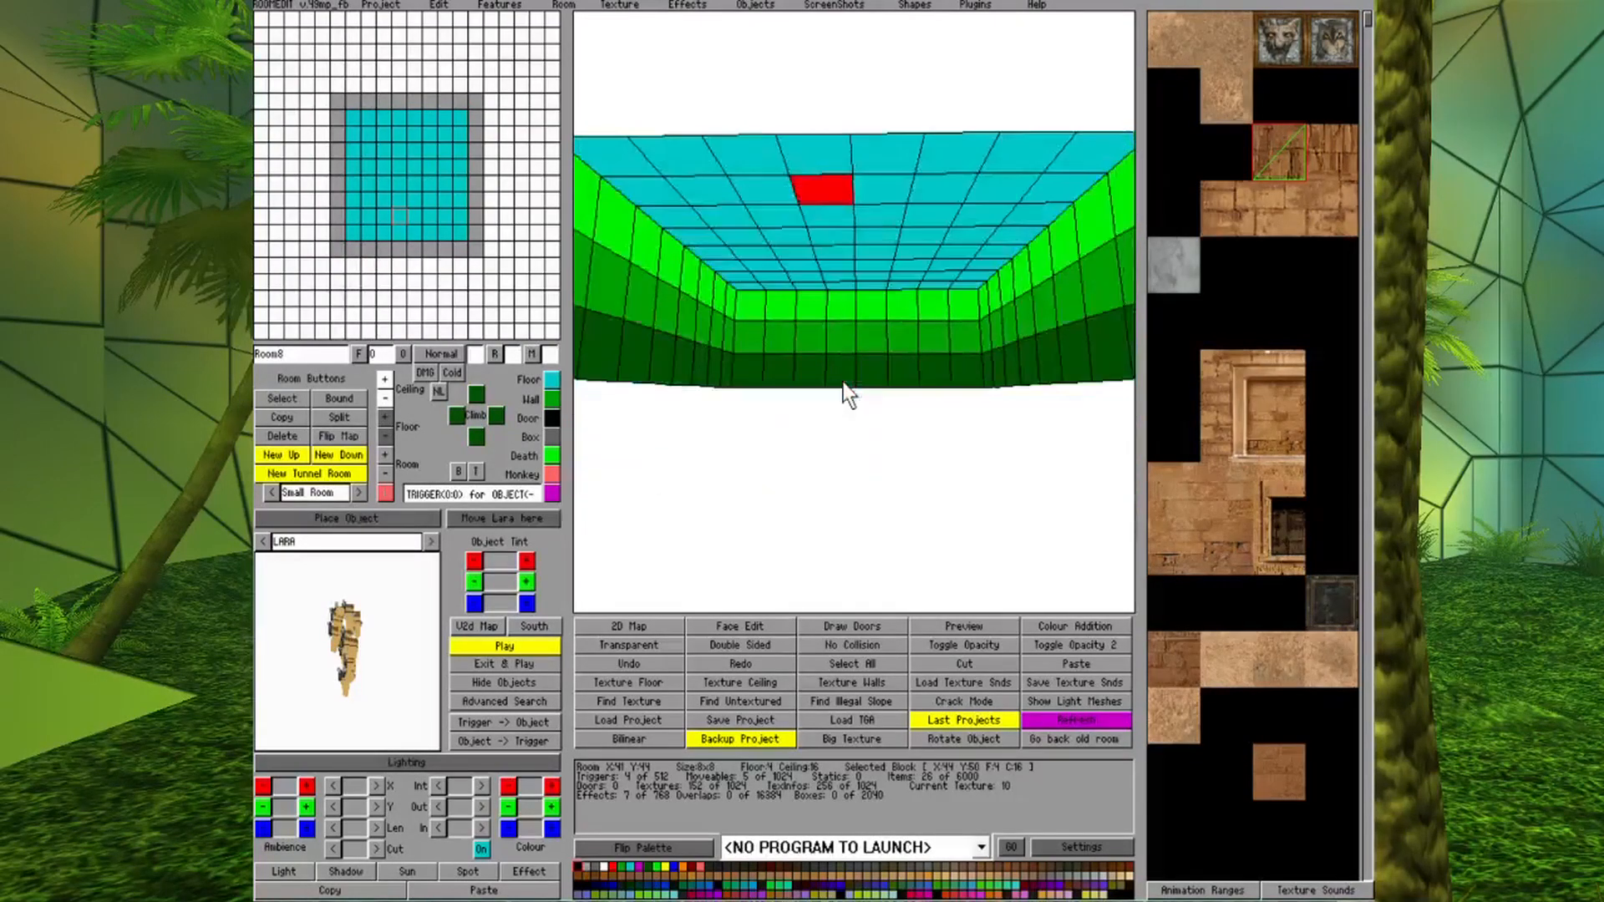
{"action": "key", "text": "Up"}
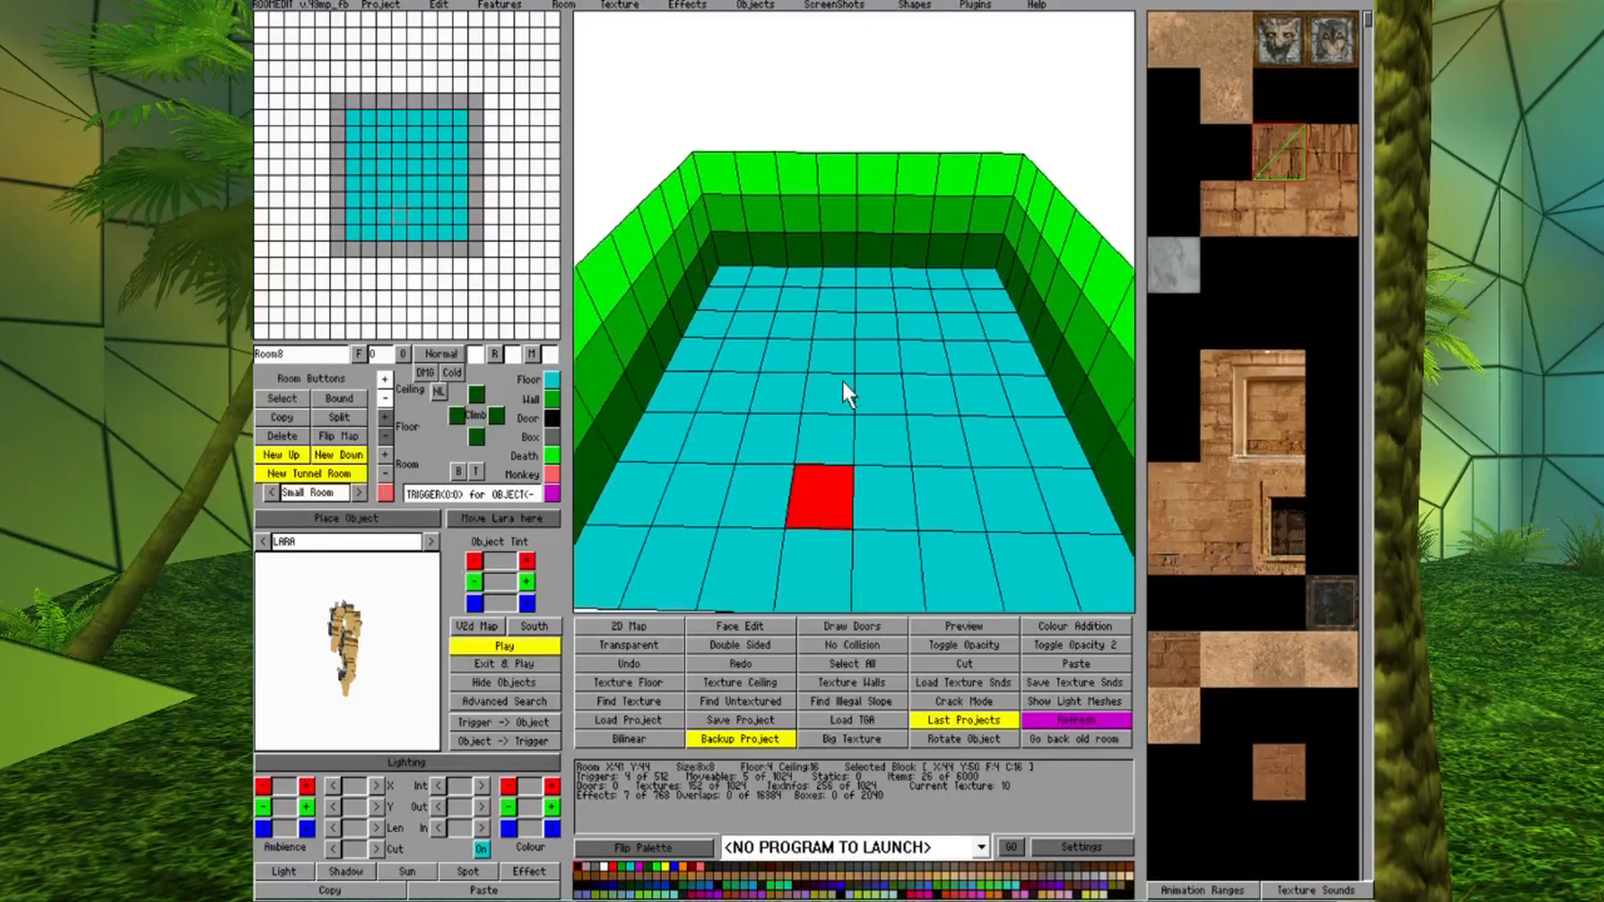
{"action": "key", "text": "Down"}
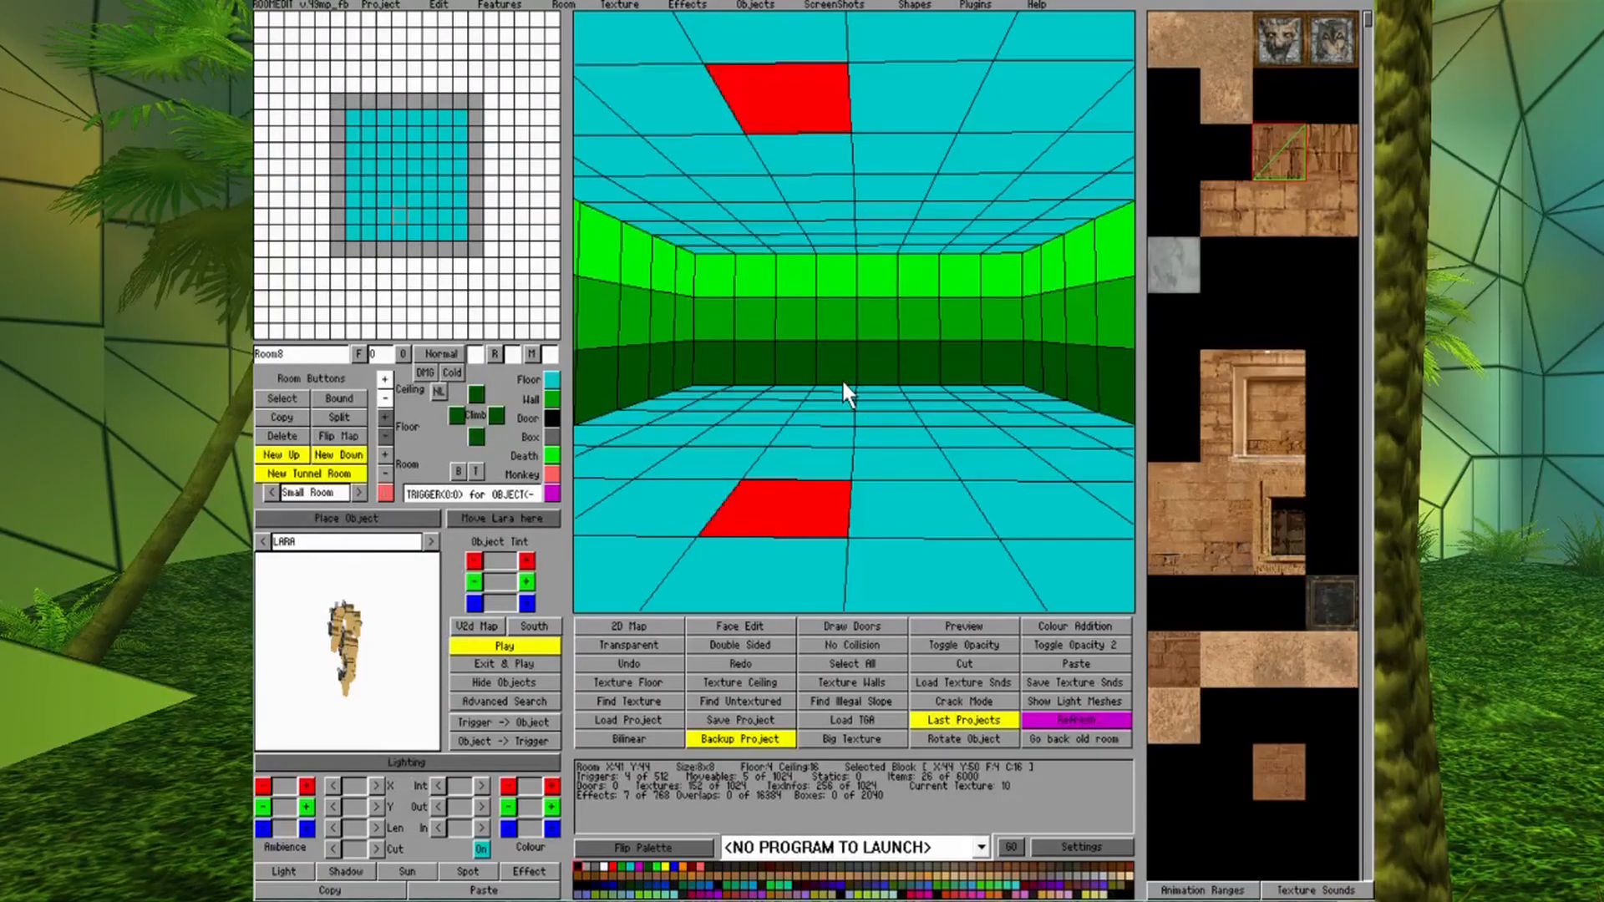
Slope the lowest section of wall block X43 Y43 by lowering its corner farthest from the raised two-block step.
{"action": "left_click", "coordinate": [871, 247]}
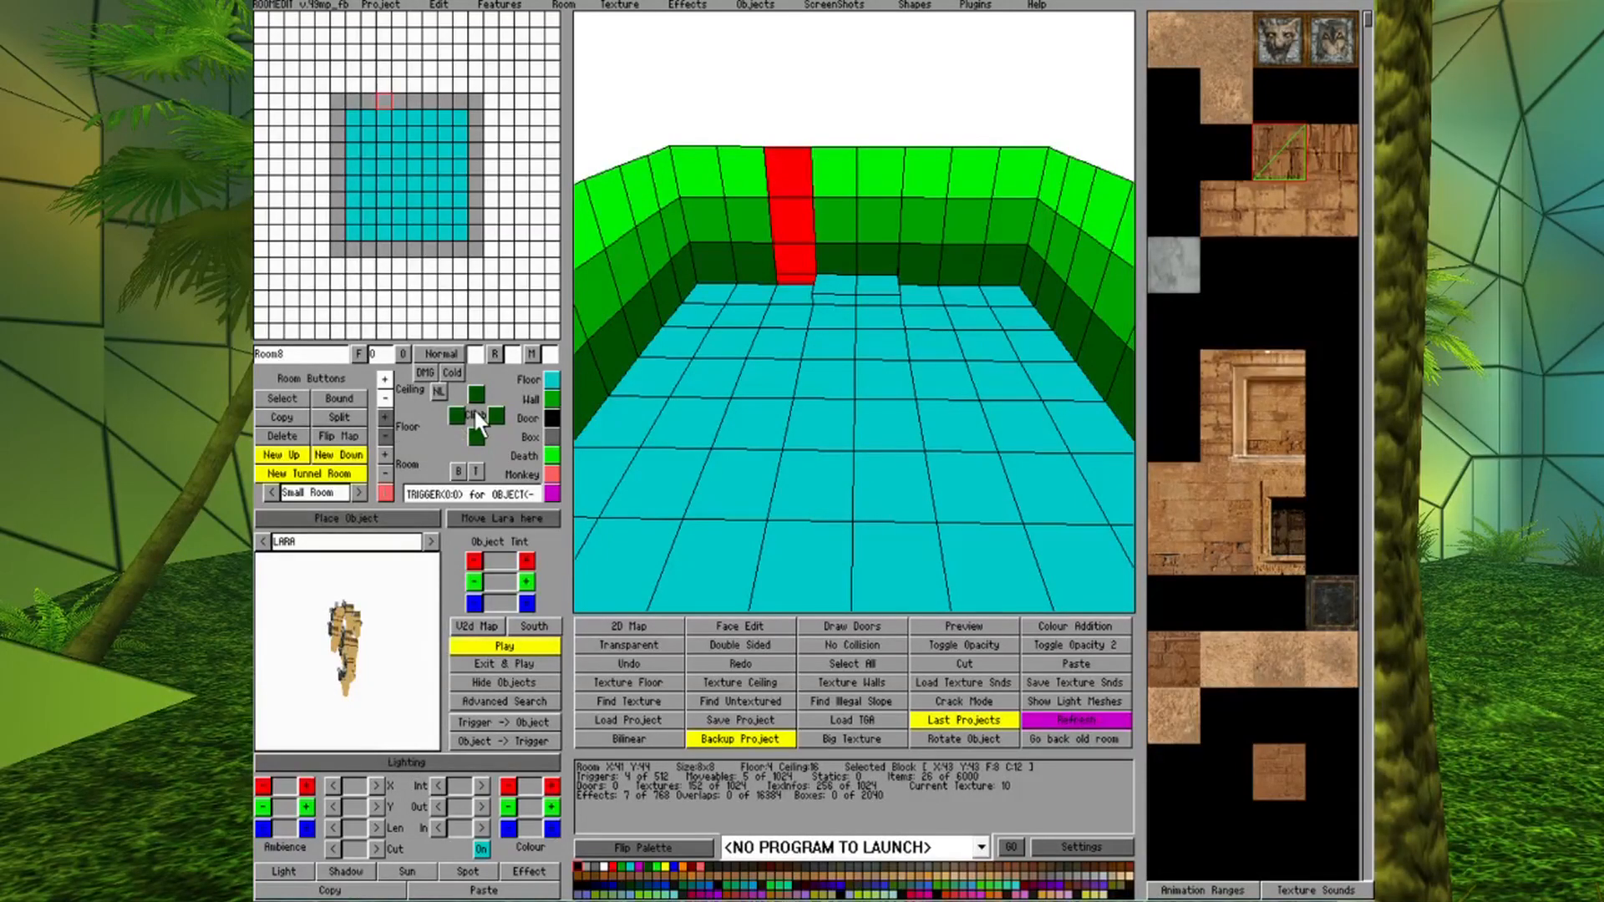
{"action": "key", "text": "Page_Up"}
{"action": "left_click", "coordinate": [724, 234]}
{"action": "left_click", "coordinate": [724, 238]}
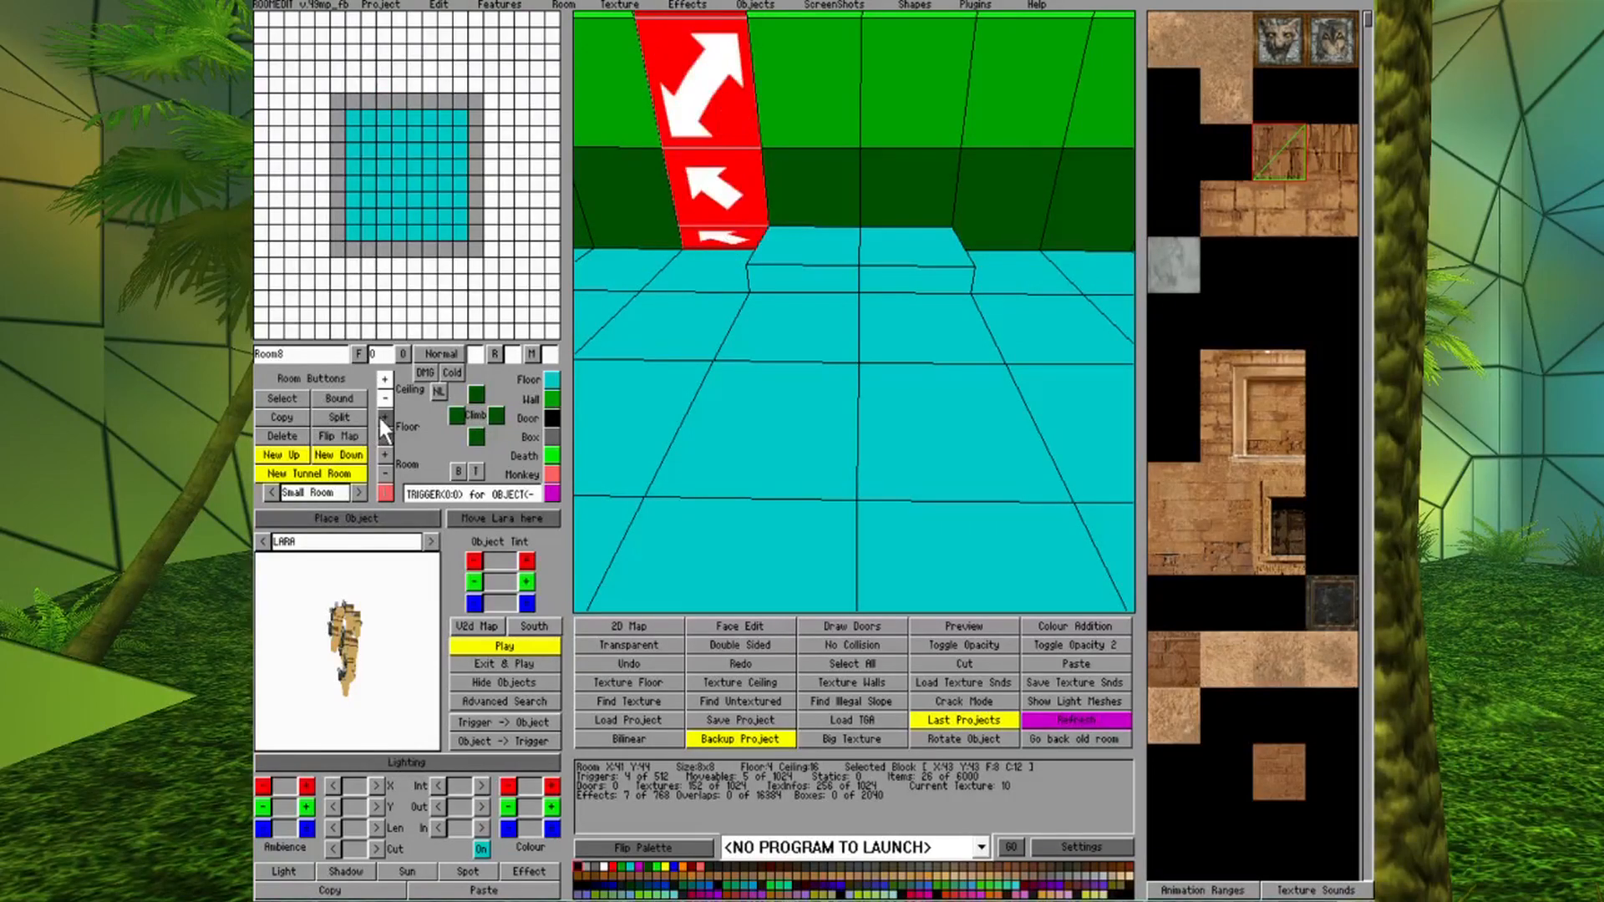
{"action": "left_click", "coordinate": [788, 433]}
Examine the wall blocks behind and beside the right end of the raised step.
{"action": "right_click_drag", "start_coordinate": [788, 433], "coordinate": [680, 181]}
{"action": "right_click_drag", "start_coordinate": [841, 240], "coordinate": [950, 236]}
{"action": "key", "text": "Left"}
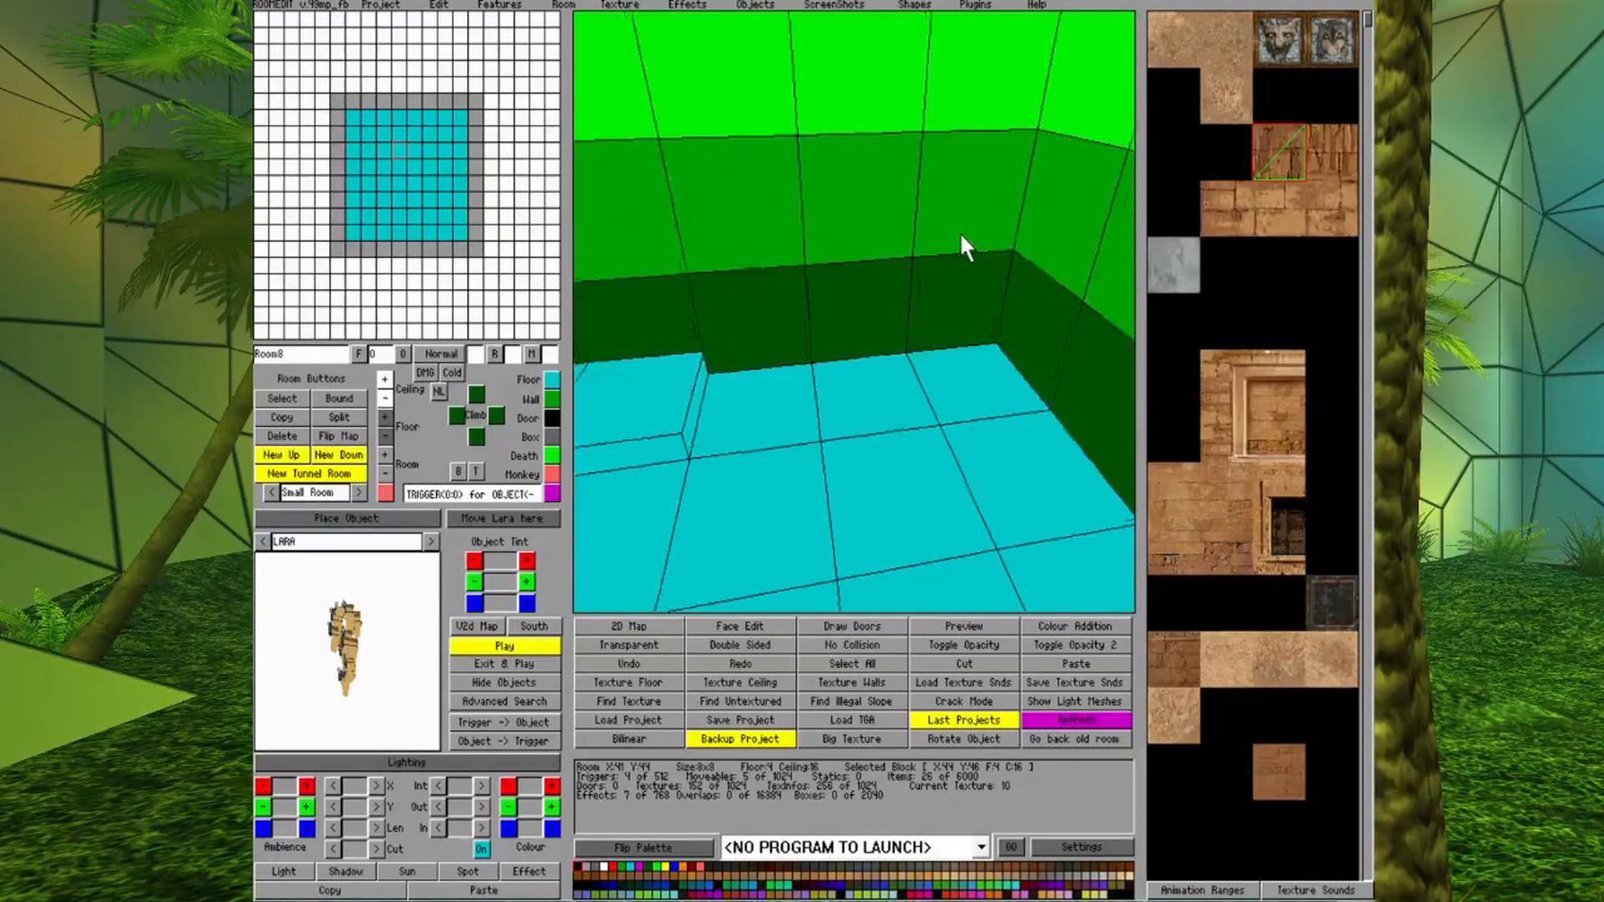
{"action": "key", "text": "Up"}
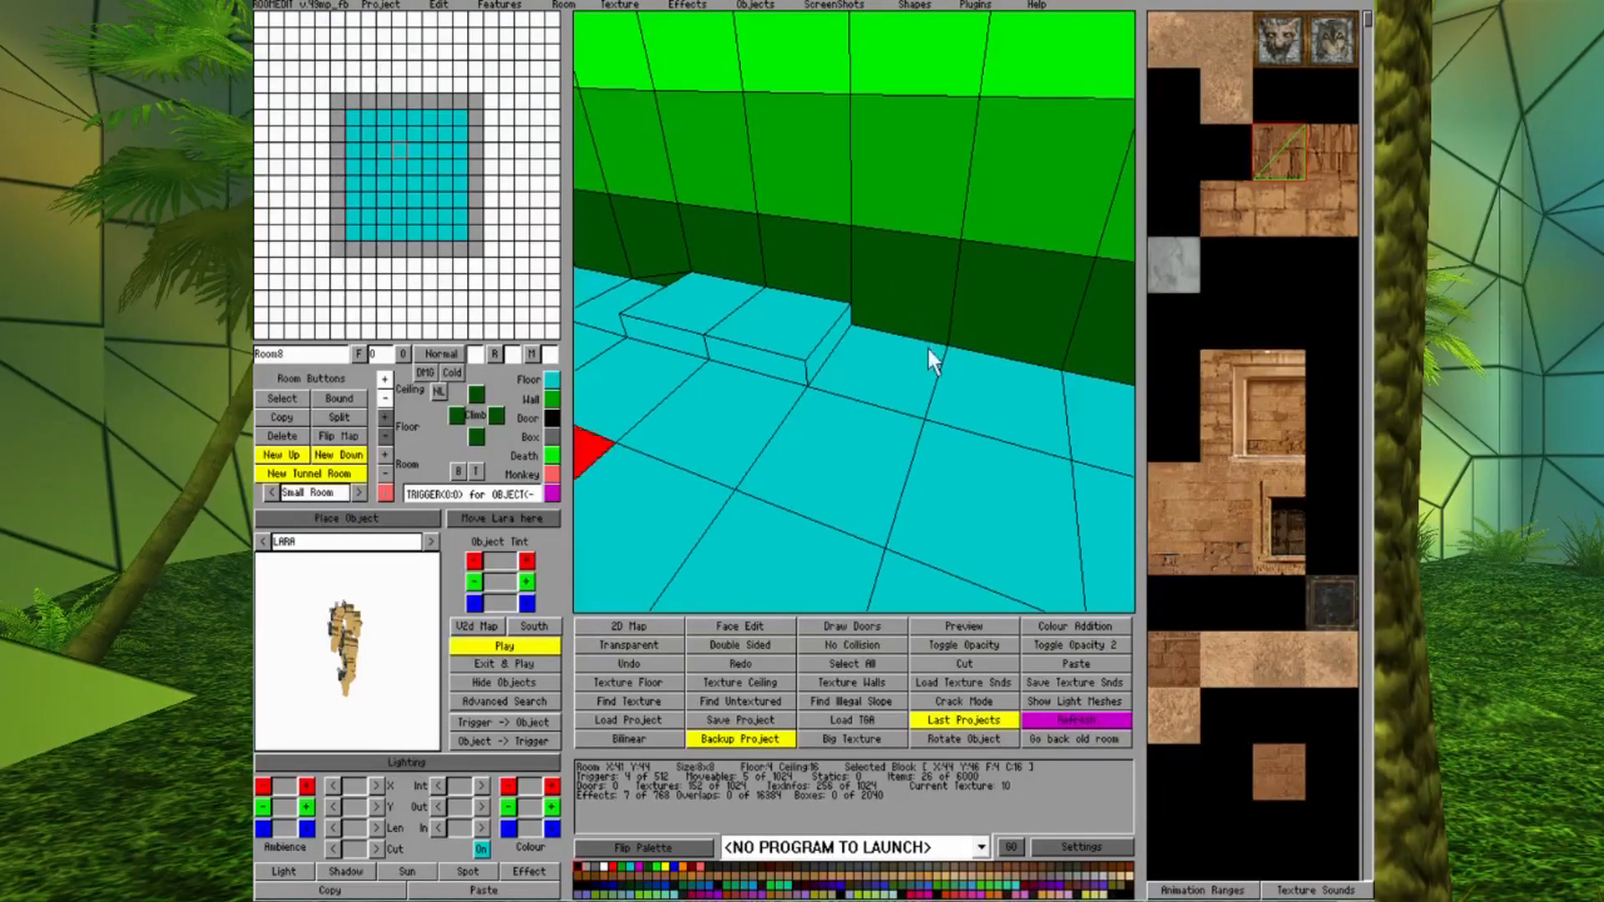
{"action": "left_click", "coordinate": [899, 282]}
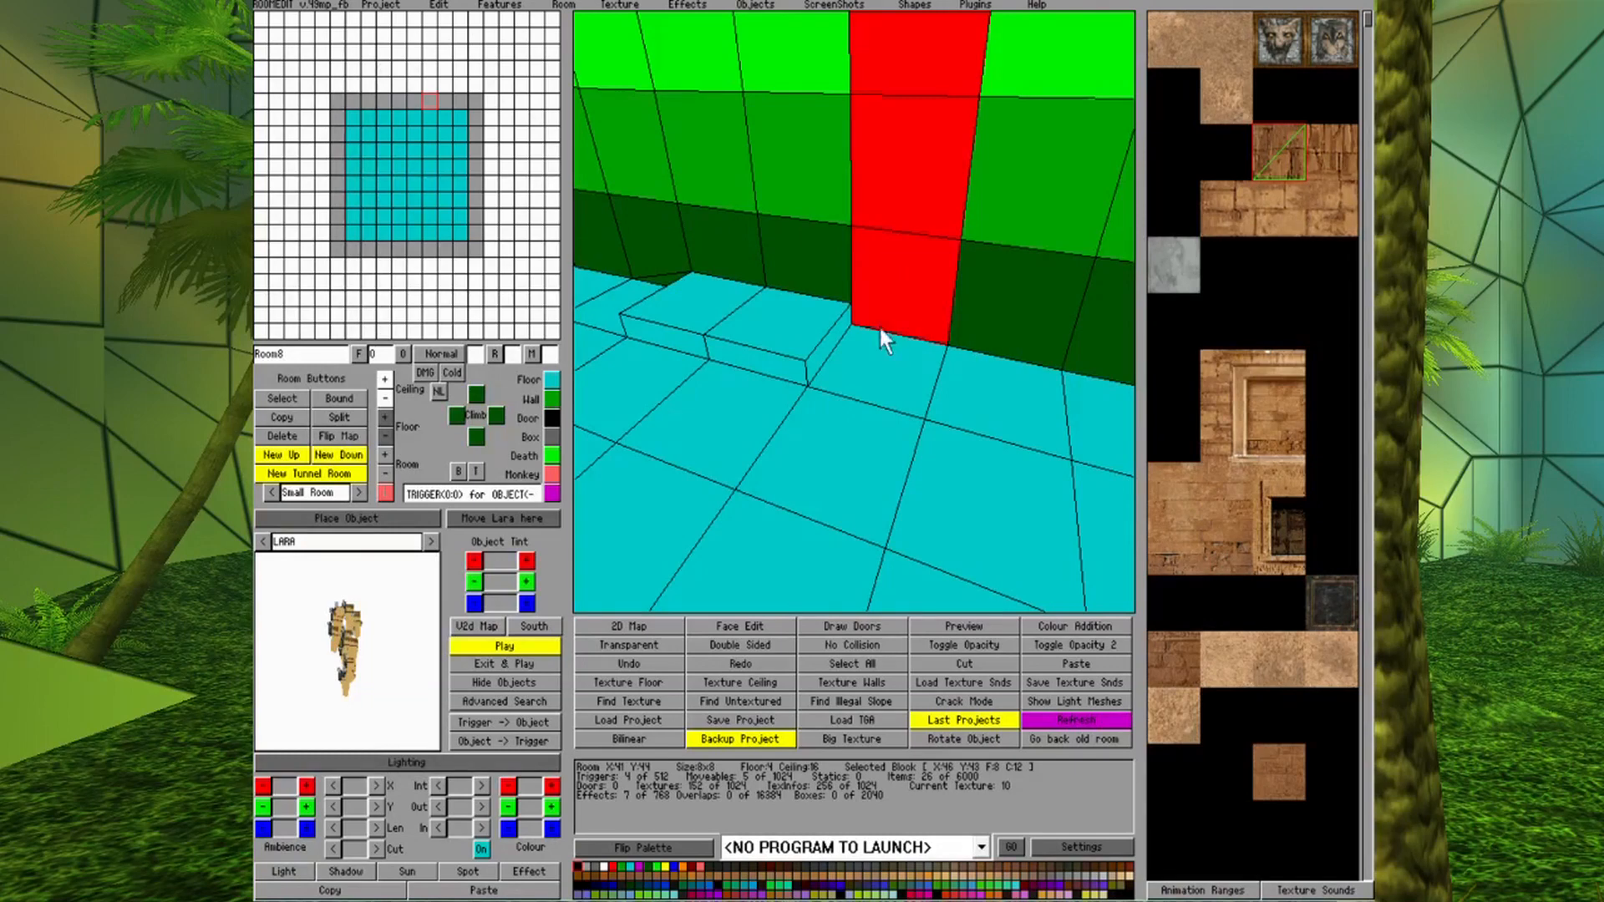
{"action": "left_click", "coordinate": [830, 267]}
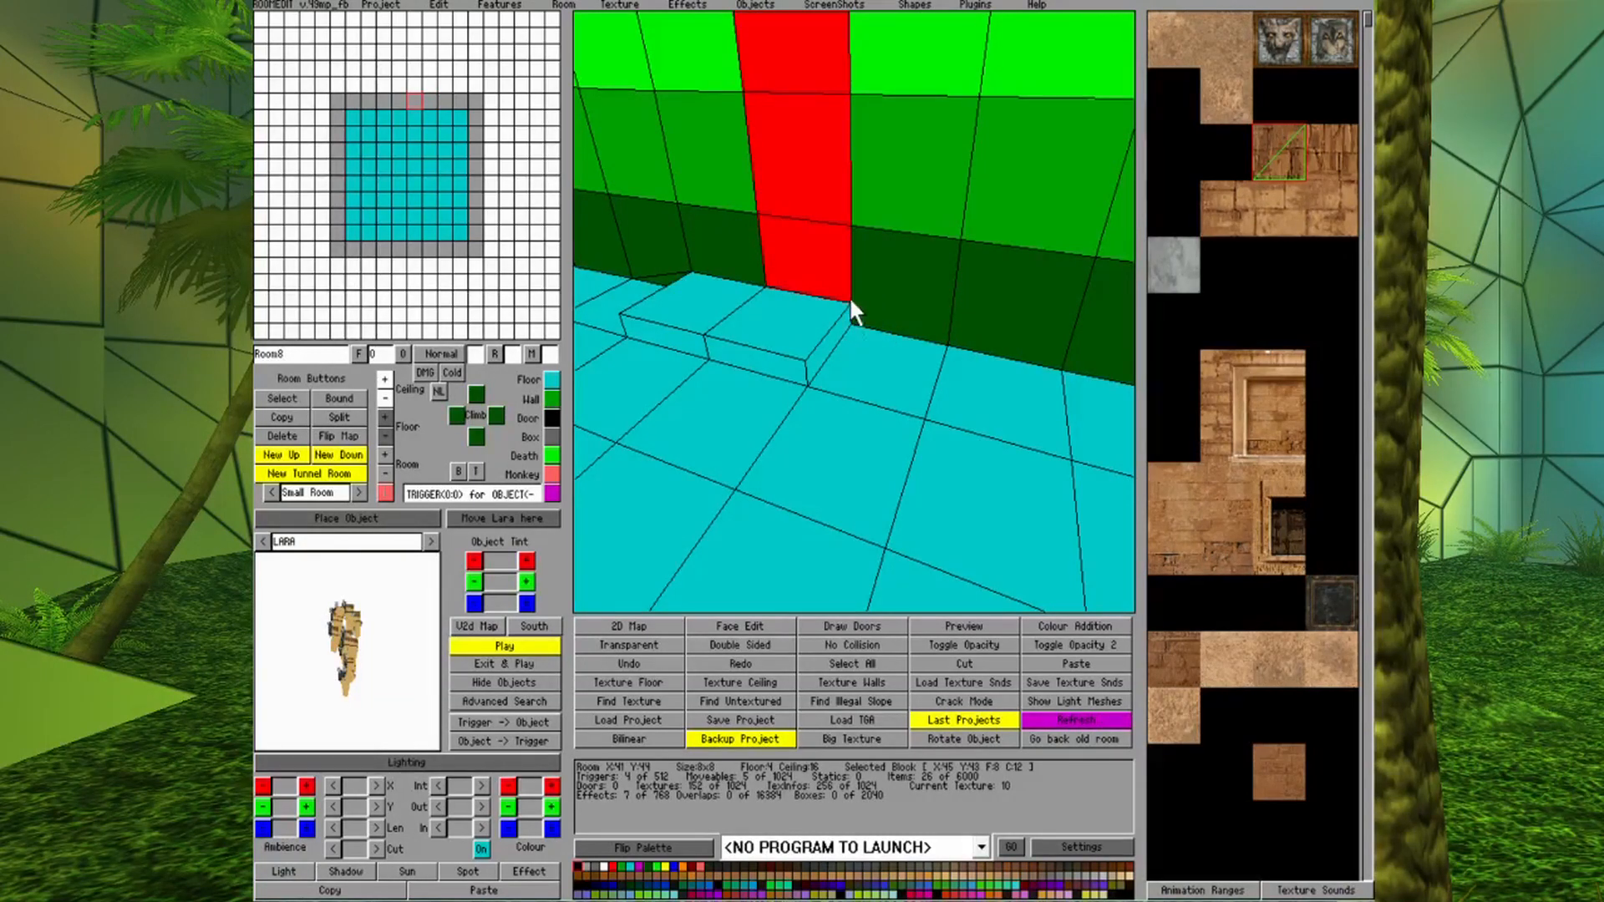
{"action": "left_click", "coordinate": [869, 354]}
{"action": "left_click", "coordinate": [912, 484]}
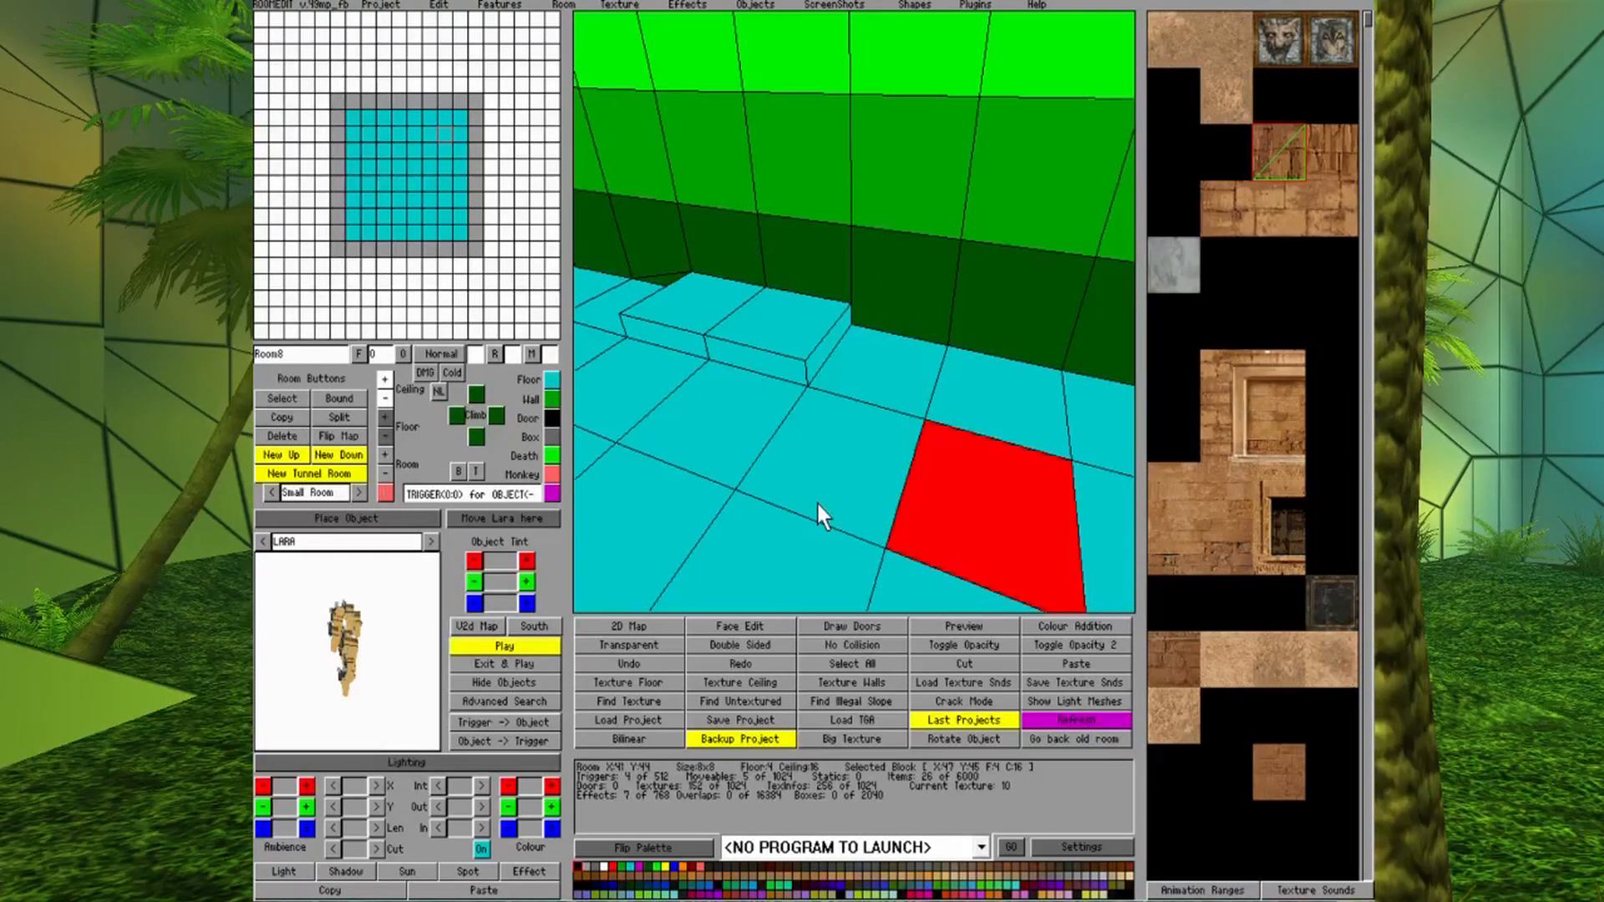
Examine the junction of the raised step, floor and far wall from several angles.
{"action": "key", "text": "Page_Down"}
{"action": "key", "text": "Right"}
{"action": "key", "text": "Page_Up"}
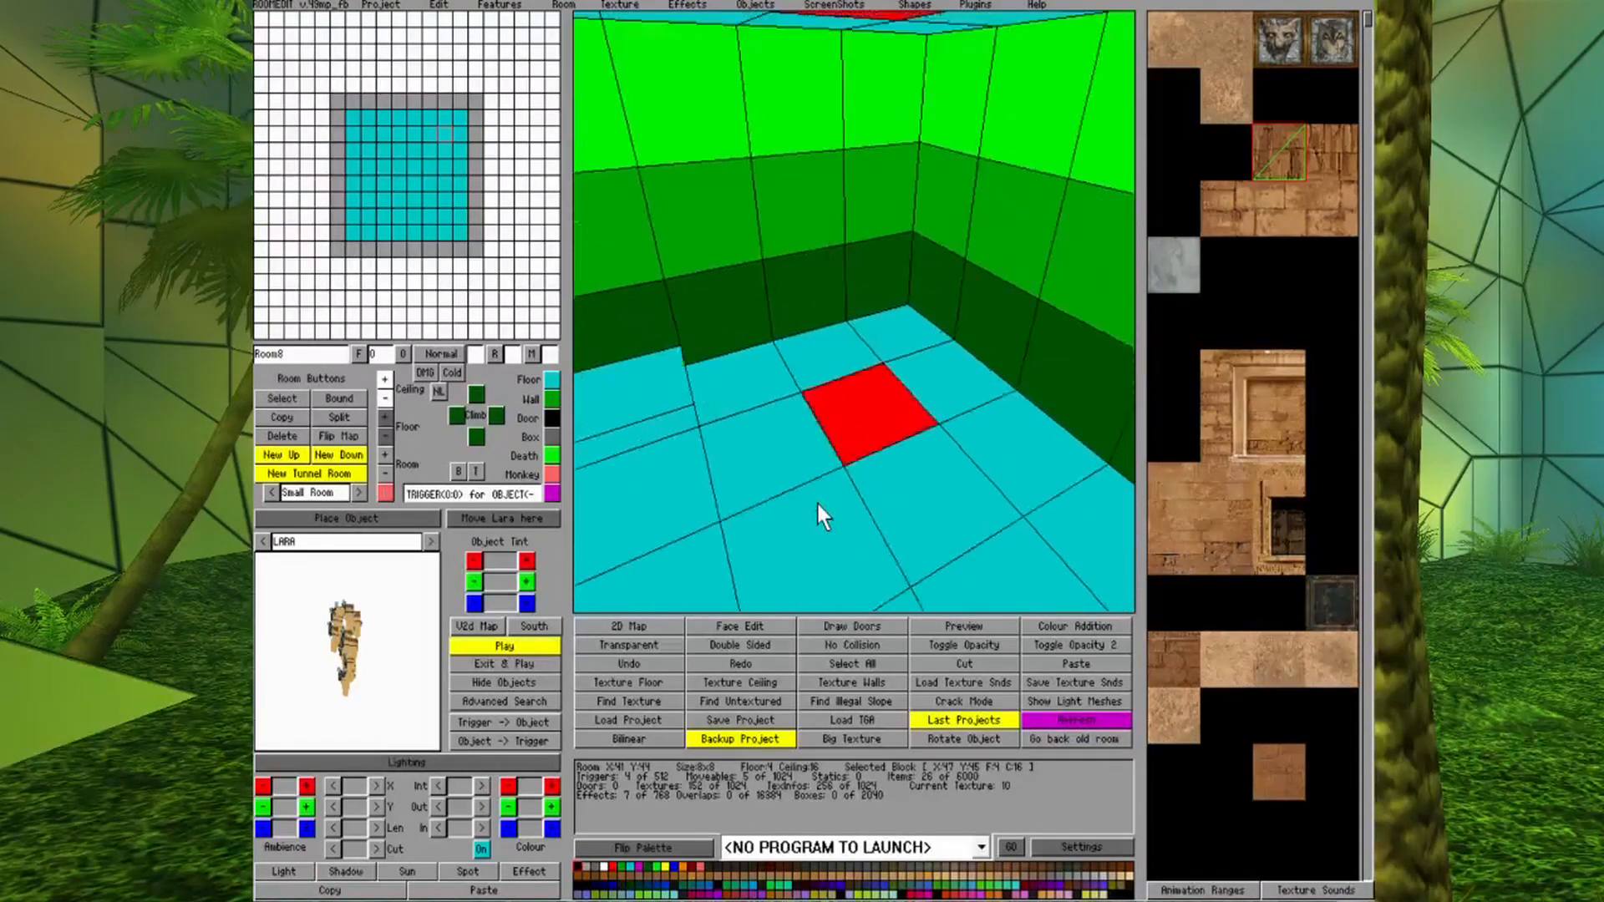
{"action": "key", "text": "Right"}
{"action": "key", "text": "Right"}
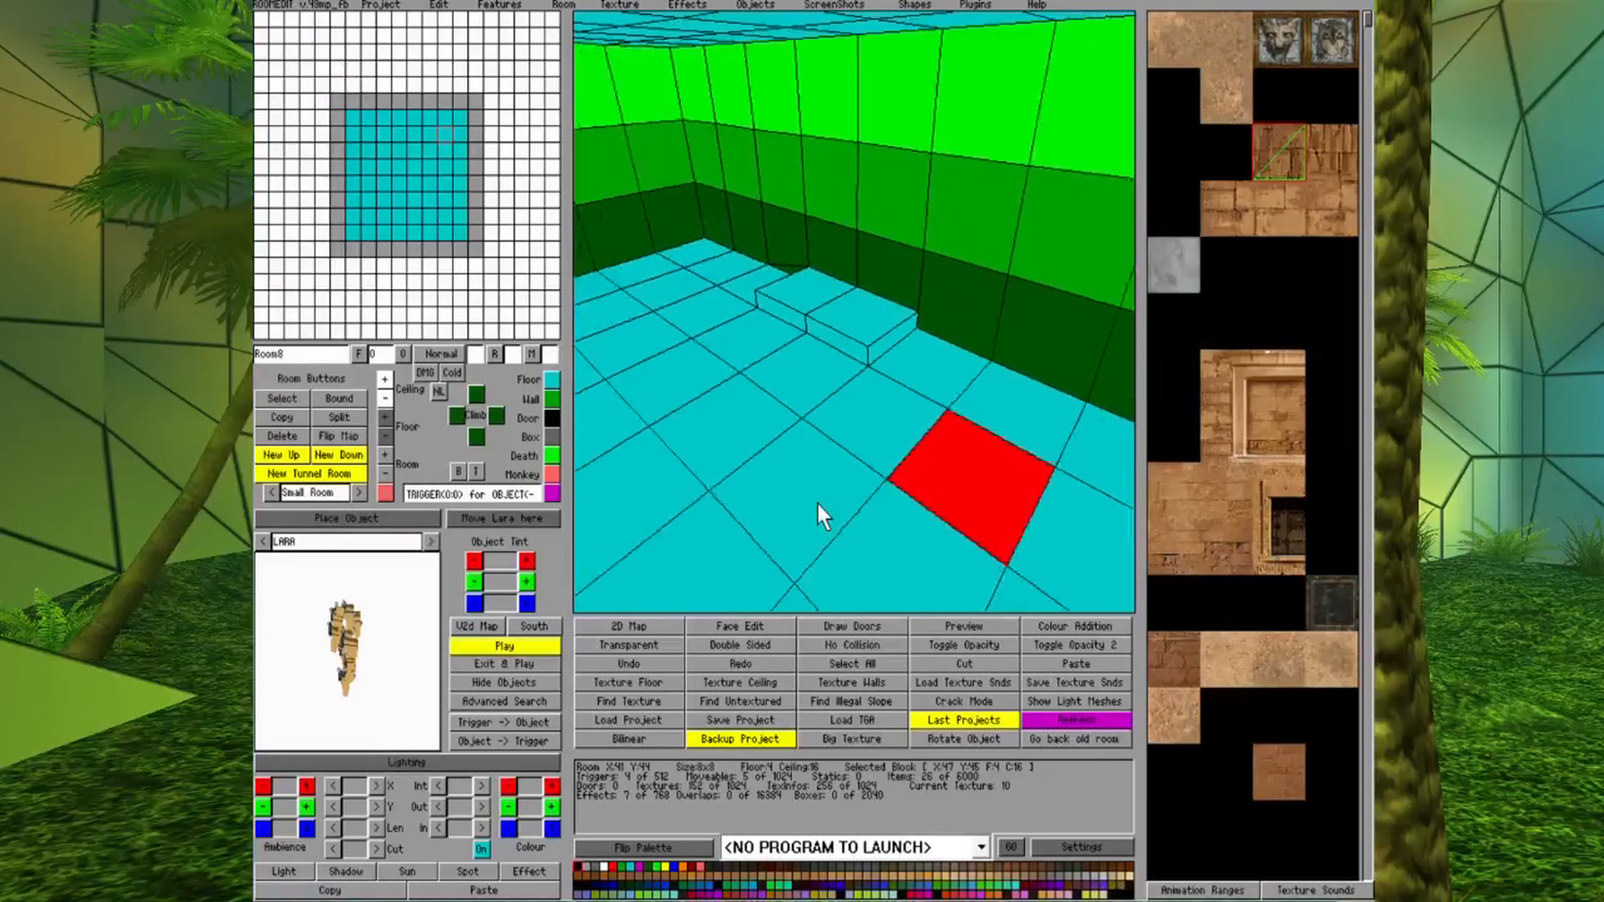
{"action": "key", "text": "Right"}
{"action": "key", "text": "Left"}
{"action": "key", "text": "Left"}
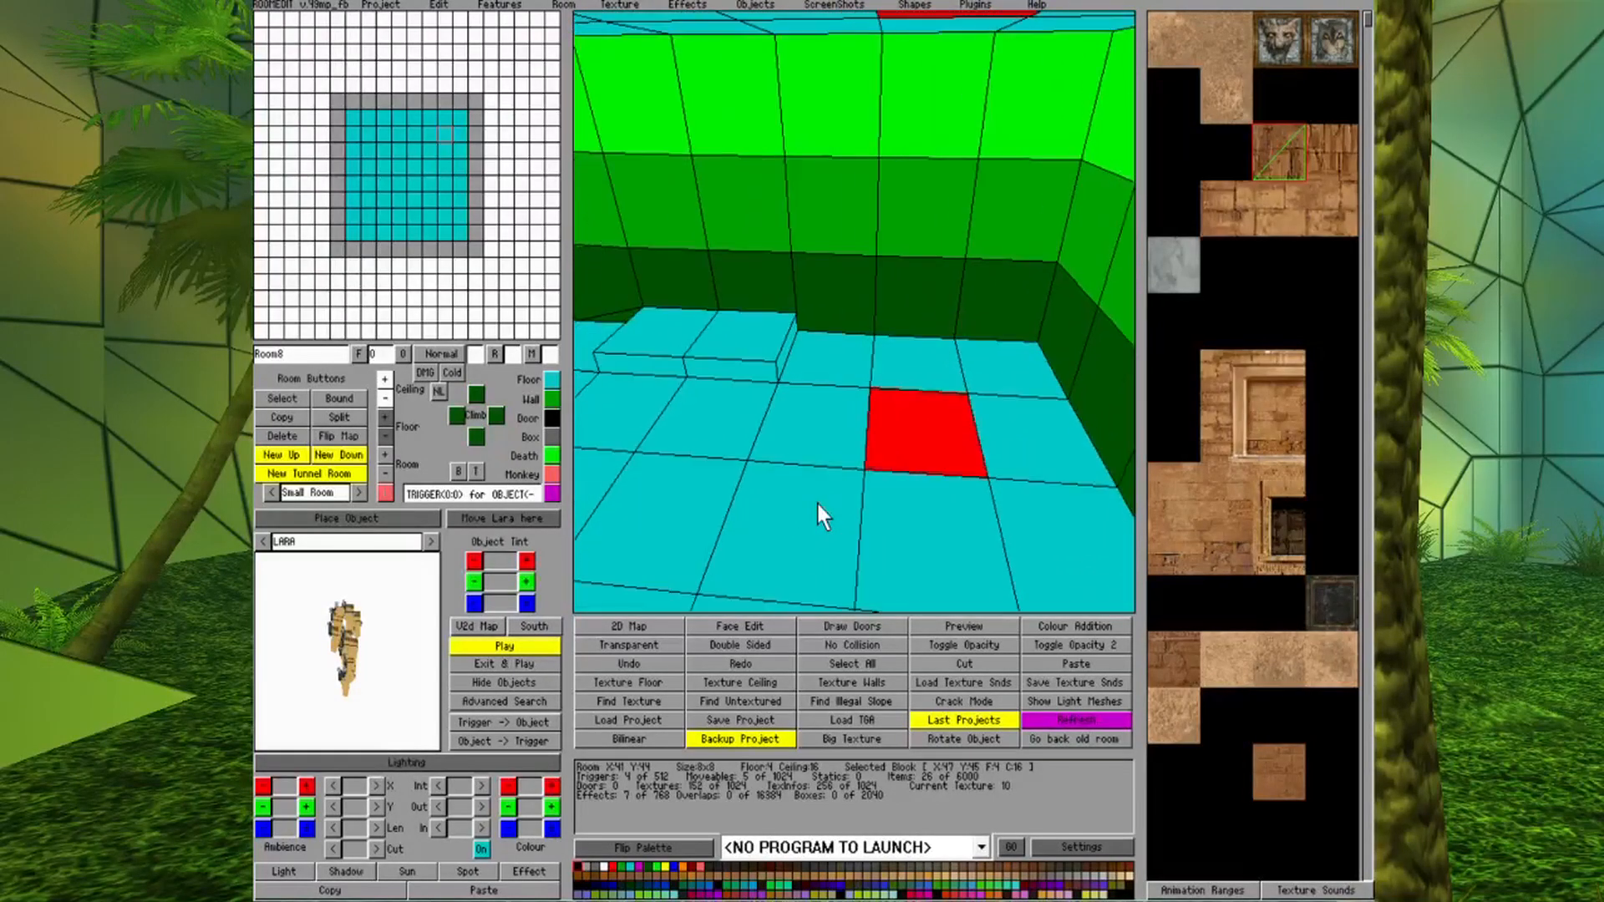
{"action": "key", "text": "Up"}
{"action": "key", "text": "Left"}
{"action": "key", "text": "Right"}
{"action": "key", "text": "Left"}
{"action": "key", "text": "Left"}
{"action": "key", "text": "Left"}
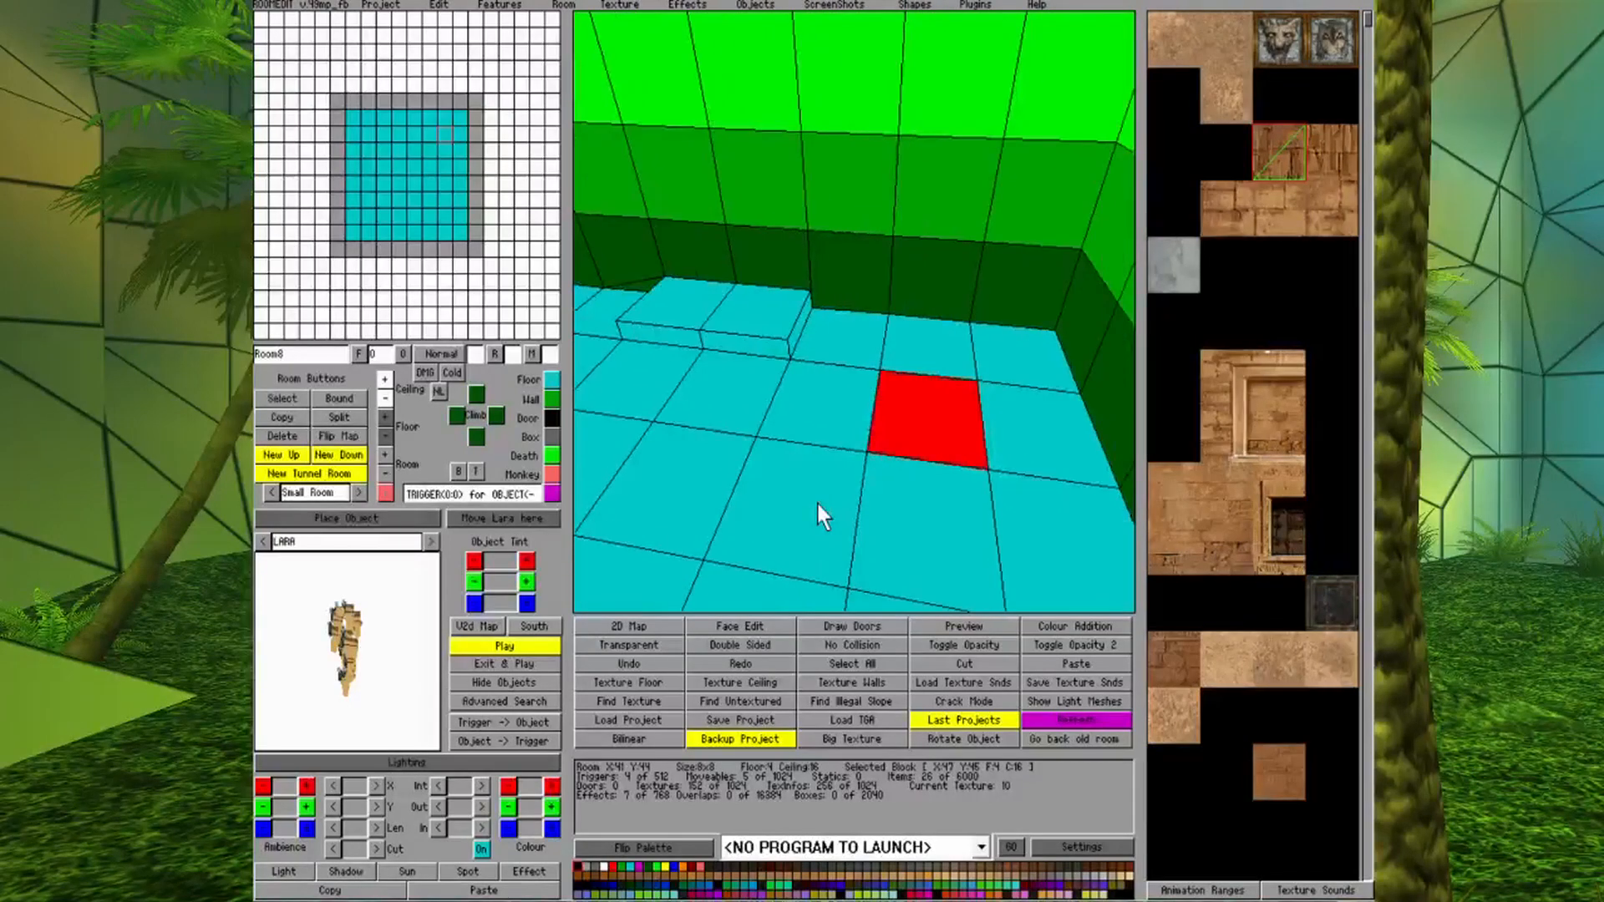
{"action": "key", "text": "Right"}
{"action": "key", "text": "Up"}
{"action": "key", "text": "Right"}
{"action": "key", "text": "Down"}
{"action": "key", "text": "Up"}
{"action": "key", "text": "Left"}
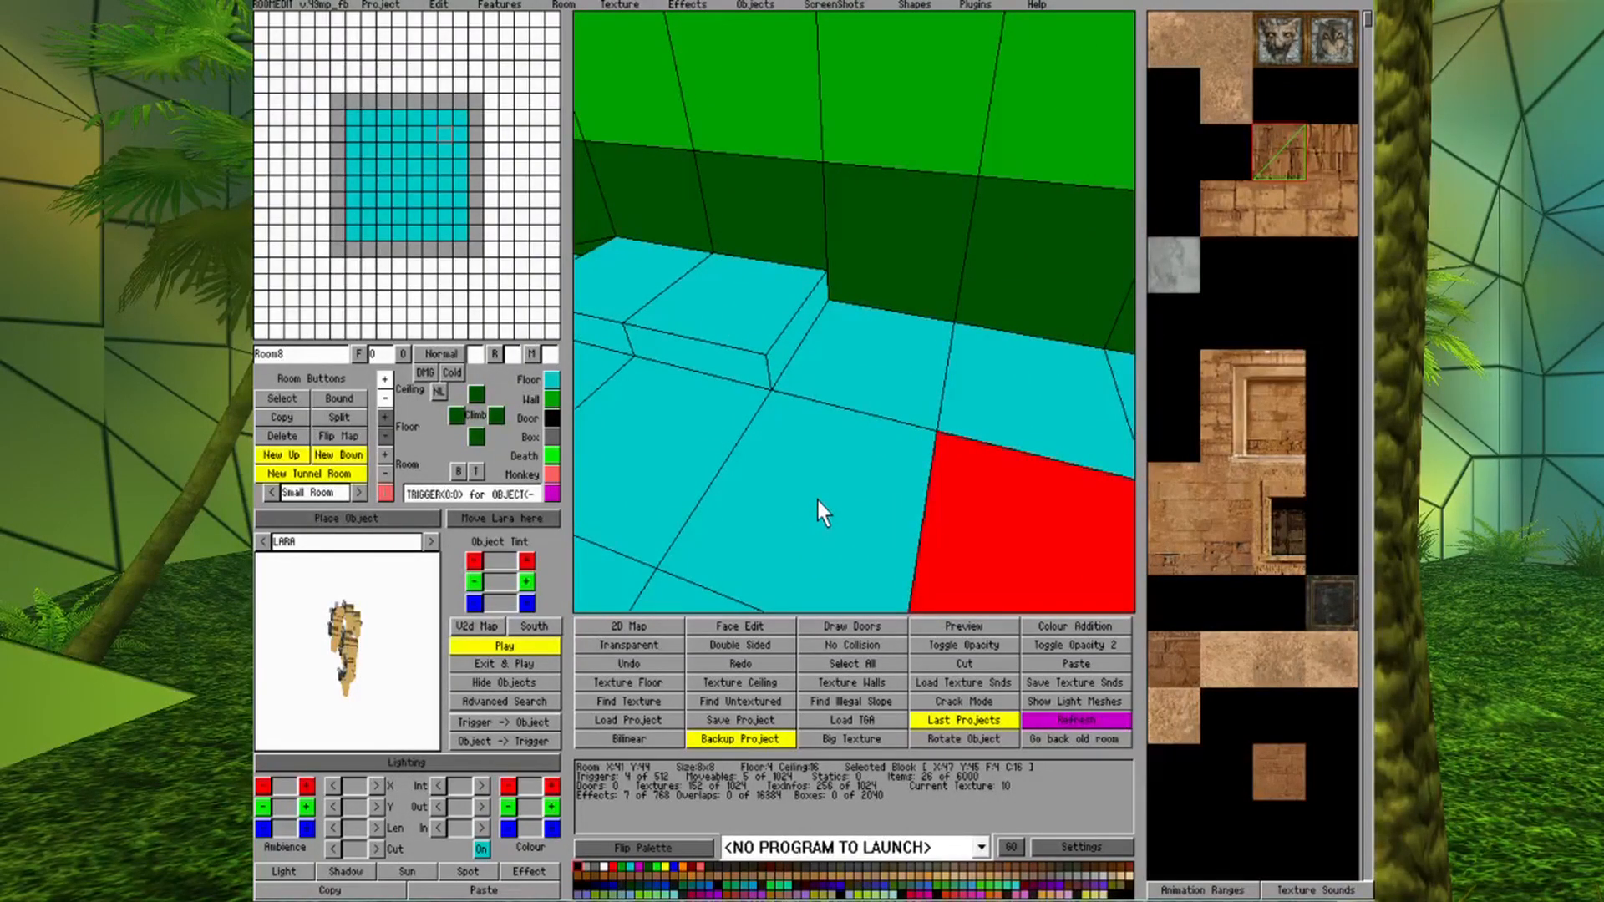
Slope the lowest section of wall block X46 Y43 by lowering its corner farthest from the raised step.
{"action": "left_click", "coordinate": [894, 280]}
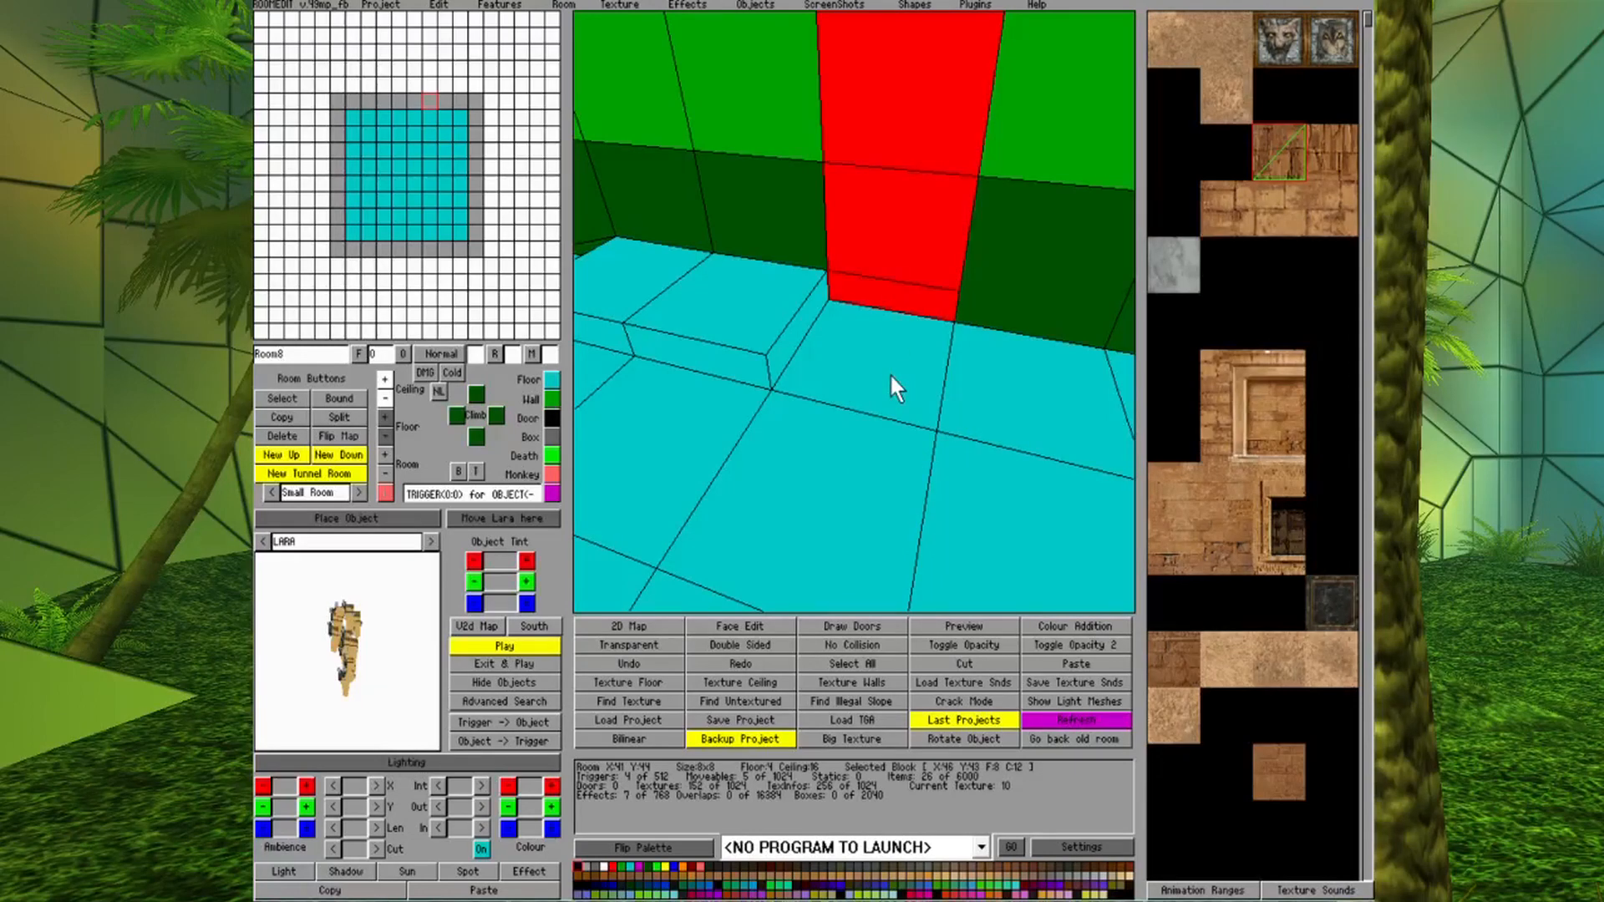
{"action": "left_click", "coordinate": [931, 323]}
{"action": "left_click", "coordinate": [934, 300]}
{"action": "left_click", "coordinate": [935, 302]}
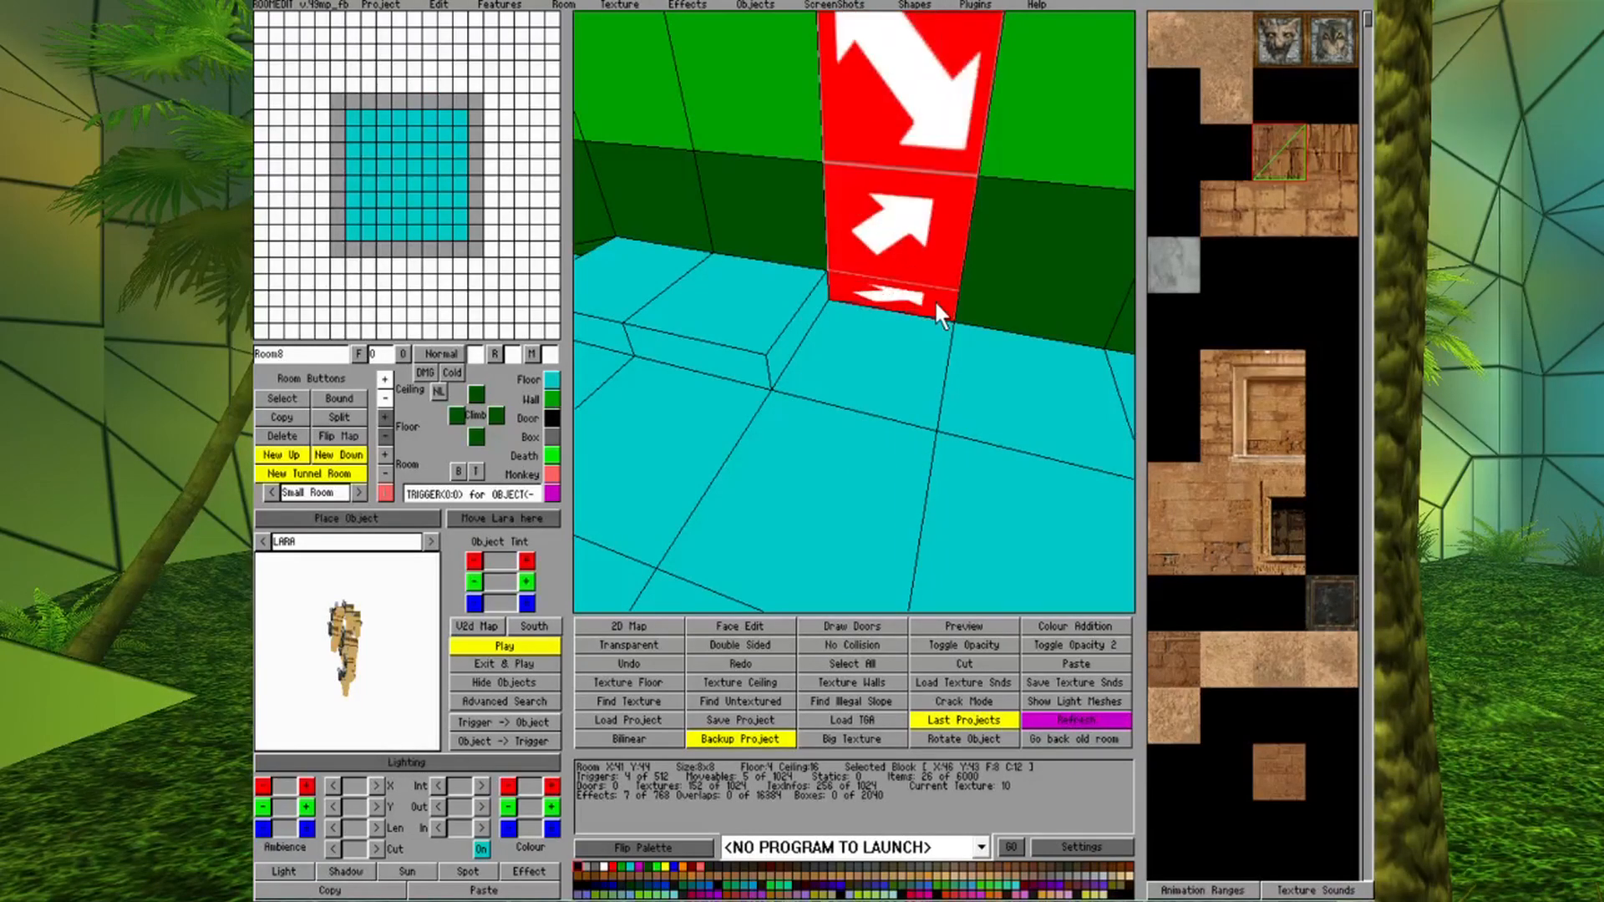
{"action": "left_click", "coordinate": [935, 304]}
{"action": "left_click", "coordinate": [704, 457]}
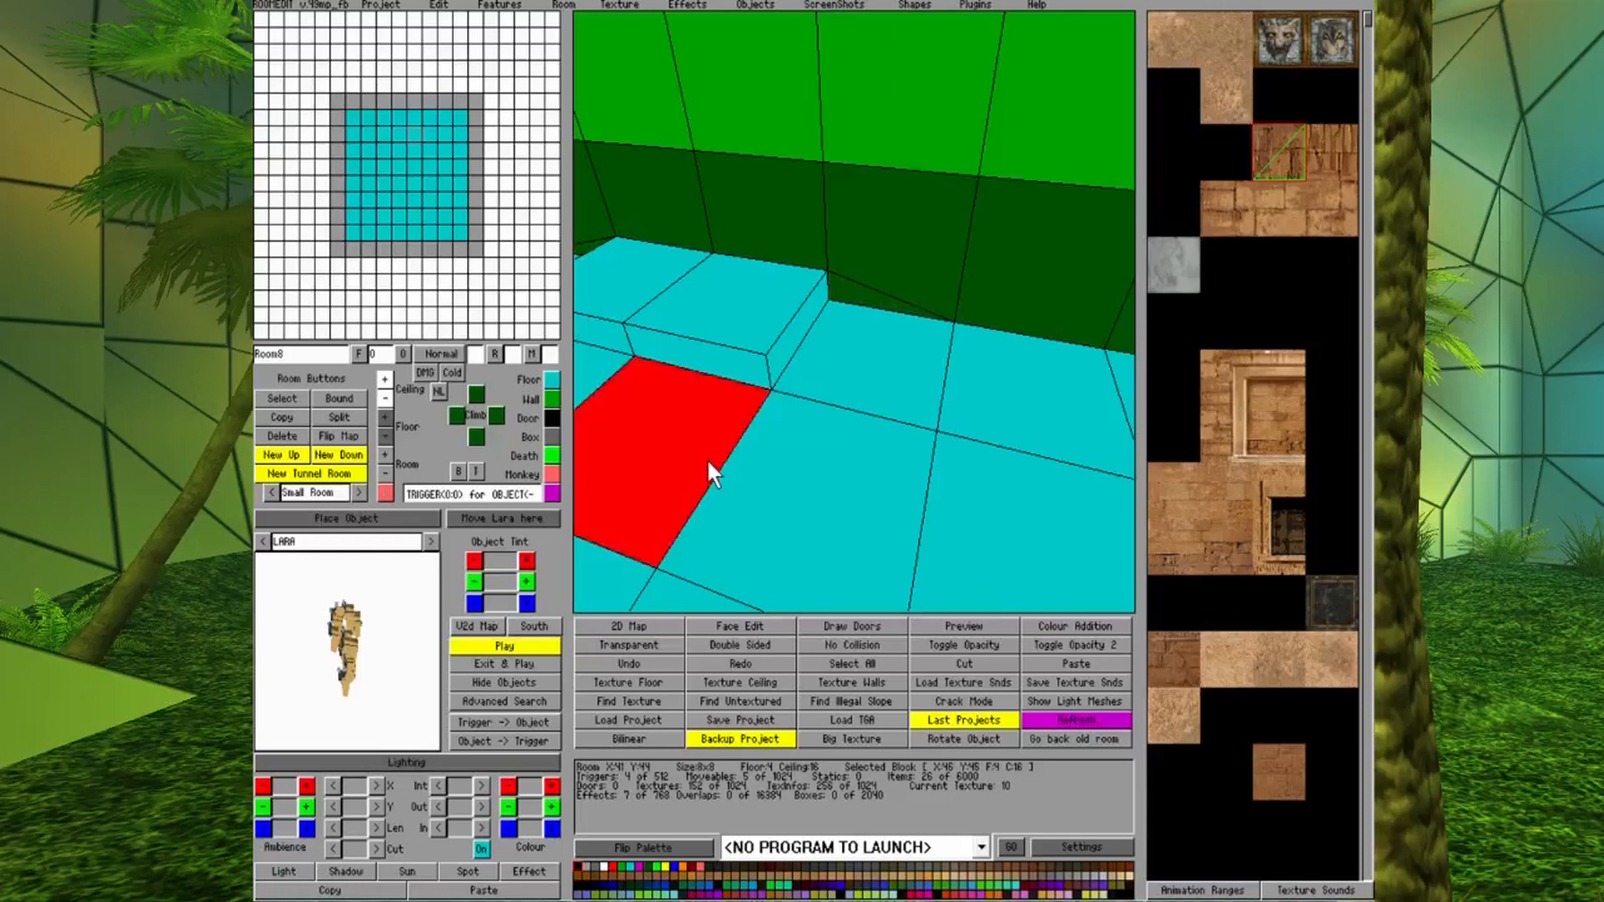
Inspect the sloped wall section at X46 Y43 against the adjoining floor block and neighbouring wall block.
{"action": "key", "text": "Down"}
{"action": "key", "text": "Down"}
{"action": "key", "text": "Down"}
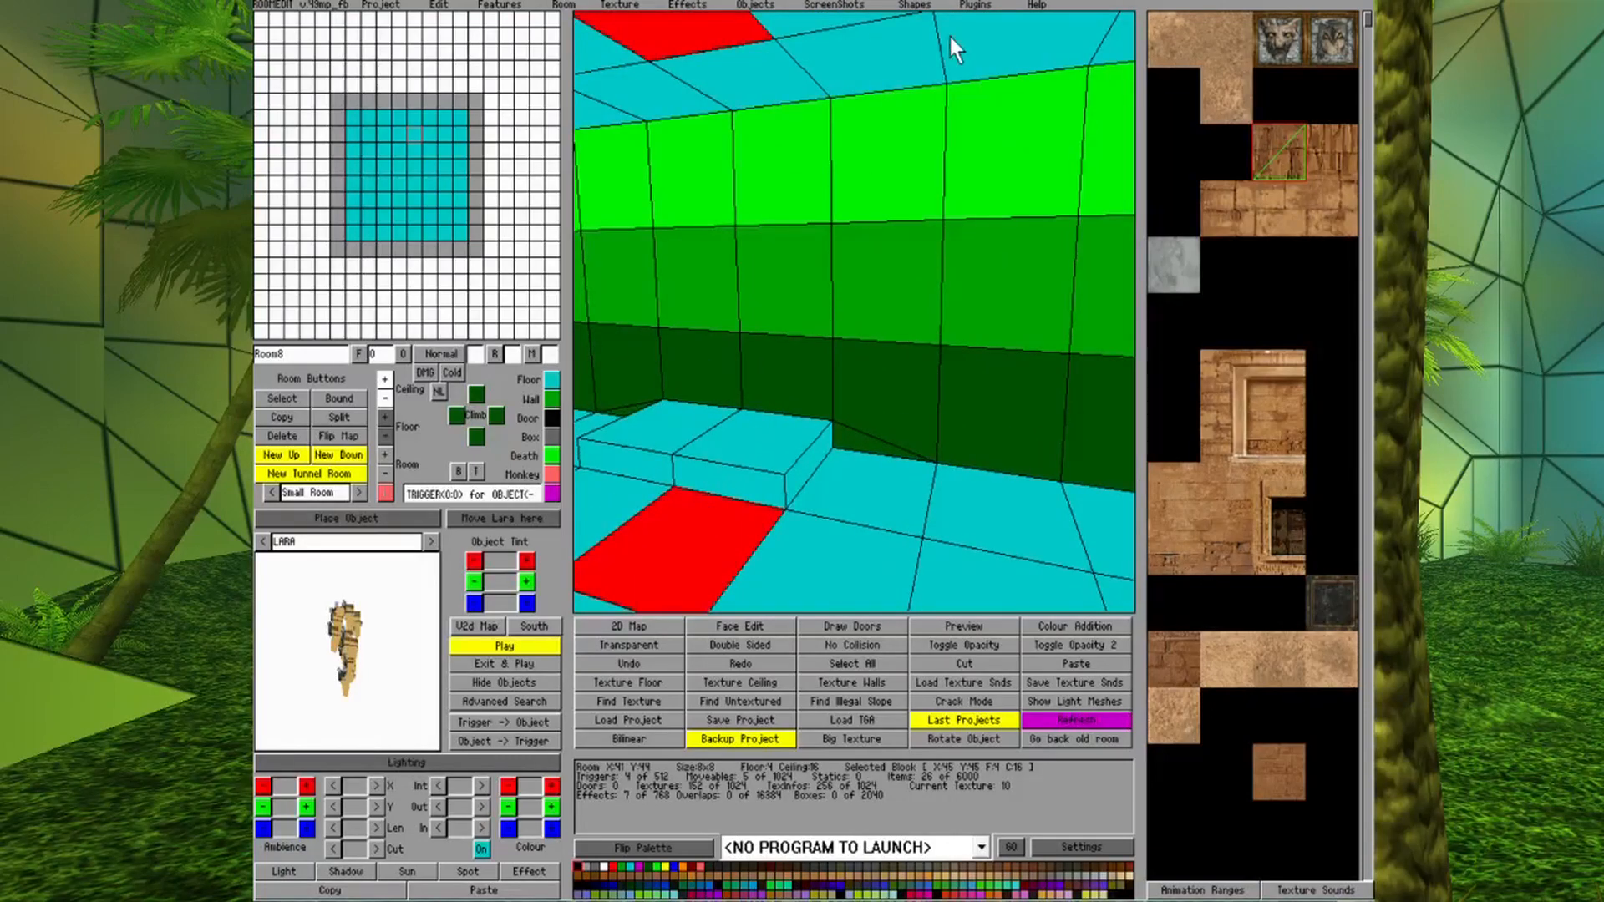
{"action": "left_click", "coordinate": [867, 478]}
{"action": "key", "text": "Page_Down"}
{"action": "key", "text": "Page_Down"}
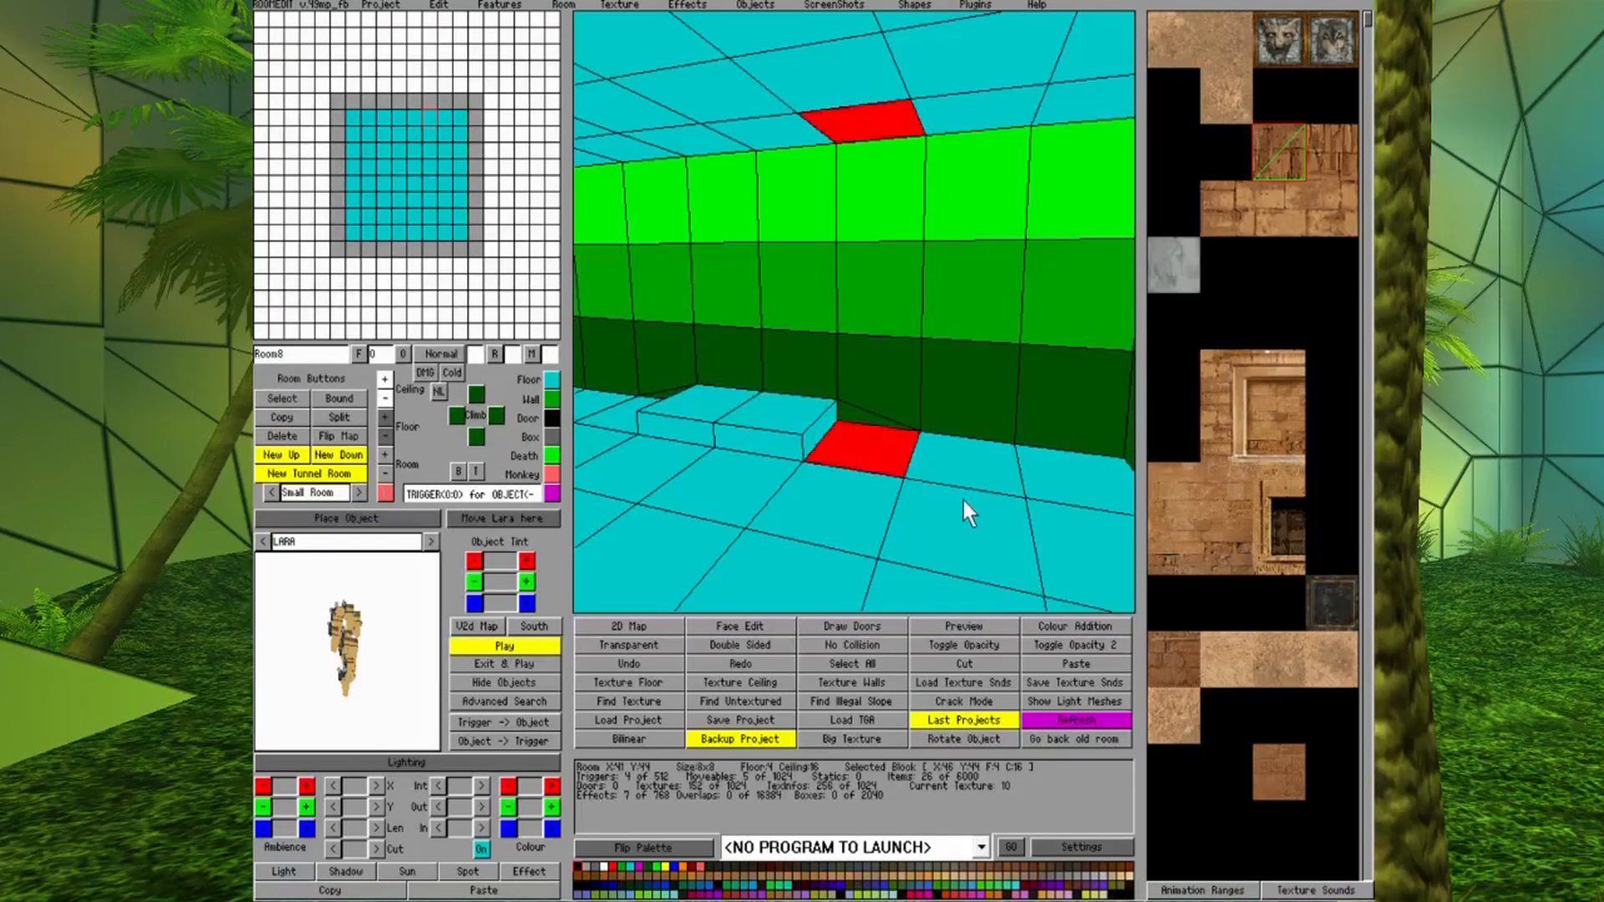
{"action": "left_click", "coordinate": [954, 407]}
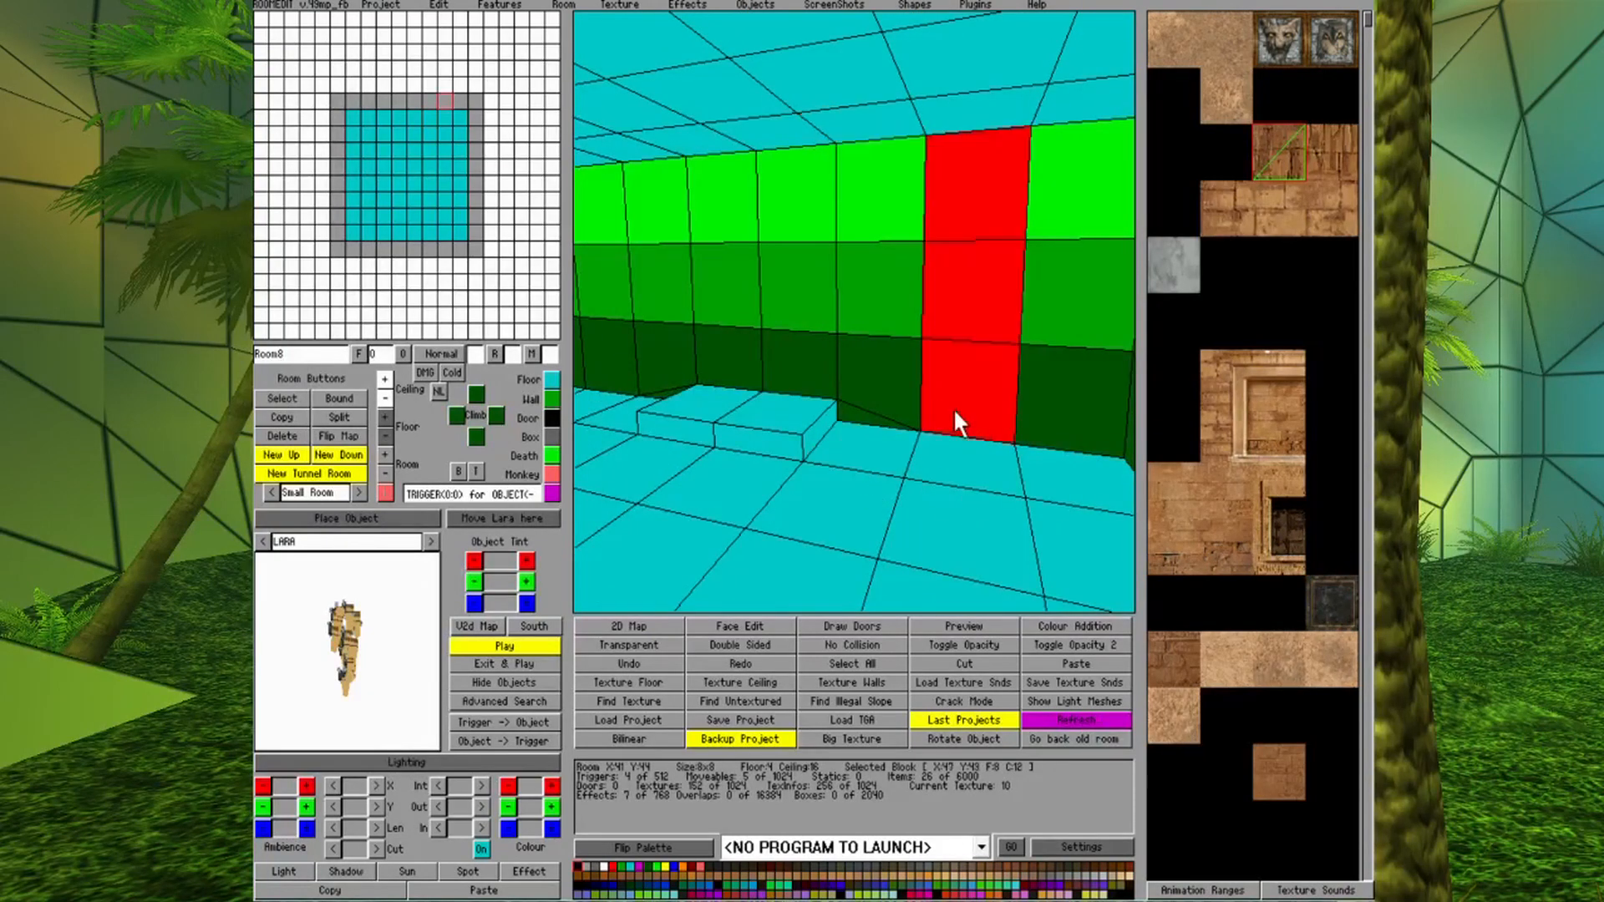
{"action": "left_click", "coordinate": [838, 401]}
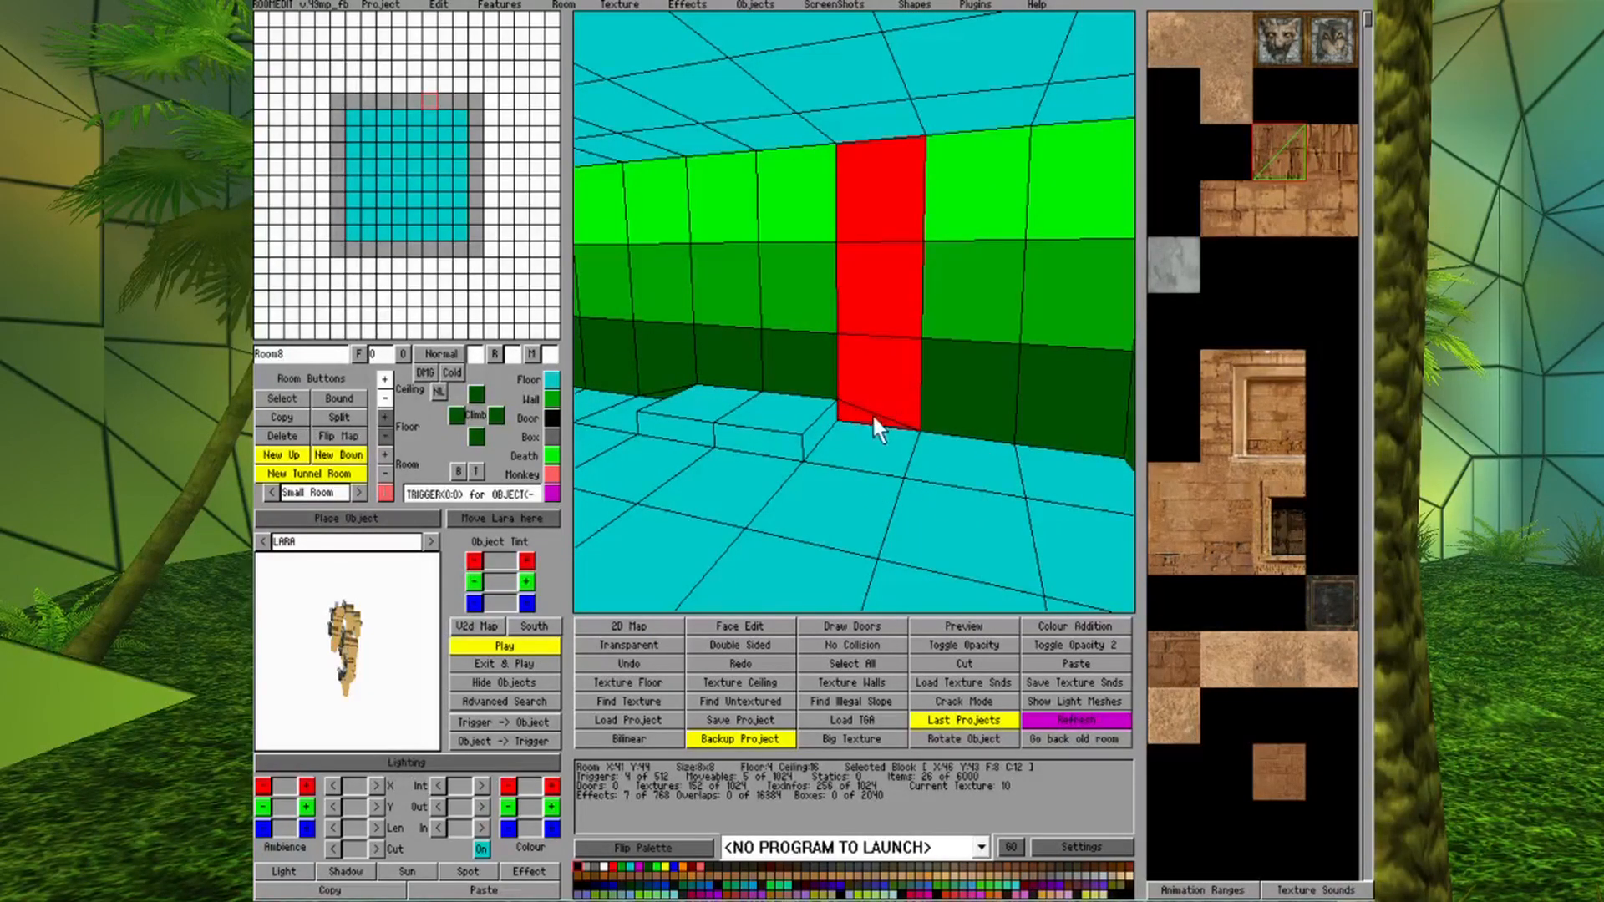
{"action": "left_click", "coordinate": [922, 431]}
{"action": "right_click_drag", "start_coordinate": [763, 483], "coordinate": [959, 466]}
{"action": "left_click", "coordinate": [1035, 537]}
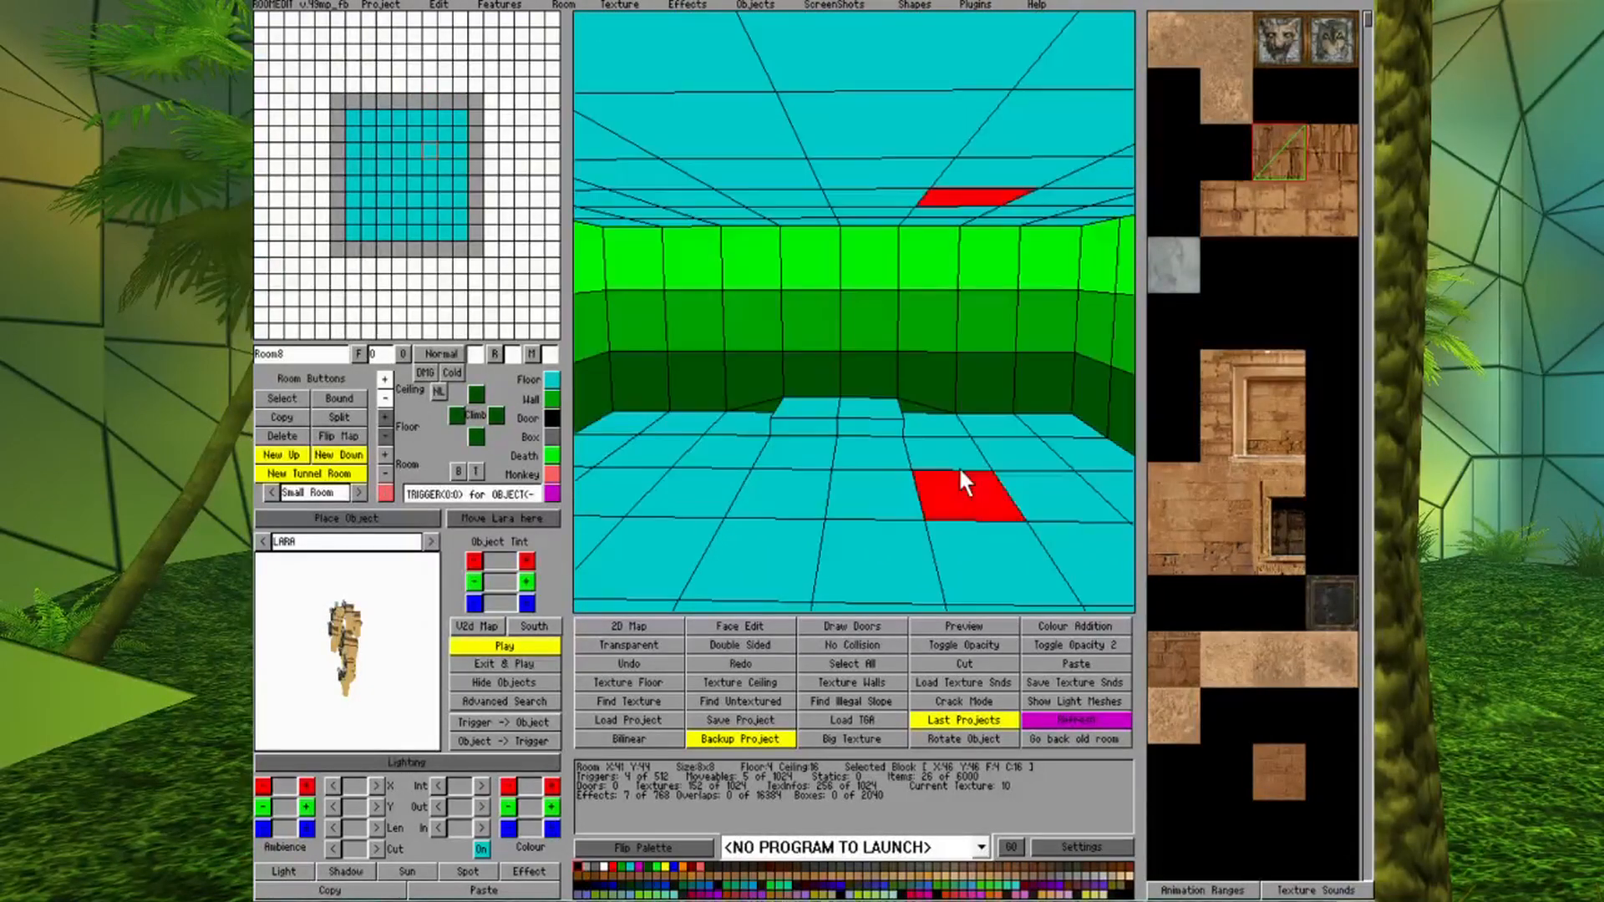
Raise the corner of floor block X46 Y44 where the far wall meets the raised step.
{"action": "key", "text": "Left"}
{"action": "key", "text": "Up"}
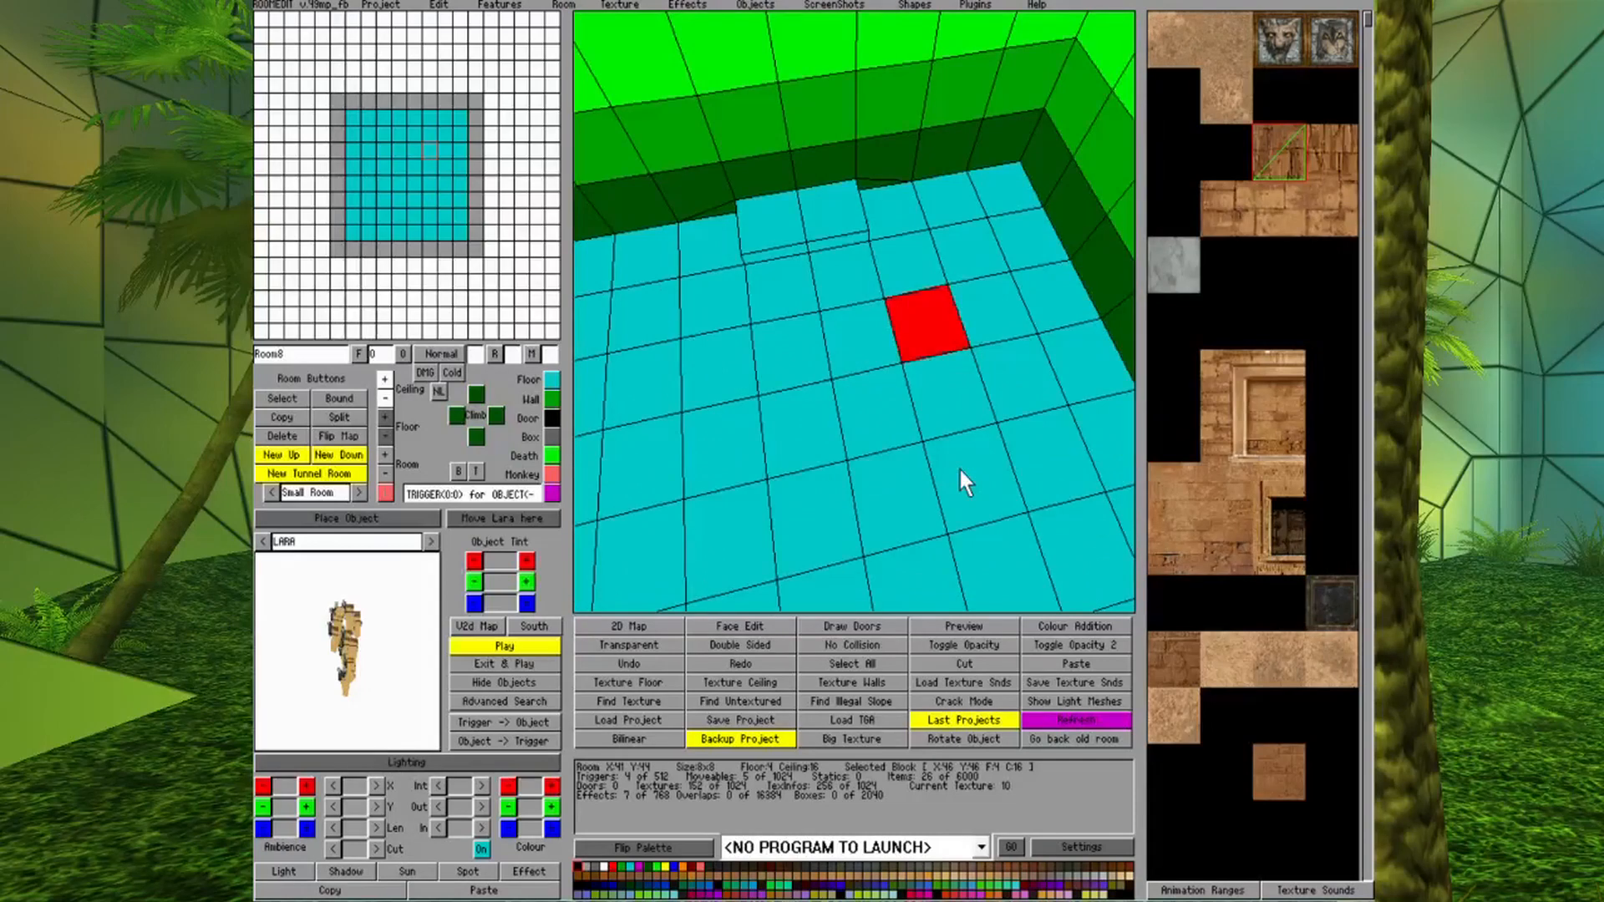
{"action": "key", "text": "Left"}
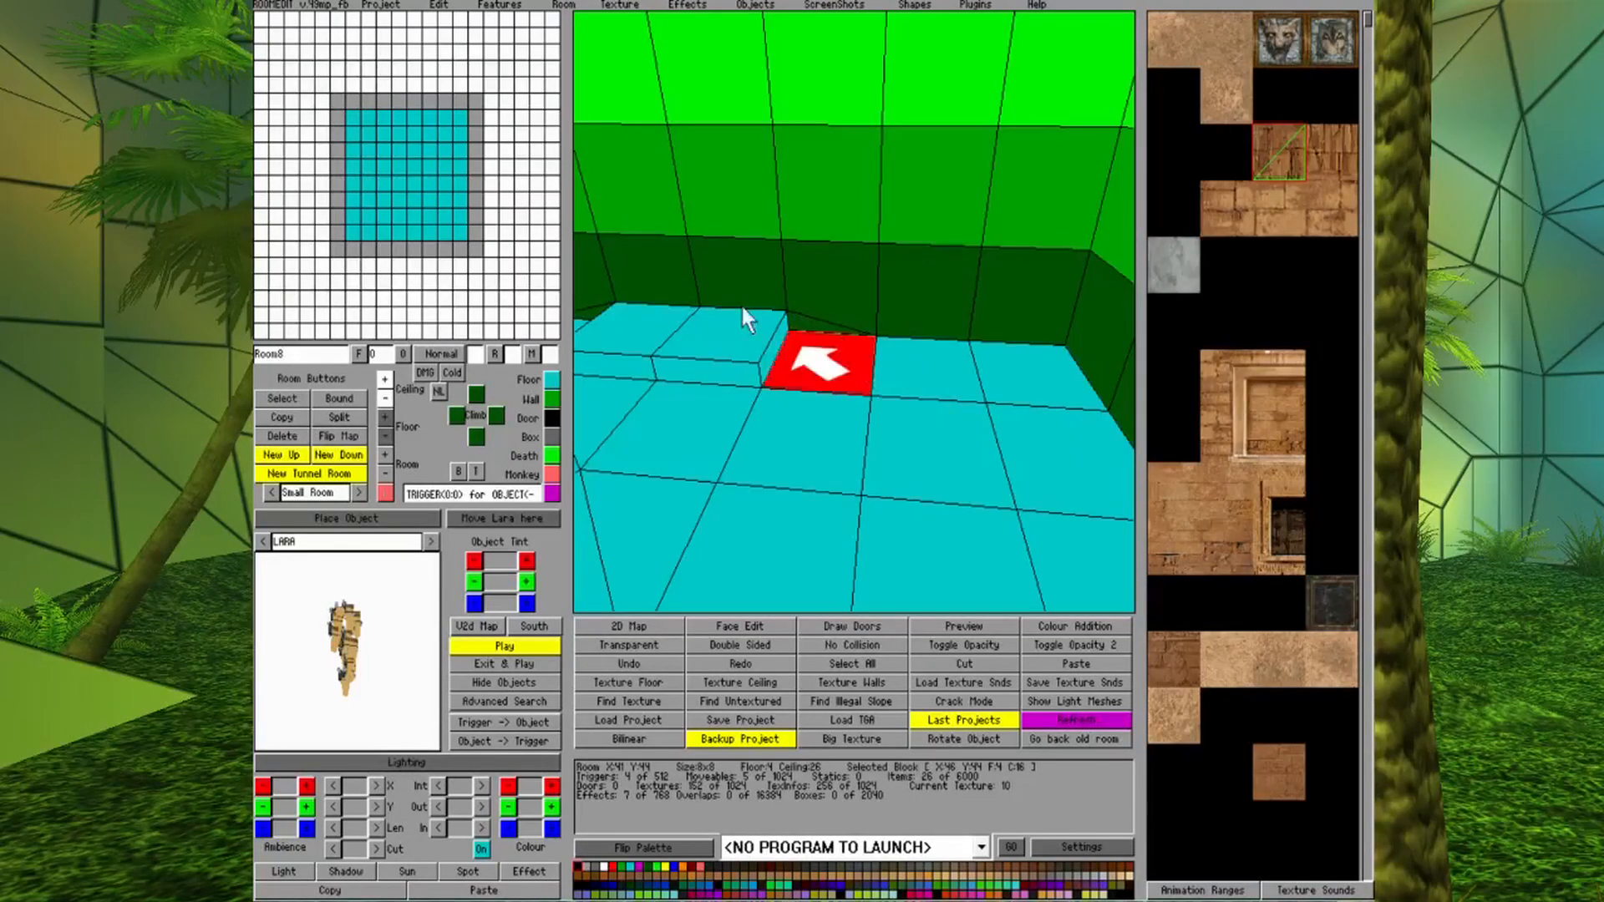
{"action": "left_click", "coordinate": [885, 490]}
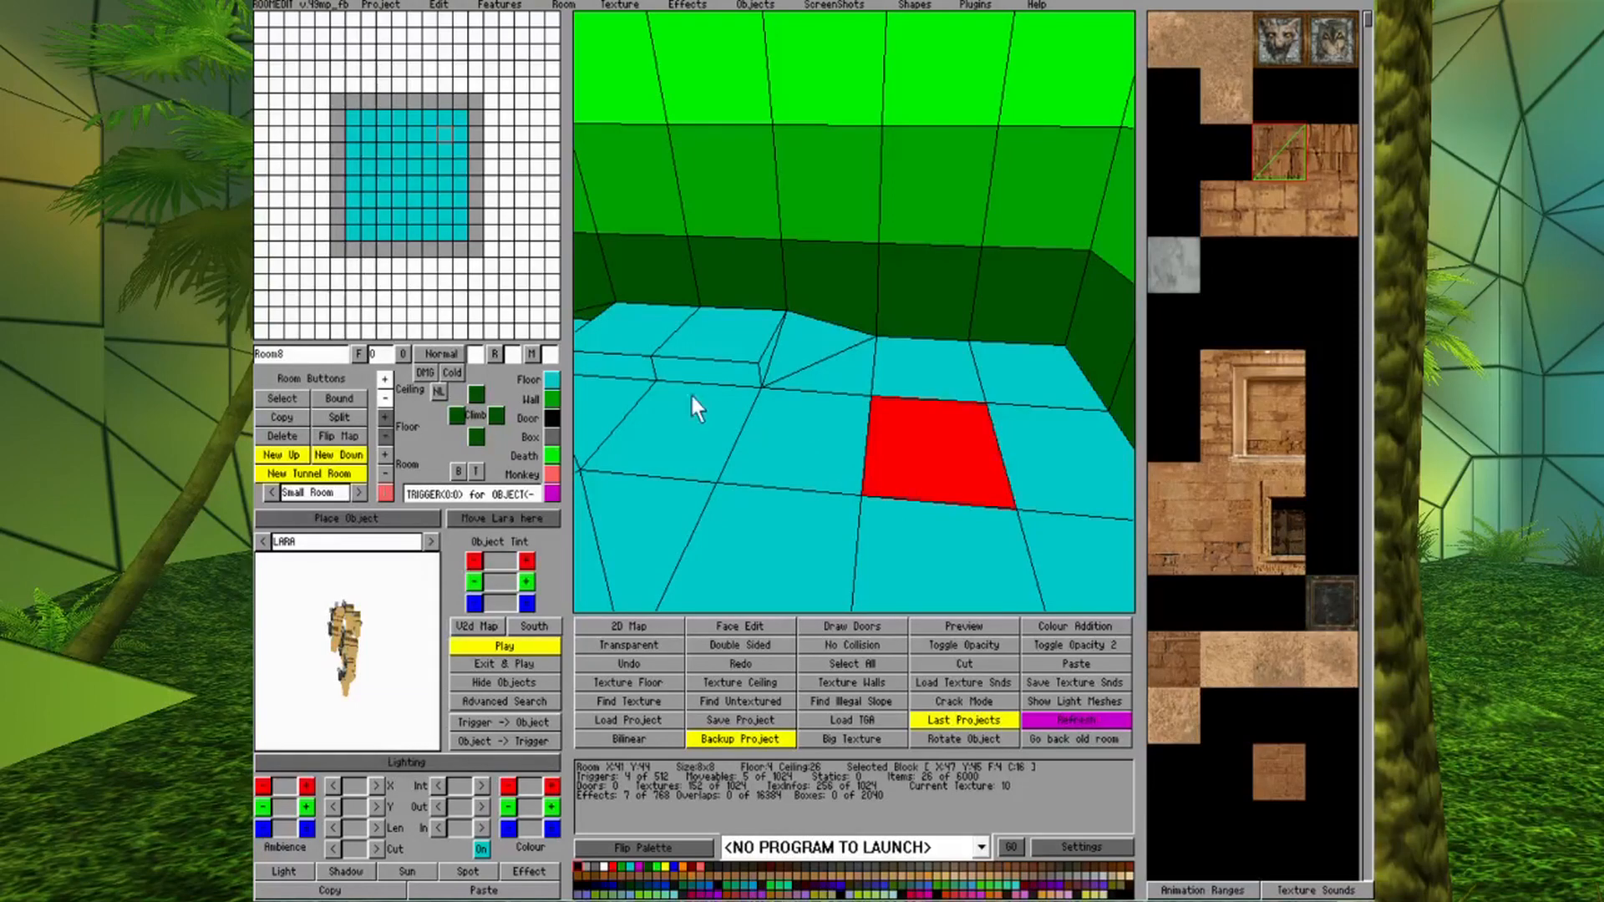
{"action": "key", "text": "Left"}
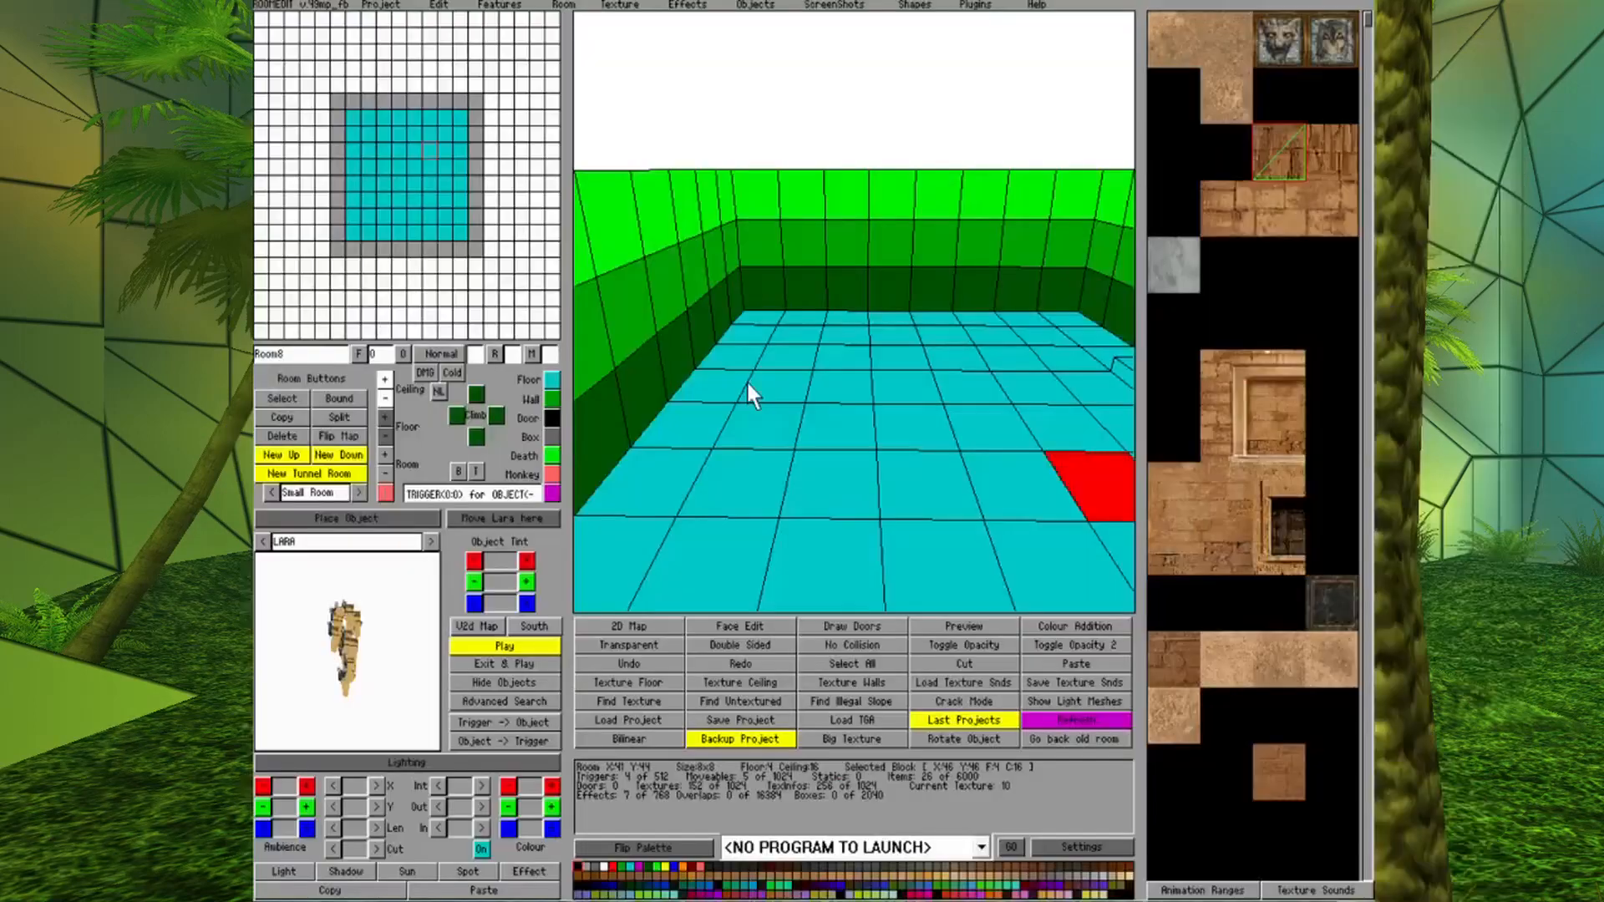
Set the slope arrows along a row of six floor blocks beside the wall, excluding both end blocks, so they point lengthwise along the row.
{"action": "key", "text": "Left"}
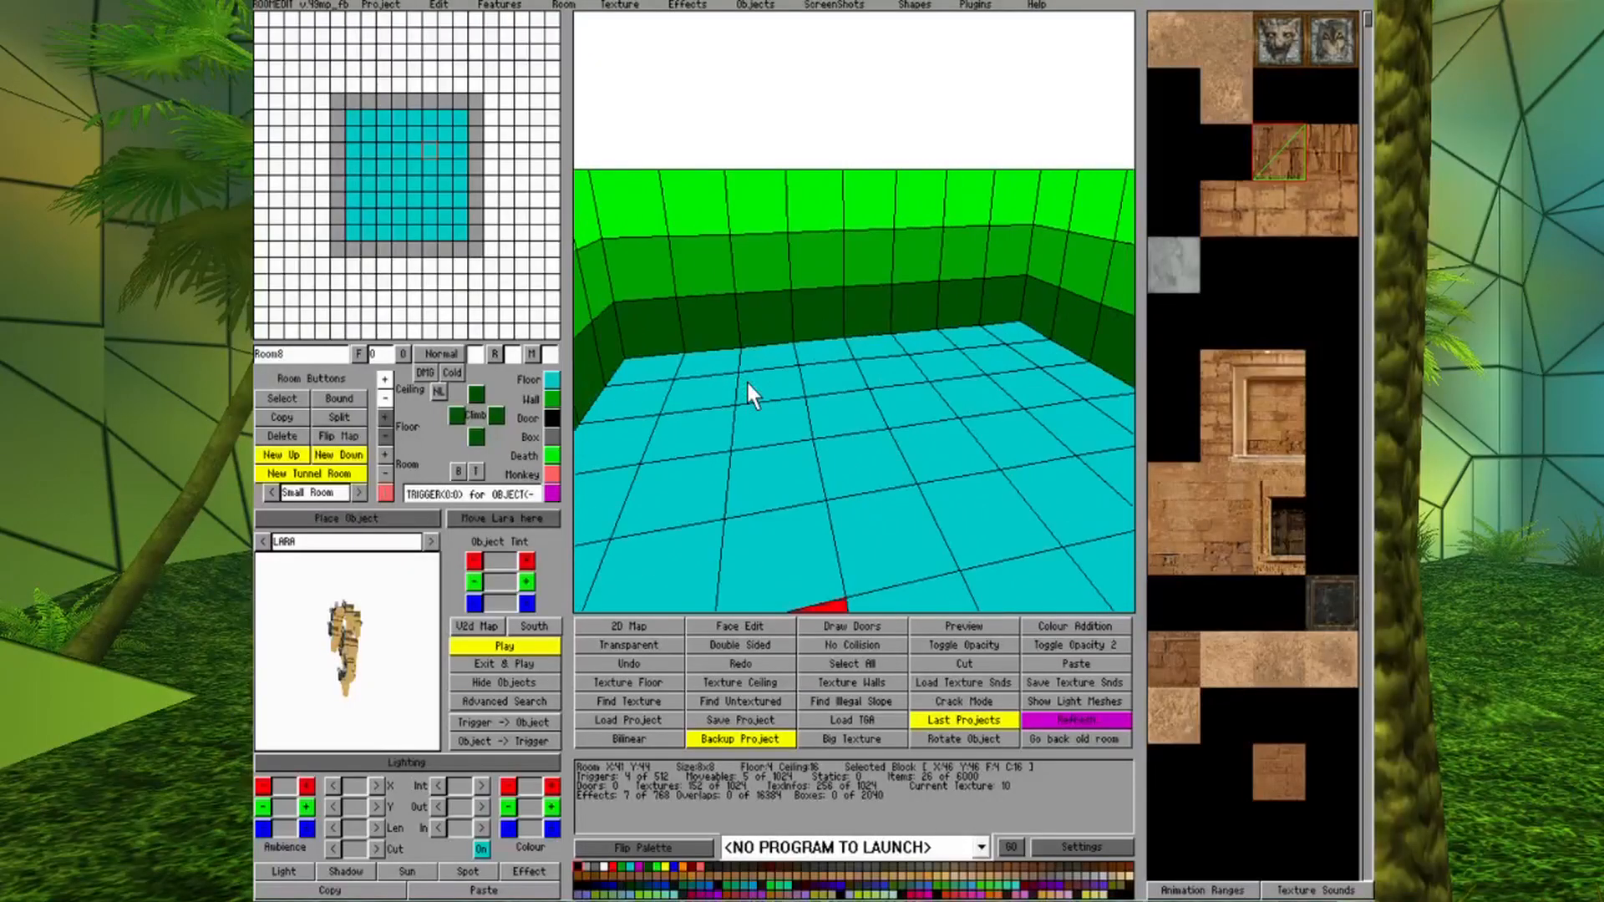
{"action": "key", "text": "Up"}
{"action": "key", "text": "Up"}
{"action": "key", "text": "Page_Up"}
{"action": "mouse_move", "coordinate": [613, 405]}
{"action": "left_mouse_down"}
{"action": "mouse_move", "coordinate": [1026, 378]}
{"action": "mouse_move", "coordinate": [611, 406]}
{"action": "left_mouse_up"}
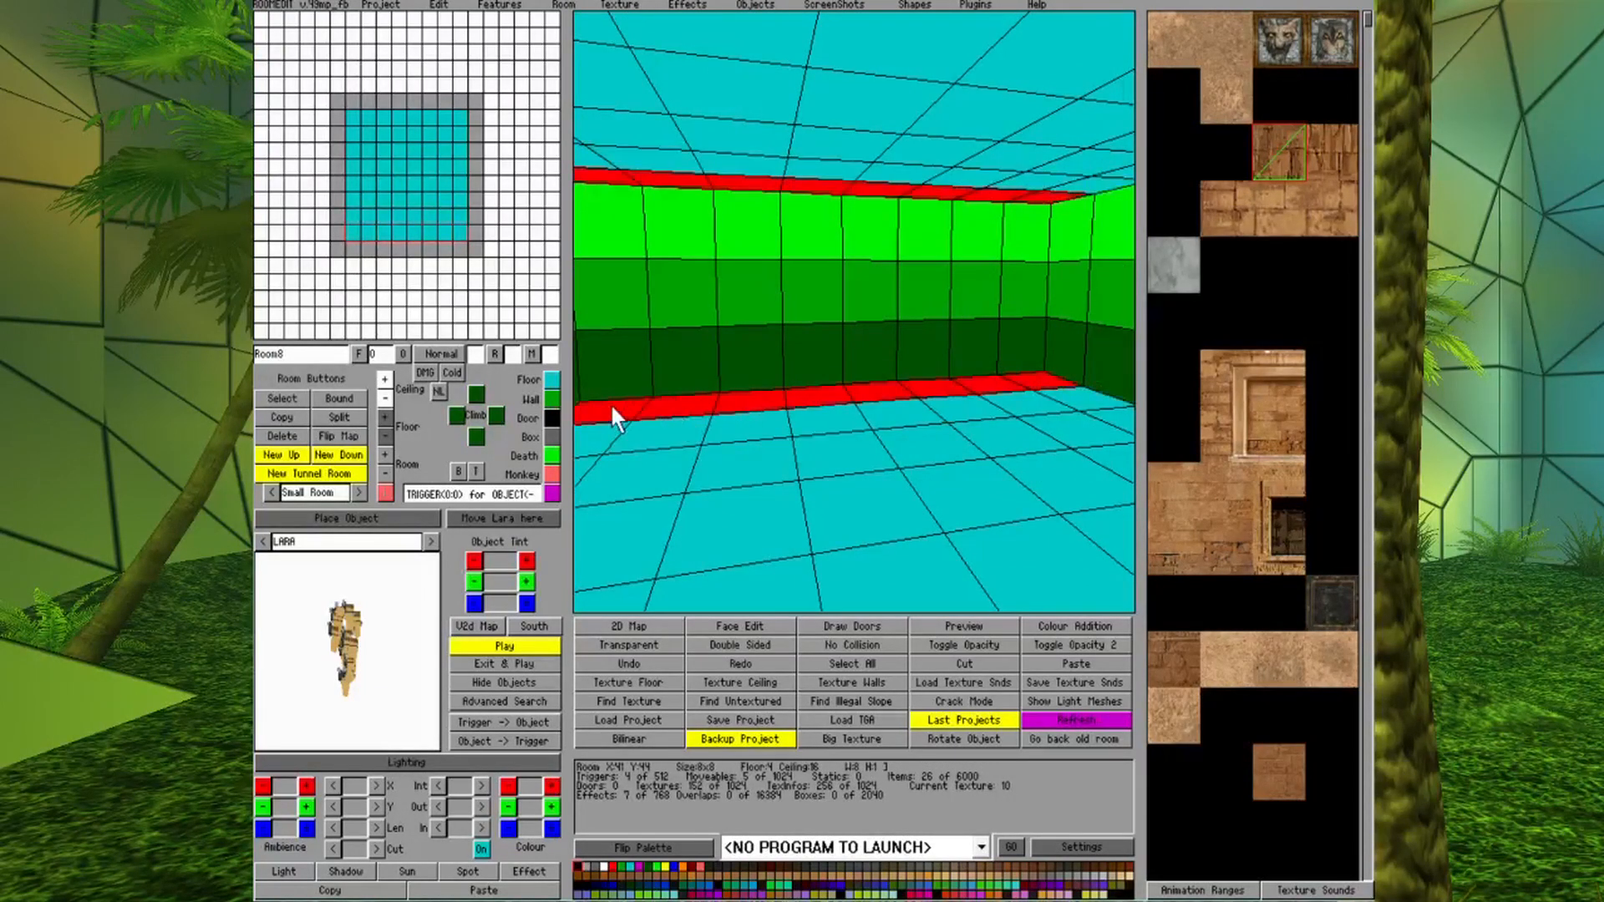
{"action": "key", "text": "Up"}
{"action": "key", "text": "Up"}
{"action": "key", "text": "Up"}
{"action": "key", "text": "Up"}
{"action": "left_click", "coordinate": [701, 460]}
{"action": "left_click_drag", "start_coordinate": [702, 465], "coordinate": [999, 436]}
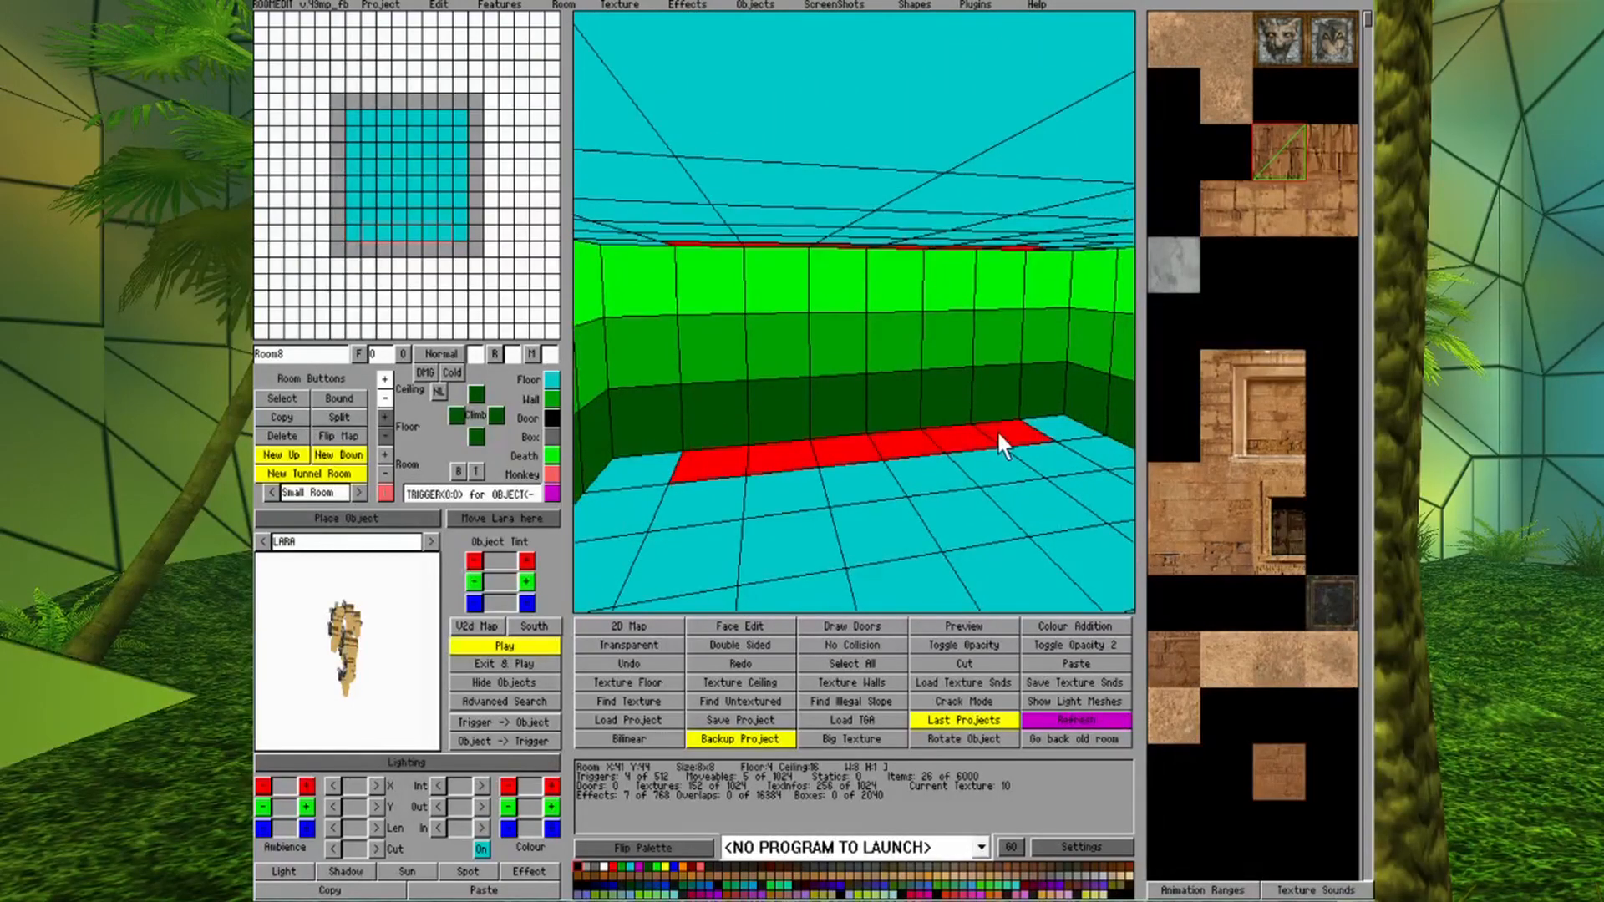
{"action": "left_click", "coordinate": [893, 442]}
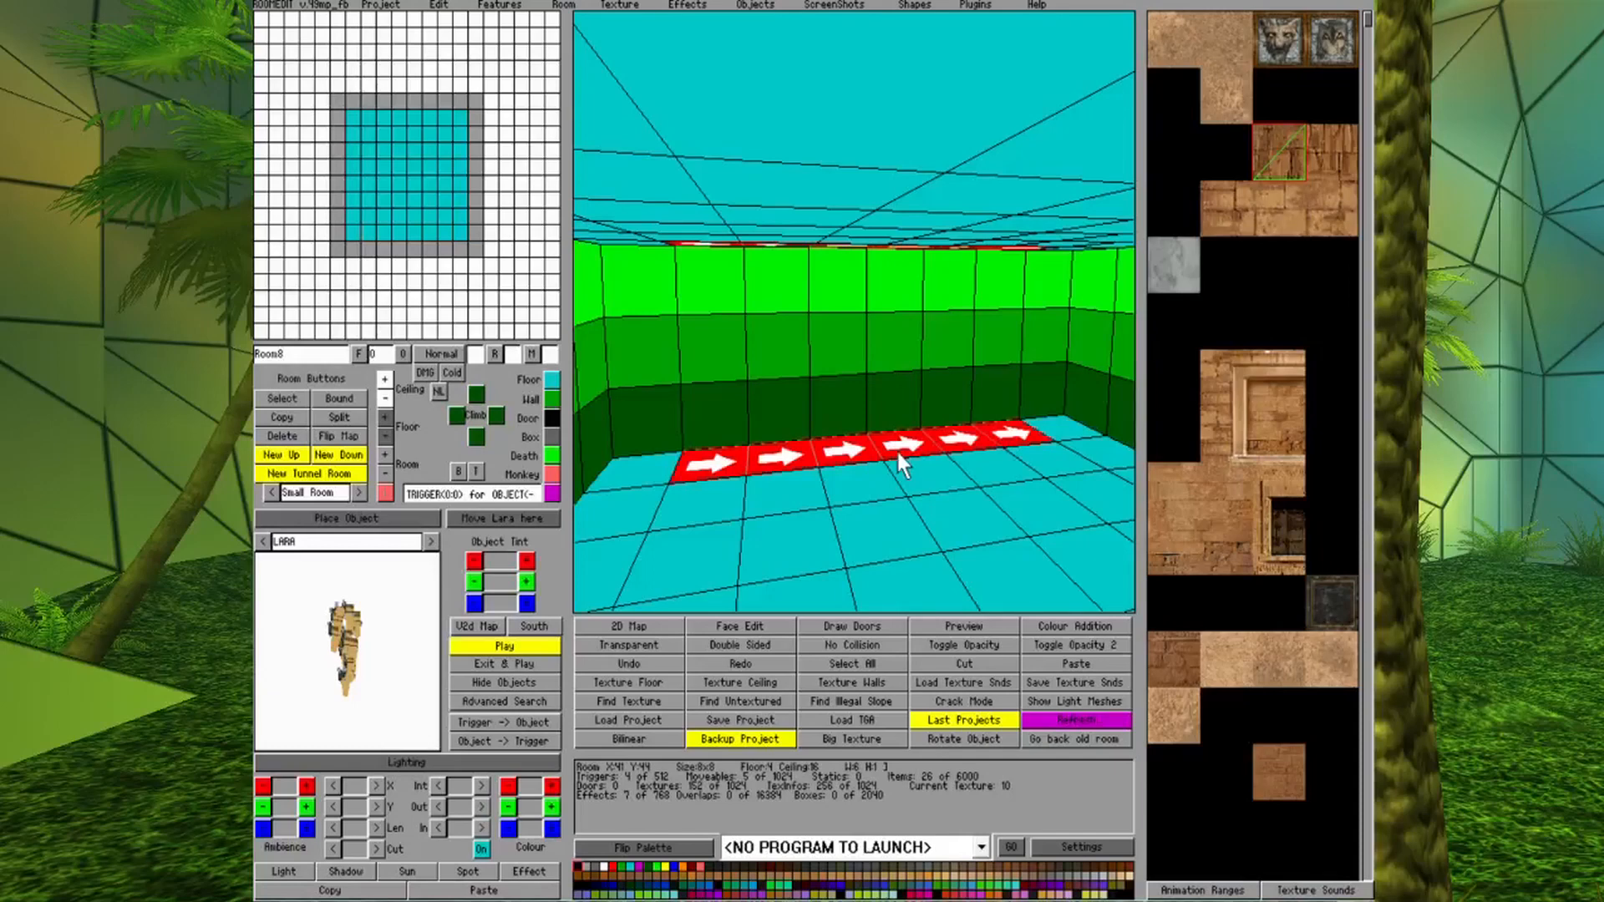
{"action": "left_click", "coordinate": [906, 447]}
{"action": "left_click", "coordinate": [905, 445]}
{"action": "left_click", "coordinate": [905, 444]}
{"action": "left_click", "coordinate": [905, 444]}
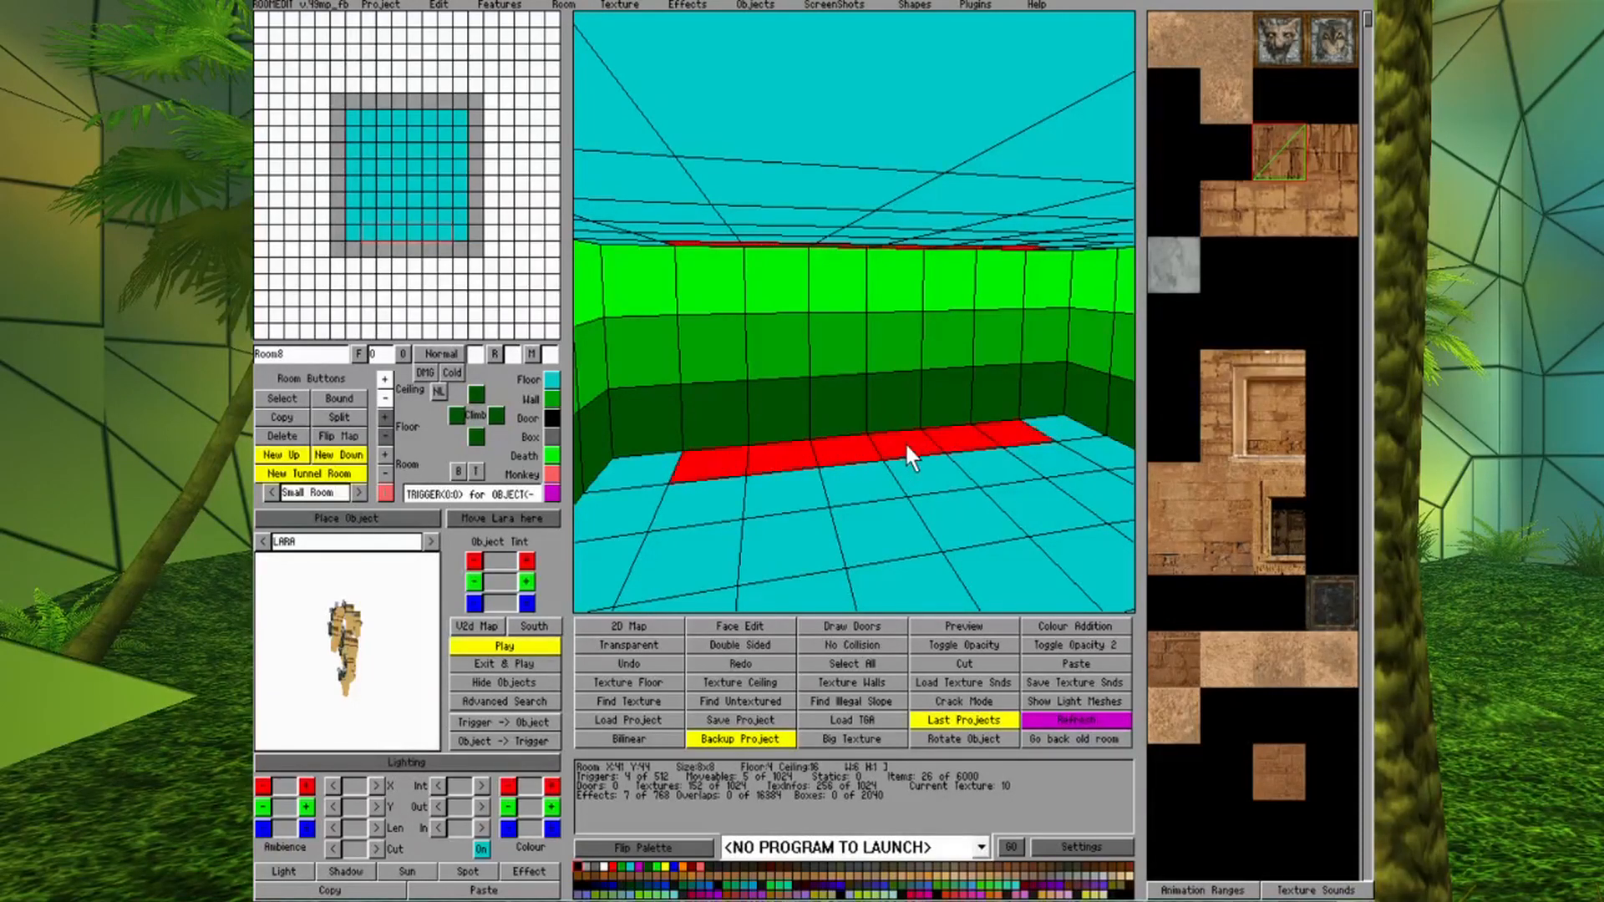
{"action": "left_click", "coordinate": [905, 444]}
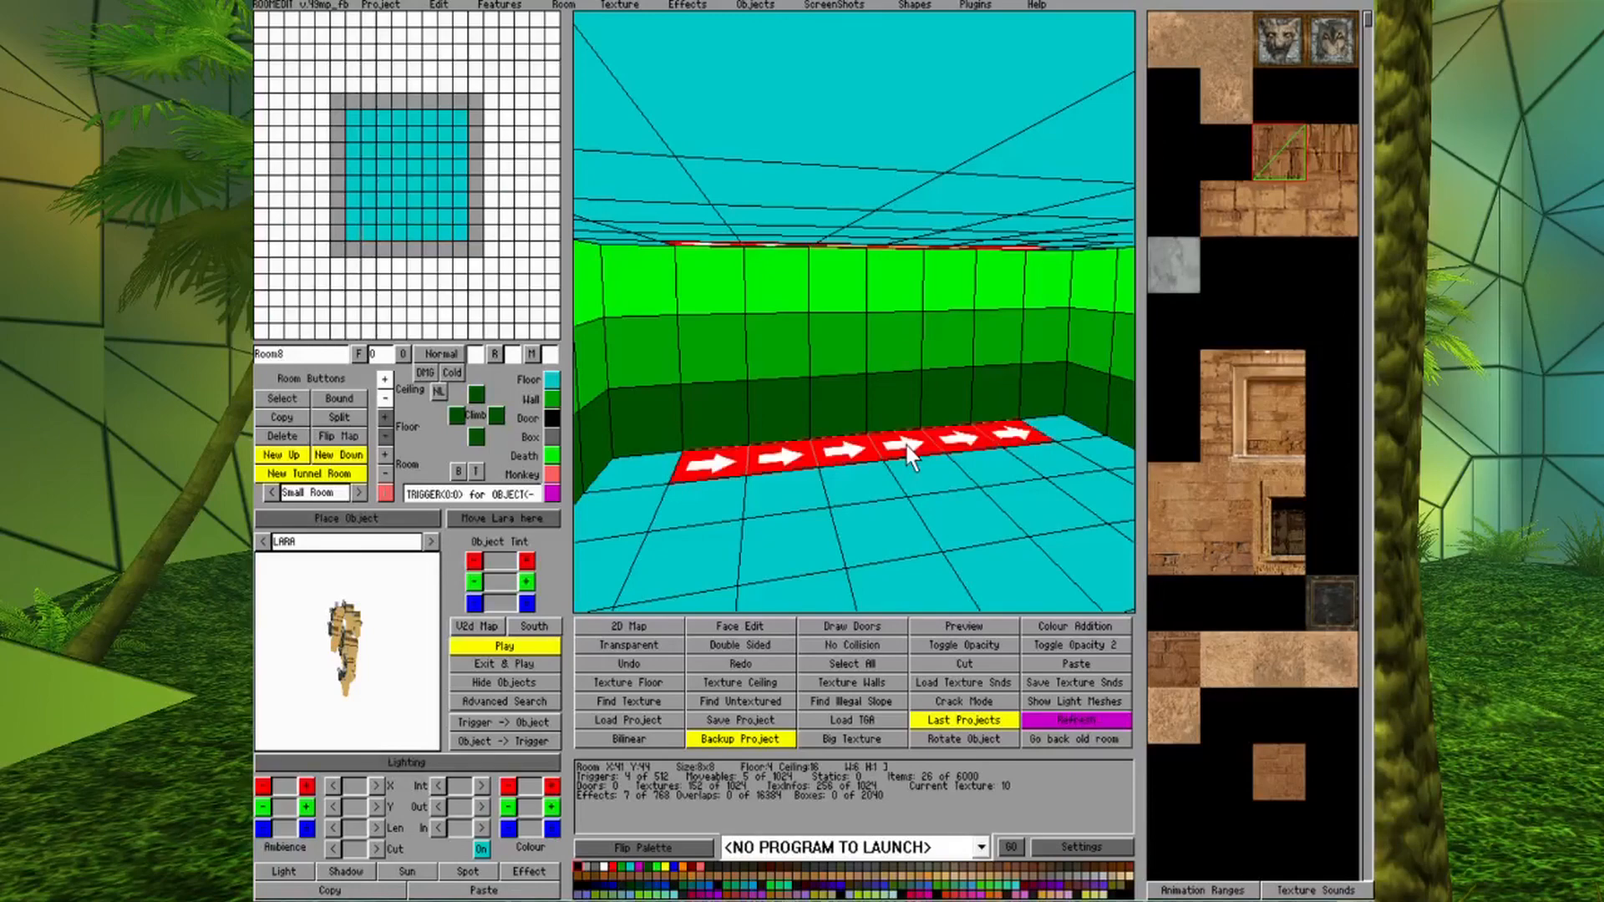
Examine the arrow directions on the selected floor and ceiling blocks from several angles.
{"action": "key", "text": "Right"}
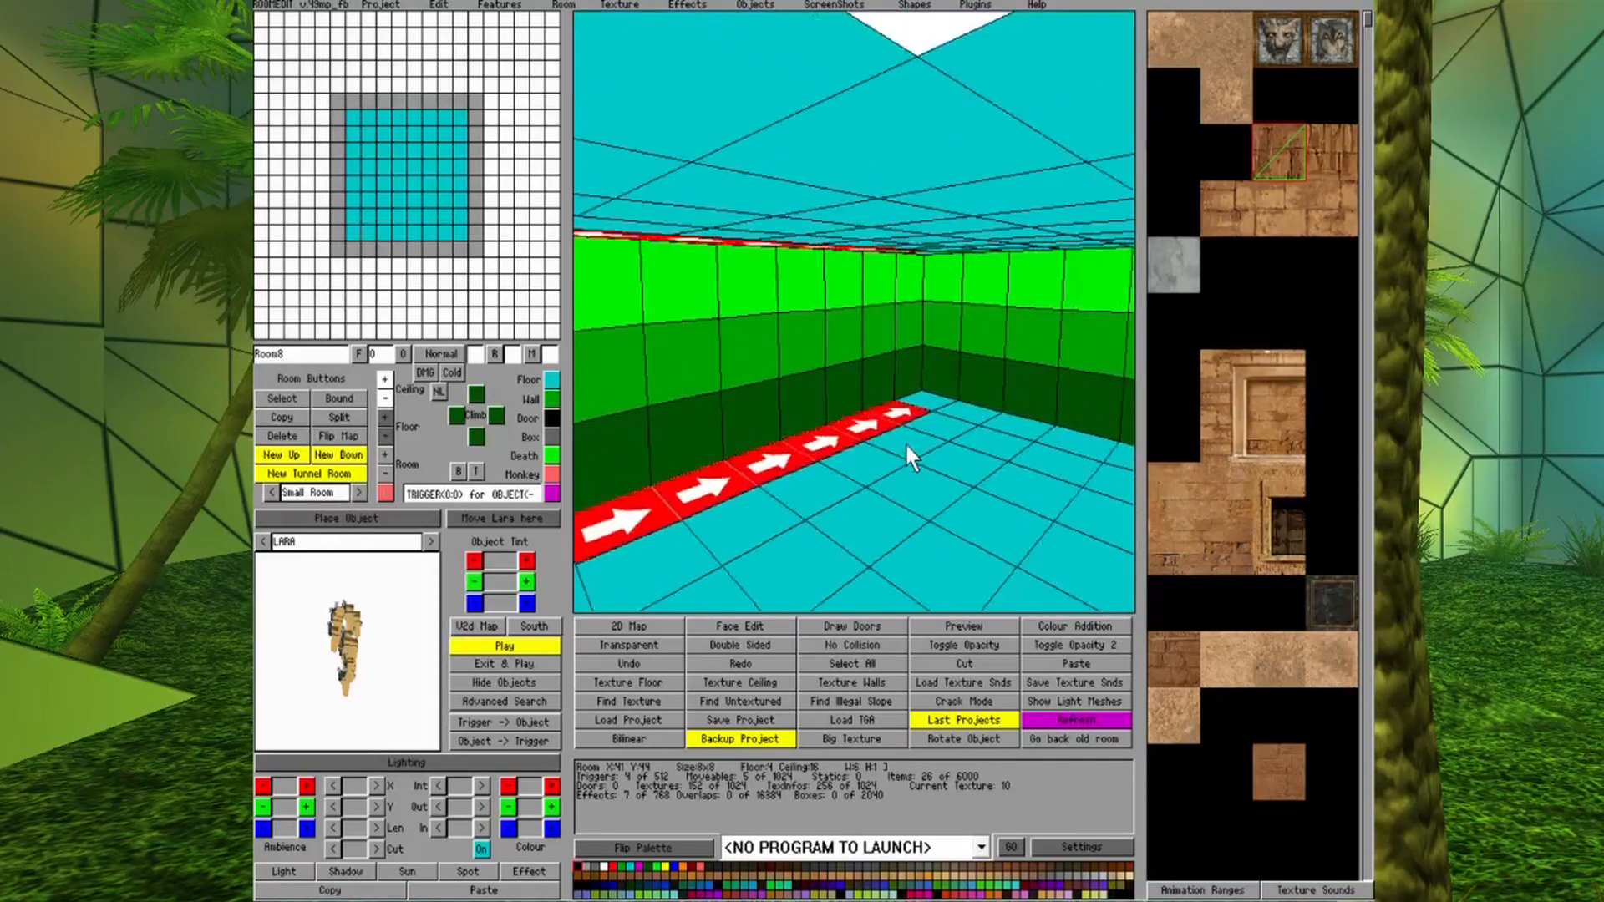
{"action": "key", "text": "Page_Down"}
{"action": "key", "text": "Page_Down"}
{"action": "key", "text": "Left"}
{"action": "key", "text": "Left"}
{"action": "key", "text": "Left"}
{"action": "key", "text": "Left"}
{"action": "key", "text": "Left"}
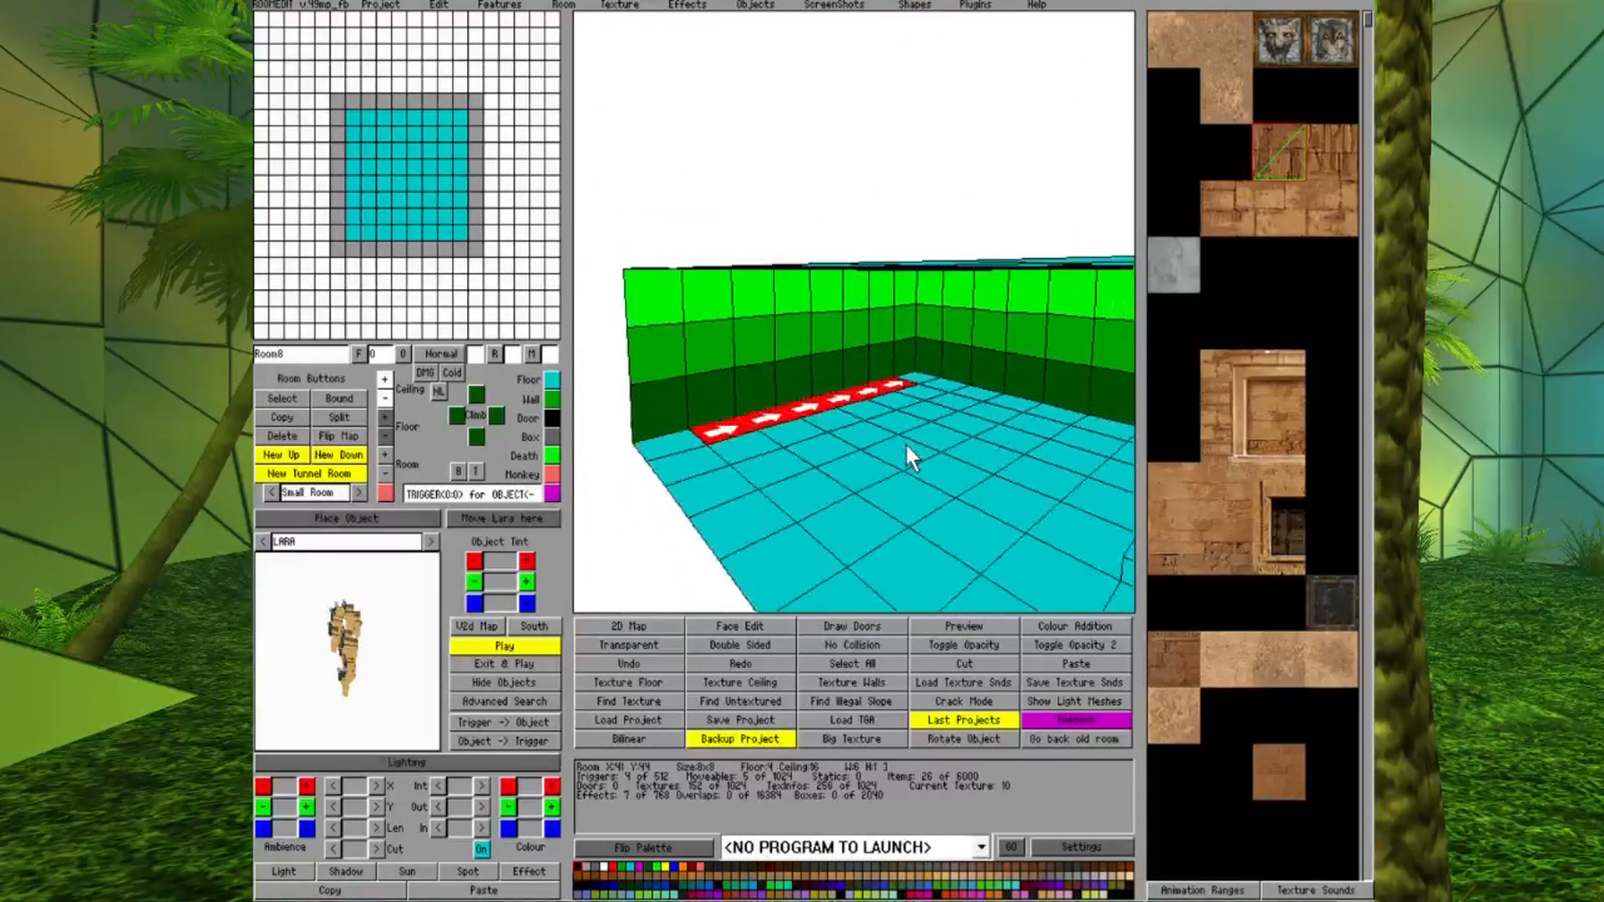
{"action": "key", "text": "Page_Up"}
{"action": "key", "text": "Page_Up"}
{"action": "key", "text": "Down"}
{"action": "key", "text": "Down"}
{"action": "key", "text": "Right"}
{"action": "key", "text": "Right"}
{"action": "key", "text": "Right"}
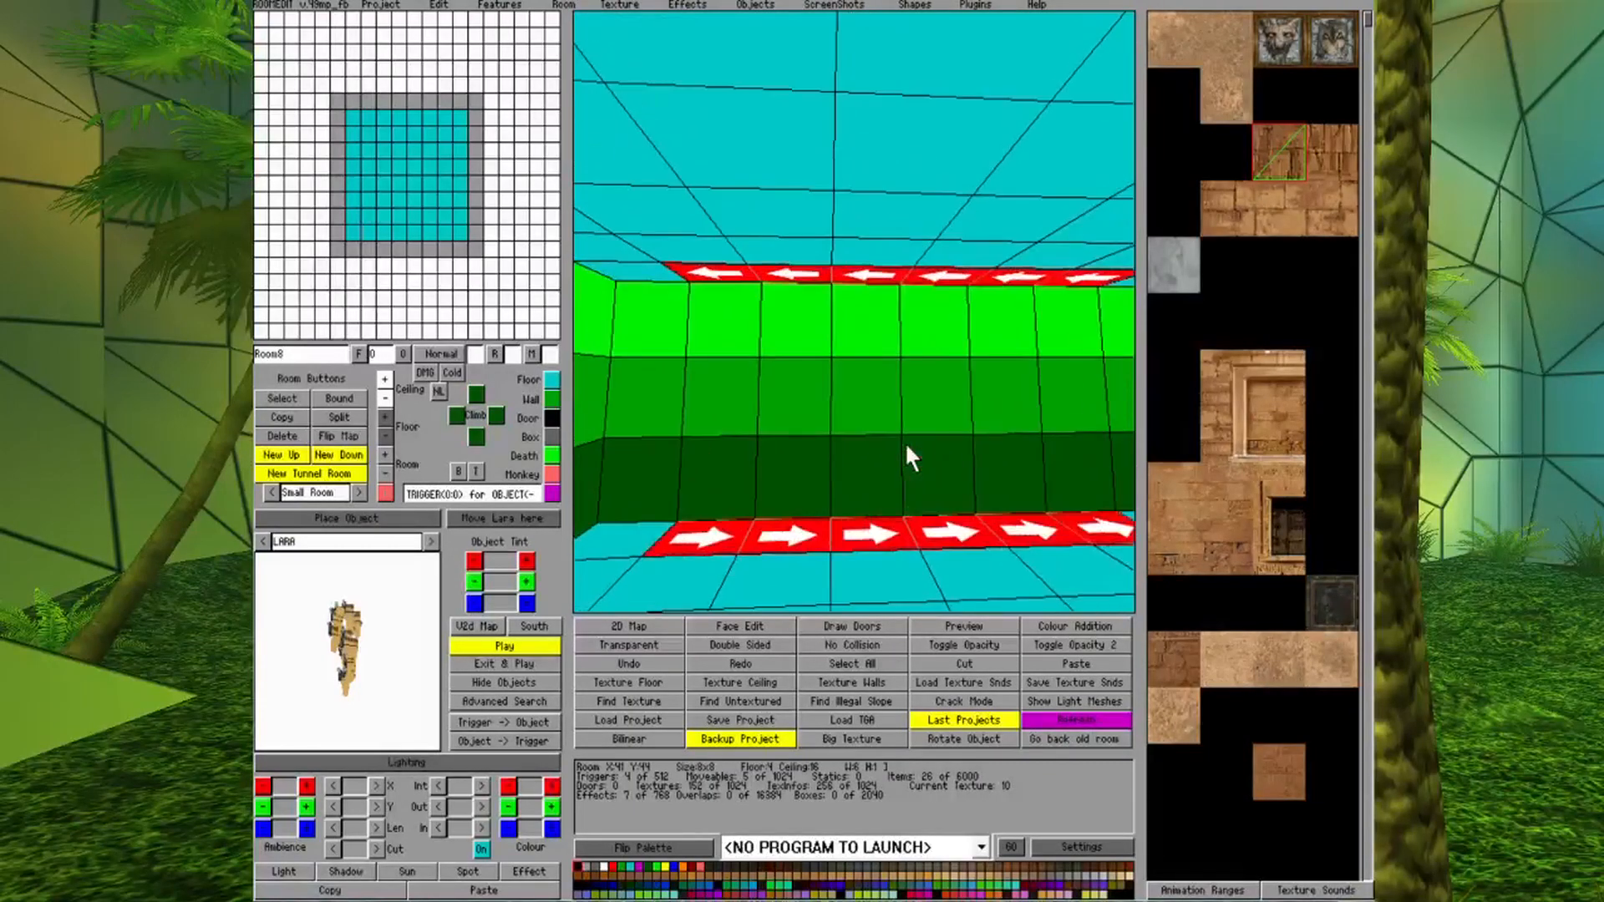
Try raising the arrowed floor edges of the six selected blocks by different amounts, and level them again.
{"action": "left_click", "coordinate": [383, 417]}
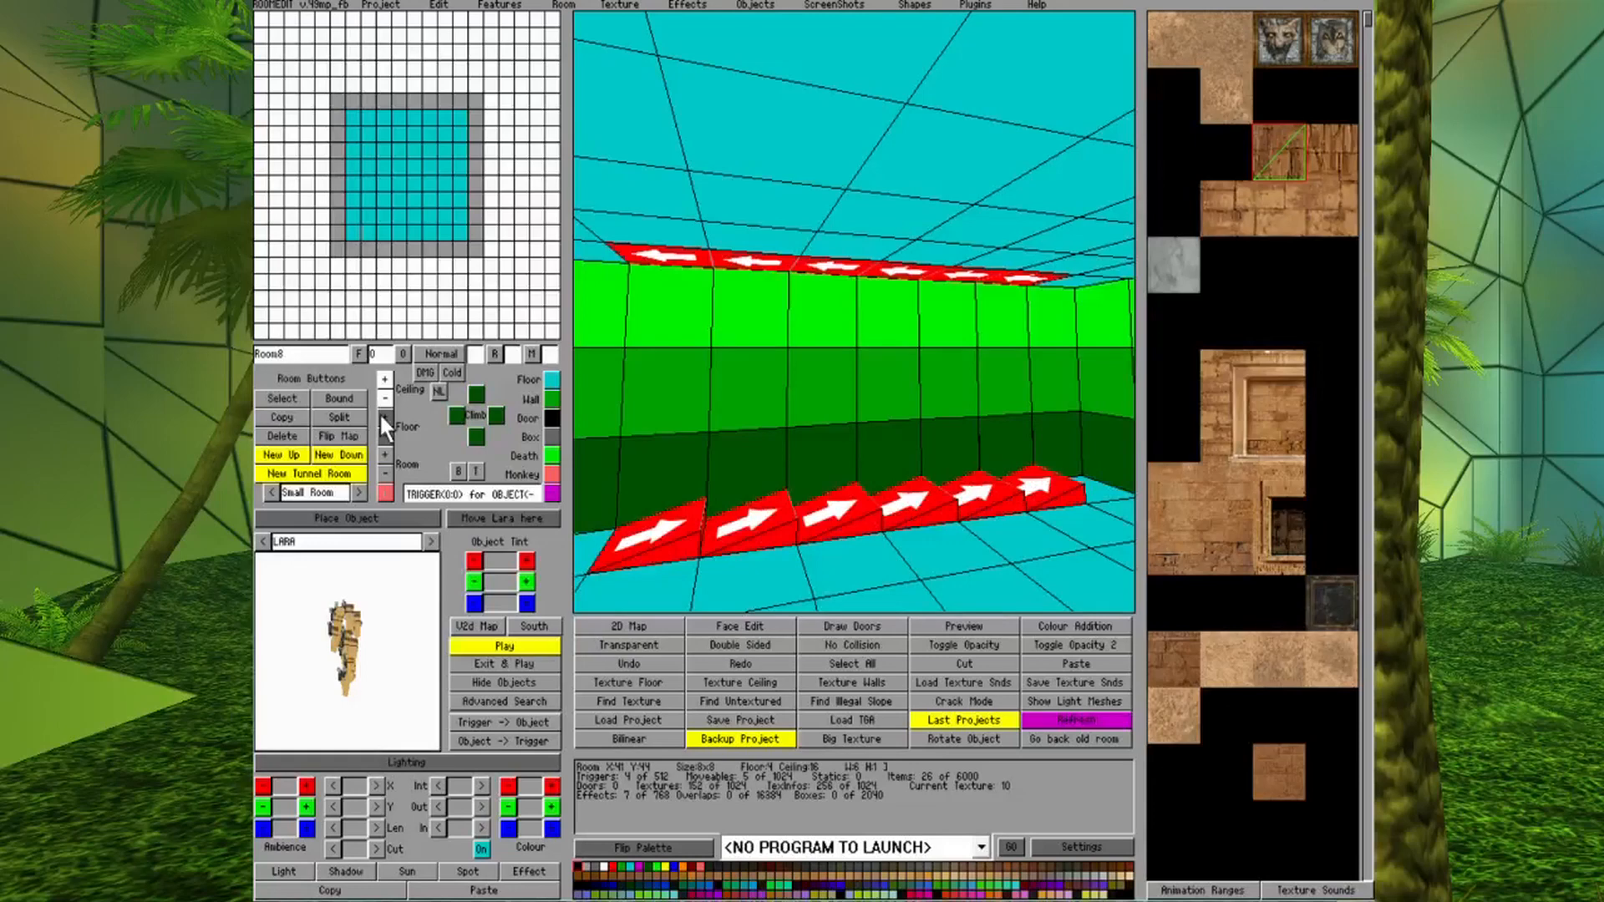
{"action": "left_click", "coordinate": [382, 435]}
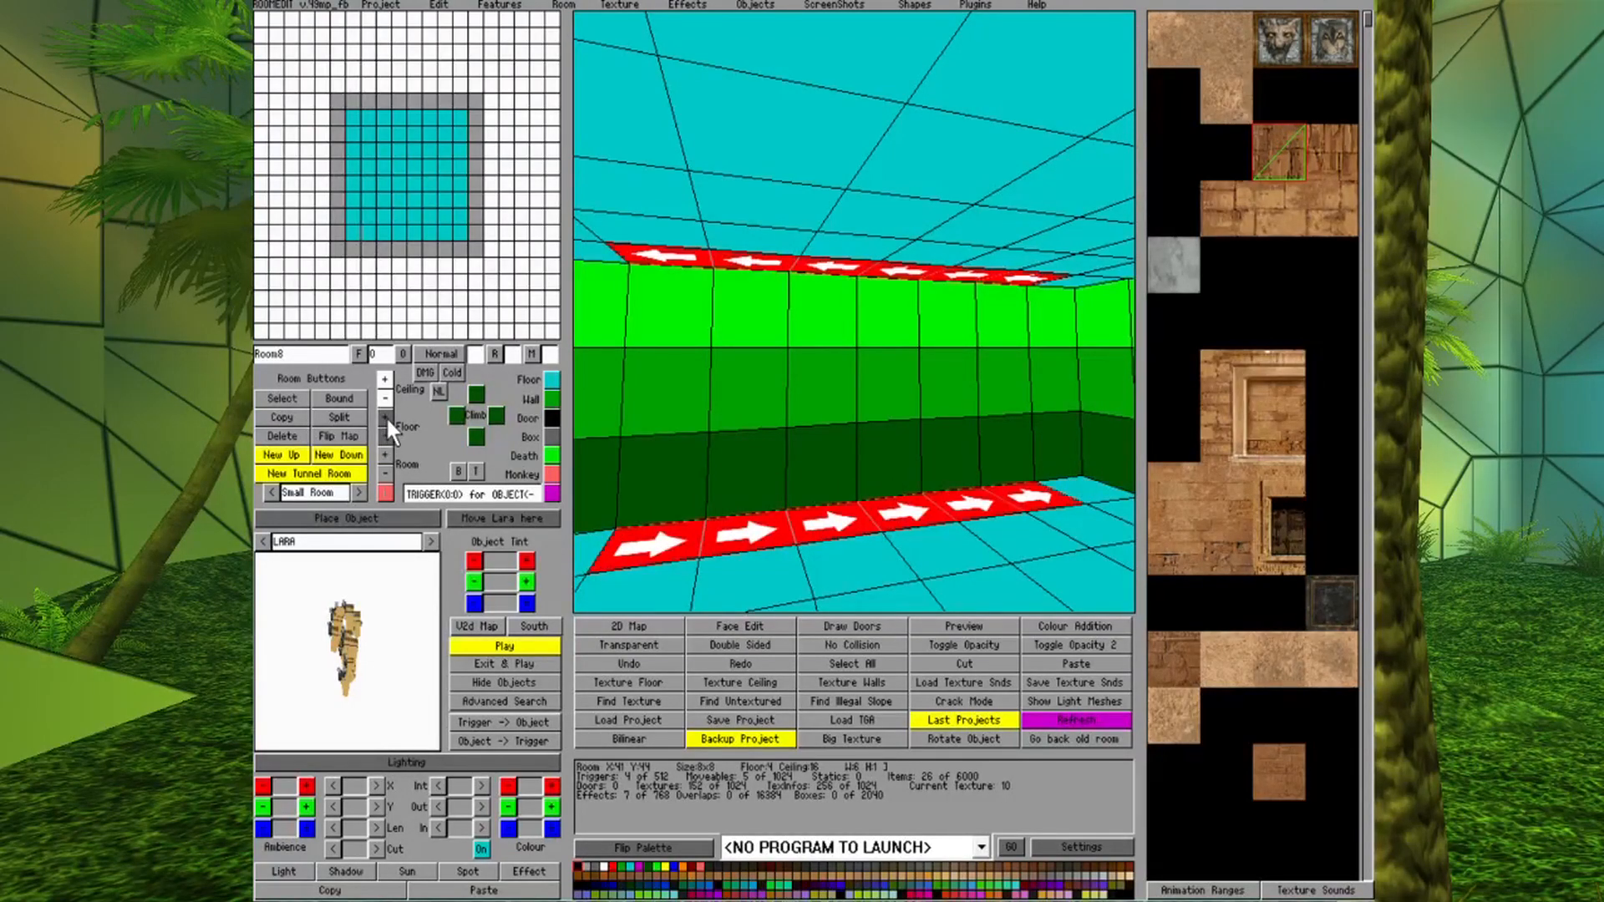
{"action": "left_click", "coordinate": [385, 417]}
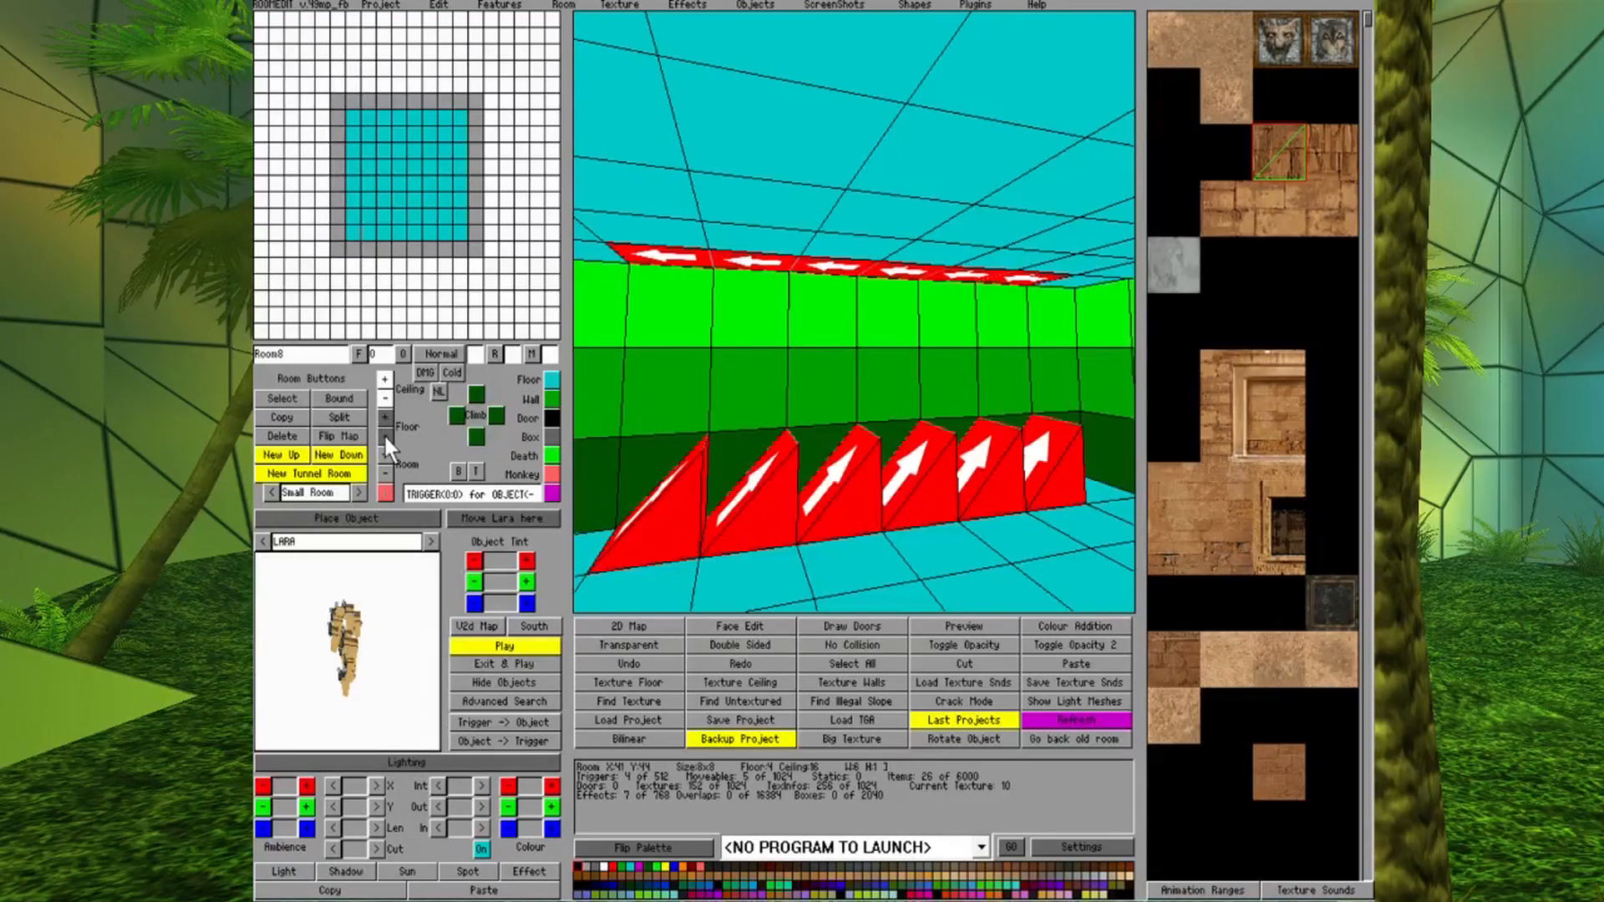
{"action": "left_click", "coordinate": [383, 434]}
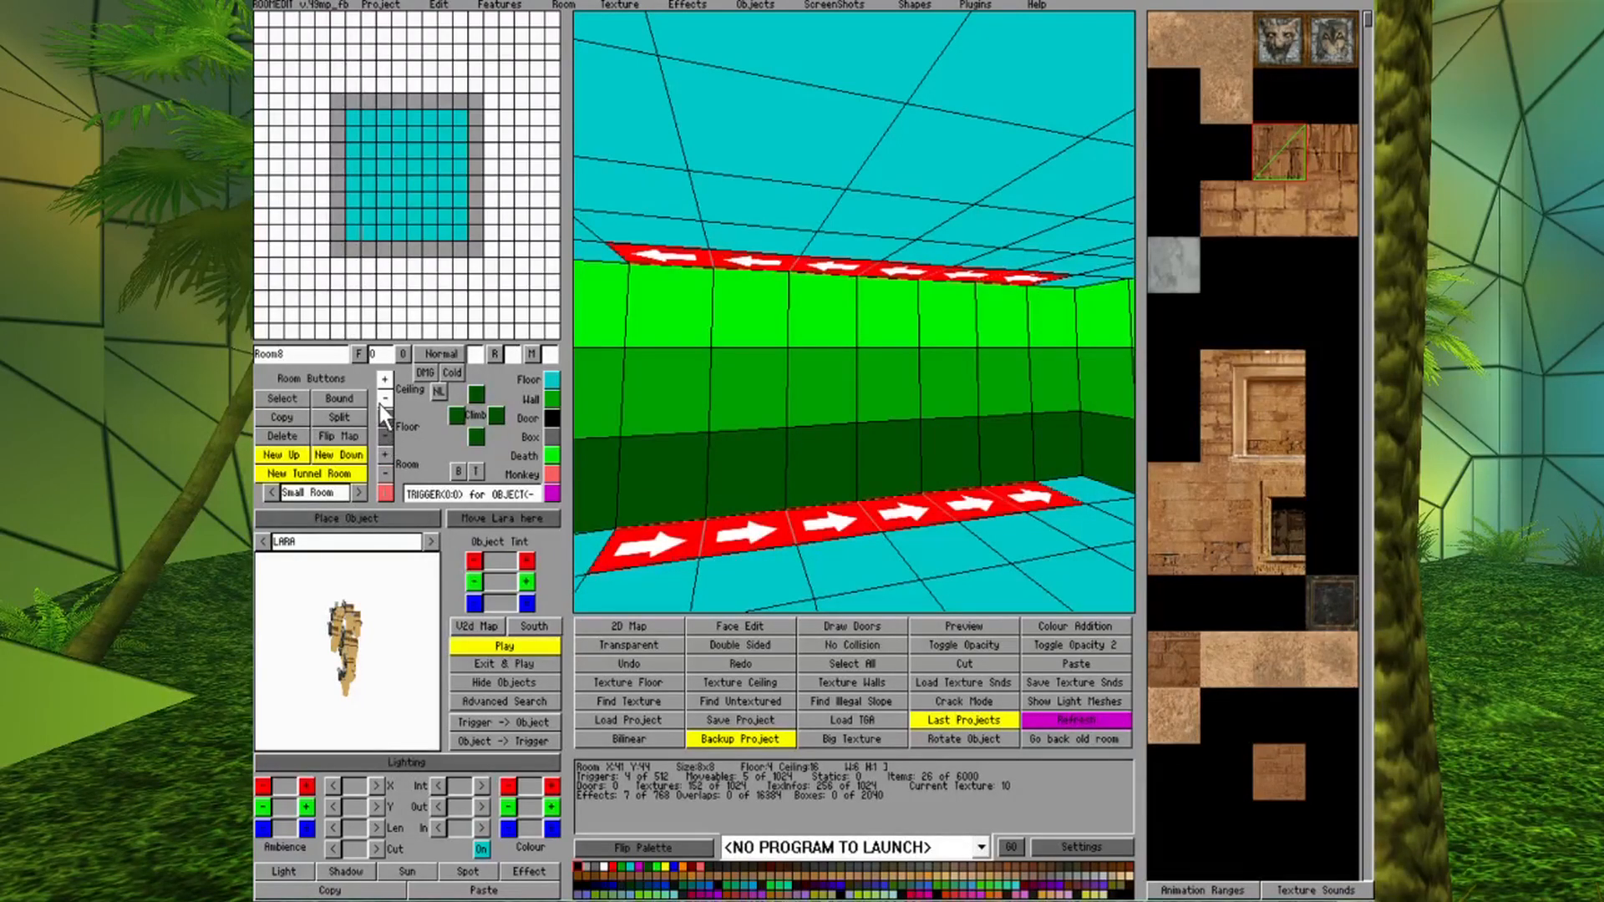
Try lowering and raising the arrowed ceiling edges of the six selected blocks, and level the ceiling again.
{"action": "left_click", "coordinate": [383, 402]}
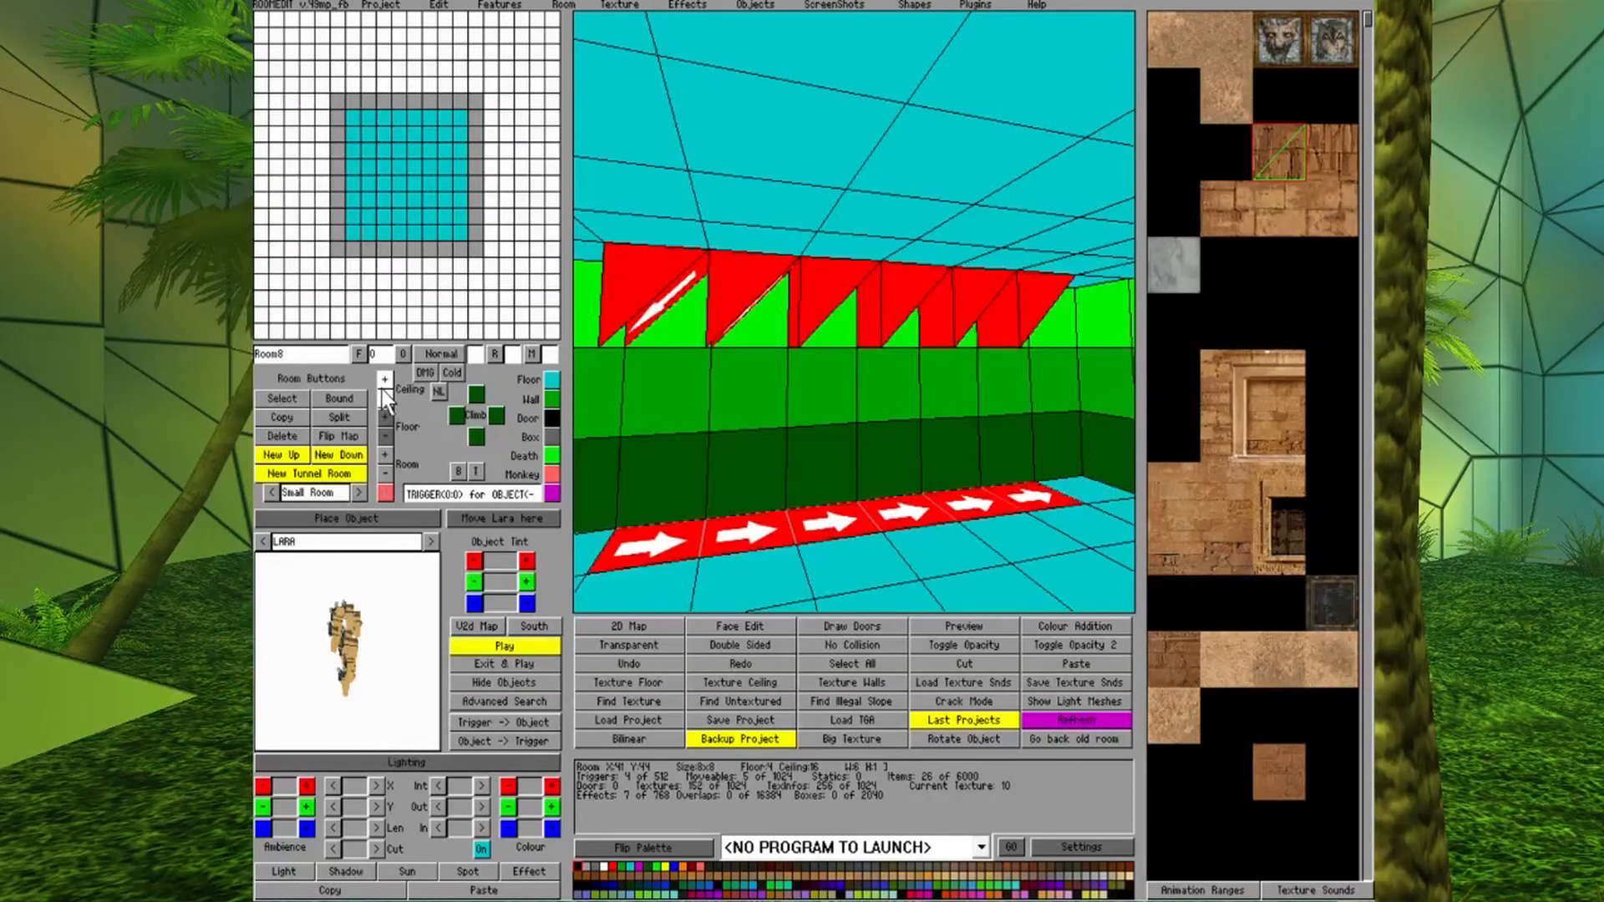
{"action": "left_click", "coordinate": [382, 384]}
{"action": "left_click", "coordinate": [382, 384]}
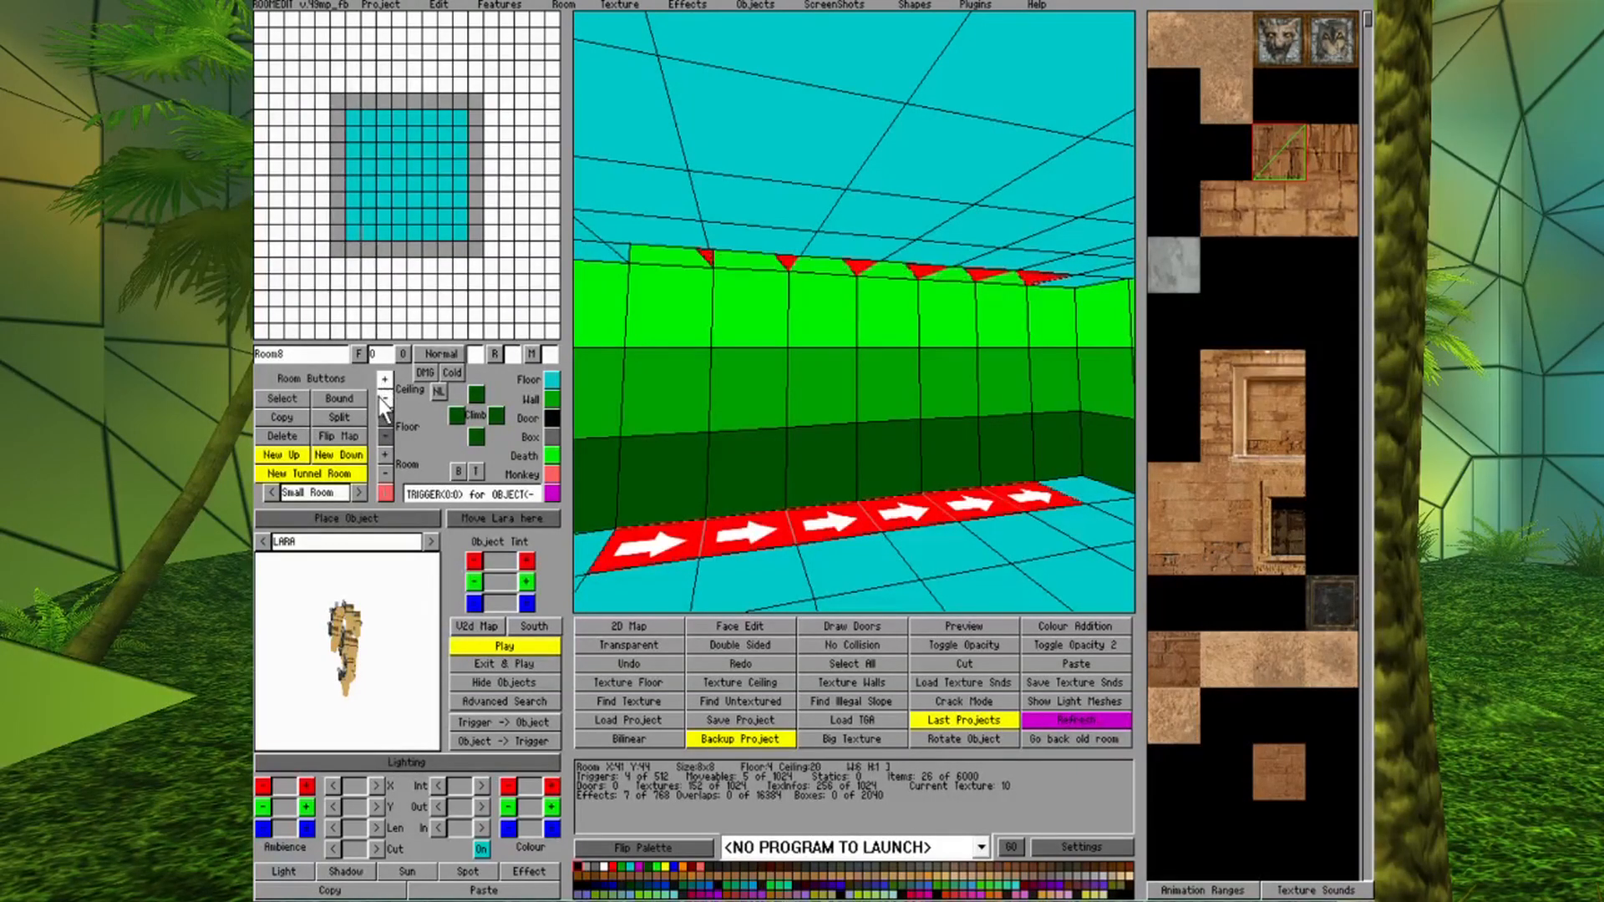
{"action": "left_click", "coordinate": [378, 397]}
{"action": "left_click", "coordinate": [378, 397]}
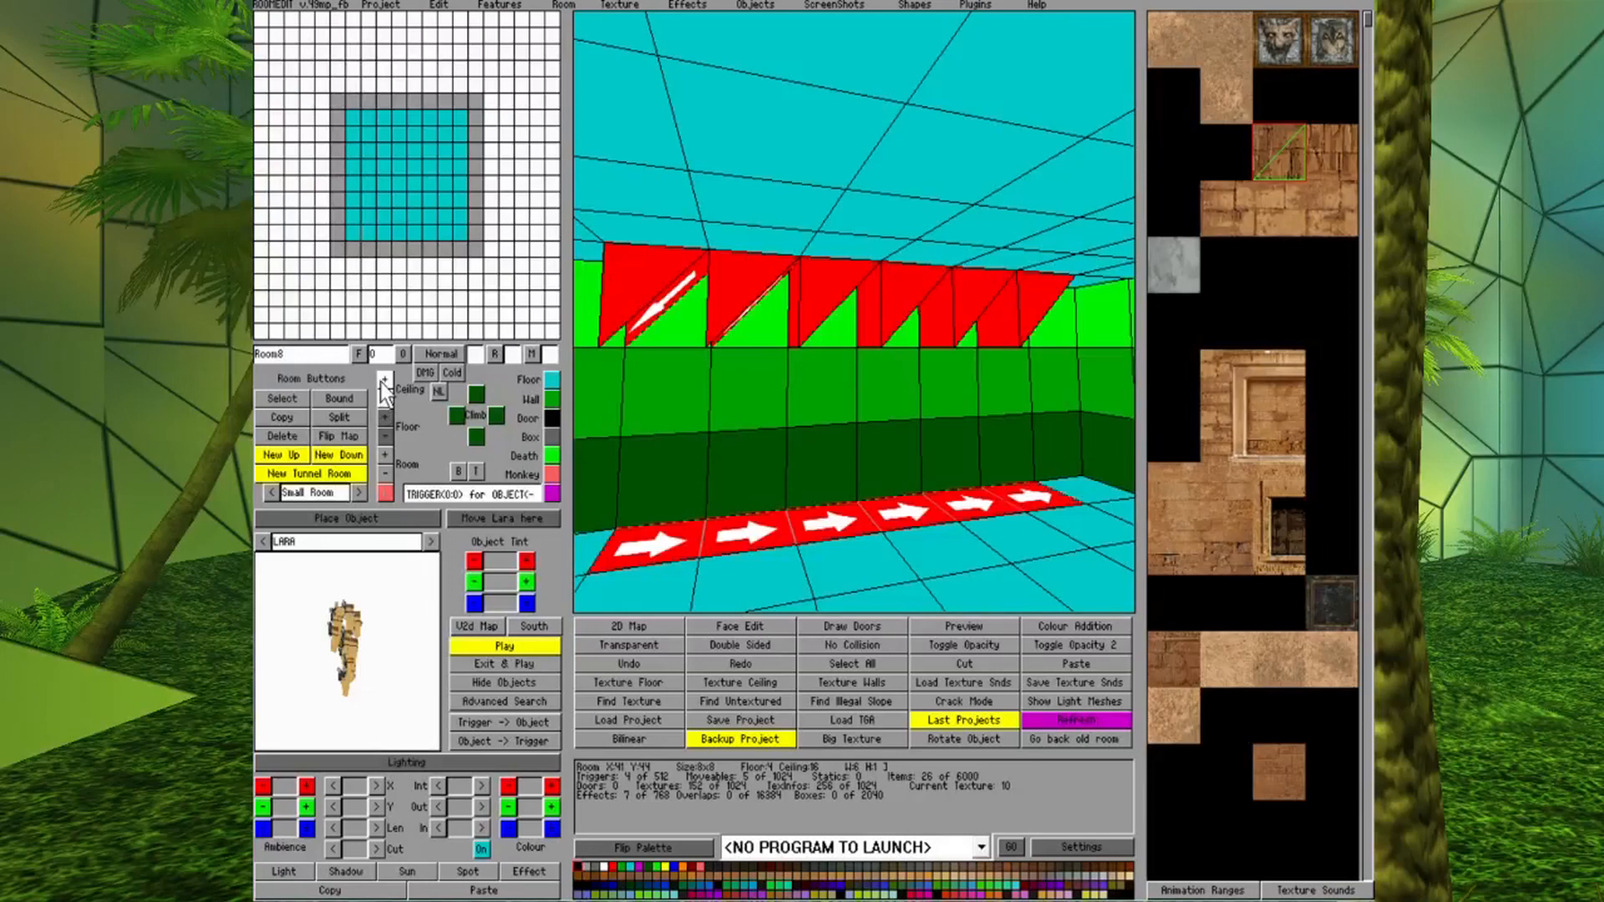
{"action": "left_click", "coordinate": [383, 383]}
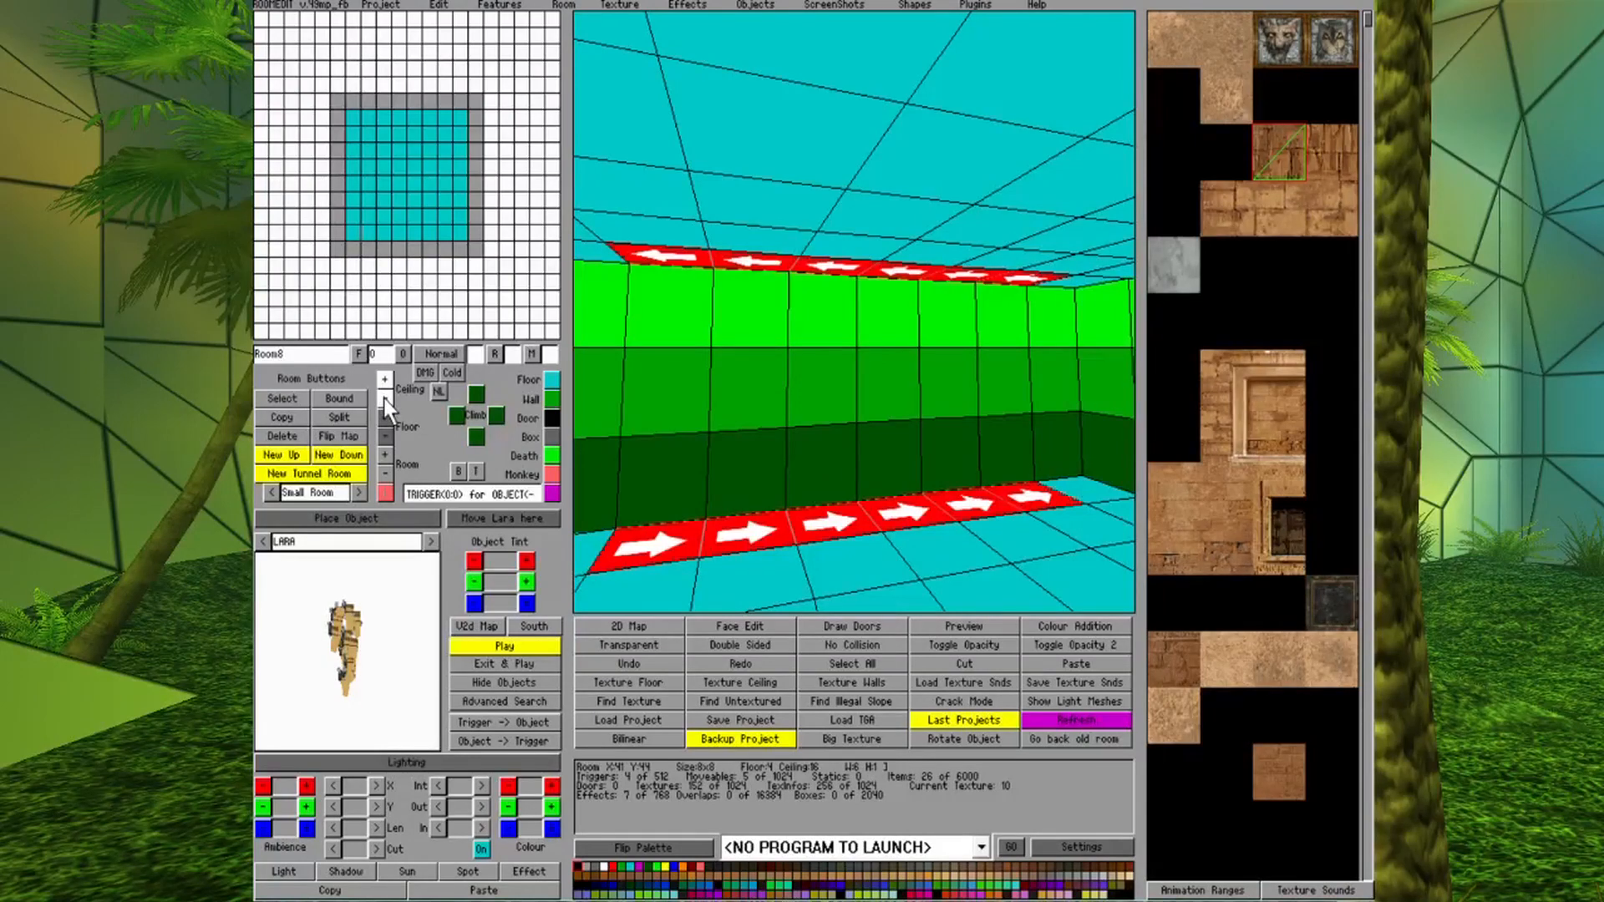
Slope the six selected blocks by lowering their arrowed ceiling edges and raising their arrowed floor edges two clicks each.
{"action": "left_click", "coordinate": [383, 399]}
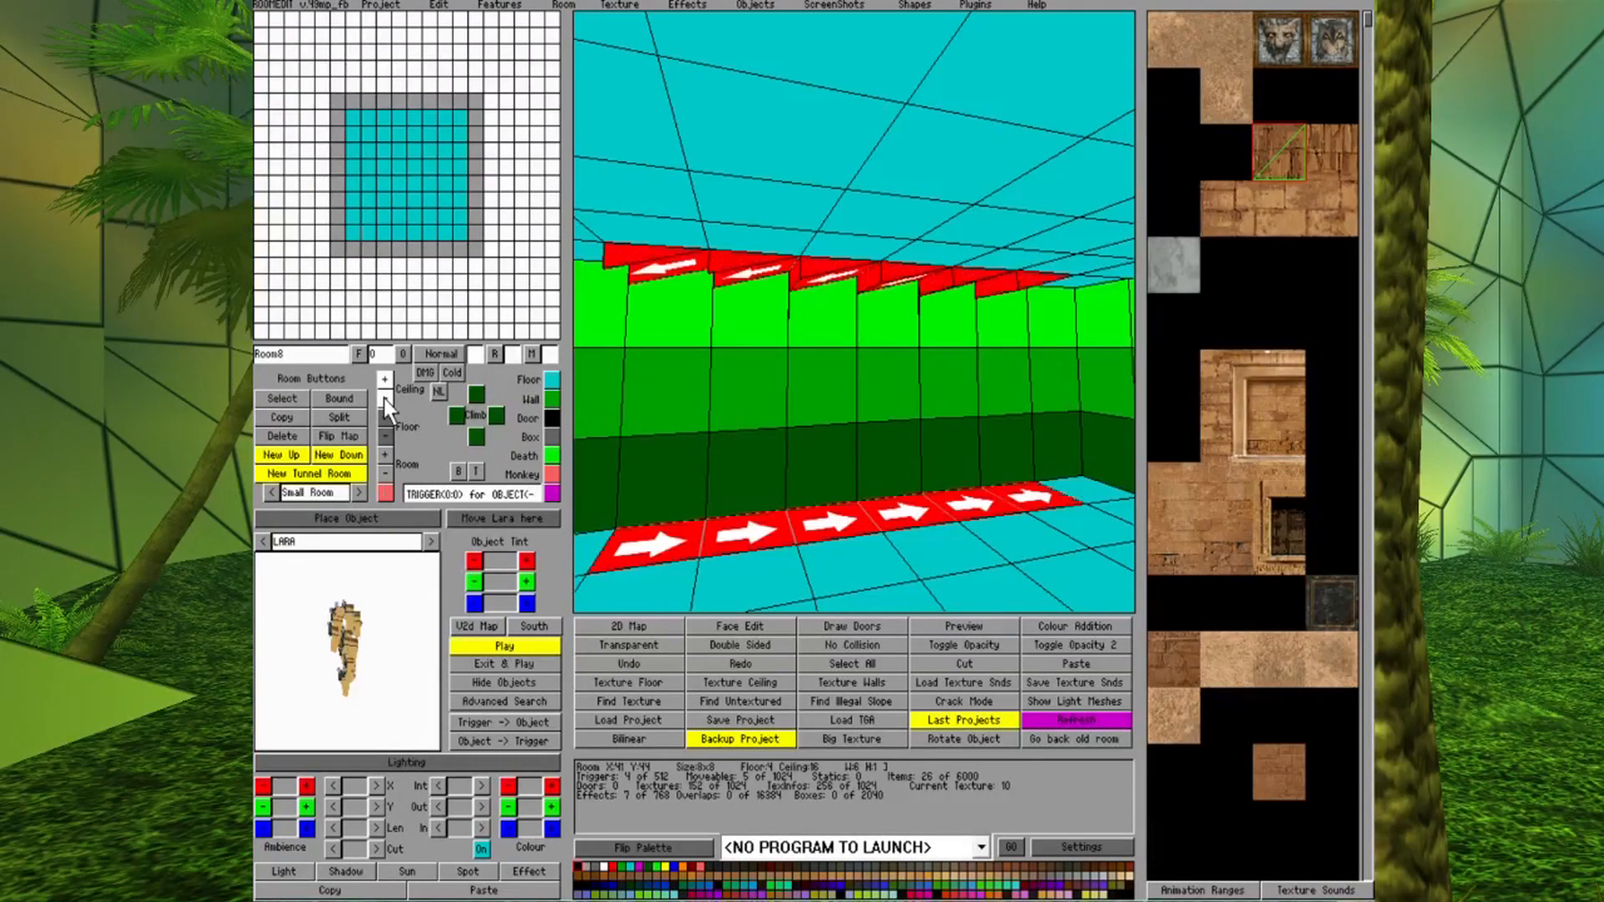
{"action": "left_click", "coordinate": [383, 398]}
{"action": "left_click", "coordinate": [387, 416]}
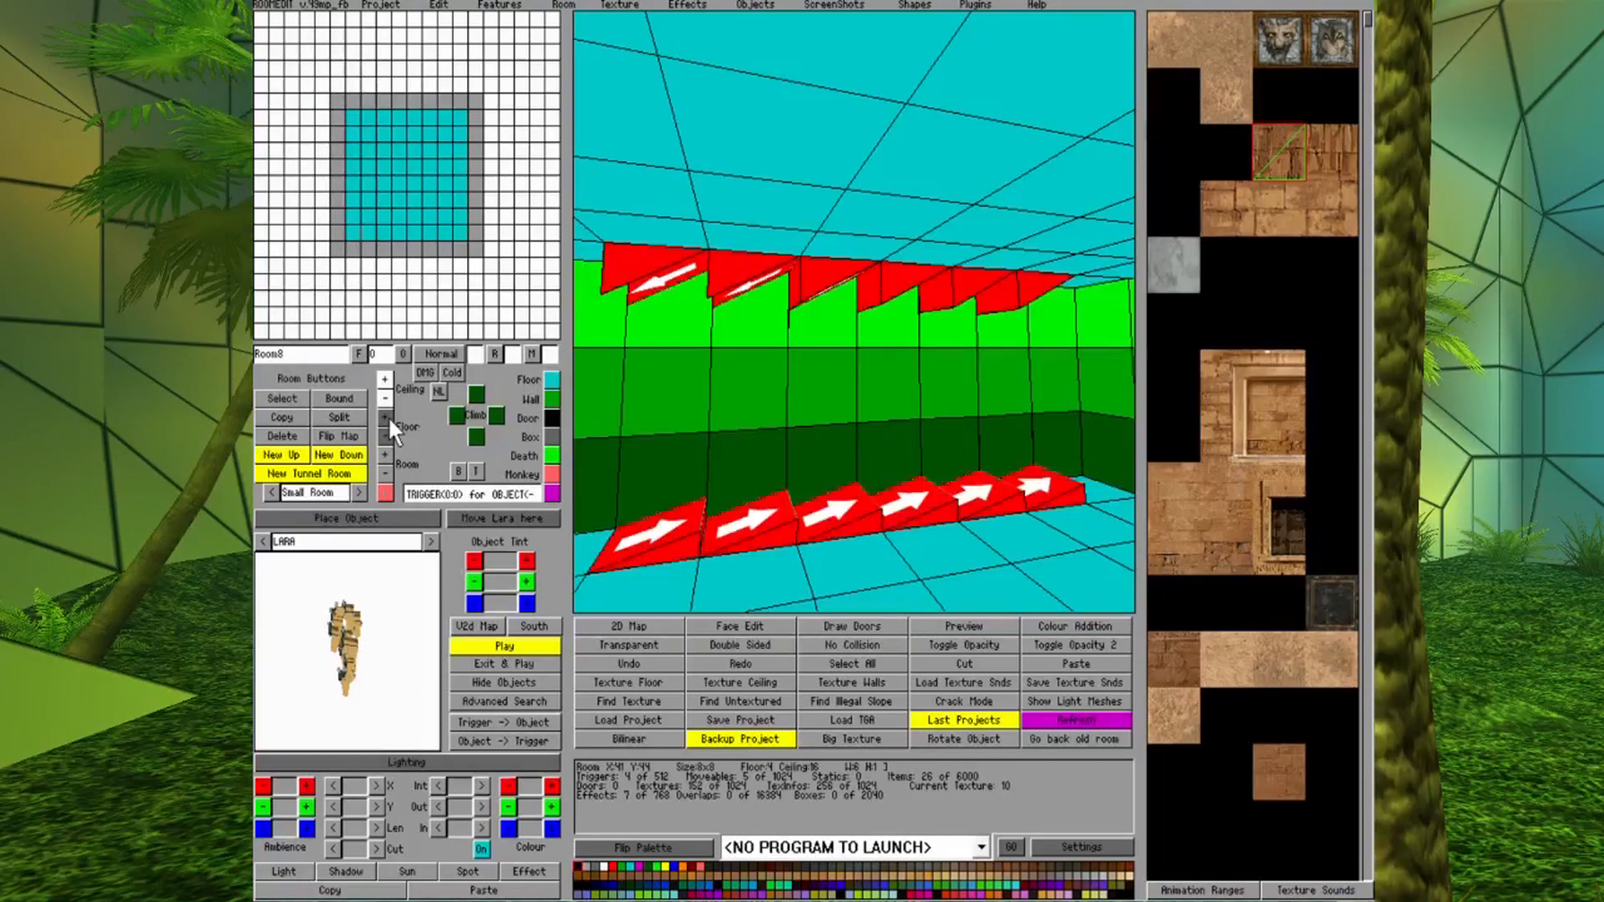
{"action": "left_click", "coordinate": [387, 416]}
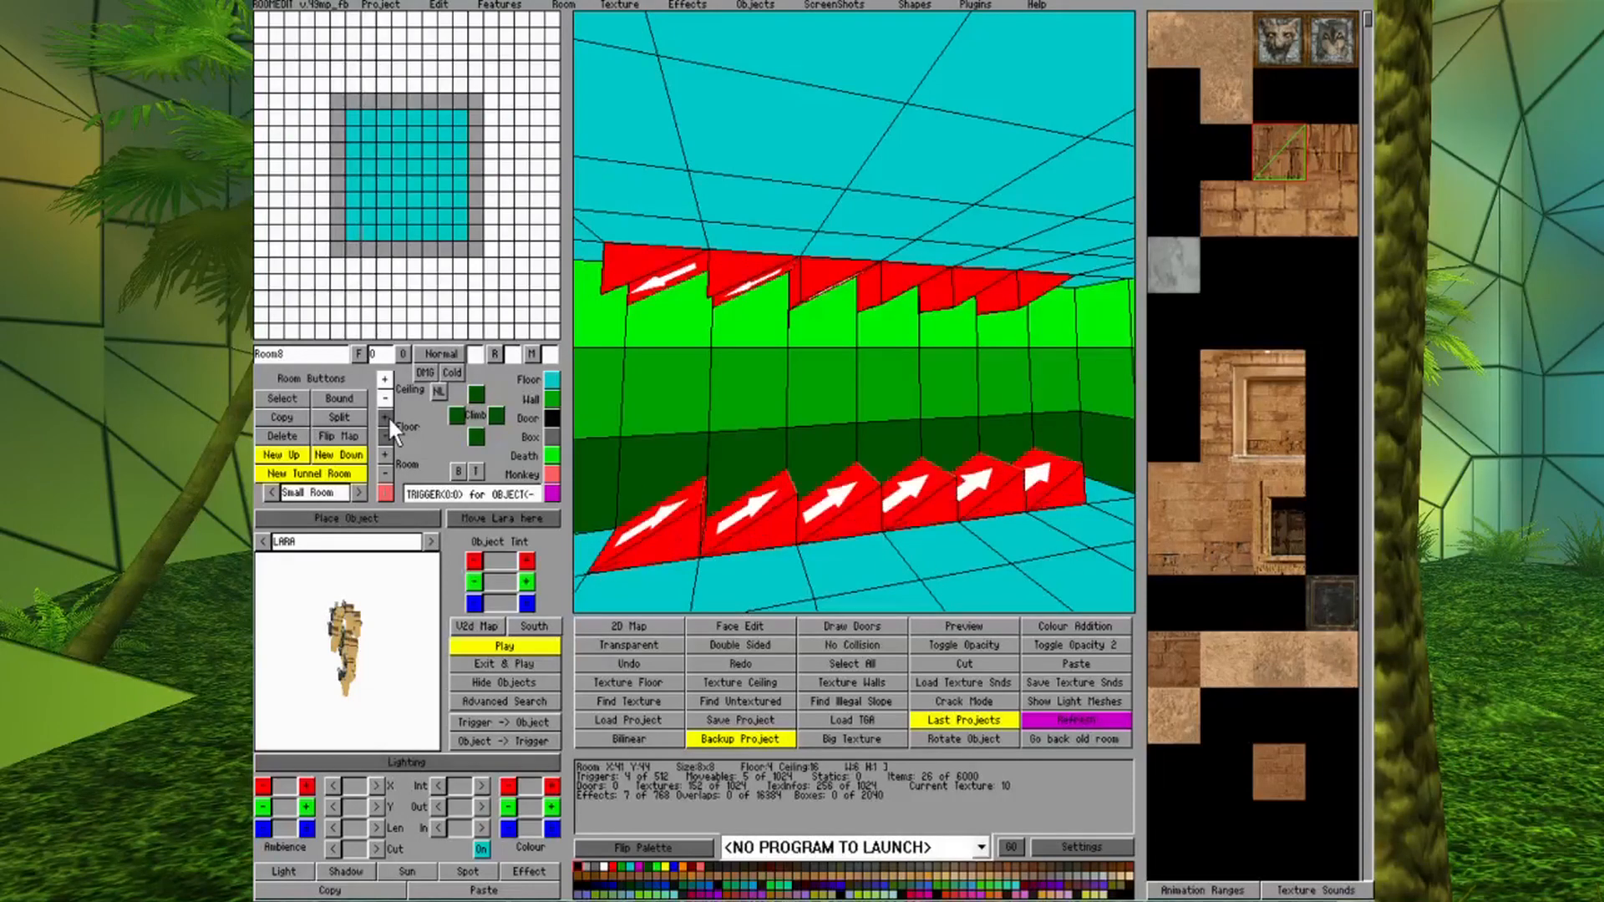
Raise the five sloped blocks beyond the first ramp block by two clicks on the floor and two on the ceiling.
{"action": "left_click", "coordinate": [773, 546]}
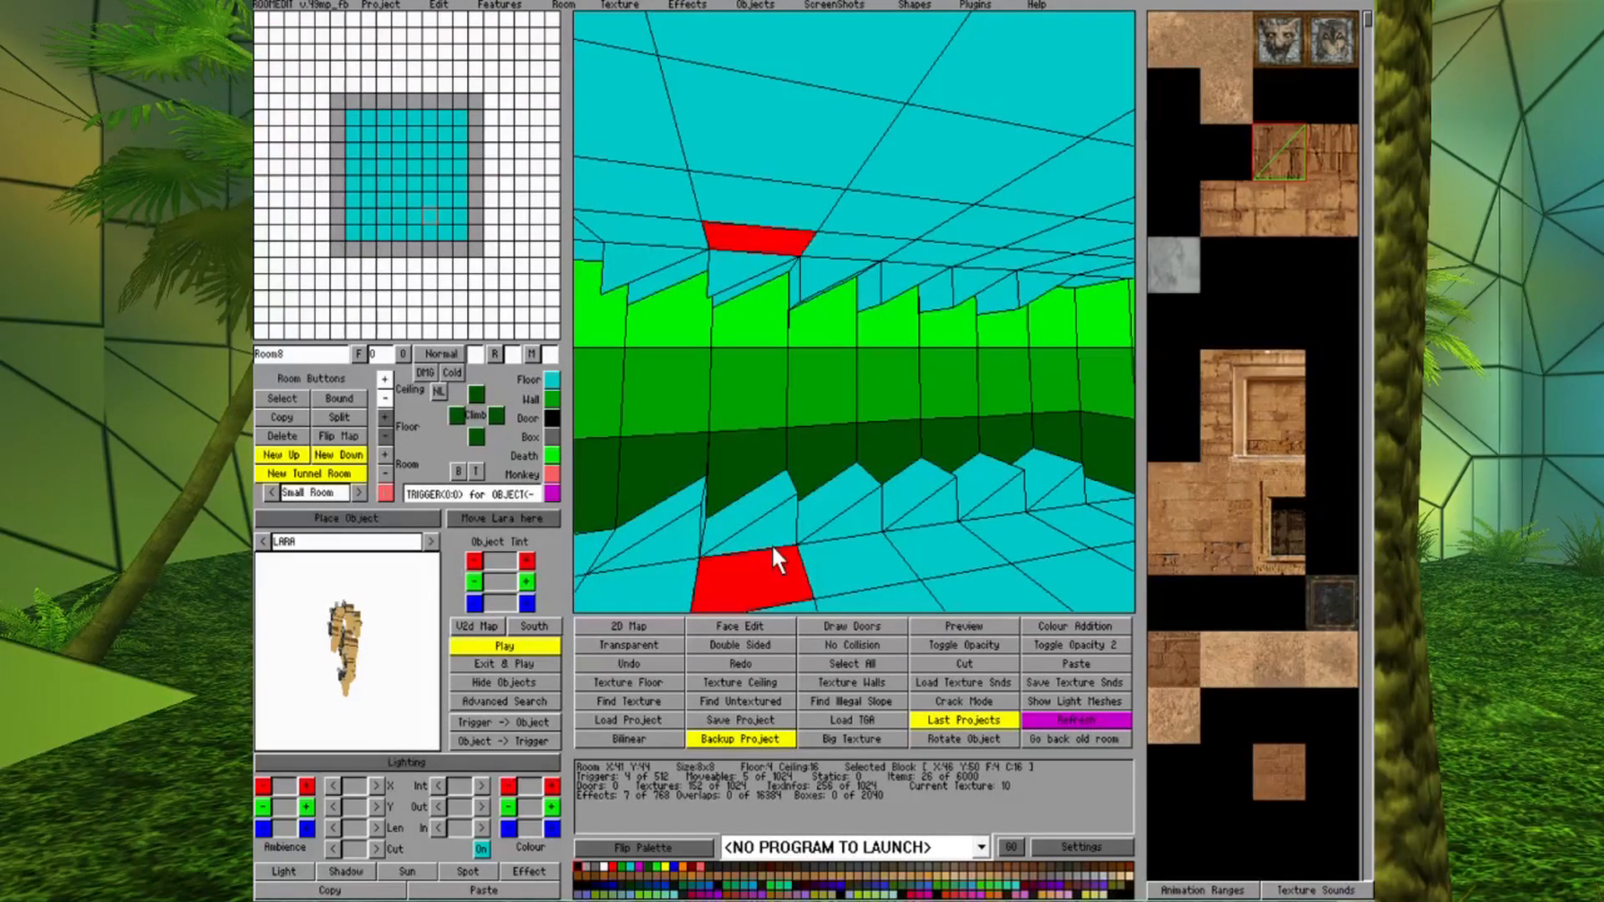
{"action": "left_click_drag", "start_coordinate": [760, 532], "coordinate": [1044, 494]}
{"action": "left_click", "coordinate": [385, 417]}
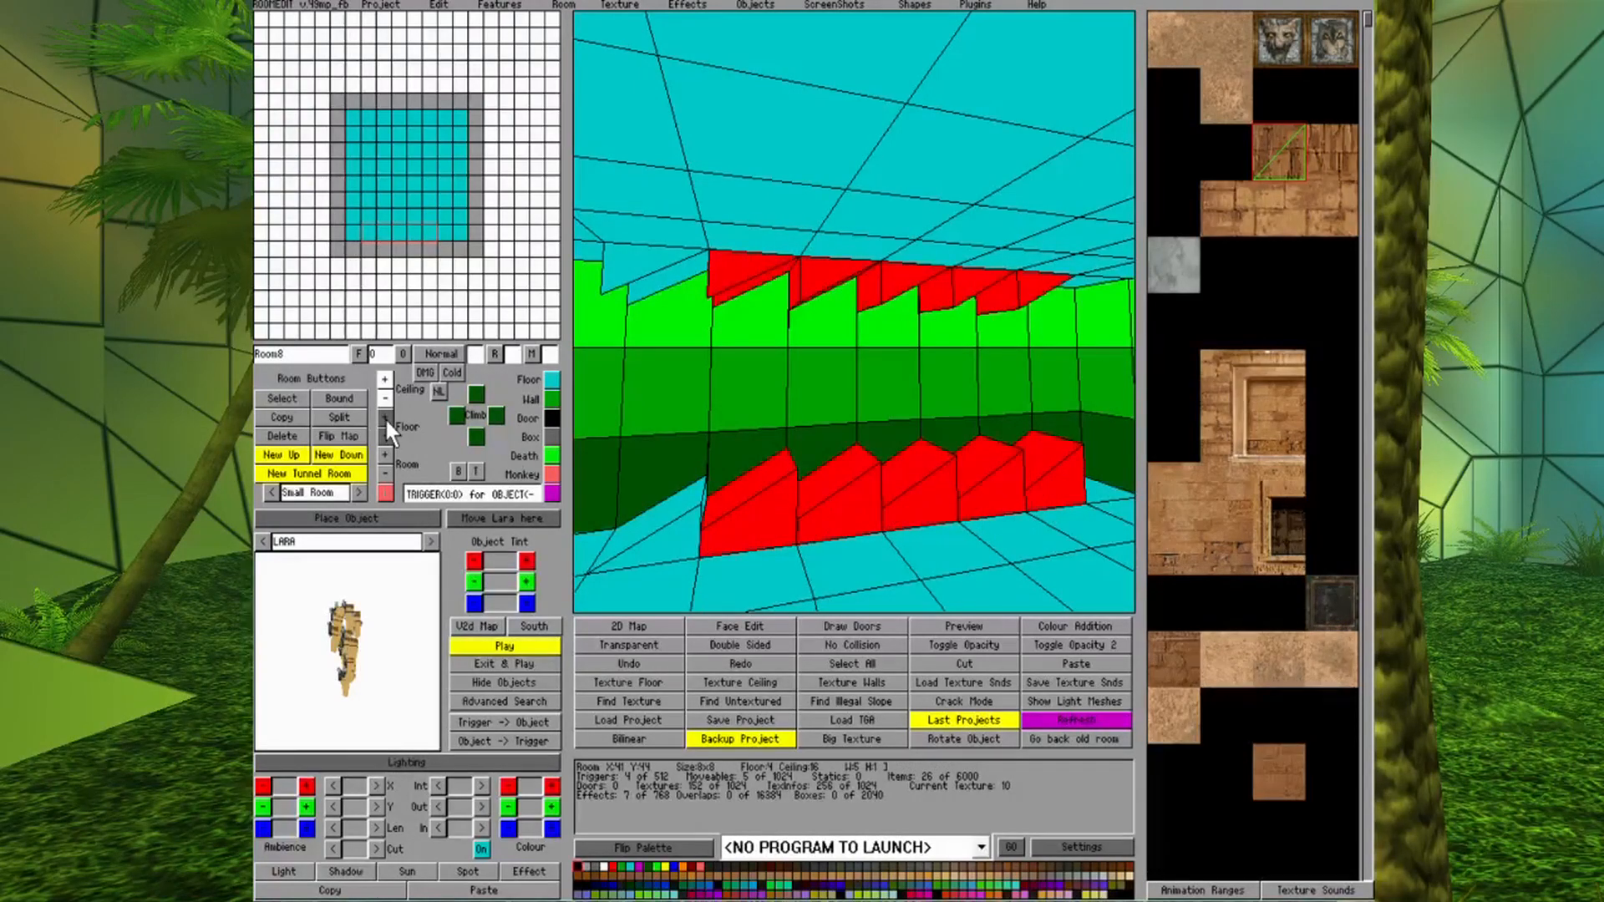
{"action": "left_click", "coordinate": [385, 418]}
Raise the four remaining ramp blocks by two more clicks on the floor and bring their ceiling up to 20.
{"action": "right_click_drag", "start_coordinate": [825, 443], "coordinate": [818, 417]}
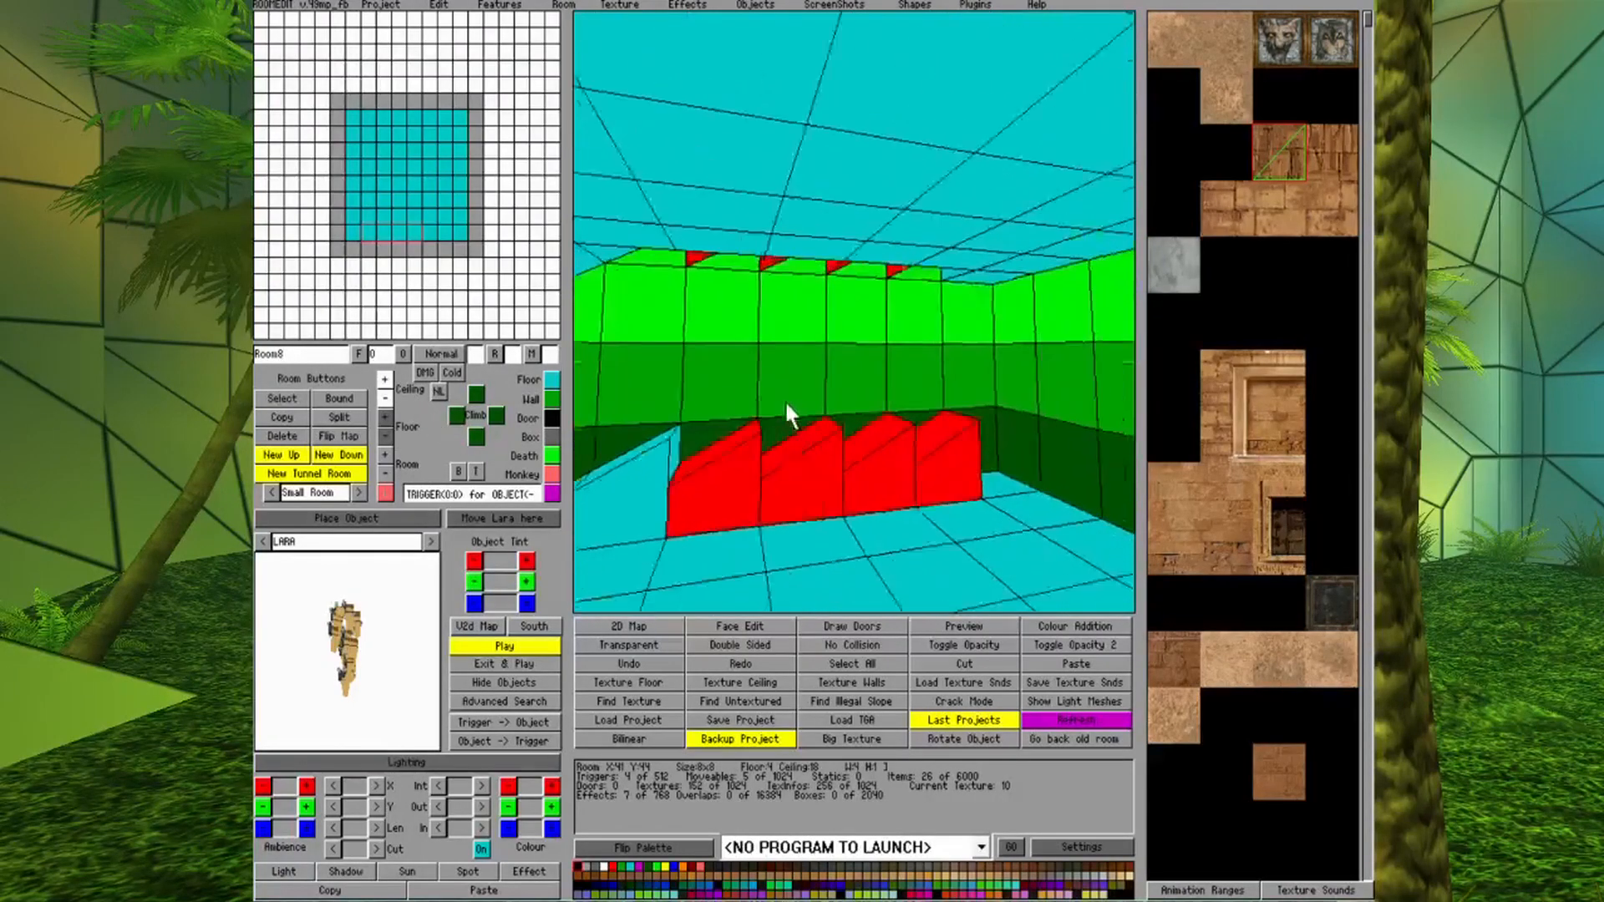
{"action": "right_click_drag", "start_coordinate": [786, 403], "coordinate": [782, 399]}
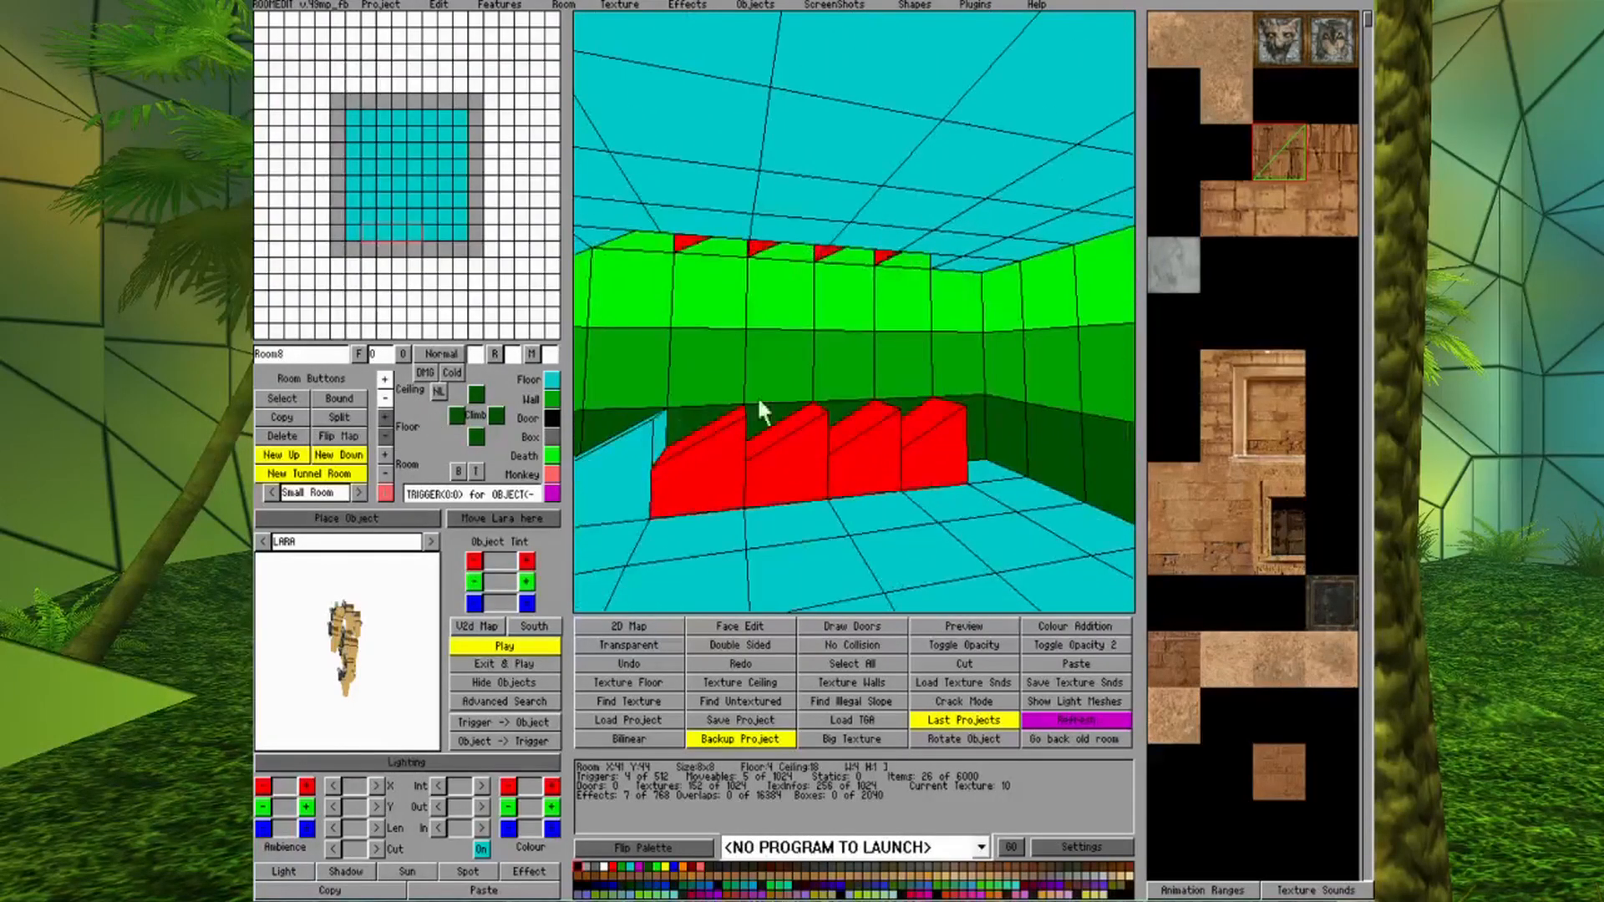
{"action": "left_click", "coordinate": [387, 411]}
{"action": "left_click", "coordinate": [387, 411]}
{"action": "right_click_drag", "start_coordinate": [669, 417], "coordinate": [836, 368]}
{"action": "left_click", "coordinate": [387, 378]}
{"action": "left_click", "coordinate": [387, 377]}
Inspect the partly stepped ramp and its matching ceiling slopes from several sides.
{"action": "key", "text": "Right"}
{"action": "key", "text": "Right"}
{"action": "key", "text": "Right"}
{"action": "key", "text": "Right"}
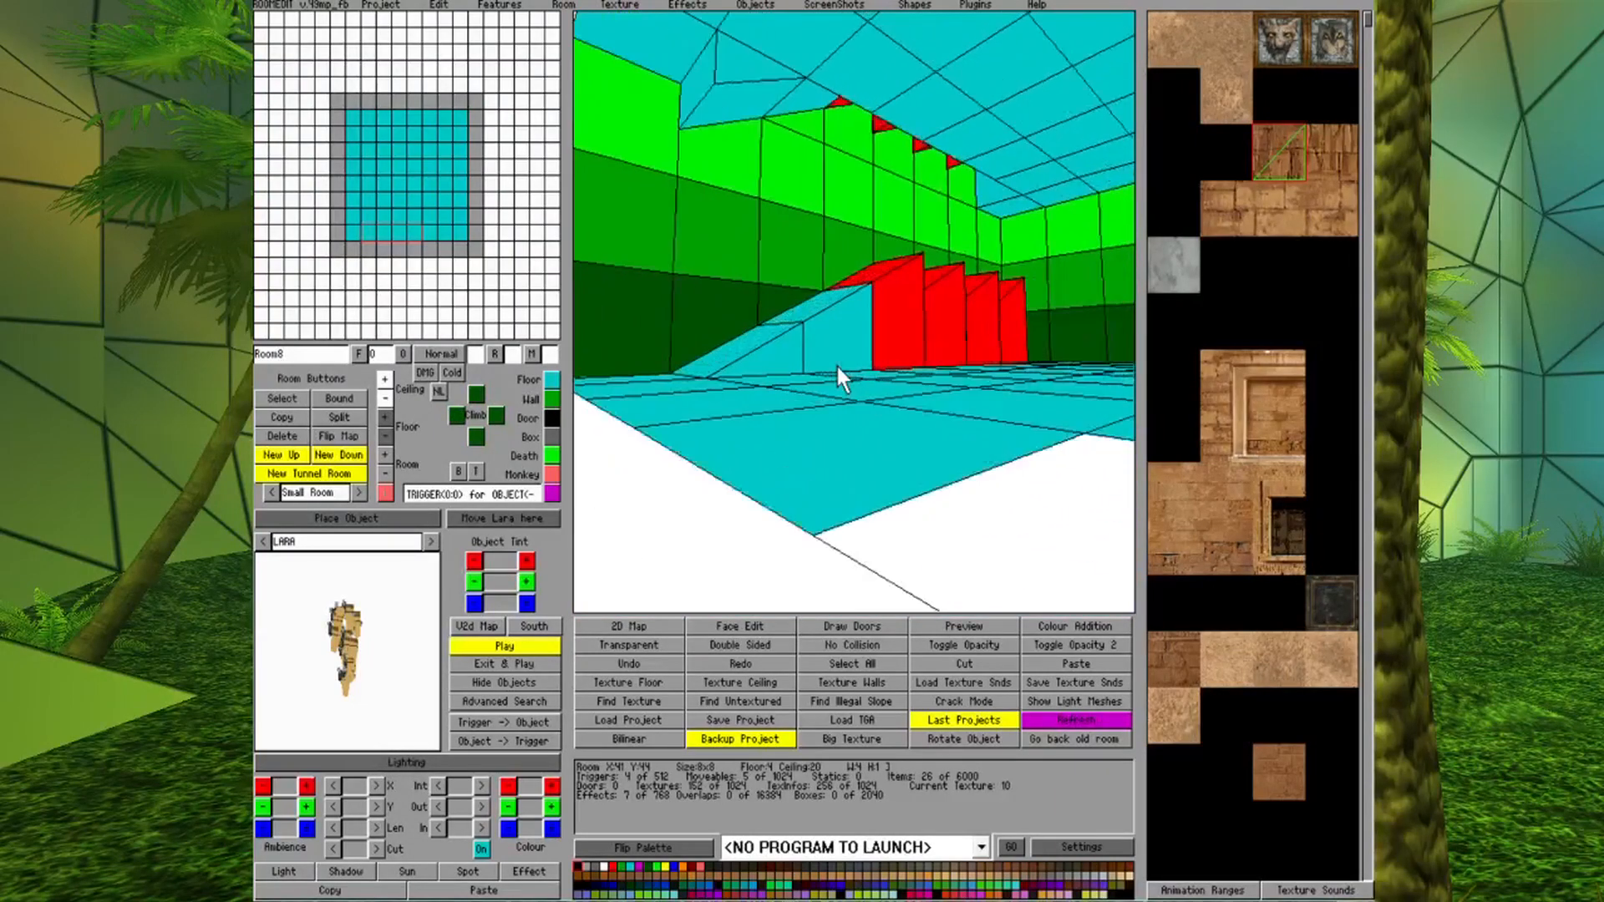
{"action": "key", "text": "Left"}
{"action": "key", "text": "Left"}
{"action": "key", "text": "Left"}
{"action": "key", "text": "Left"}
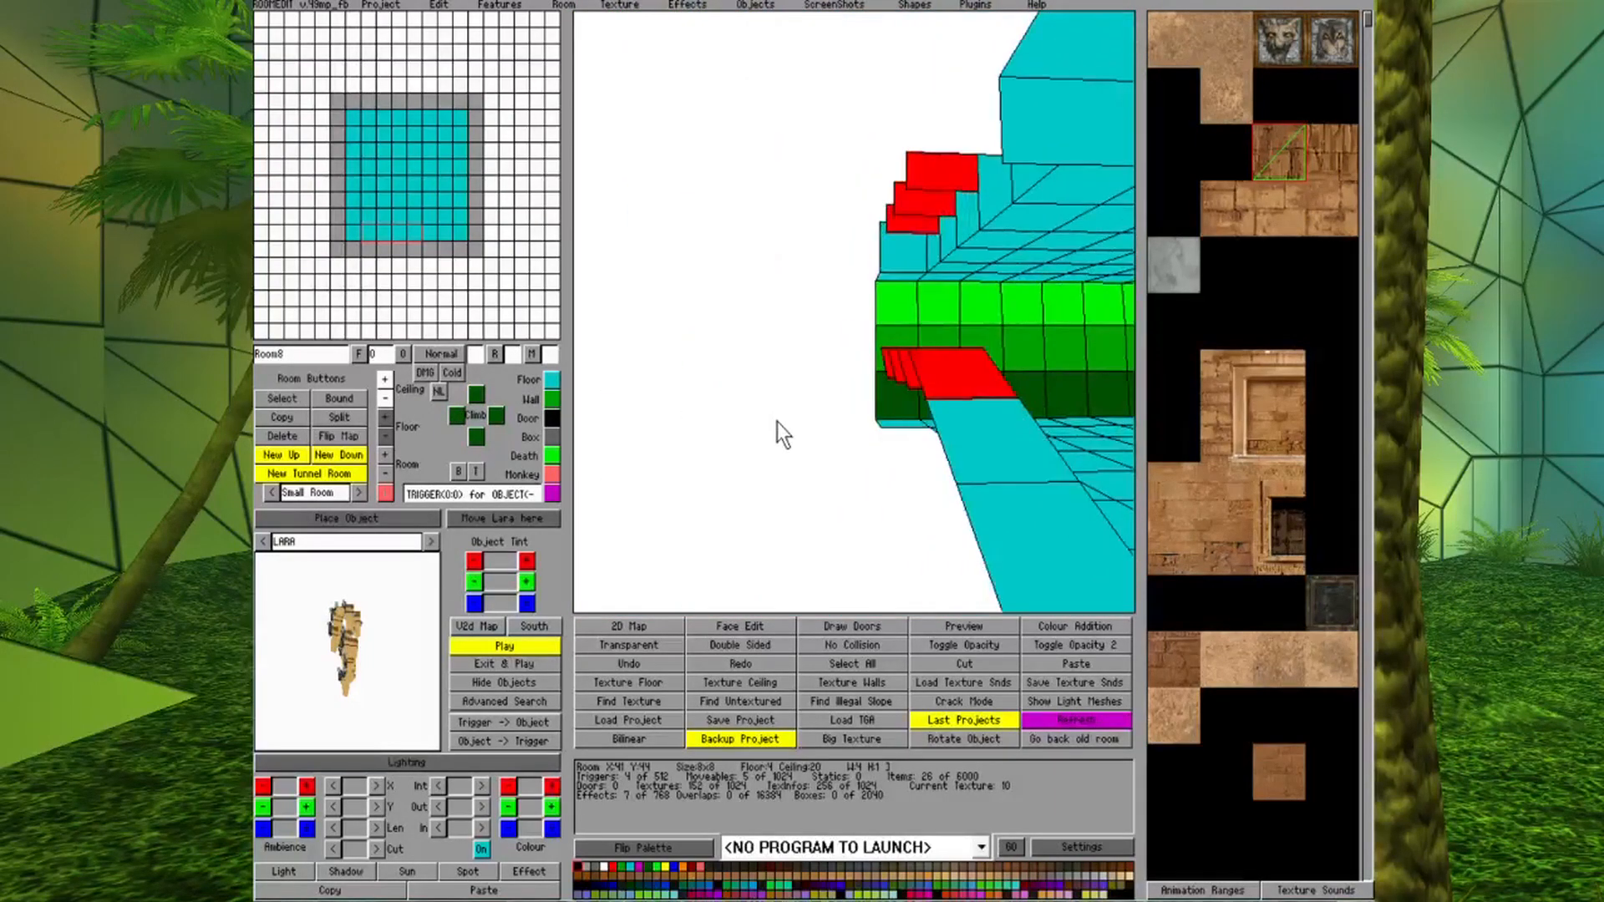
{"action": "key", "text": "Right"}
{"action": "key", "text": "Right"}
{"action": "key", "text": "Right"}
{"action": "key", "text": "Right"}
{"action": "right_click_drag", "start_coordinate": [686, 297], "coordinate": [738, 317]}
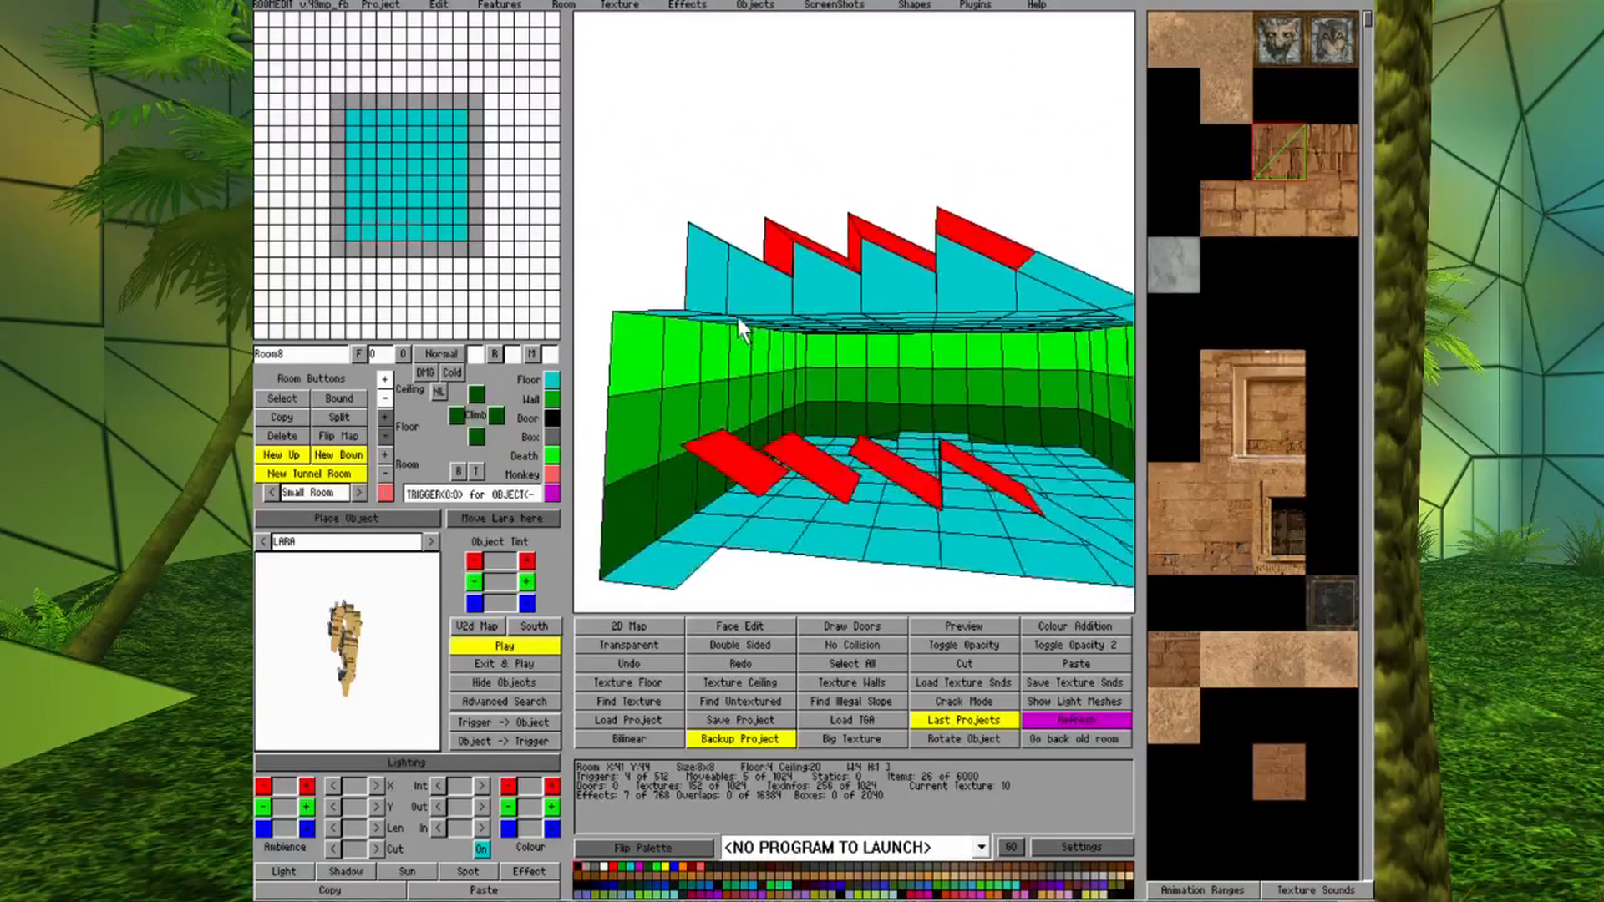
Raise the last three ramp blocks by two clicks on the floor and bring their ceiling up to 22.
{"action": "left_click", "coordinate": [886, 464]}
{"action": "left_click_drag", "start_coordinate": [886, 465], "coordinate": [716, 464]}
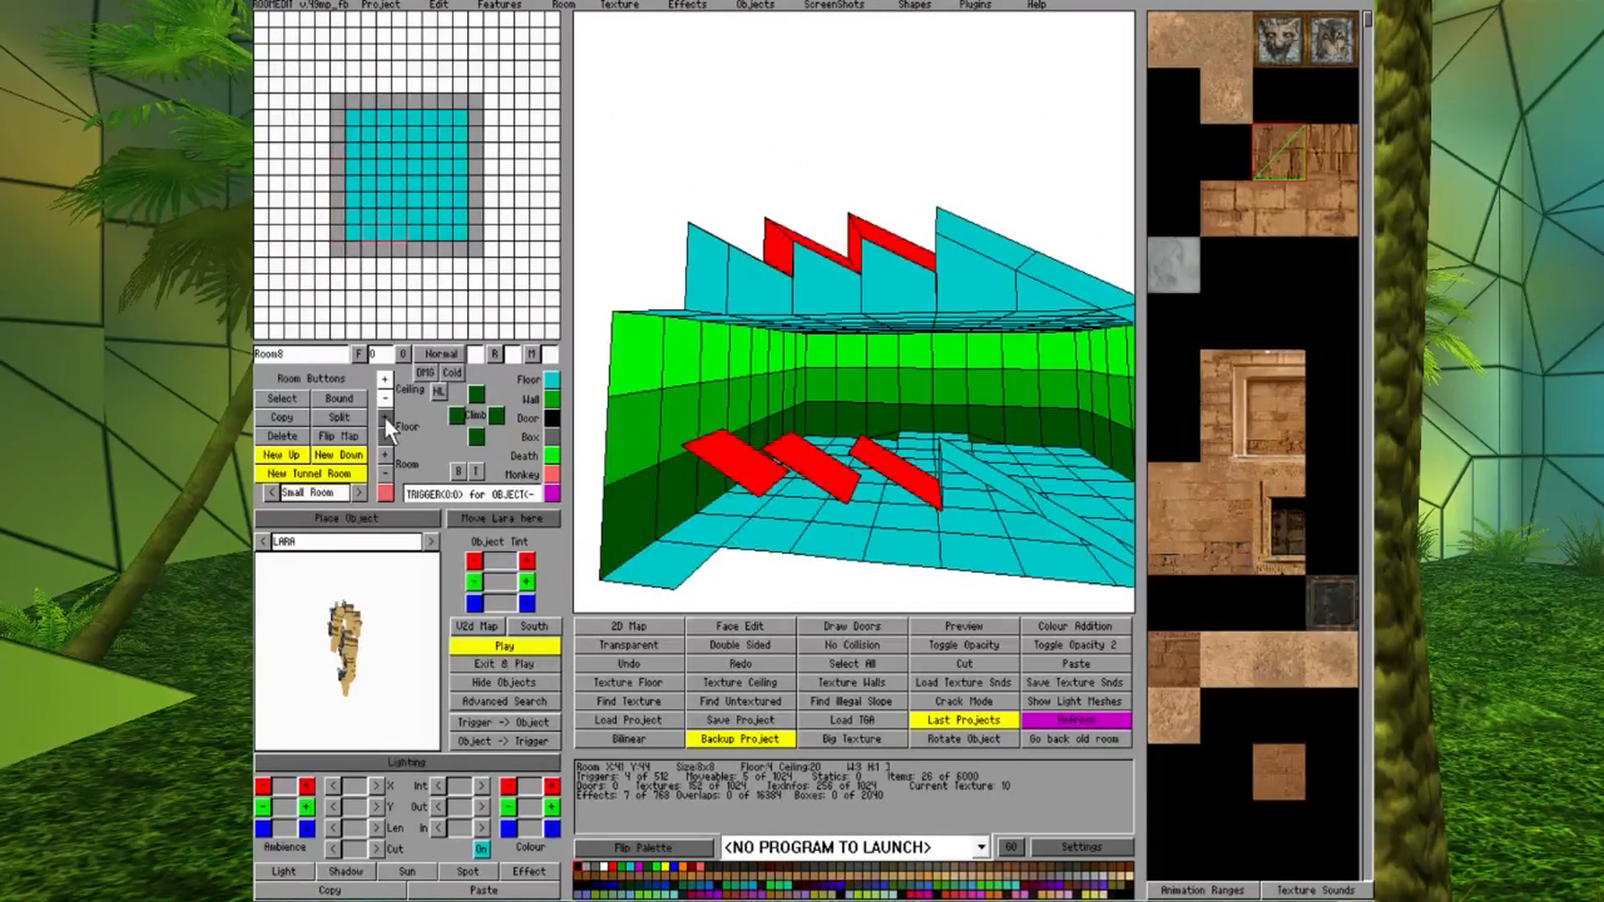
{"action": "left_click", "coordinate": [385, 381]}
{"action": "left_click", "coordinate": [385, 380]}
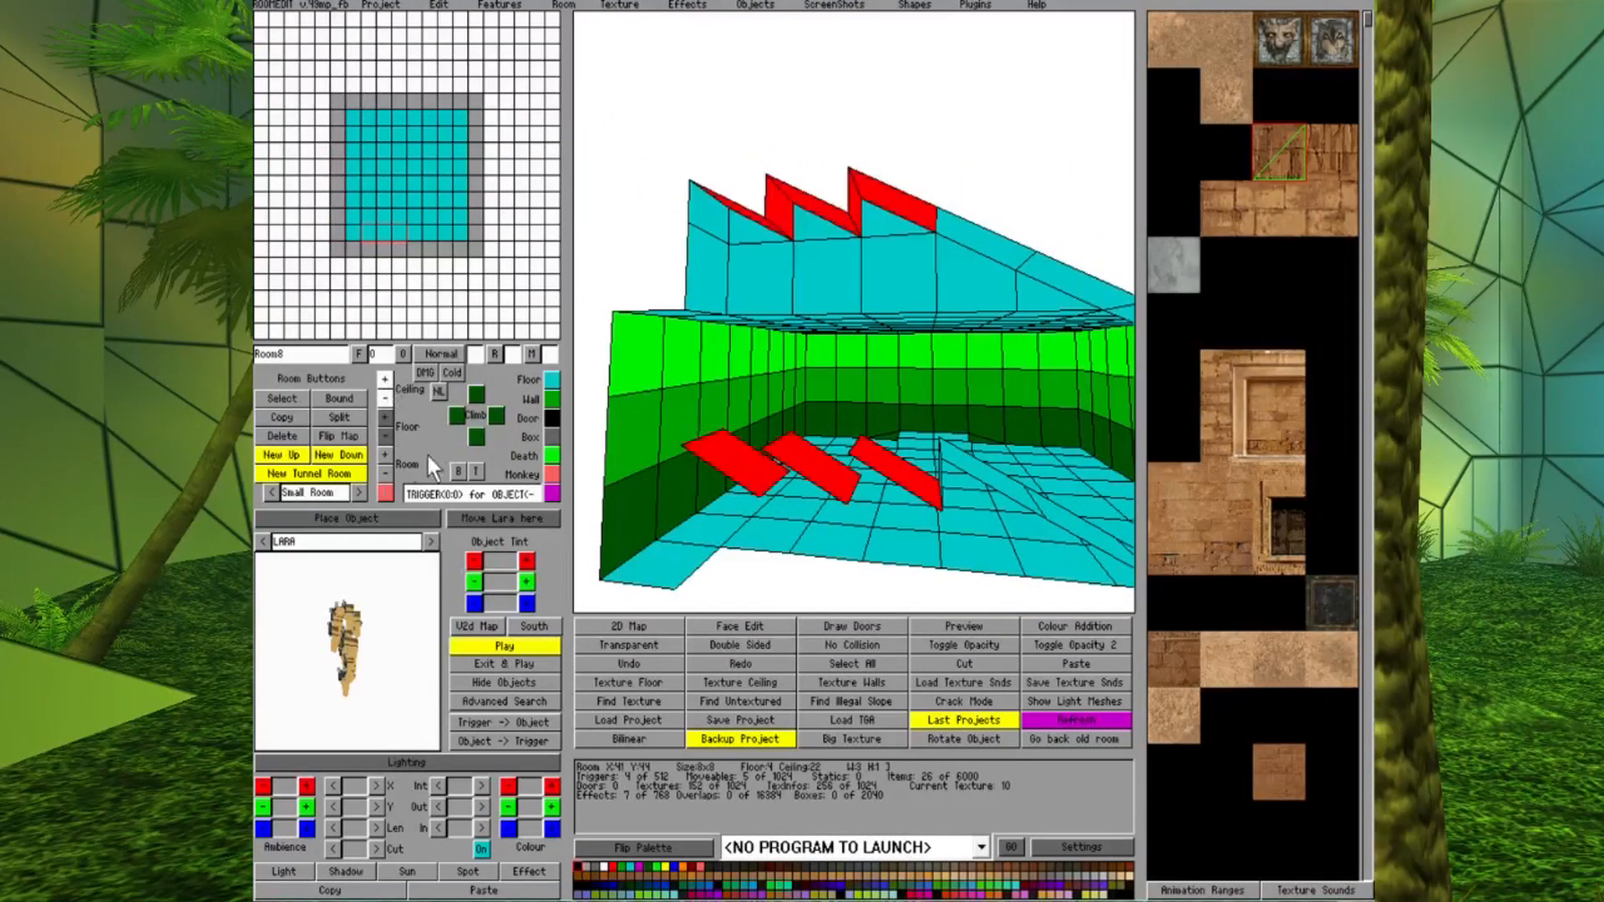
{"action": "left_click", "coordinate": [385, 417]}
Raise the last two ramp blocks to floor 12 and ceiling 24.
{"action": "left_click_drag", "start_coordinate": [775, 419], "coordinate": [708, 408]}
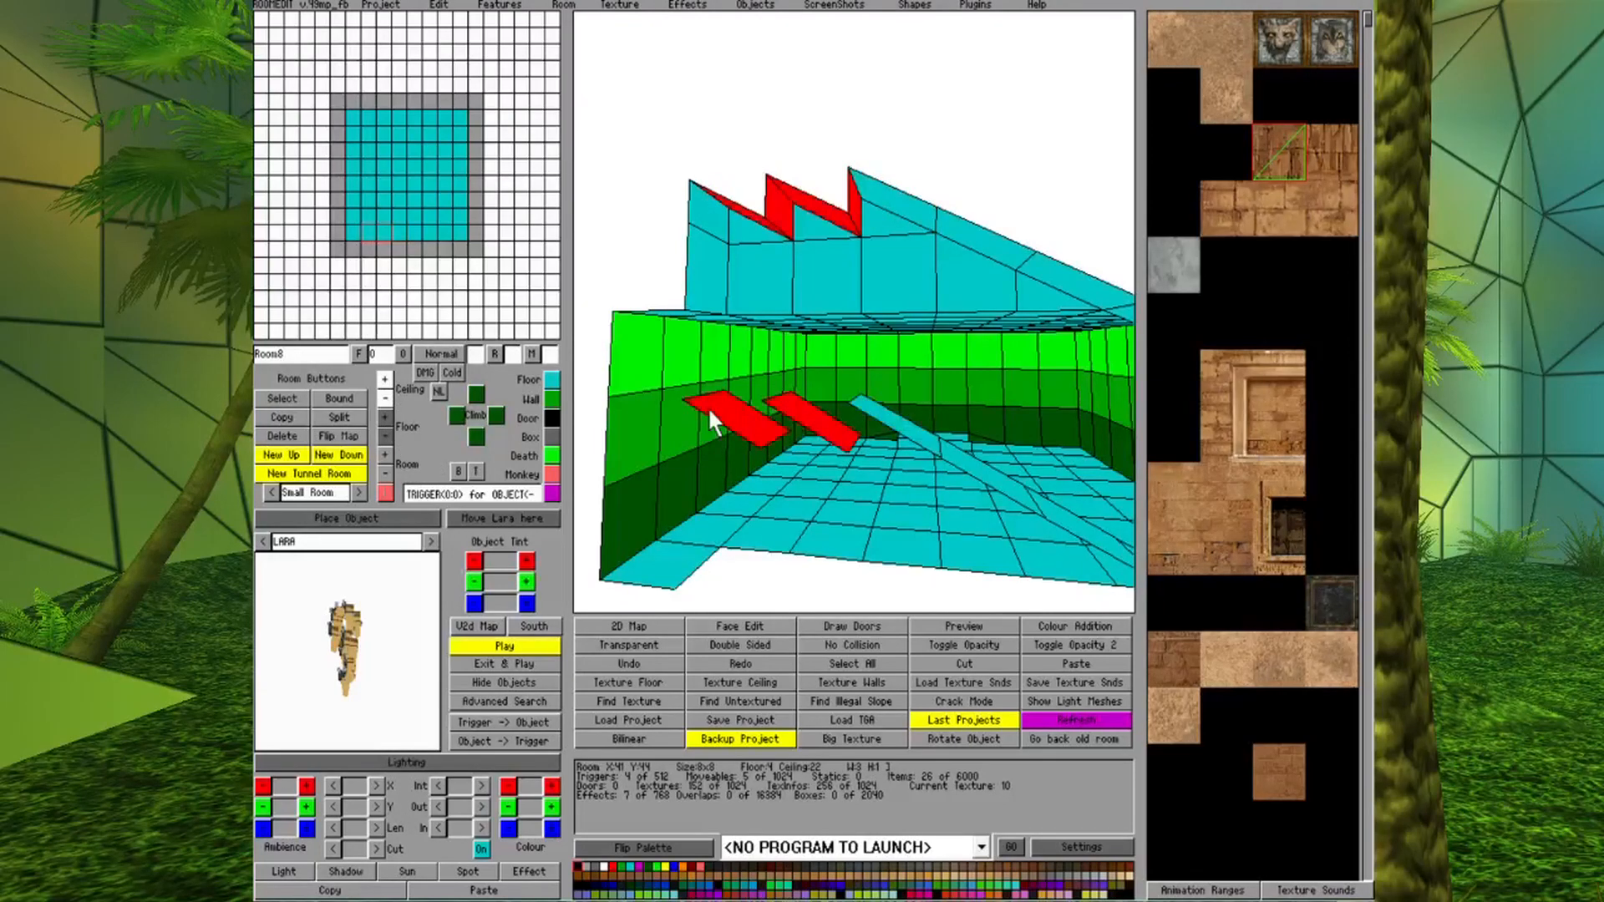
{"action": "left_click", "coordinate": [383, 413]}
{"action": "left_click", "coordinate": [382, 414]}
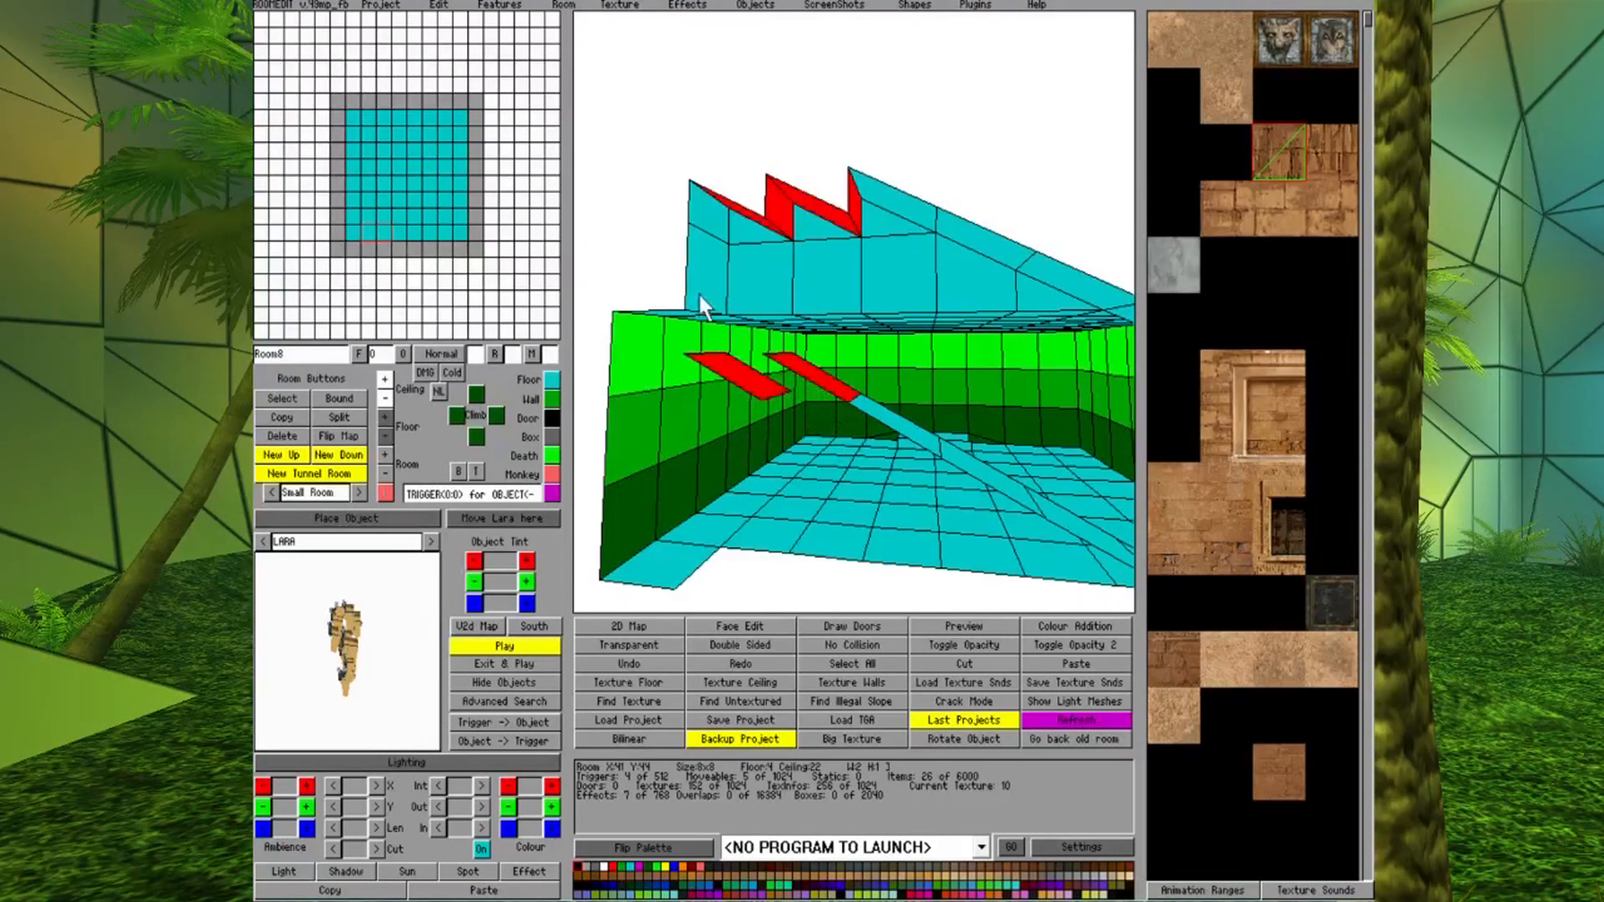
{"action": "left_click", "coordinate": [379, 379]}
{"action": "left_click", "coordinate": [379, 379]}
Raise the final ramp block X42 Y51 to floor 14 and ceiling 26 to complete the continuous slope.
{"action": "left_click", "coordinate": [742, 378]}
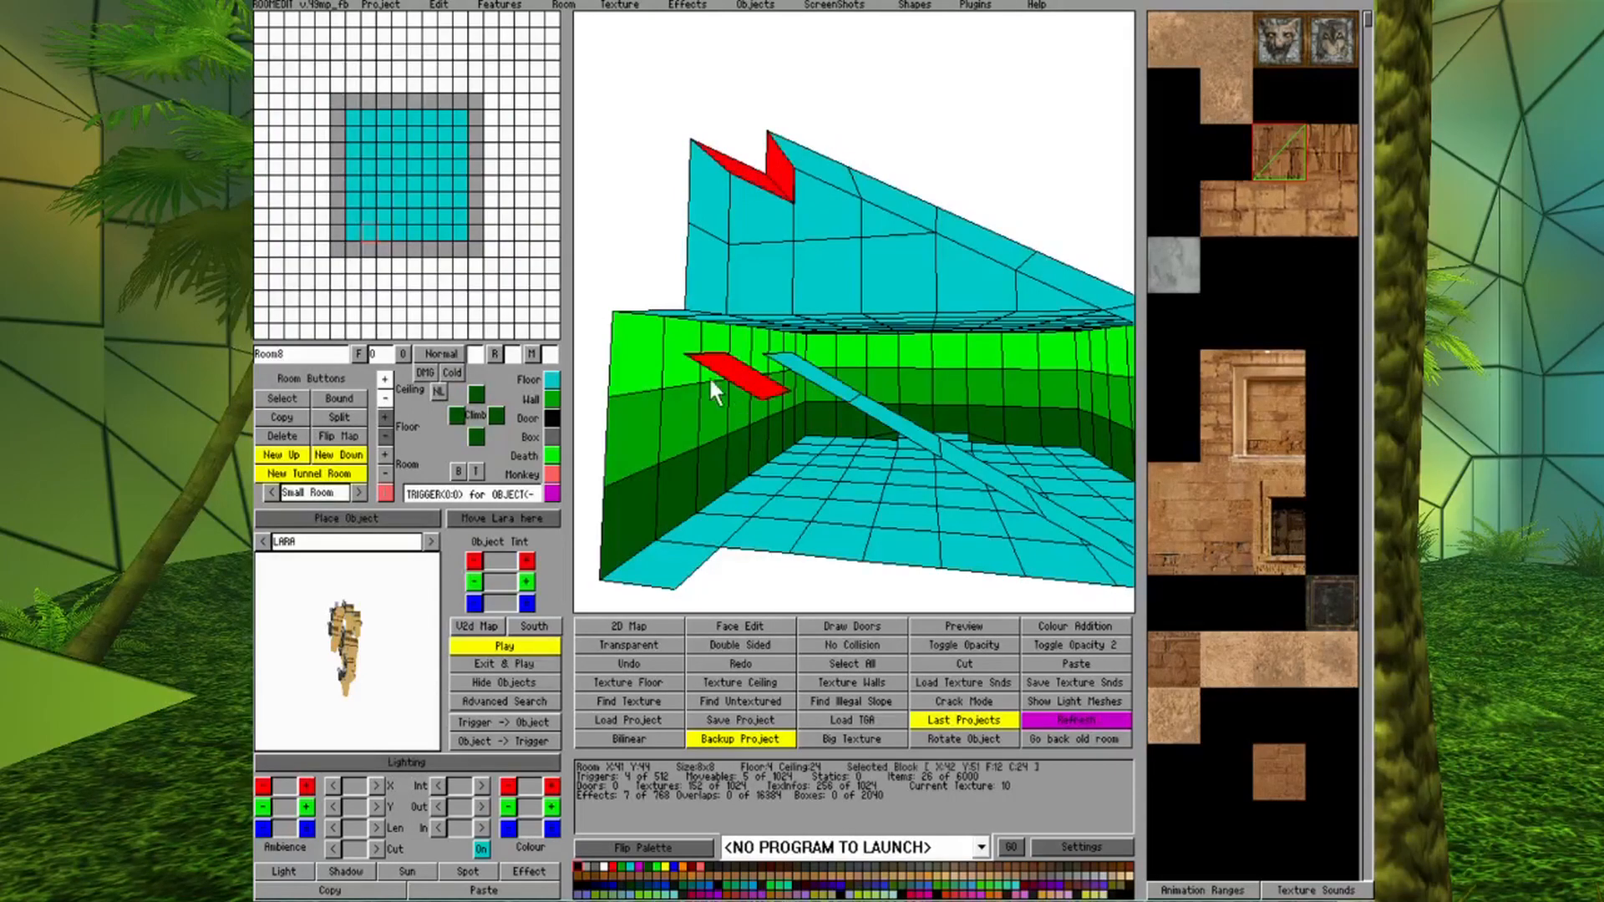
{"action": "left_click", "coordinate": [382, 409]}
{"action": "left_click", "coordinate": [382, 408]}
{"action": "left_click", "coordinate": [386, 381]}
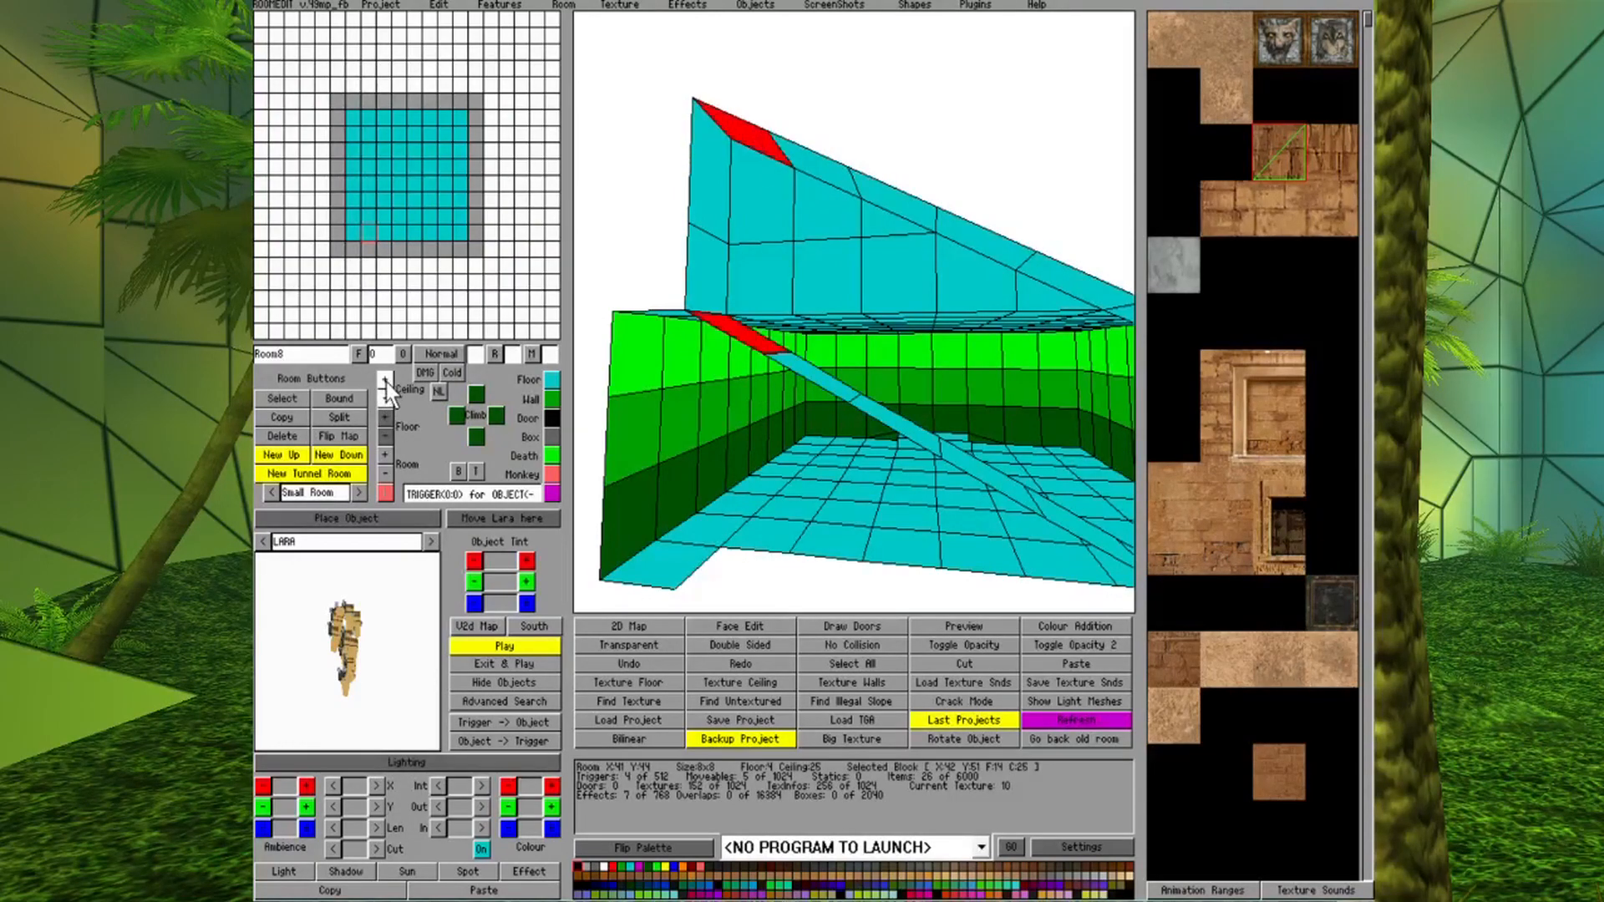
{"action": "left_click", "coordinate": [869, 367]}
{"action": "key", "text": "Left"}
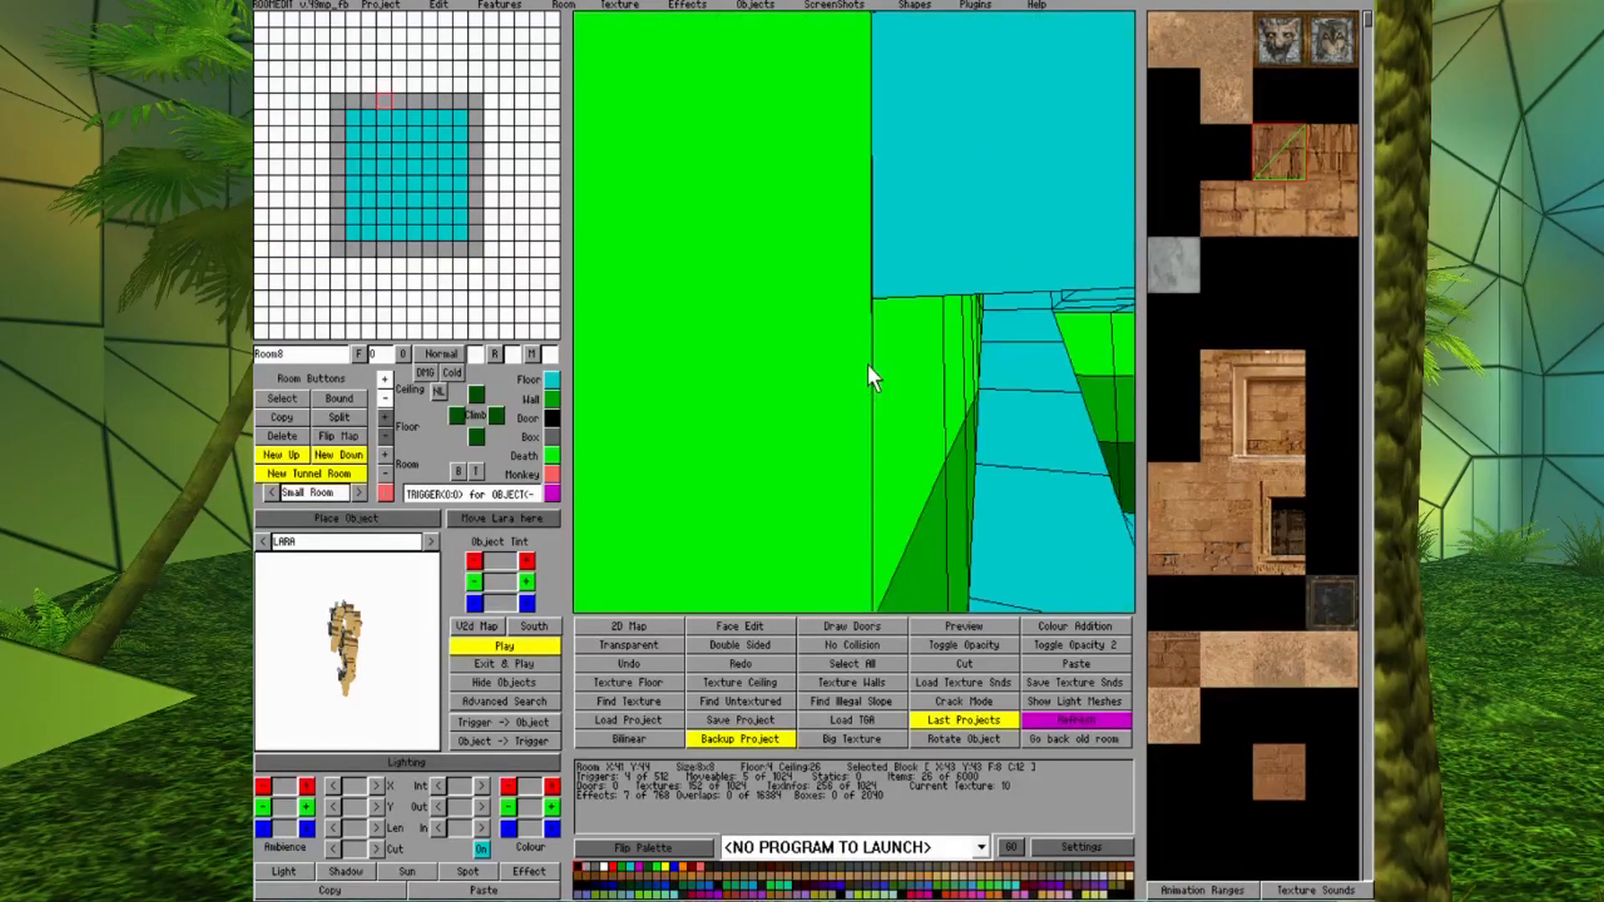
{"action": "key", "text": "Left"}
{"action": "key", "text": "Up"}
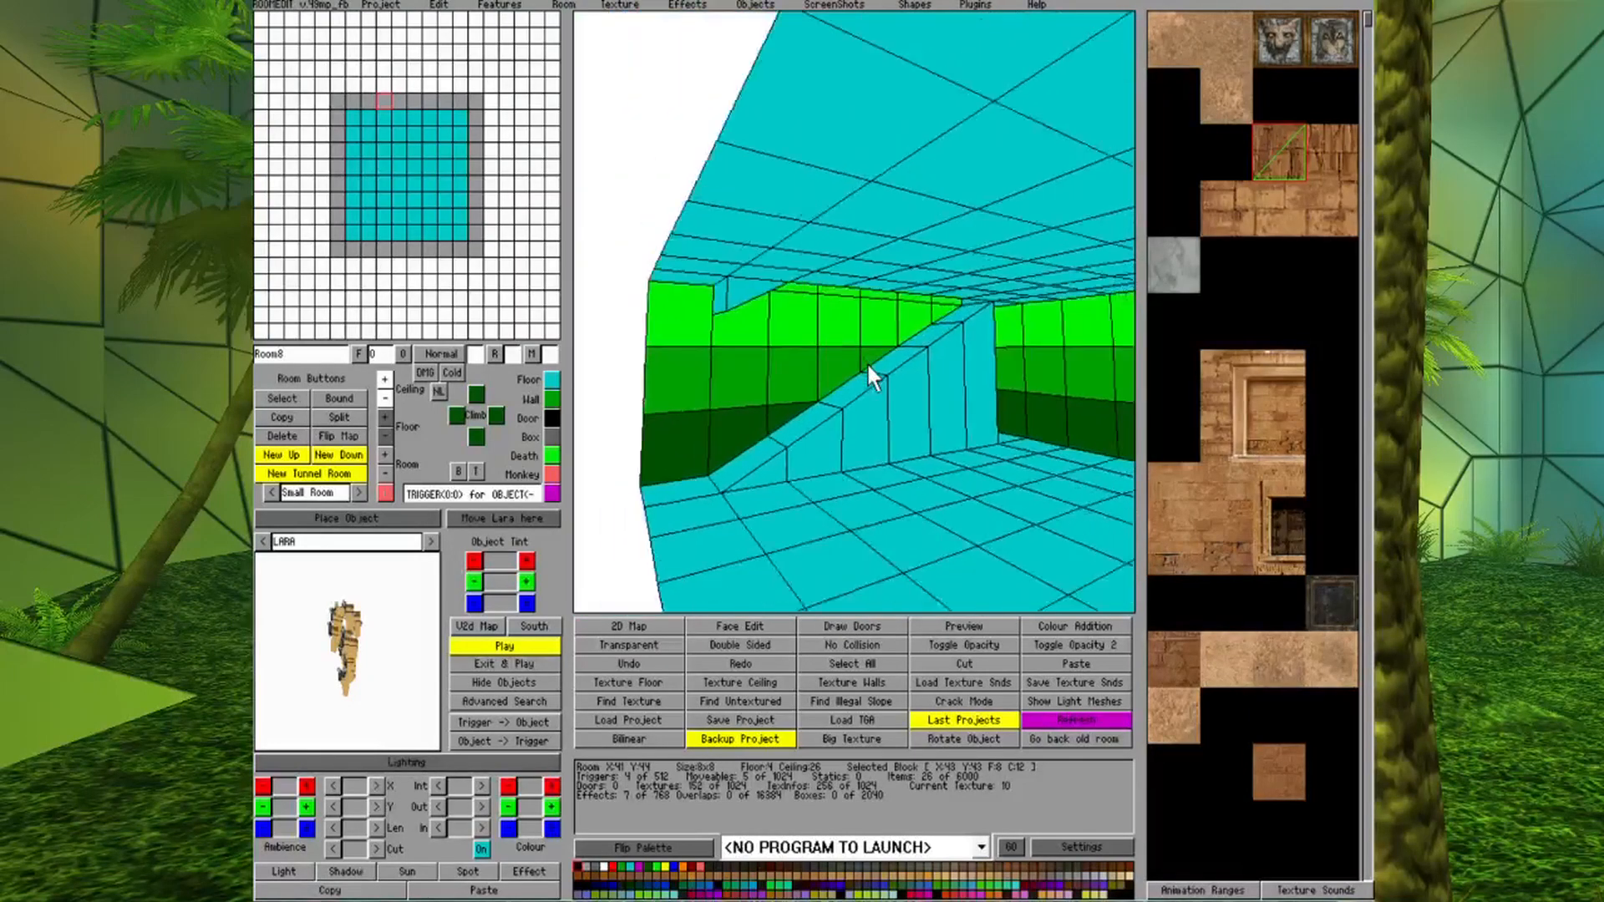
Slope a row of four floor blocks beside the finished ramp upward in the direction along the row.
{"action": "left_click_drag", "start_coordinate": [902, 455], "coordinate": [687, 487]}
{"action": "left_click", "coordinate": [763, 472]}
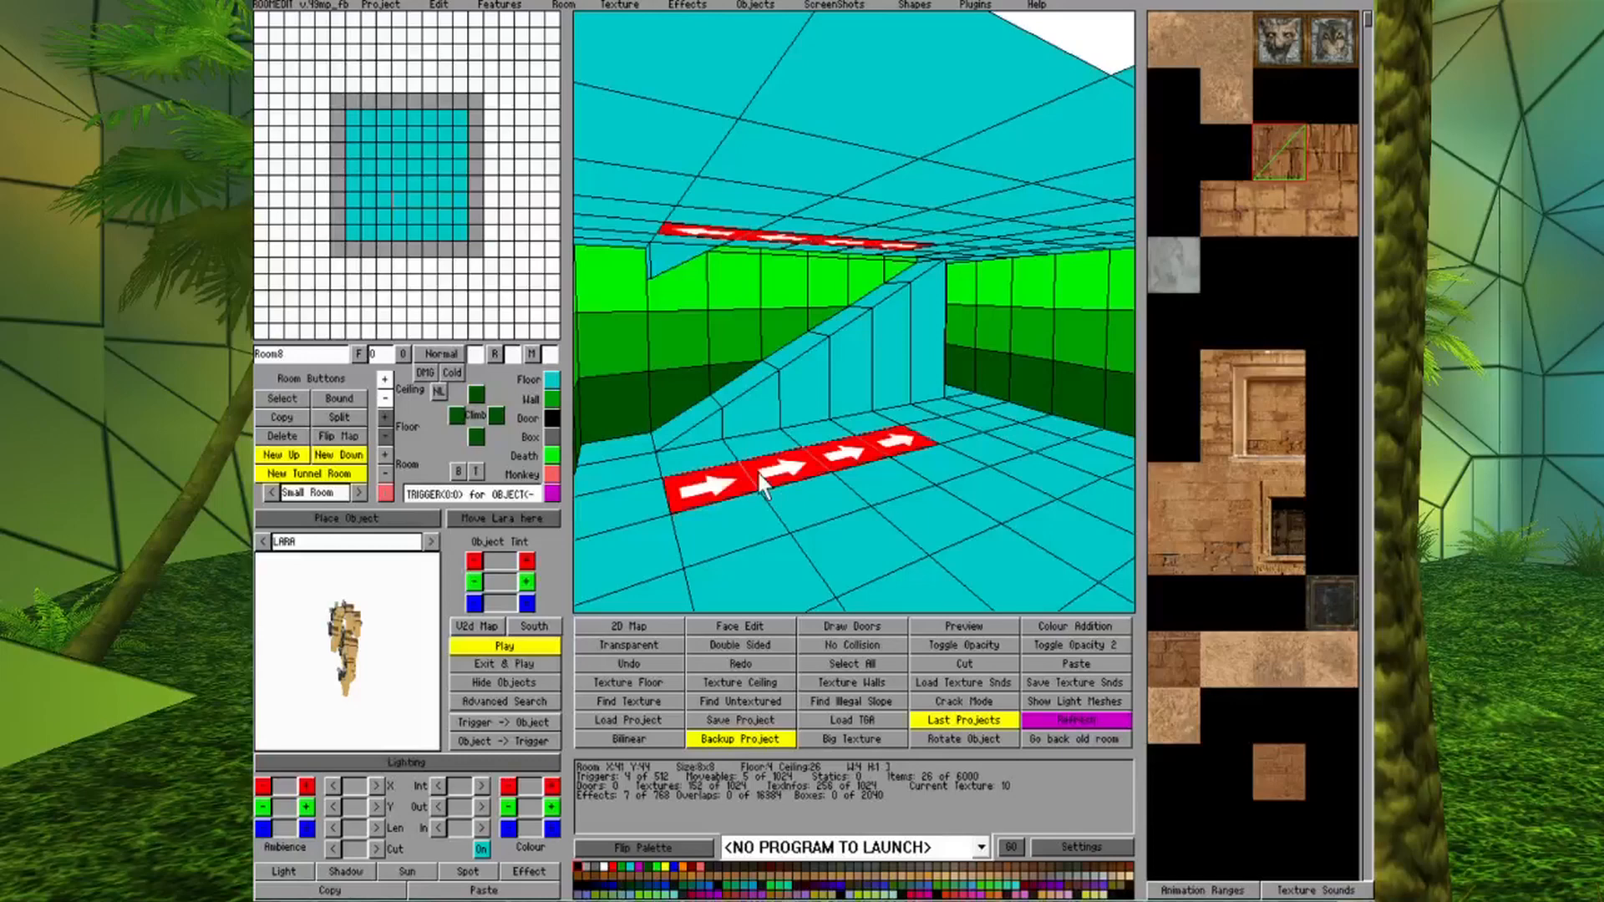
{"action": "left_click", "coordinate": [384, 415]}
Raise the remaining blocks of the row progressively, from the second block to the last, to form a stepped ramp beside the continuous one.
{"action": "left_click_drag", "start_coordinate": [777, 466], "coordinate": [927, 441]}
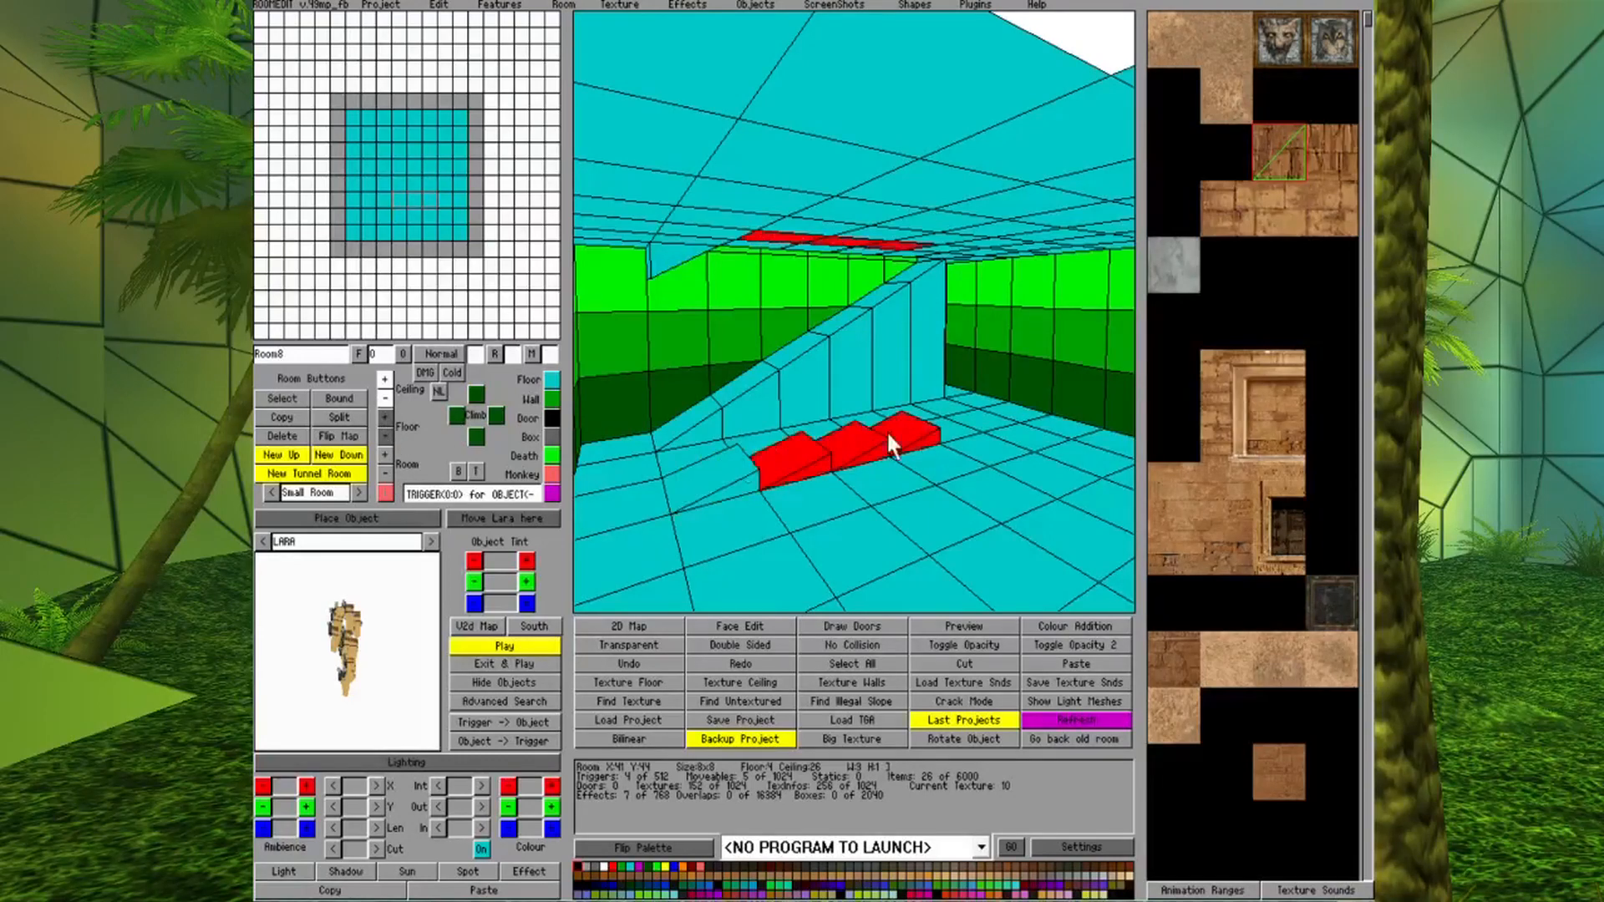
{"action": "left_click", "coordinate": [947, 524]}
{"action": "left_click_drag", "start_coordinate": [798, 452], "coordinate": [892, 421]}
{"action": "left_click", "coordinate": [385, 417]}
{"action": "left_click", "coordinate": [385, 417]}
{"action": "left_click", "coordinate": [389, 415]}
{"action": "left_click", "coordinate": [389, 415]}
{"action": "left_click", "coordinate": [914, 378]}
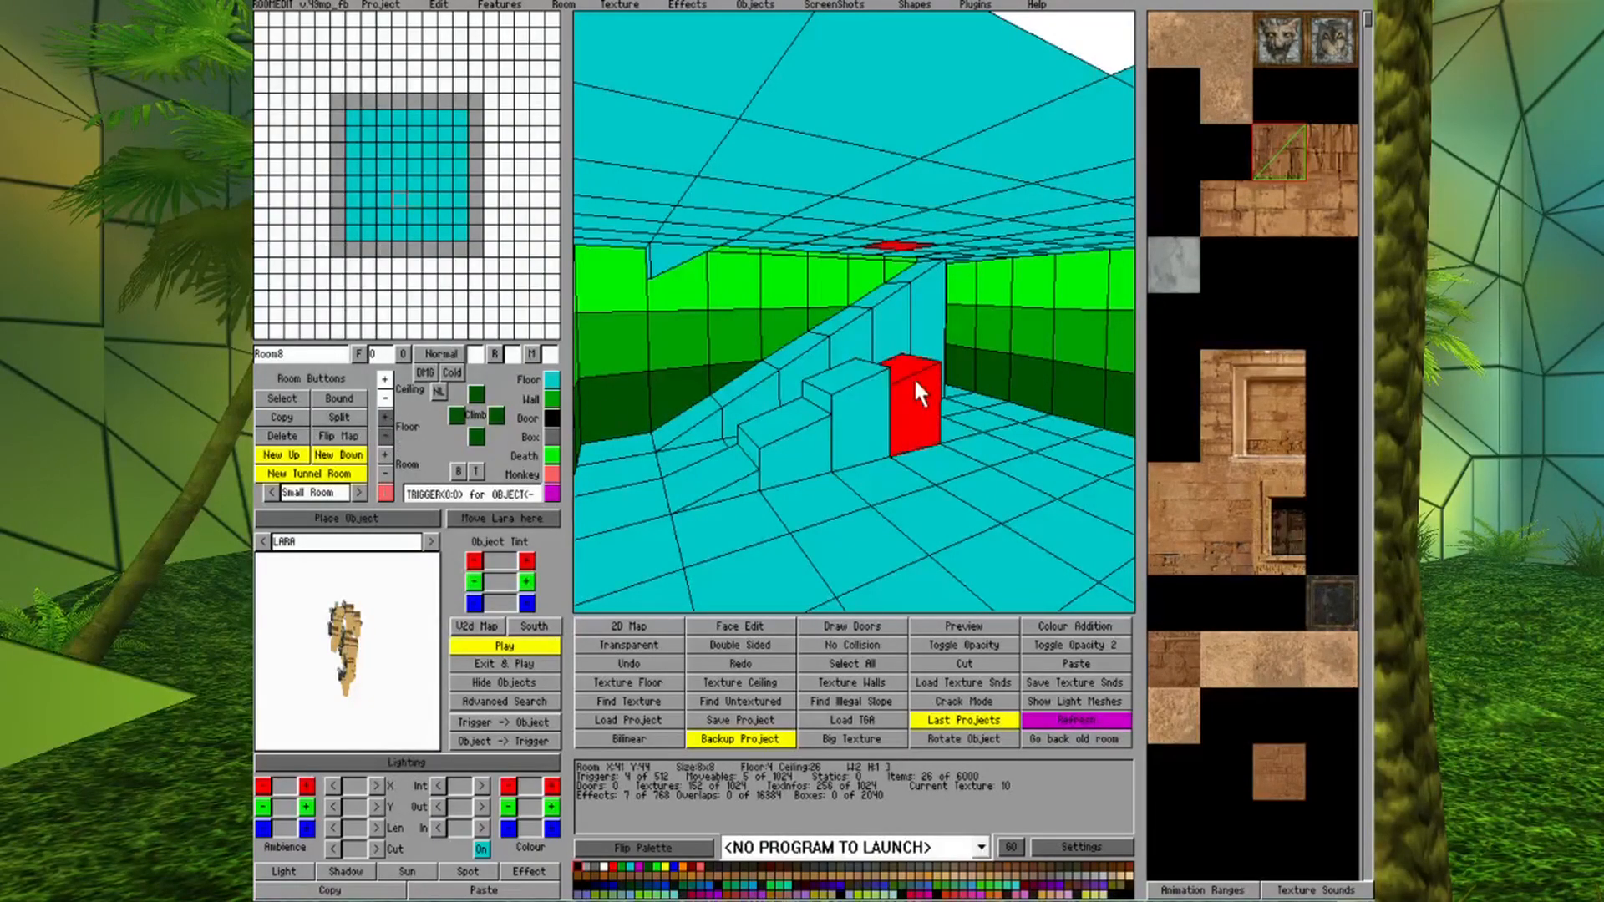
{"action": "left_click", "coordinate": [385, 417]}
{"action": "left_click", "coordinate": [385, 416]}
{"action": "left_click", "coordinate": [940, 475]}
Compare the new stepped ramp with the continuous ramp from several sides.
{"action": "key", "text": "Left"}
{"action": "key", "text": "Left"}
{"action": "key", "text": "Left"}
{"action": "key", "text": "Left"}
{"action": "key", "text": "Left"}
{"action": "key", "text": "Left"}
{"action": "key", "text": "Left"}
{"action": "key", "text": "Left"}
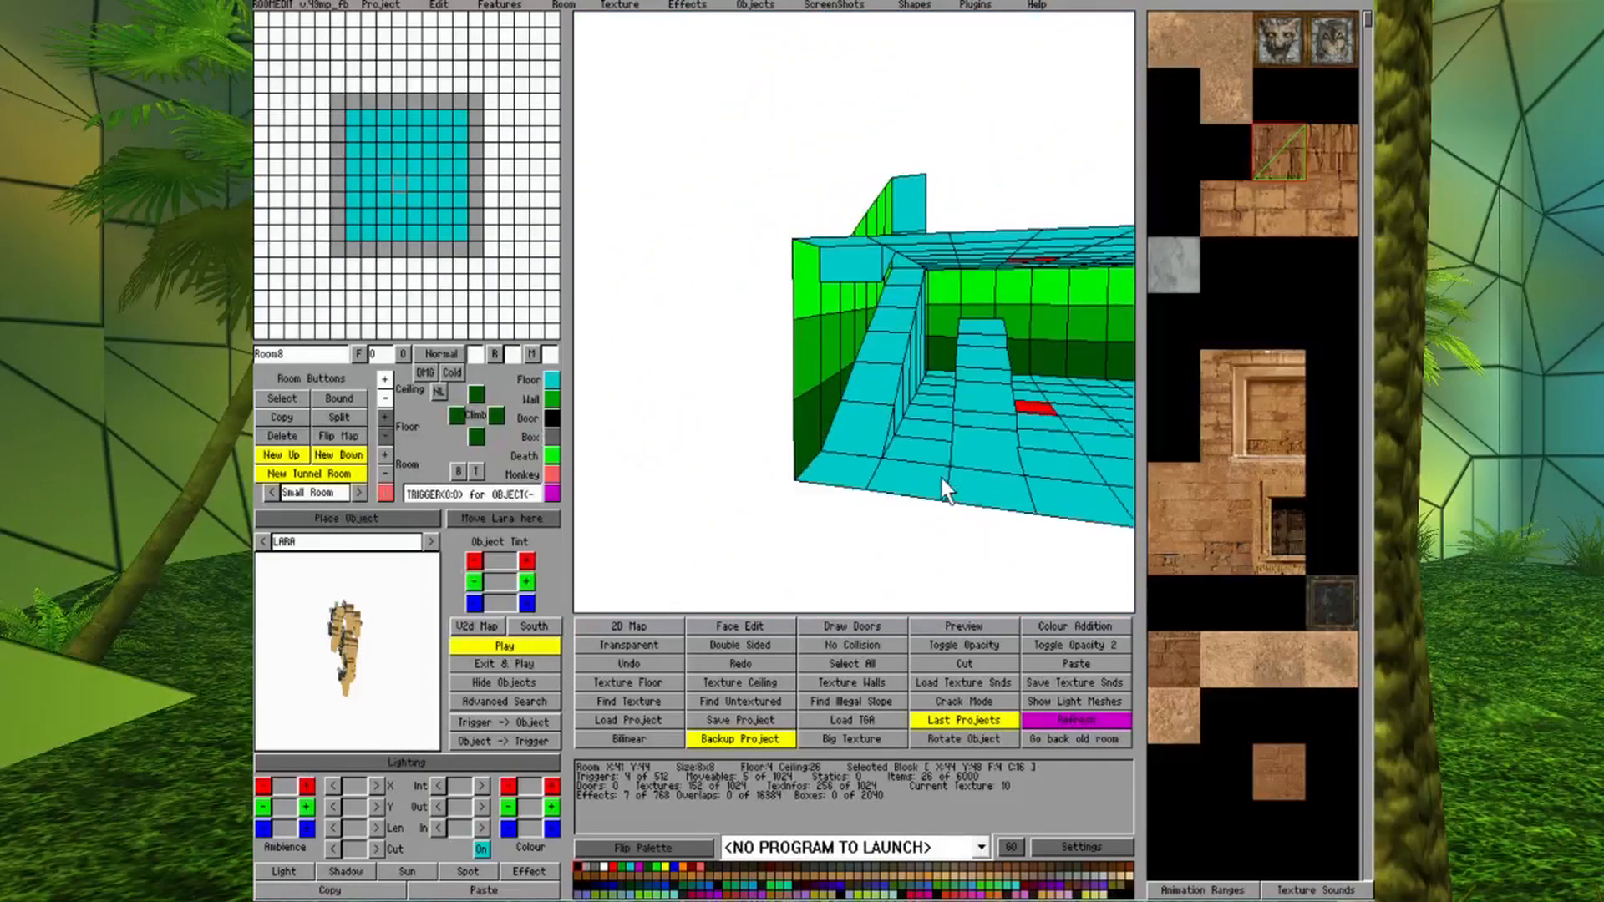
{"action": "key", "text": "Right"}
{"action": "key", "text": "Right"}
{"action": "key", "text": "Right"}
{"action": "key", "text": "Right"}
{"action": "key", "text": "Right"}
{"action": "key", "text": "Right"}
{"action": "key", "text": "Right"}
{"action": "key", "text": "Right"}
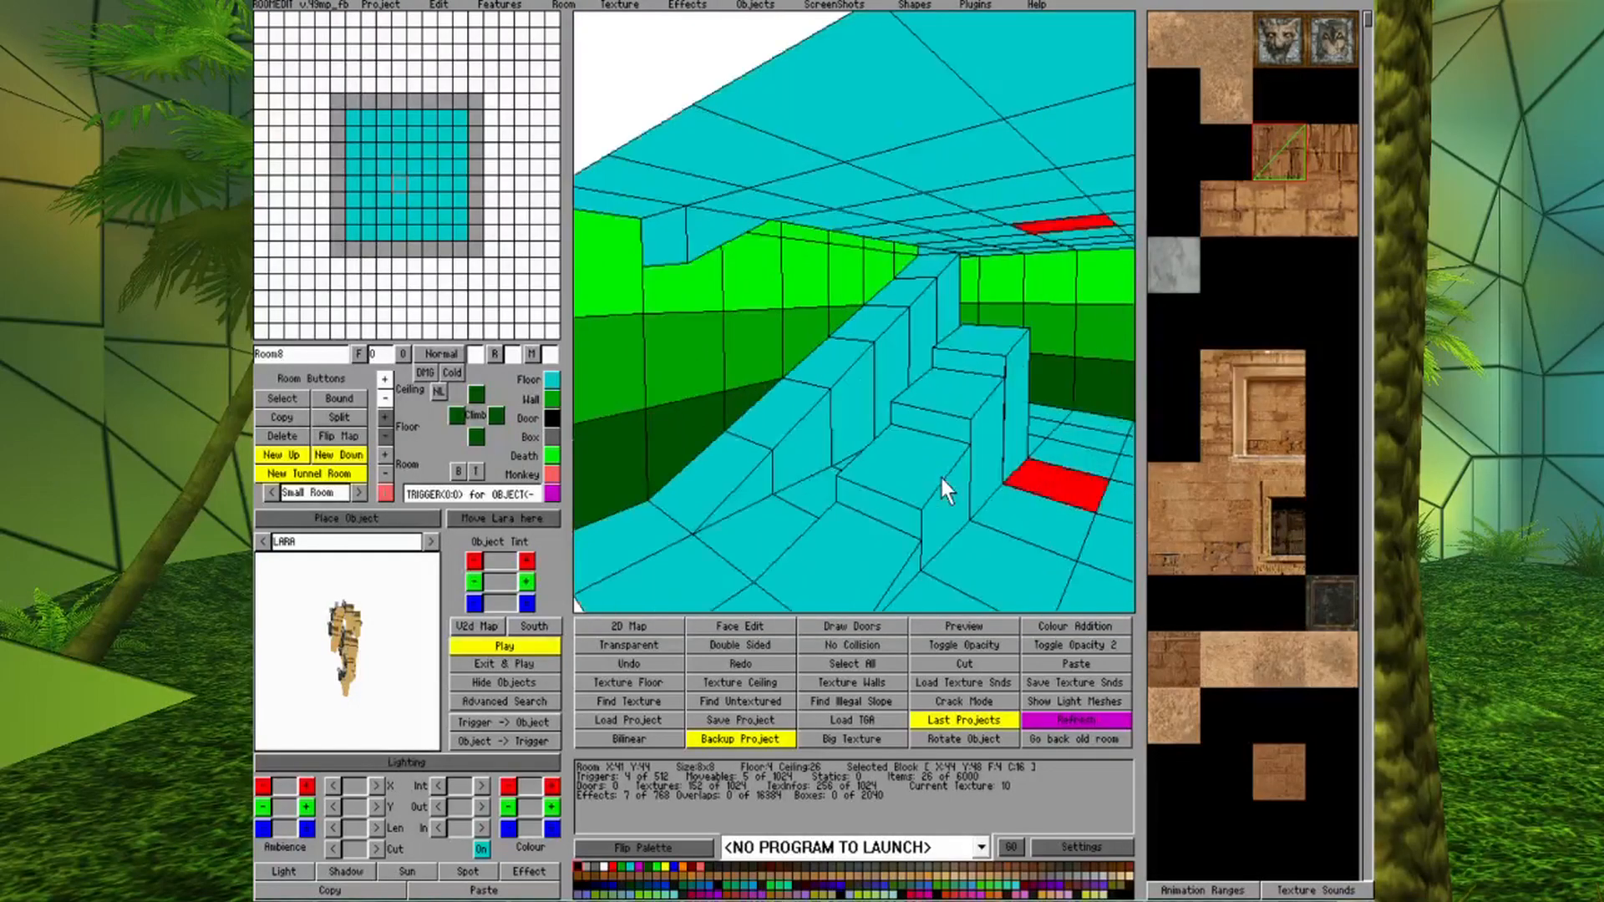
{"action": "key", "text": "Left"}
{"action": "key", "text": "Left"}
{"action": "key", "text": "Left"}
{"action": "key", "text": "Left"}
{"action": "key", "text": "Left"}
{"action": "key", "text": "Left"}
{"action": "key", "text": "Left"}
{"action": "key", "text": "Left"}
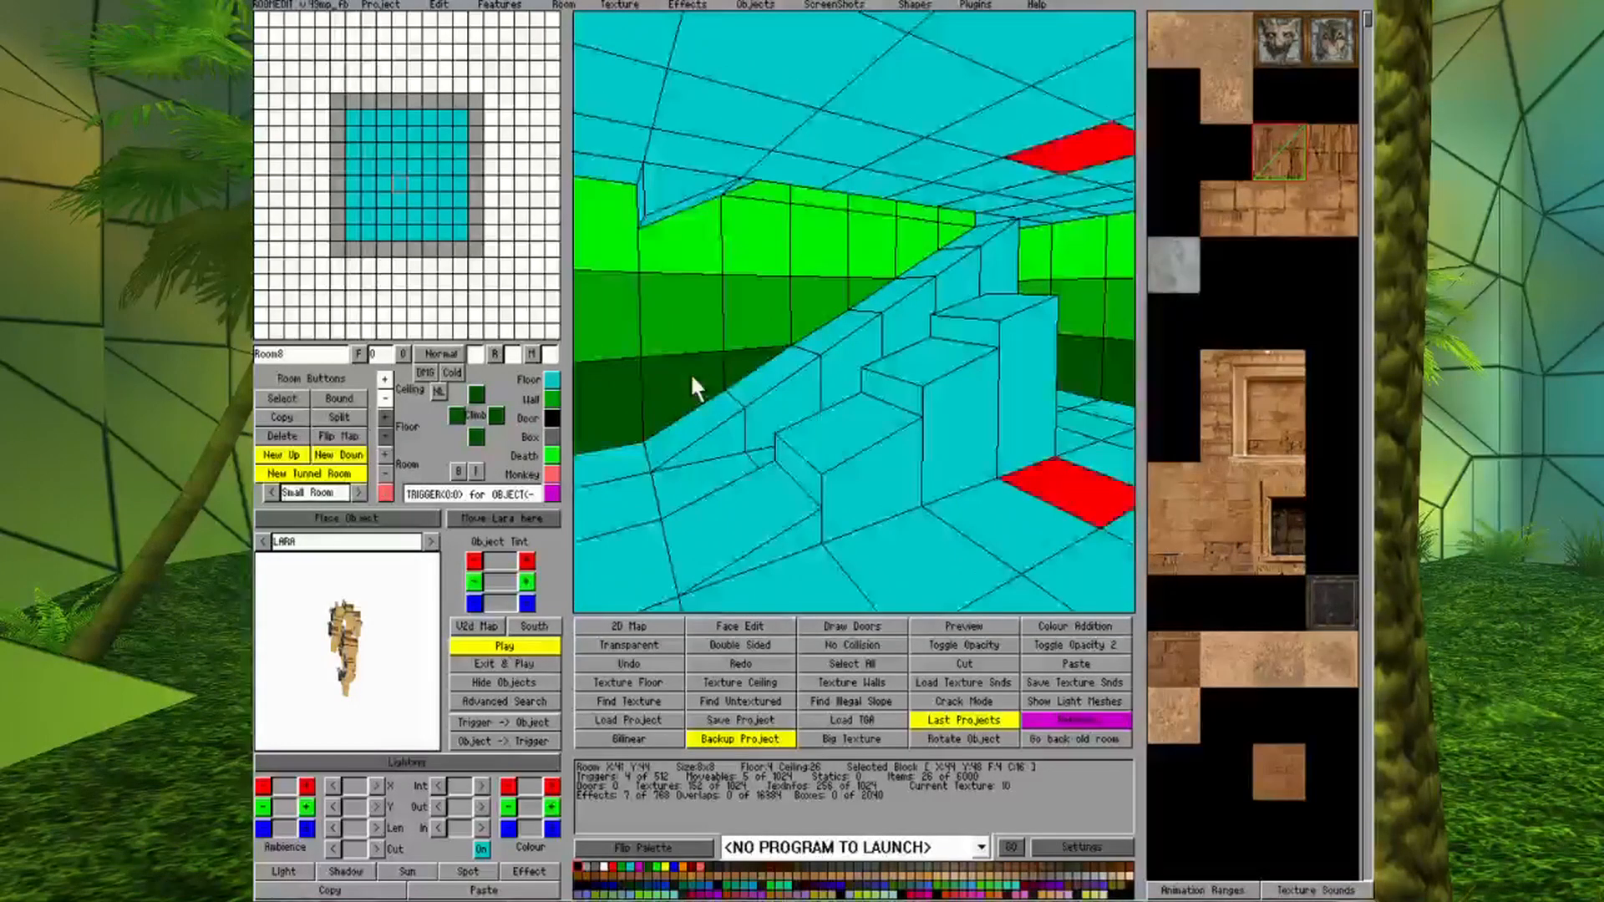
{"action": "key", "text": "Right"}
{"action": "key", "text": "Right"}
{"action": "key", "text": "Right"}
{"action": "key", "text": "Right"}
{"action": "key", "text": "Right"}
{"action": "key", "text": "Right"}
{"action": "key", "text": "Right"}
{"action": "key", "text": "Right"}
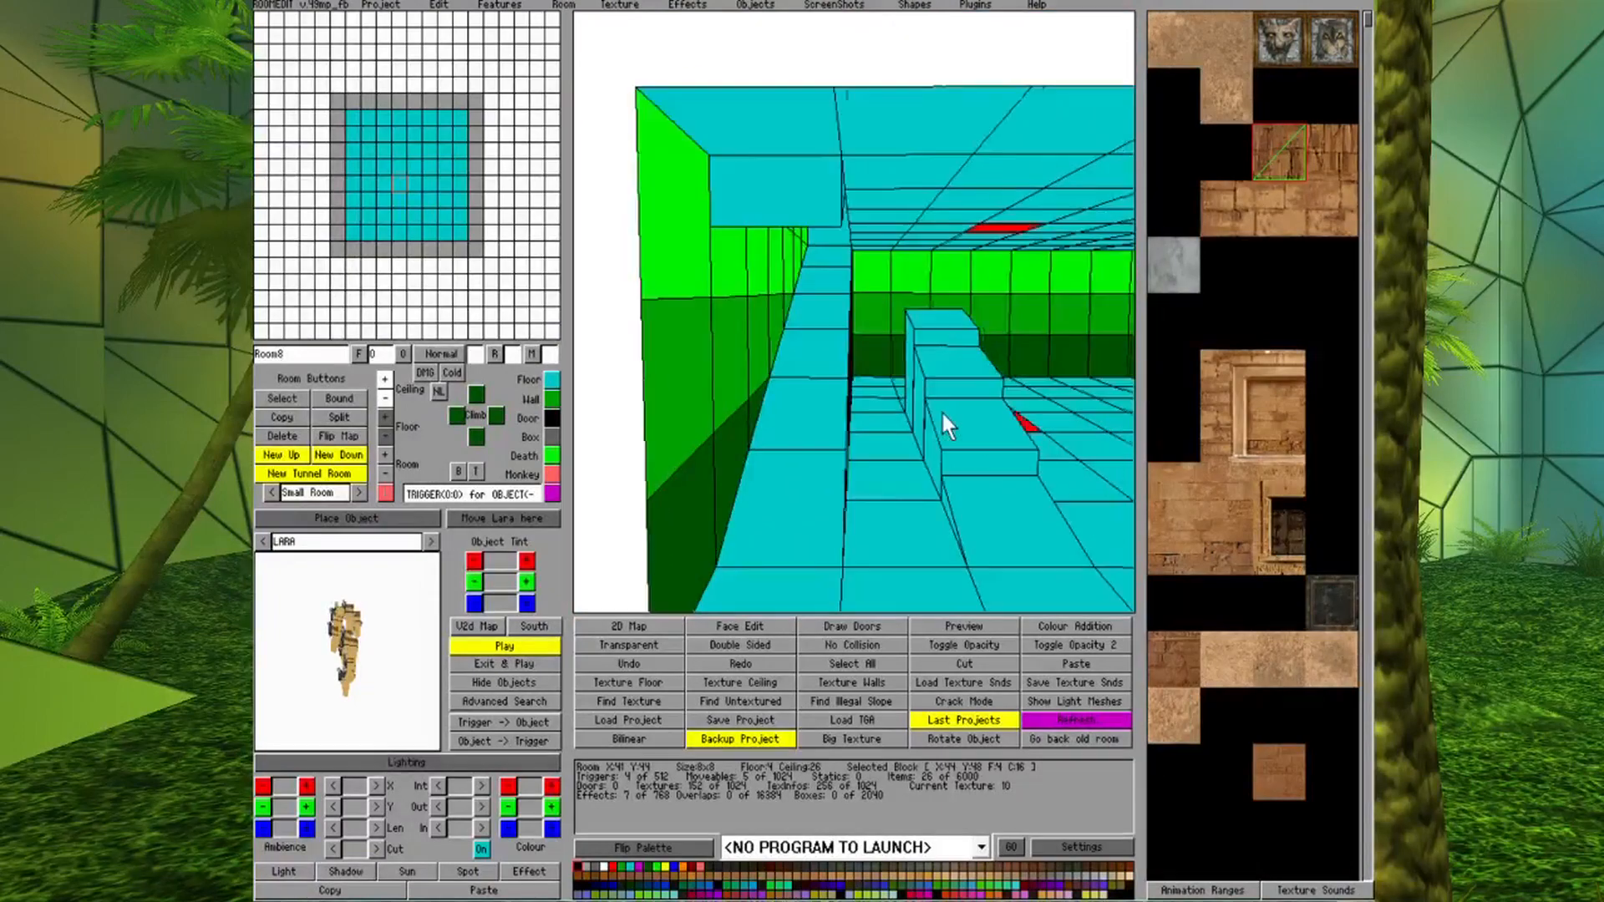
Examine ramp block X44 Y51 together with the ceiling slope above it from inside and outside the room.
{"action": "left_click", "coordinate": [809, 311]}
{"action": "key", "text": "Right"}
{"action": "key", "text": "Right"}
{"action": "key", "text": "Right"}
{"action": "key", "text": "Right"}
{"action": "key", "text": "Right"}
{"action": "key", "text": "Right"}
{"action": "key", "text": "Right"}
{"action": "key", "text": "Right"}
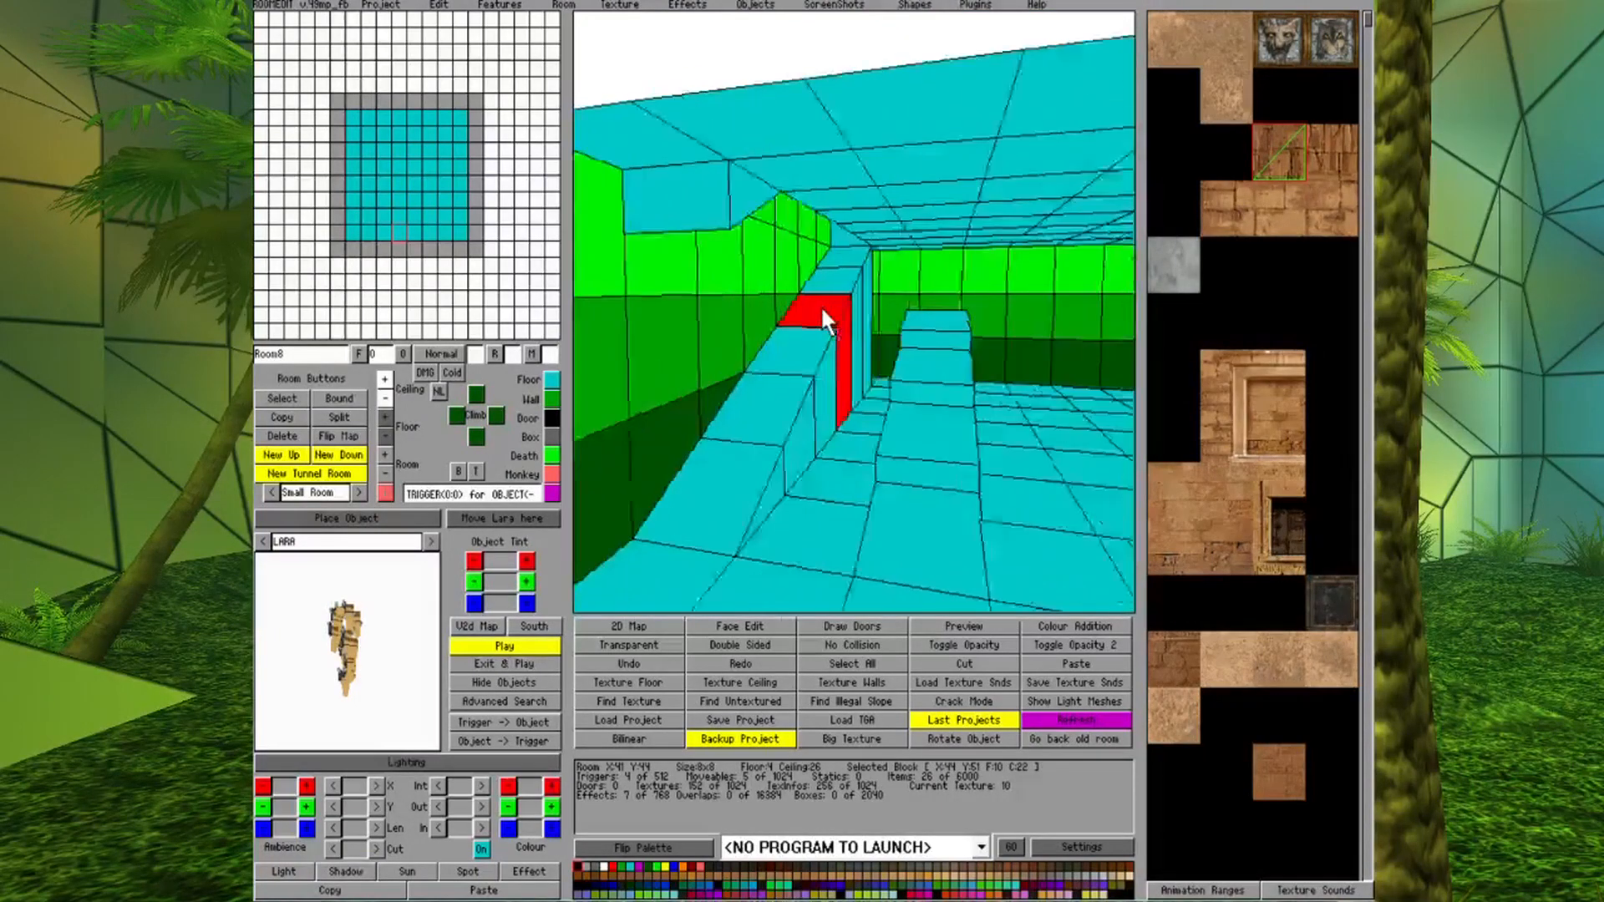
{"action": "key", "text": "Left"}
{"action": "key", "text": "Left"}
{"action": "key", "text": "Left"}
{"action": "key", "text": "Left"}
{"action": "key", "text": "Left"}
{"action": "key", "text": "Left"}
{"action": "key", "text": "Left"}
{"action": "key", "text": "Left"}
{"action": "key", "text": "Left"}
{"action": "key", "text": "Left"}
{"action": "key", "text": "Left"}
{"action": "key", "text": "Left"}
{"action": "key", "text": "Left"}
{"action": "key", "text": "Left"}
{"action": "key", "text": "Left"}
{"action": "key", "text": "Left"}
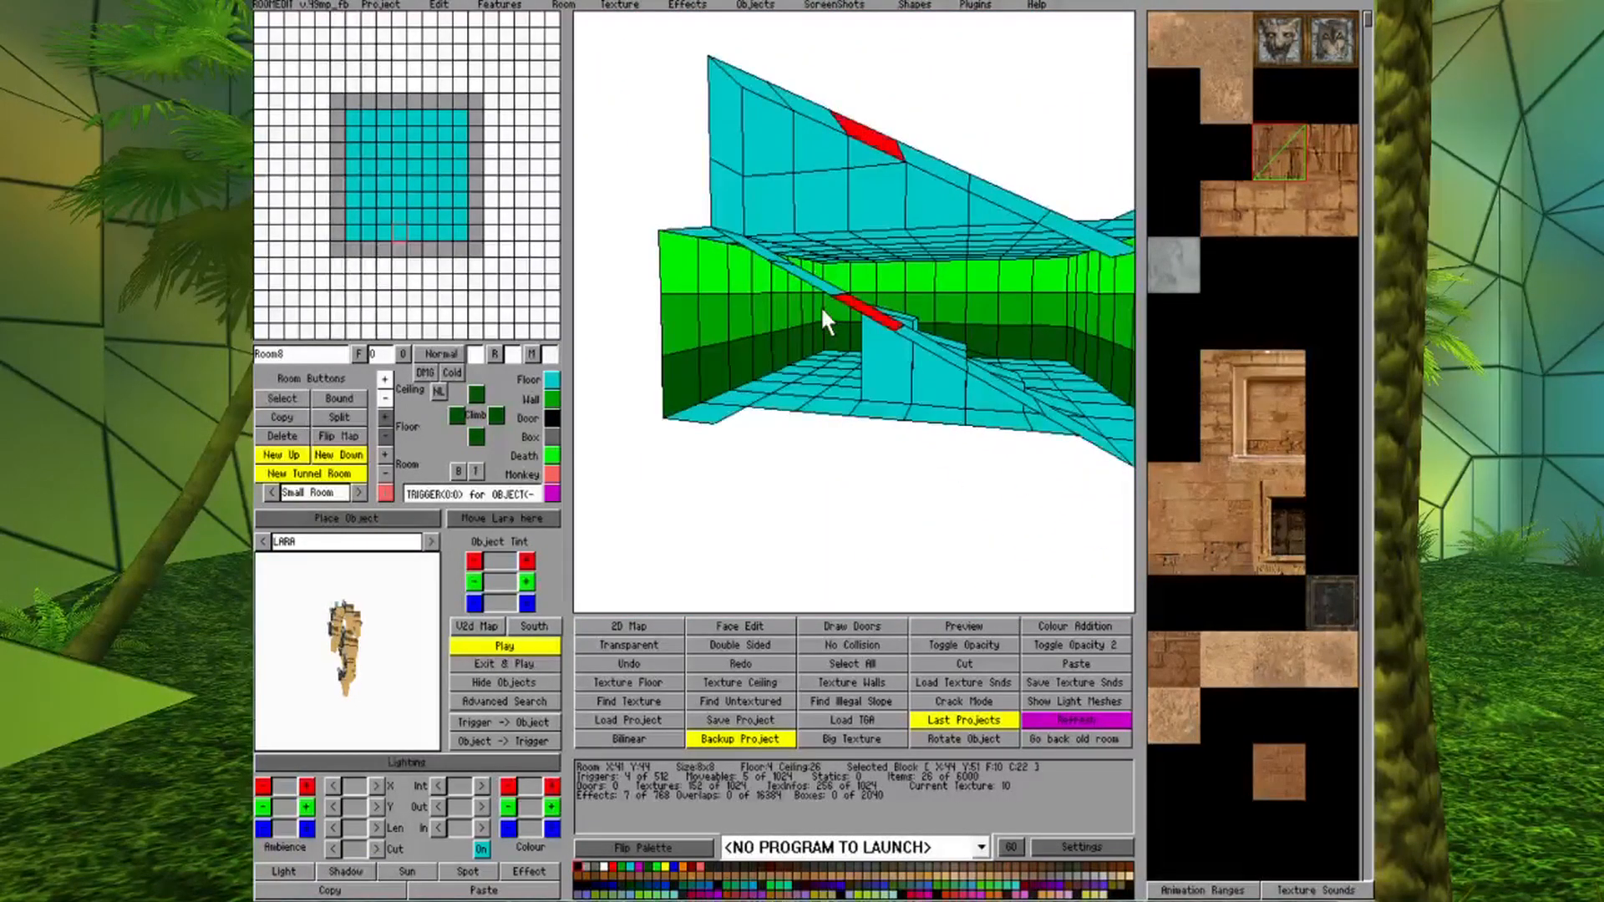
Examine the top ramp block X42 Y51, the adjoining wall block X45 Y52 and the sloped ceiling from different angles.
{"action": "left_click", "coordinate": [757, 75]}
{"action": "right_click_drag", "start_coordinate": [938, 193], "coordinate": [903, 213]}
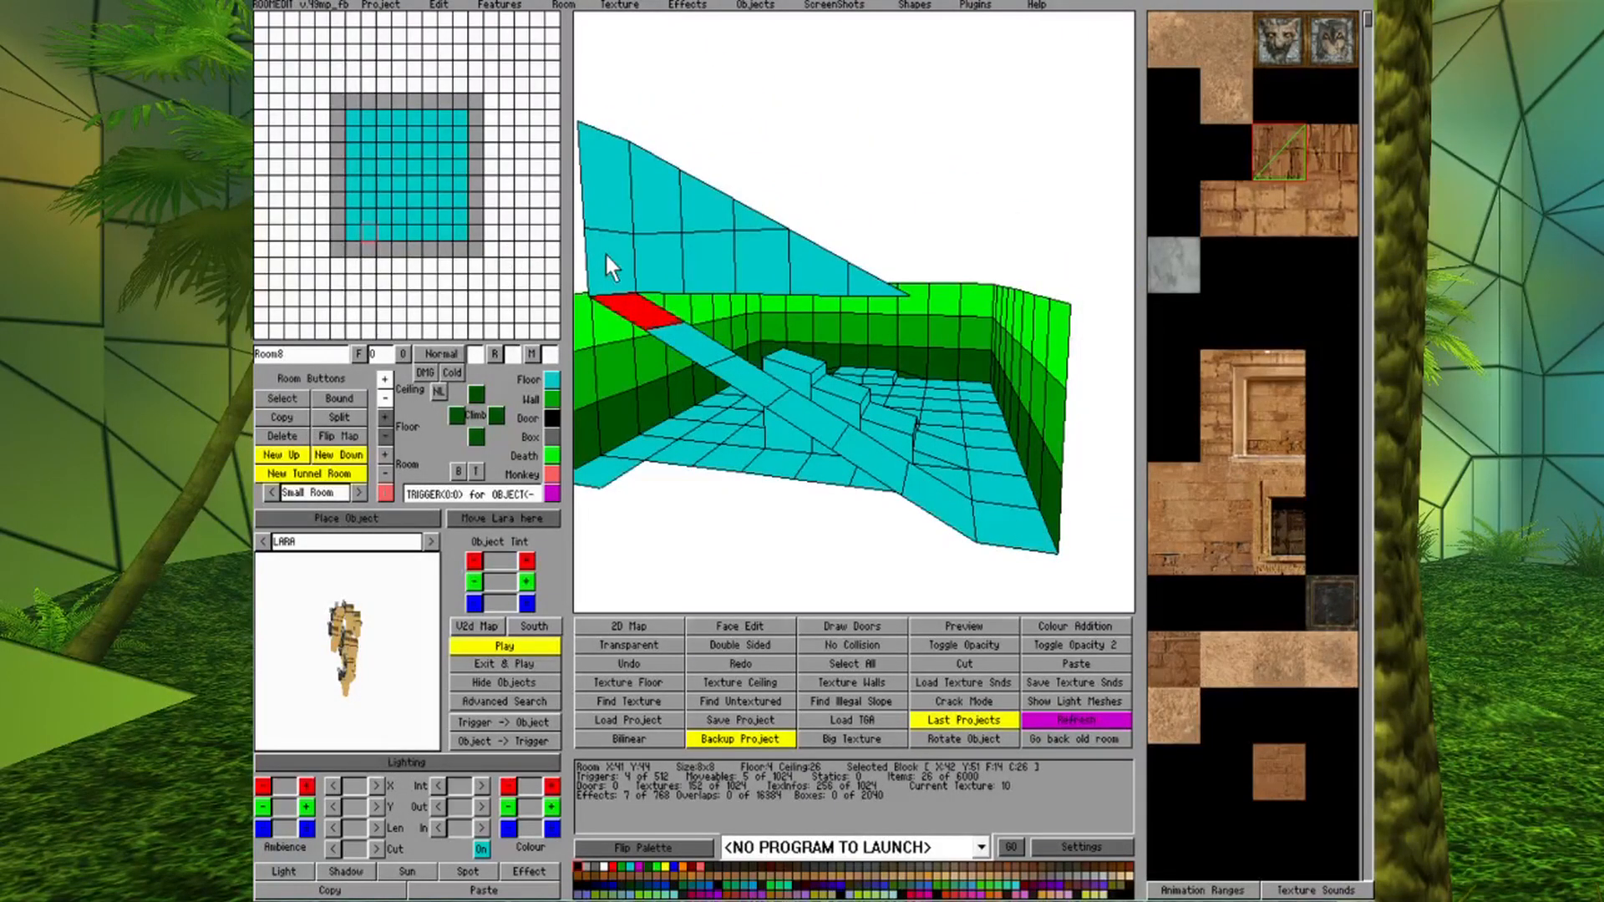
{"action": "key", "text": "Right"}
{"action": "key", "text": "Page_Up"}
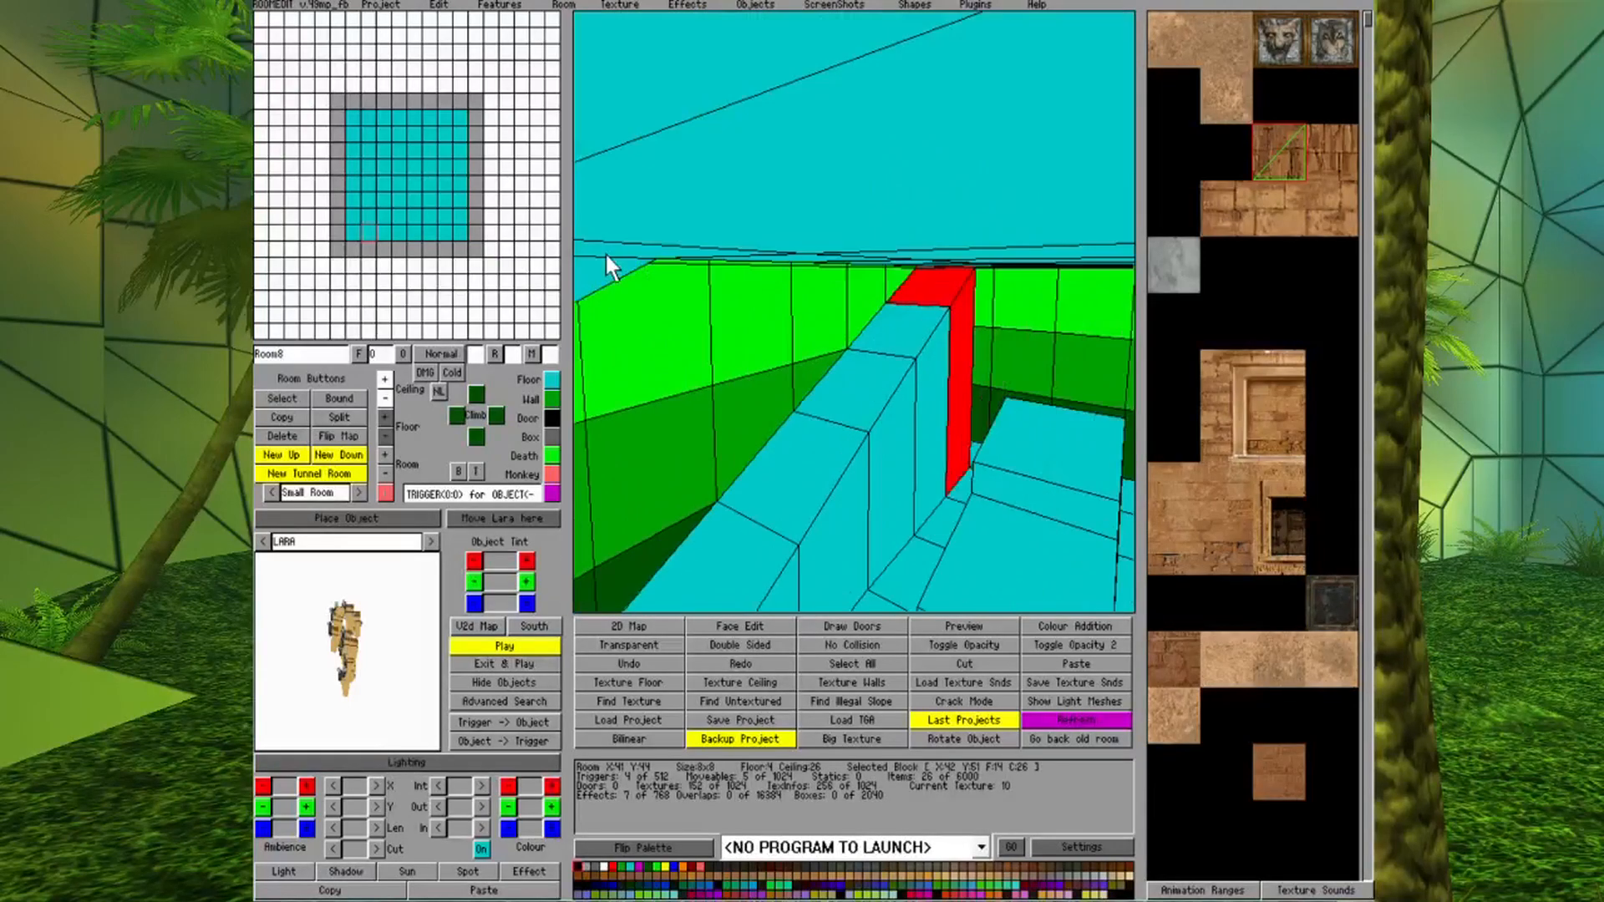
{"action": "left_click", "coordinate": [735, 284]}
{"action": "key", "text": "Page_Up"}
{"action": "key", "text": "Page_Down"}
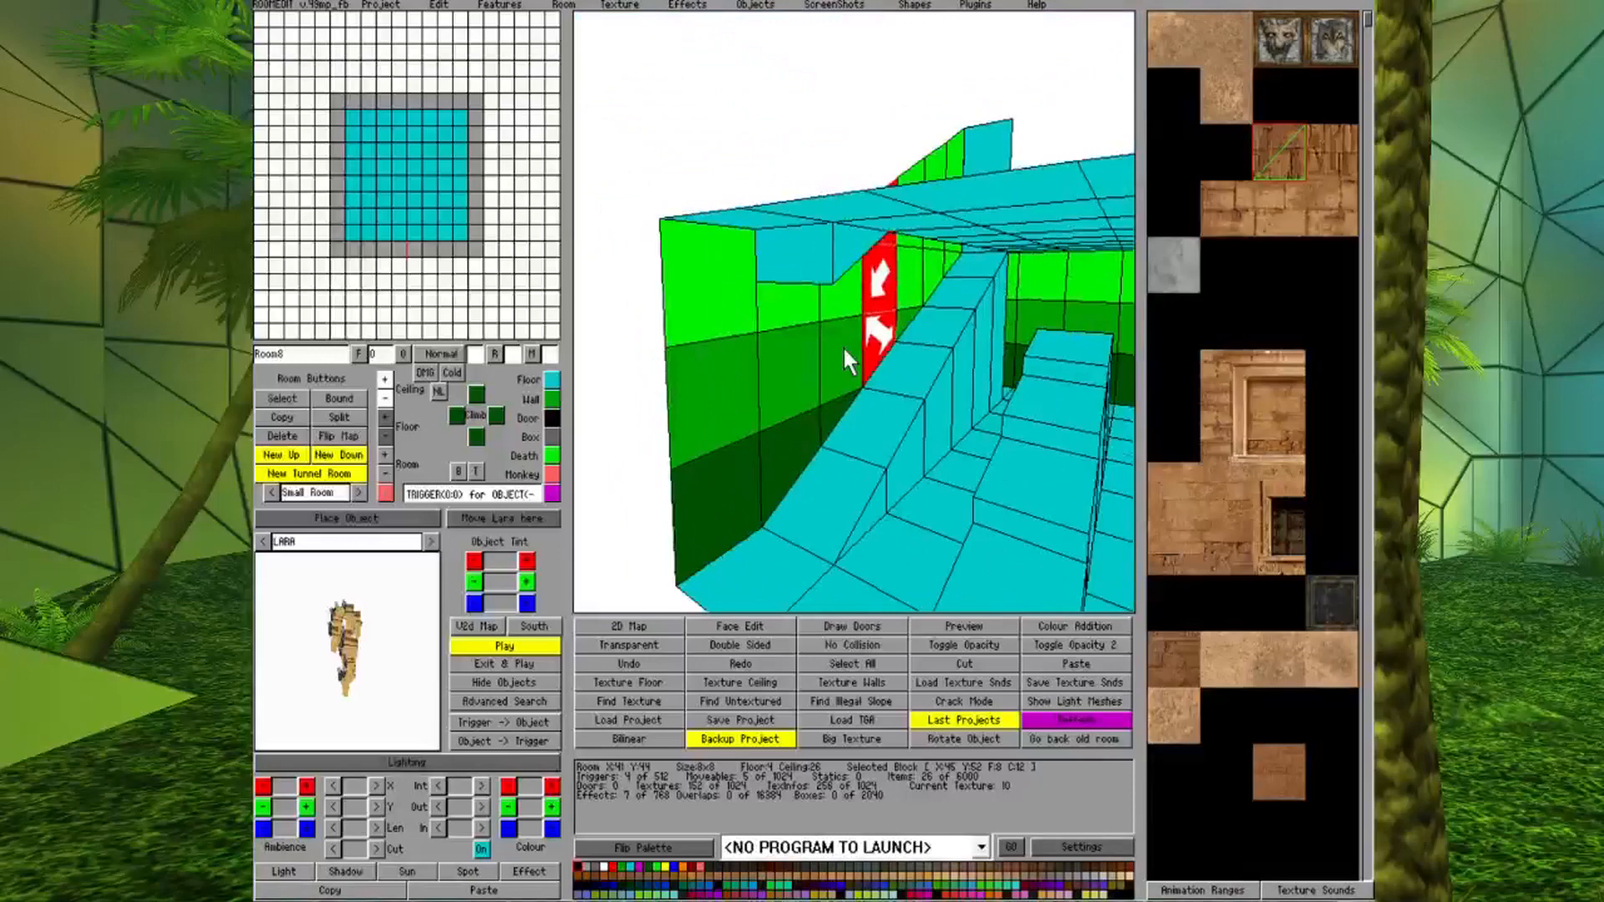
{"action": "key", "text": "Left"}
{"action": "key", "text": "Right"}
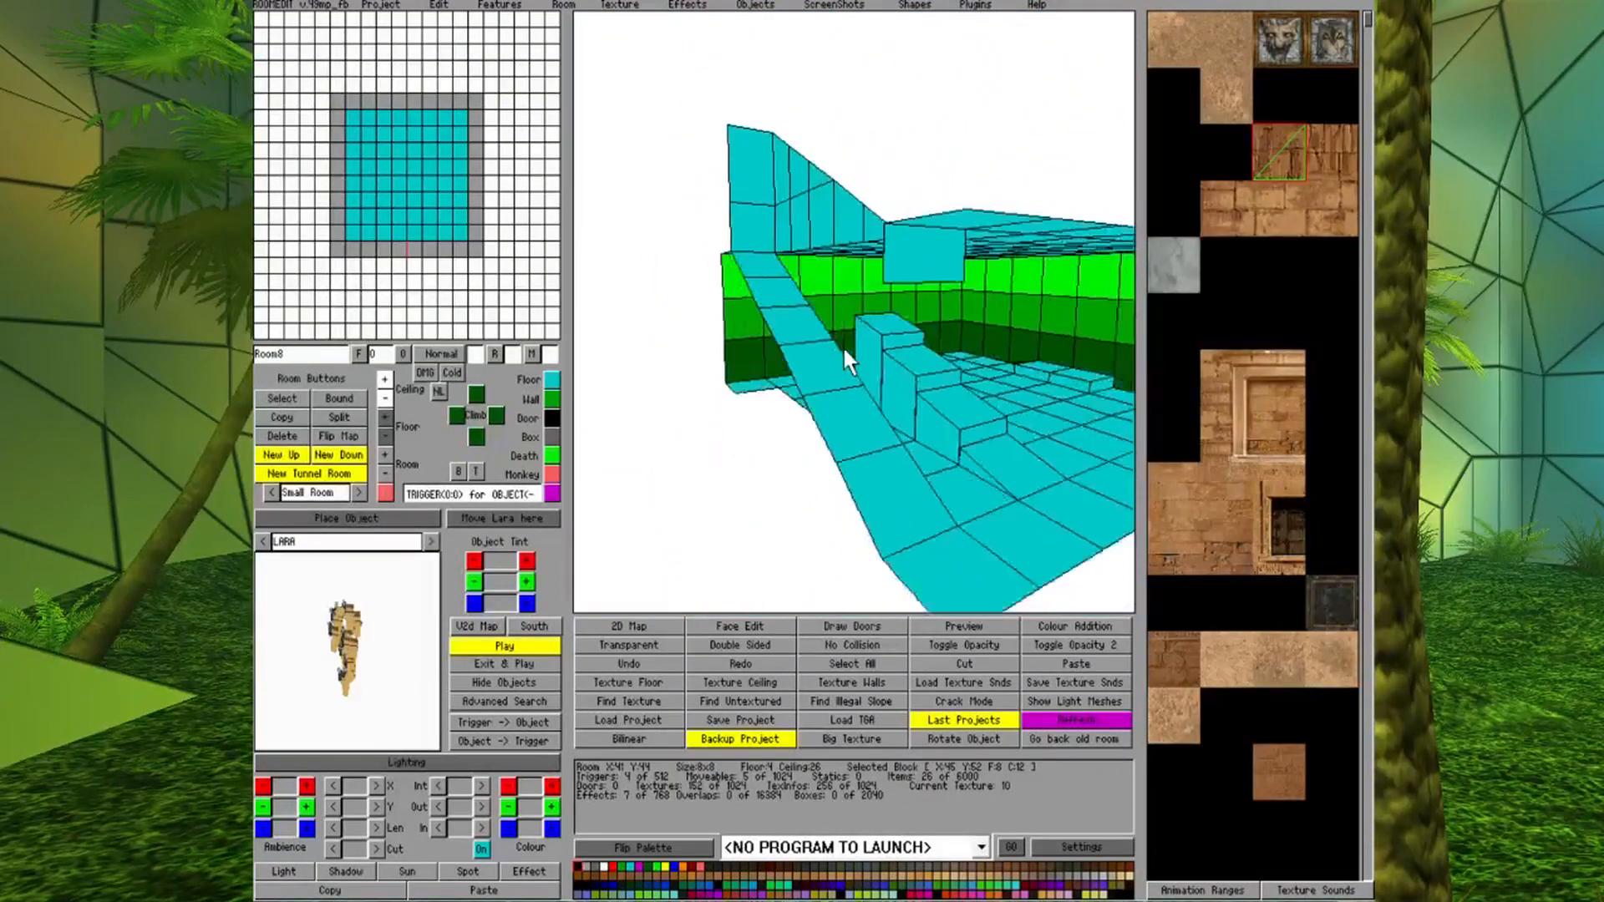
{"action": "key", "text": "Right"}
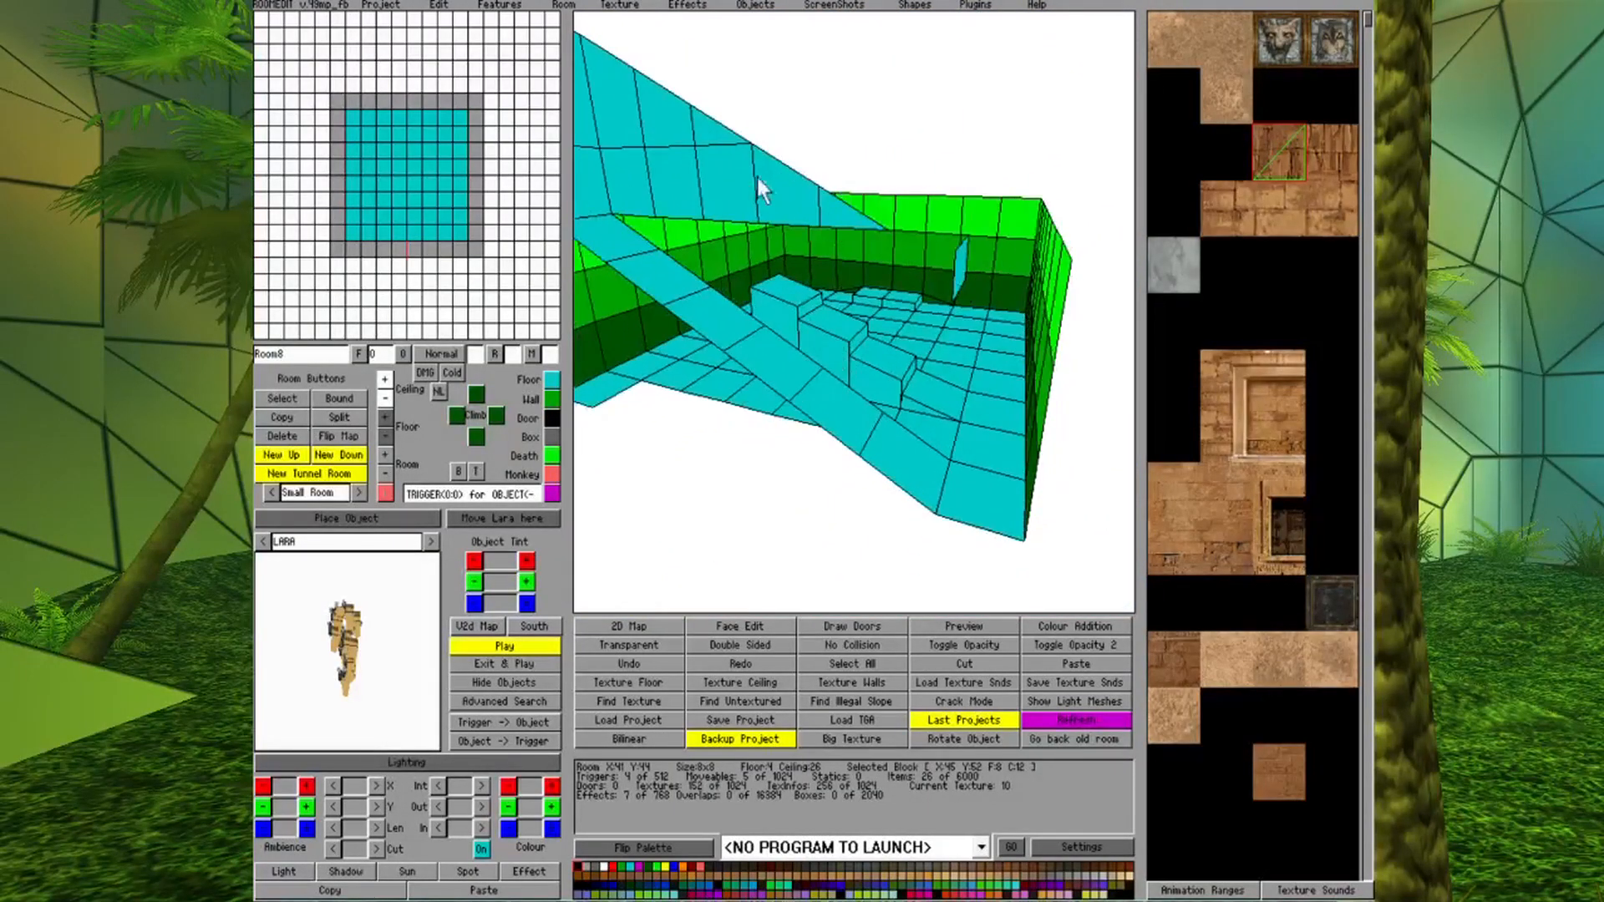
{"action": "key", "text": "Up"}
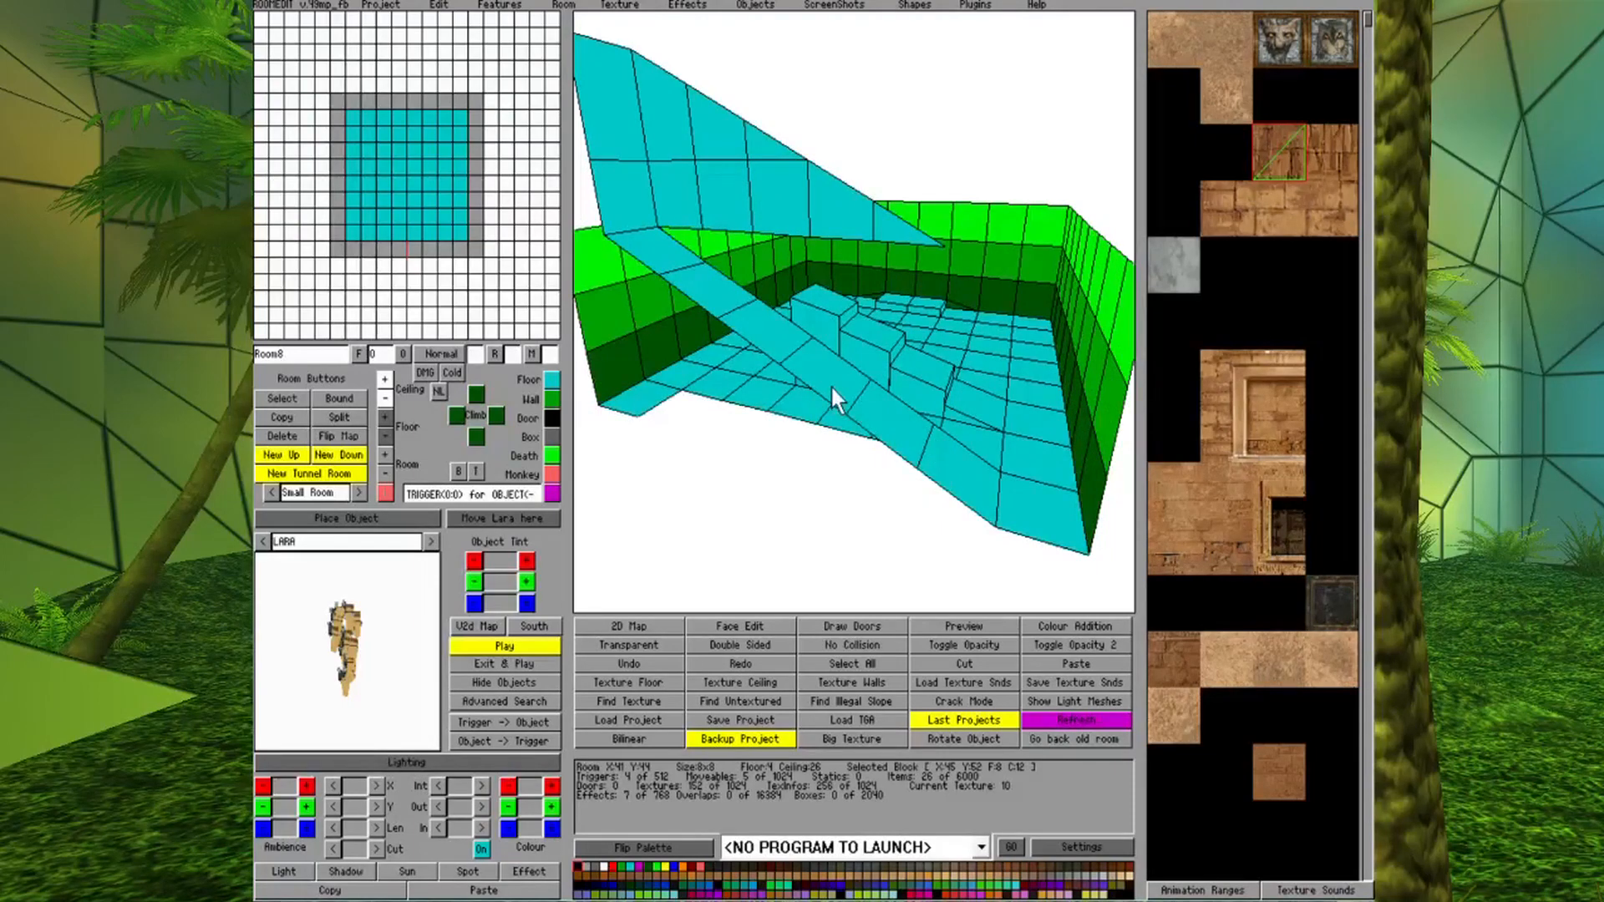
Raise the uphill edge of ramp block X44 Y51 slightly and lower it again to demonstrate edge shaping.
{"action": "left_click_drag", "start_coordinate": [929, 447], "coordinate": [666, 261]}
{"action": "left_click", "coordinate": [749, 323]}
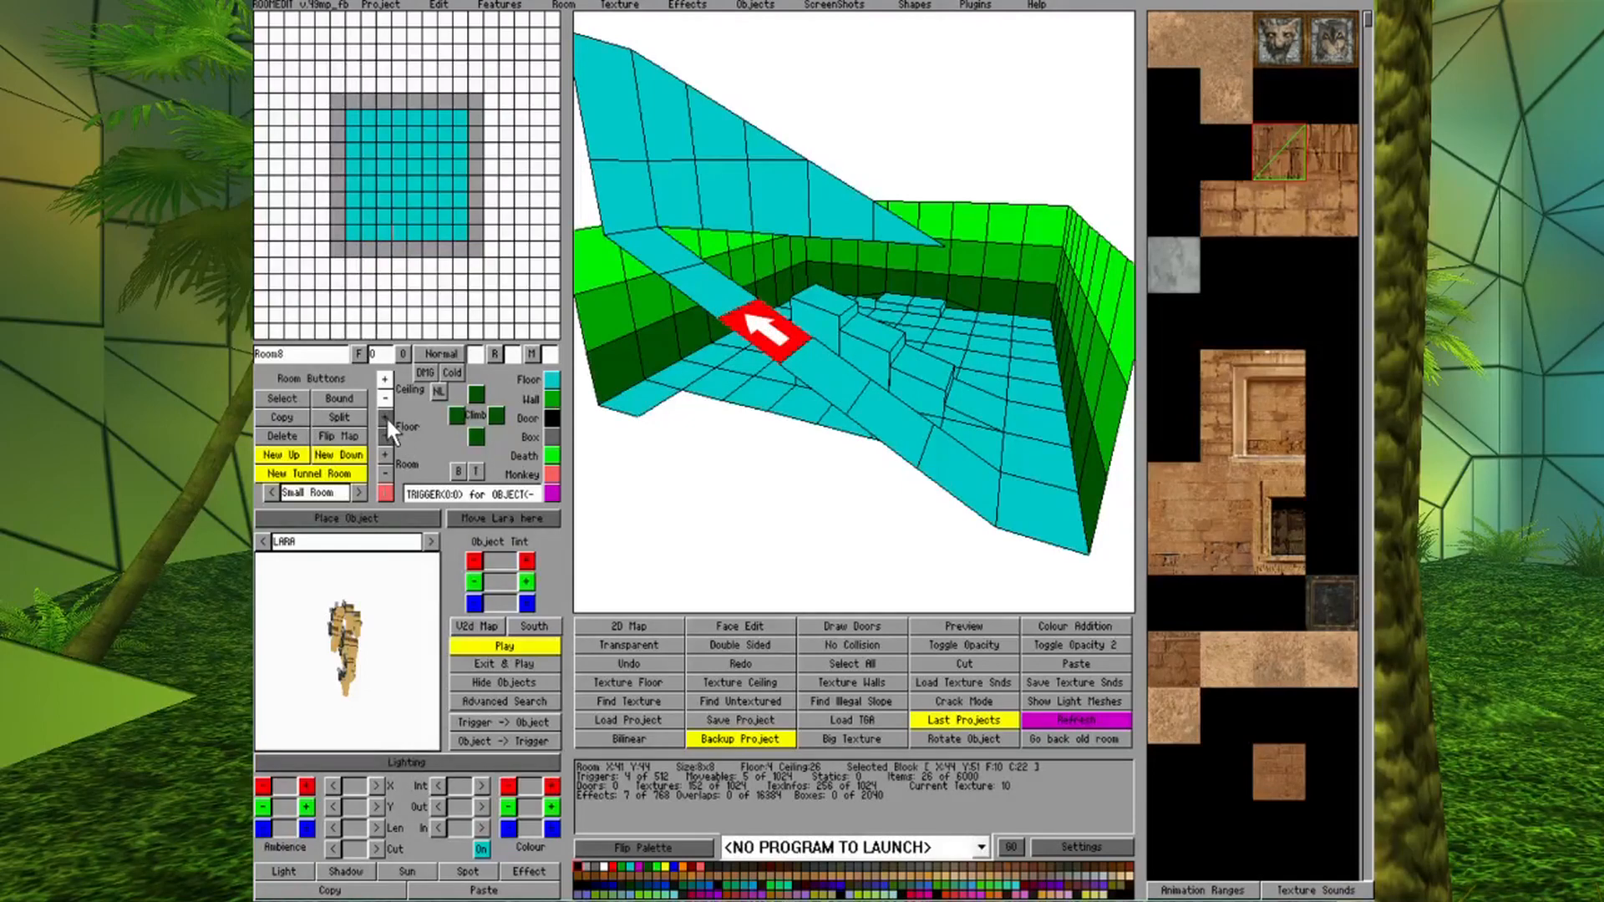
{"action": "left_click", "coordinate": [386, 419]}
{"action": "left_click_drag", "start_coordinate": [696, 290], "coordinate": [653, 254]}
{"action": "left_click", "coordinate": [778, 318]}
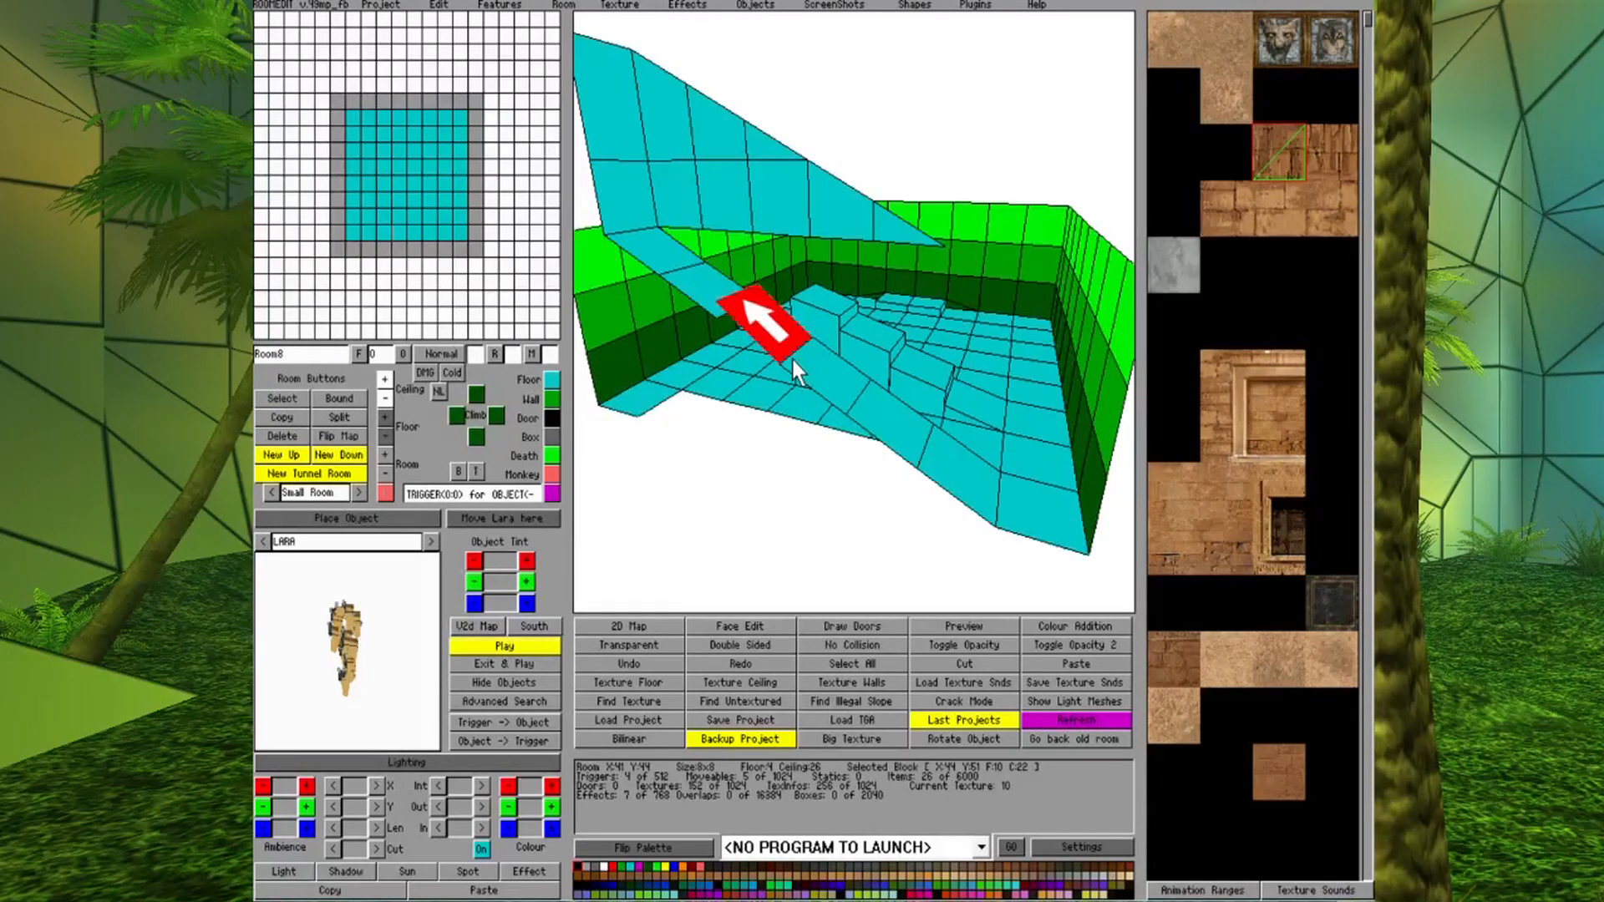
{"action": "left_click", "coordinate": [380, 437]}
Raise the floor of corner block X41 Y44 to 12 in four-click increments.
{"action": "right_click", "coordinate": [889, 511]}
{"action": "middle_click_drag", "start_coordinate": [889, 511], "coordinate": [891, 339]}
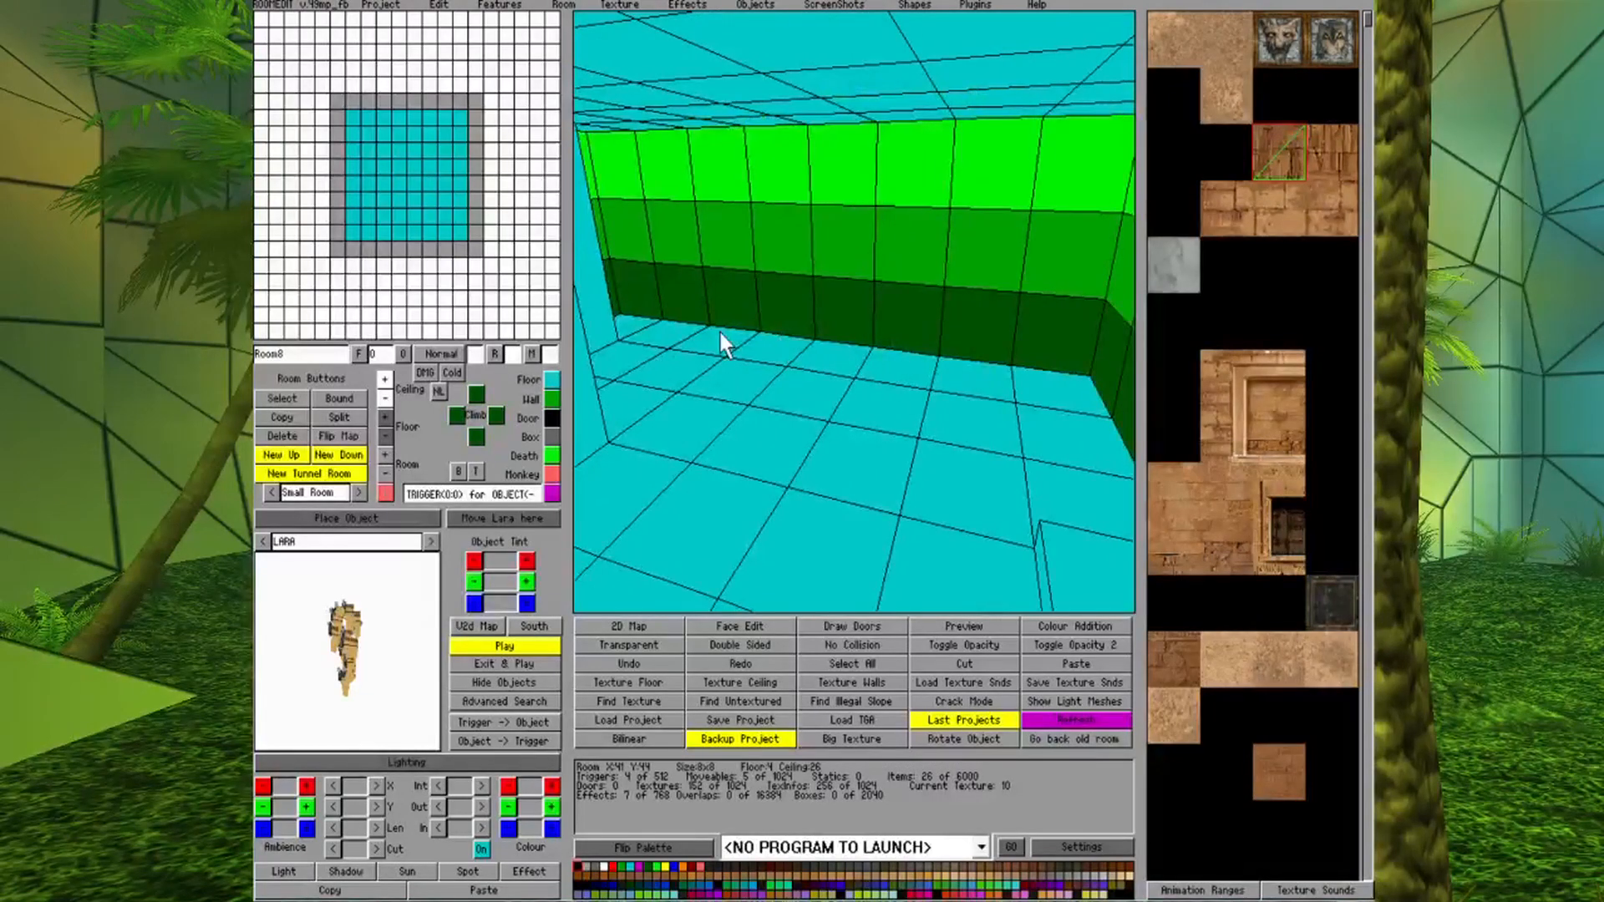
{"action": "middle_click_drag", "start_coordinate": [603, 276], "coordinate": [768, 200]}
{"action": "middle_click_drag", "start_coordinate": [1035, 358], "coordinate": [1113, 451]}
{"action": "left_click", "coordinate": [1020, 426]}
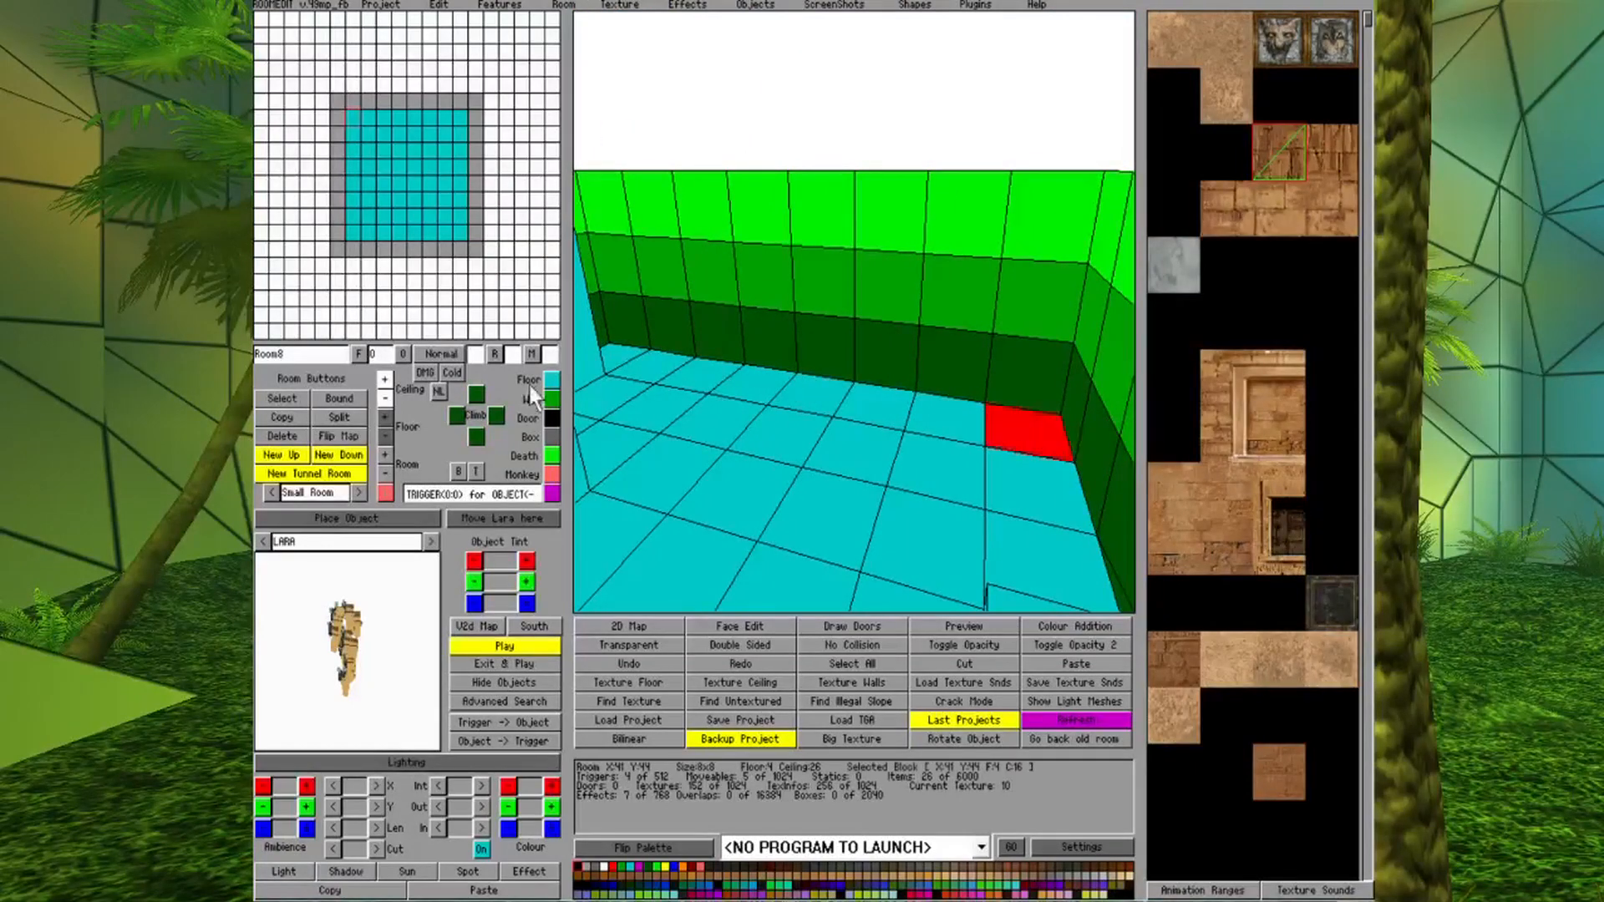
{"action": "left_click", "coordinate": [384, 418]}
{"action": "left_click", "coordinate": [384, 418]}
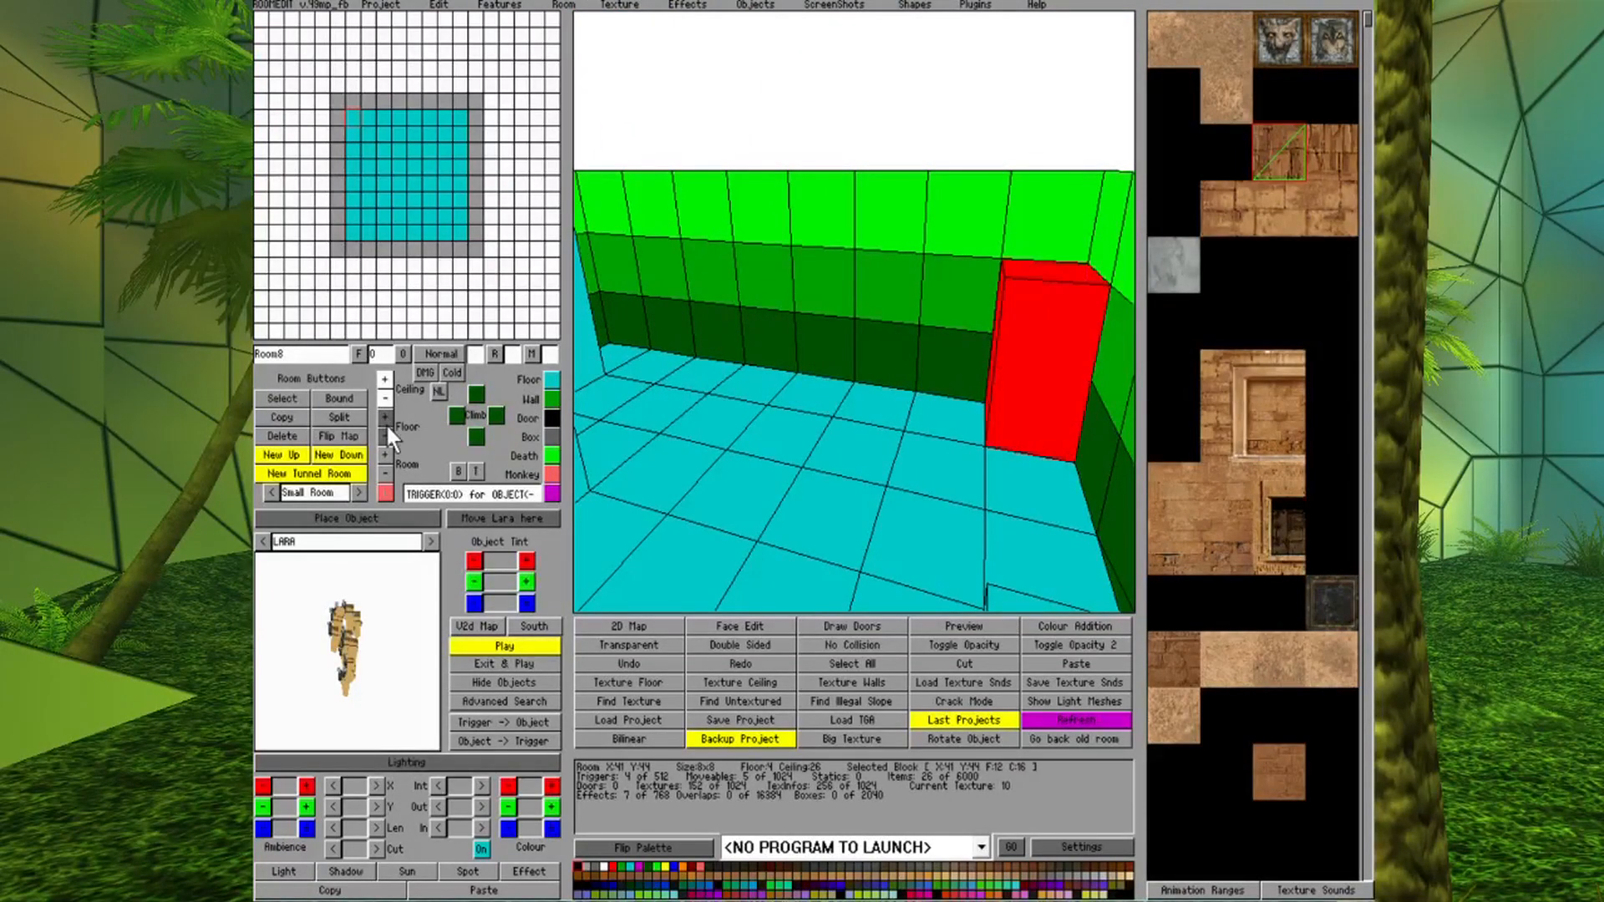
Lower corner block X41 Y44 to floor 8 in one four-click increment, and on to floor 4 by single clicks.
{"action": "right_click", "coordinate": [384, 436]}
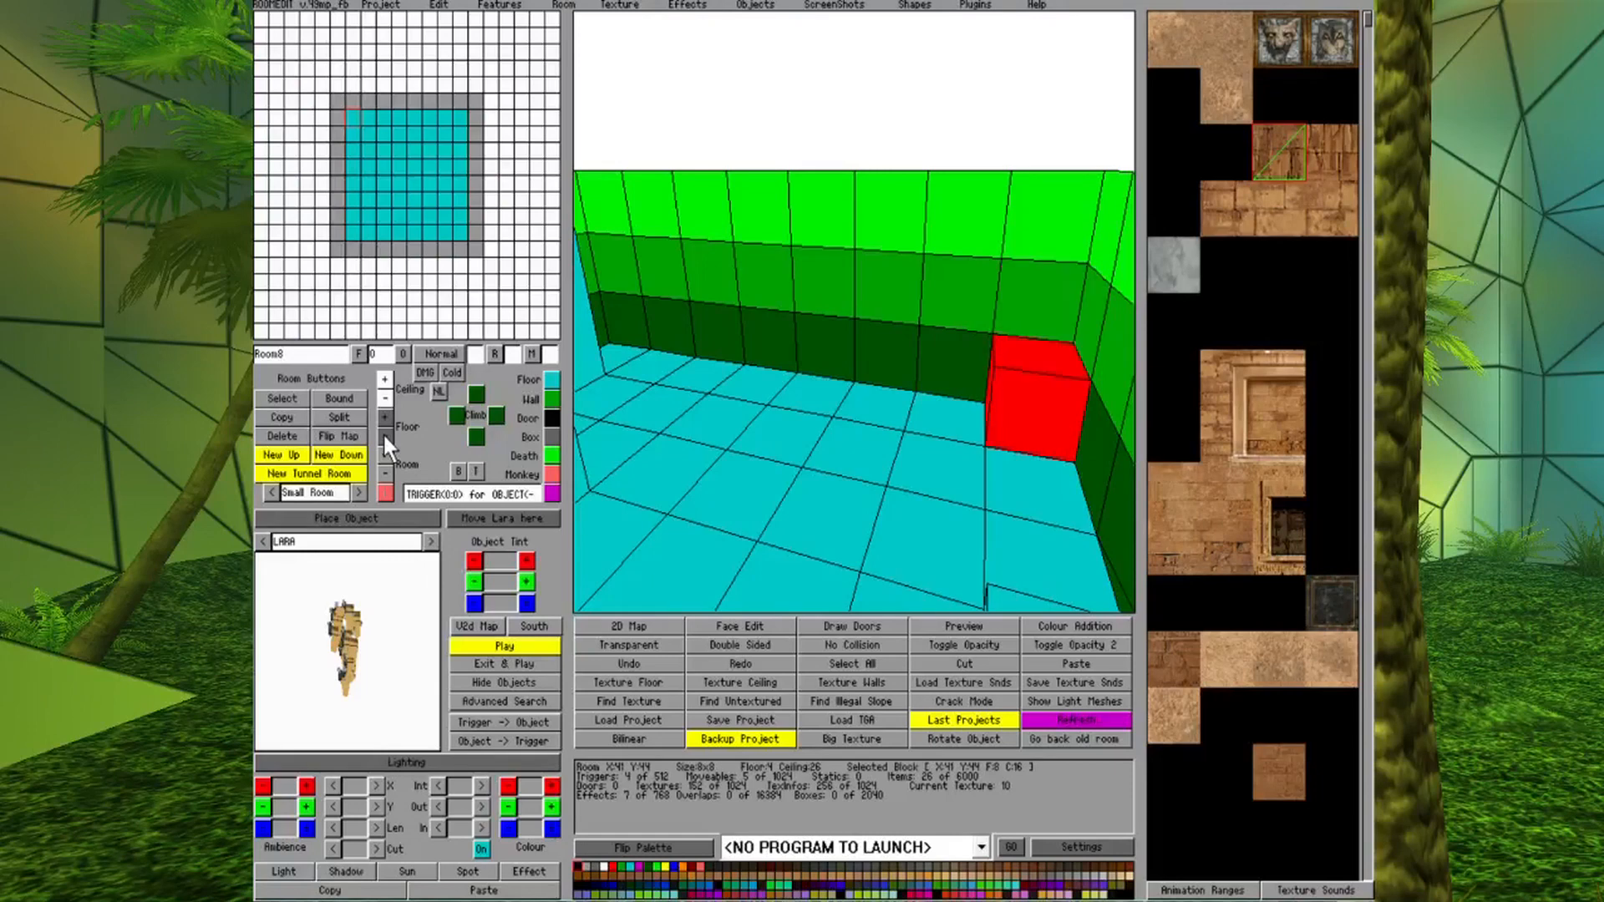
{"action": "left_click", "coordinate": [385, 436]}
{"action": "left_click", "coordinate": [384, 436]}
{"action": "left_click", "coordinate": [384, 435]}
{"action": "left_click", "coordinate": [384, 436]}
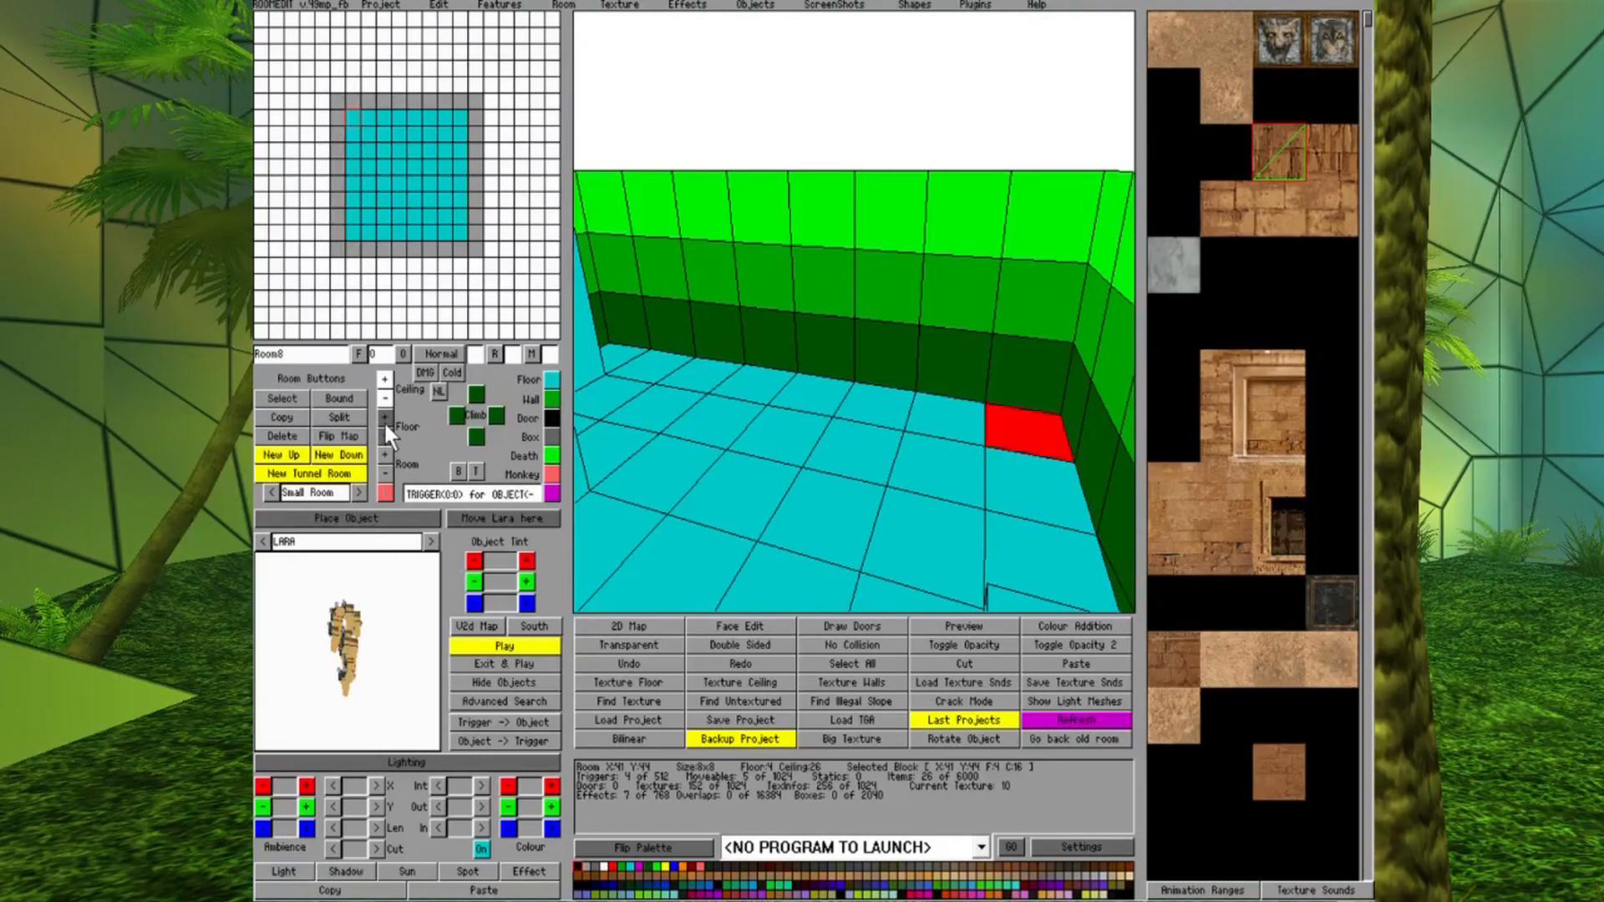
Raise the floor of corner block X41 Y44 to 11 one click at a time.
{"action": "left_click", "coordinate": [384, 418]}
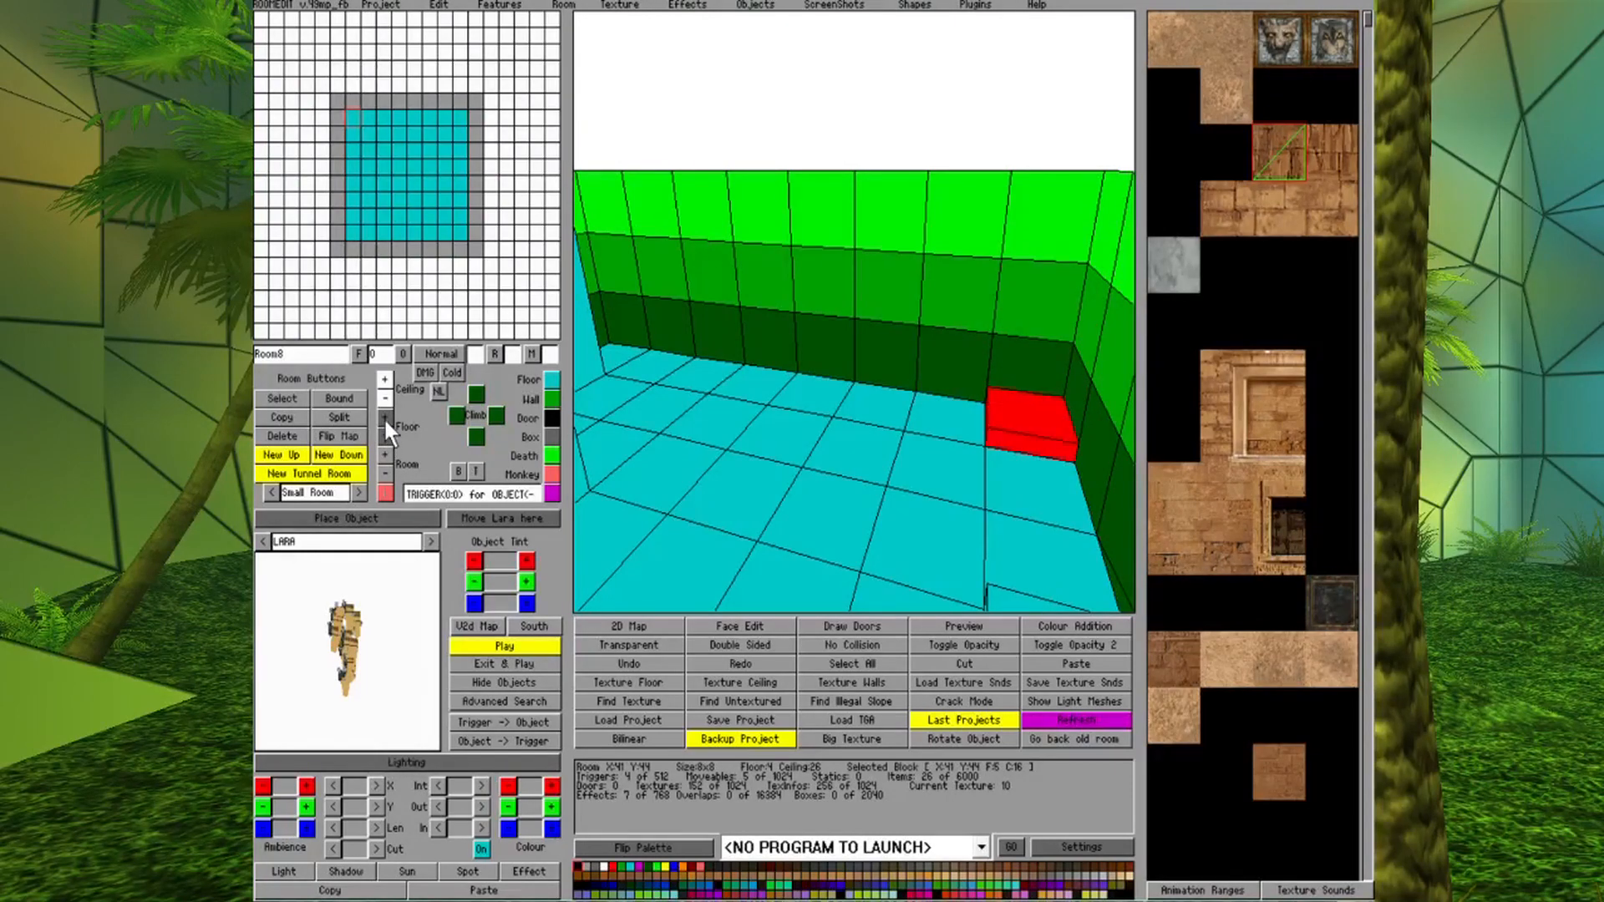
{"action": "left_click", "coordinate": [384, 418]}
{"action": "left_click", "coordinate": [385, 418]}
{"action": "left_click", "coordinate": [385, 418]}
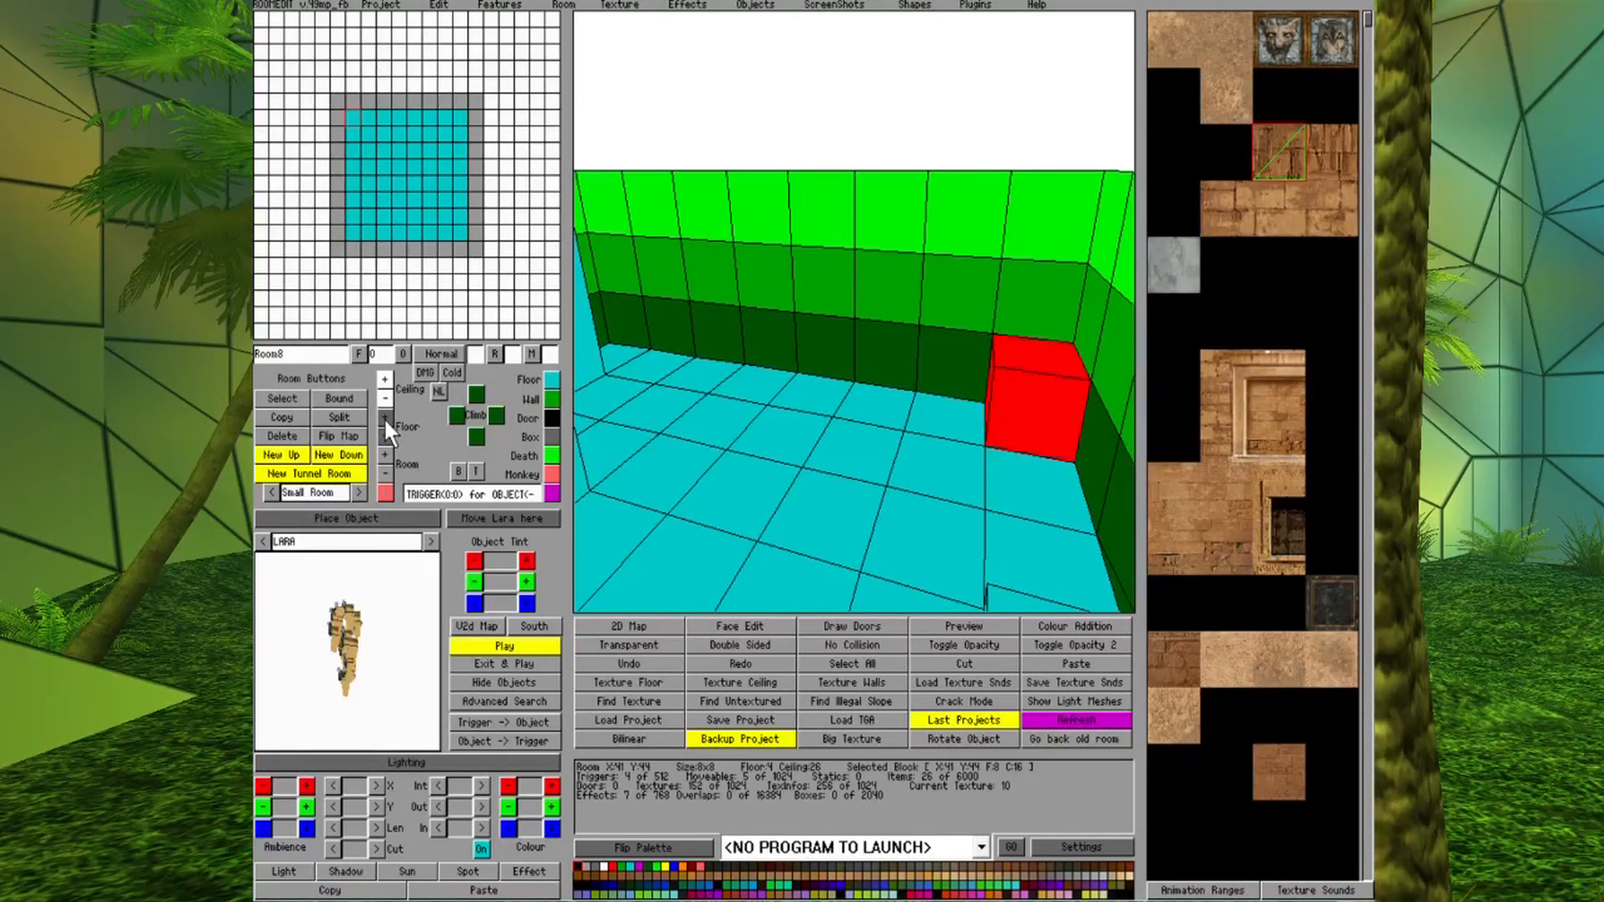
{"action": "left_click", "coordinate": [385, 417]}
{"action": "left_click", "coordinate": [384, 418]}
{"action": "left_click", "coordinate": [385, 418]}
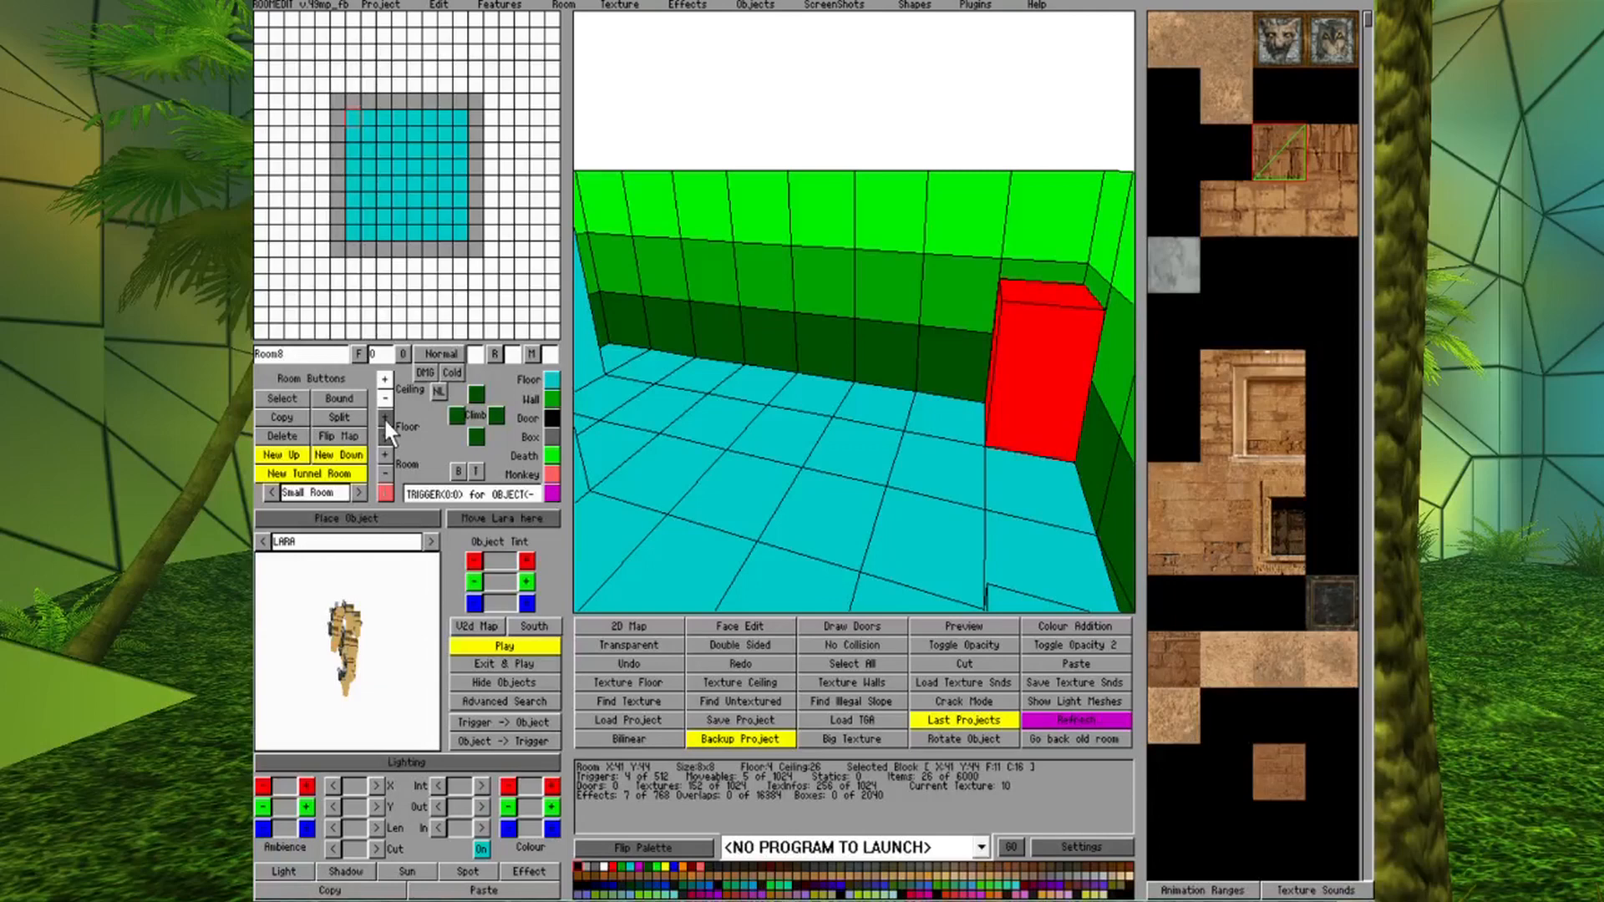
Lower corner block X41 Y44 to floor 3 in two four-click increments and bring it back up one click.
{"action": "key", "text": "Right"}
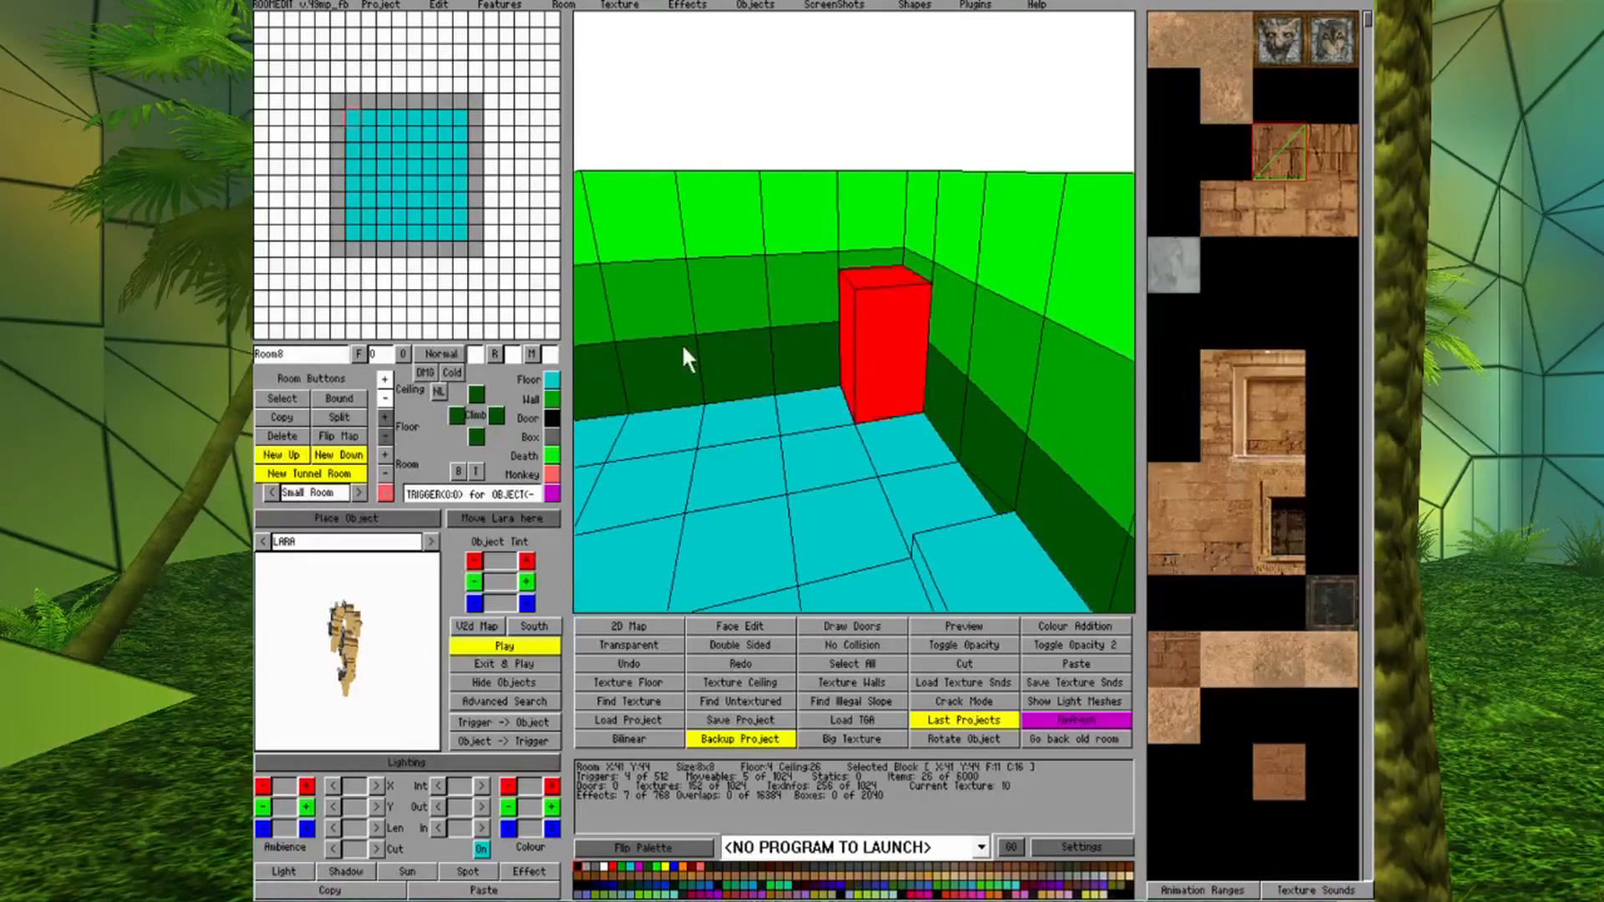
{"action": "right_click_drag", "start_coordinate": [683, 345], "coordinate": [729, 324]}
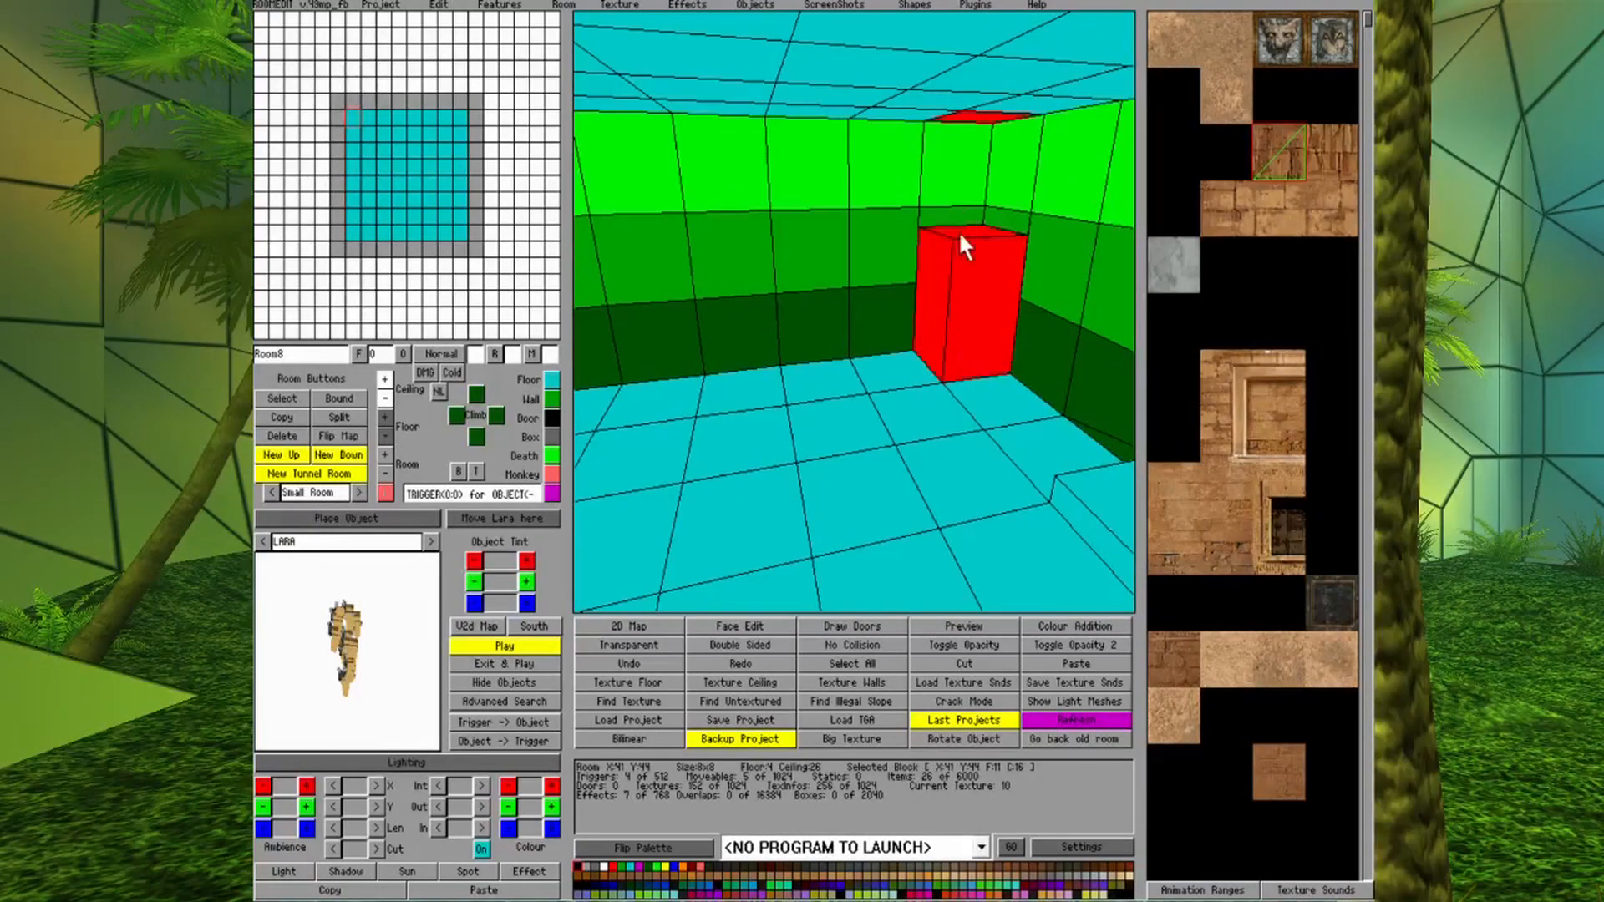
{"action": "left_click", "coordinate": [384, 436]}
{"action": "left_click", "coordinate": [384, 436]}
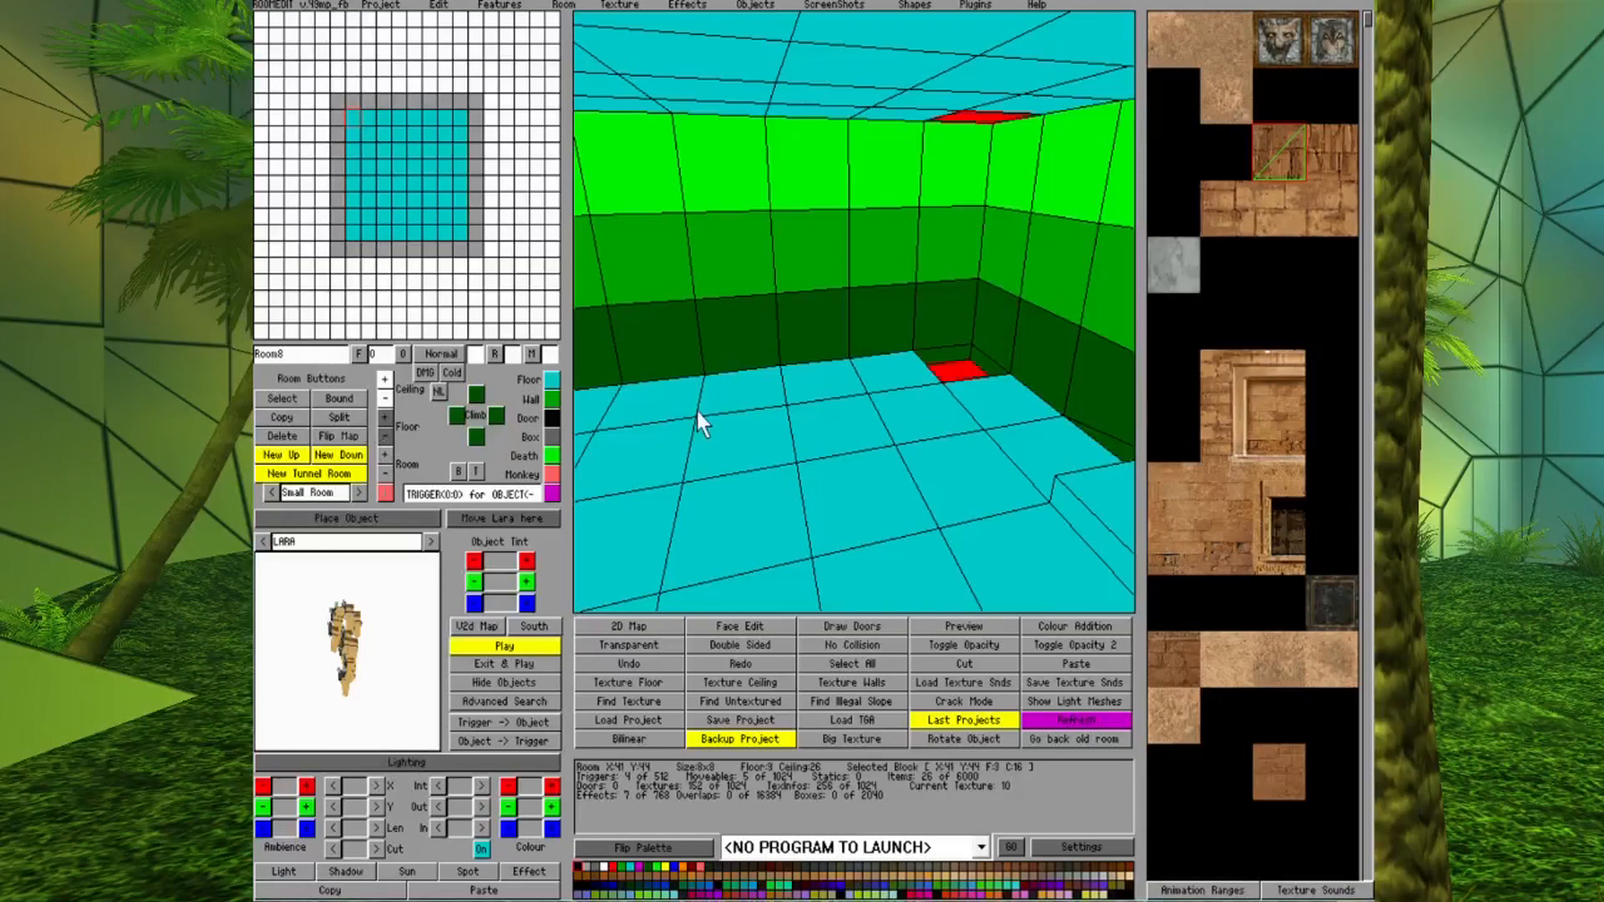
{"action": "left_click", "coordinate": [380, 417]}
Tilt a two-by-two group of blocks in the middle of the floor and raise its far pair to form one continuous slope.
{"action": "left_click", "coordinate": [840, 468]}
{"action": "key", "text": "Page_Down"}
{"action": "key", "text": "Up"}
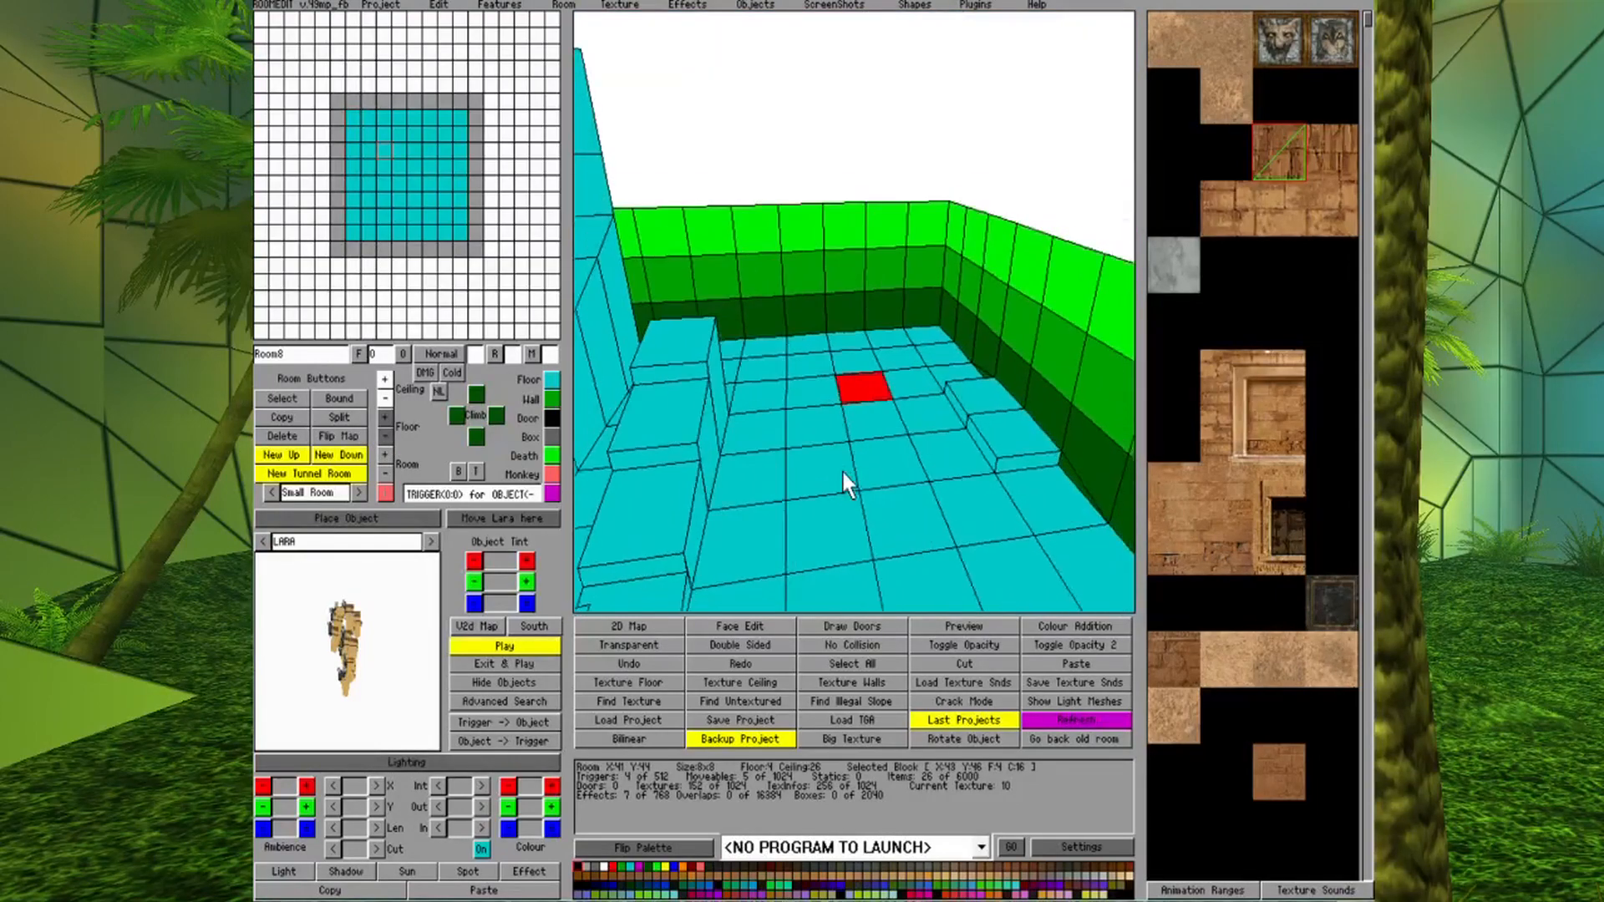
{"action": "key", "text": "Up"}
{"action": "right_click_drag", "start_coordinate": [744, 453], "coordinate": [939, 377]}
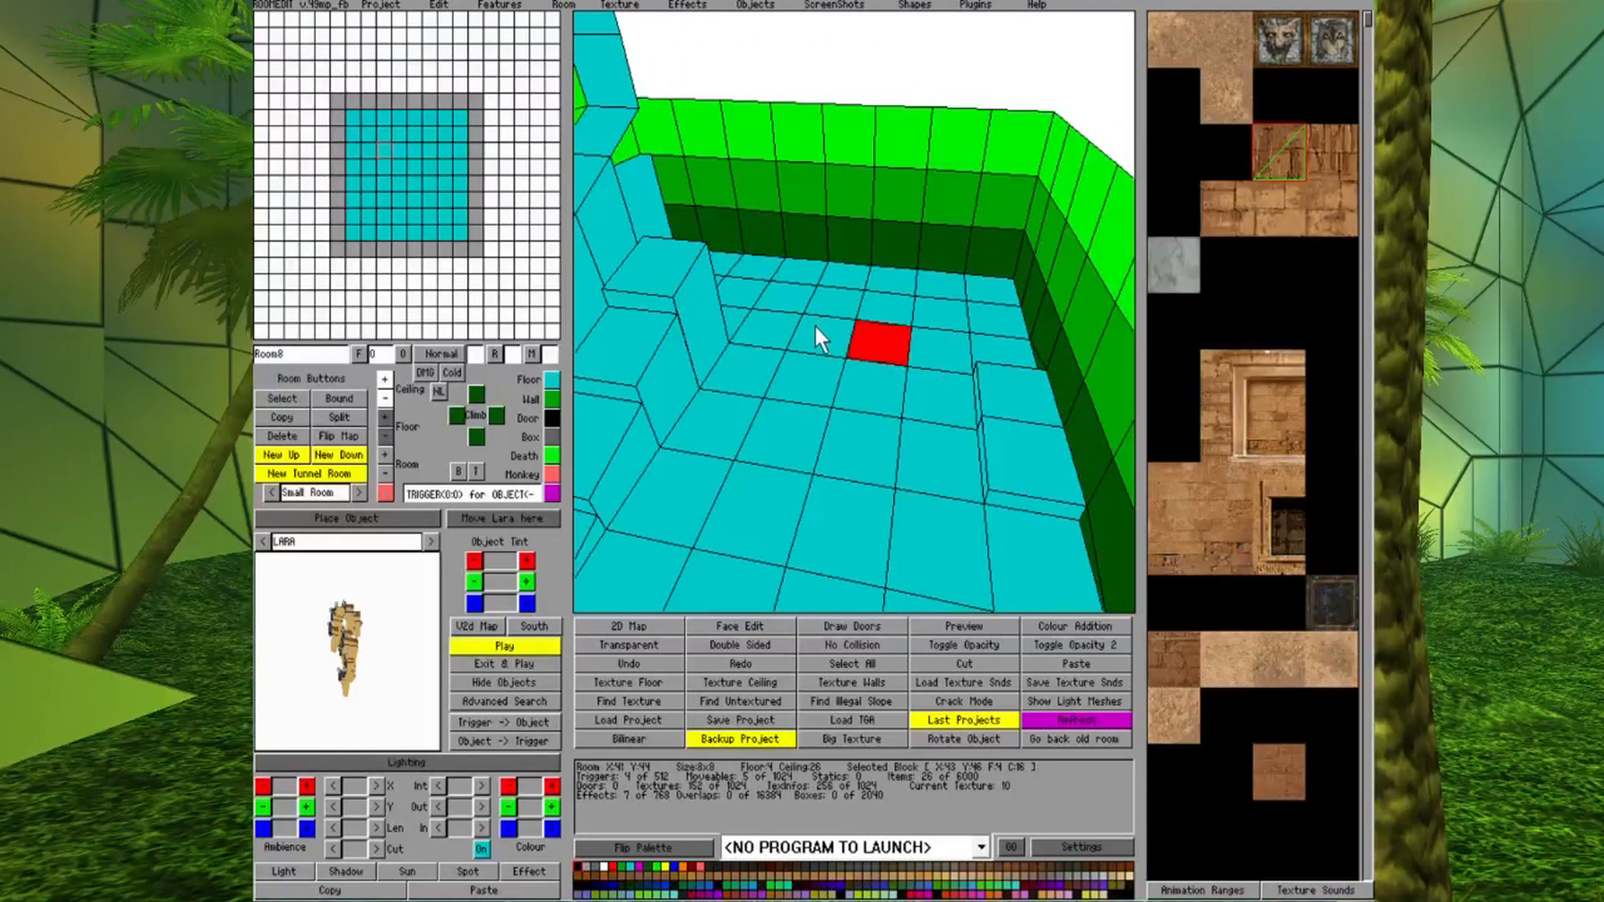
{"action": "left_click_drag", "start_coordinate": [815, 328], "coordinate": [895, 404]}
{"action": "left_click", "coordinate": [836, 339]}
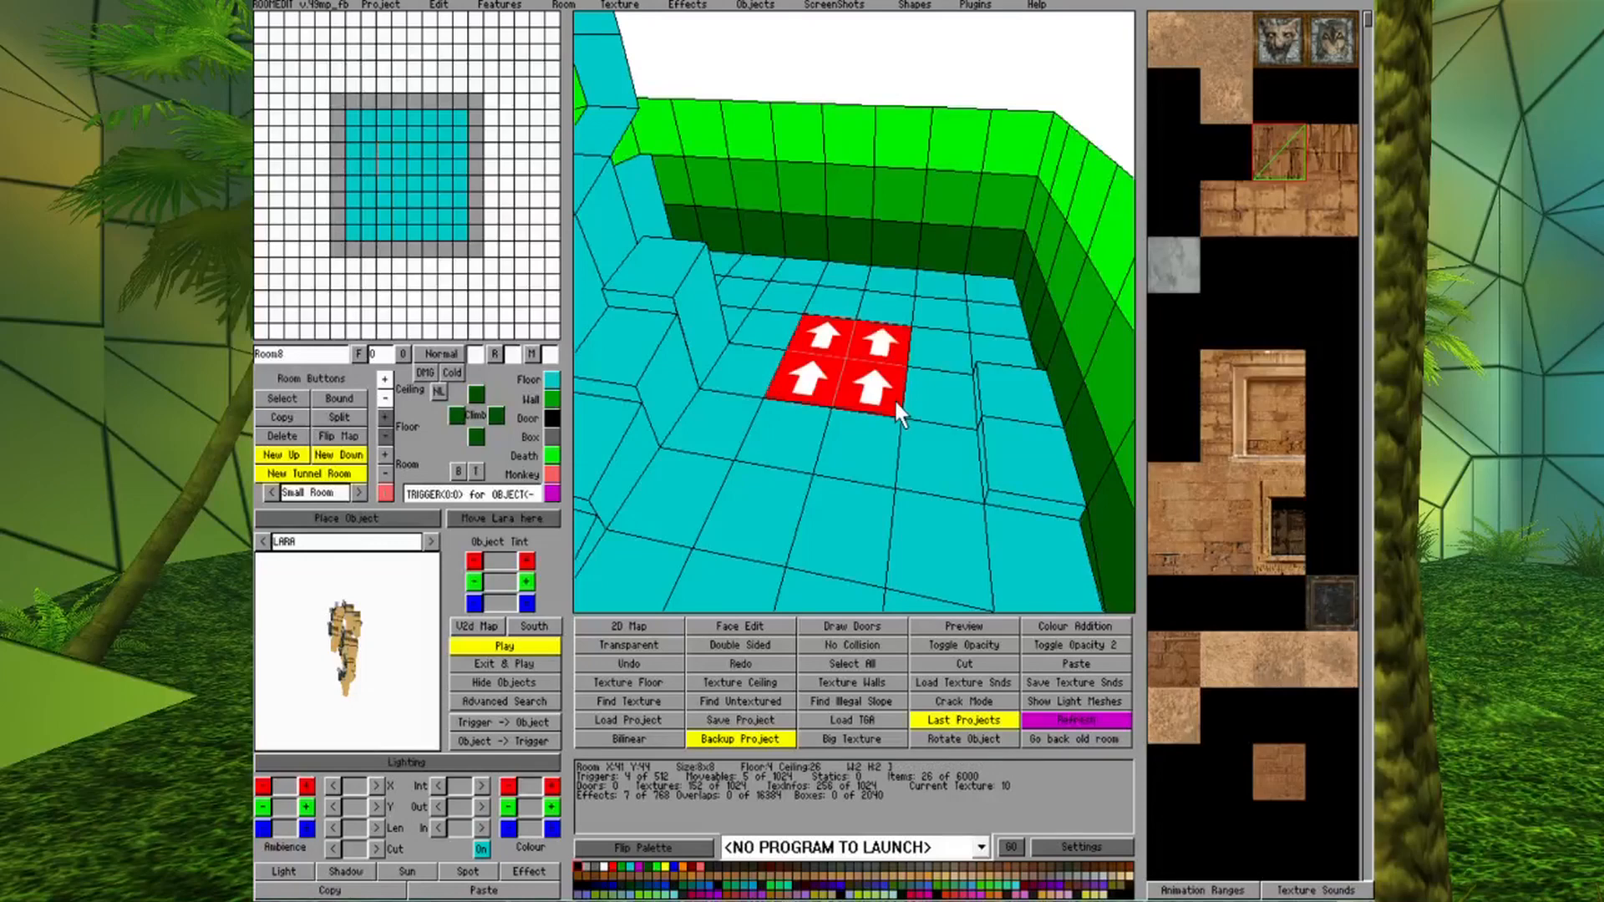
{"action": "left_click", "coordinate": [385, 417]}
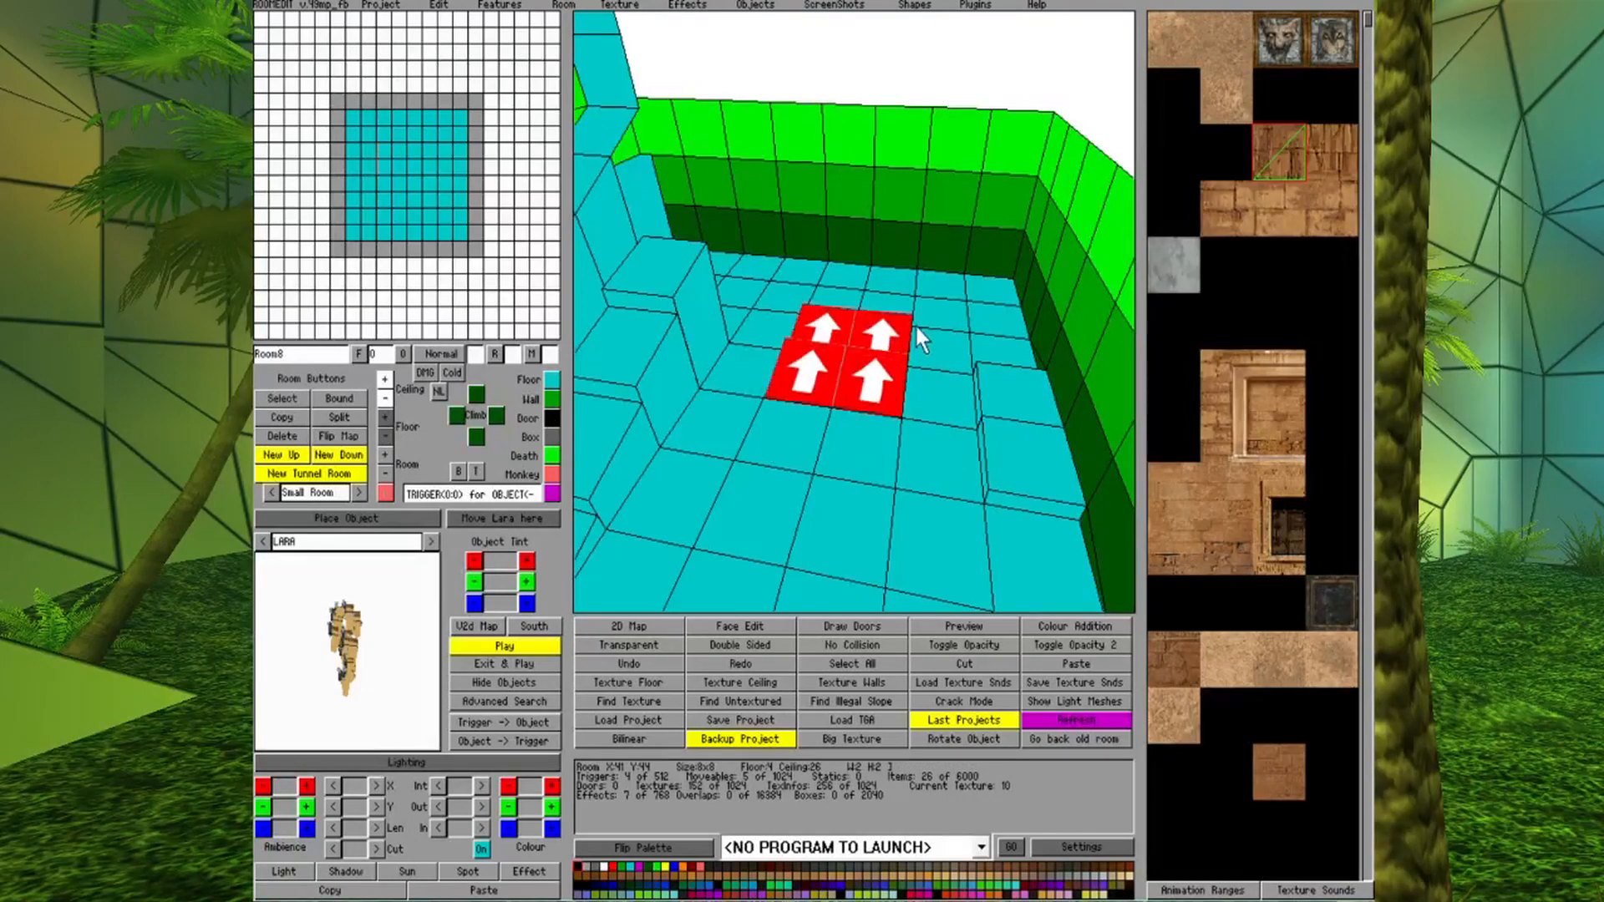
{"action": "left_click_drag", "start_coordinate": [886, 329], "coordinate": [836, 324]}
{"action": "left_click", "coordinate": [385, 414]}
Select floor block X45 Y48 and inspect the new two-by-two slope from closer angles.
{"action": "left_click", "coordinate": [724, 413]}
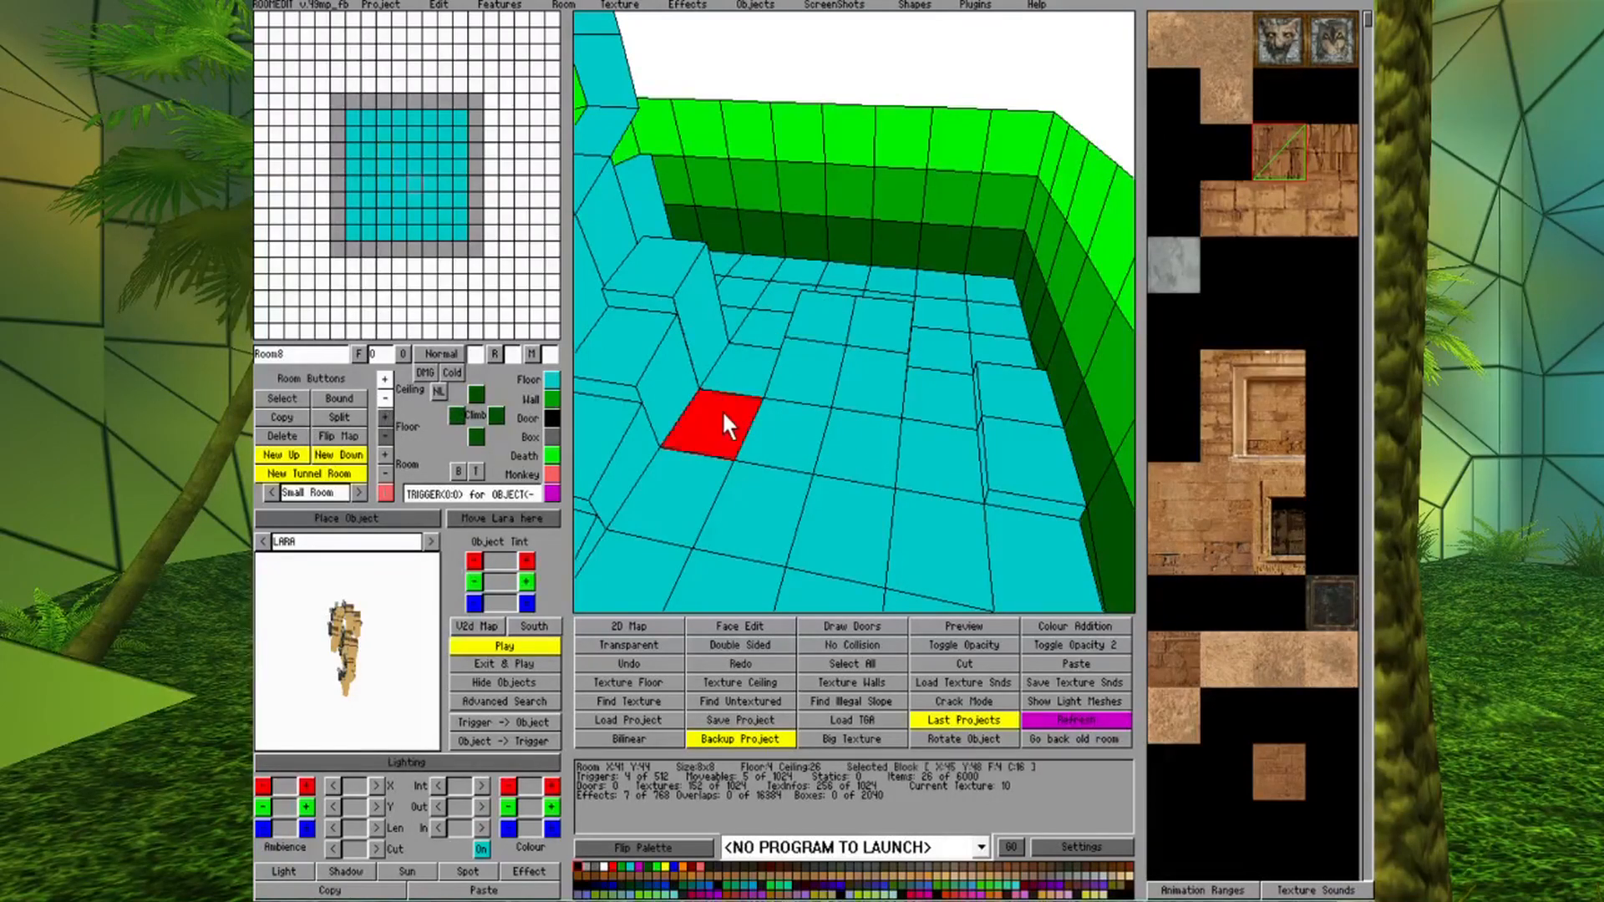
{"action": "key", "text": "Left"}
{"action": "key", "text": "Right"}
{"action": "key", "text": "Home"}
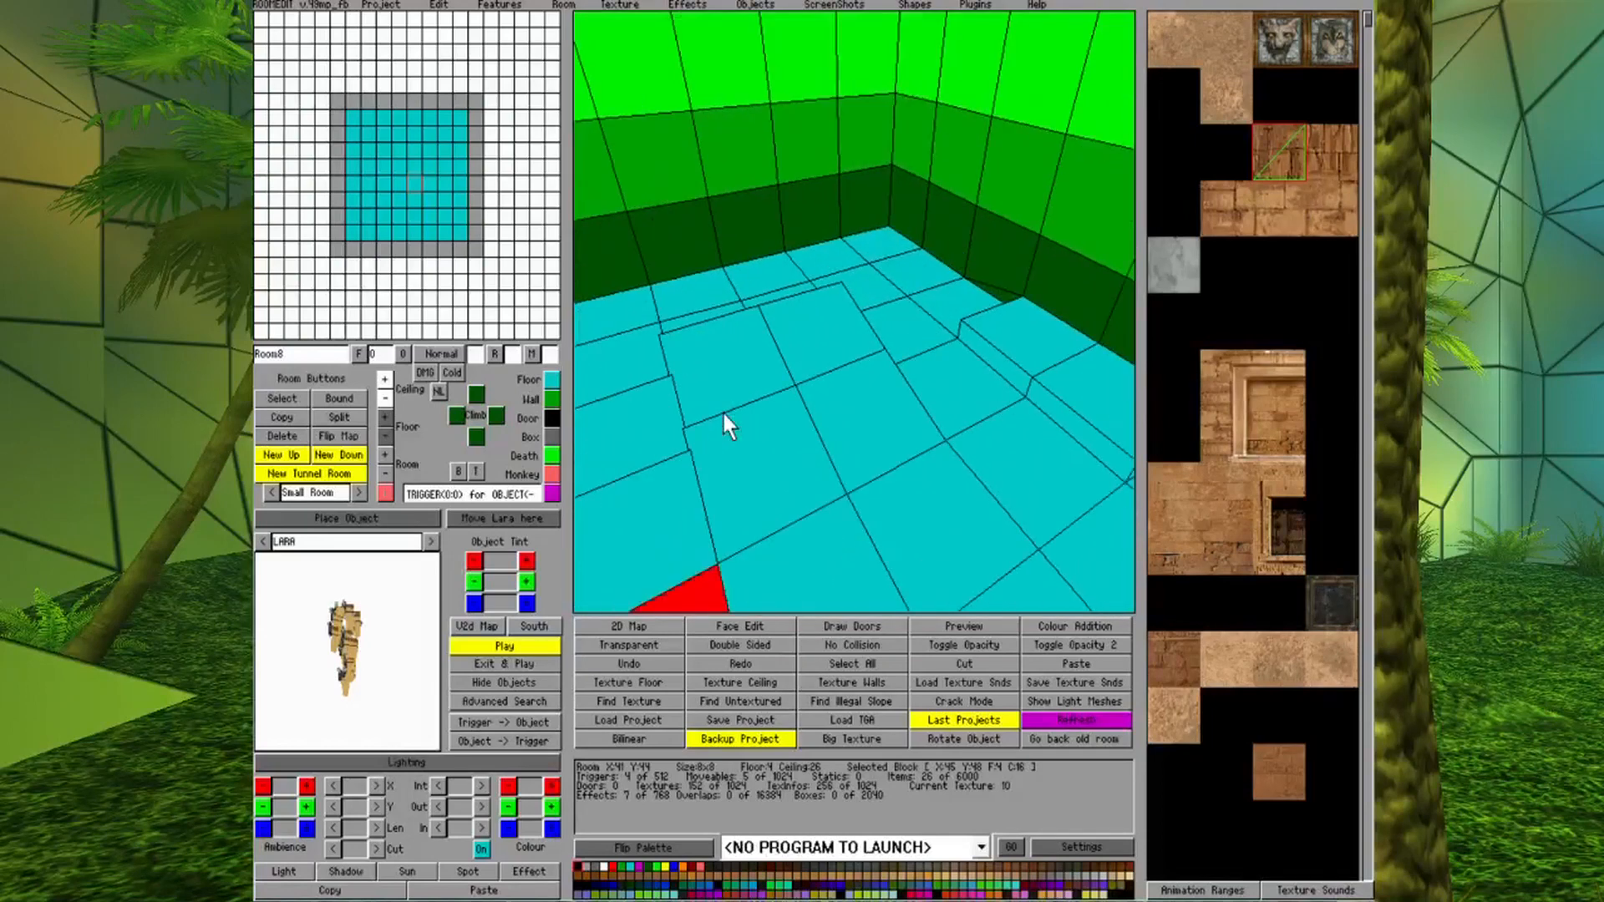
{"action": "key", "text": "Up"}
{"action": "key", "text": "Left"}
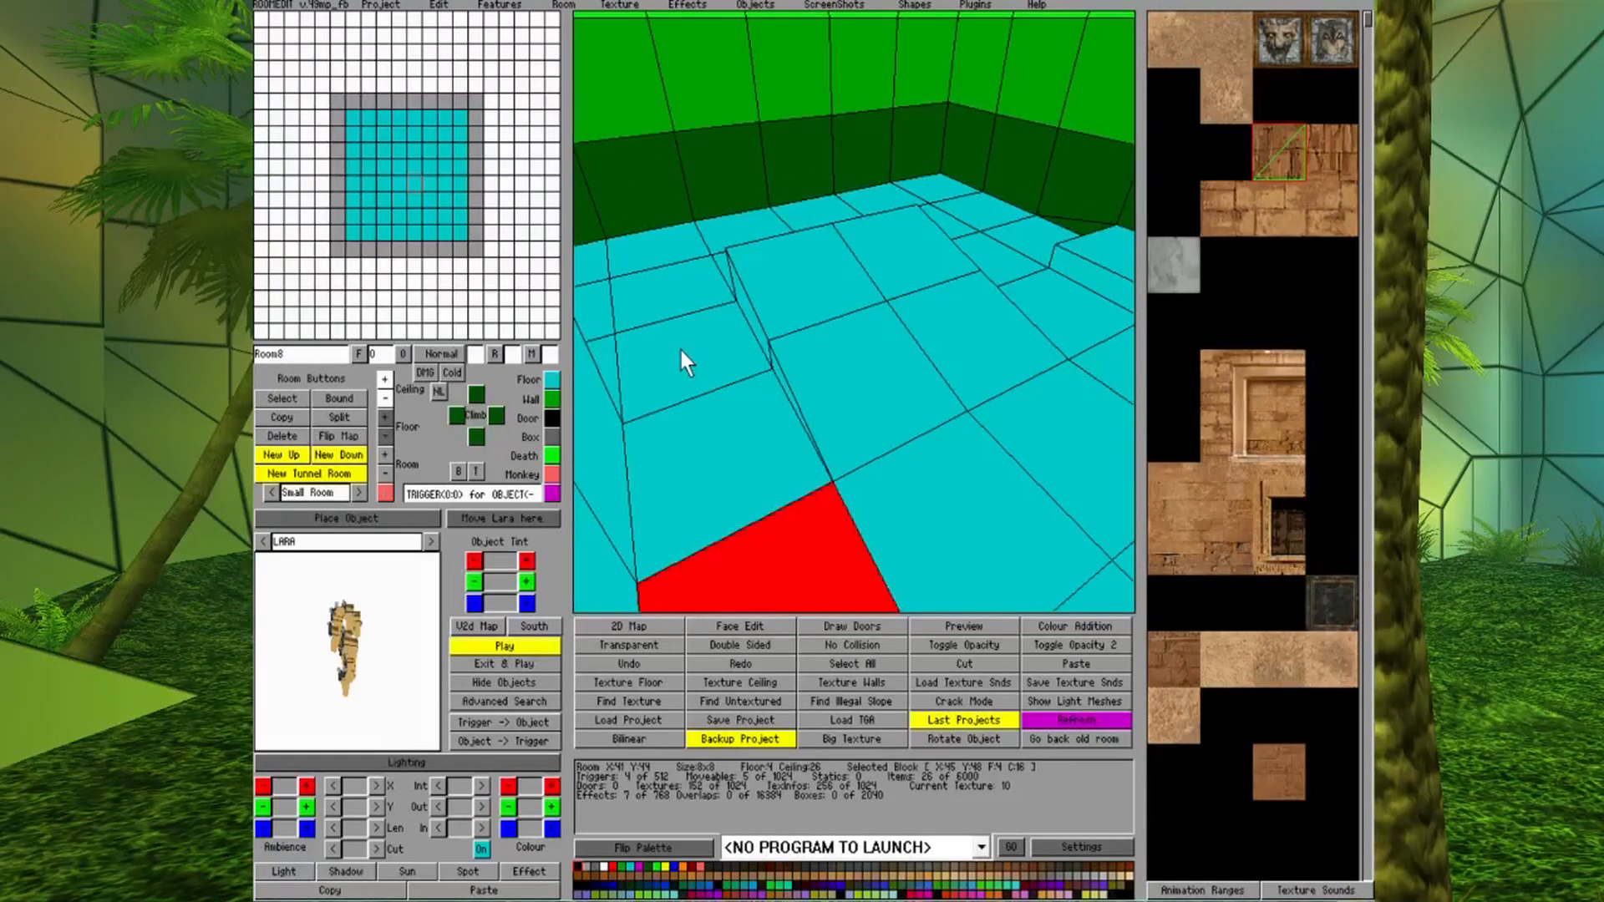
Raise the same far corner of each of the four blocks in the two-by-two slope by one click.
{"action": "left_click", "coordinate": [874, 363]}
{"action": "left_click_drag", "start_coordinate": [838, 299], "coordinate": [934, 312]}
{"action": "left_click", "coordinate": [933, 326]}
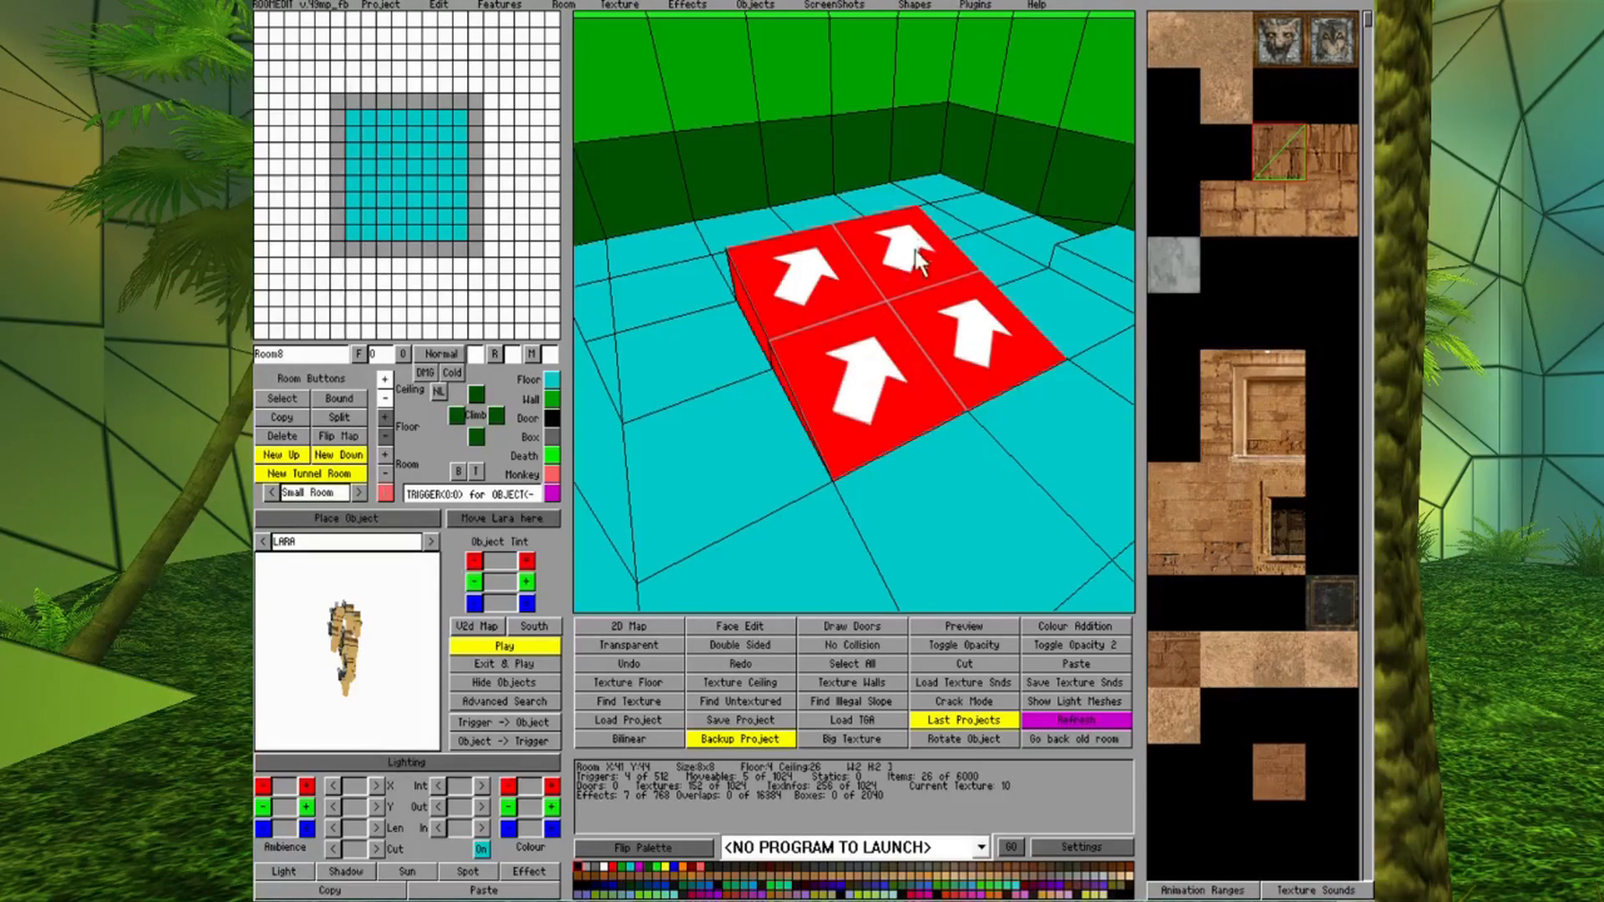
{"action": "left_click", "coordinate": [384, 417]}
{"action": "left_click", "coordinate": [1021, 476]}
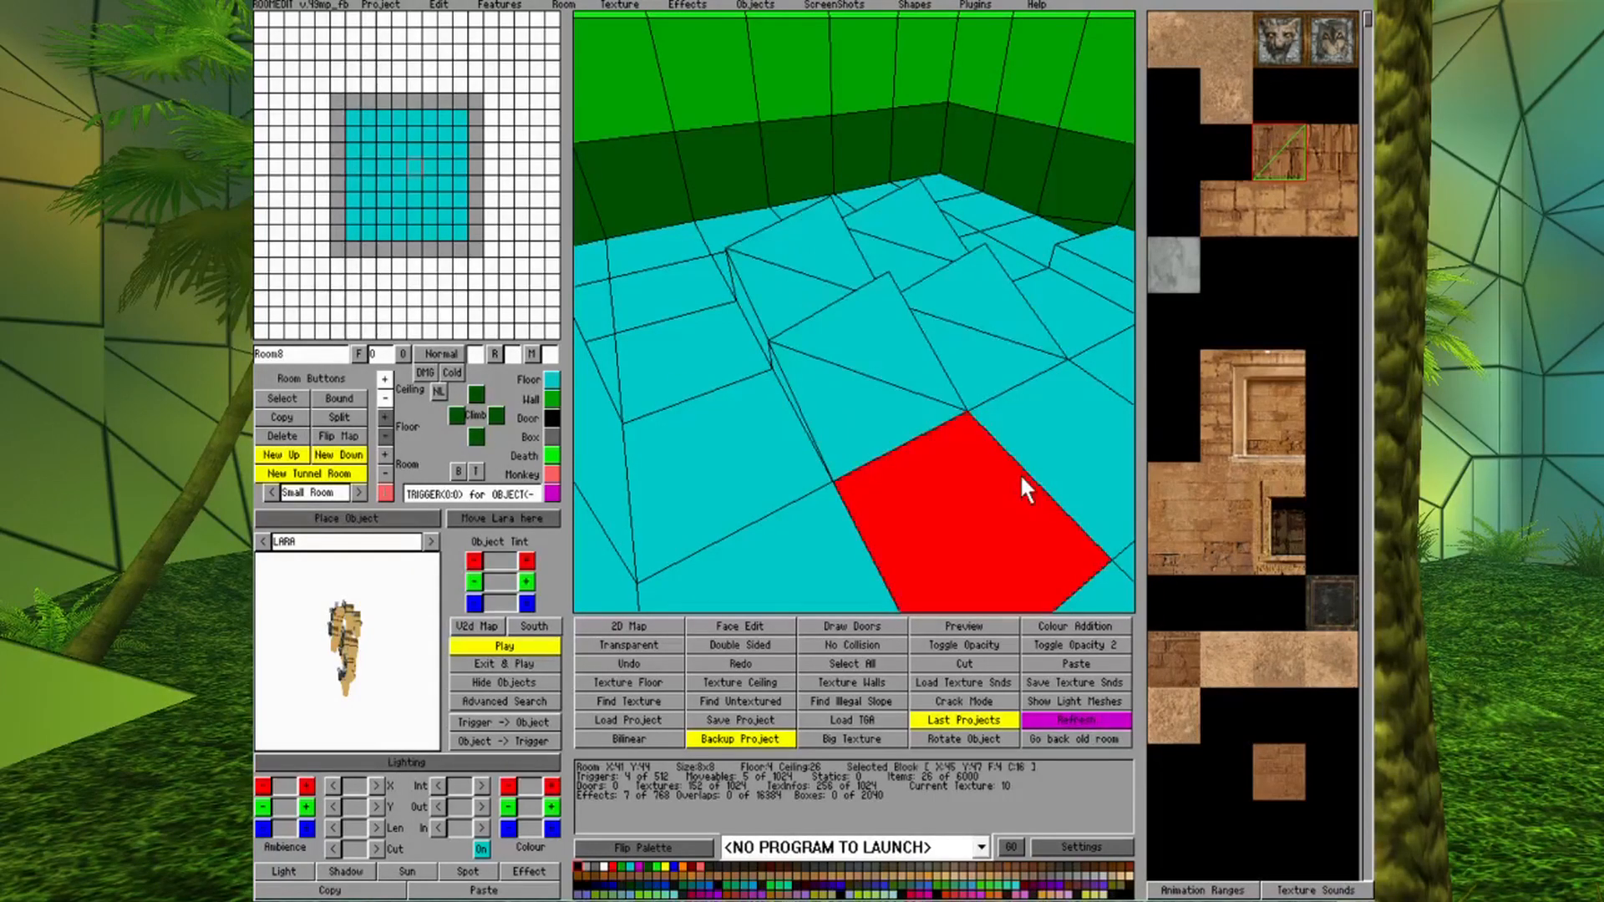
{"action": "key", "text": "Right"}
{"action": "key", "text": "Right"}
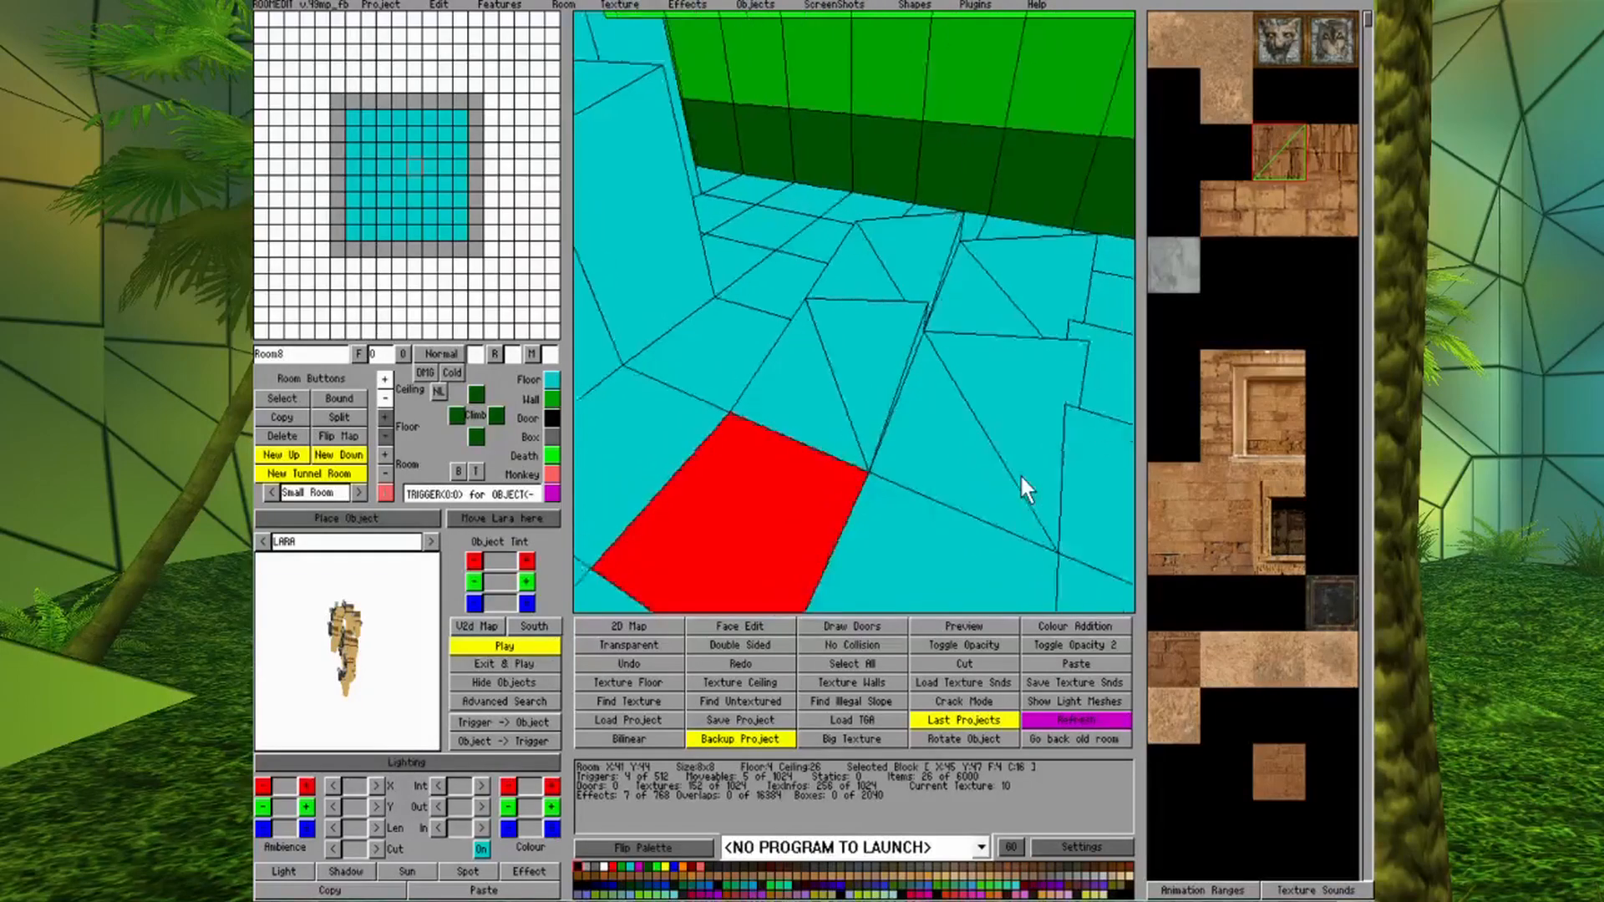
Try raising the slope's far corner block X43 Y46 to floor 6 and lower it again by one click.
{"action": "left_click", "coordinate": [908, 237]}
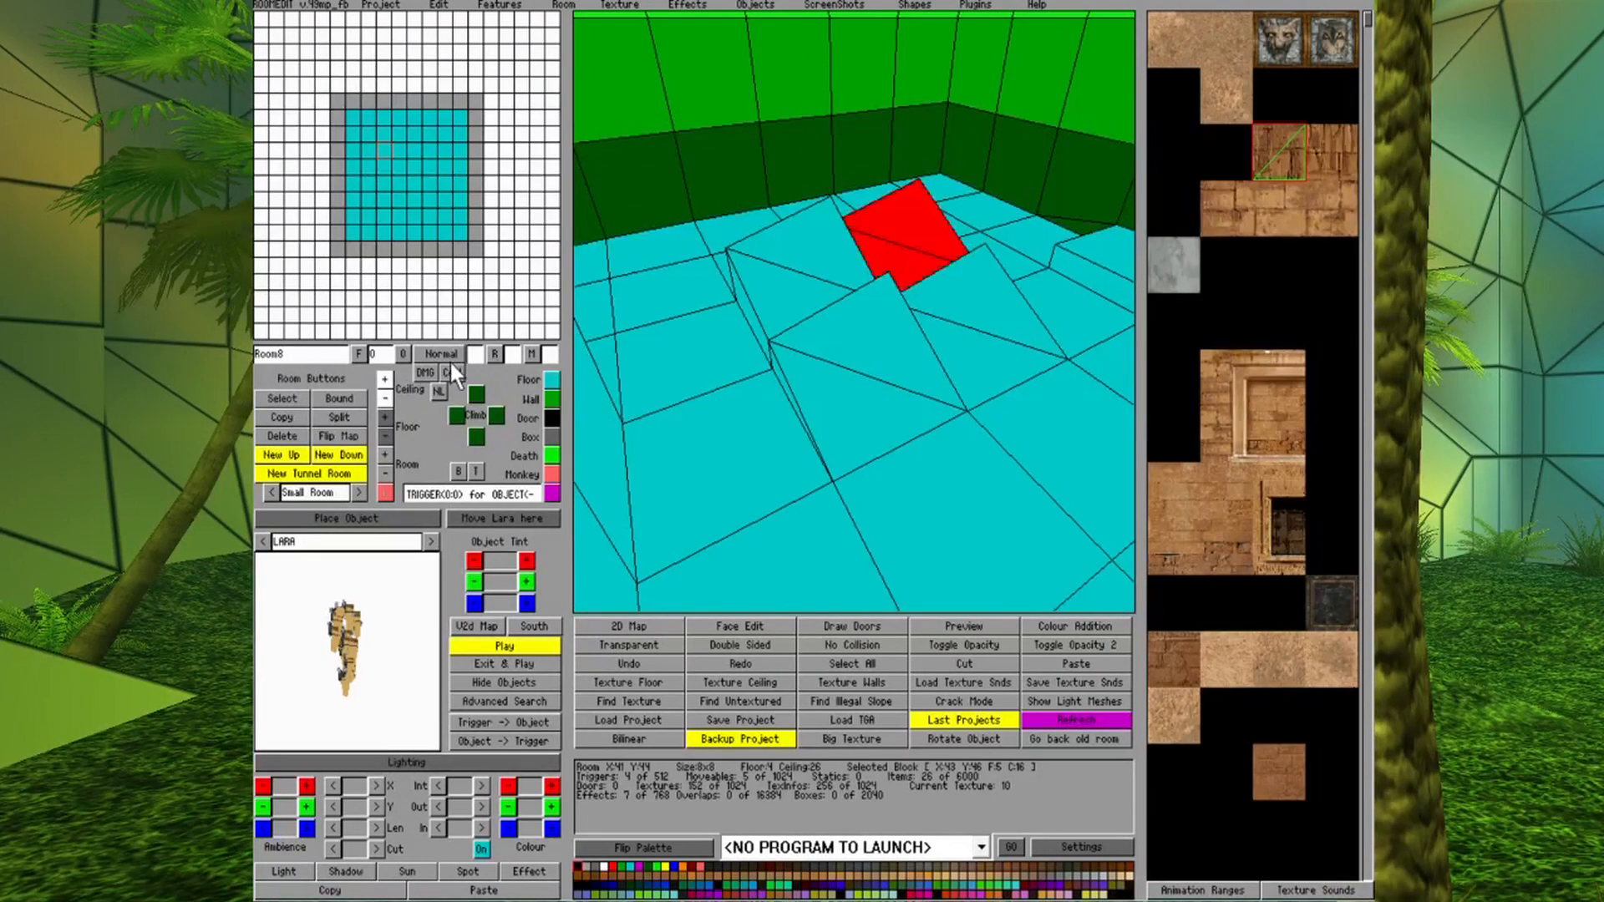
{"action": "left_click", "coordinate": [384, 417]}
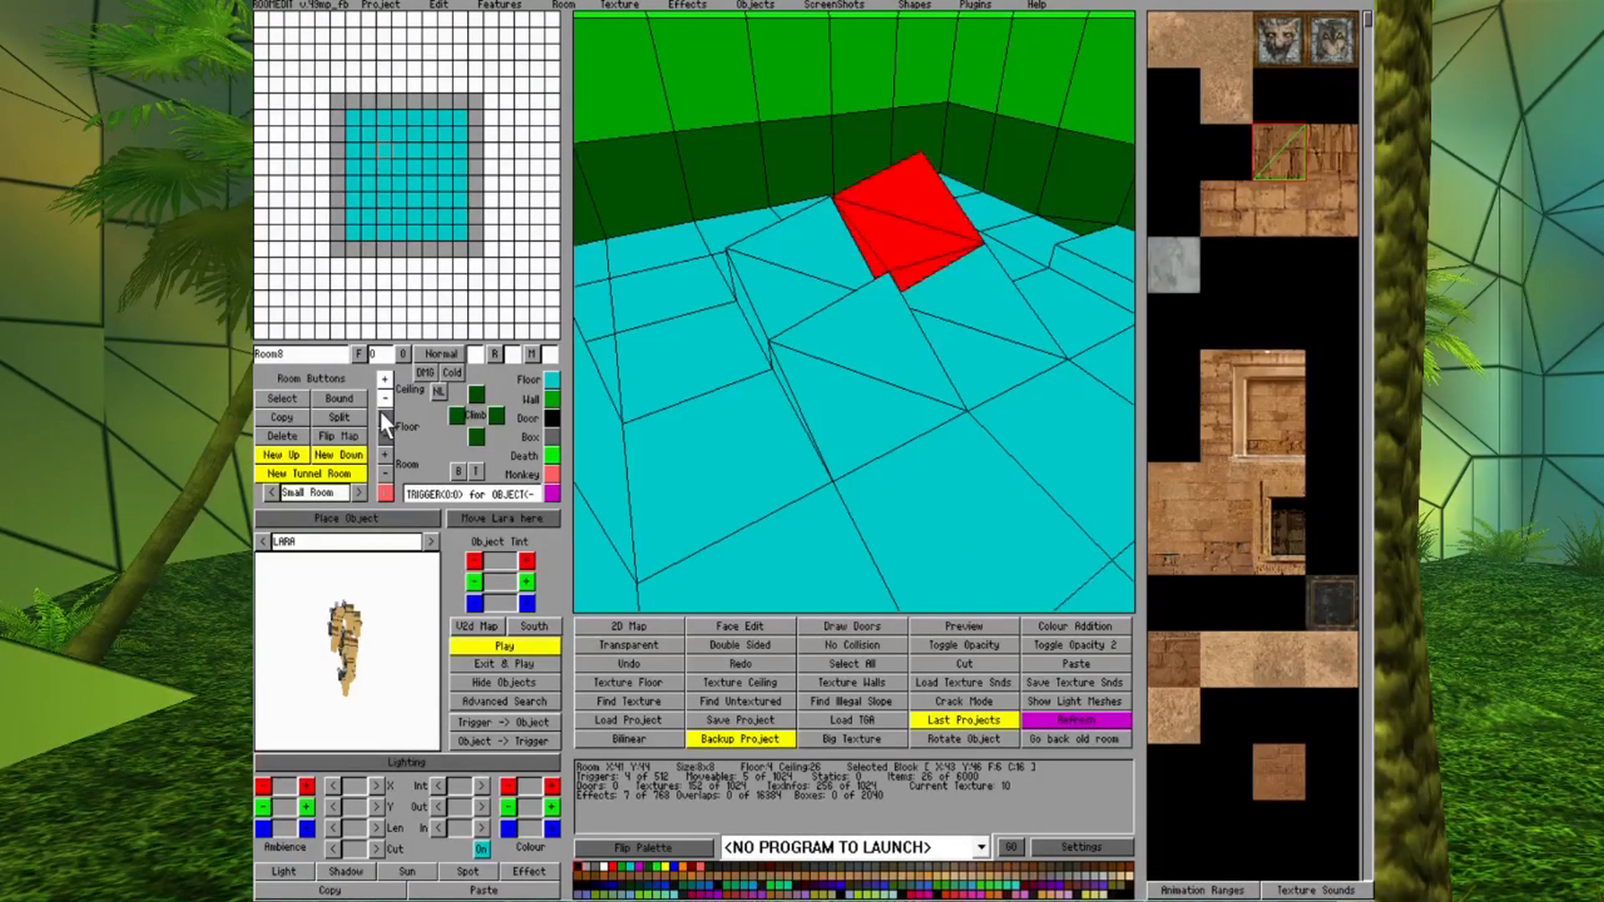
{"action": "left_click", "coordinate": [920, 415]}
{"action": "key", "text": "Right"}
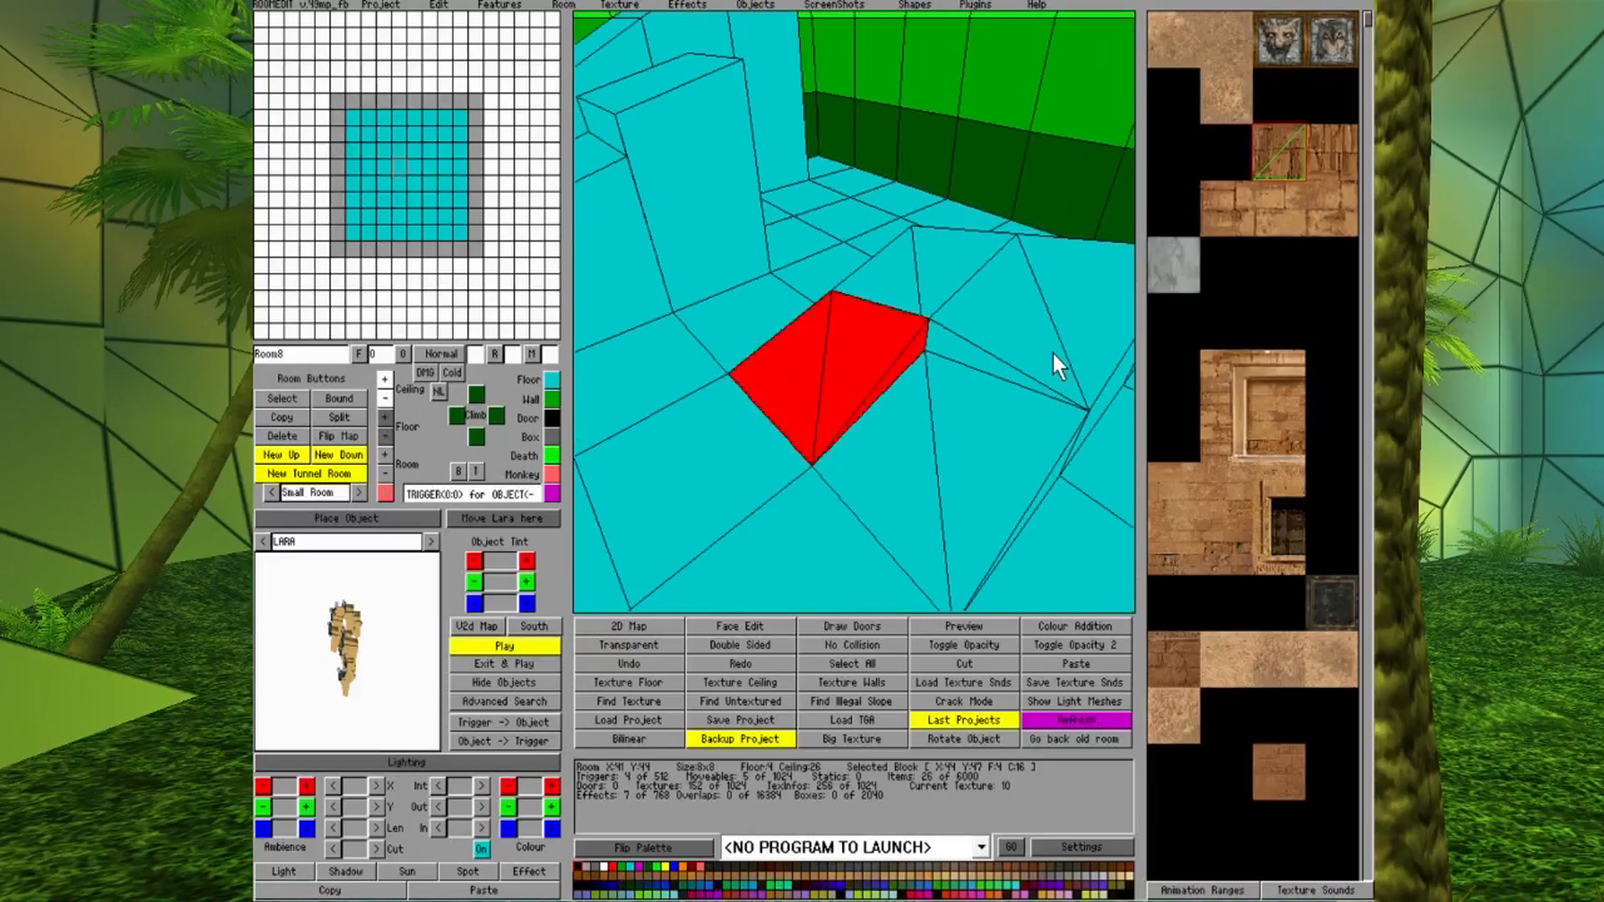
{"action": "left_click", "coordinate": [899, 246]}
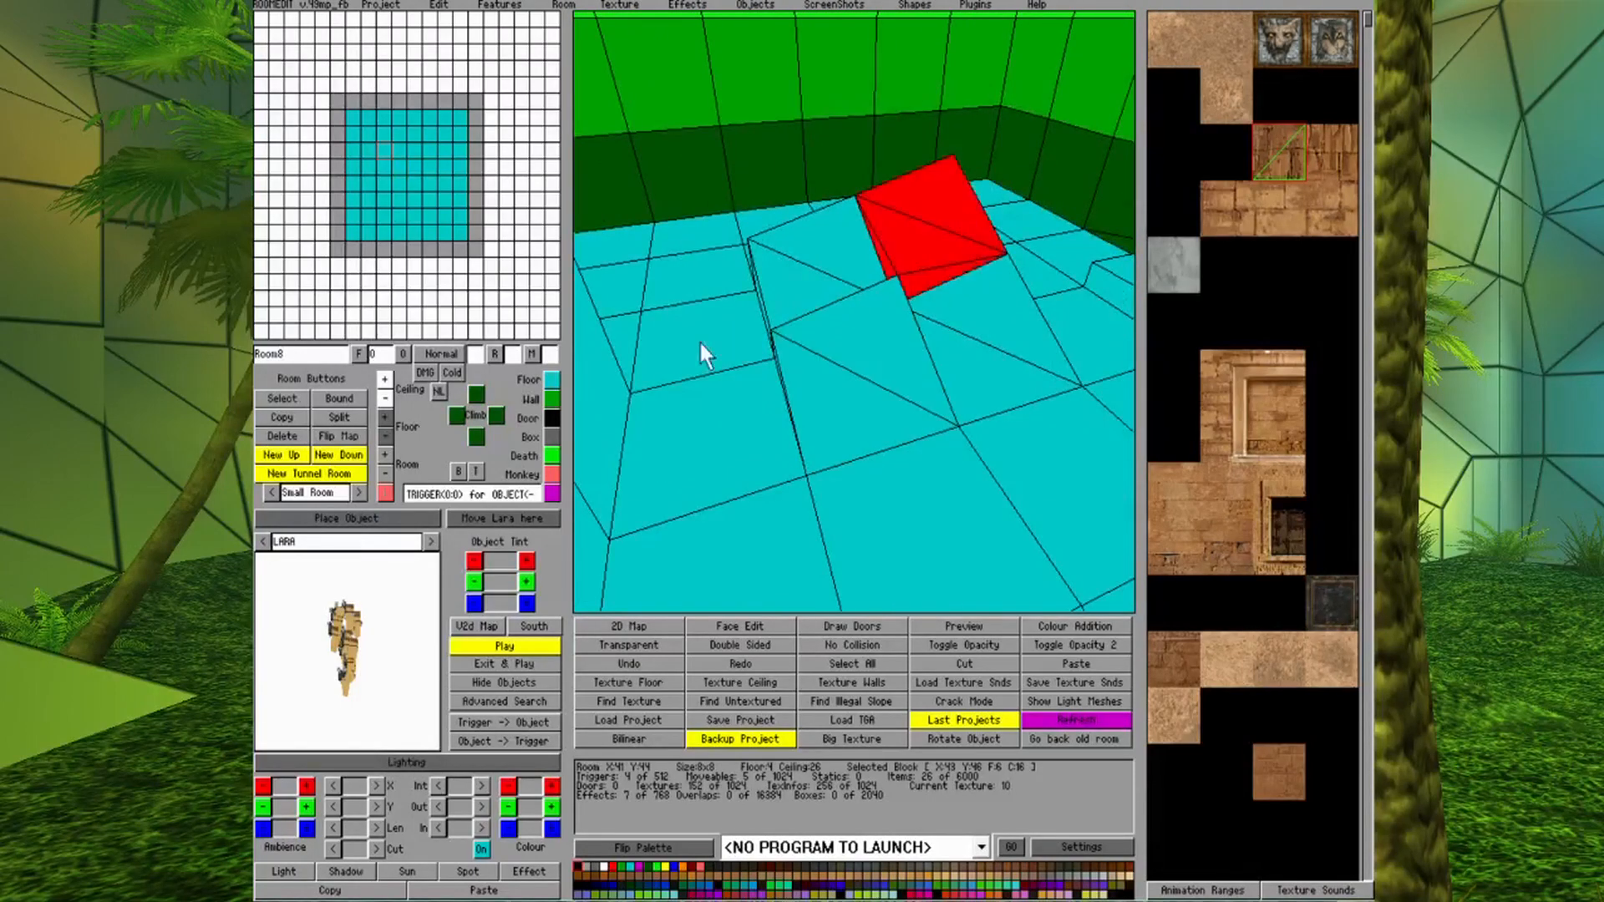
{"action": "left_click", "coordinate": [387, 433]}
Target the opposite, near corner of all four blocks in the two-by-two slope and lower it by one click.
{"action": "left_click_drag", "start_coordinate": [869, 383], "coordinate": [844, 268]}
{"action": "left_click", "coordinate": [846, 271]}
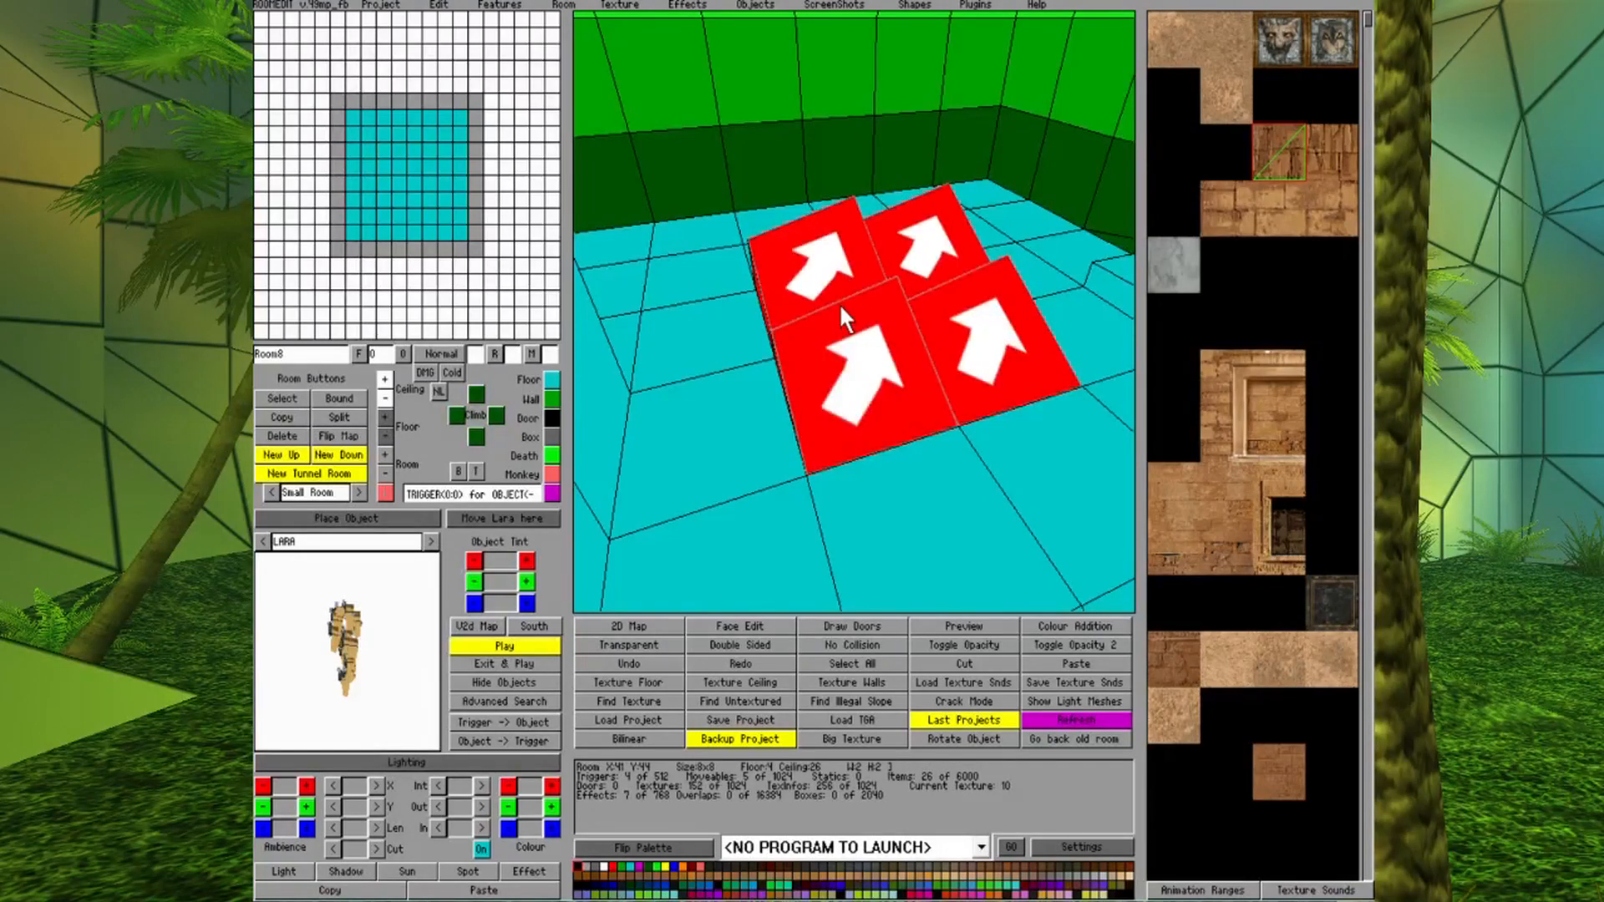
{"action": "left_click", "coordinate": [836, 264]}
{"action": "left_click", "coordinate": [838, 268]}
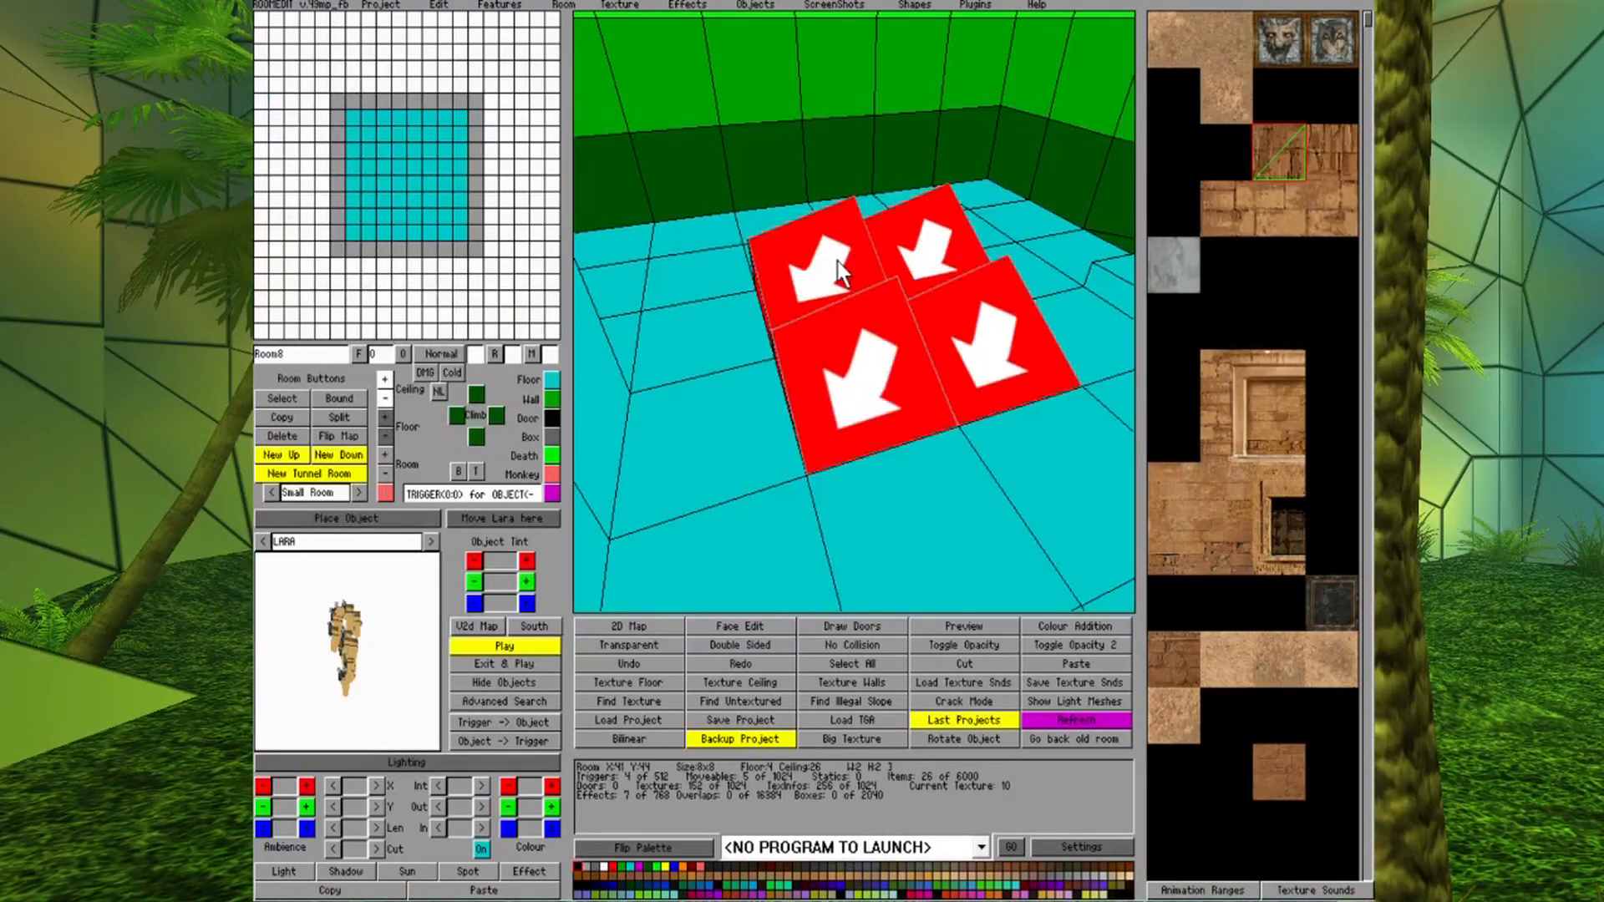
{"action": "left_click", "coordinate": [384, 436]}
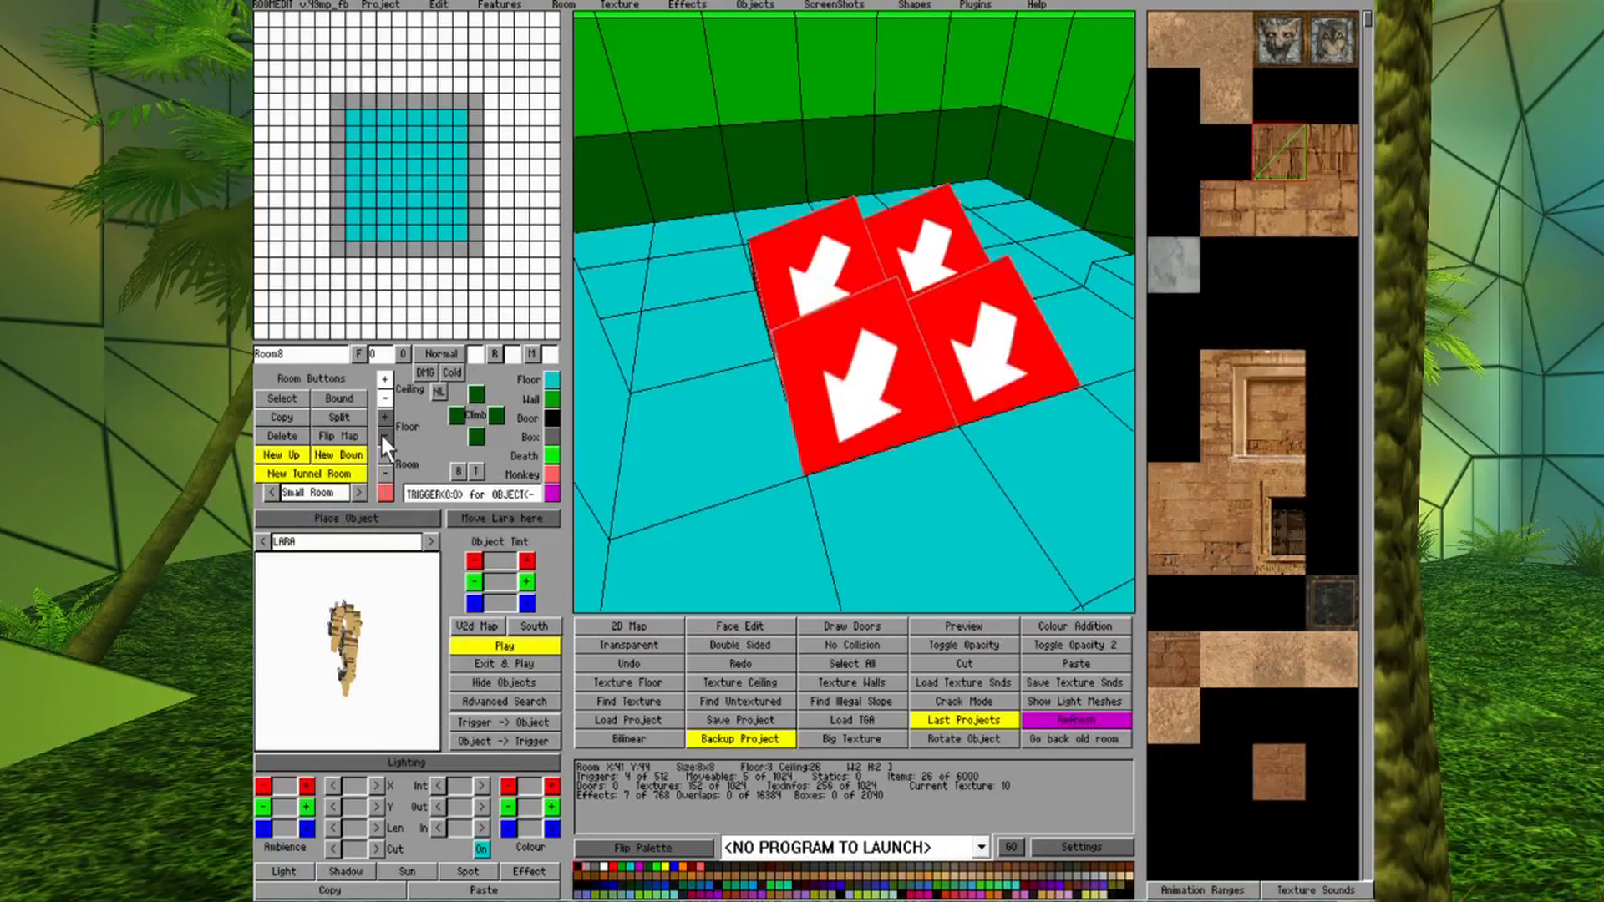
{"action": "left_click", "coordinate": [992, 477]}
Raise the slope's far corner block by one click and lower near corner block X44 Y47 by one click.
{"action": "left_click", "coordinate": [927, 226]}
{"action": "left_click", "coordinate": [384, 415]}
{"action": "left_click", "coordinate": [875, 413]}
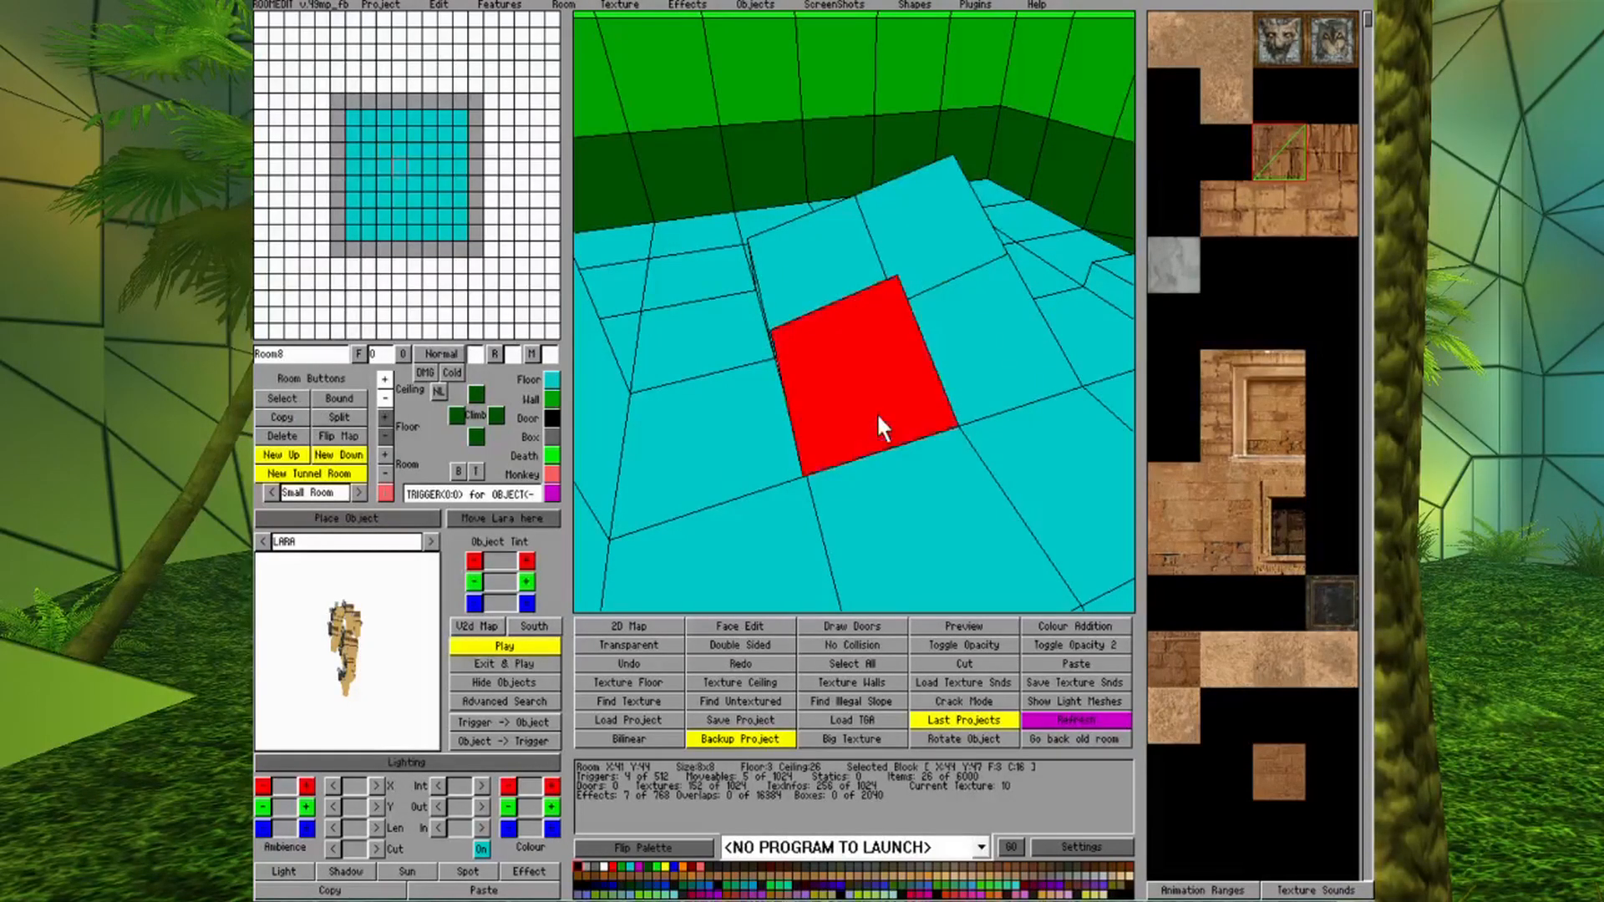
{"action": "left_click", "coordinate": [385, 435]}
Raise the entire two-by-two slope by one click.
{"action": "left_click_drag", "start_coordinate": [868, 224], "coordinate": [952, 311]}
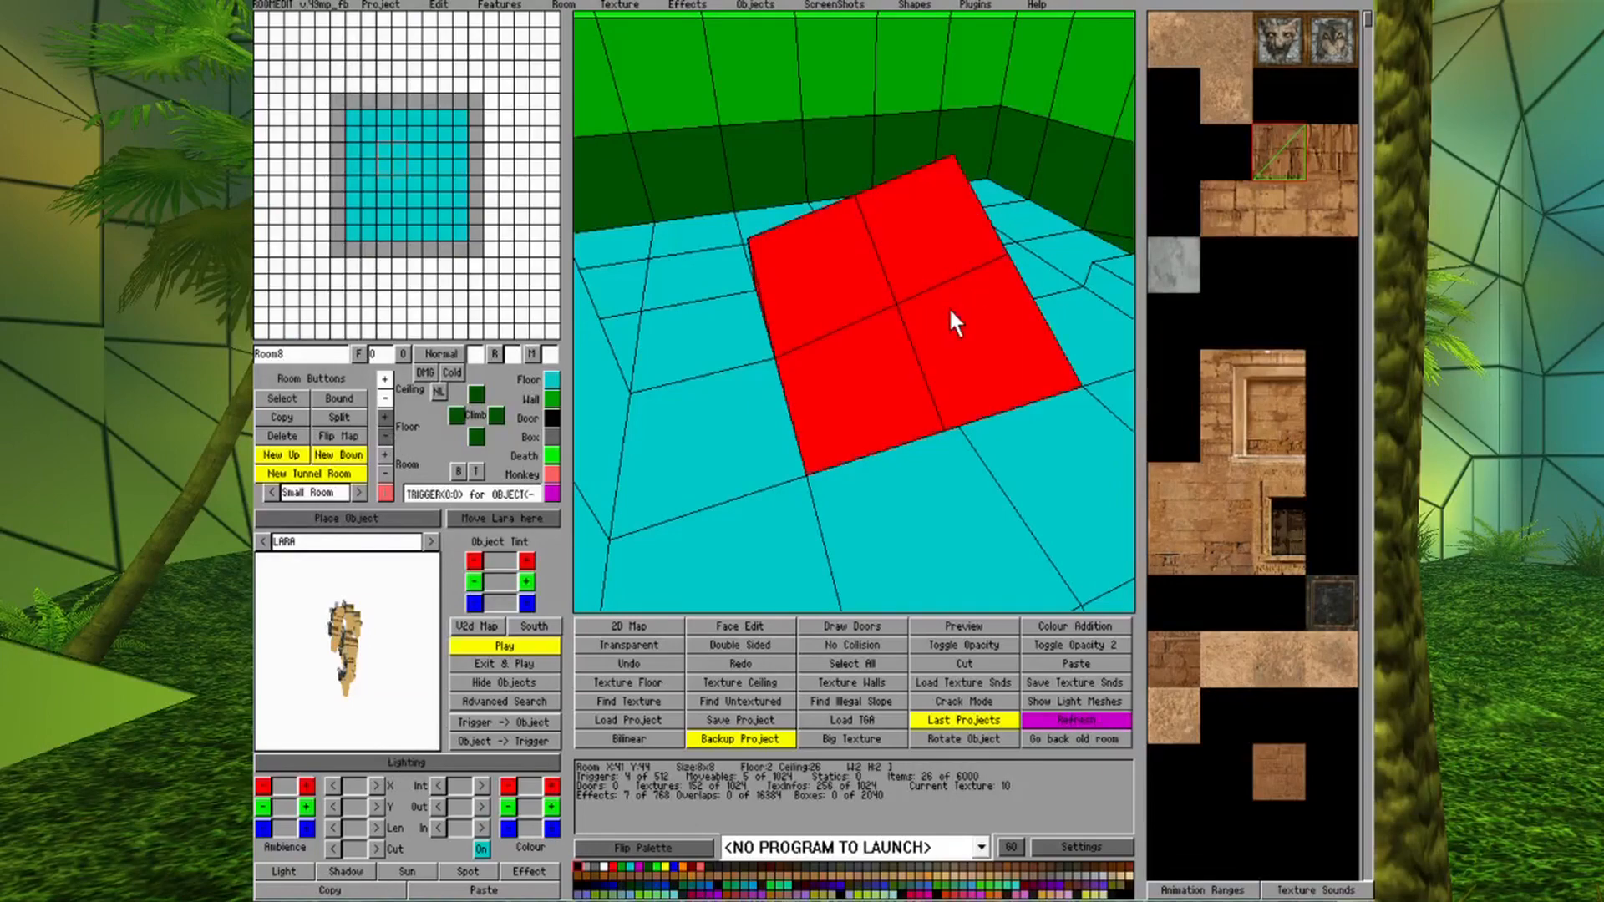
{"action": "left_click", "coordinate": [384, 415]}
{"action": "left_click", "coordinate": [929, 530]}
{"action": "scroll", "coordinate": [924, 531], "scroll_direction": "up", "scroll_amount": 3}
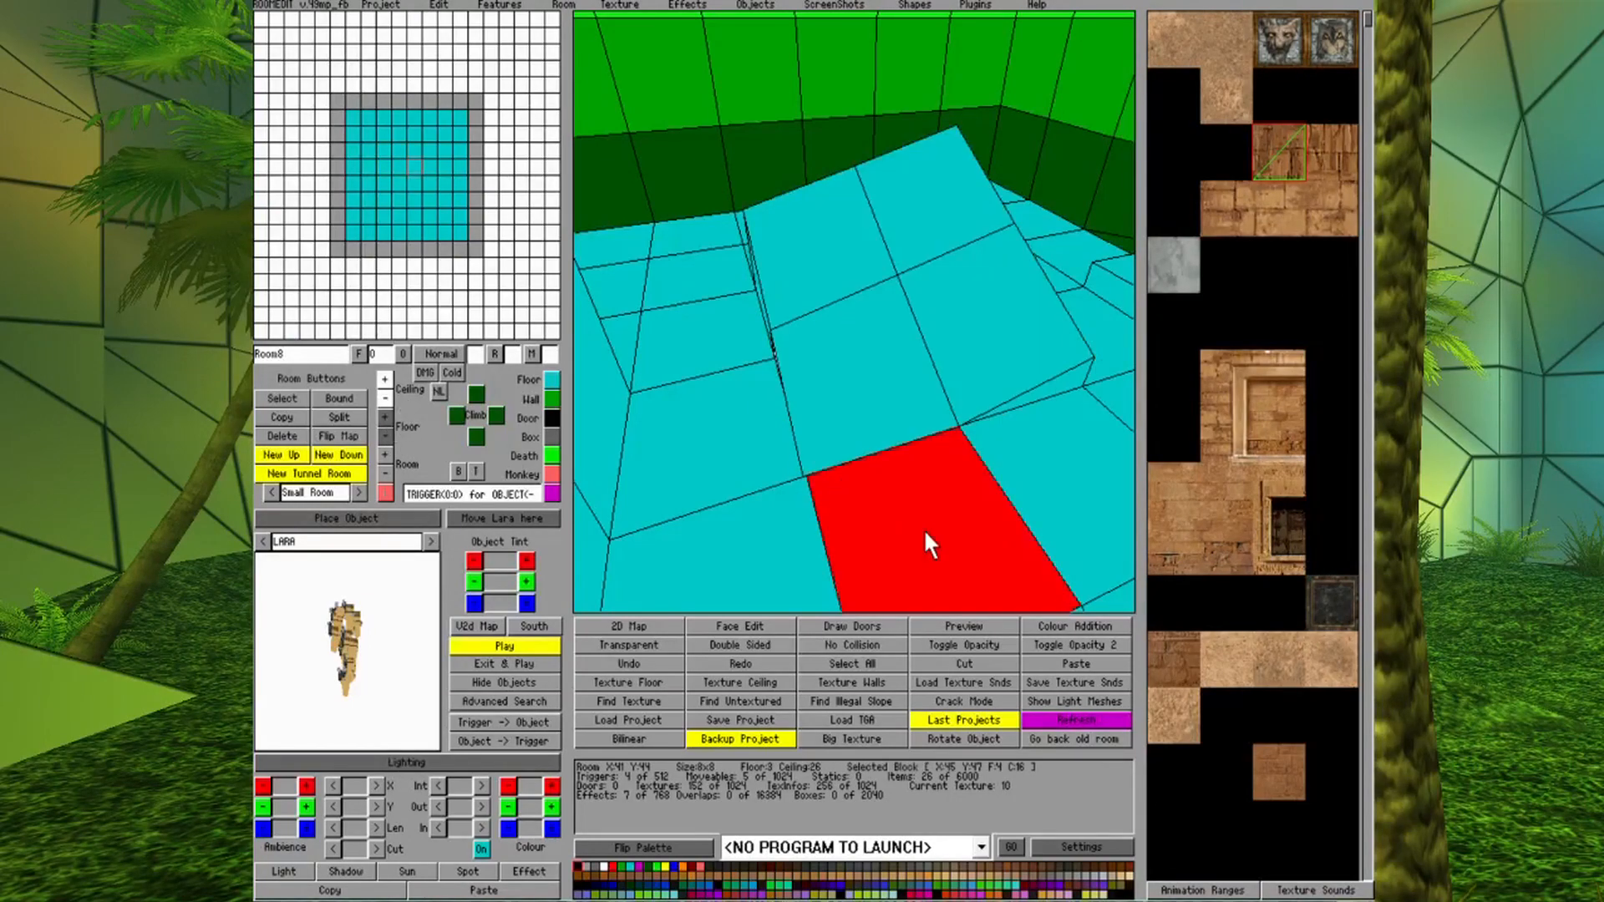
Inspect the base of the two-by-two slope and raise all four blocks one more click.
{"action": "key", "text": "Right"}
{"action": "key", "text": "Down"}
{"action": "key", "text": "Up"}
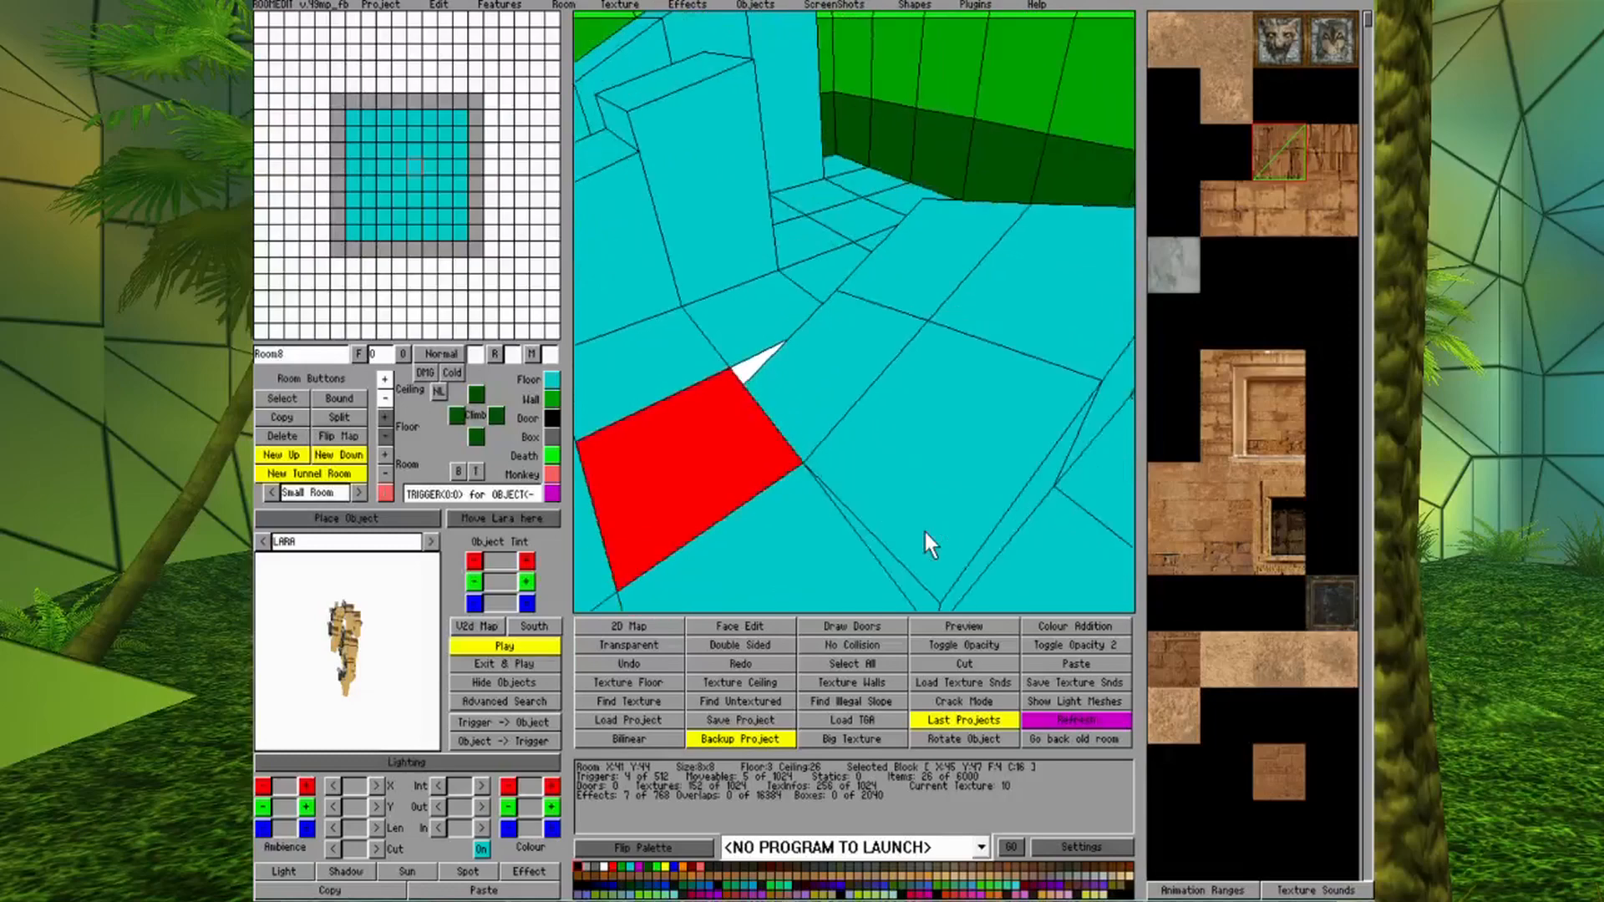
{"action": "key", "text": "Right"}
{"action": "key", "text": "Right"}
{"action": "left_click", "coordinate": [838, 242]}
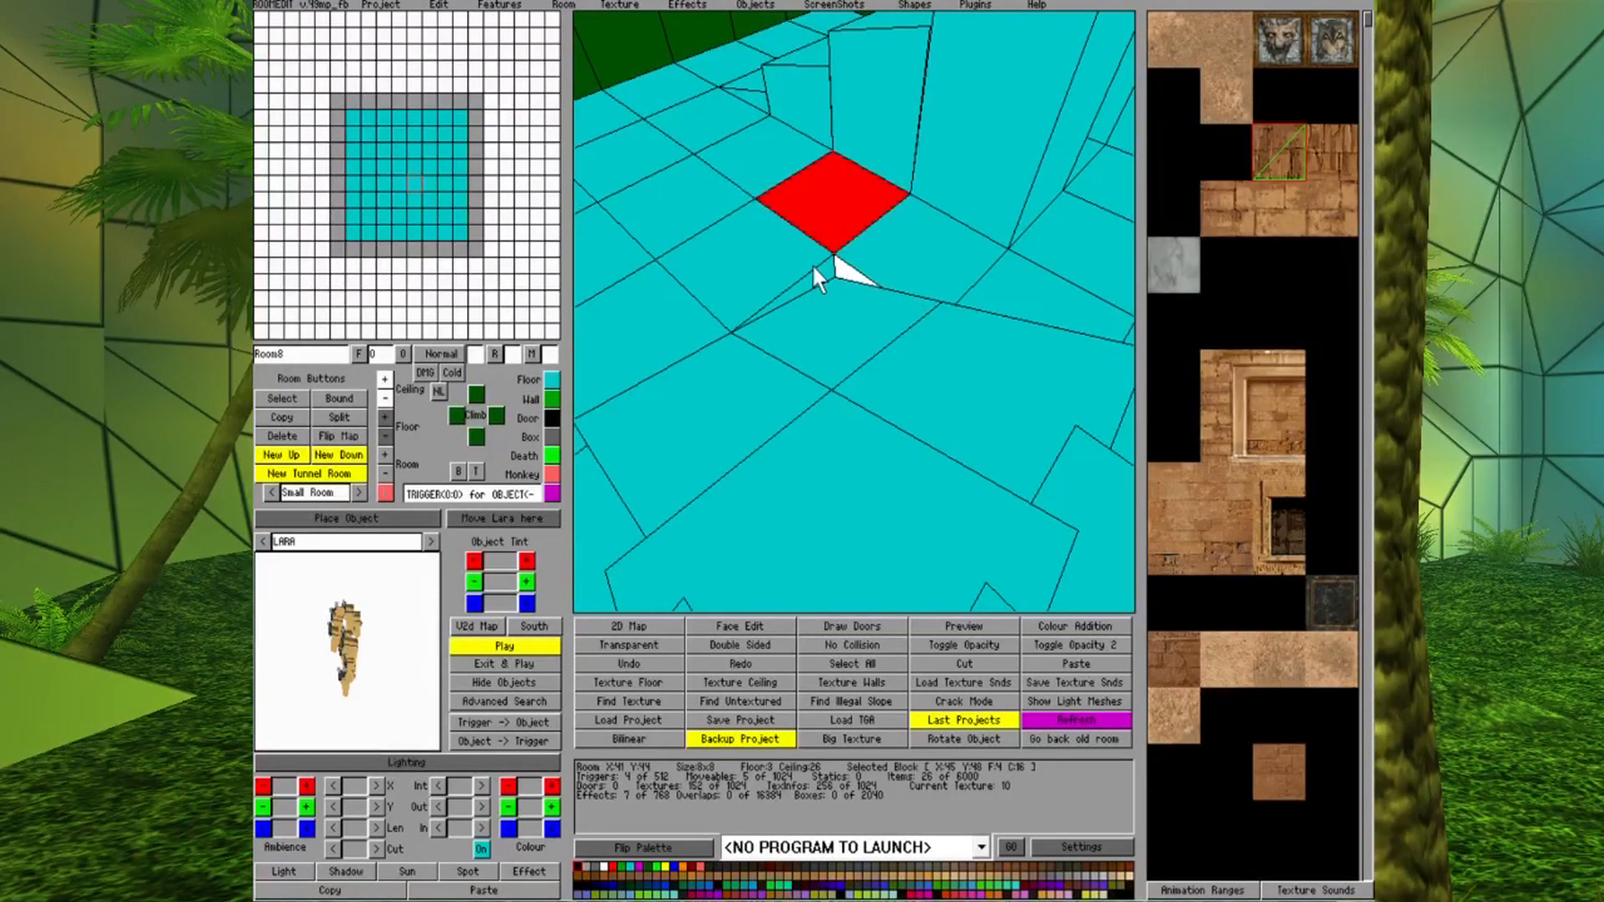
{"action": "key", "text": "Page_Down"}
{"action": "key", "text": "Left"}
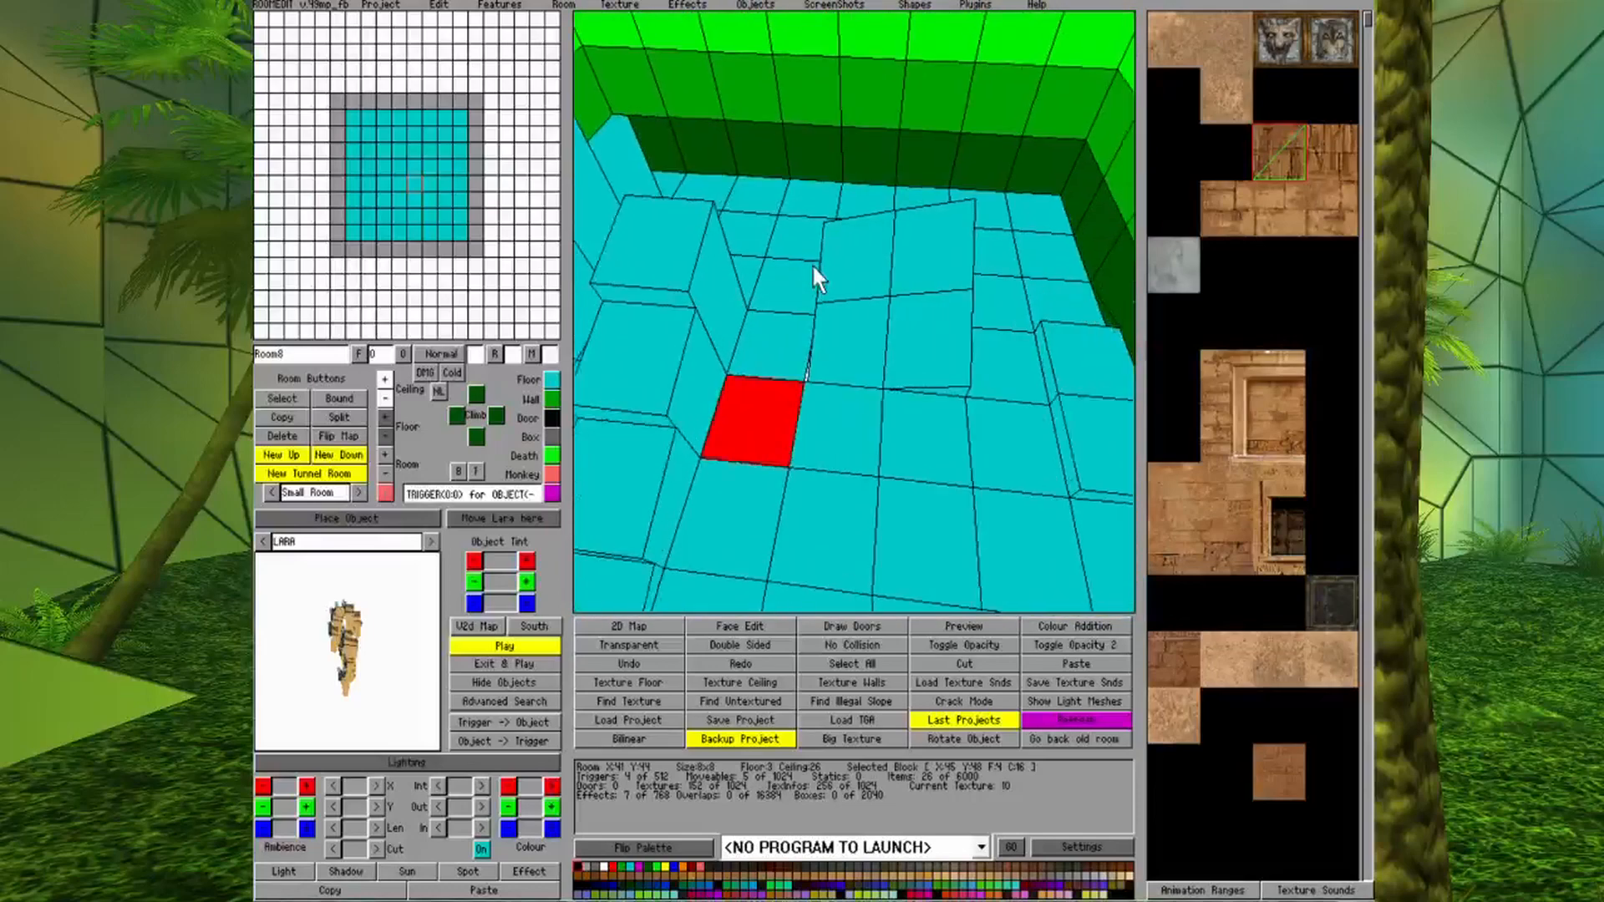
{"action": "key", "text": "Page_Up"}
{"action": "left_click_drag", "start_coordinate": [848, 269], "coordinate": [929, 294]}
{"action": "left_click", "coordinate": [383, 417]}
{"action": "left_click", "coordinate": [880, 494]}
Inspect the raised diagonal slope from above and from low front angles.
{"action": "key", "text": "Page_Down"}
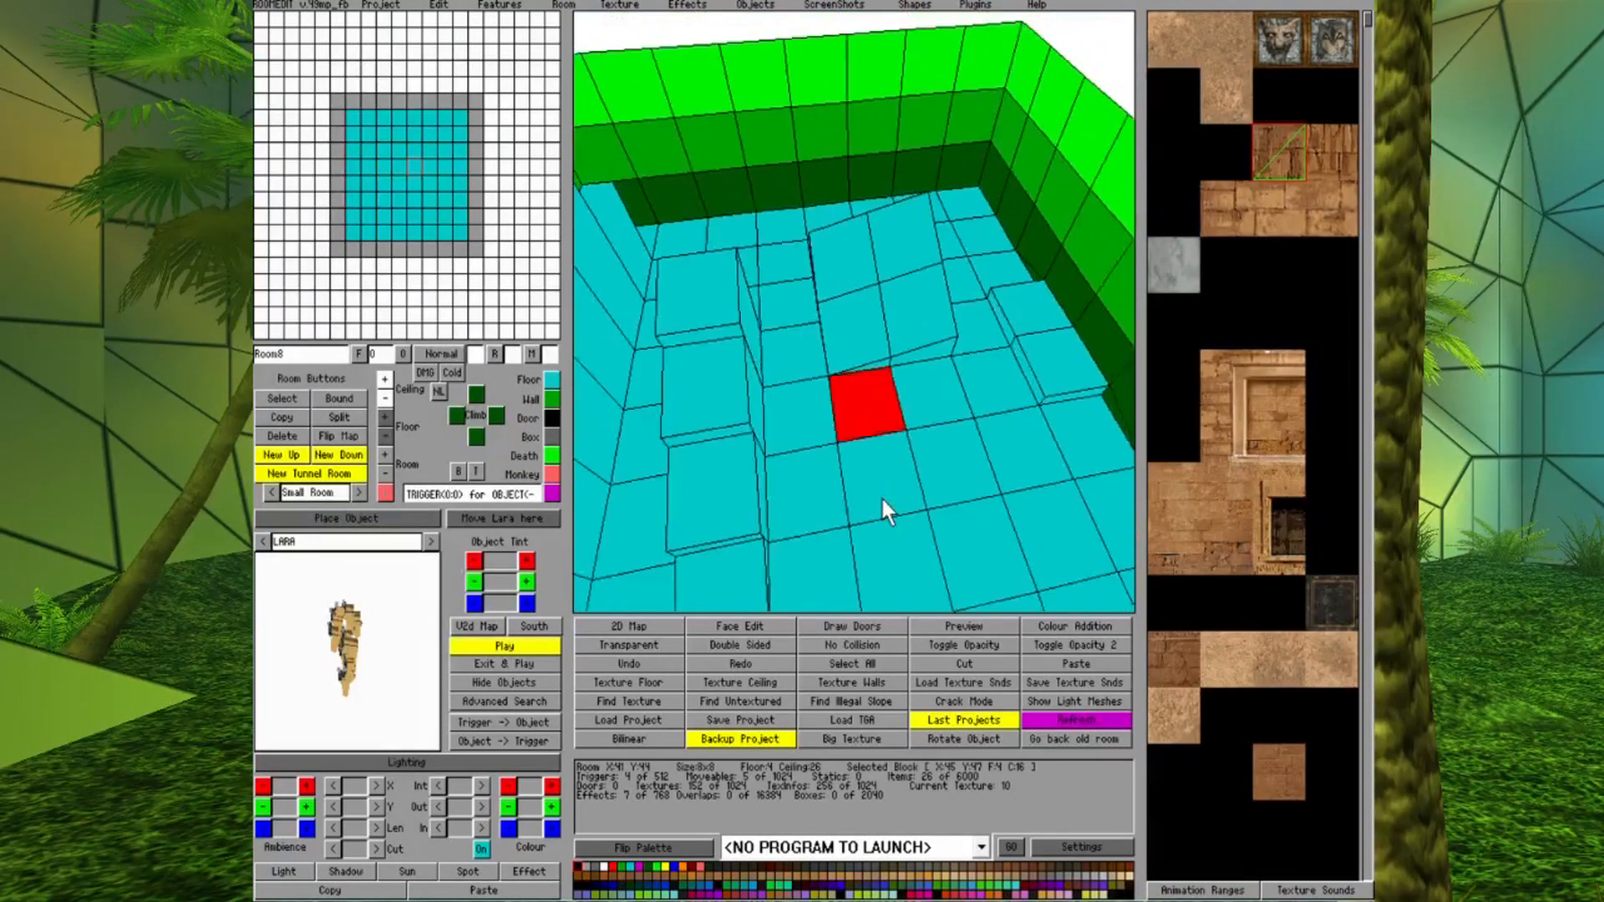
{"action": "key", "text": "Left"}
{"action": "key", "text": "Down"}
{"action": "key", "text": "Page_Up"}
{"action": "key", "text": "Right"}
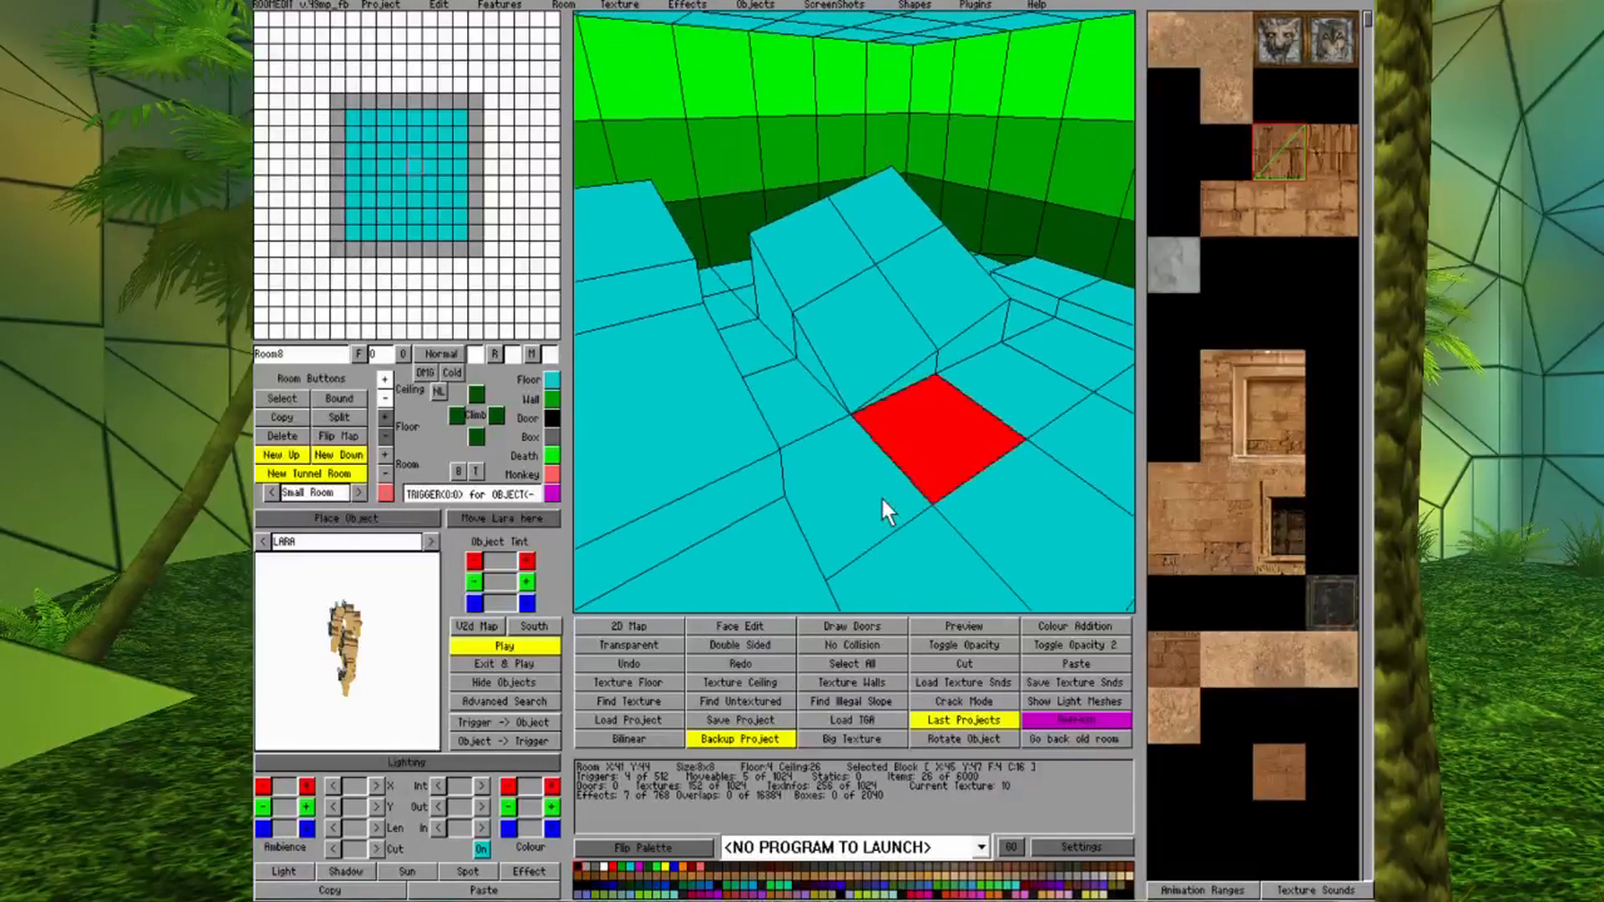
{"action": "key", "text": "Down"}
{"action": "key", "text": "Page_Up"}
{"action": "key", "text": "Up"}
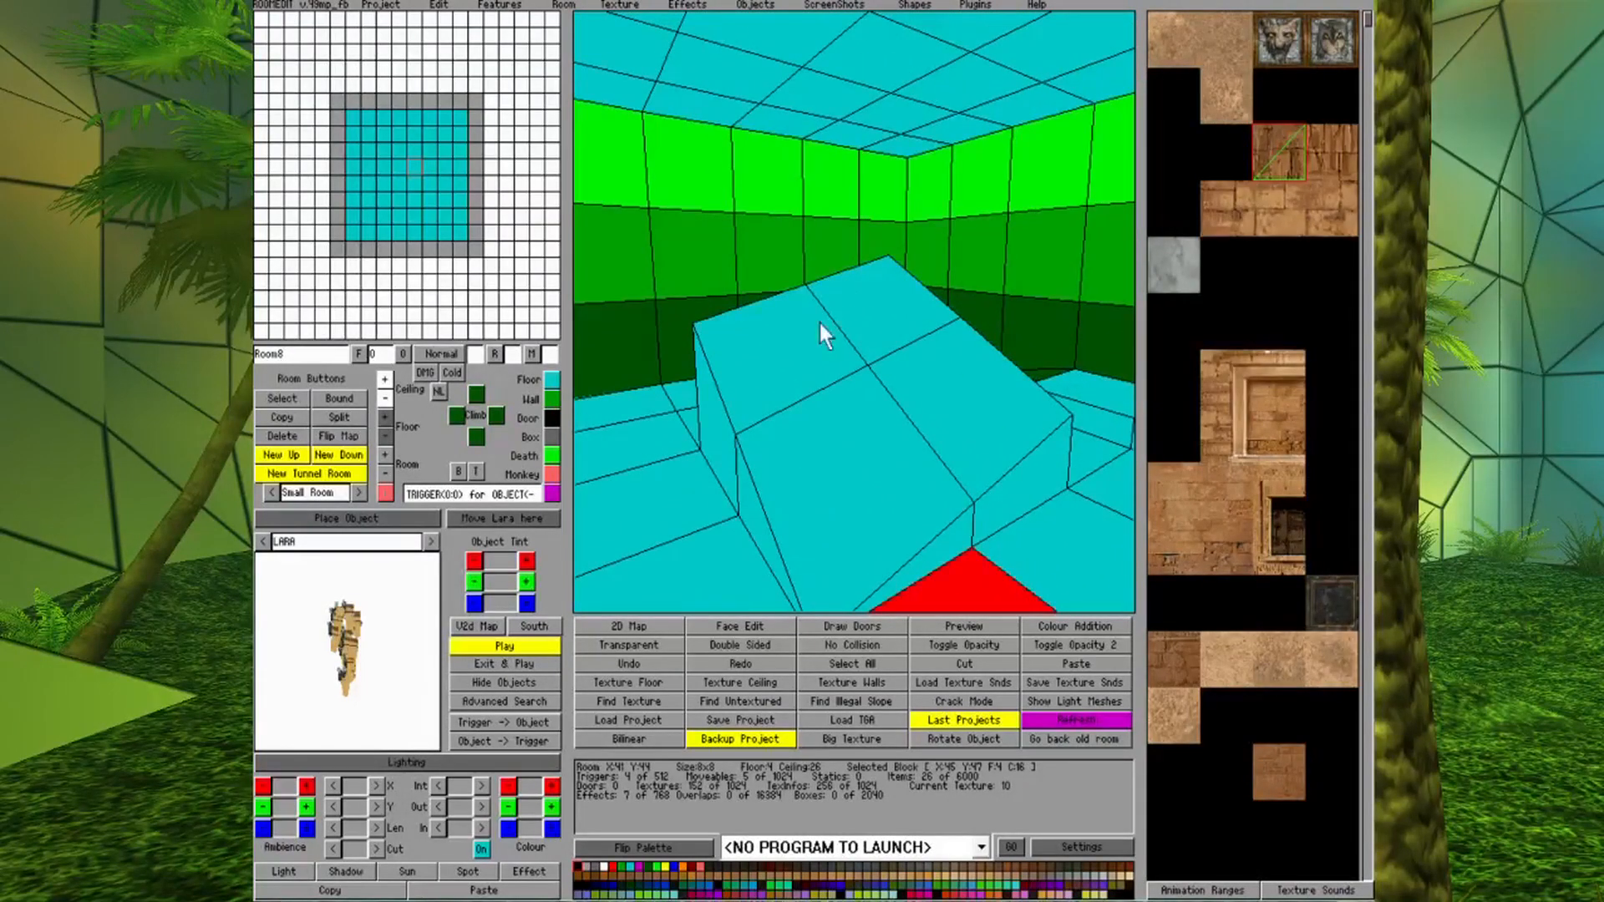
{"action": "key", "text": "Up"}
{"action": "key", "text": "Left"}
Select floor block X45 Y46 beside the slope and examine the slope's sides and base from several directions.
{"action": "left_click", "coordinate": [1000, 513]}
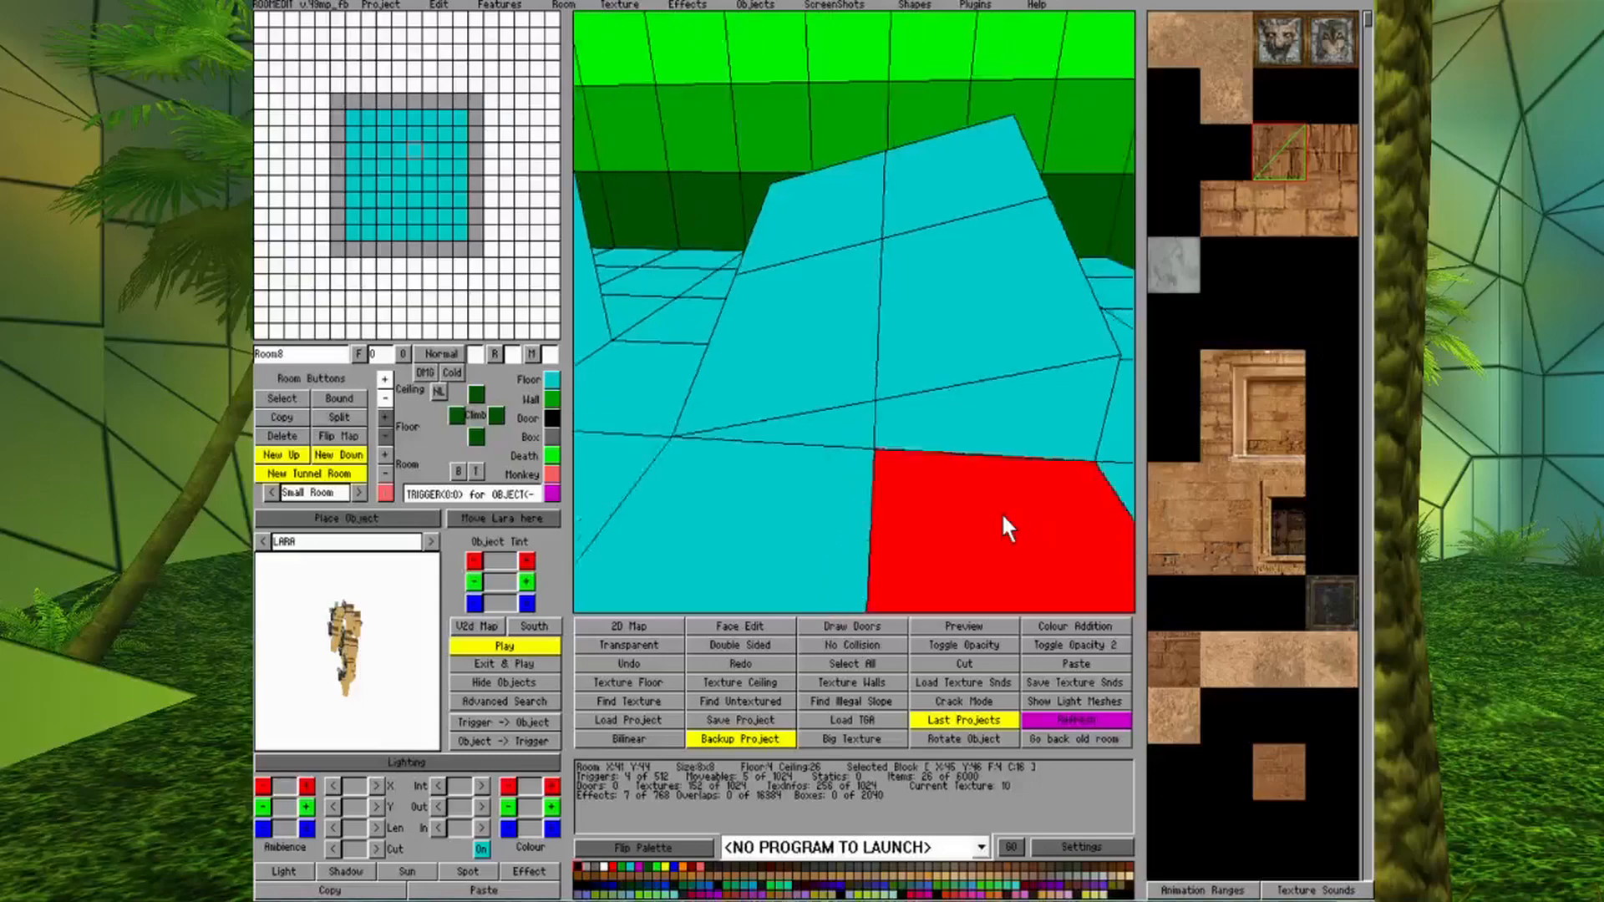
{"action": "key", "text": "Left"}
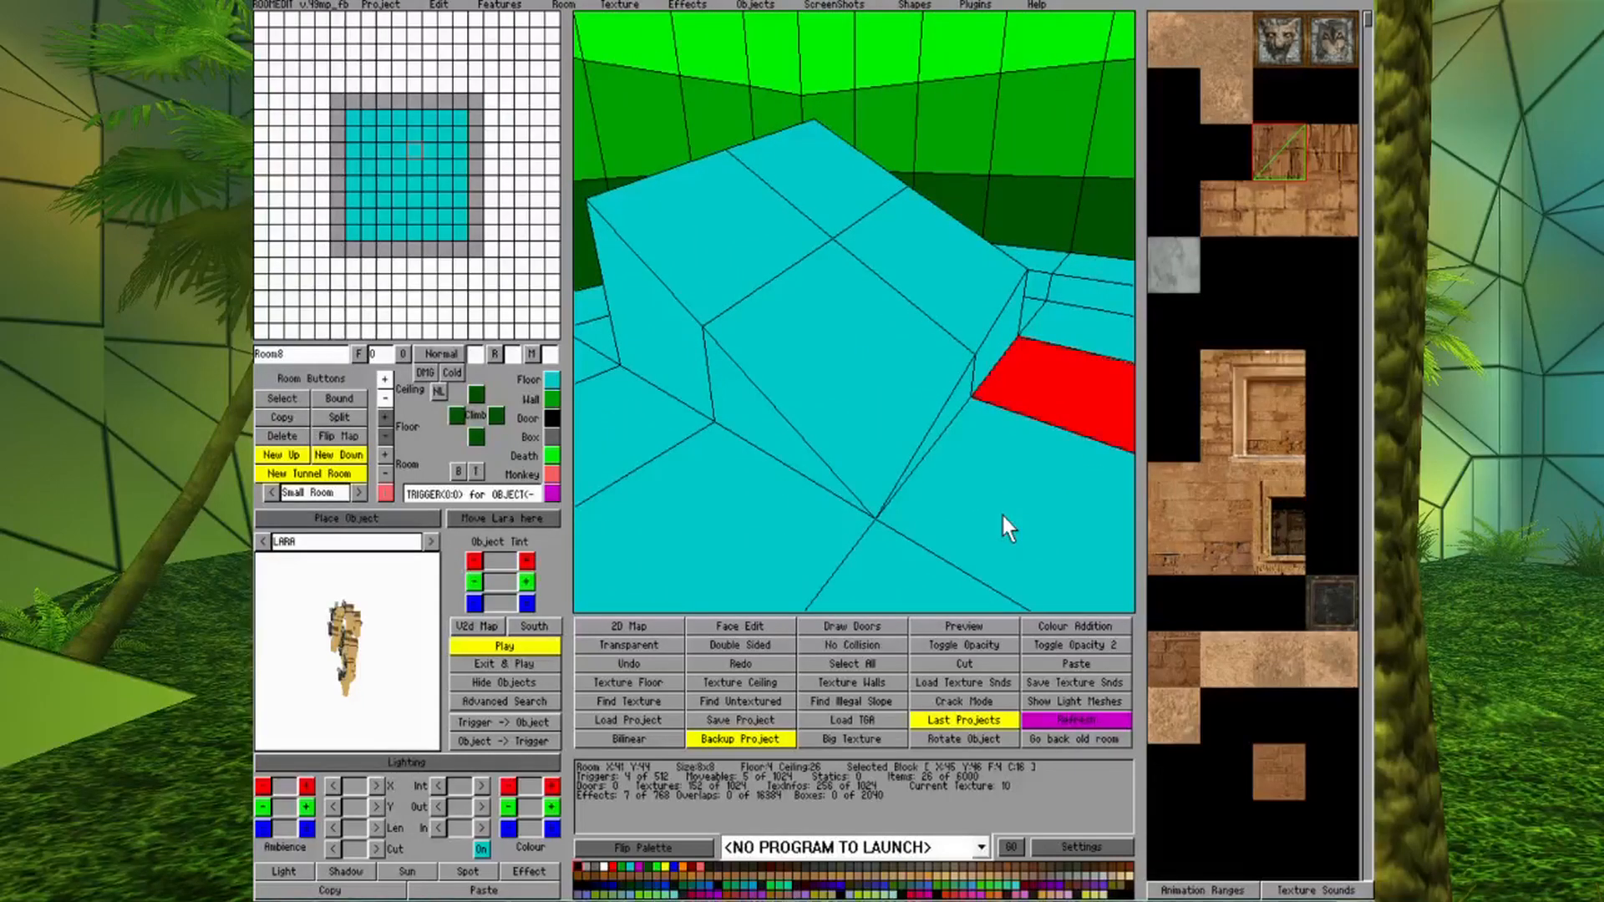
{"action": "key", "text": "Page_Down"}
{"action": "key", "text": "Right"}
{"action": "key", "text": "Right"}
{"action": "key", "text": "Down"}
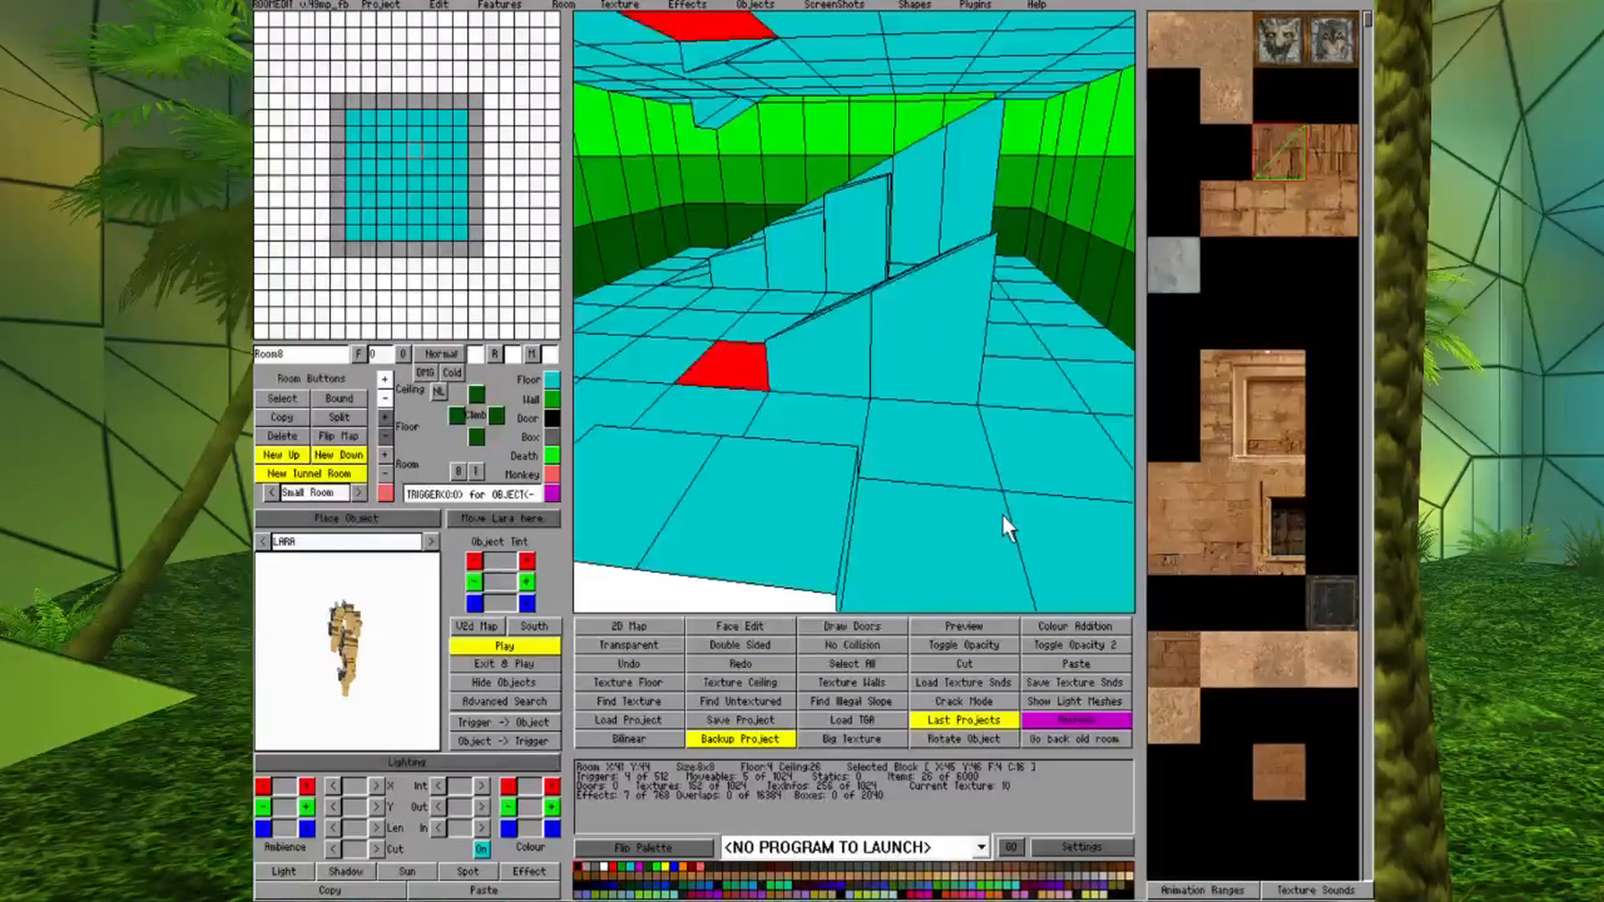
{"action": "key", "text": "Up"}
{"action": "key", "text": "Right"}
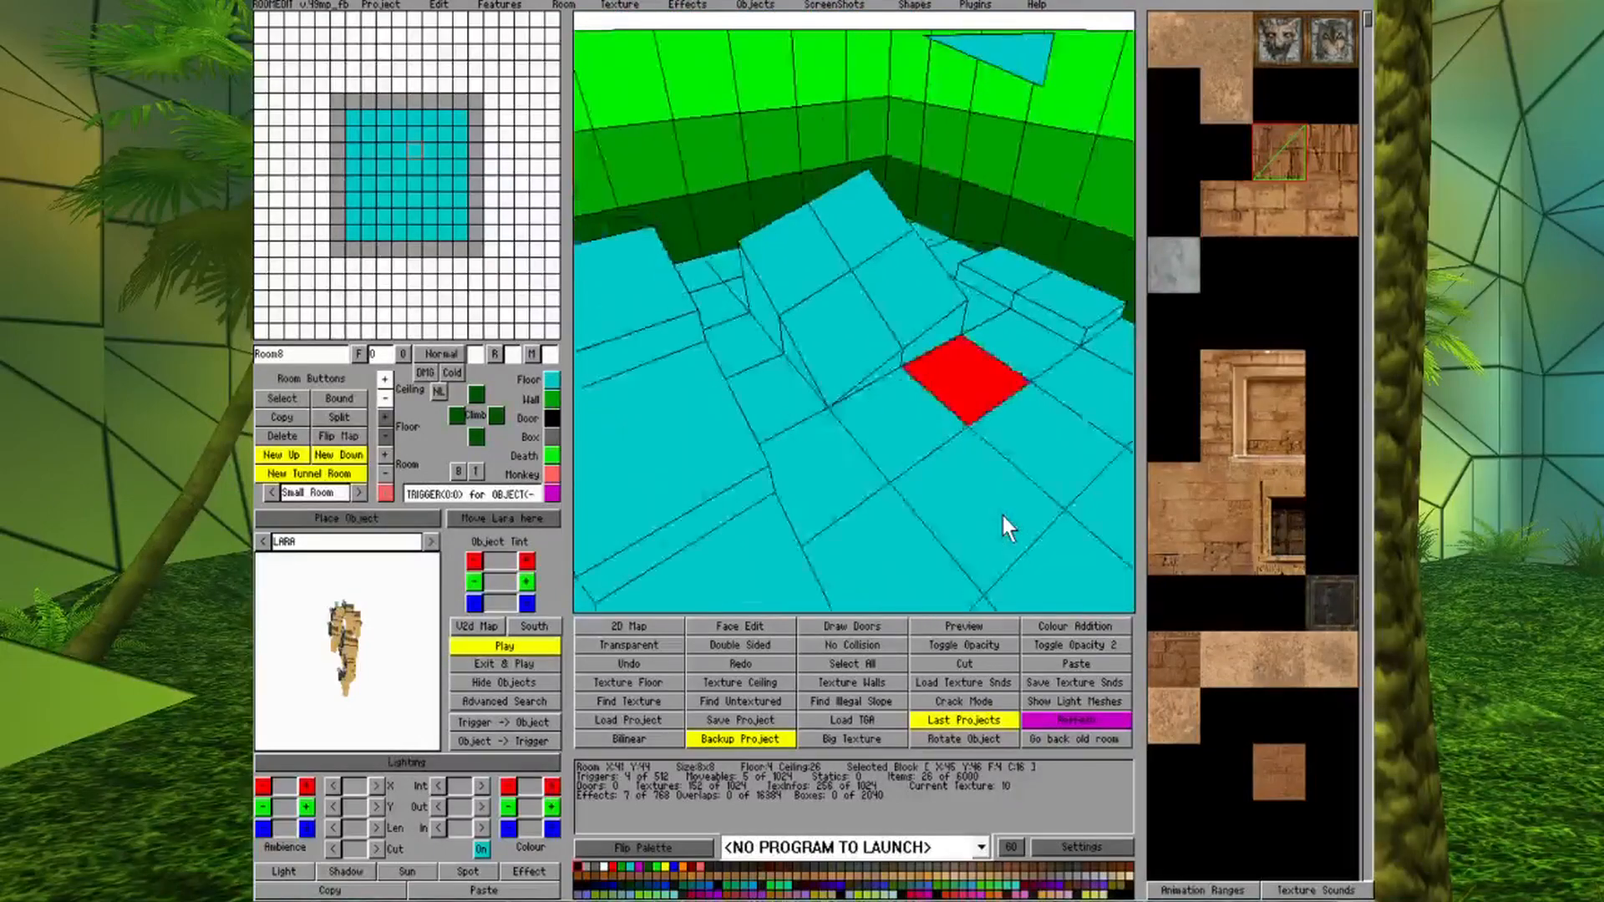
{"action": "key", "text": "Page_Up"}
{"action": "key", "text": "Right"}
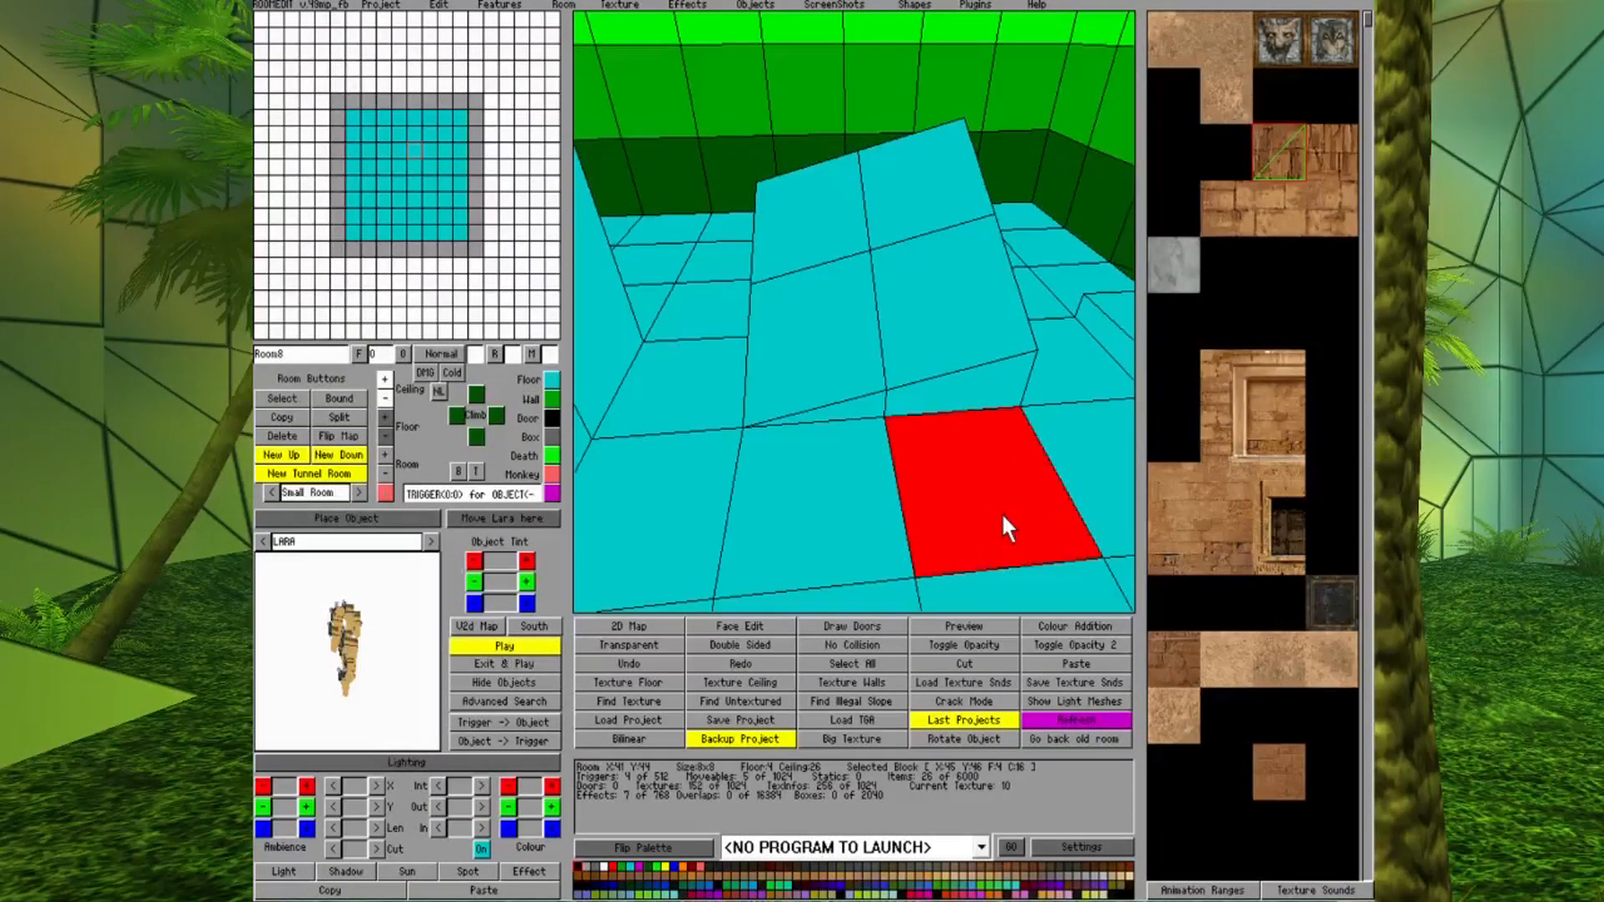
{"action": "left_click", "coordinate": [827, 338]}
{"action": "left_click", "coordinate": [829, 339], "text": "ctrl"}
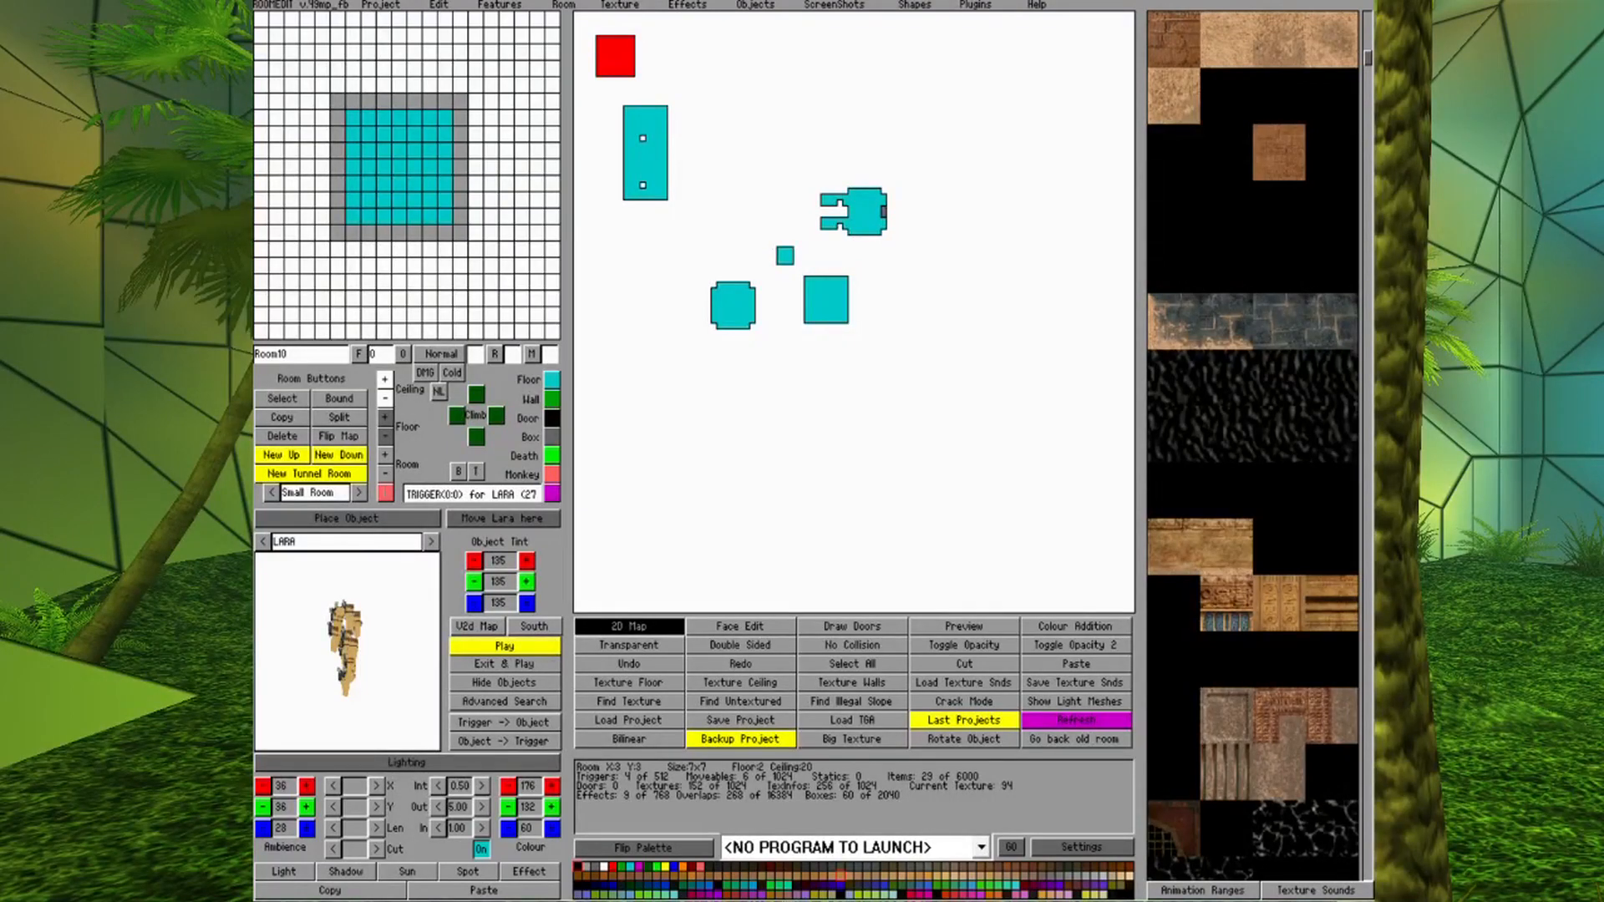
Create a new three-by-three room in empty slot 11.
{"action": "left_click", "coordinate": [282, 398]}
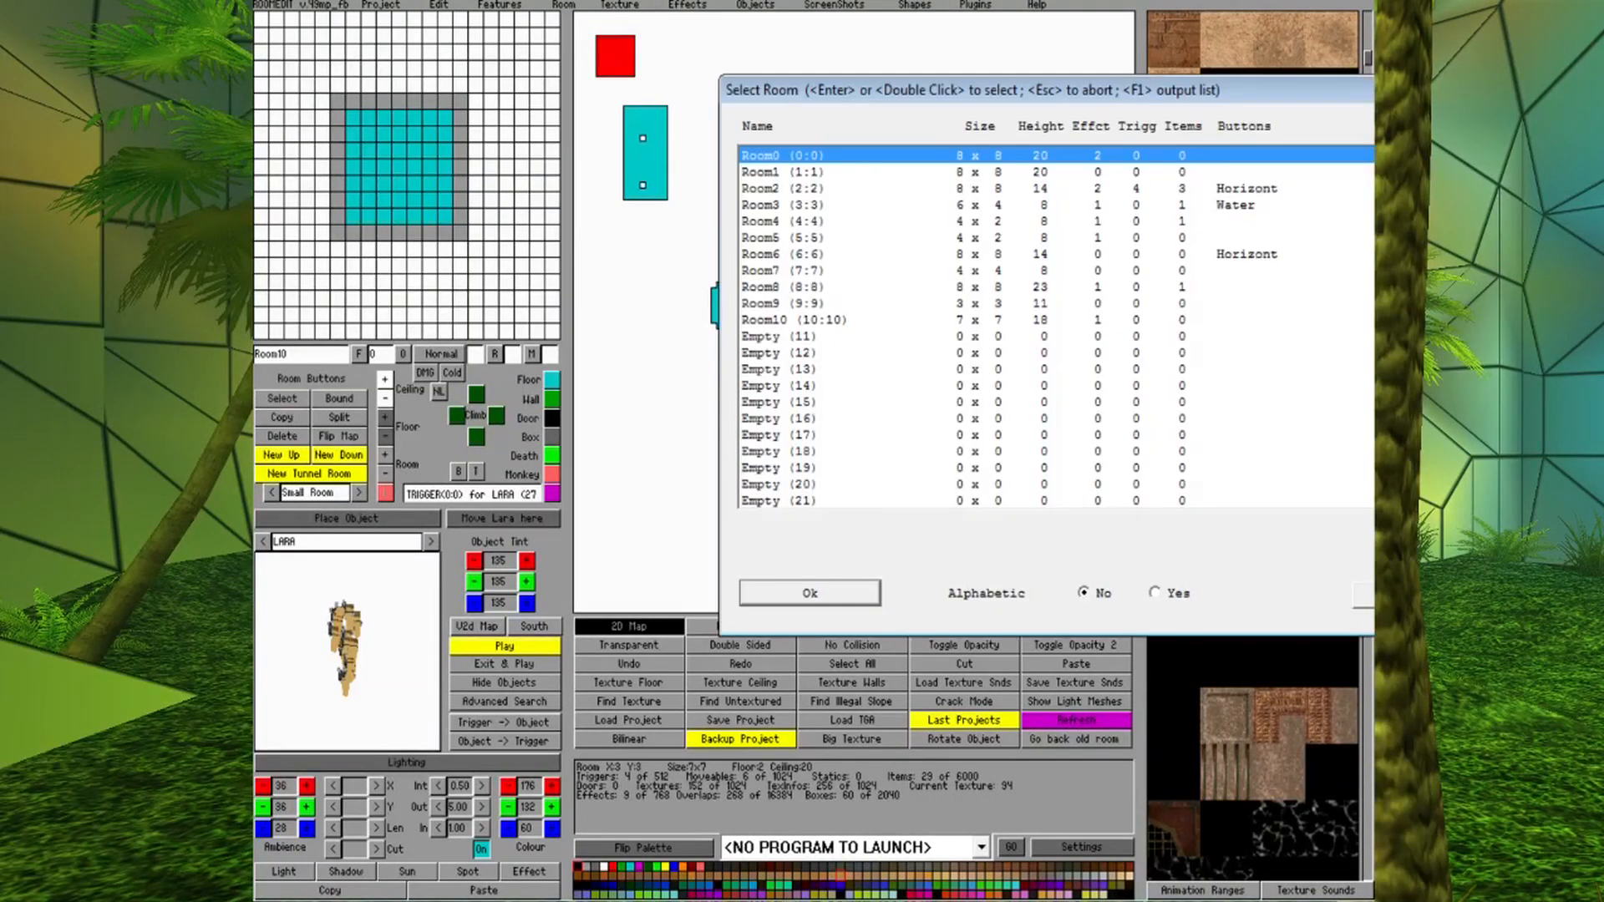
{"action": "double_click", "coordinate": [778, 336]}
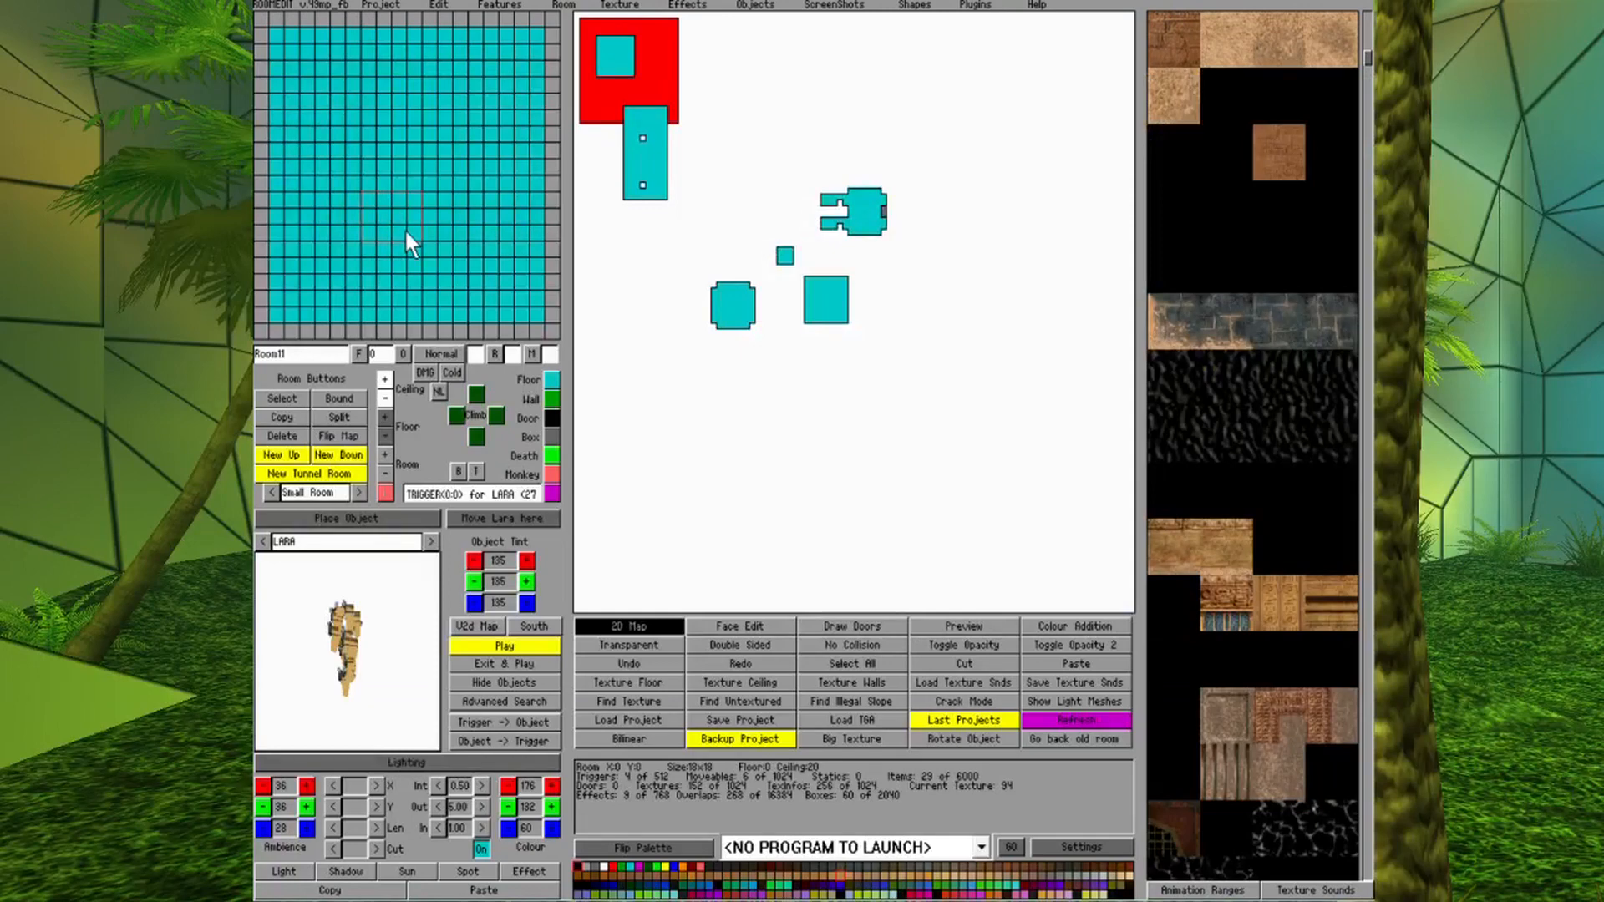
{"action": "left_click", "coordinate": [342, 398]}
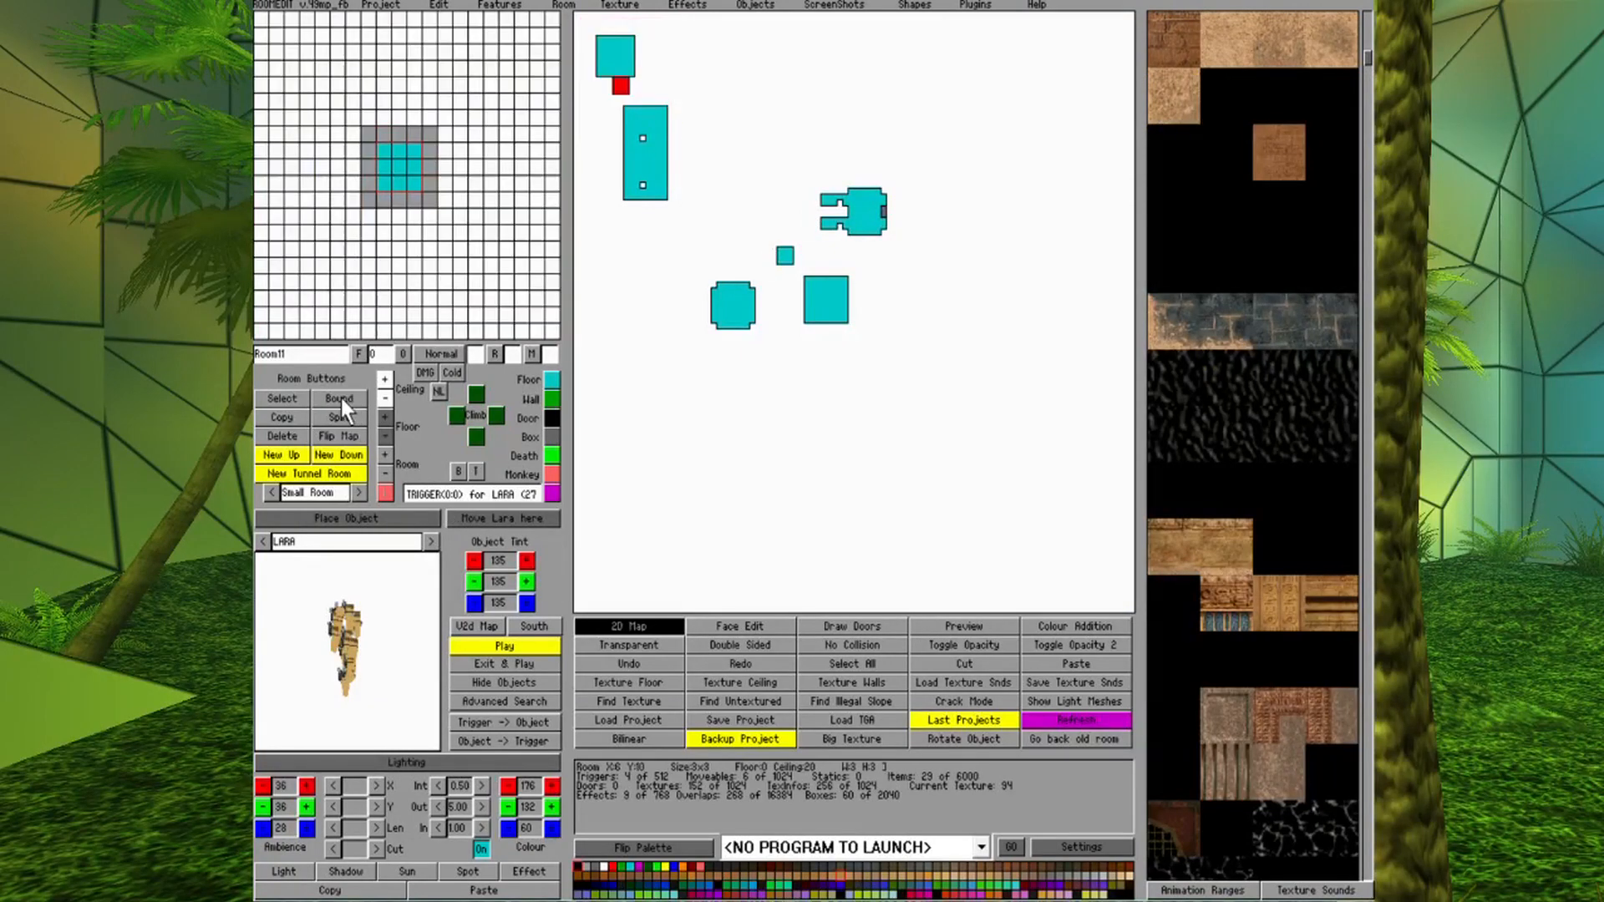
Raise the ceiling of the new room's centre block X50 Y67 to 16.
{"action": "key", "text": "Left"}
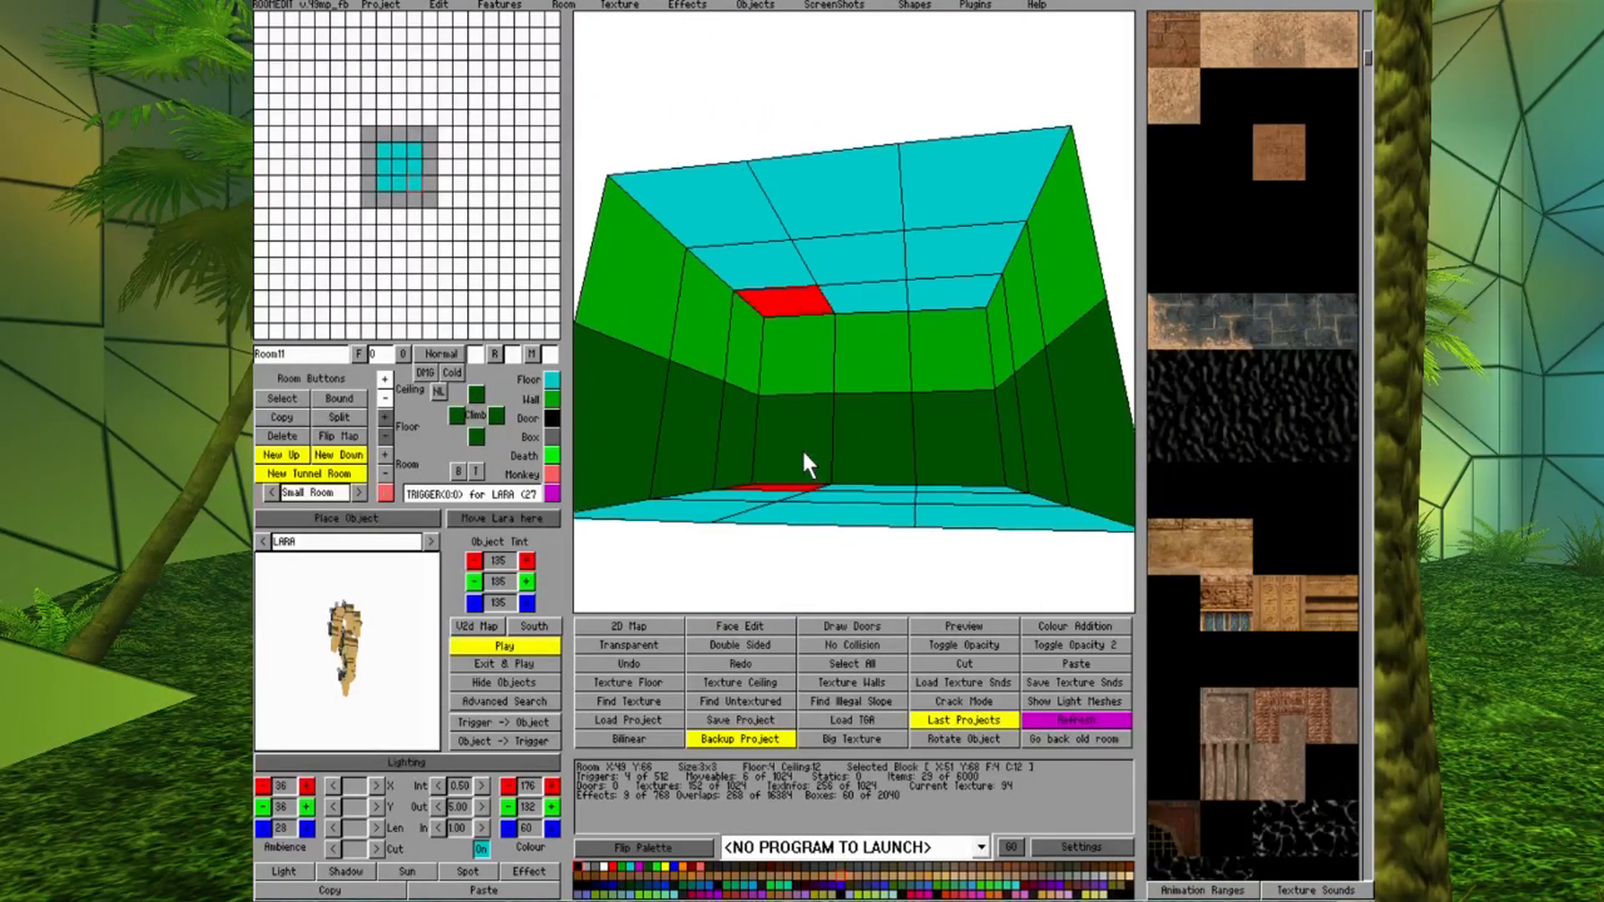
{"action": "key", "text": "Up"}
{"action": "key", "text": "Left"}
{"action": "key", "text": "Right"}
{"action": "key", "text": "Left"}
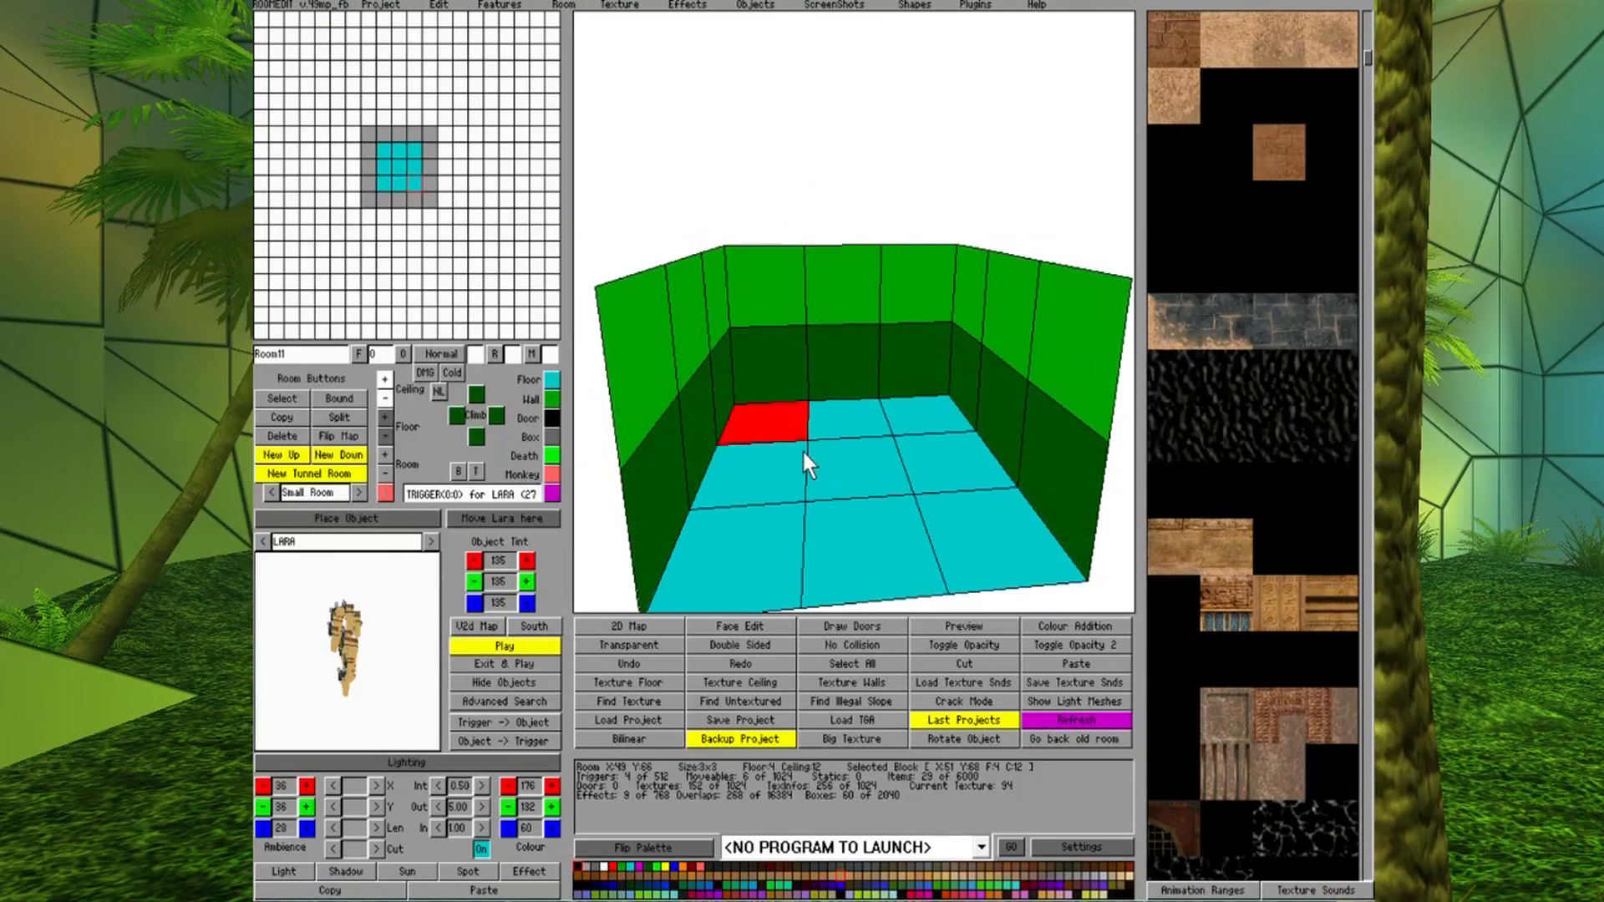
{"action": "key", "text": "Down"}
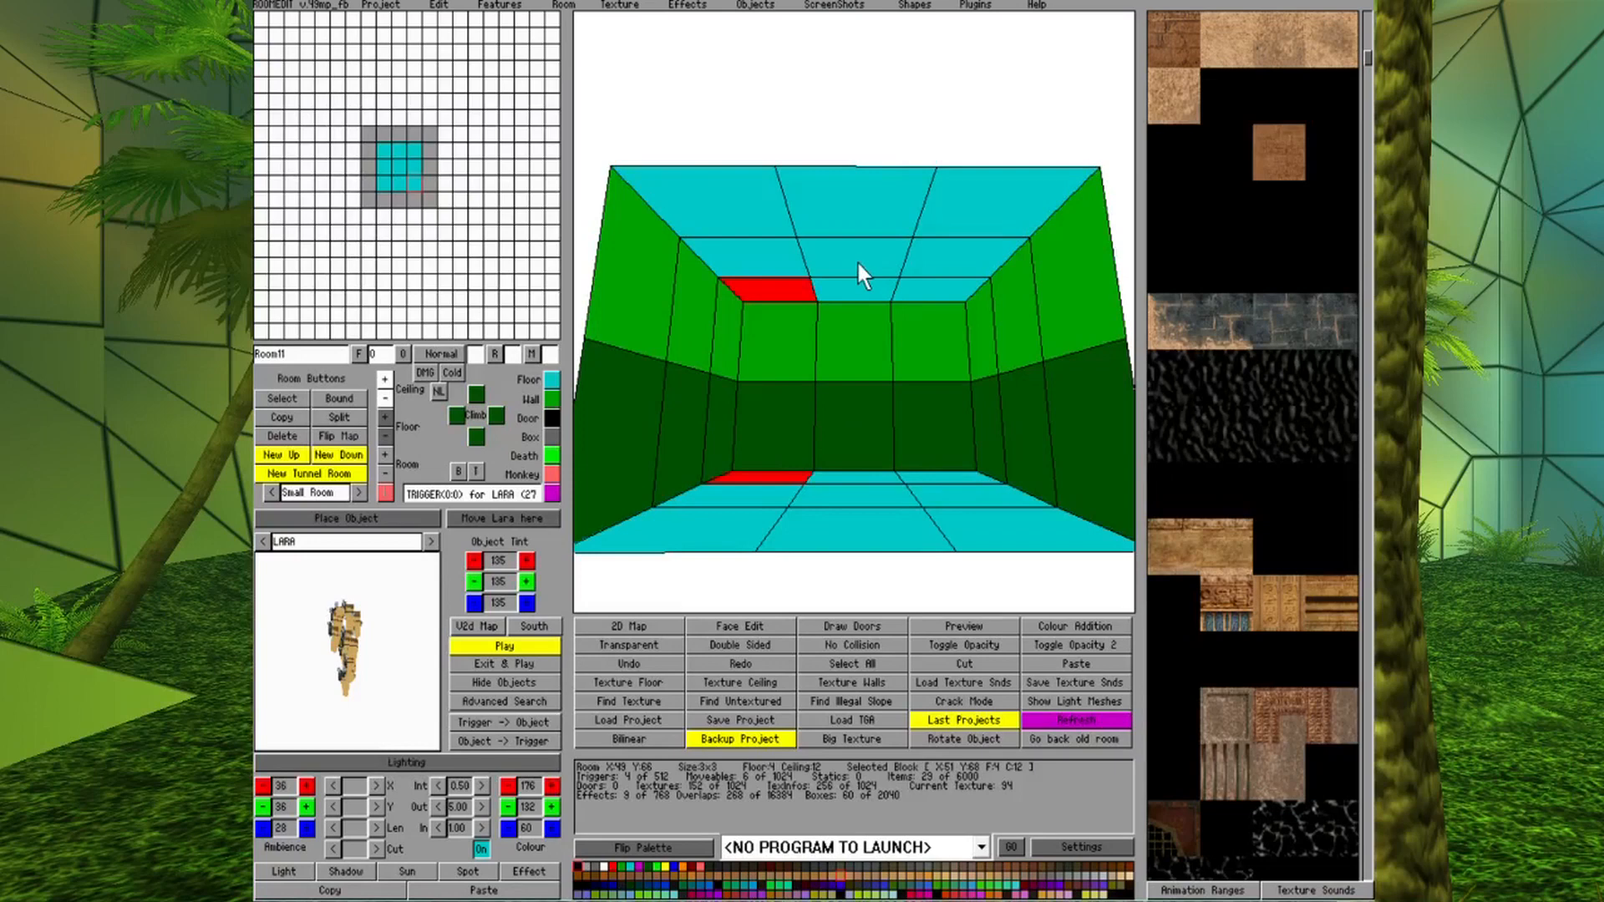
{"action": "left_click", "coordinate": [859, 269]}
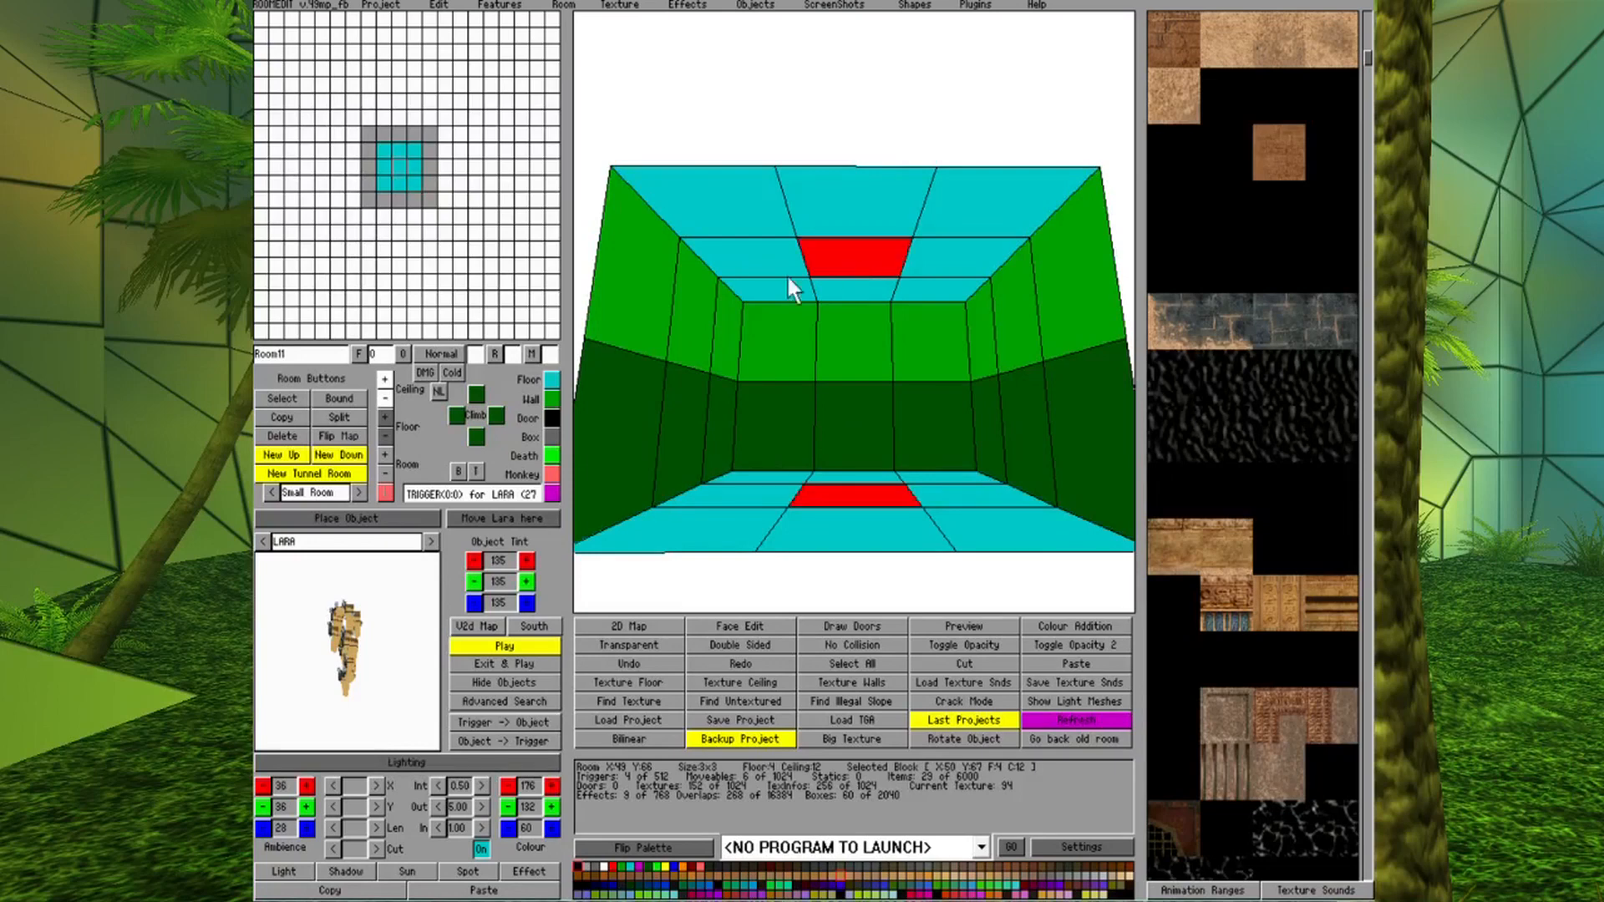
{"action": "left_click", "coordinate": [384, 381]}
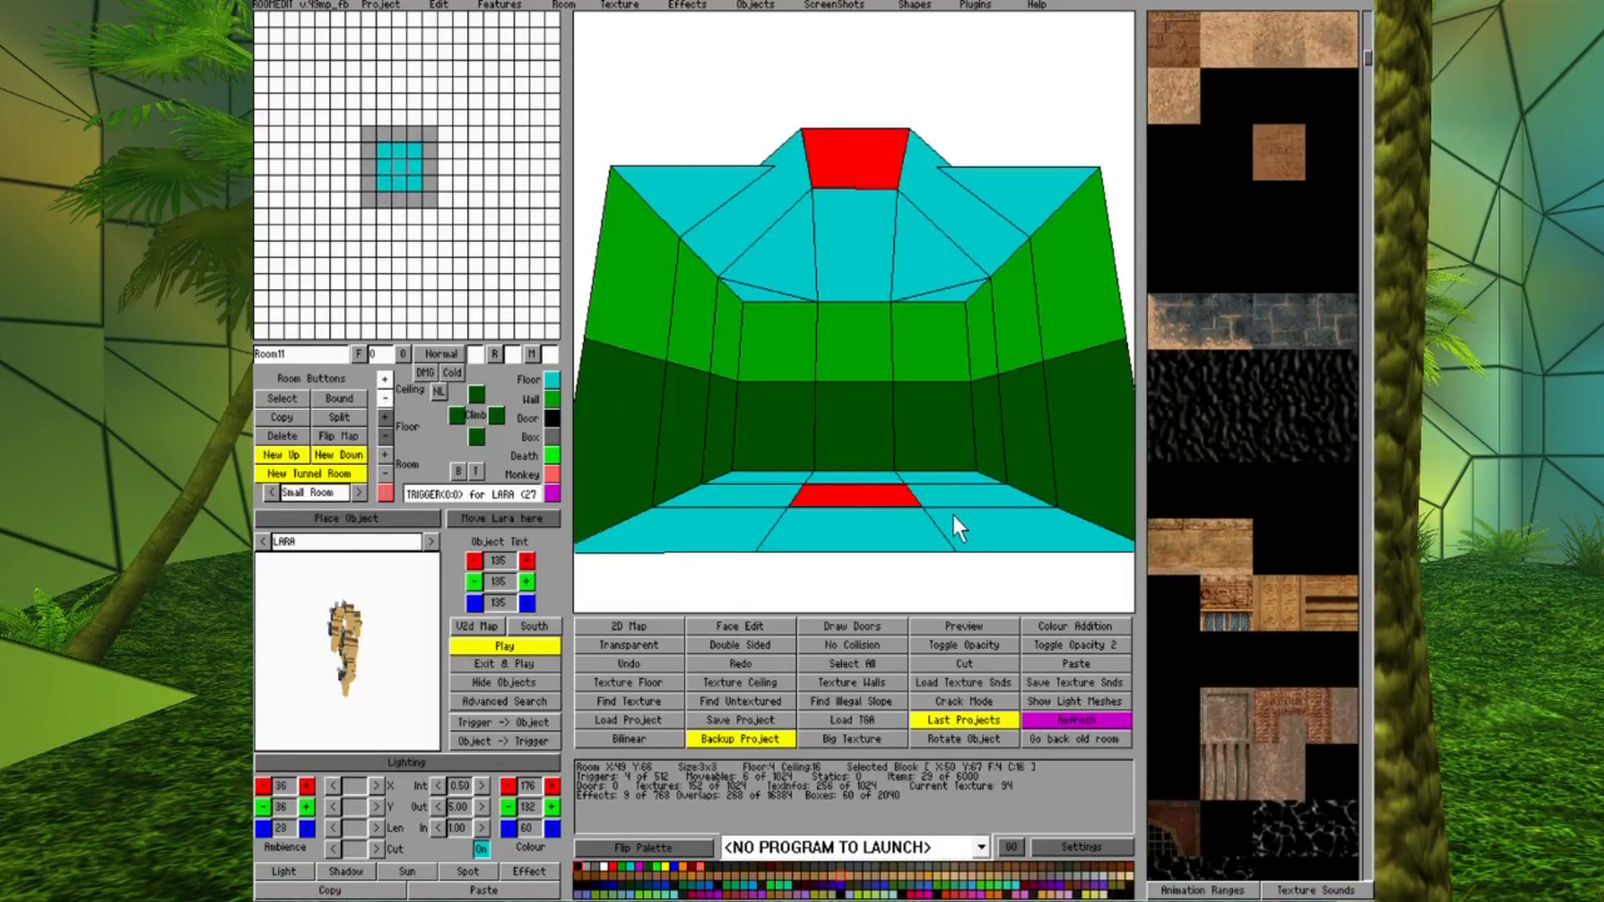
Lower the outer ceiling corners of blocks X51 Y68 and X49 Y68 to the top of the dark lower wall section.
{"action": "key", "text": "Up"}
{"action": "key", "text": "Right"}
{"action": "key", "text": "Left"}
{"action": "key", "text": "Down"}
{"action": "key", "text": "Right"}
{"action": "key", "text": "Left"}
{"action": "key", "text": "Down"}
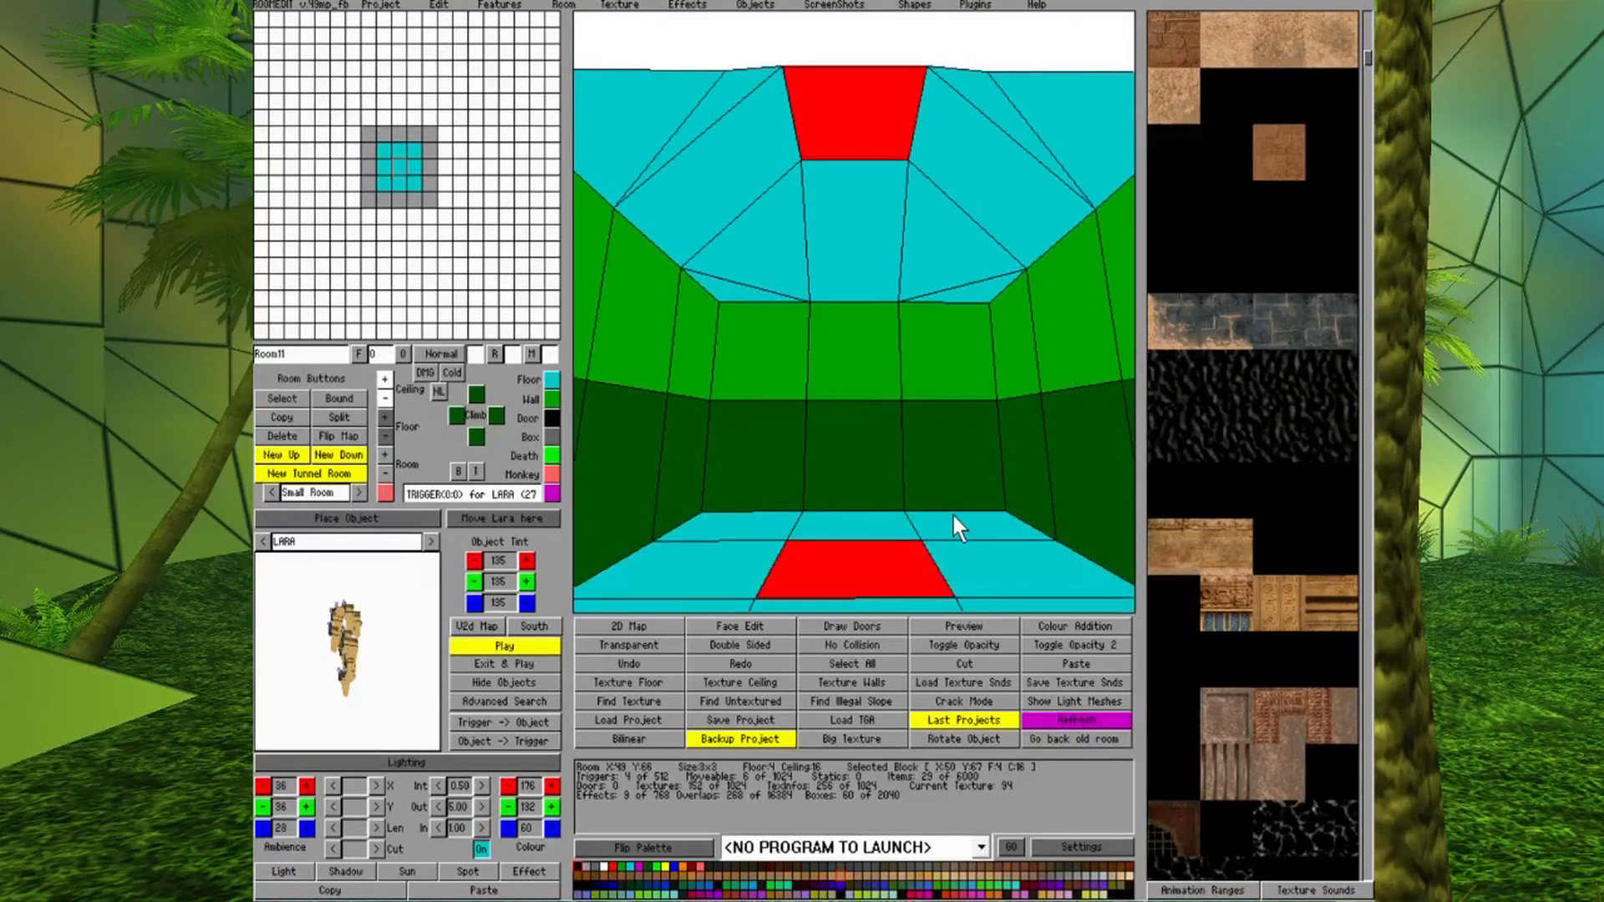
{"action": "left_click", "coordinate": [768, 255]}
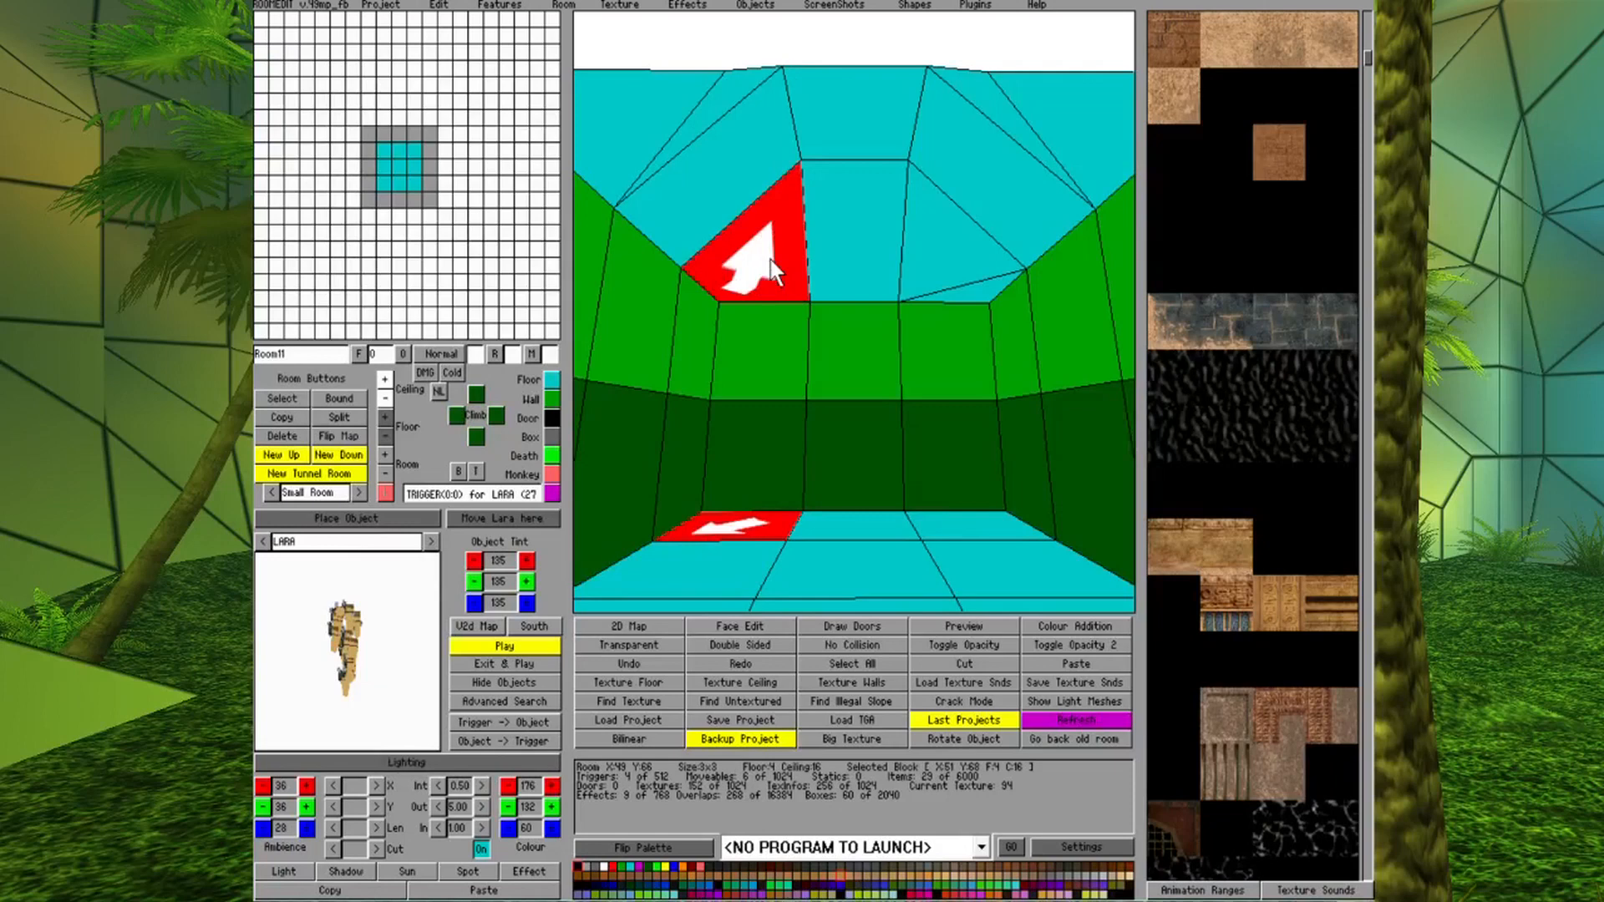
{"action": "left_click", "coordinate": [388, 398]}
{"action": "left_click", "coordinate": [890, 336]}
{"action": "left_click", "coordinate": [943, 263]}
{"action": "left_click", "coordinate": [944, 264]}
{"action": "left_click", "coordinate": [944, 266]}
{"action": "left_click", "coordinate": [382, 402]}
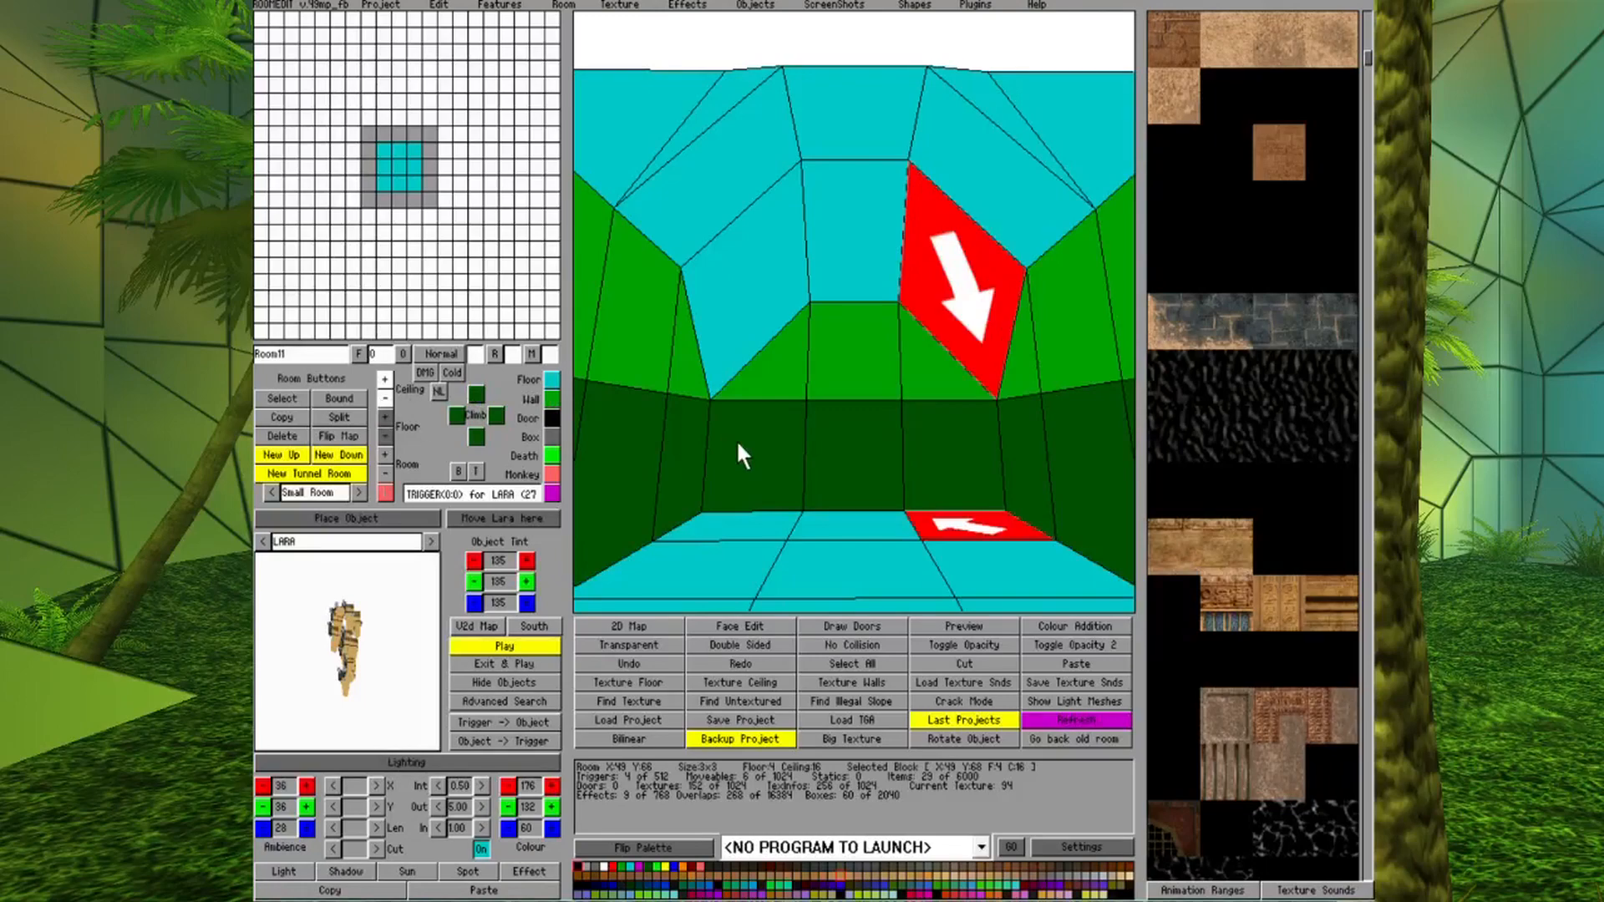
Lower the outer ceiling corners of the two remaining corner blocks, including X51 Y66, to the top of the dark lower wall section.
{"action": "left_click", "coordinate": [760, 461]}
{"action": "key", "text": "Right"}
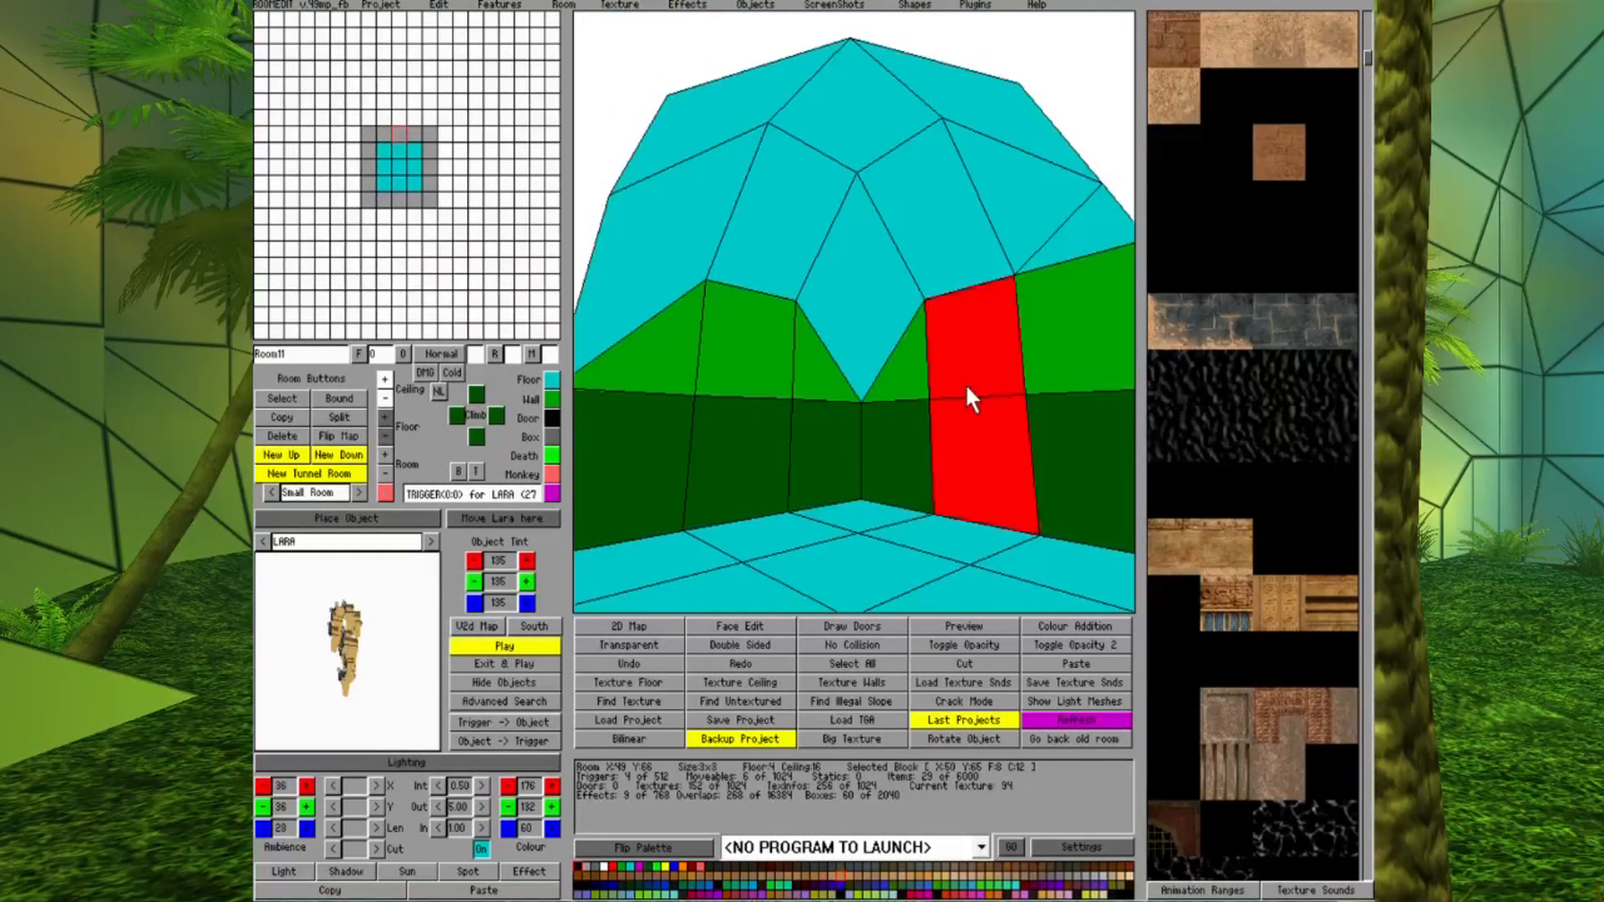
{"action": "key", "text": "Right"}
{"action": "key", "text": "Right"}
{"action": "key", "text": "Right"}
{"action": "key", "text": "Right"}
{"action": "left_click", "coordinate": [902, 276]}
{"action": "left_click", "coordinate": [900, 276]}
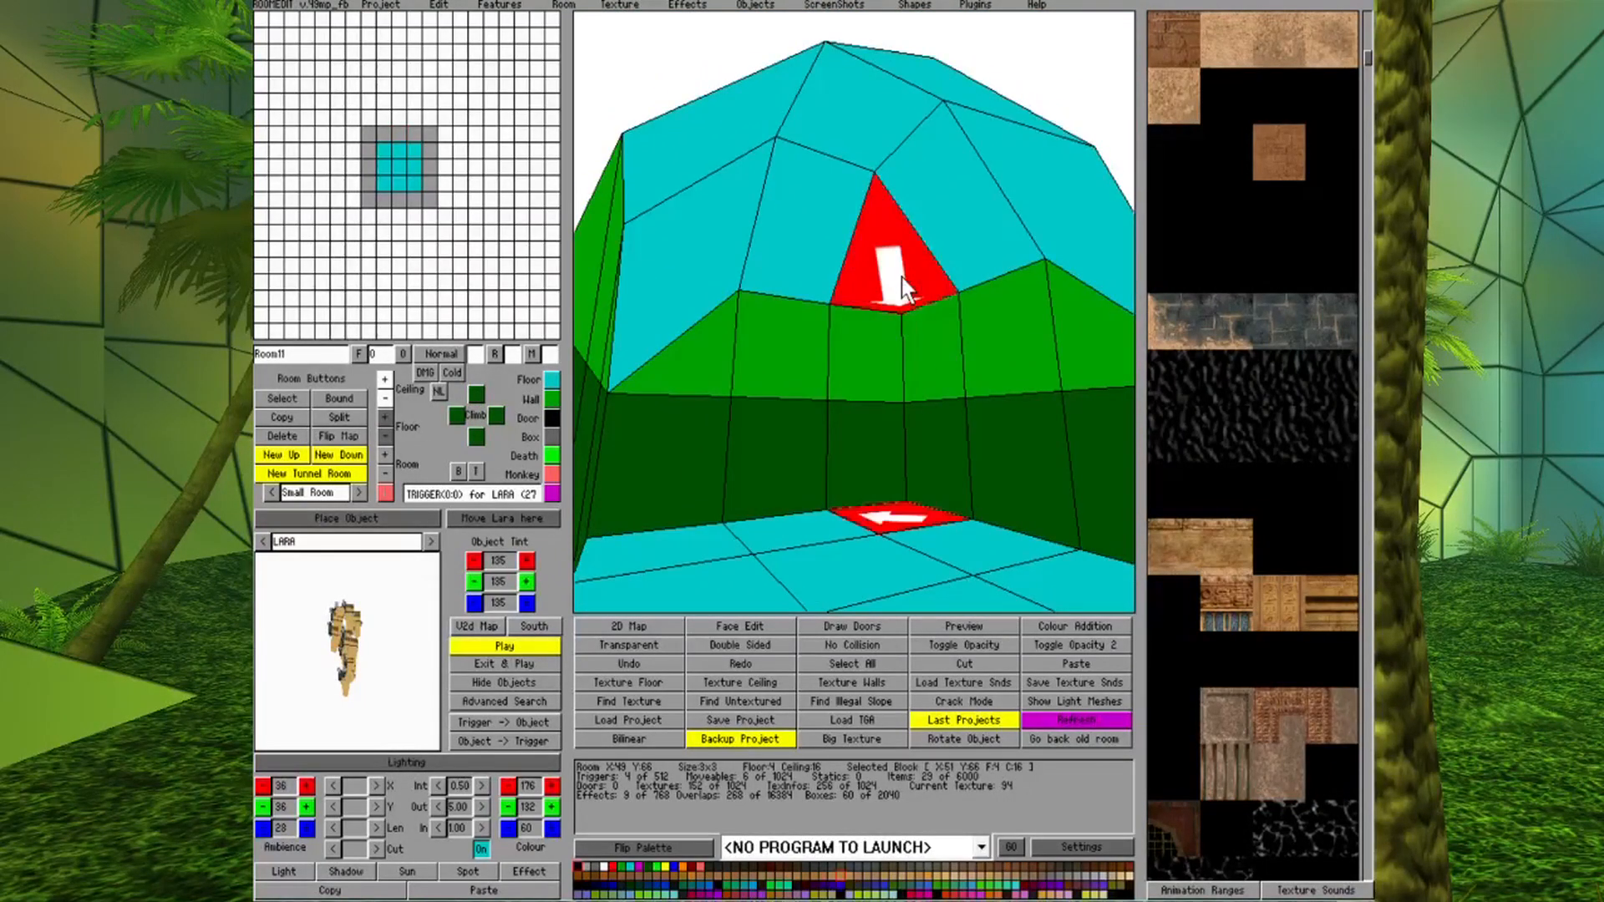
{"action": "left_click", "coordinate": [386, 401]}
Examine the small room's ceiling with its lowered corners from all sides, from above and from low angles.
{"action": "left_click", "coordinate": [820, 468]}
{"action": "key", "text": "Right"}
{"action": "key", "text": "Right"}
{"action": "key", "text": "Right"}
{"action": "key", "text": "Right"}
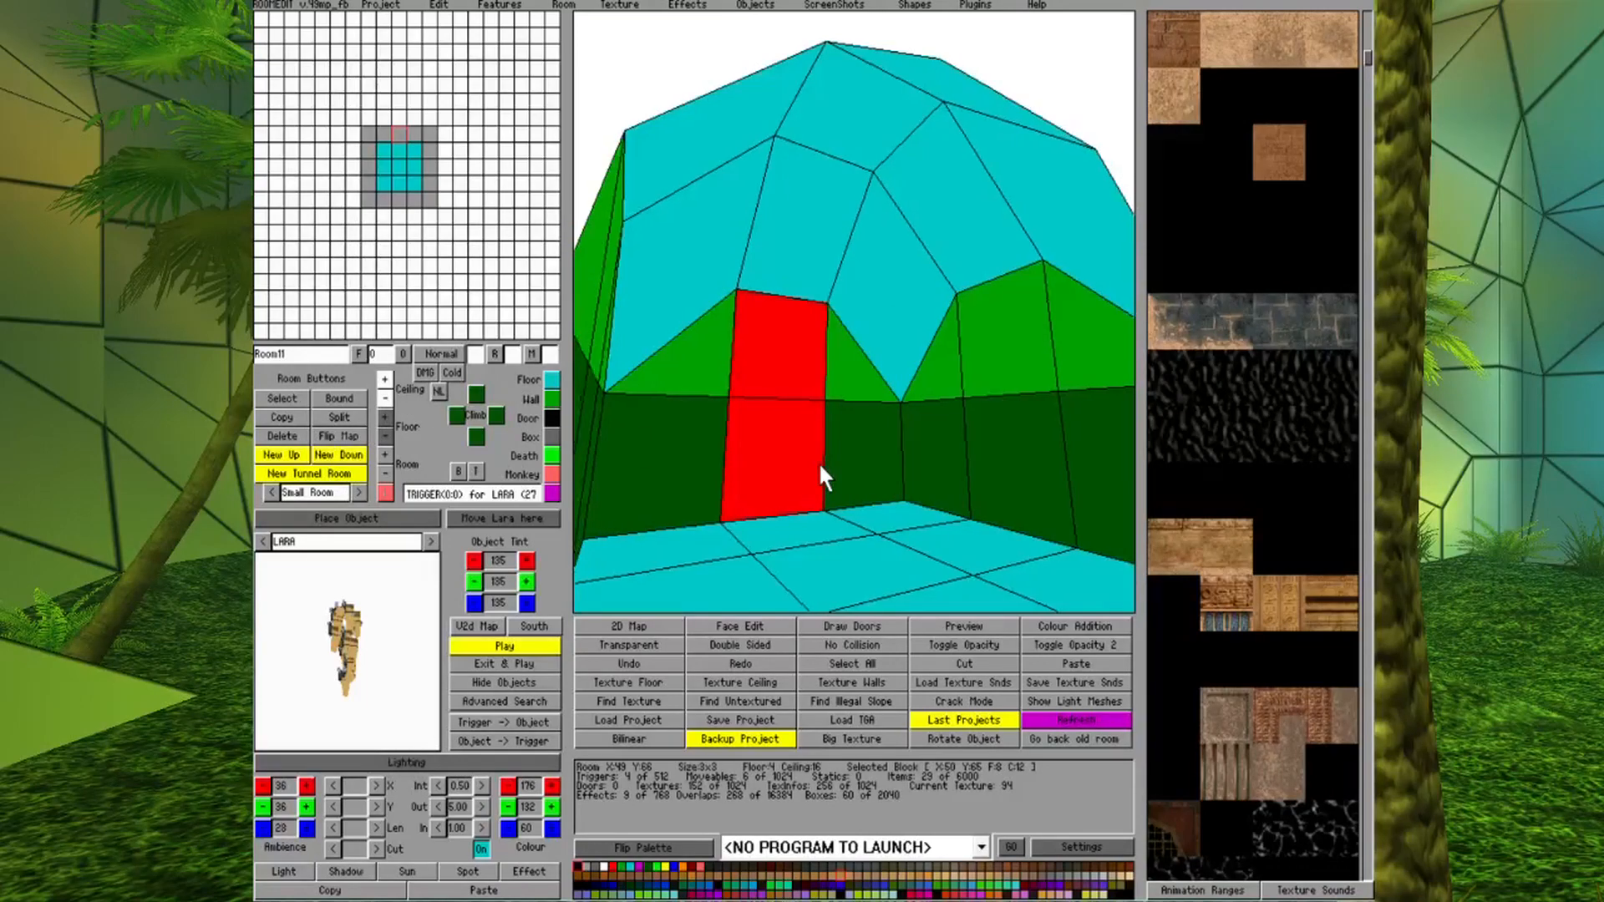
{"action": "key", "text": "Right"}
{"action": "key", "text": "Right"}
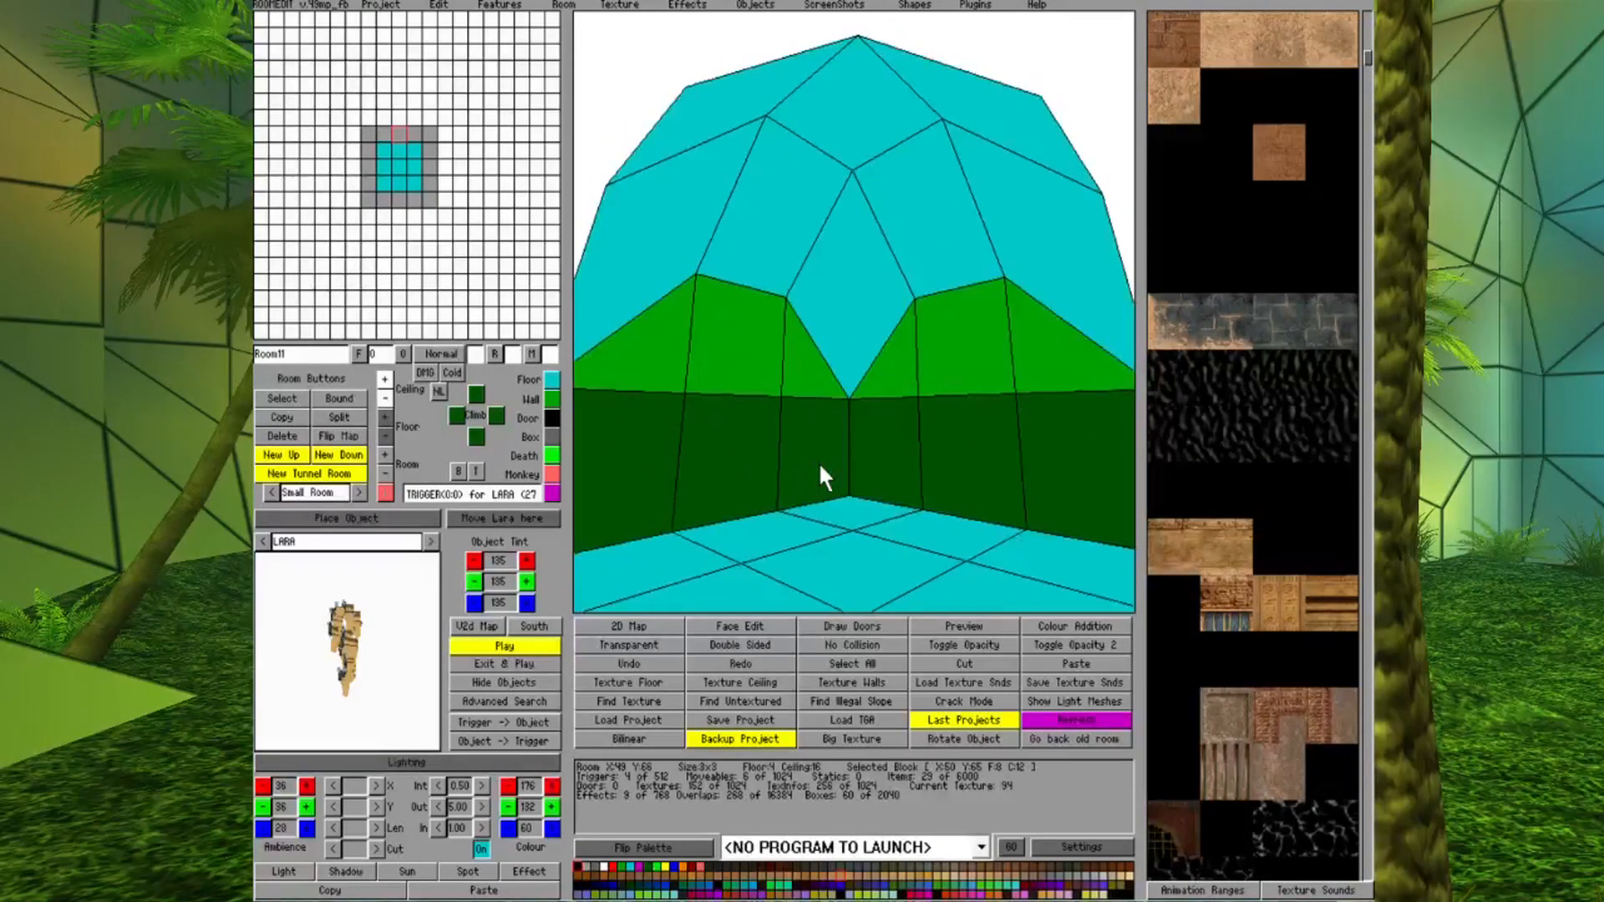
{"action": "key", "text": "Up"}
{"action": "key", "text": "Up"}
{"action": "key", "text": "Up"}
{"action": "key", "text": "Right"}
{"action": "key", "text": "Right"}
{"action": "key", "text": "Right"}
{"action": "key", "text": "Right"}
{"action": "key", "text": "Right"}
{"action": "key", "text": "Right"}
{"action": "key", "text": "Right"}
{"action": "key", "text": "Right"}
{"action": "key", "text": "Right"}
{"action": "key", "text": "Right"}
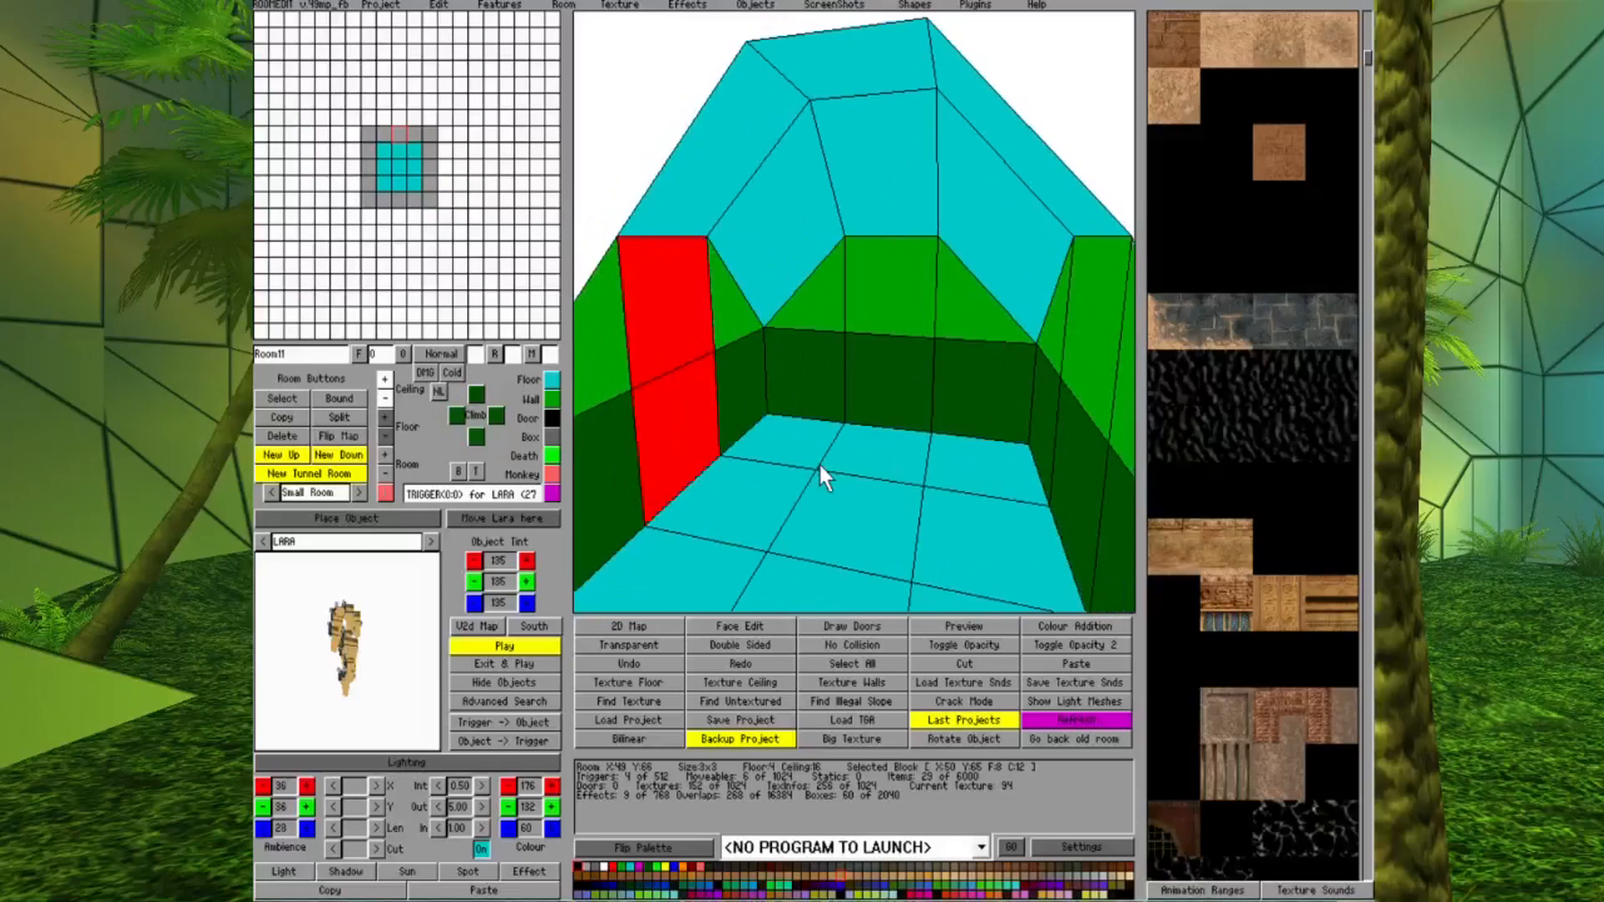
{"action": "key", "text": "Right"}
{"action": "key", "text": "Right"}
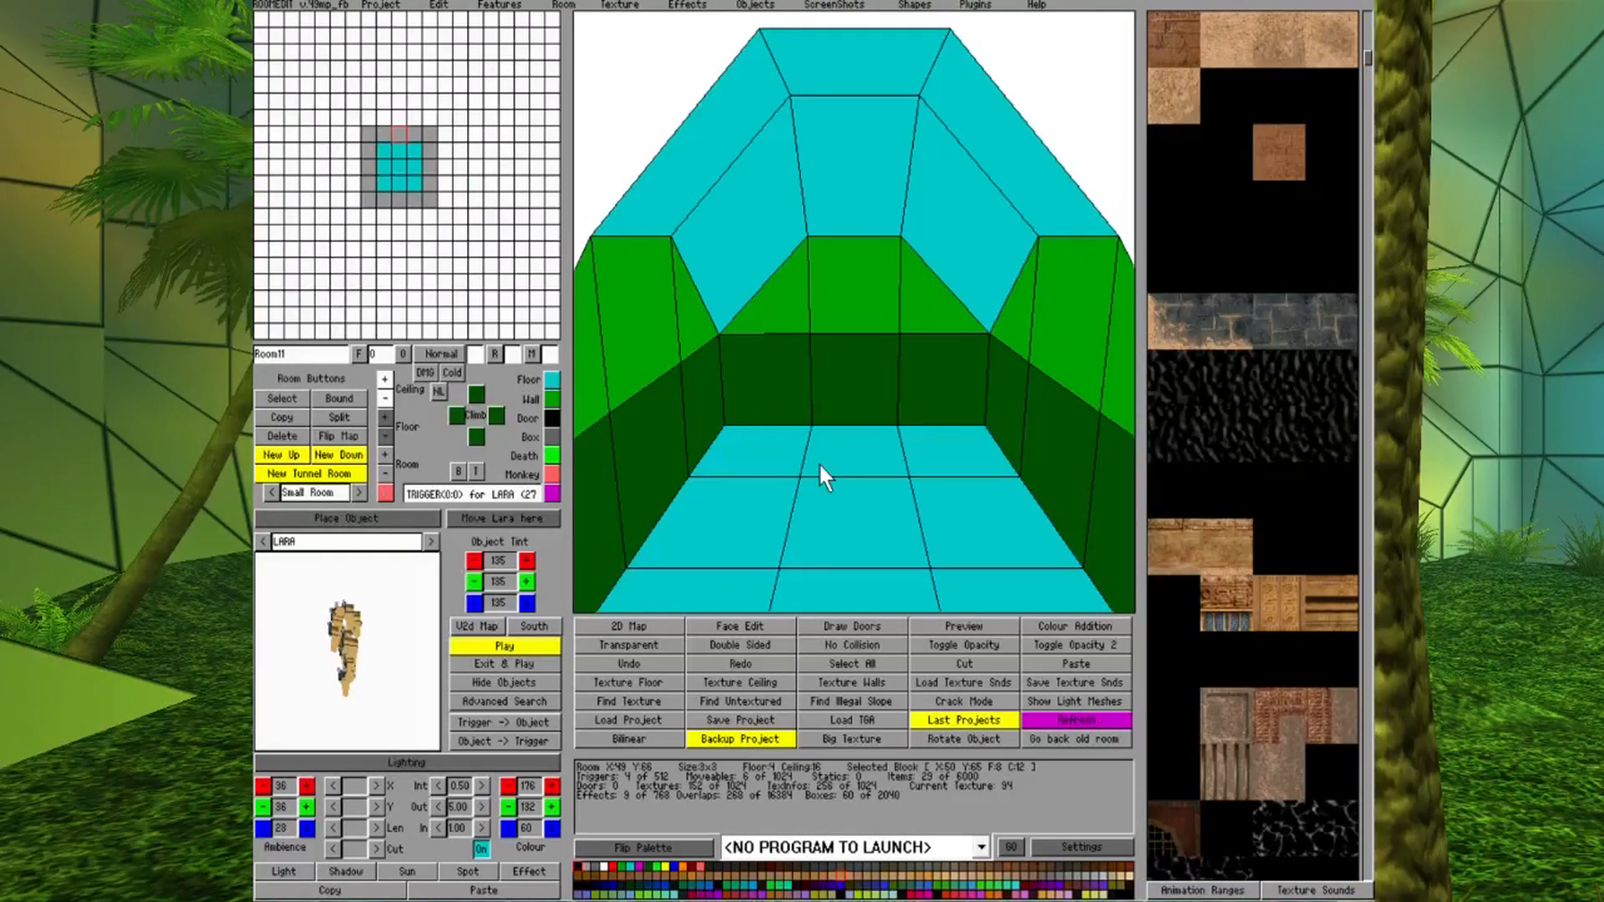
{"action": "key", "text": "Down"}
{"action": "key", "text": "Down"}
{"action": "key", "text": "Down"}
{"action": "key", "text": "Down"}
{"action": "key", "text": "Down"}
{"action": "key", "text": "Left"}
{"action": "key", "text": "Left"}
{"action": "key", "text": "Right"}
{"action": "key", "text": "Right"}
{"action": "key", "text": "Right"}
{"action": "key", "text": "Right"}
{"action": "key", "text": "Up"}
{"action": "key", "text": "Up"}
{"action": "key", "text": "Up"}
{"action": "key", "text": "Up"}
{"action": "key", "text": "Up"}
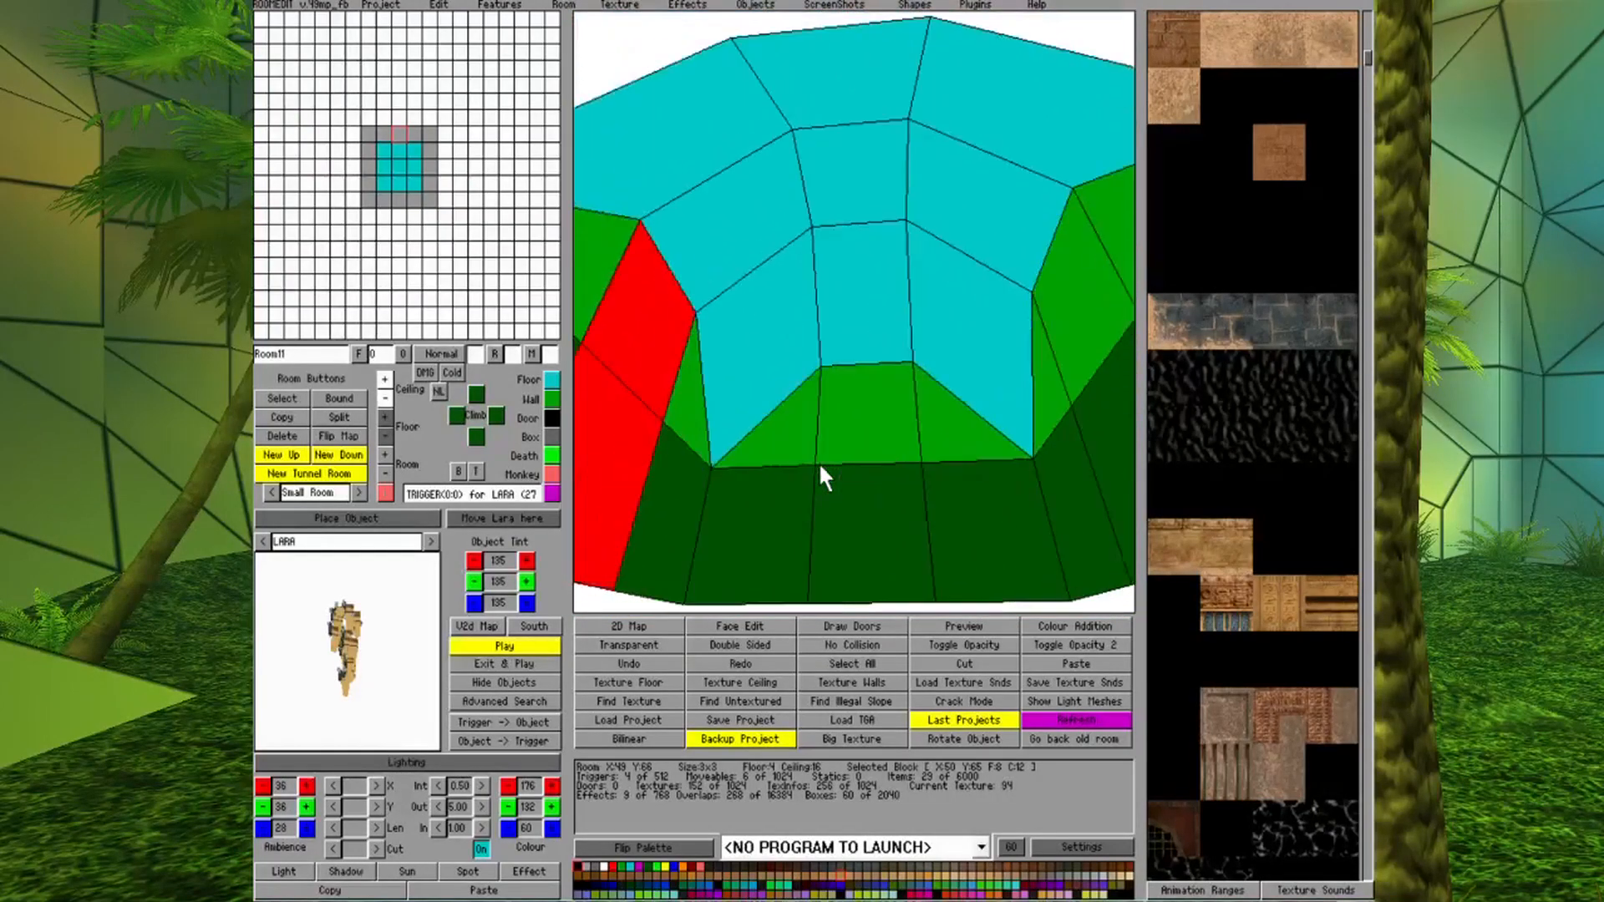
{"action": "key", "text": "Right"}
{"action": "key", "text": "Right"}
{"action": "key", "text": "Right"}
{"action": "key", "text": "Right"}
{"action": "key", "text": "Right"}
{"action": "key", "text": "Right"}
{"action": "key", "text": "Right"}
{"action": "key", "text": "Right"}
{"action": "key", "text": "Right"}
{"action": "key", "text": "Right"}
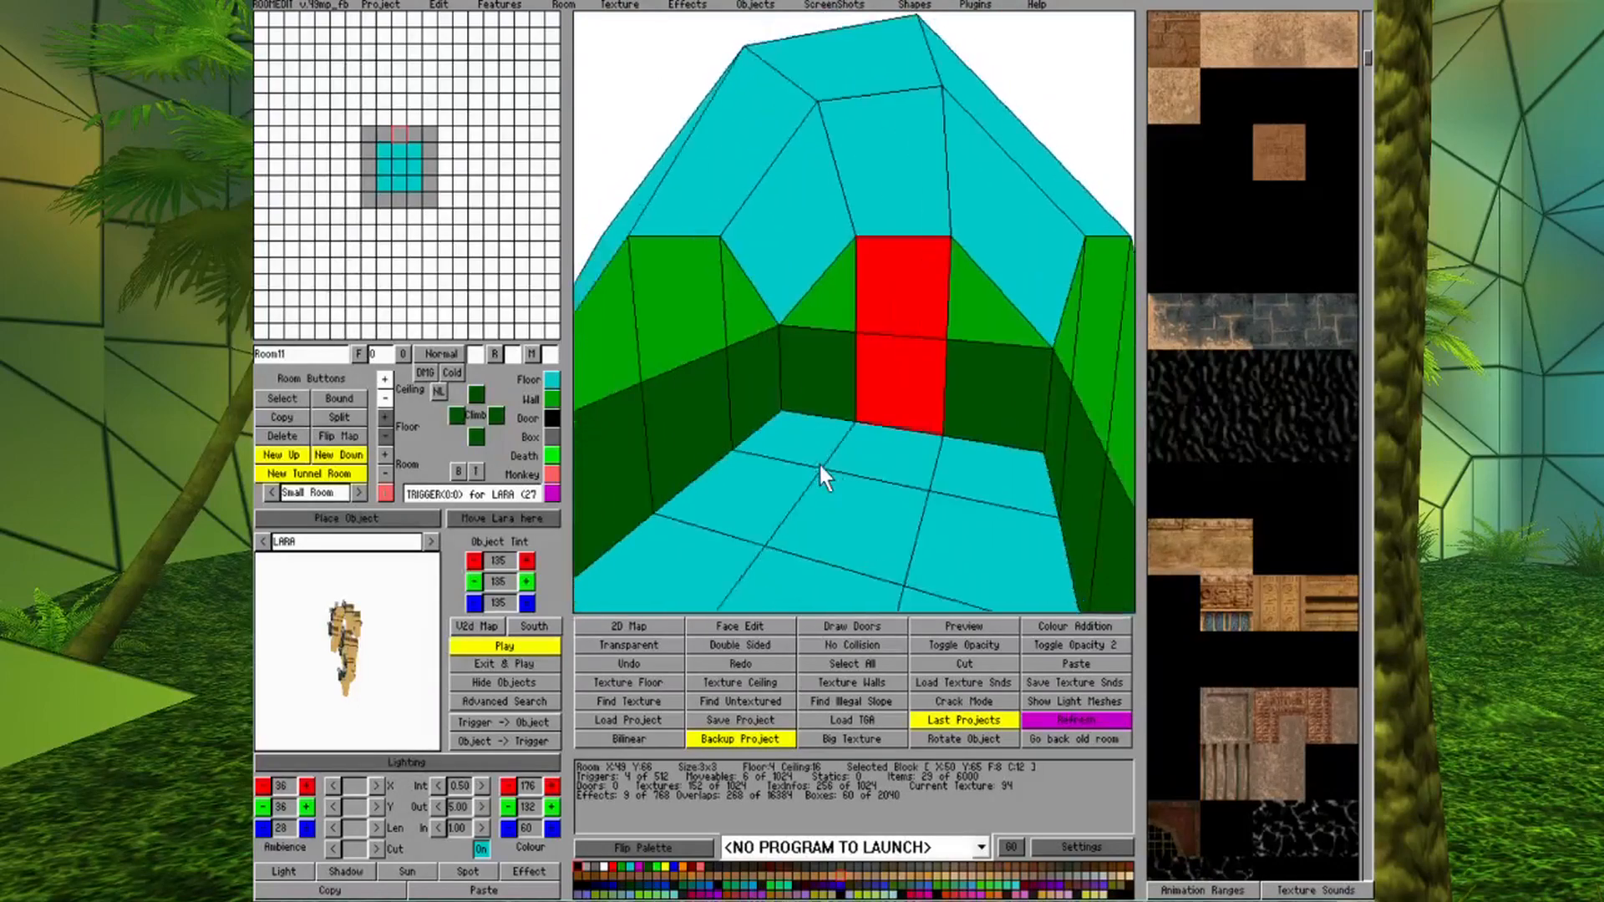
Create a new nine-by-nine room in slot 12.
{"action": "left_click", "coordinate": [628, 625]}
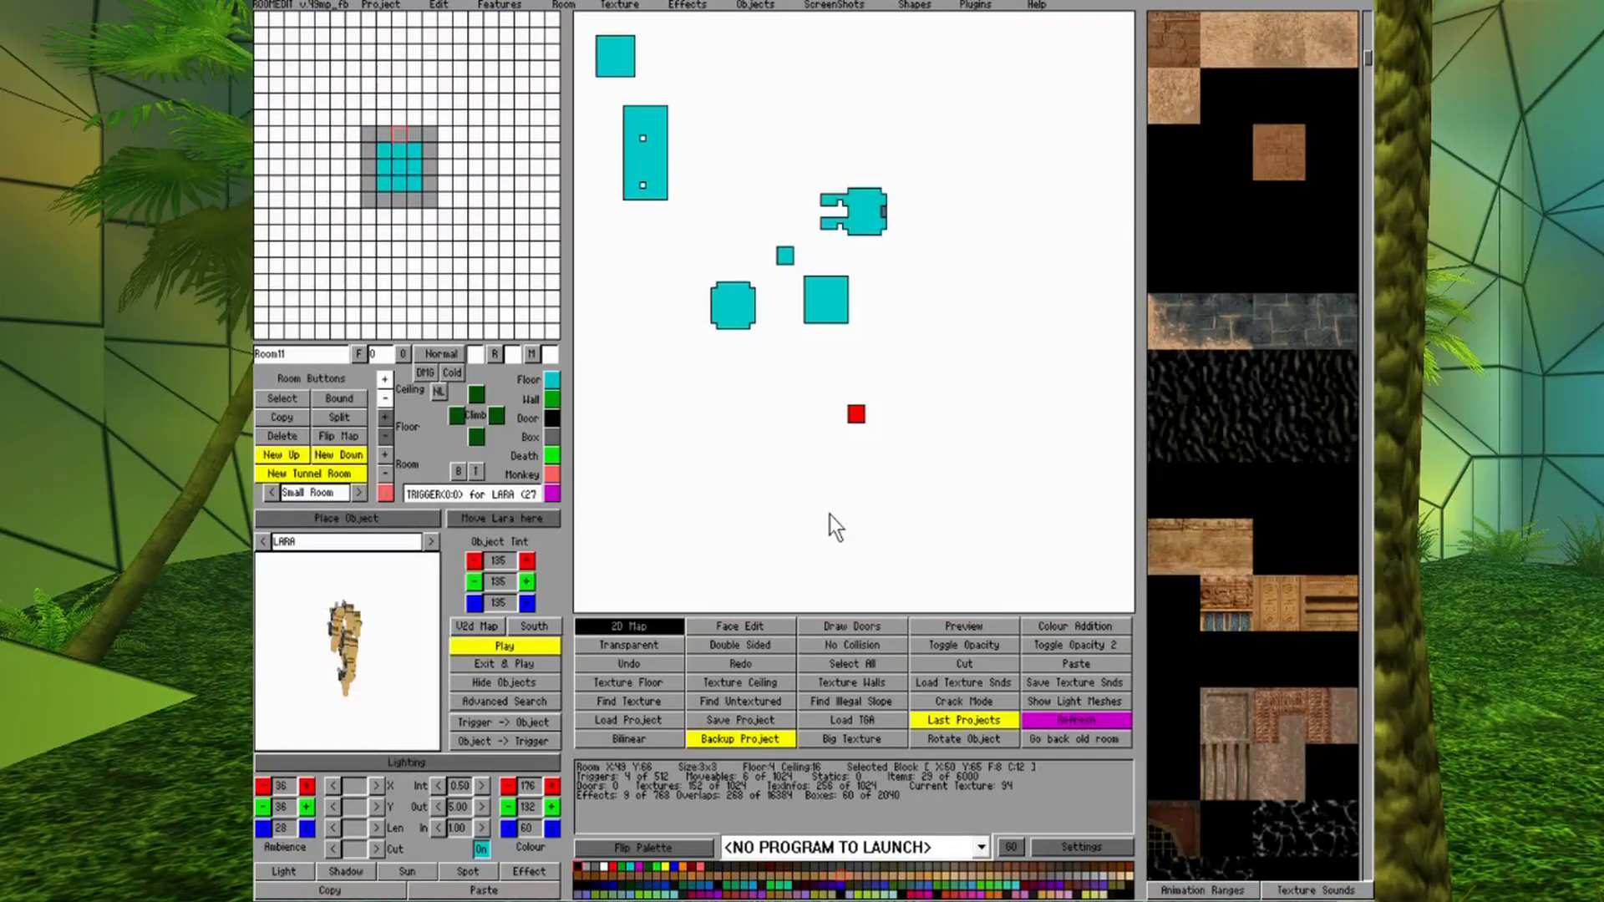
{"action": "left_click", "coordinate": [262, 395]}
{"action": "double_click", "coordinate": [836, 349]}
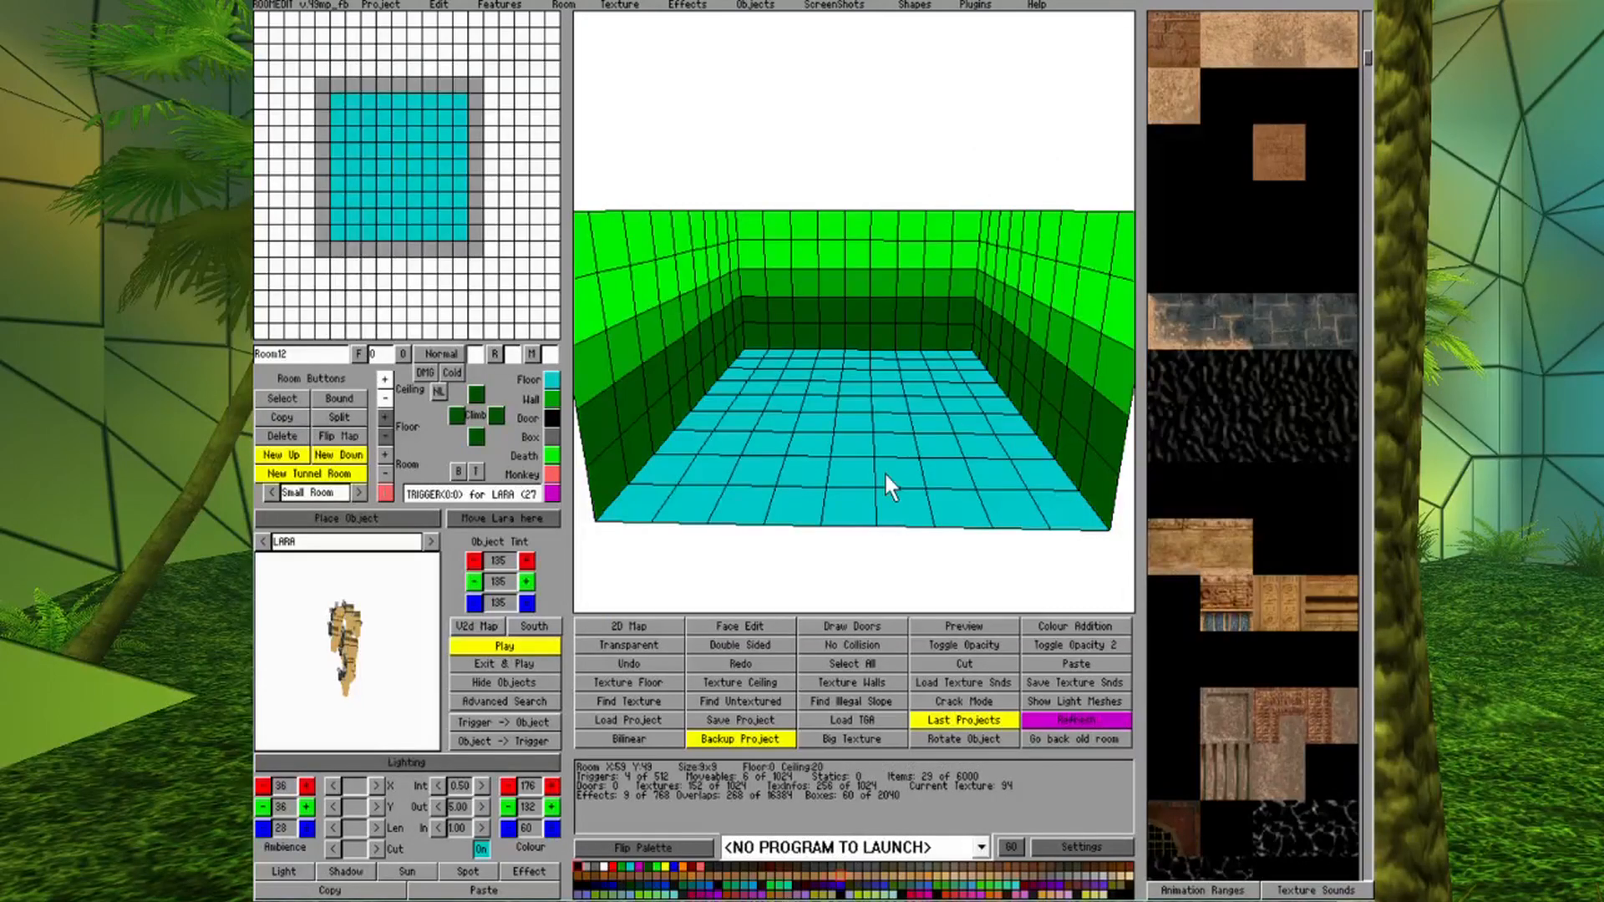
Select the whole floor area of Room12 and set its floor height to 4 and ceiling height to 12.
{"action": "left_click_drag", "start_coordinate": [333, 101], "coordinate": [451, 265]}
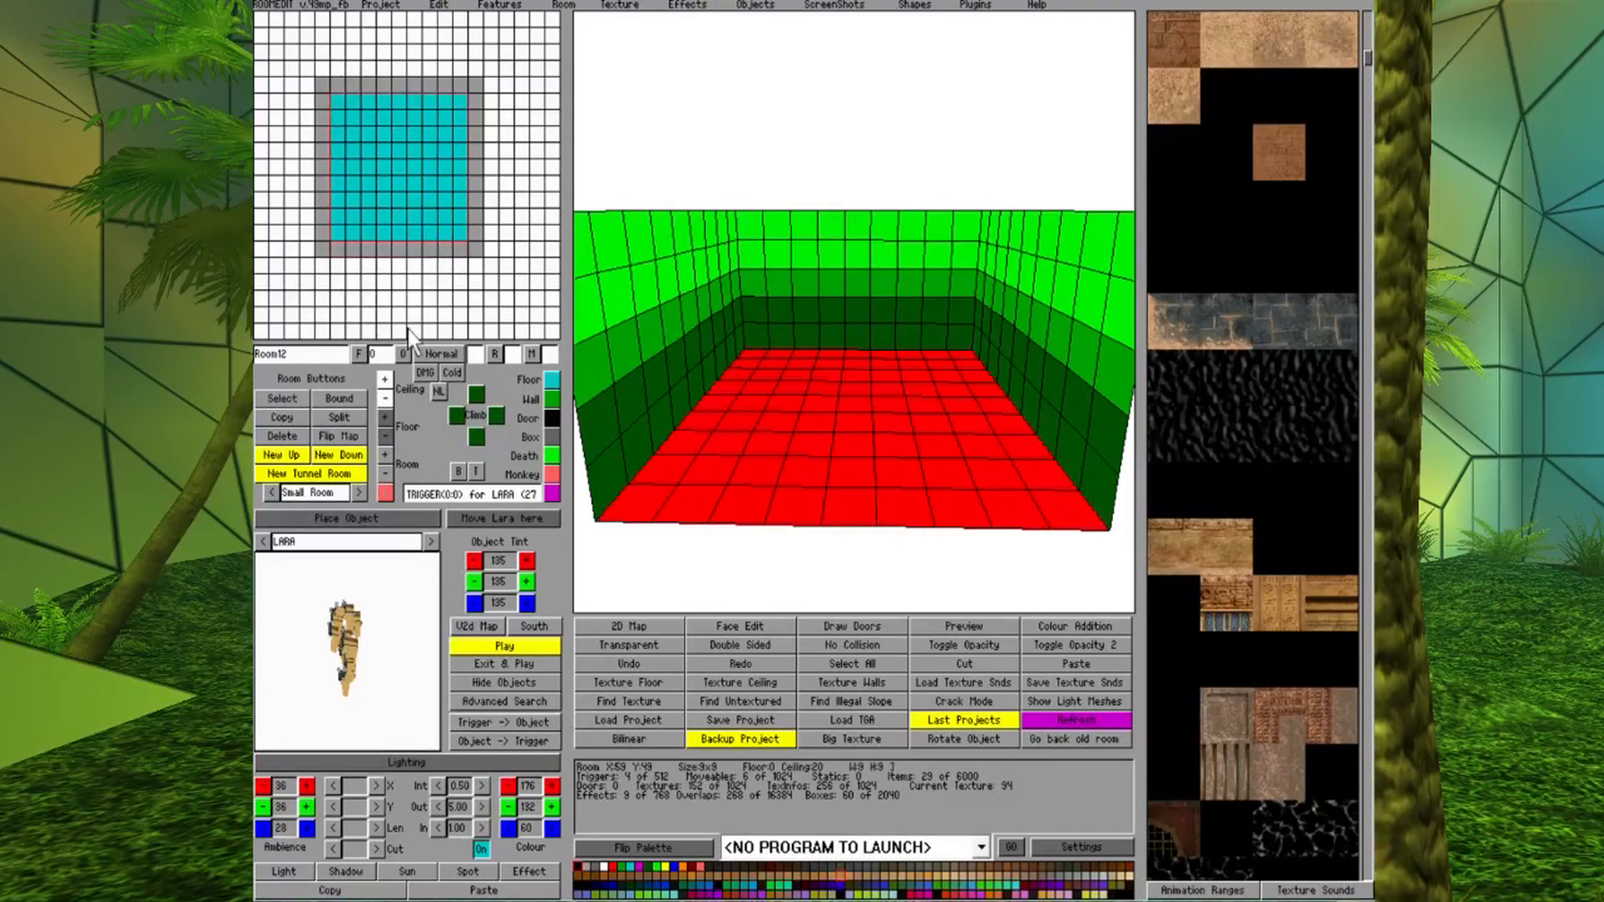
{"action": "left_click", "coordinate": [382, 415], "text": "ctrl"}
{"action": "left_click", "coordinate": [383, 402], "text": "ctrl"}
{"action": "left_click", "coordinate": [384, 402], "text": "ctrl"}
Raise the inner seven-by-seven area of Room12's ceiling to 16, leaving out the outermost ring of blocks.
{"action": "left_click", "coordinate": [829, 463]}
{"action": "key", "text": "Up"}
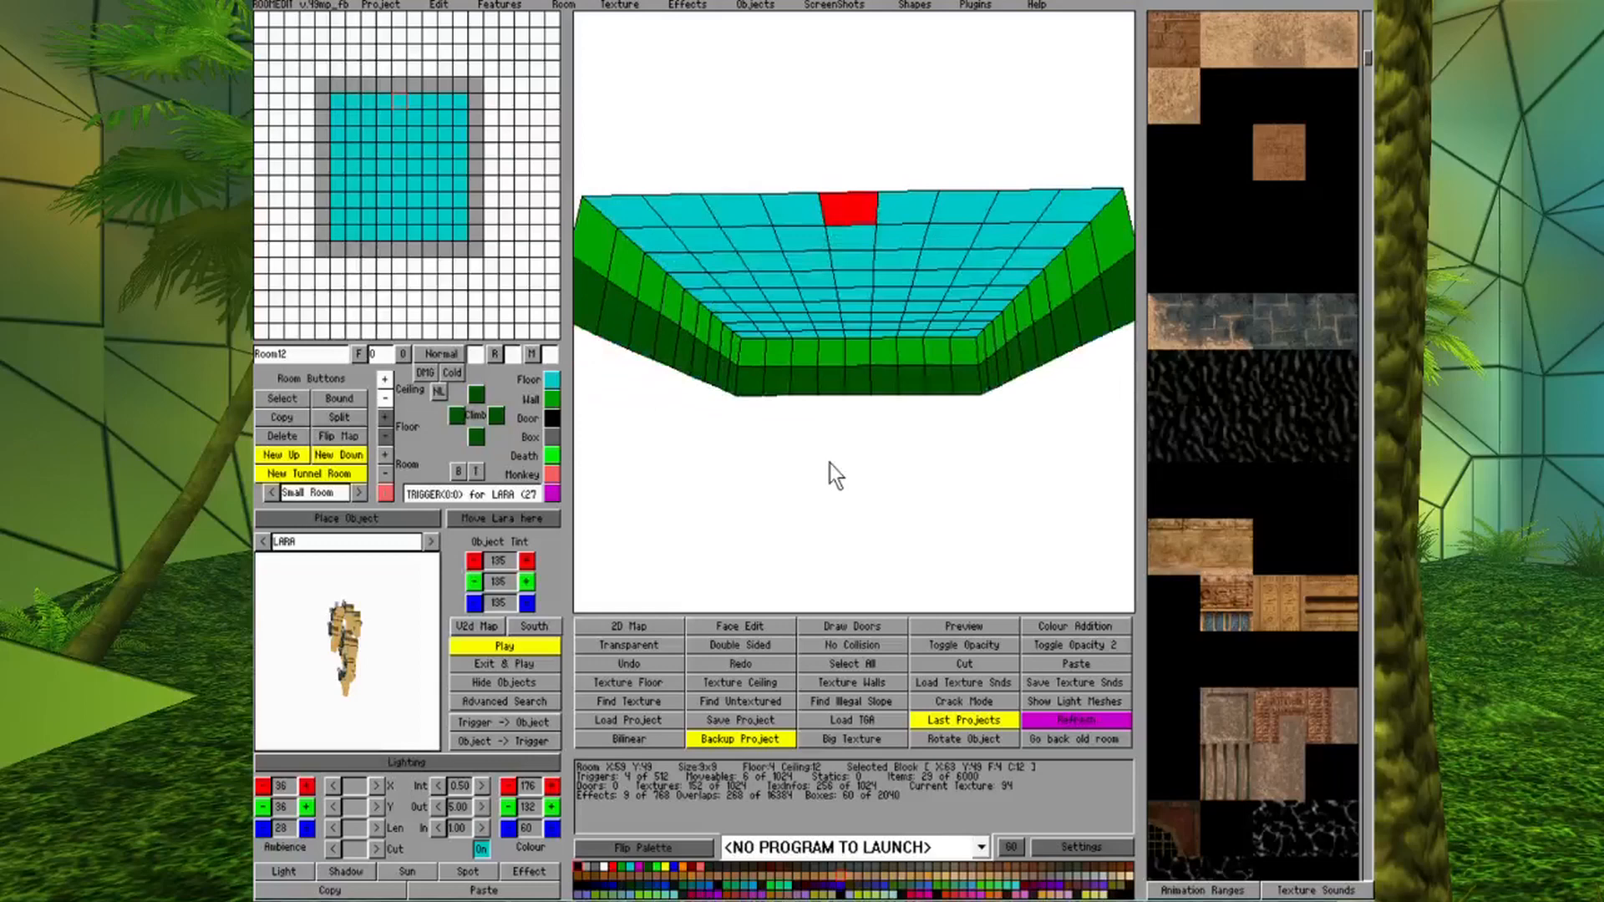
{"action": "key", "text": "Up"}
{"action": "key", "text": "Up"}
{"action": "key", "text": "Up"}
{"action": "key", "text": "Up"}
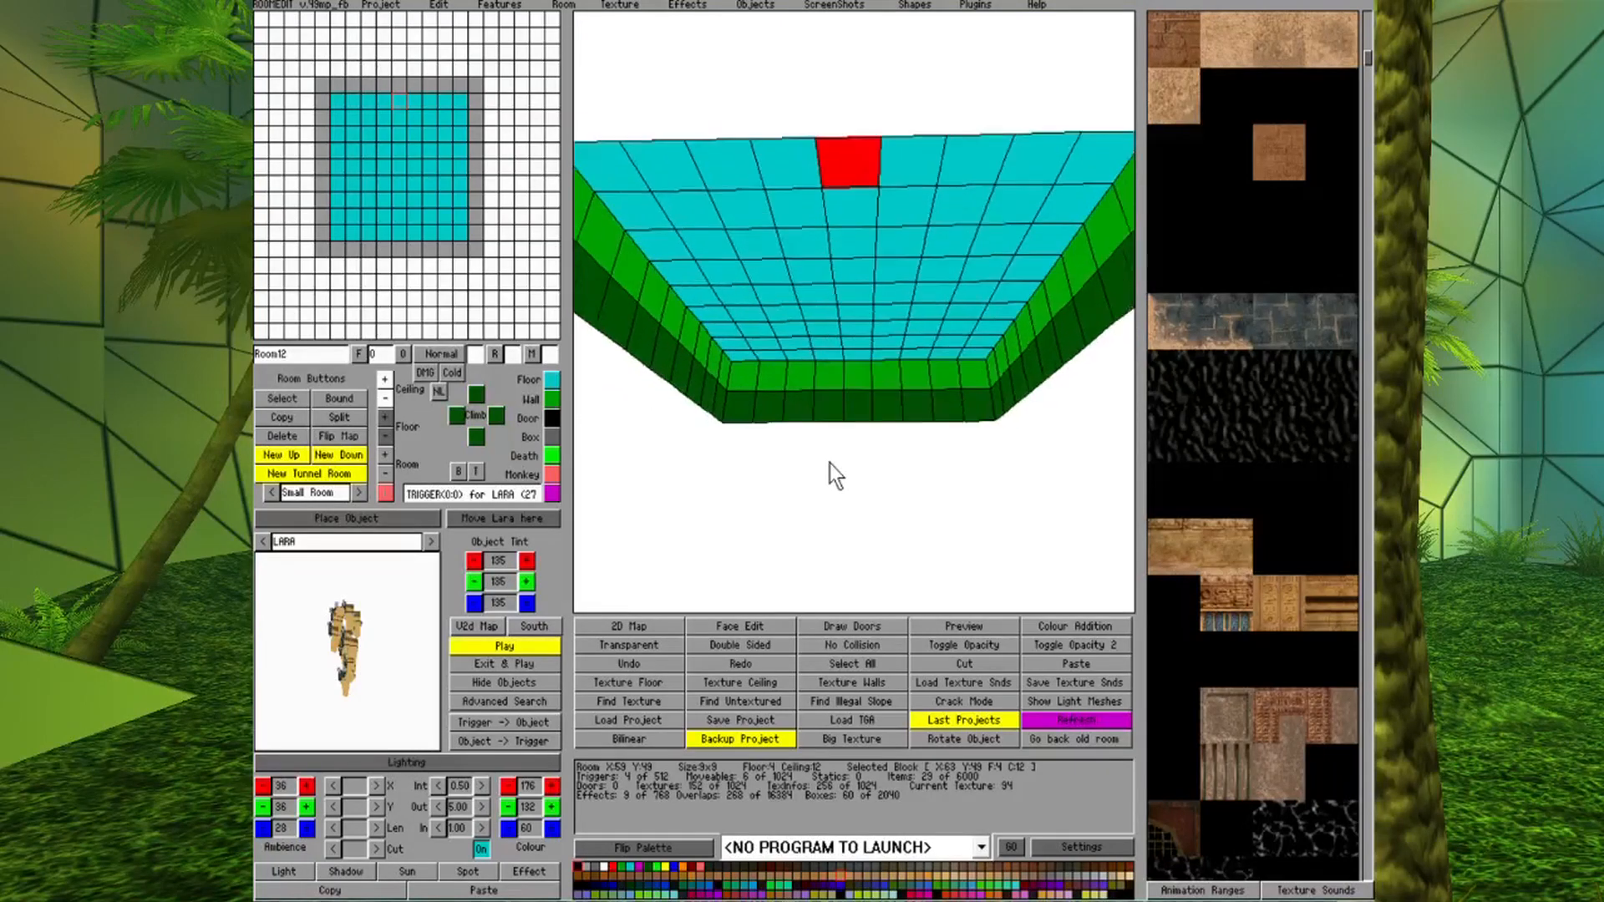
{"action": "left_click_drag", "start_coordinate": [664, 184], "coordinate": [955, 333]}
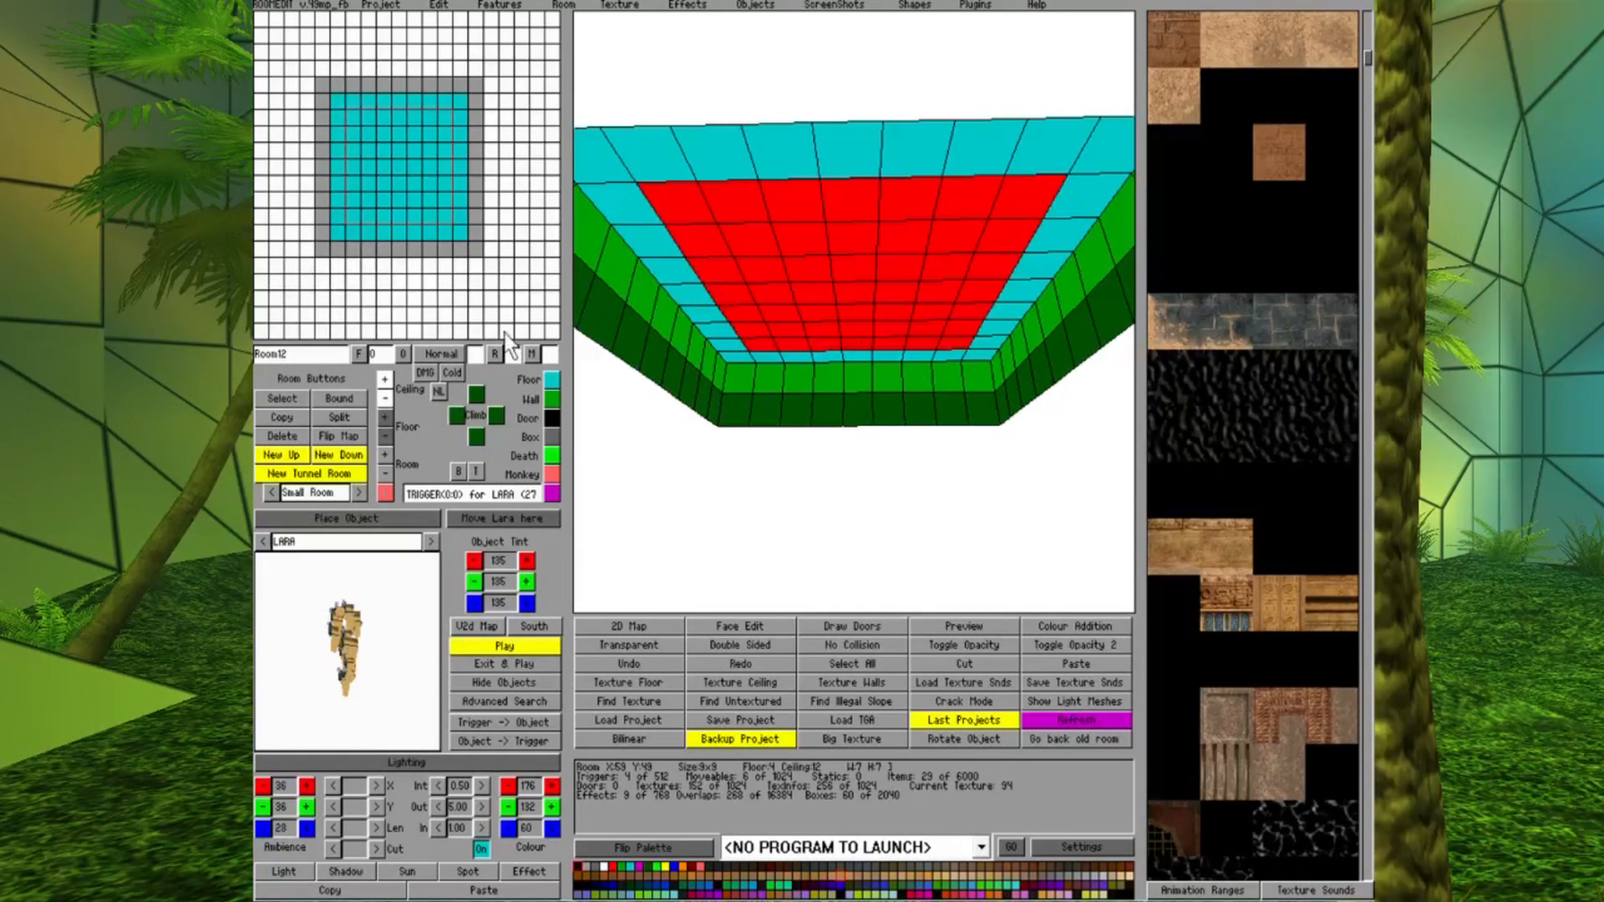
{"action": "left_click", "coordinate": [383, 382]}
{"action": "left_click", "coordinate": [380, 400]}
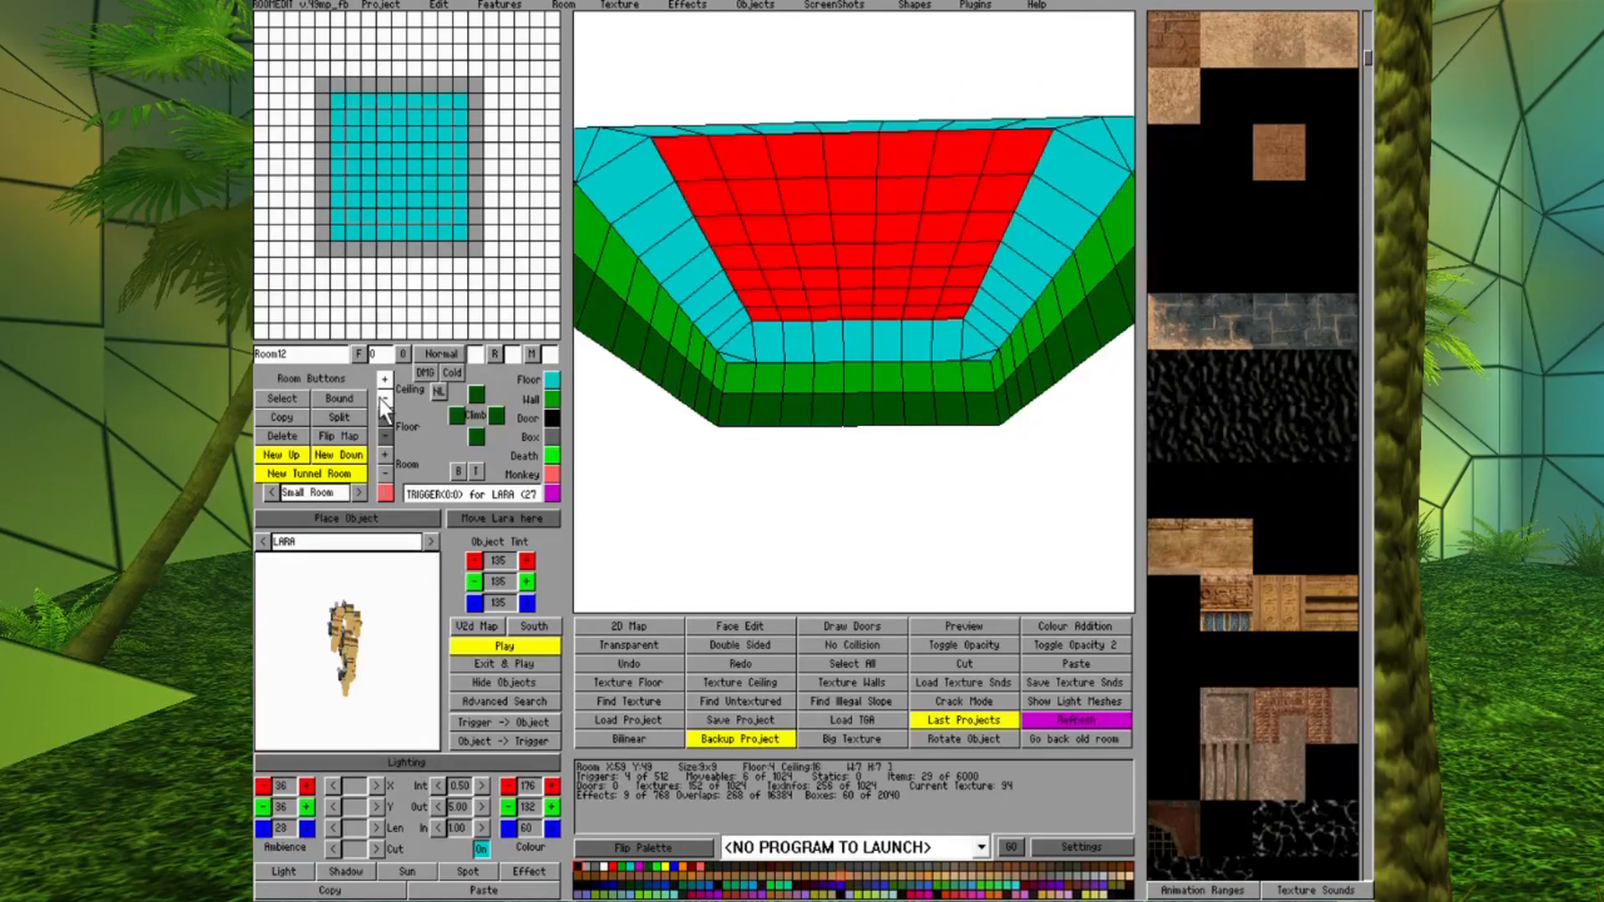
Raise the central five-by-five area of Room12's ceiling to 19.
{"action": "right_click", "coordinate": [755, 428]}
{"action": "key", "text": "Up"}
{"action": "key", "text": "Up"}
{"action": "key", "text": "Down"}
{"action": "key", "text": "Page_Up"}
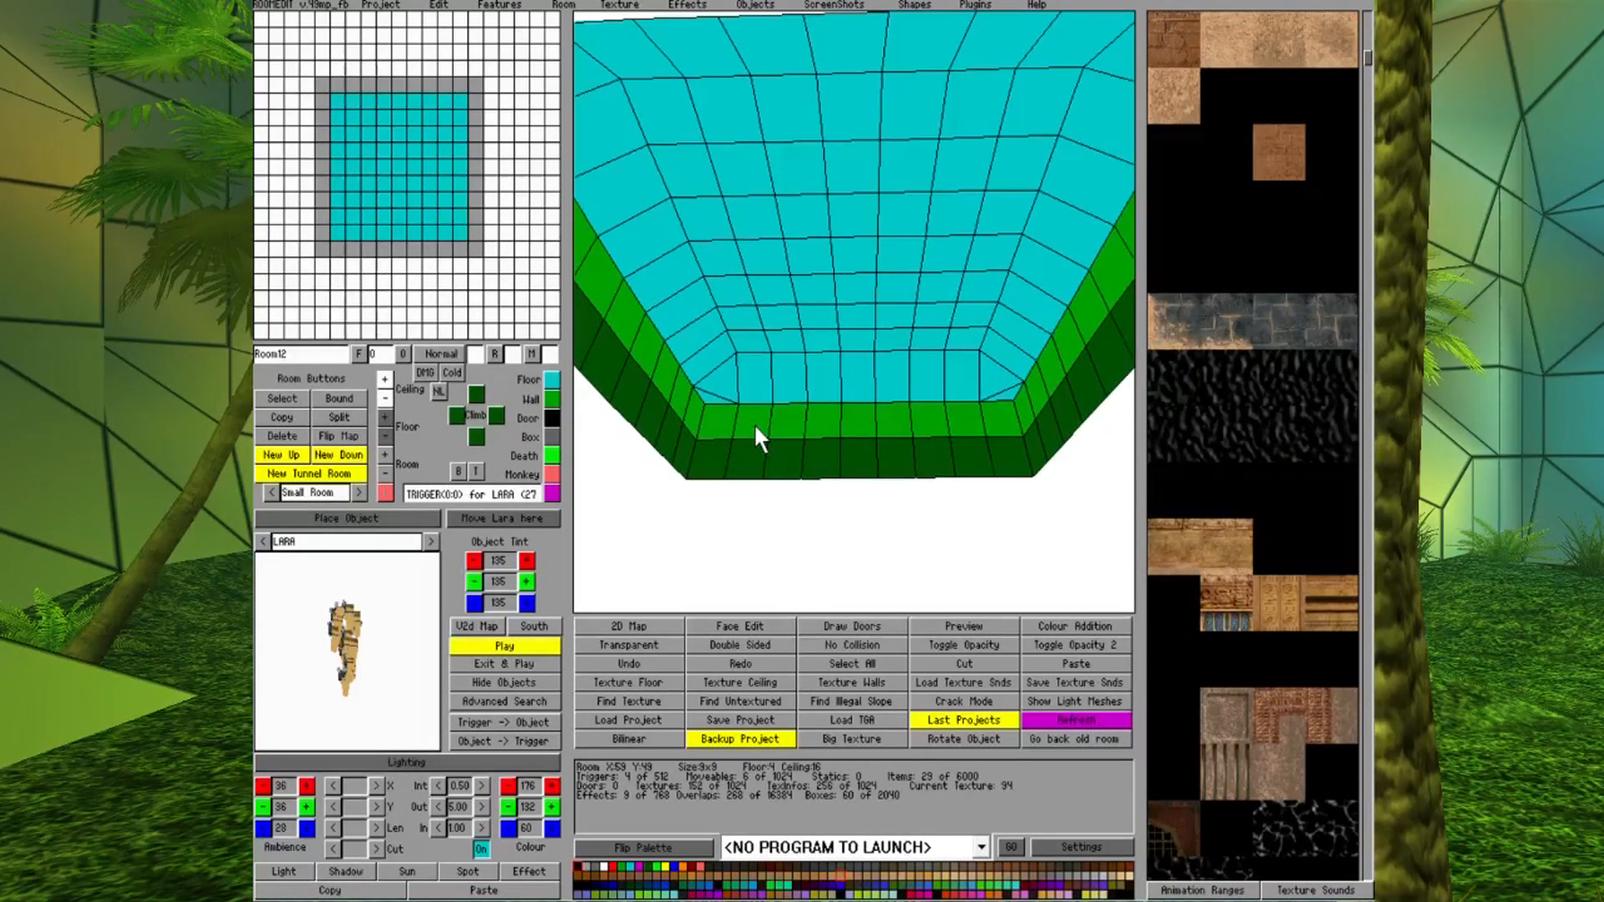
{"action": "left_click_drag", "start_coordinate": [738, 149], "coordinate": [942, 320]}
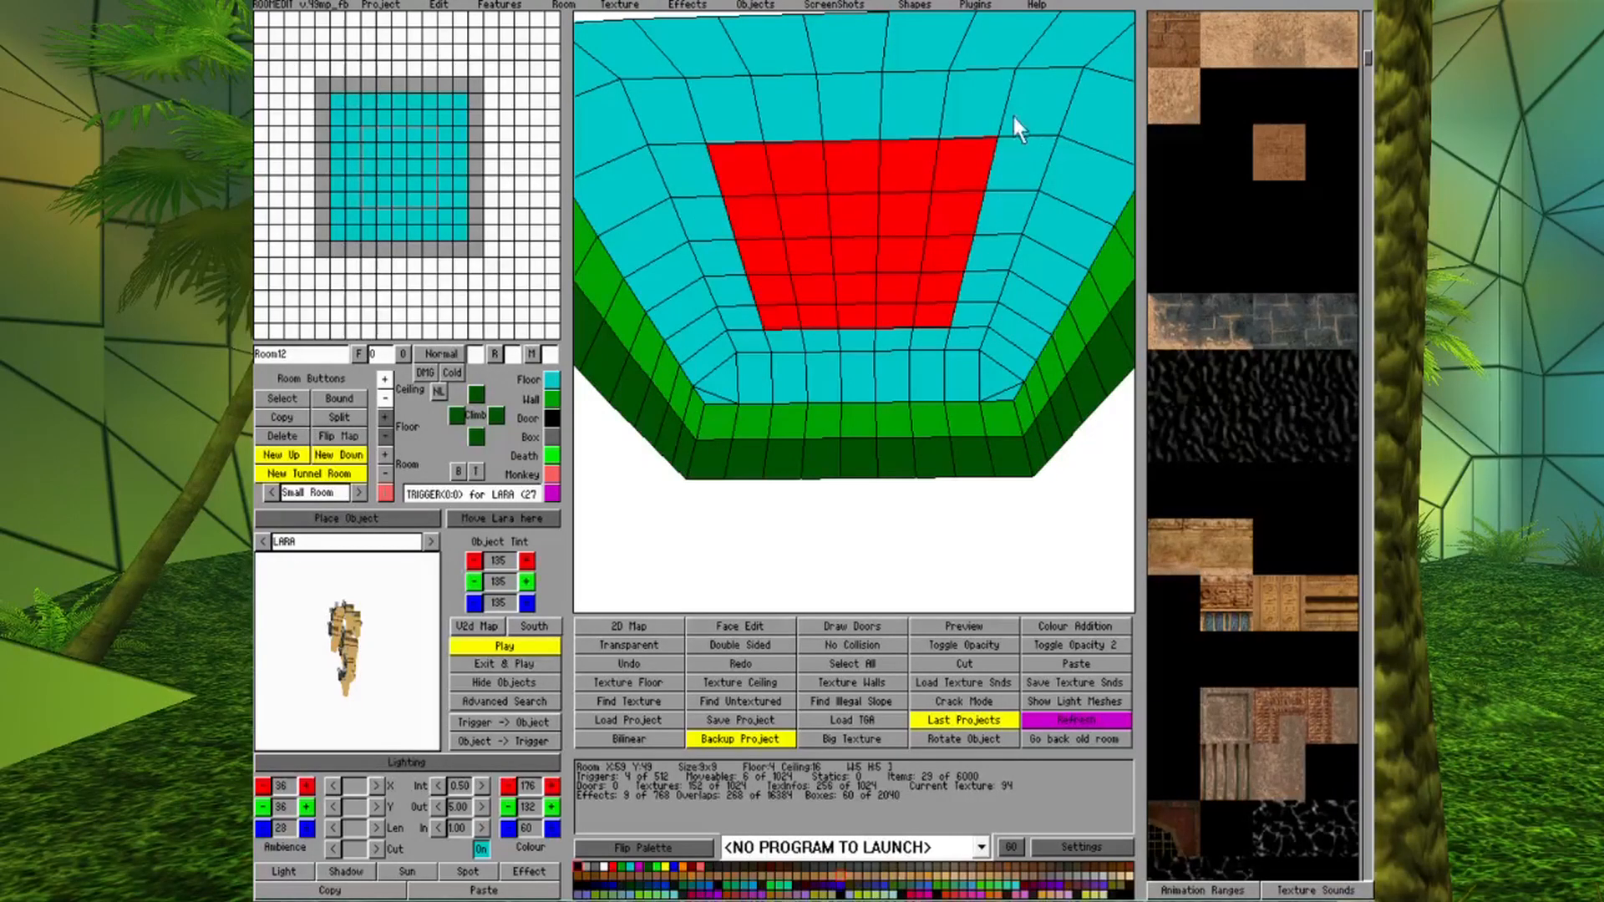
{"action": "left_click", "coordinate": [384, 382]}
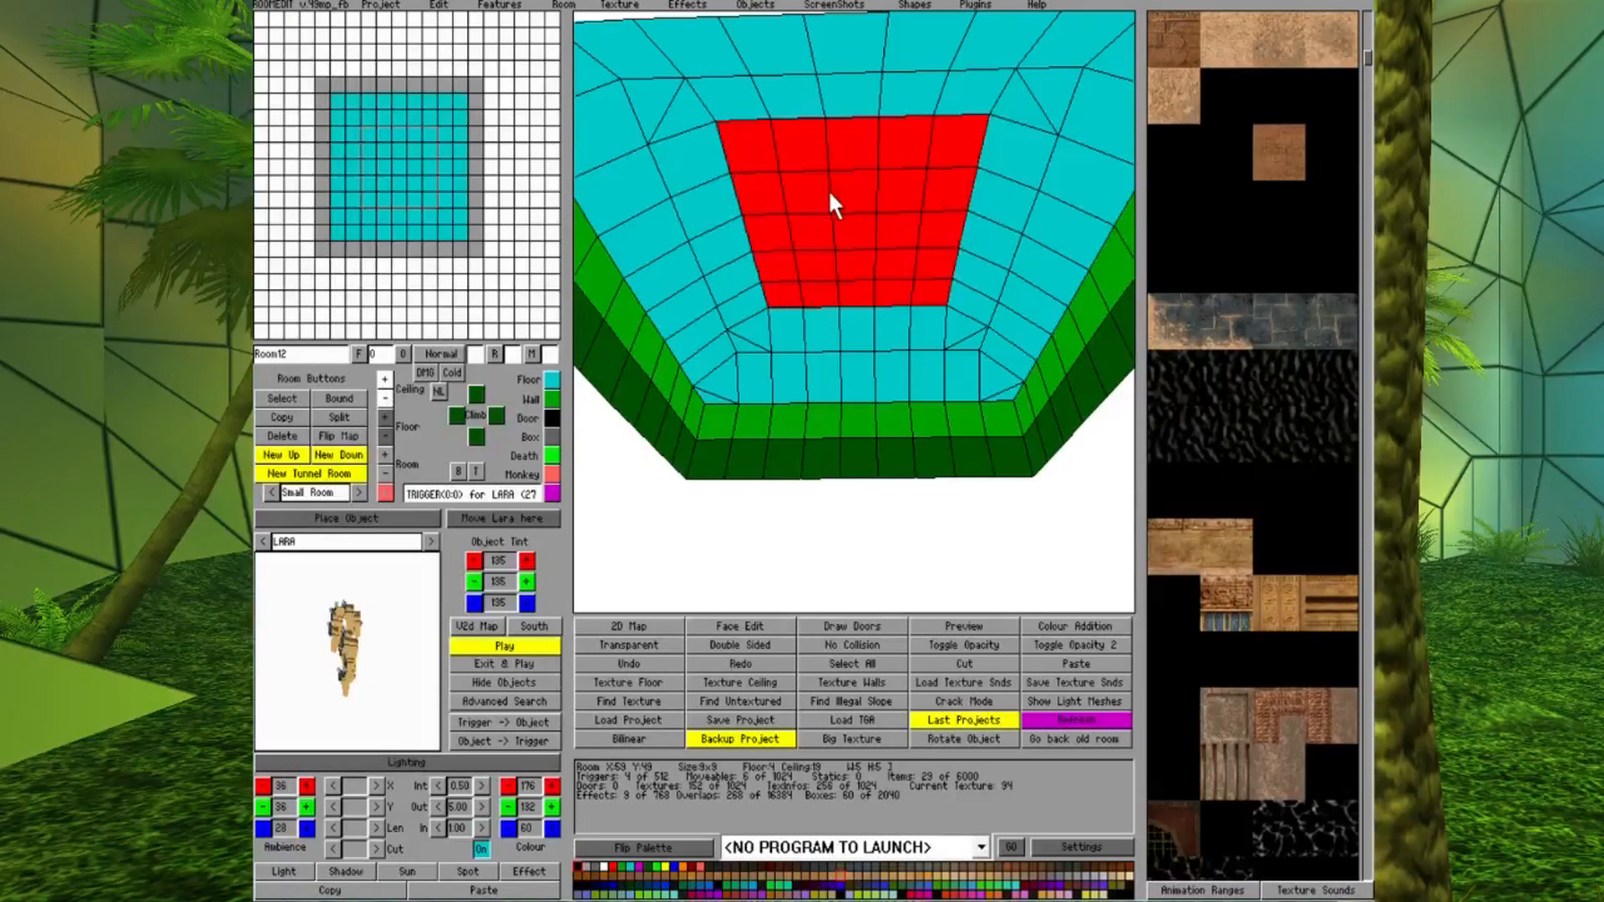
Raise the central three-by-three area of Room12's ceiling to 21.
{"action": "left_click", "coordinate": [805, 180]}
{"action": "left_click_drag", "start_coordinate": [844, 214], "coordinate": [882, 257]}
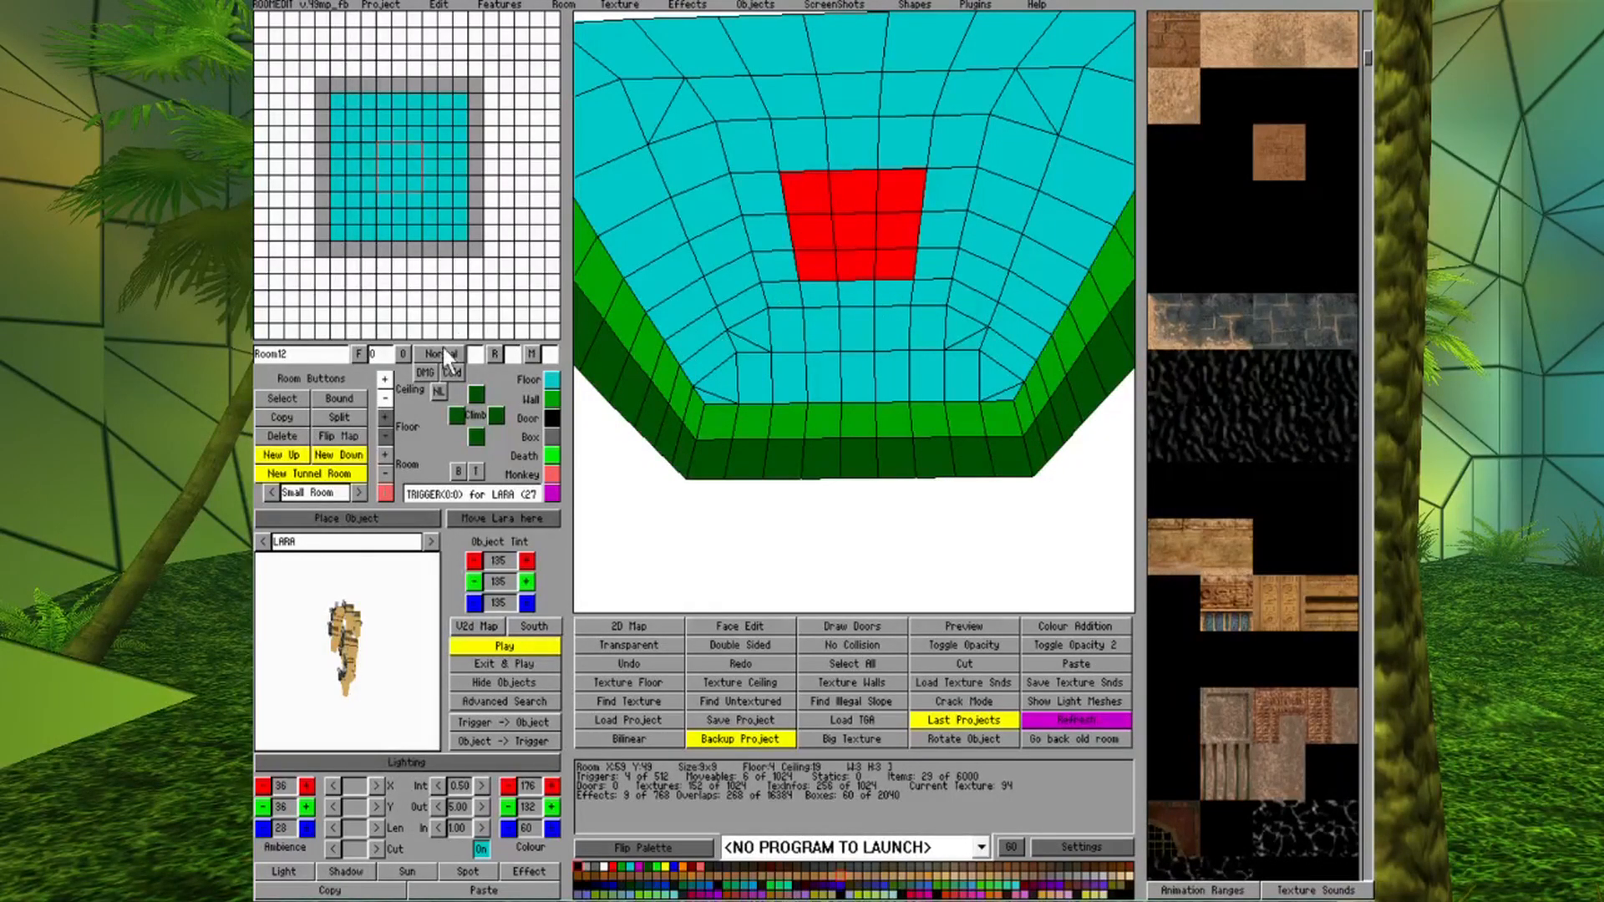
{"action": "left_click", "coordinate": [383, 383]}
{"action": "left_click", "coordinate": [383, 382]}
Examine the stepped dome of Room12's ceiling from inside, turning the view to several corners and walls.
{"action": "left_click", "coordinate": [735, 469]}
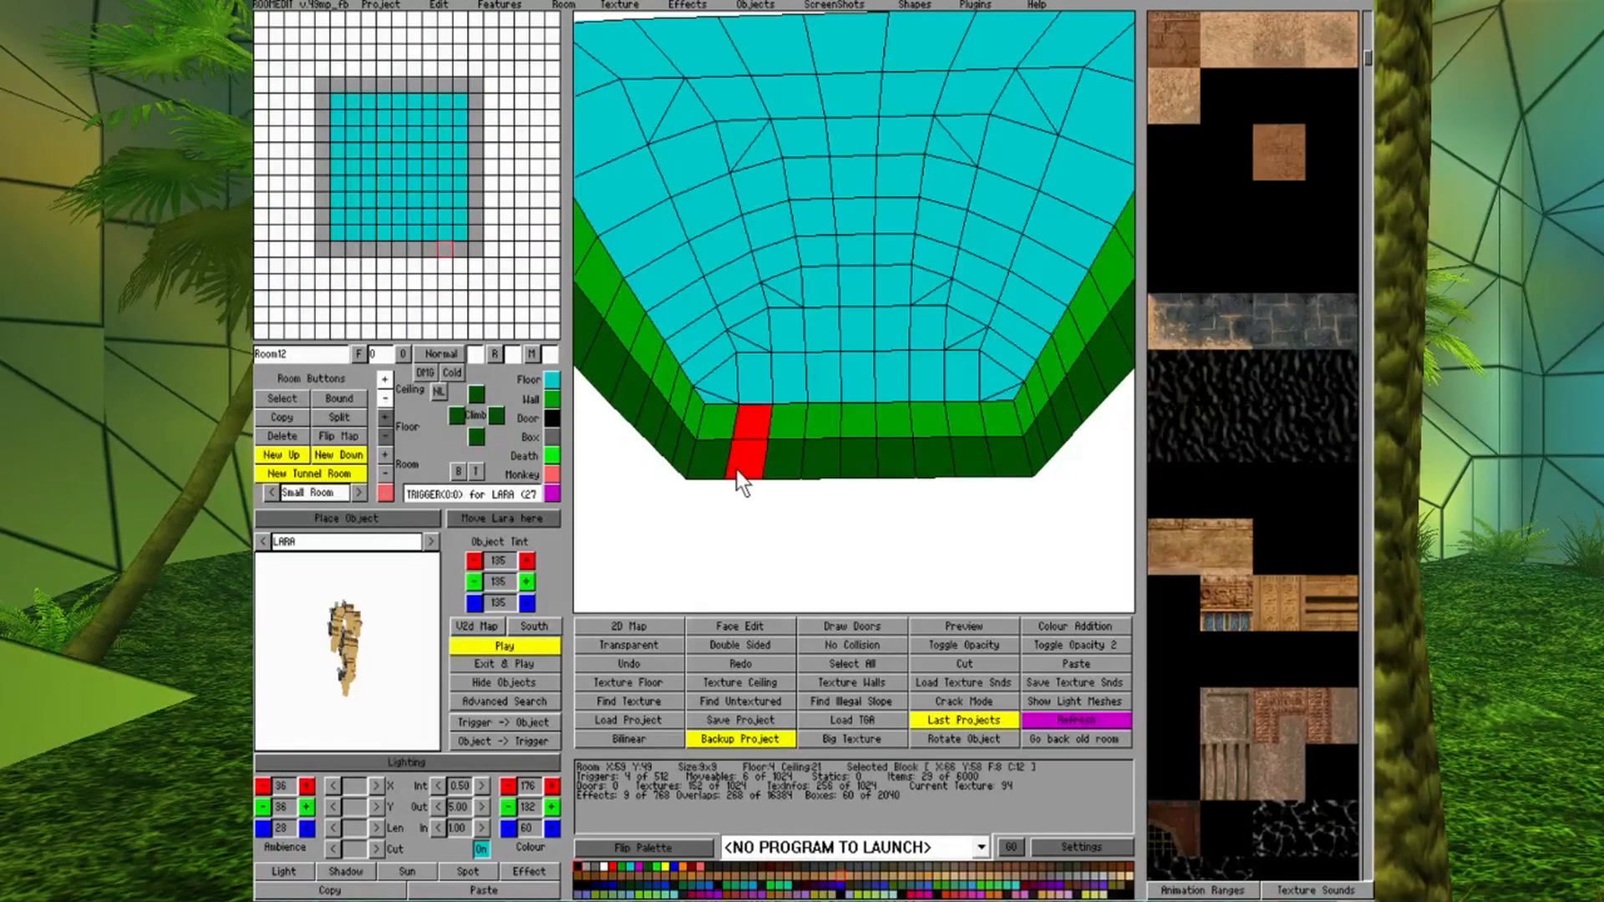
{"action": "key", "text": "Up"}
{"action": "key", "text": "Right"}
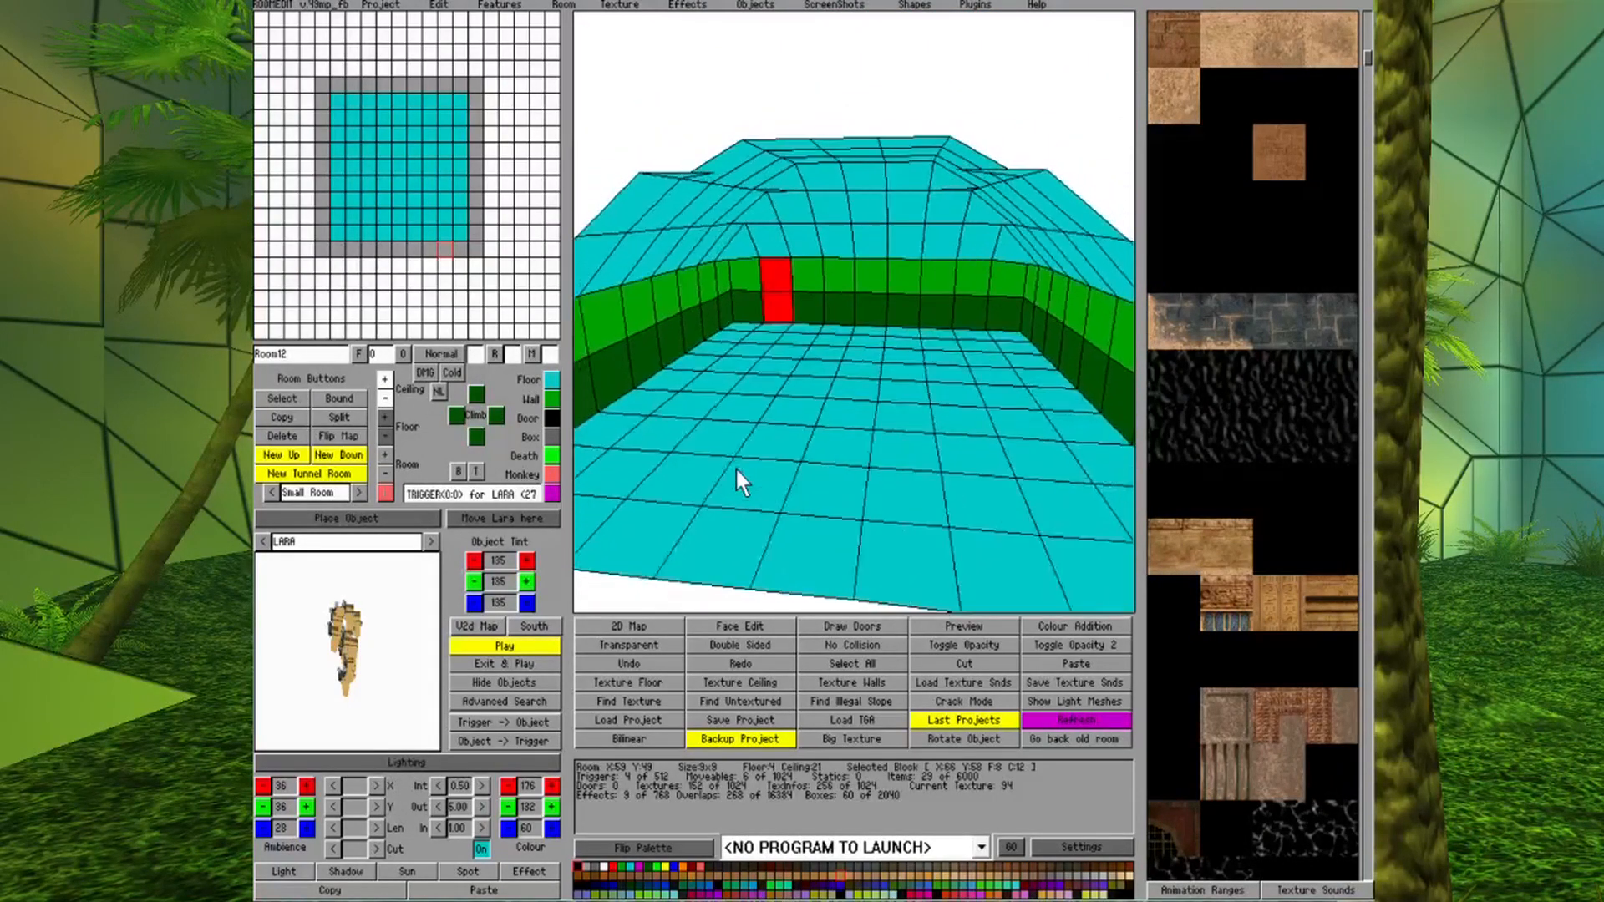
{"action": "key", "text": "Right"}
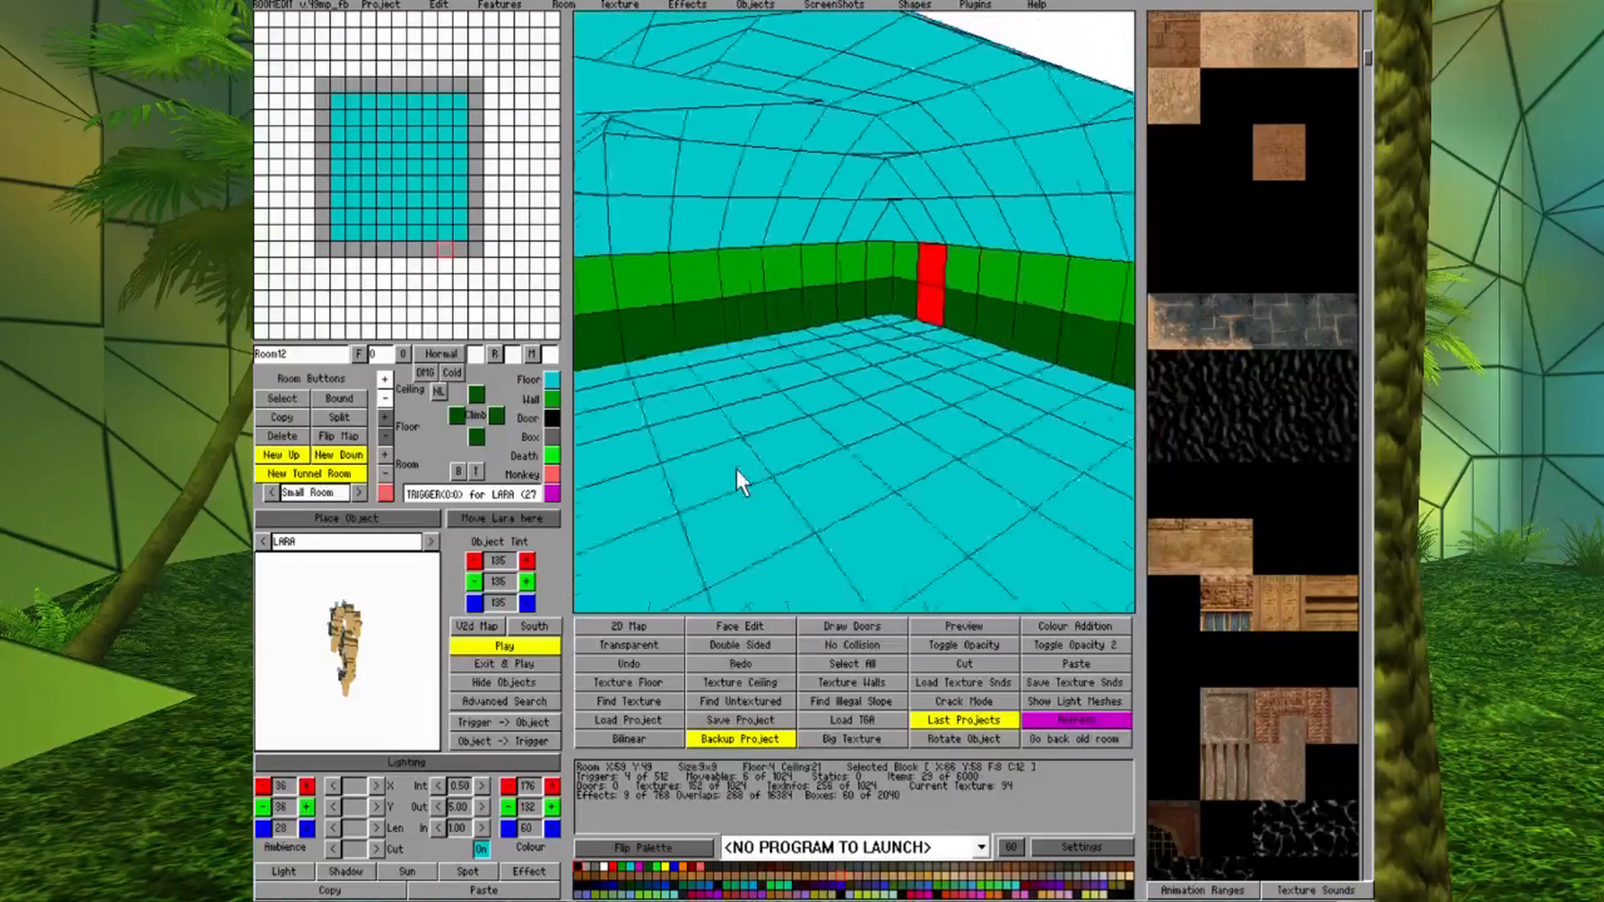
{"action": "key", "text": "Down"}
{"action": "key", "text": "Right"}
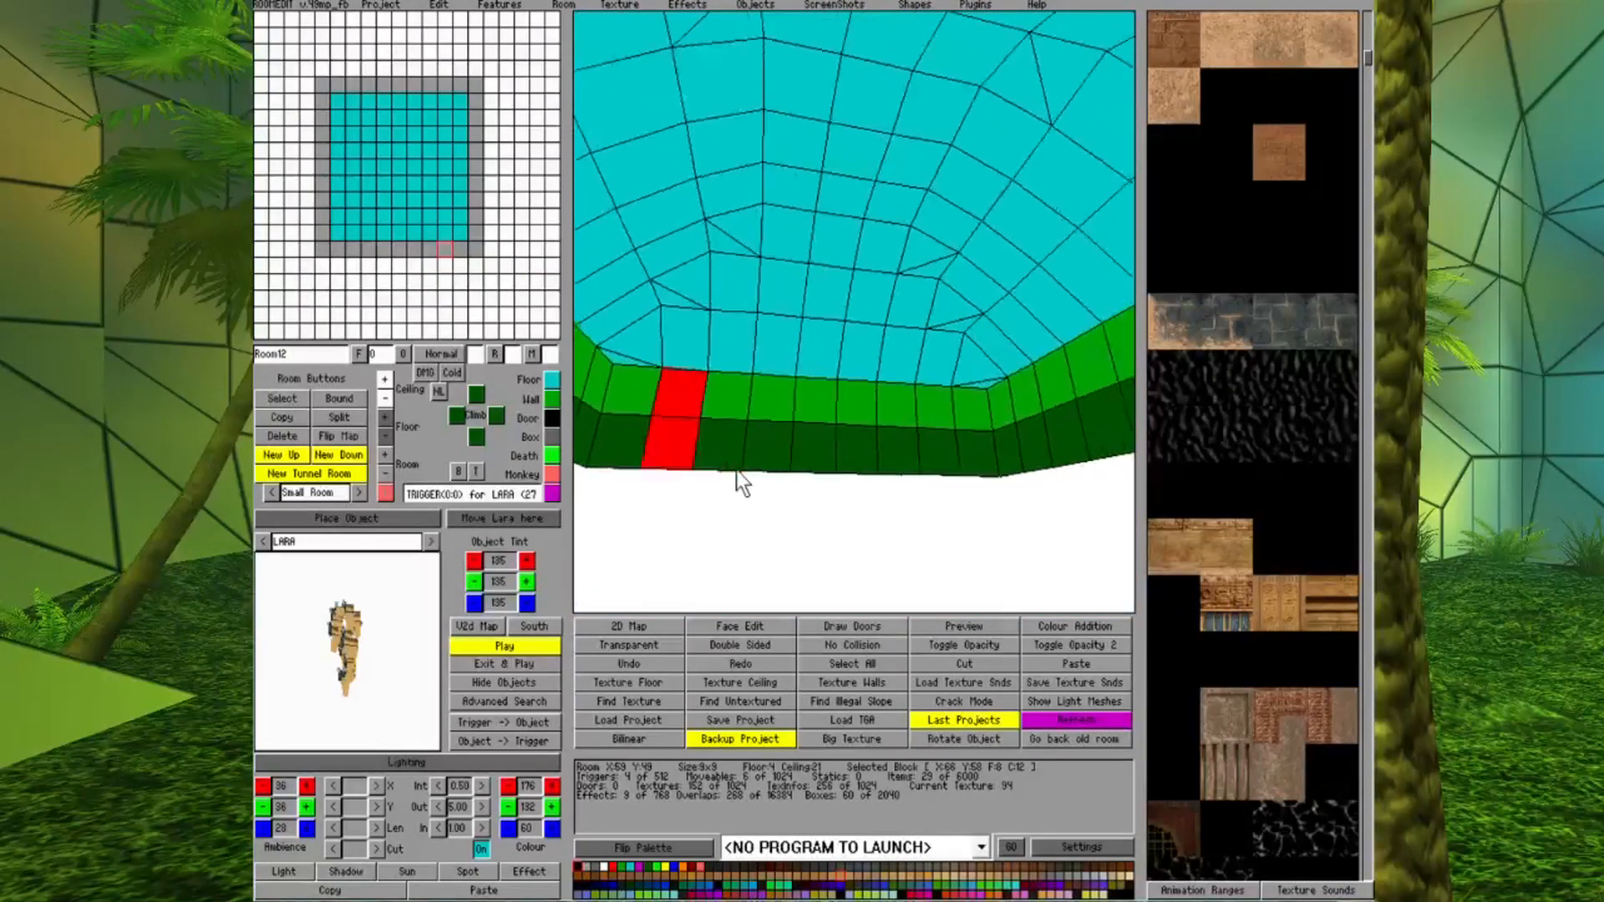
{"action": "key", "text": "Right"}
{"action": "key", "text": "Up"}
{"action": "key", "text": "Right"}
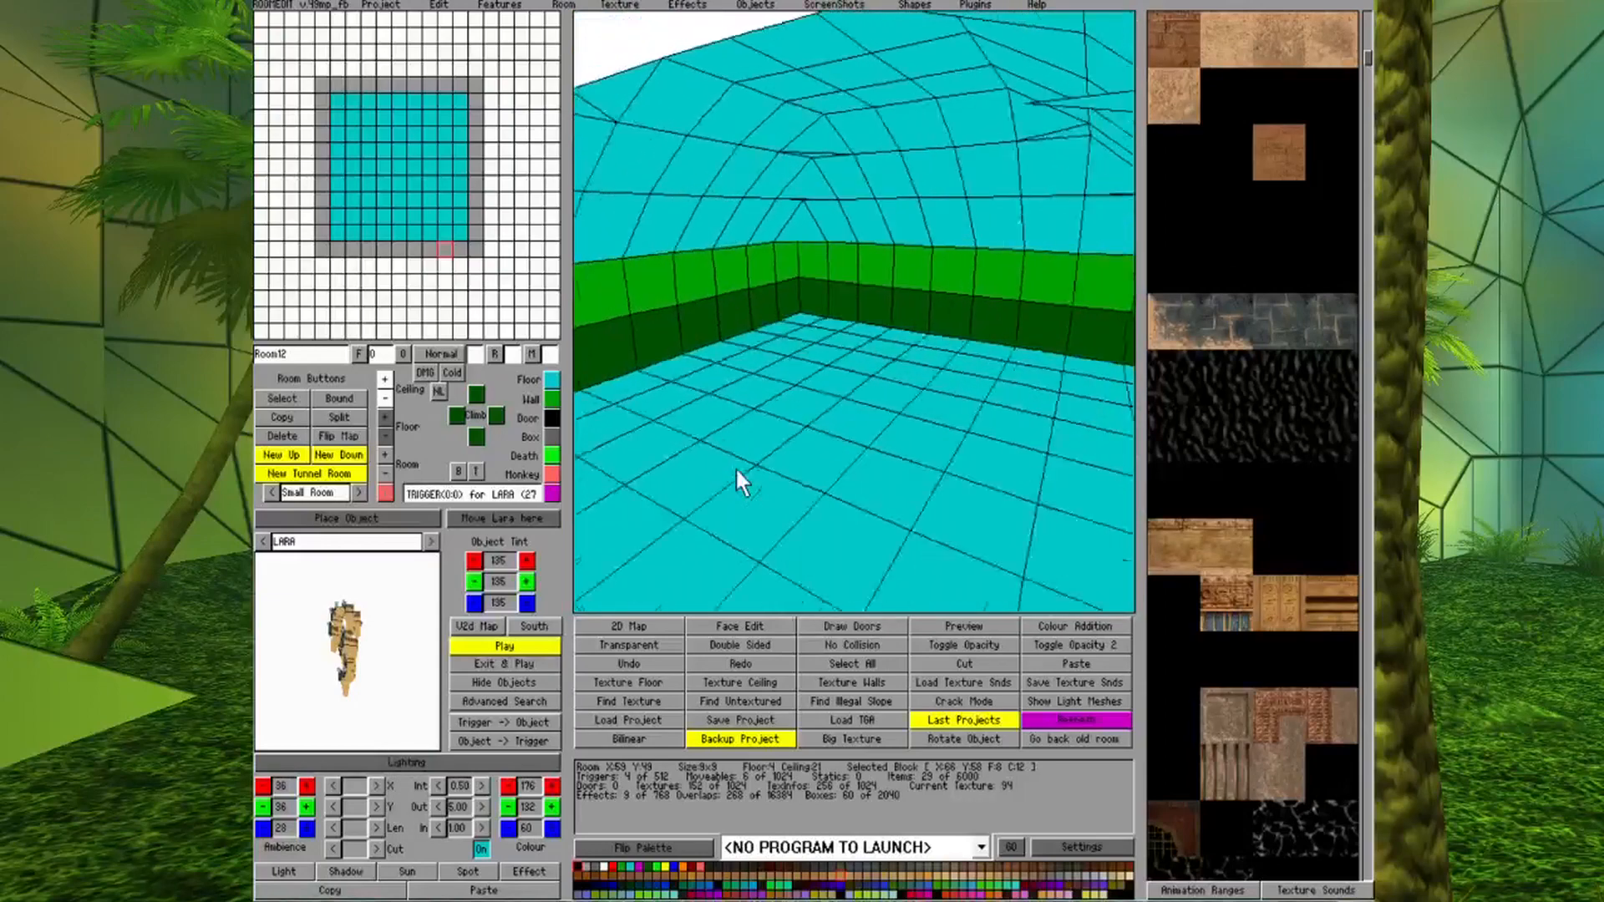
Raise the ceiling of Room12's centre block X63 Y53 to 22.
{"action": "key", "text": "Up"}
{"action": "key", "text": "Right"}
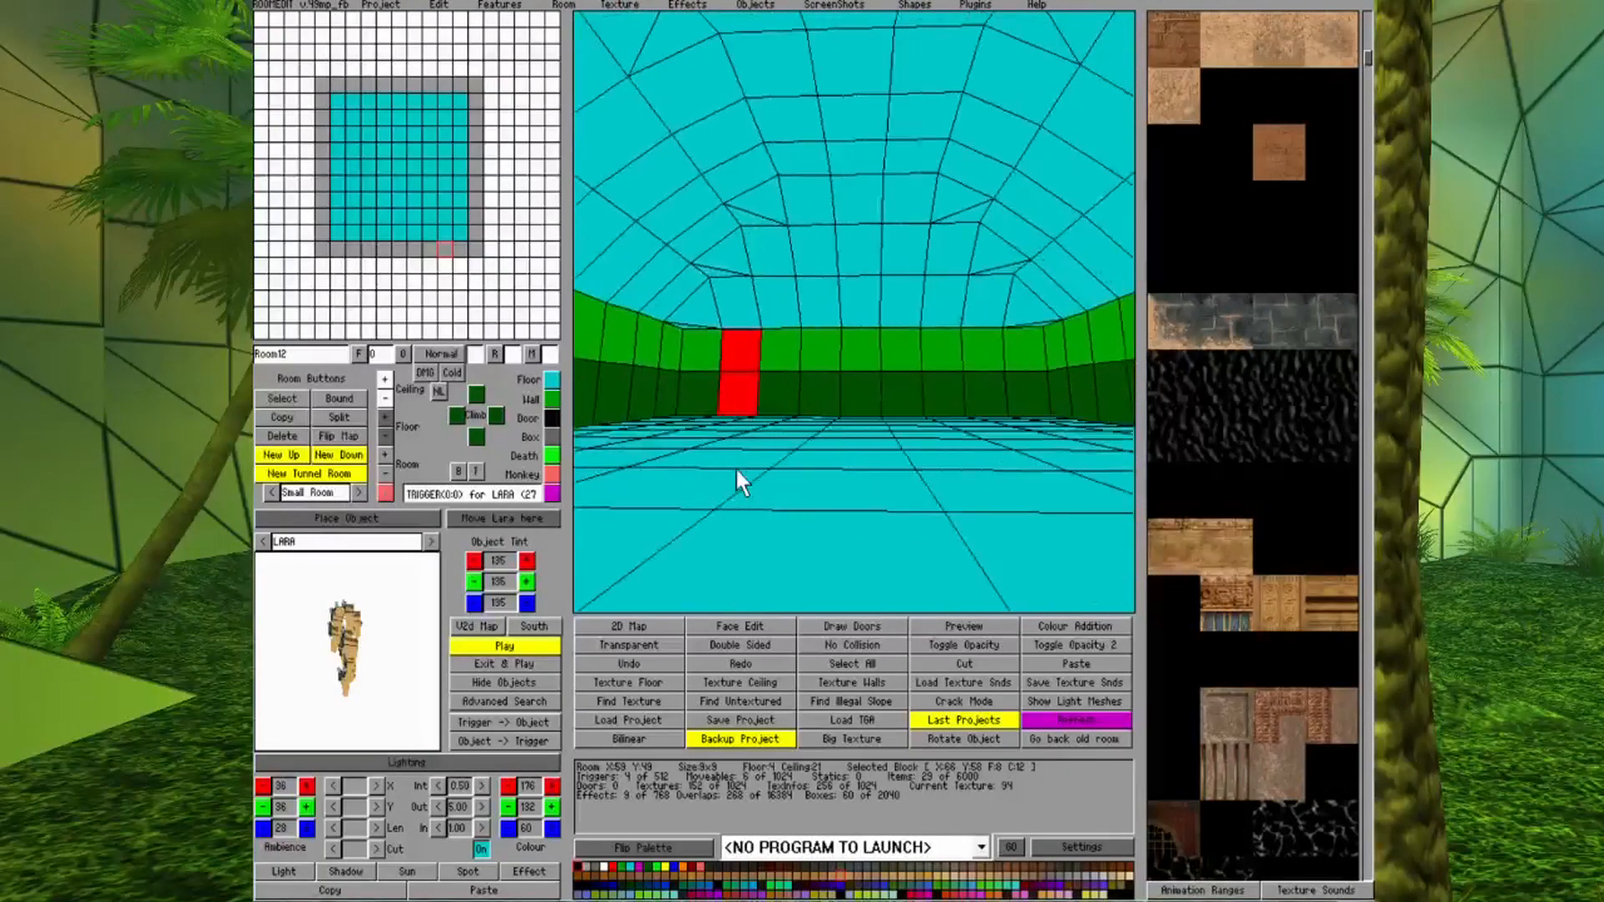
{"action": "key", "text": "Left"}
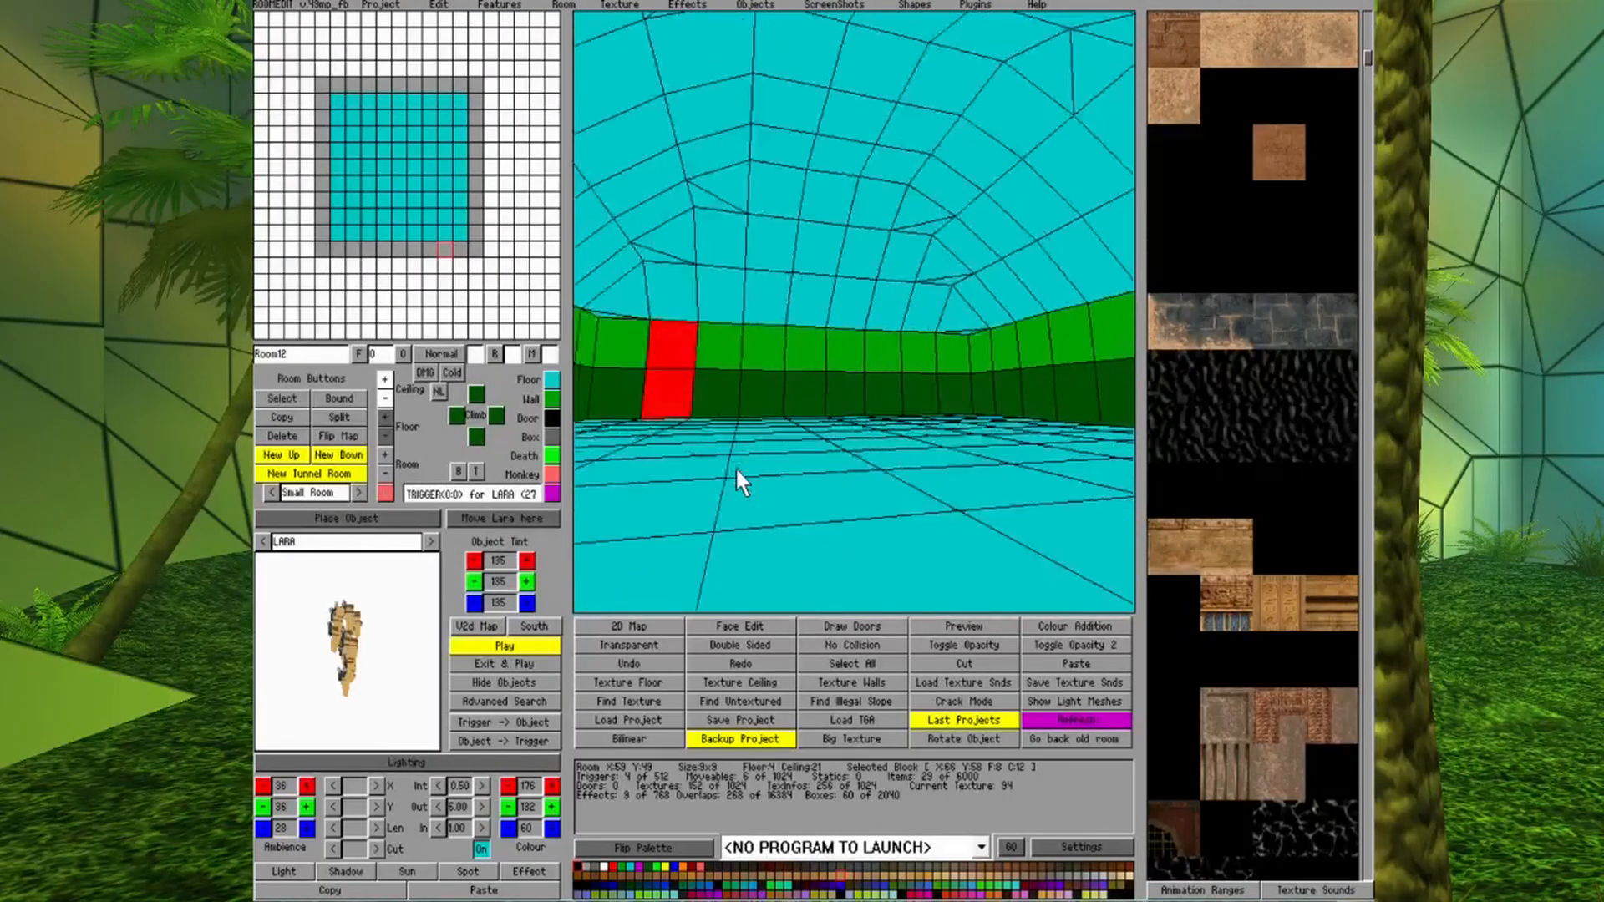
{"action": "key", "text": "Right"}
{"action": "left_click", "coordinate": [838, 104]}
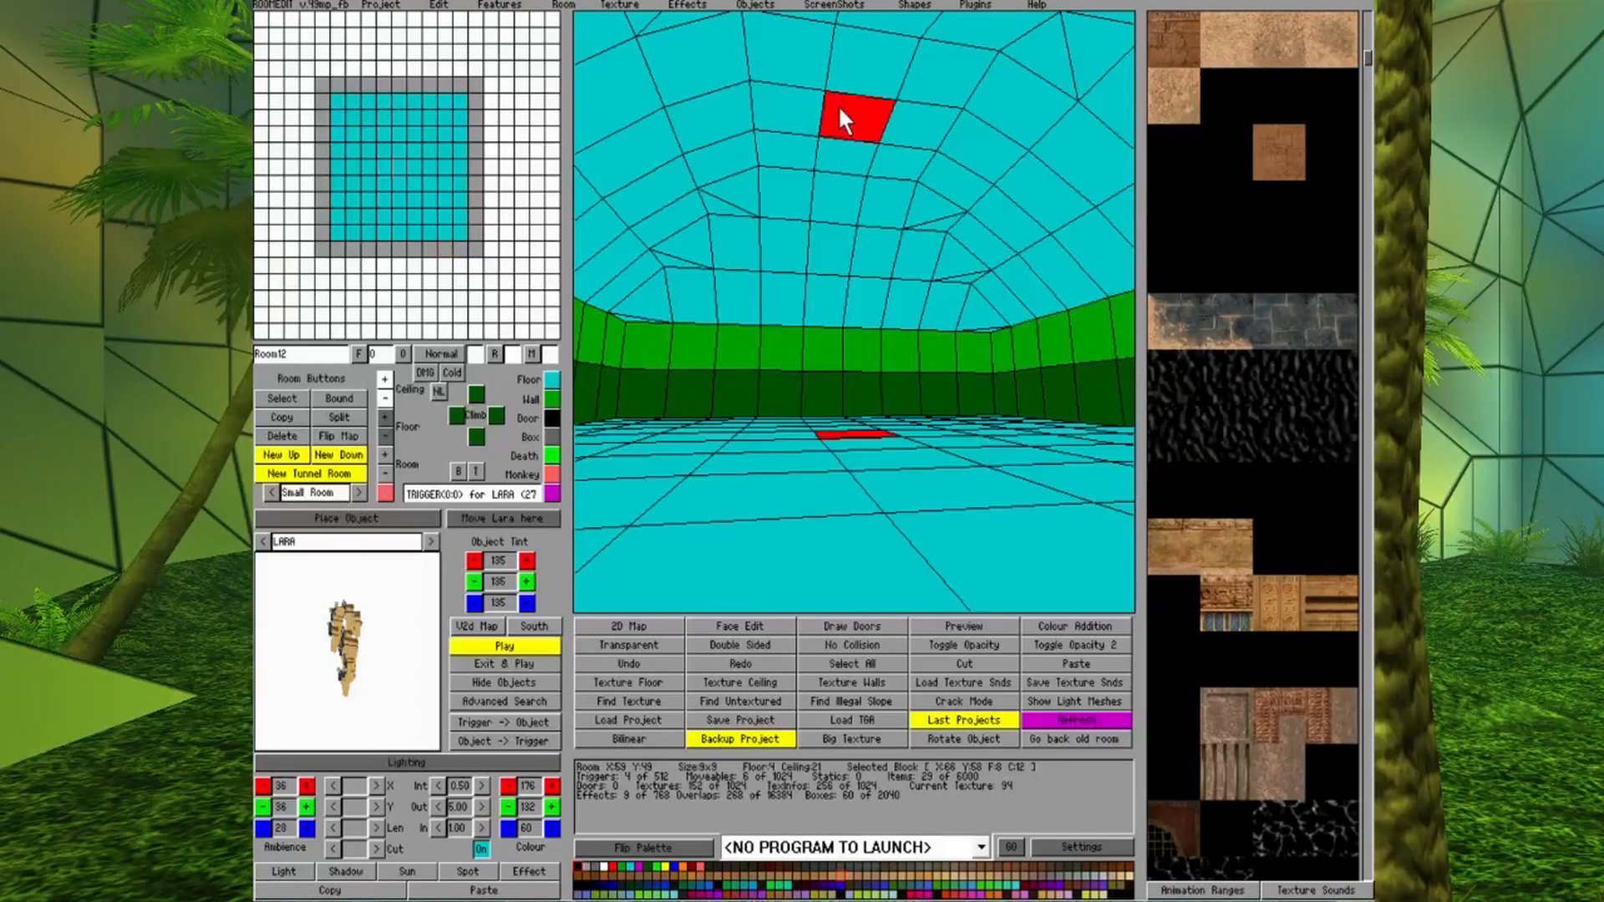
{"action": "left_click", "coordinate": [384, 383]}
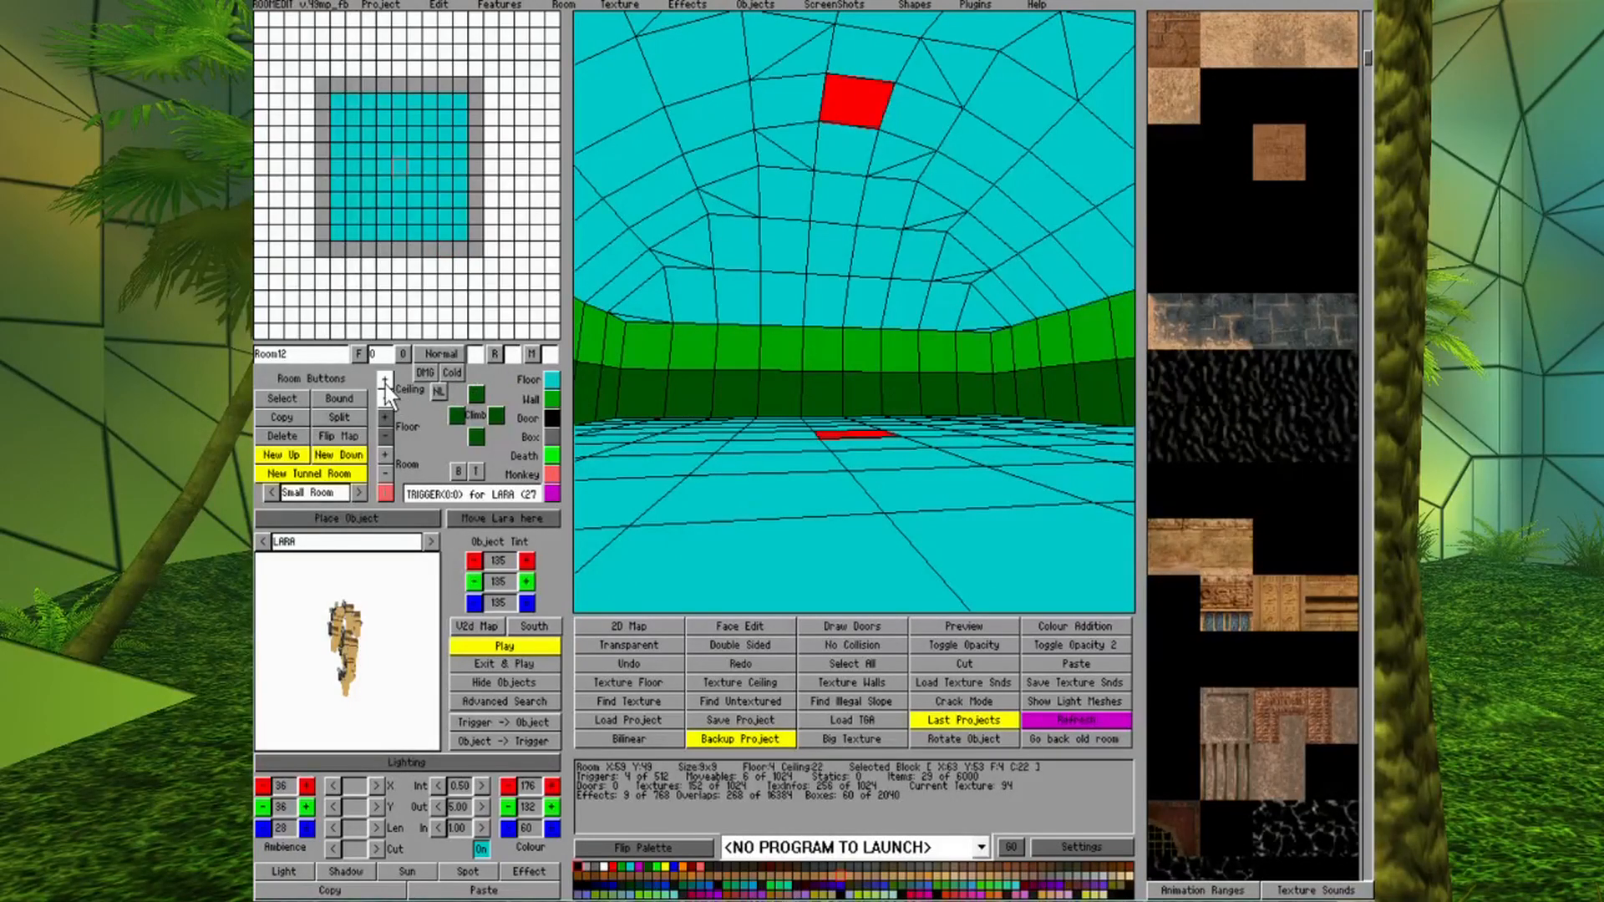
Inspect the domed ceiling of Room12 from above, from low angles and close to its walls.
{"action": "left_click", "coordinate": [774, 451]}
{"action": "key", "text": "Left"}
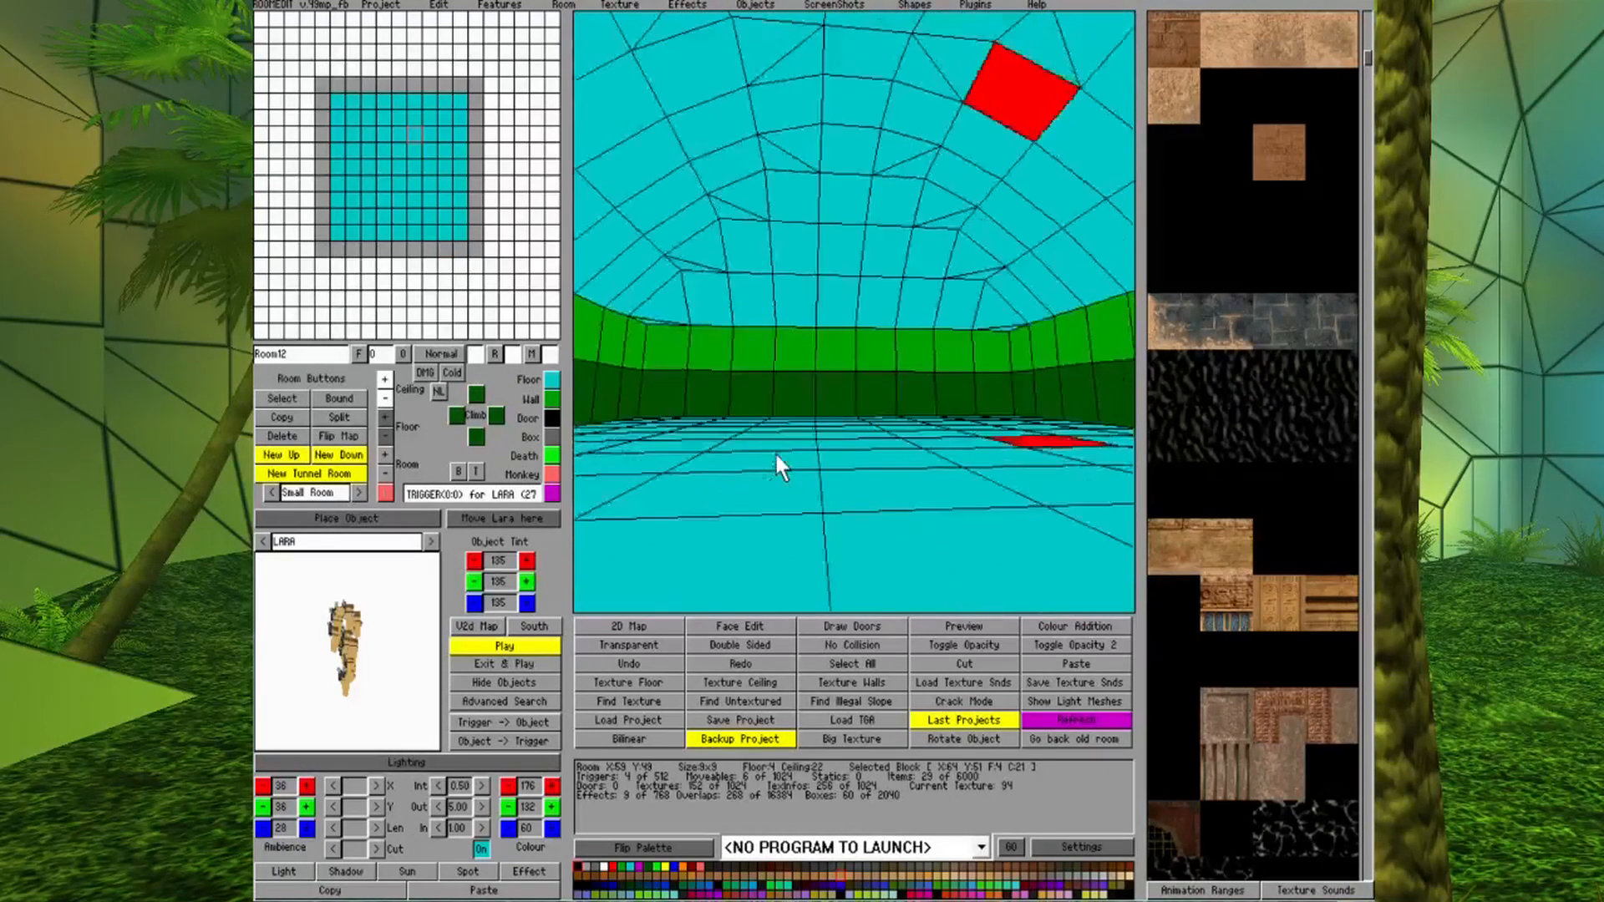
{"action": "key", "text": "Up"}
{"action": "key", "text": "Left"}
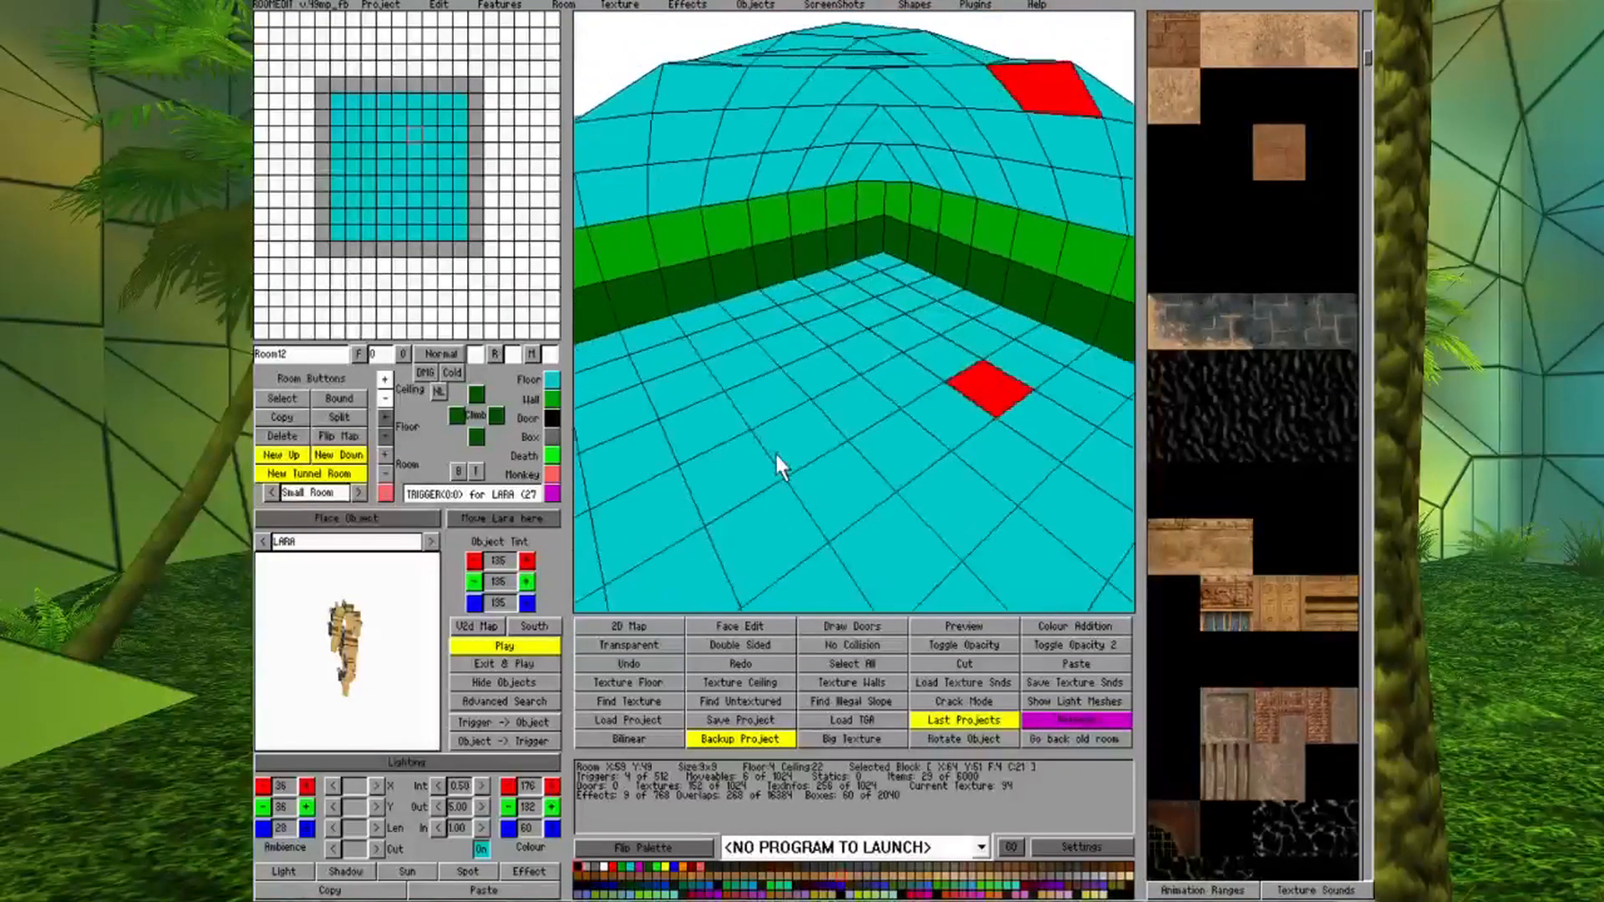
{"action": "key", "text": "Left"}
{"action": "key", "text": "Right"}
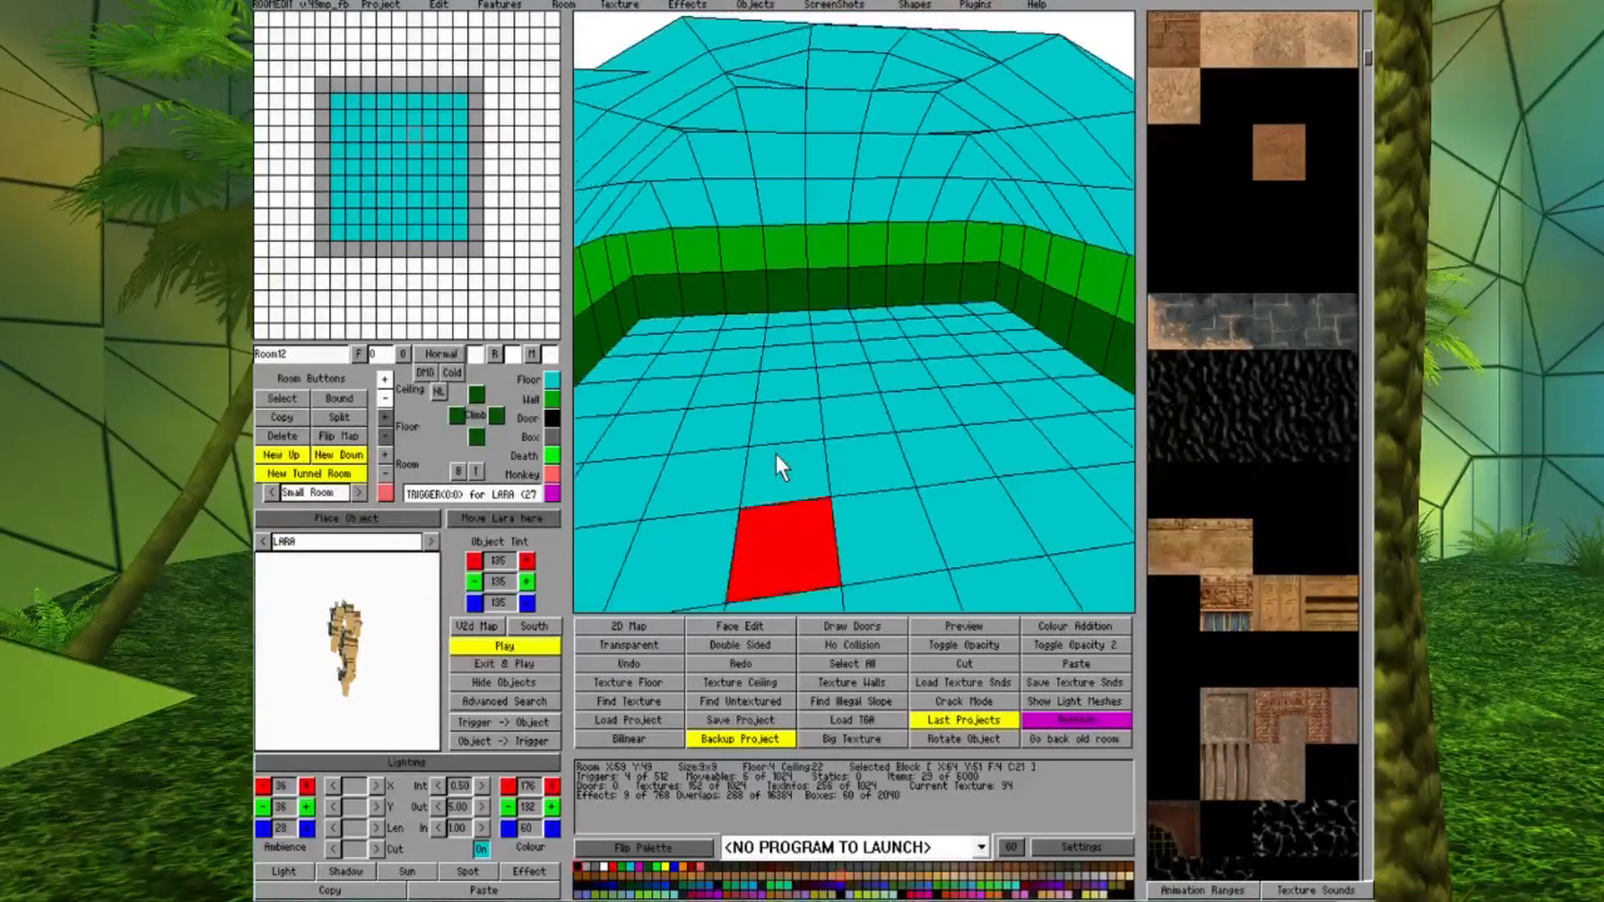
{"action": "key", "text": "Down"}
{"action": "key", "text": "Page_Up"}
{"action": "key", "text": "Down"}
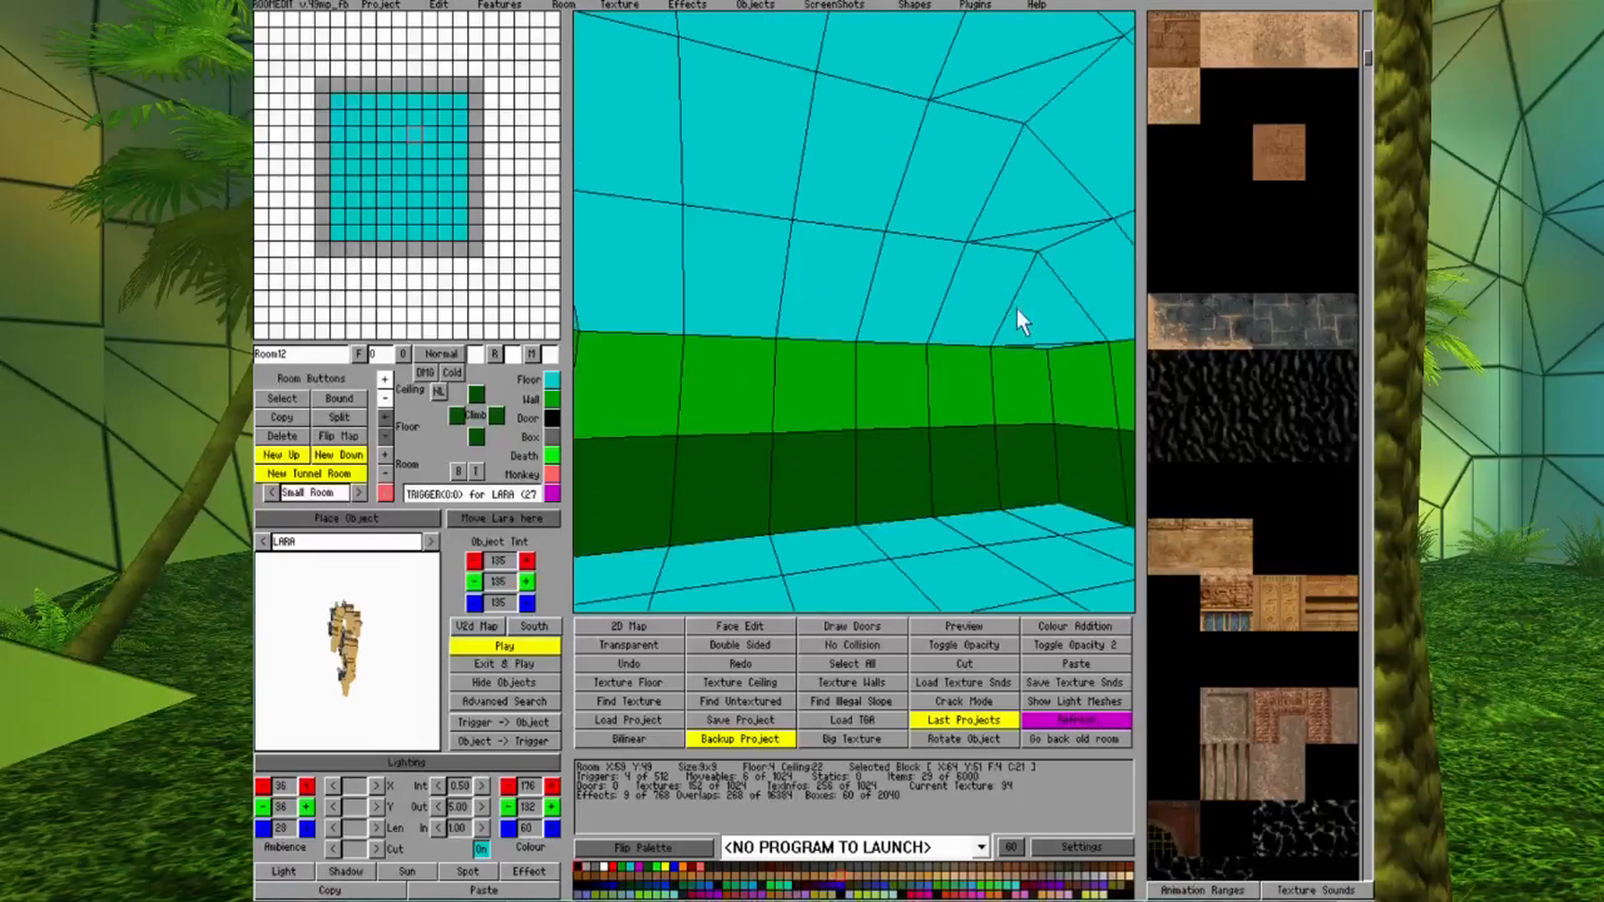
Examine where Room12's ceiling meets the walls, selecting corner block X59 Y57 and wall blocks X62 Y58 and X58 Y49.
{"action": "left_click", "coordinate": [1055, 312]}
{"action": "left_click", "coordinate": [1055, 314]}
{"action": "left_click", "coordinate": [1064, 322]}
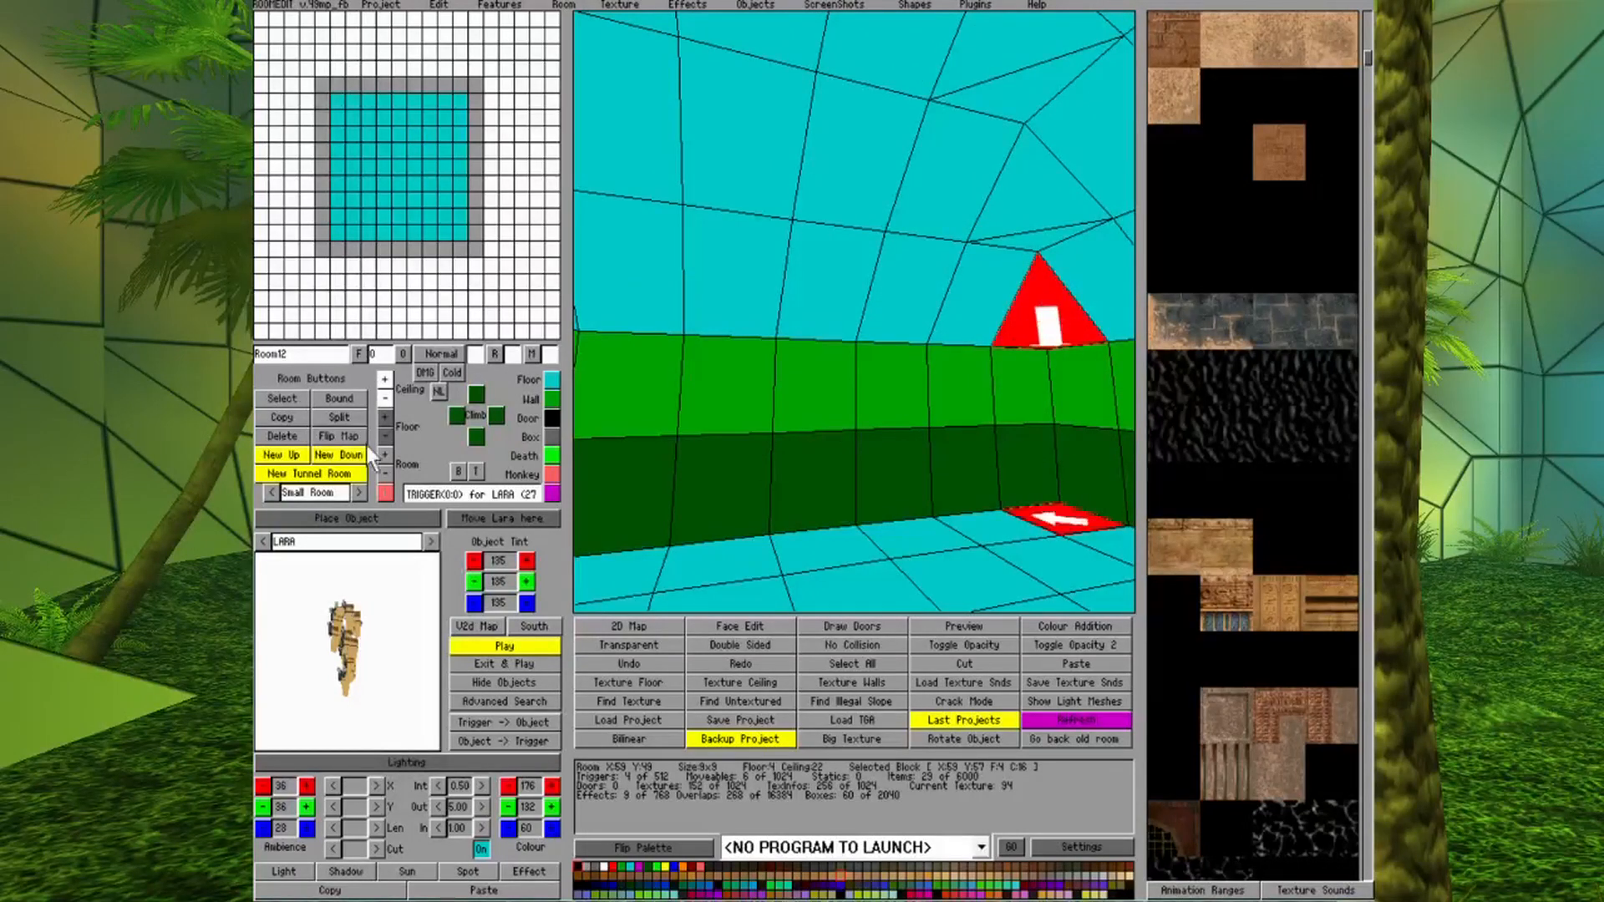
{"action": "left_click", "coordinate": [801, 430]}
{"action": "key", "text": "Left"}
{"action": "key", "text": "Left"}
{"action": "key", "text": "Left"}
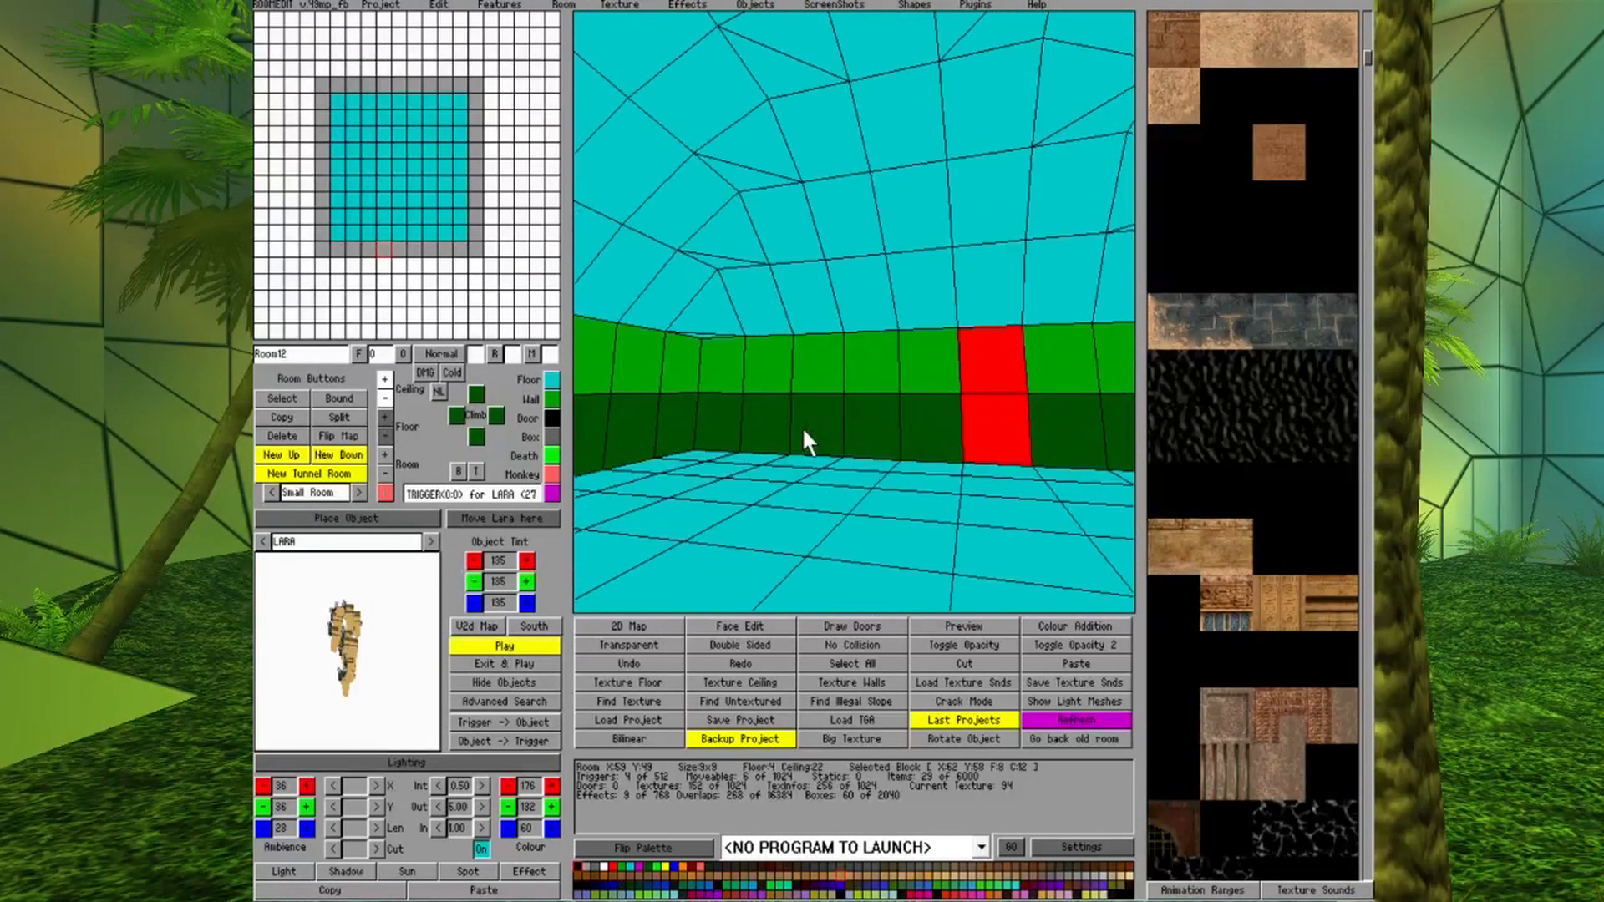
{"action": "left_click", "coordinate": [684, 319]}
{"action": "left_click", "coordinate": [684, 320]}
{"action": "left_click", "coordinate": [684, 320]}
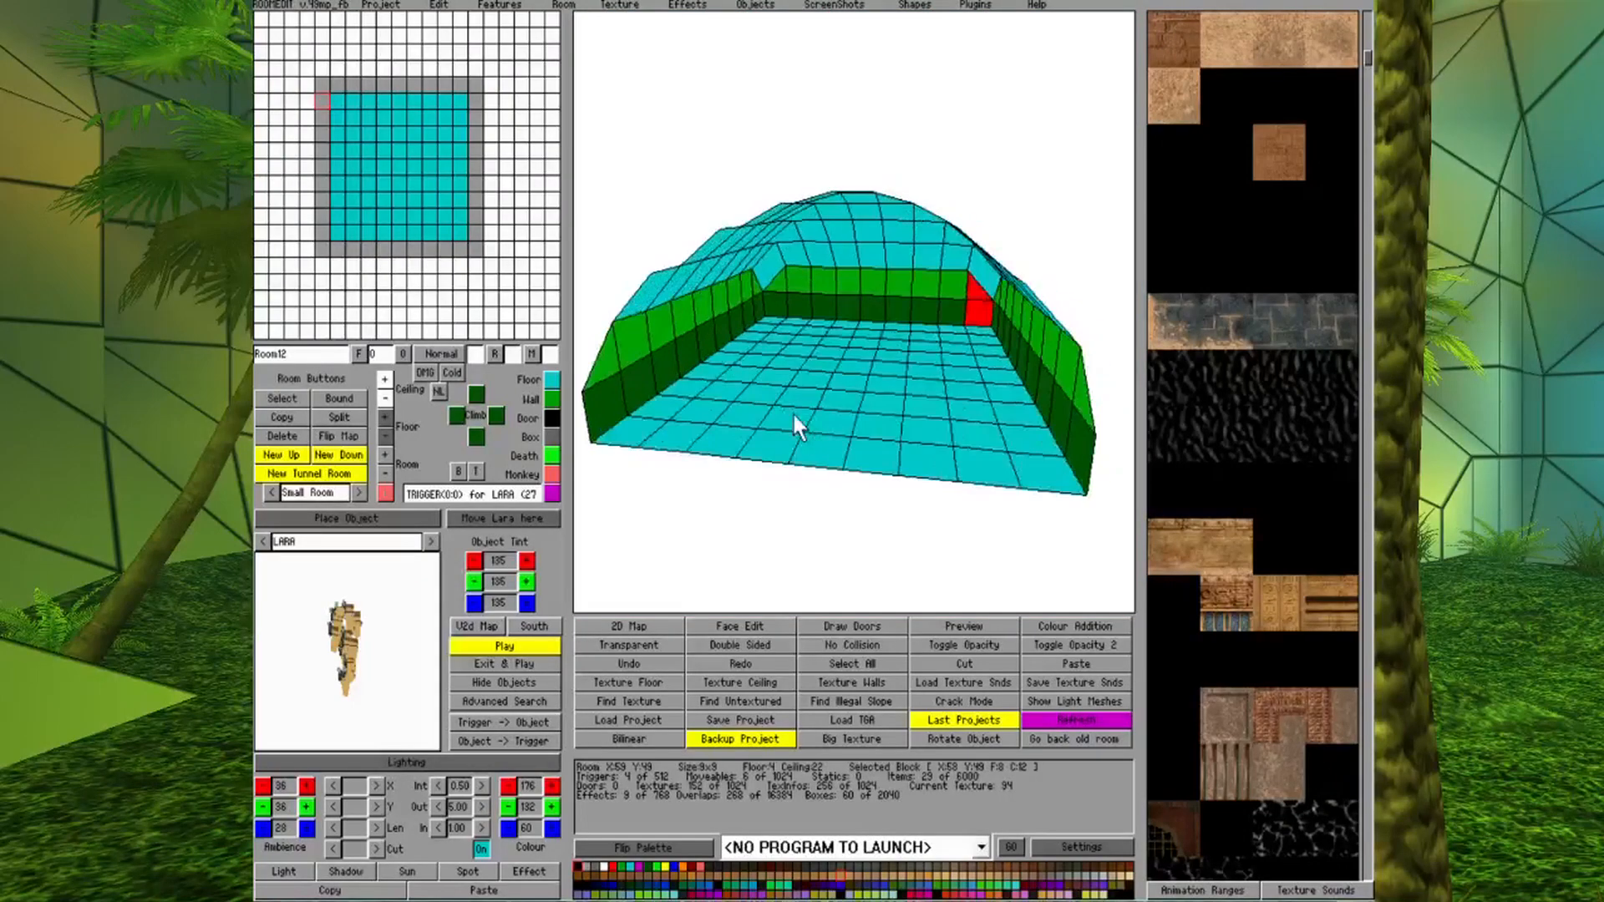
Inspect Room12's dome from outside, turning around it and looking down from above.
{"action": "key", "text": "Left"}
{"action": "key", "text": "Left"}
{"action": "key", "text": "Left"}
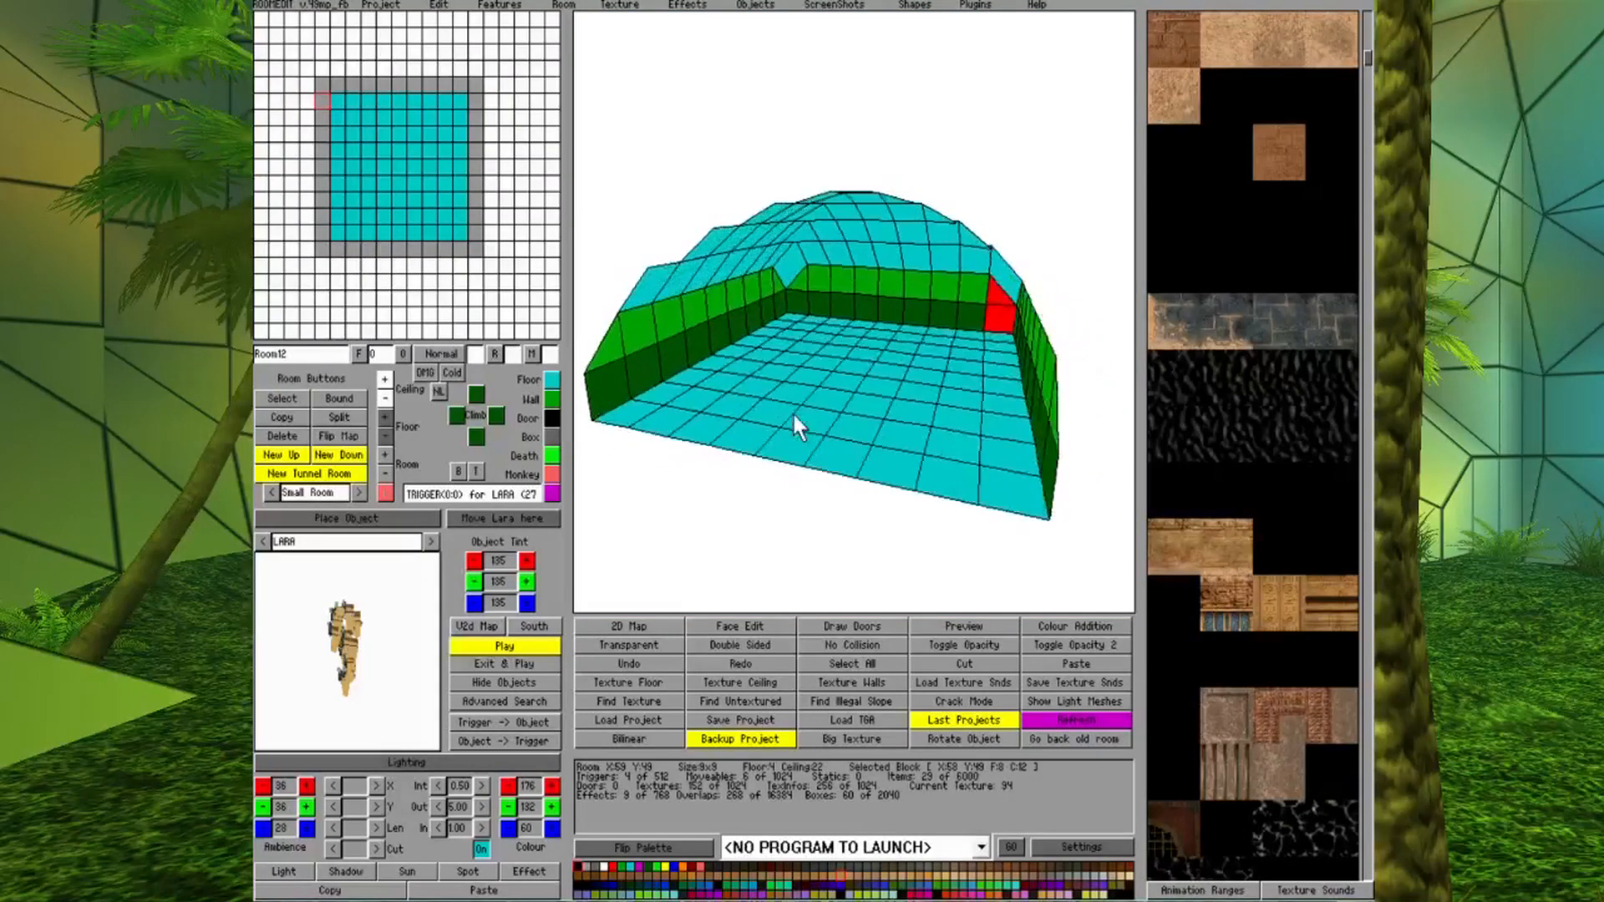
{"action": "key", "text": "Left"}
{"action": "key", "text": "Left"}
{"action": "key", "text": "Left"}
{"action": "key", "text": "Up"}
{"action": "key", "text": "Up"}
{"action": "key", "text": "Up"}
{"action": "key", "text": "Up"}
{"action": "key", "text": "Page_Up"}
{"action": "key", "text": "Page_Up"}
{"action": "key", "text": "Page_Up"}
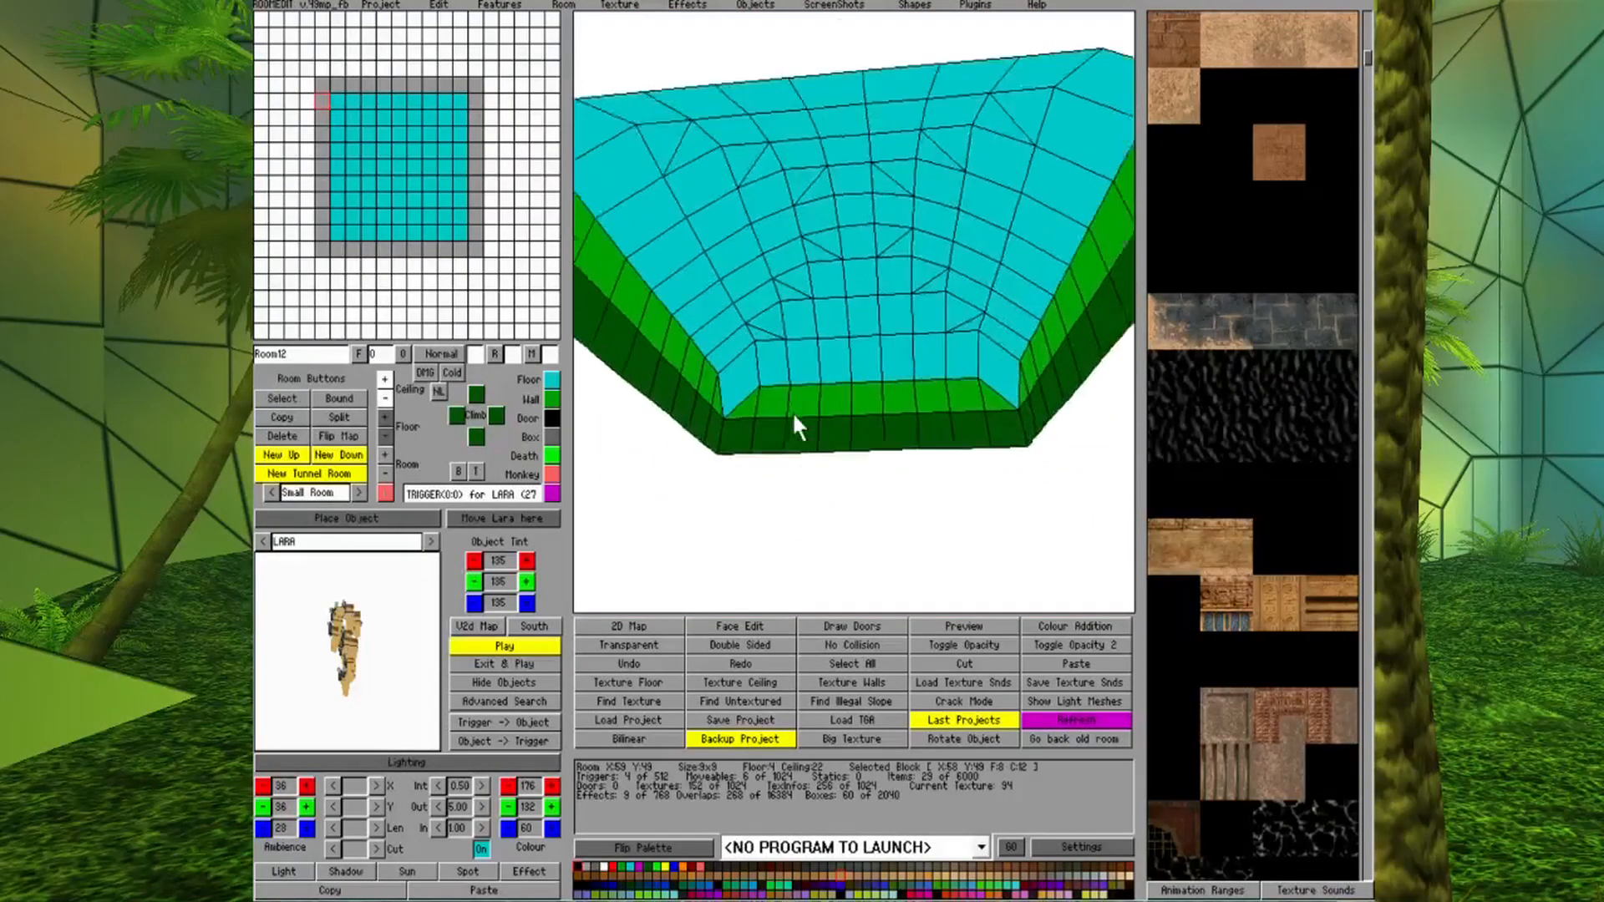
View the dome from a low angle and move inside Room12 to face the far corner.
{"action": "key", "text": "Down"}
{"action": "key", "text": "Down"}
{"action": "key", "text": "Down"}
{"action": "key", "text": "Down"}
{"action": "key", "text": "Left"}
{"action": "key", "text": "Left"}
{"action": "key", "text": "Left"}
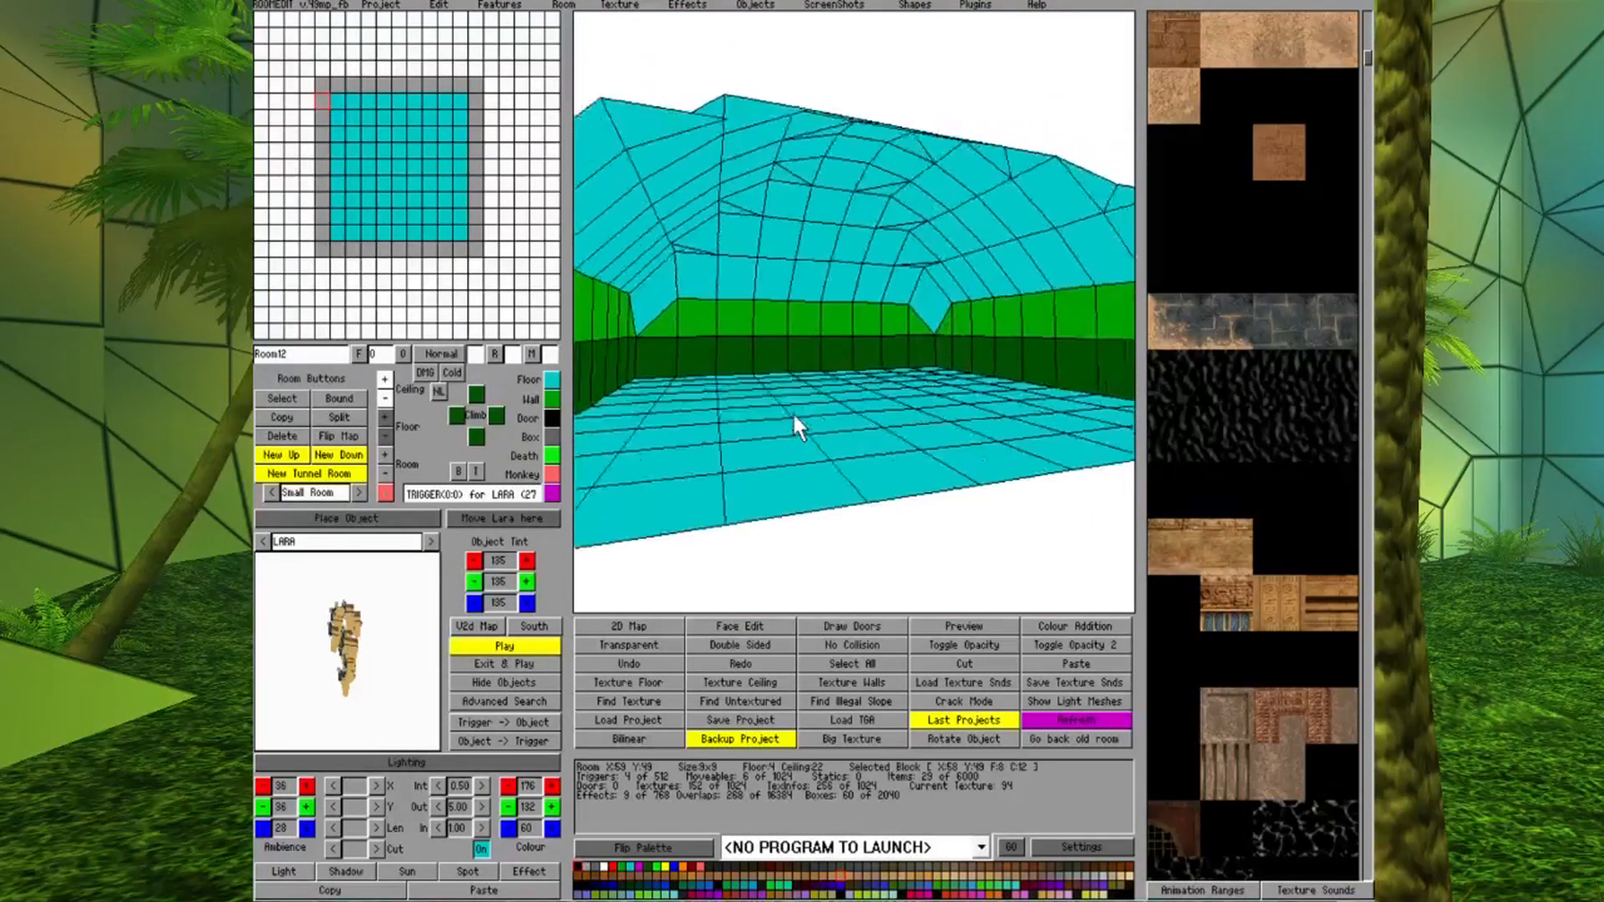
{"action": "key", "text": "Left"}
{"action": "key", "text": "Left"}
{"action": "key", "text": "Left"}
{"action": "key", "text": "Left"}
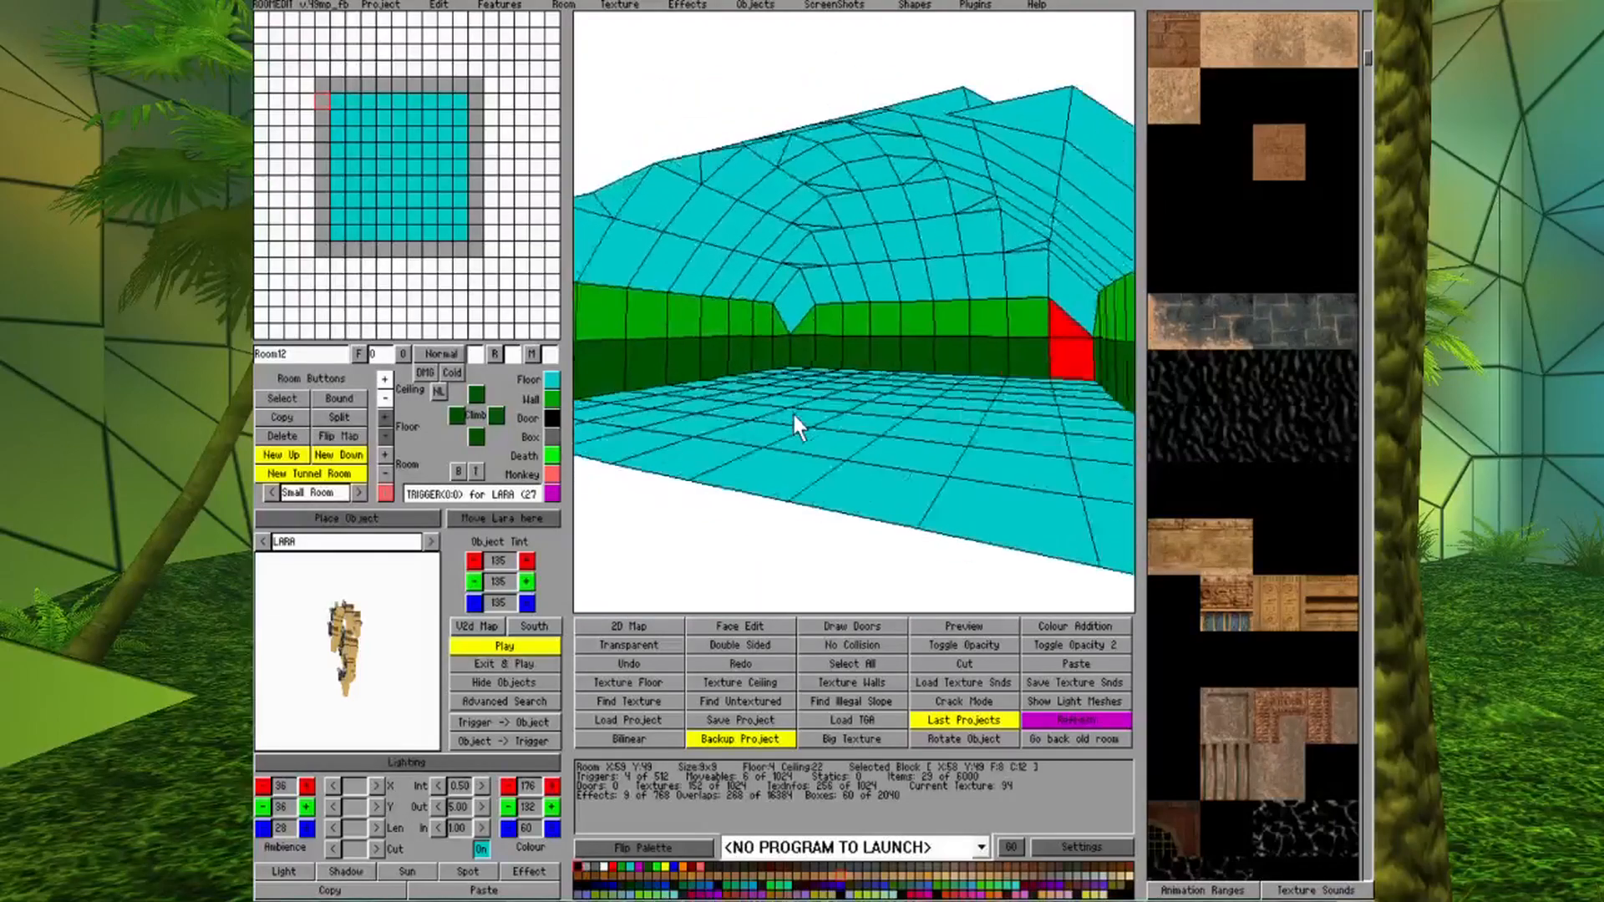
{"action": "key", "text": "Page_Up"}
{"action": "key", "text": "Page_Up"}
{"action": "key", "text": "Page_Up"}
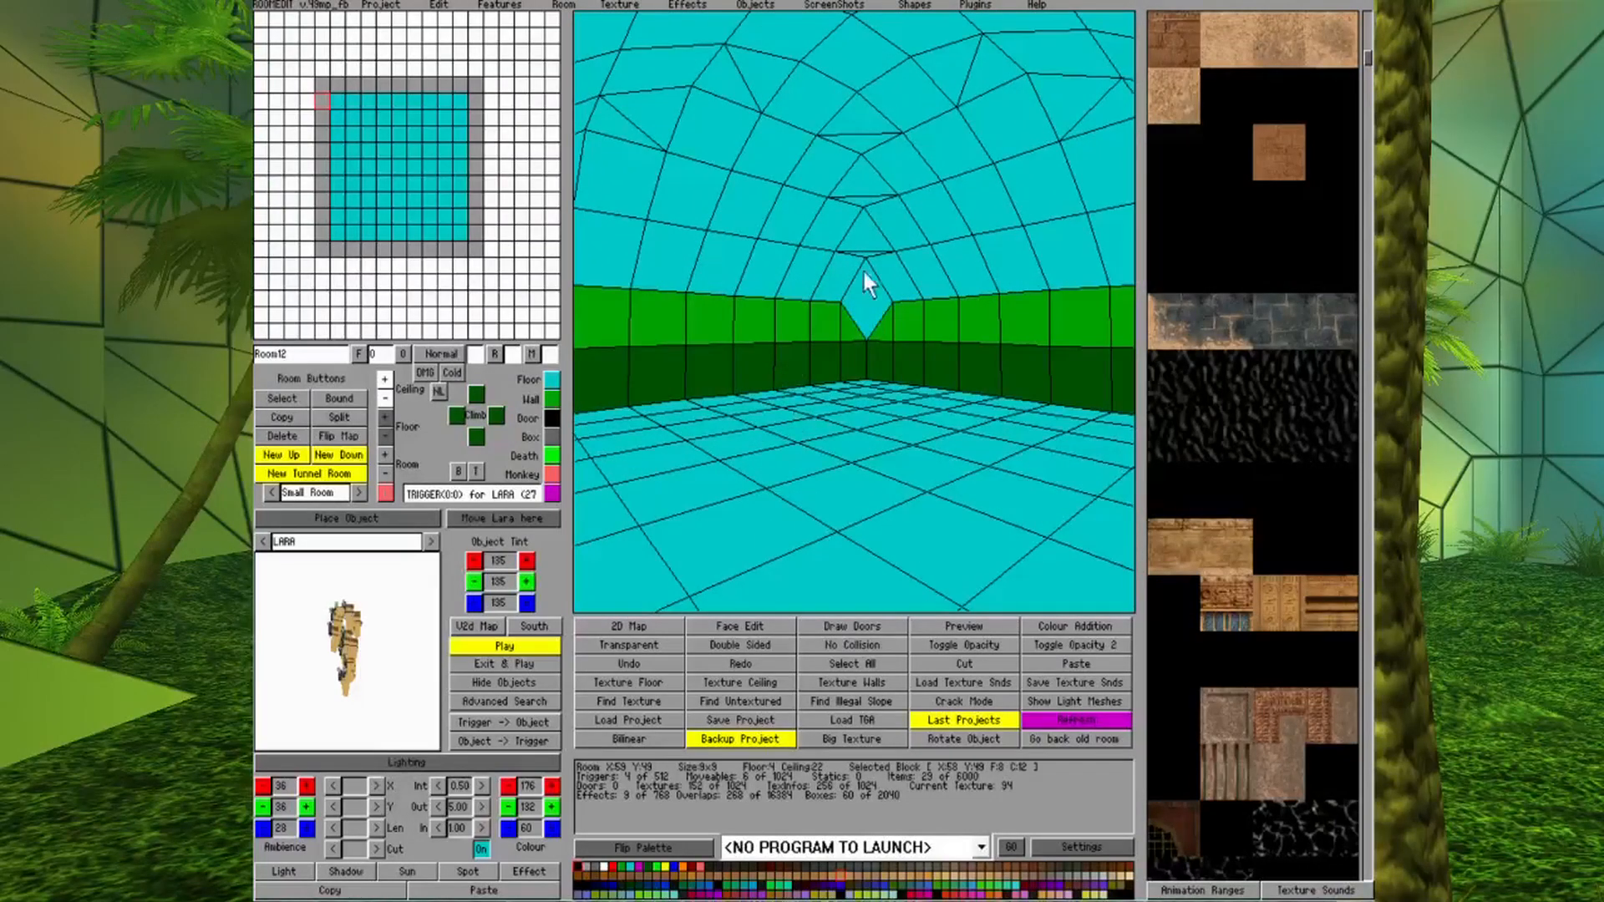
Lower the ceilings of edge block X61 Y57 and corner block X59 Y57 in Room12.
{"action": "left_click", "coordinate": [906, 240]}
{"action": "left_click", "coordinate": [805, 274]}
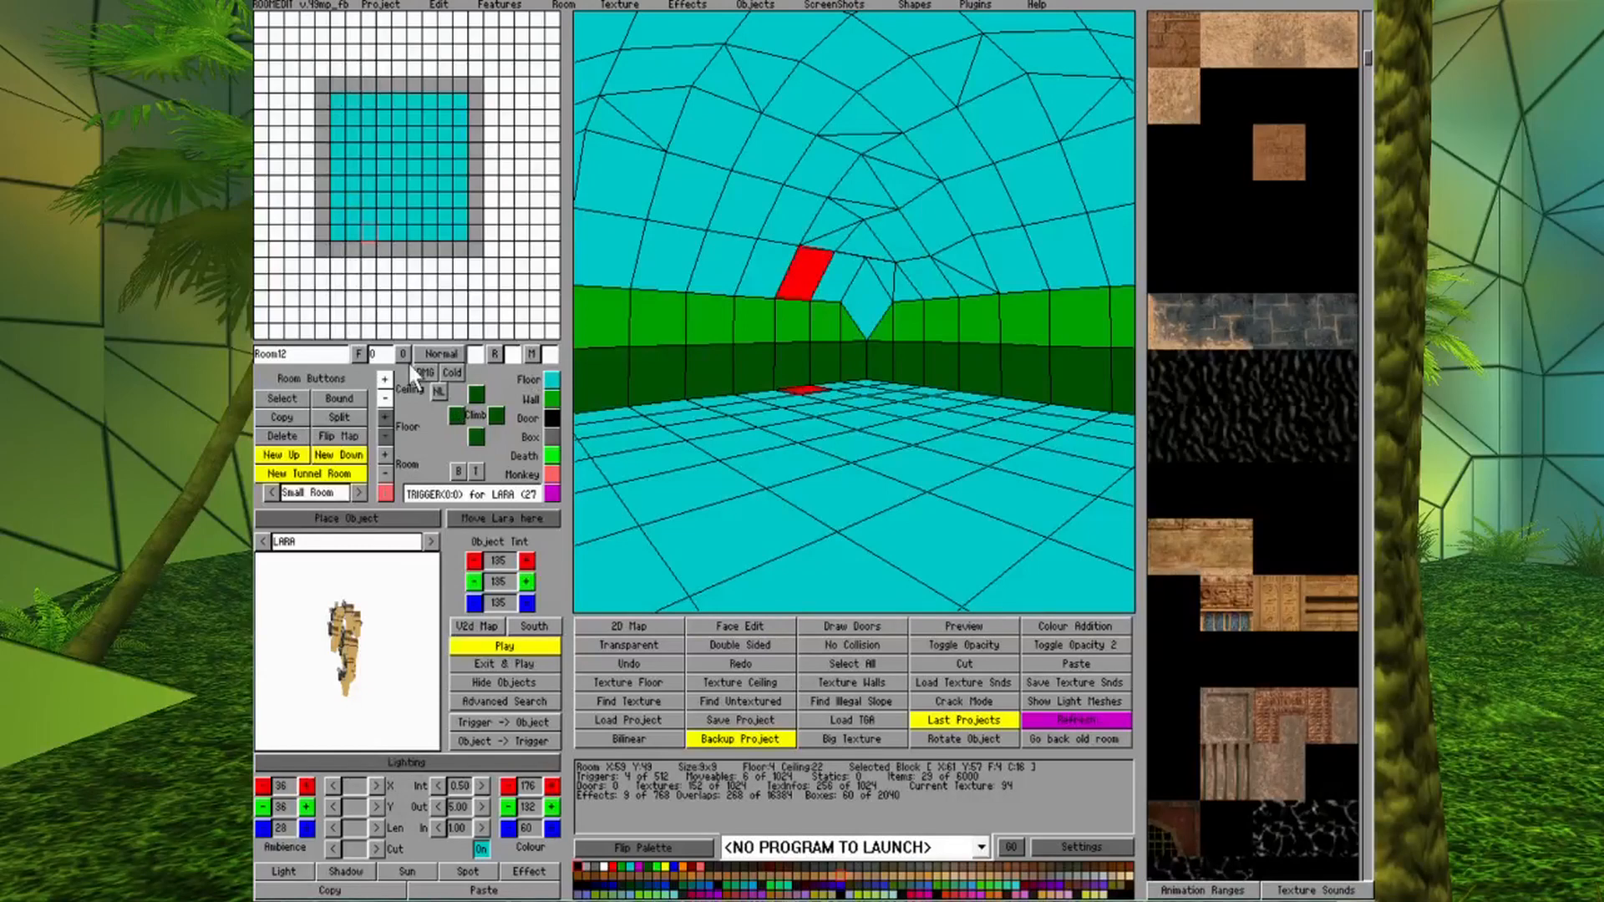
{"action": "left_click", "coordinate": [385, 400]}
{"action": "left_click", "coordinate": [866, 288]}
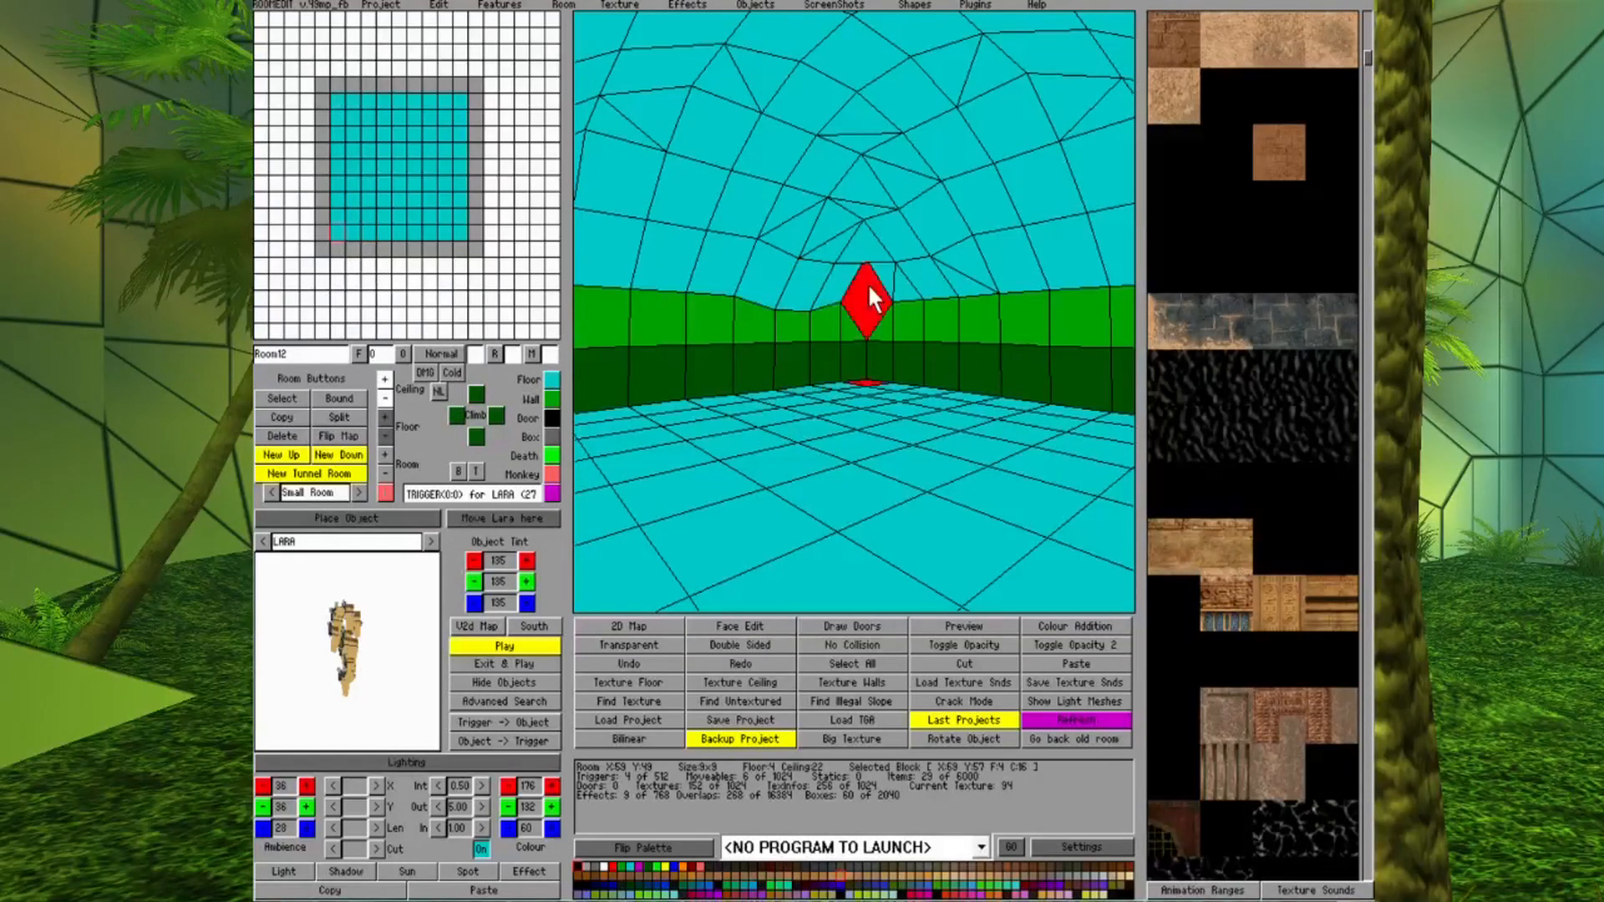
{"action": "left_click", "coordinate": [385, 398]}
Lower the ceiling of edge block X59 Y55 to 11 and readjust the ceiling height of block X61 Y57.
{"action": "left_click", "coordinate": [916, 284]}
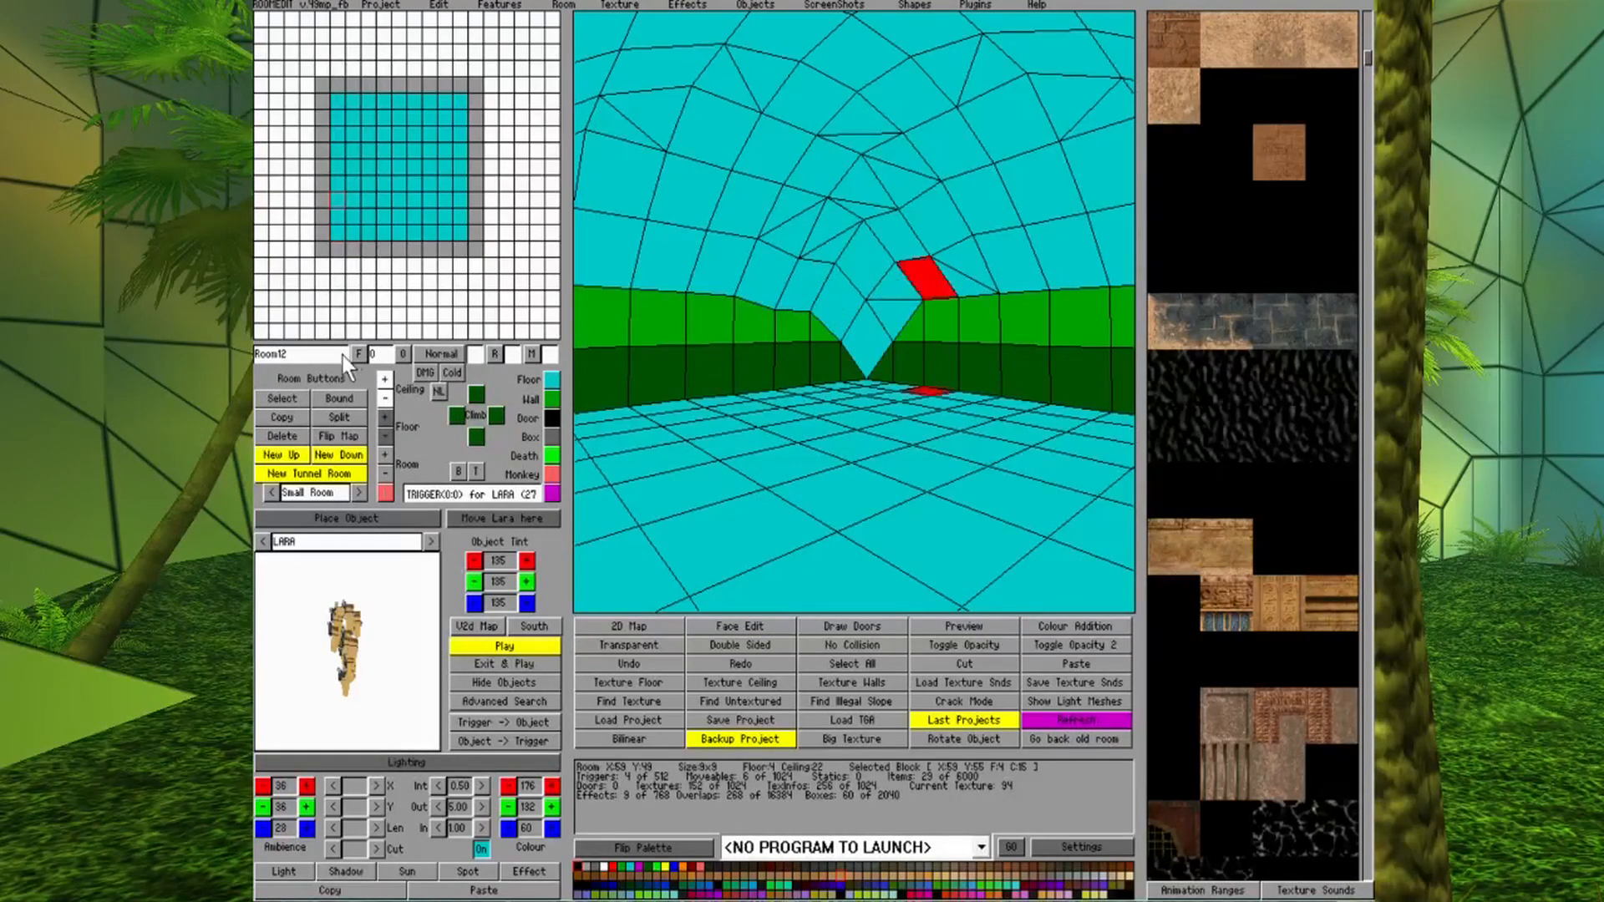
{"action": "left_click", "coordinate": [385, 399]}
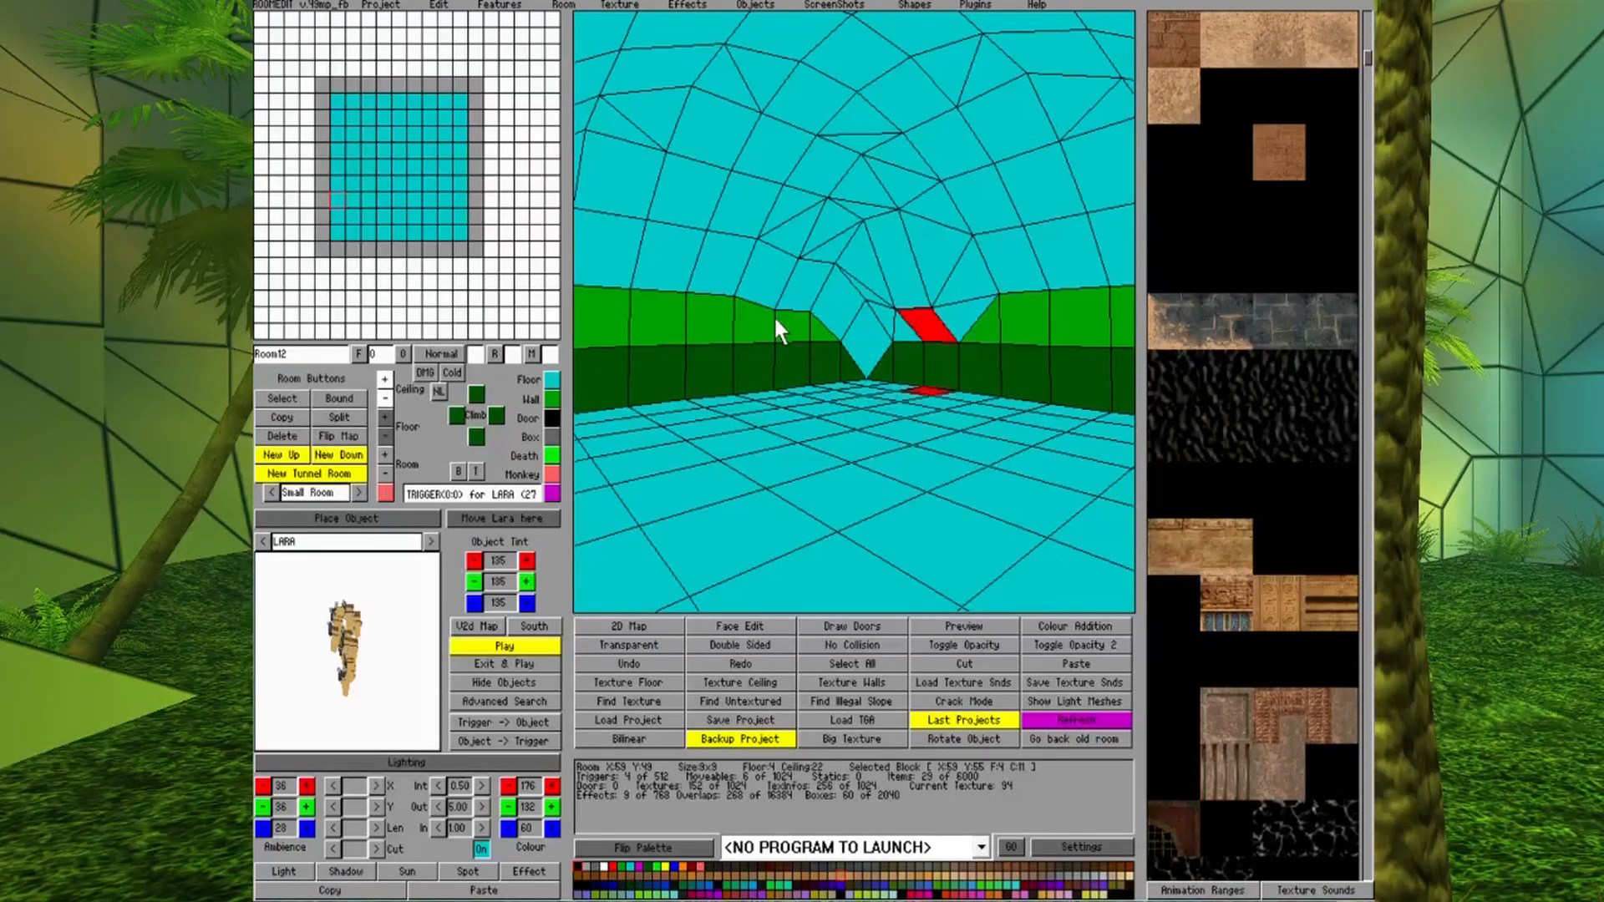
{"action": "left_click", "coordinate": [794, 292]}
{"action": "left_click", "coordinate": [385, 398]}
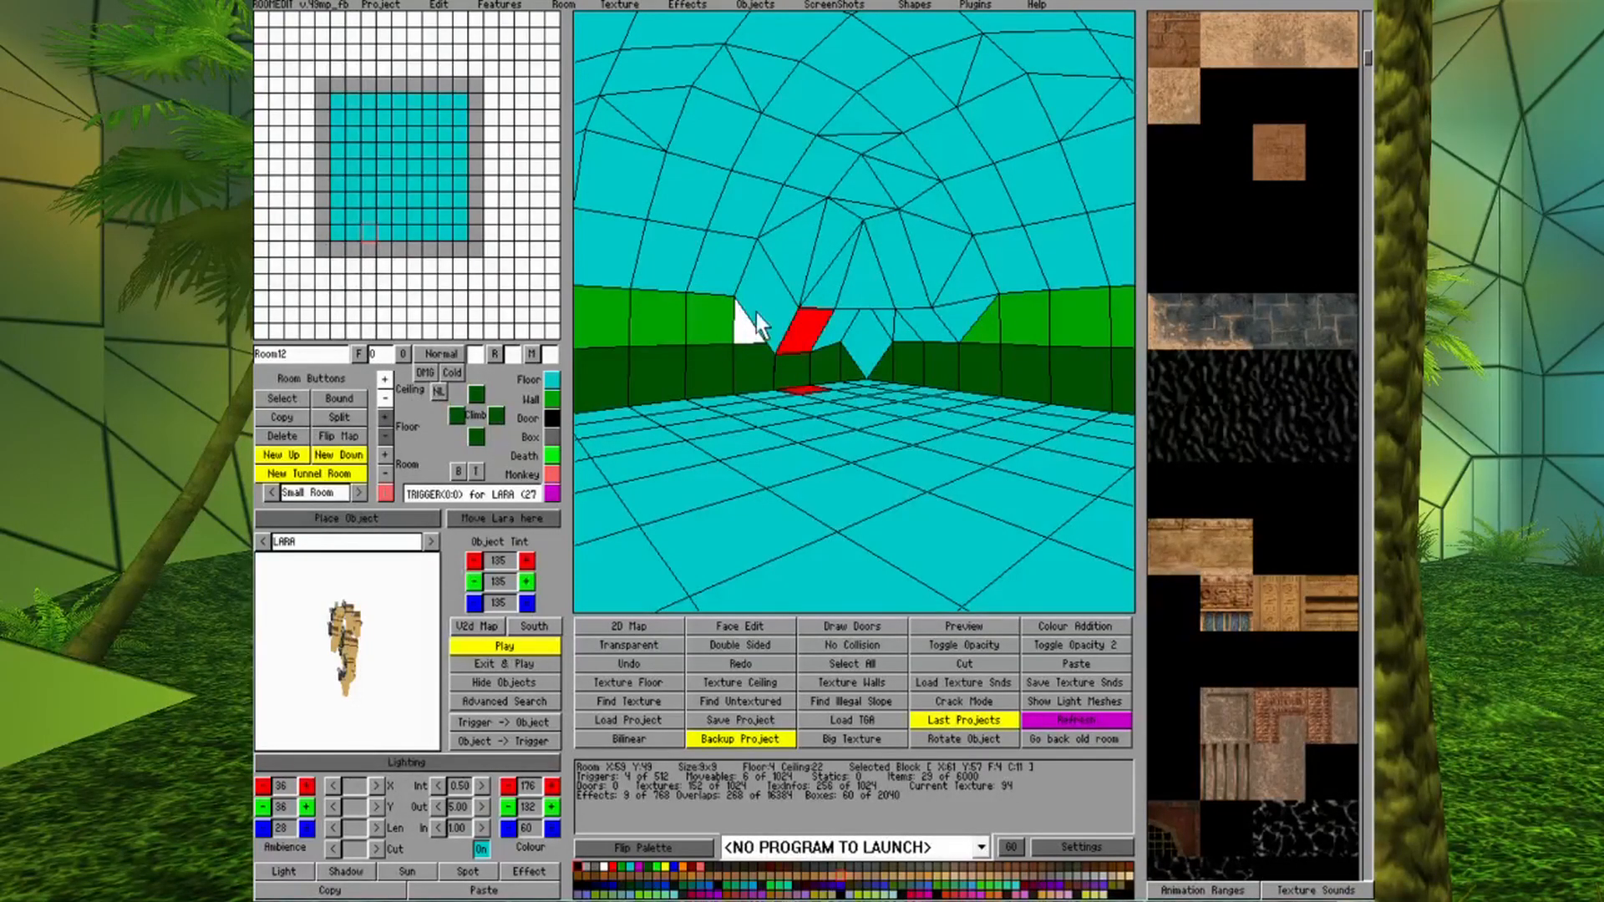
{"action": "left_click", "coordinate": [385, 379]}
{"action": "left_click", "coordinate": [792, 451]}
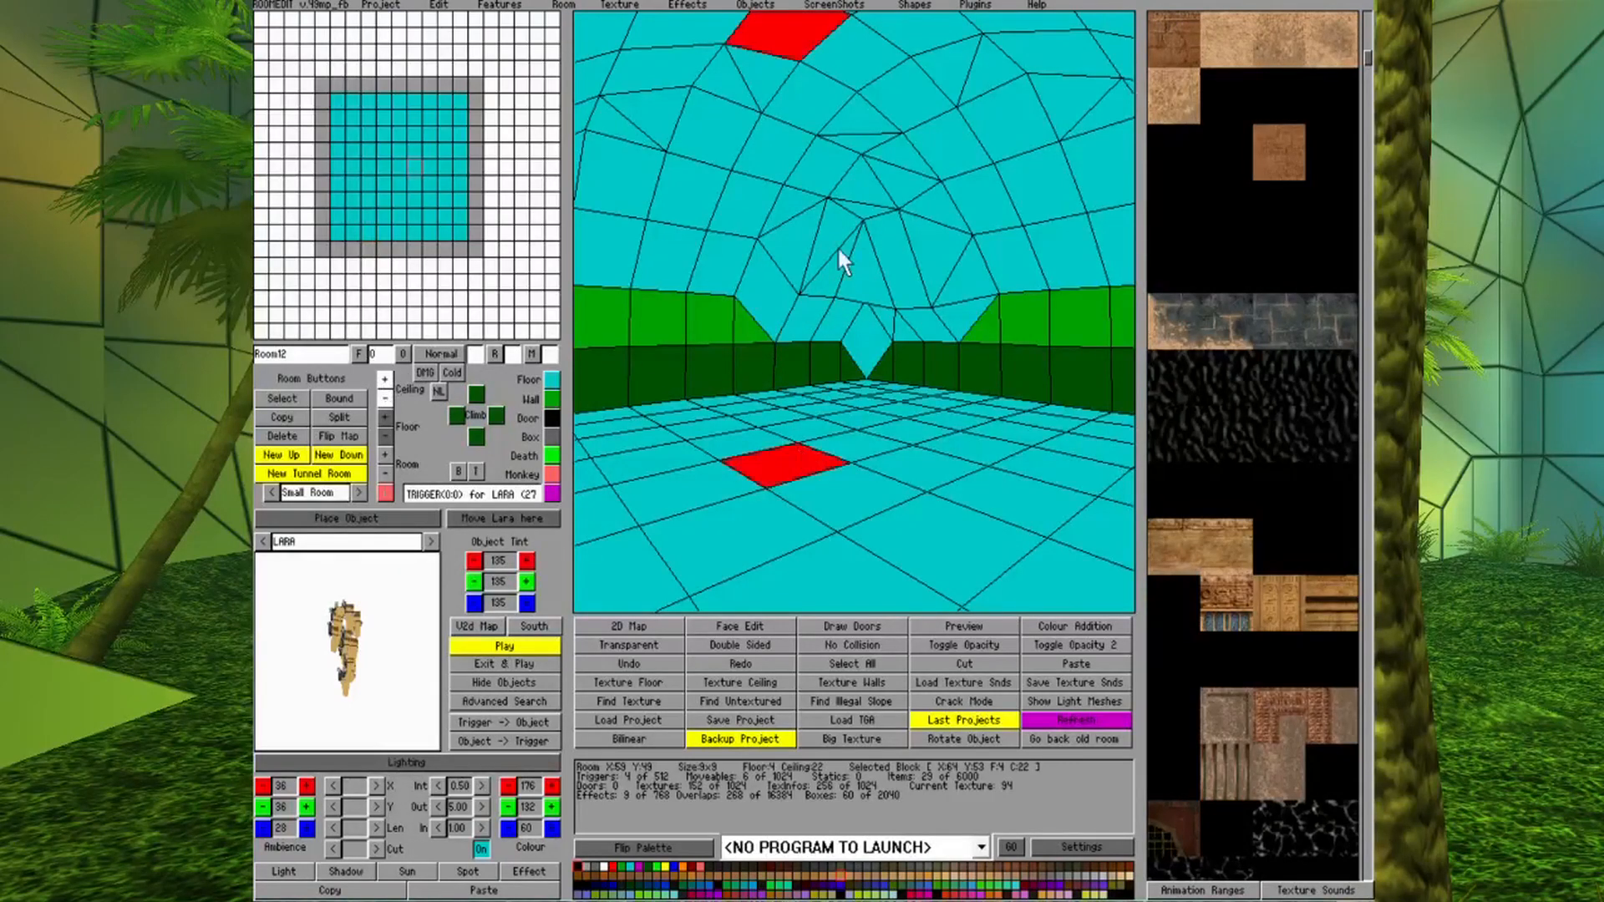
Lower the ceiling of edge block X62 Y57 to 12.
{"action": "left_click", "coordinate": [785, 292]}
{"action": "left_click", "coordinate": [384, 399]}
{"action": "left_click", "coordinate": [385, 400]}
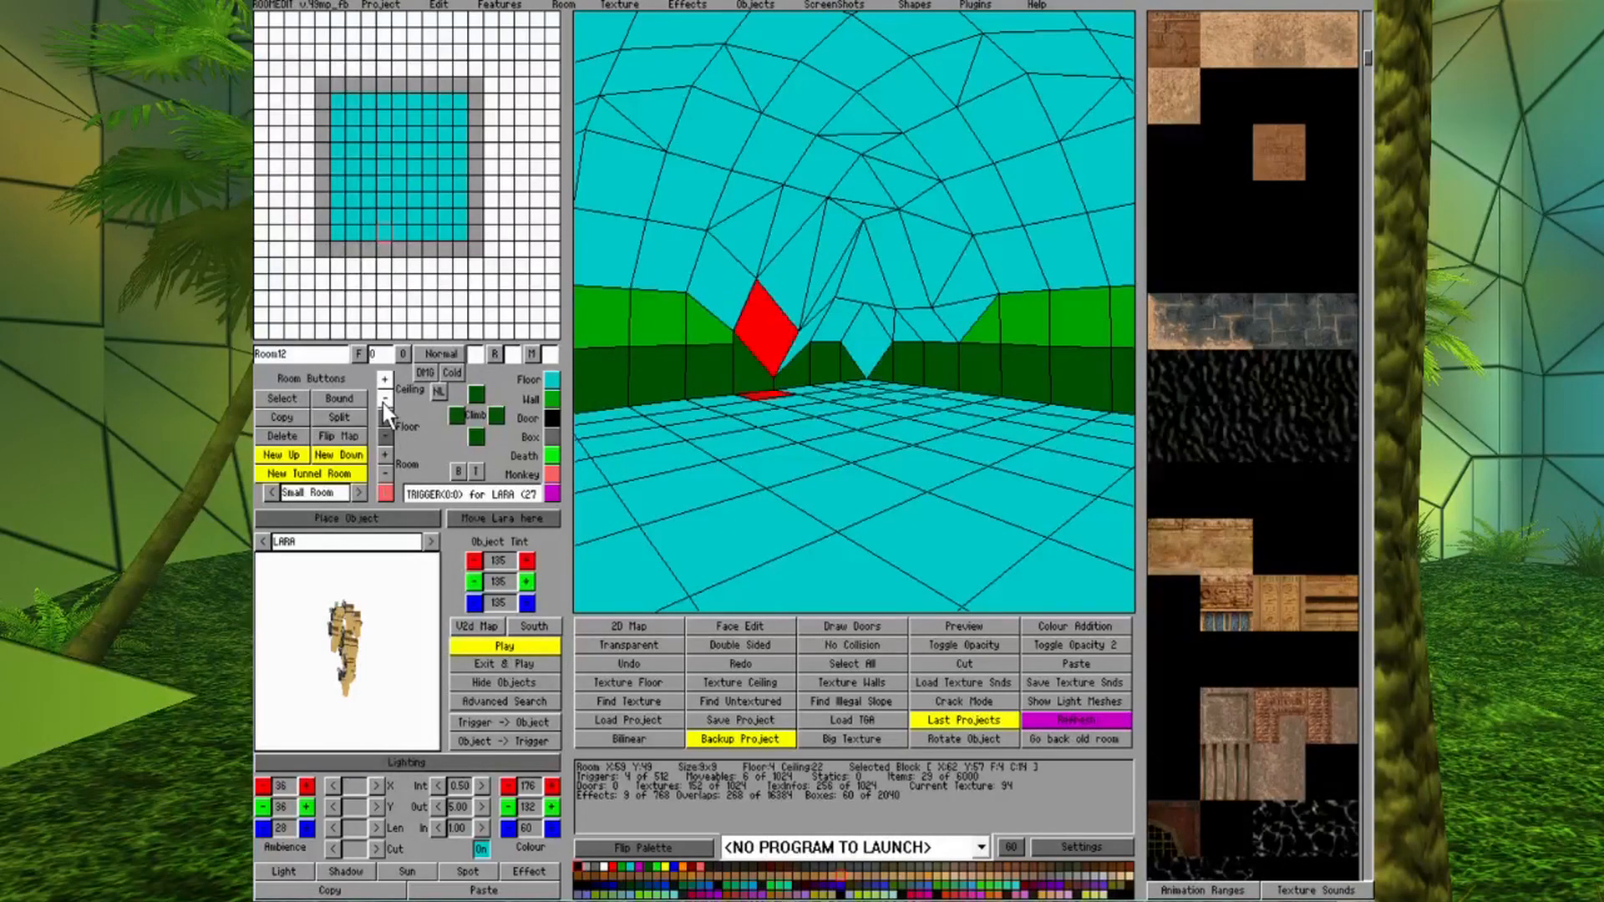
{"action": "left_click", "coordinate": [384, 399]}
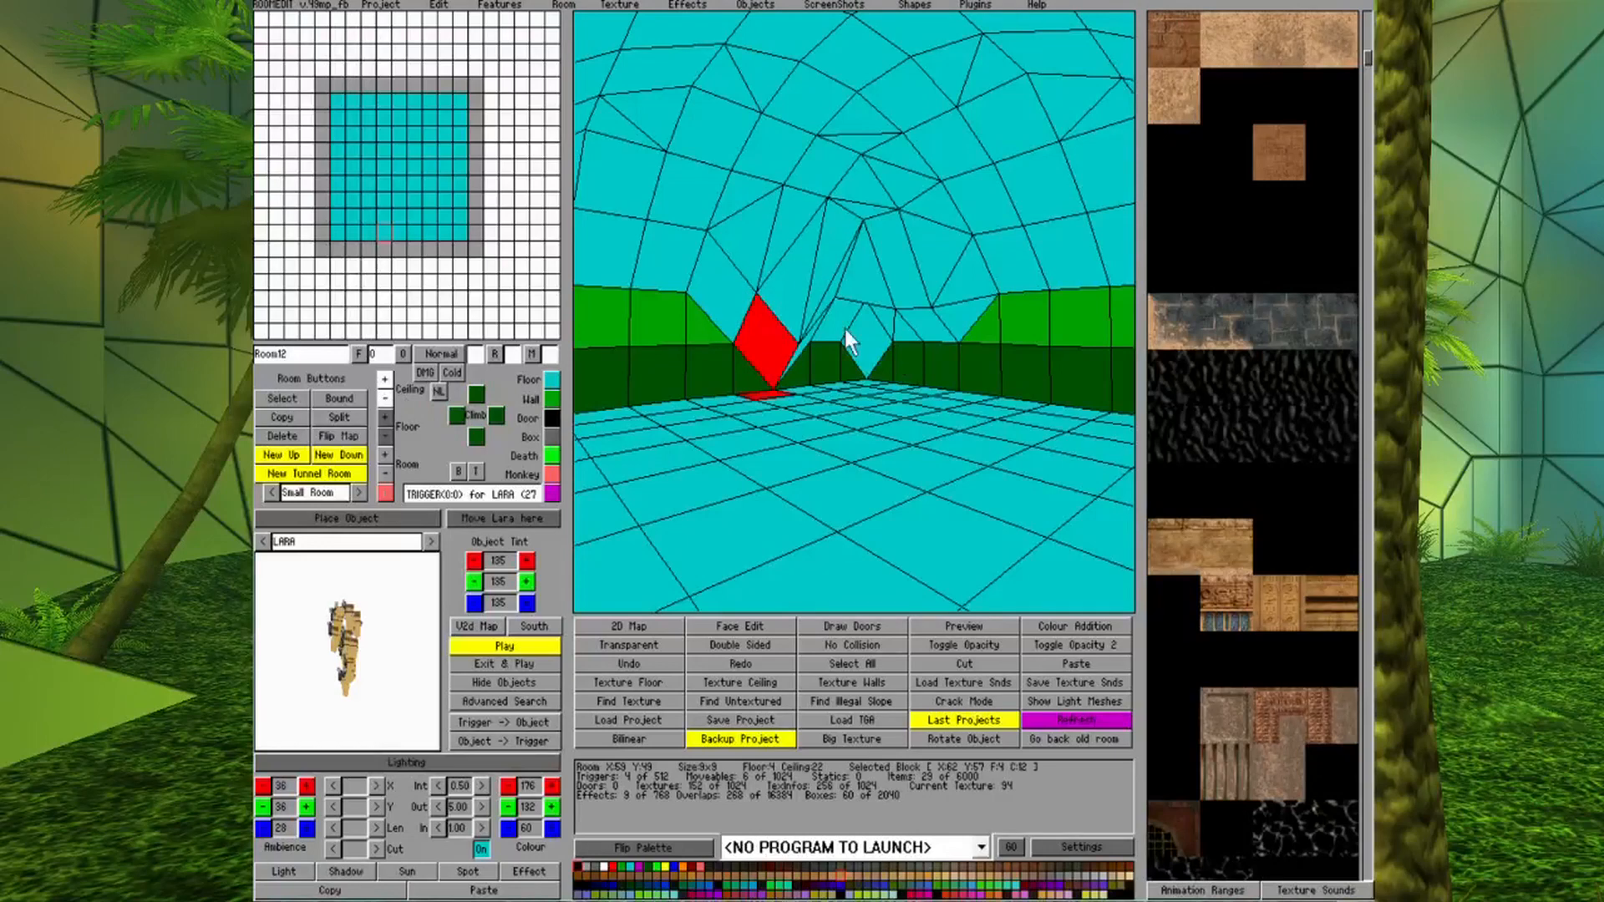
{"action": "left_click", "coordinate": [843, 491]}
Lower the ceiling of edge block X60 Y57 near the corner and select neighbouring block X60 Y56.
{"action": "left_click", "coordinate": [847, 323]}
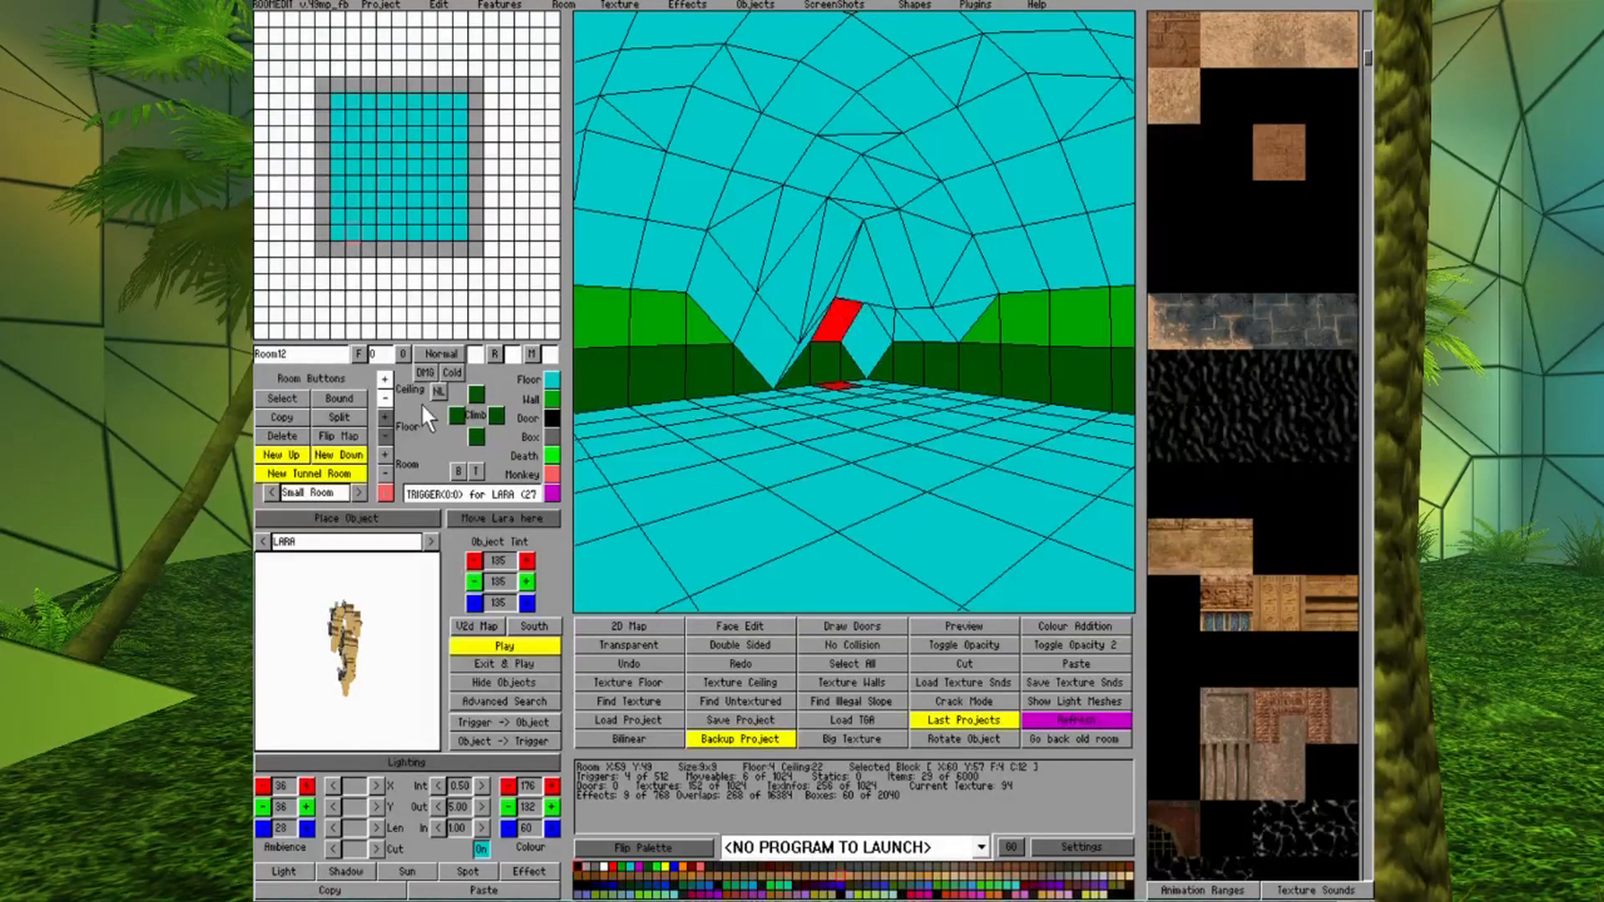
{"action": "left_click", "coordinate": [383, 401]}
{"action": "left_click", "coordinate": [383, 400]}
{"action": "left_click", "coordinate": [877, 267]}
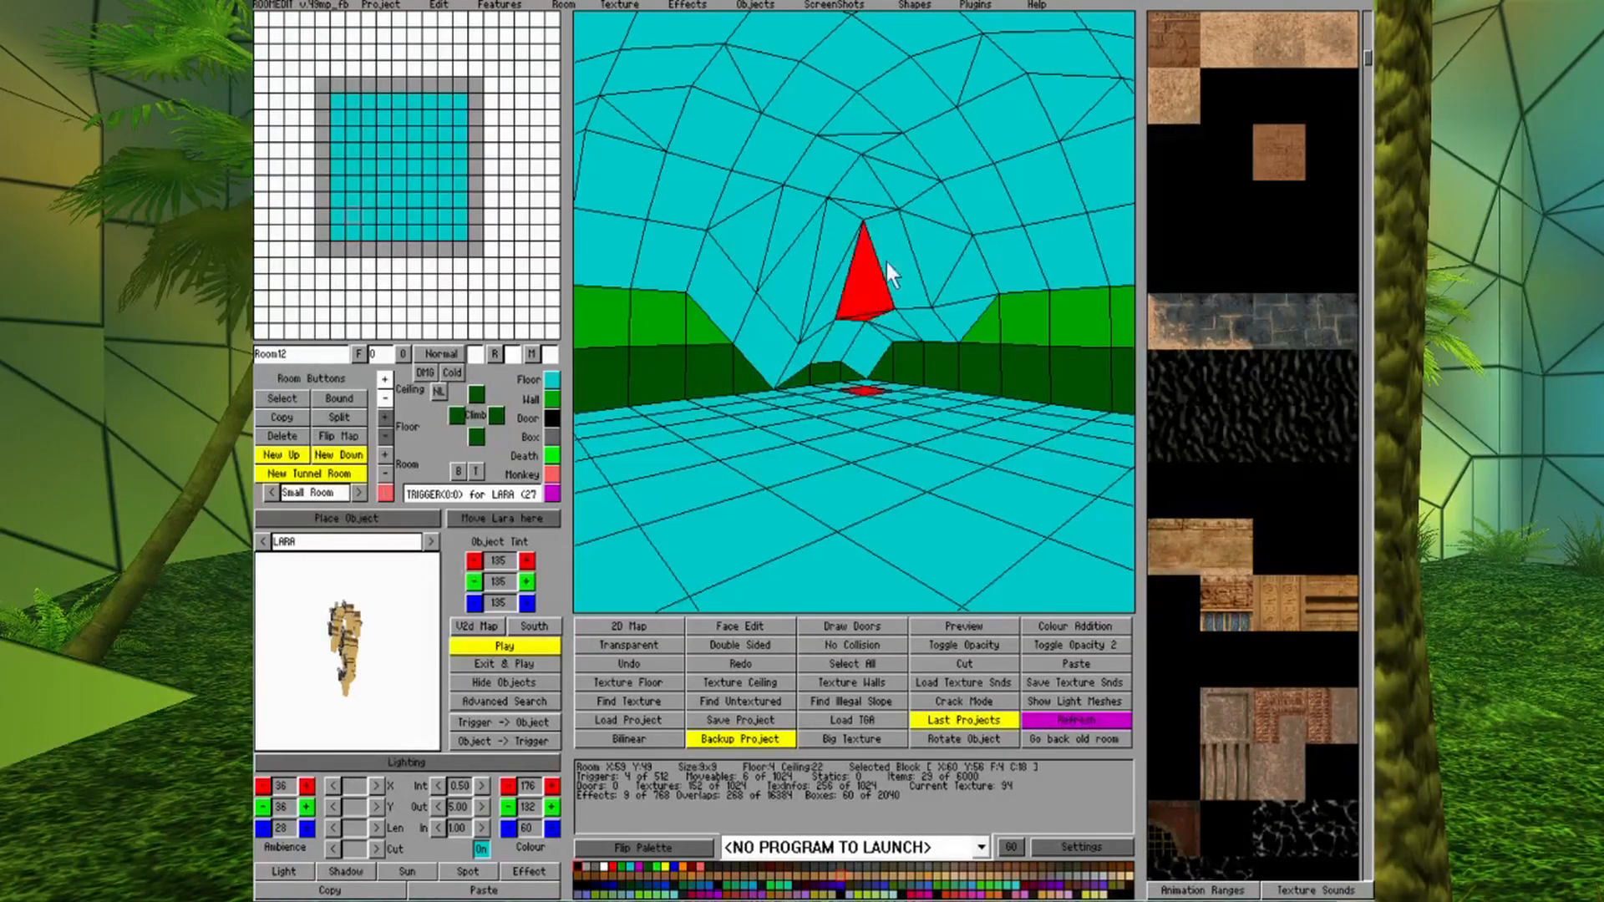
Lower the ceiling block just above X60 Y56 on the dome's corner slope by several steps.
{"action": "left_click", "coordinate": [867, 198]}
{"action": "left_click", "coordinate": [386, 397]}
{"action": "left_click", "coordinate": [386, 397]}
{"action": "left_click", "coordinate": [386, 397]}
{"action": "left_click", "coordinate": [880, 444]}
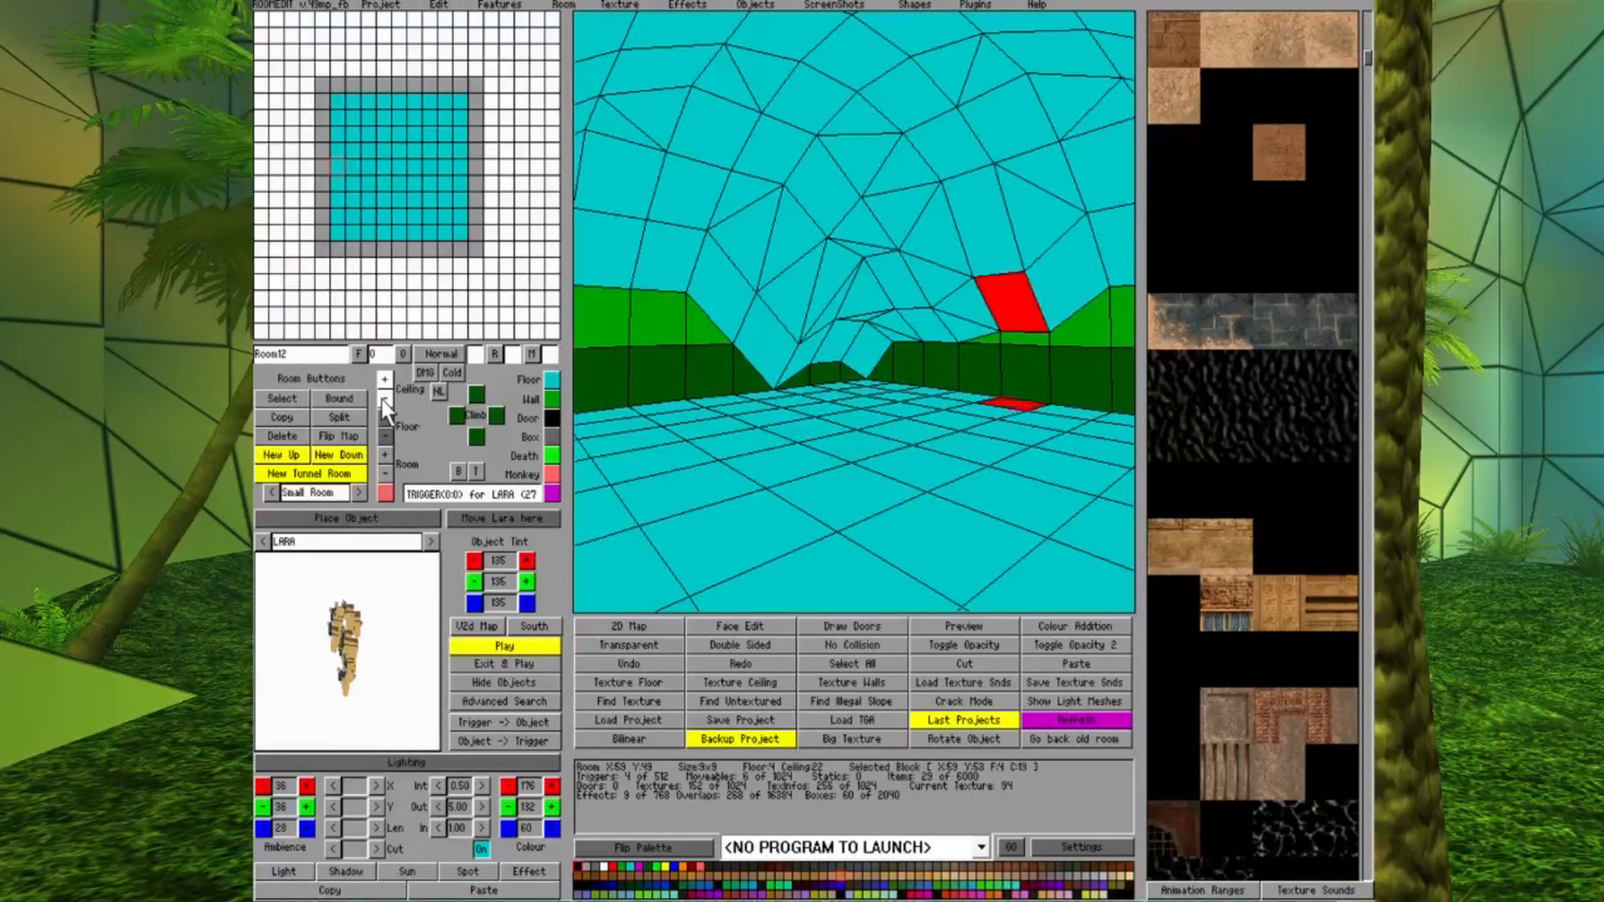
Lower the ceilings of edge blocks X59 Y53 and X59 Y54 to make the dome irregular near the wall.
{"action": "left_click", "coordinate": [382, 400]}
{"action": "left_click", "coordinate": [959, 329]}
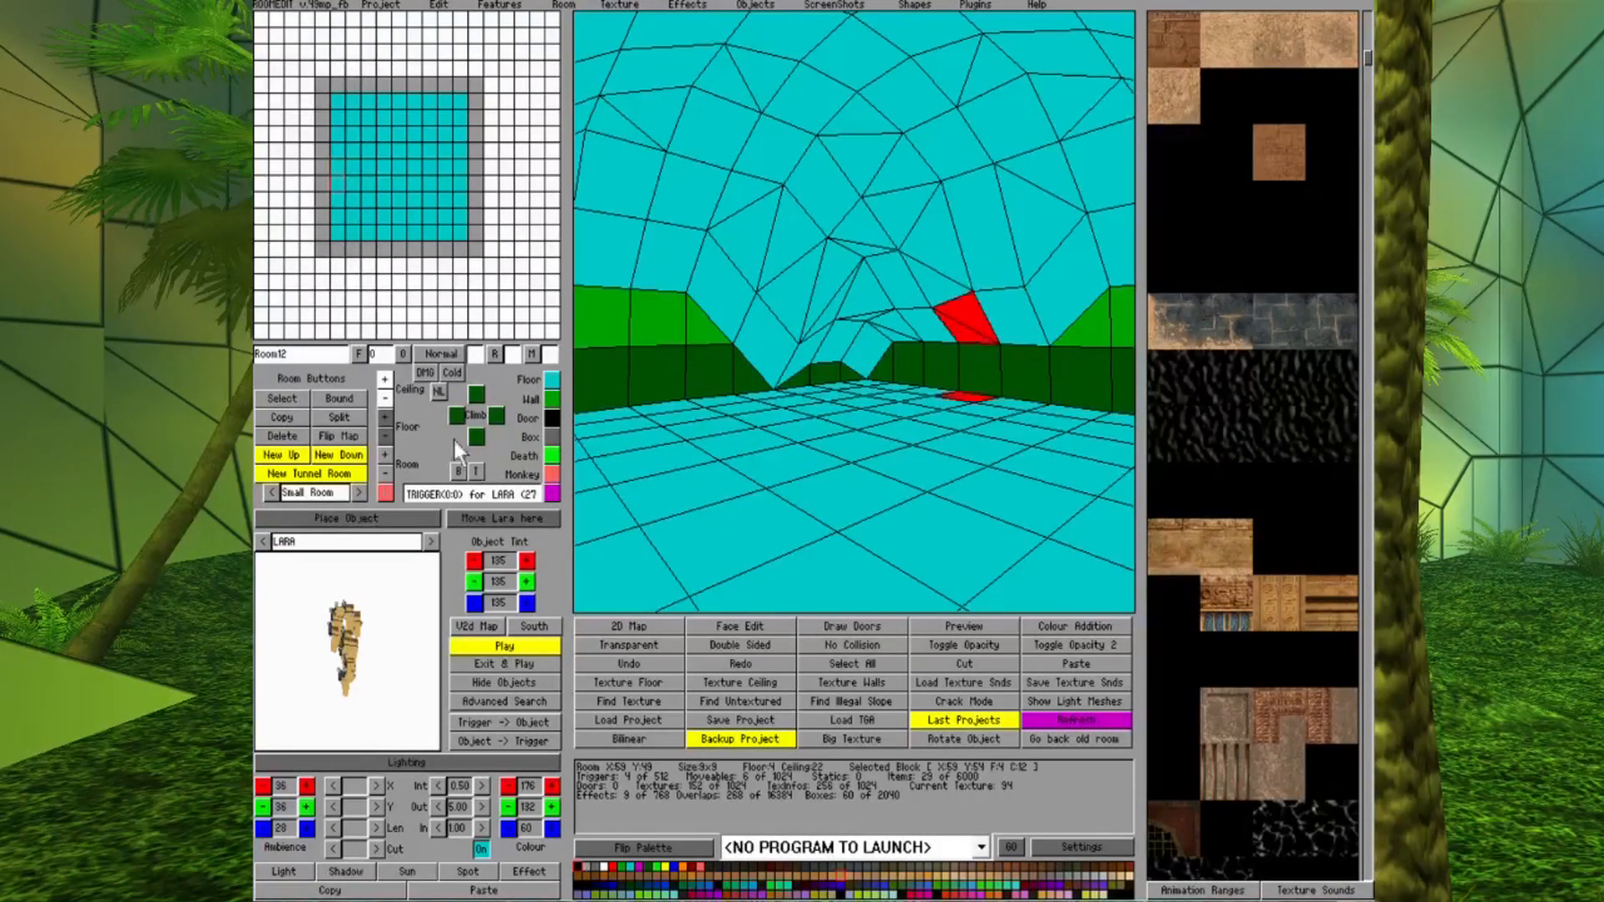
{"action": "left_click", "coordinate": [384, 402]}
{"action": "left_click", "coordinate": [385, 403]}
{"action": "left_click", "coordinate": [384, 402]}
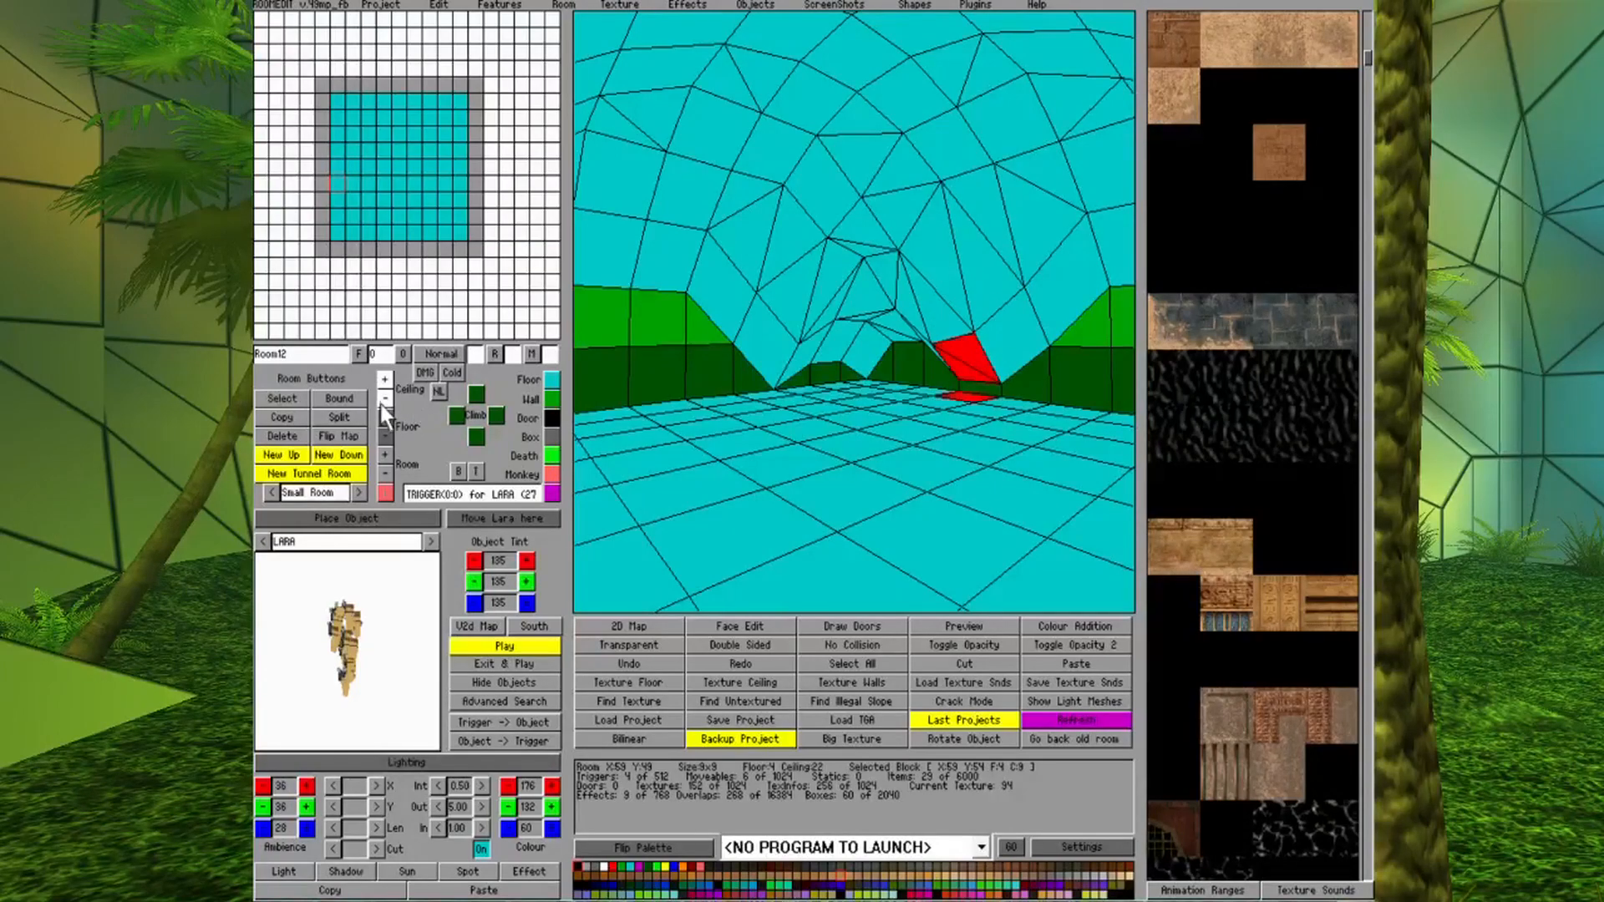
{"action": "left_click", "coordinate": [383, 400]}
{"action": "left_click", "coordinate": [824, 454]}
Inspect the irregular ceiling of Room12 from outside, turning around it and viewing it from above.
{"action": "key", "text": "Page_Down"}
{"action": "key", "text": "Left"}
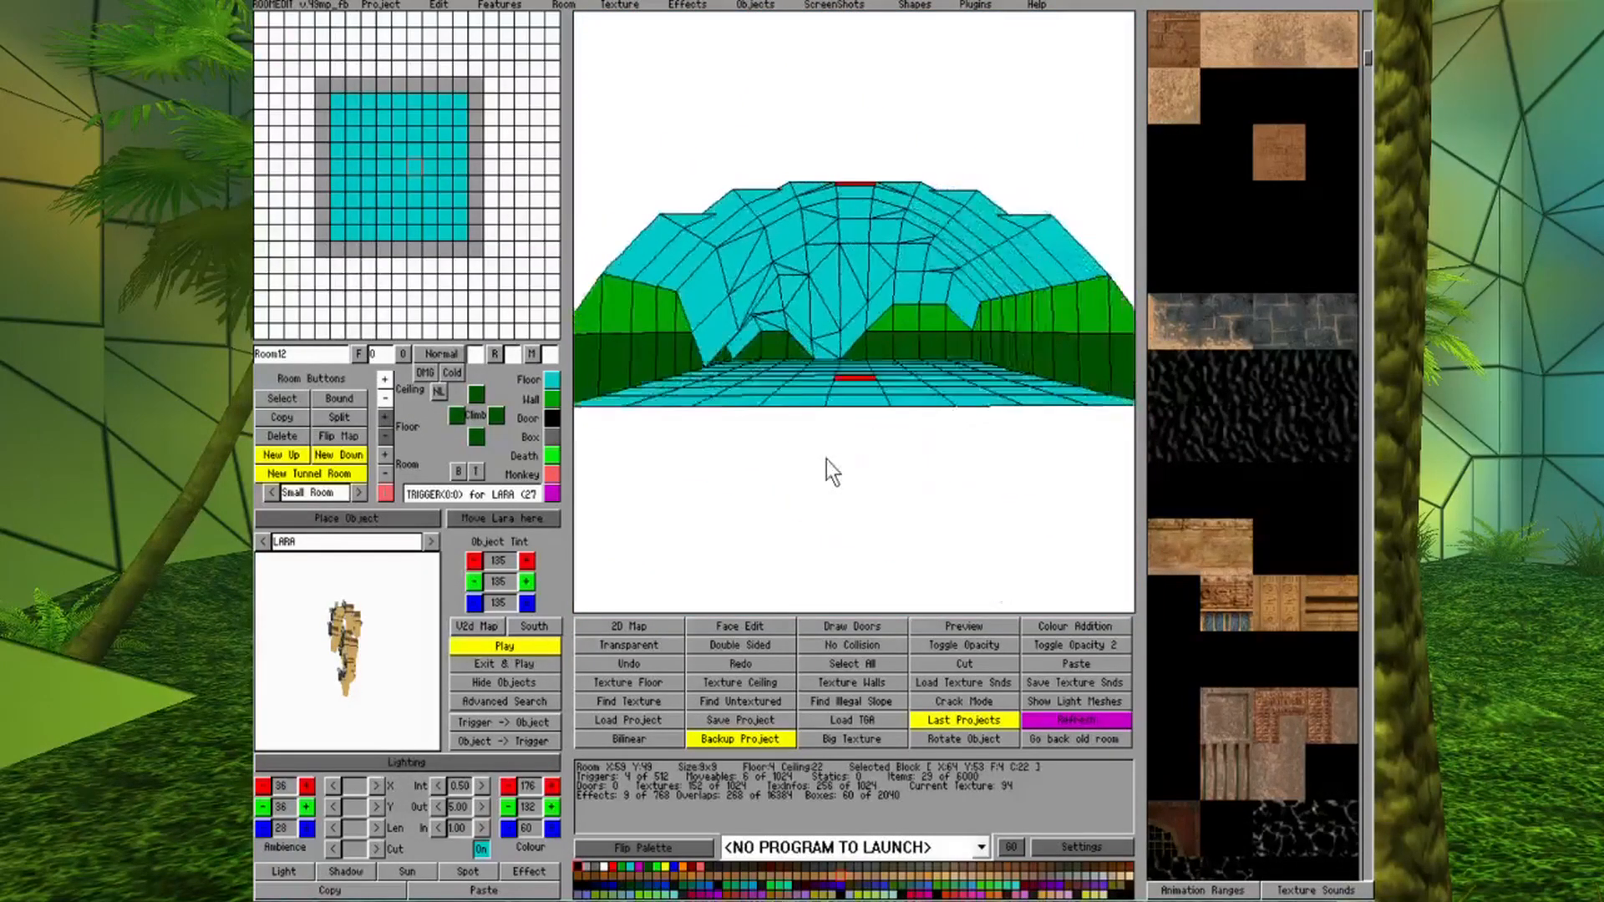
{"action": "key", "text": "Left"}
{"action": "key", "text": "Page_Up"}
{"action": "key", "text": "Page_Down"}
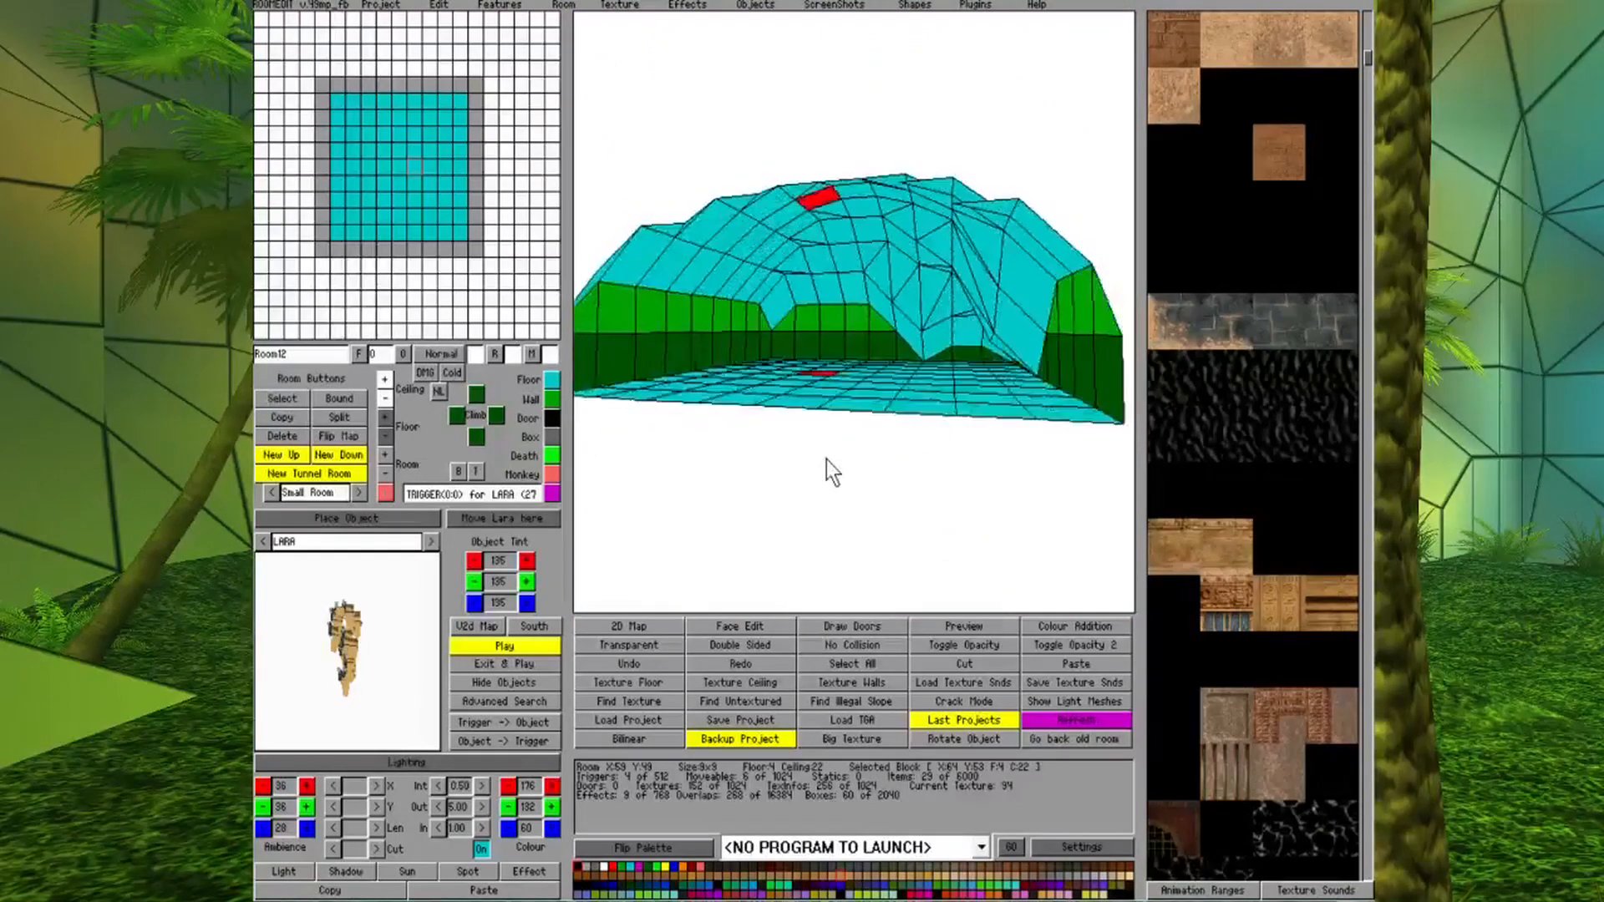
{"action": "key", "text": "Up"}
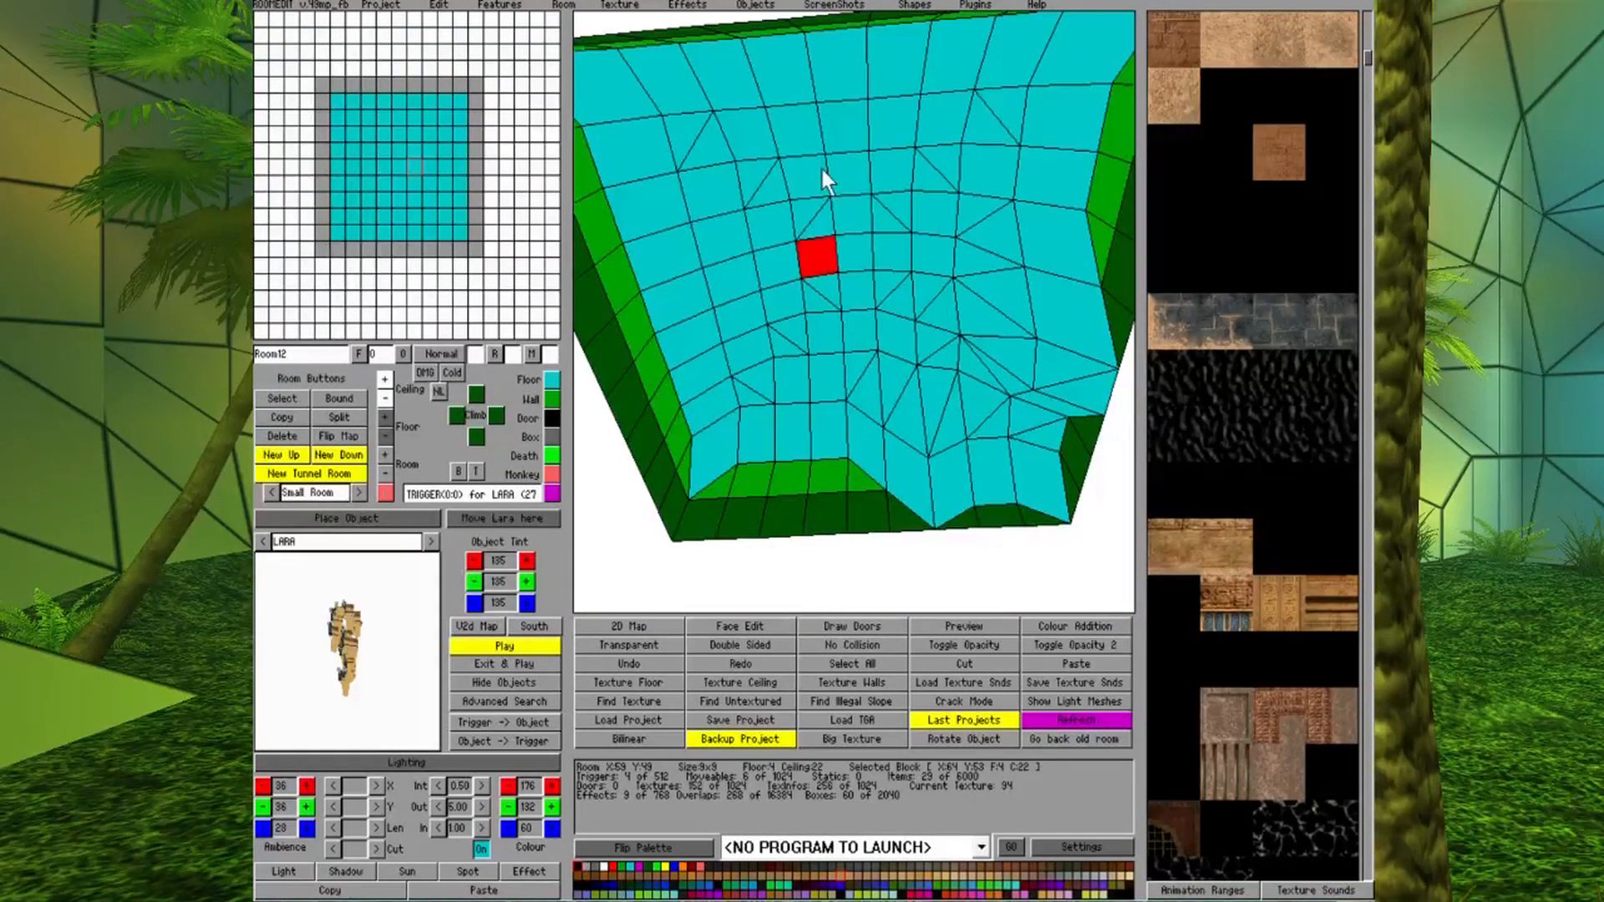
{"action": "key", "text": "Up"}
{"action": "key", "text": "Left"}
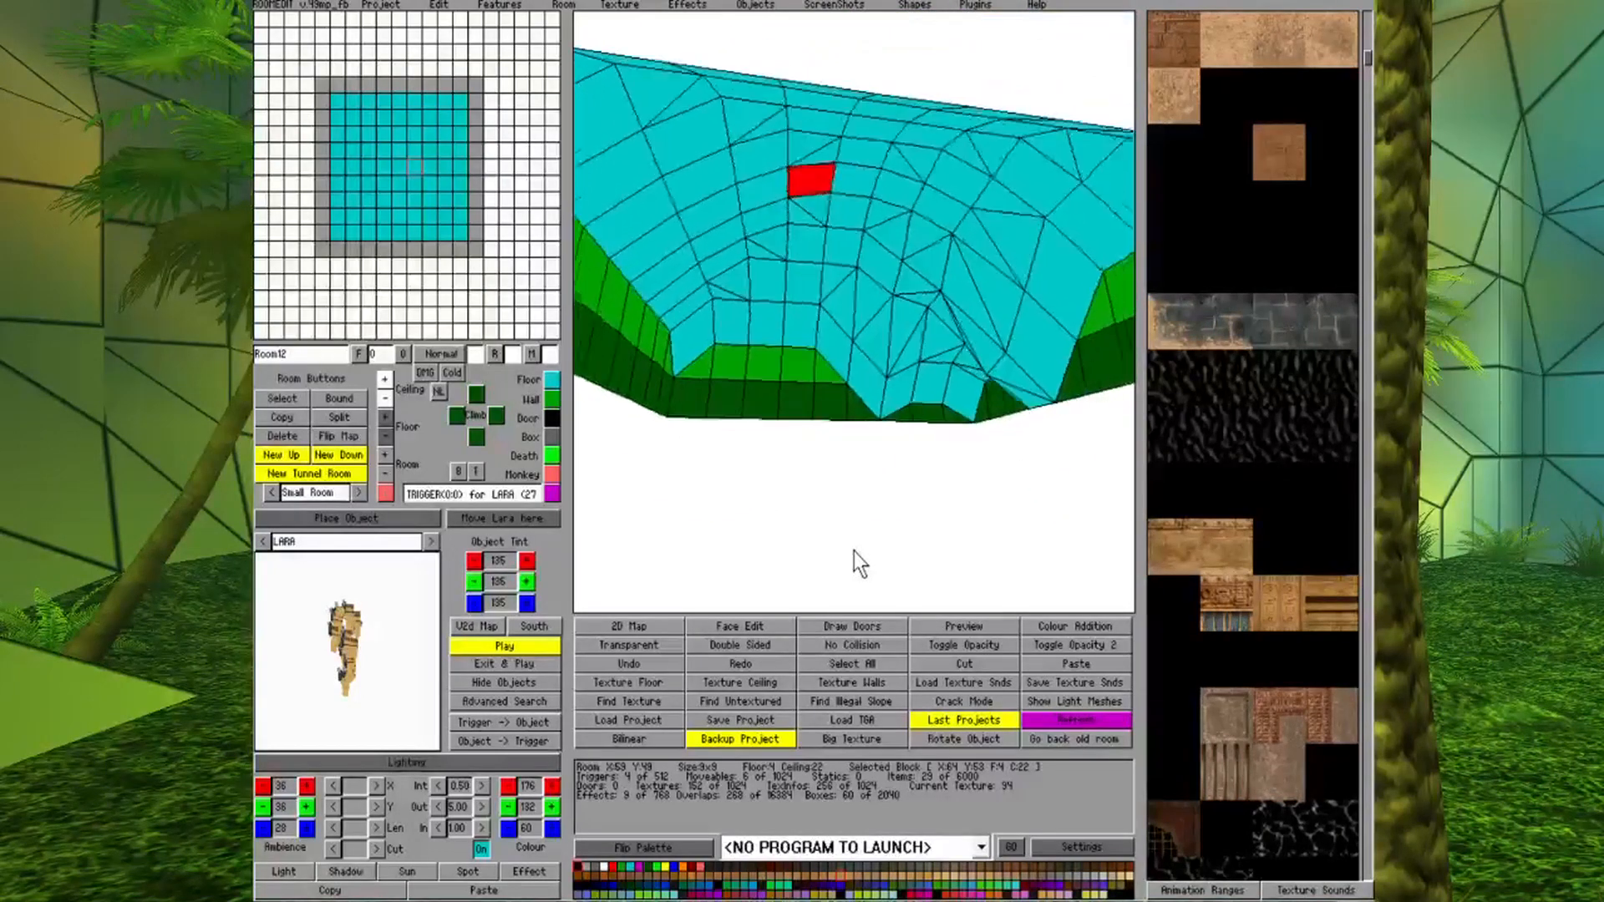
{"action": "key", "text": "Left"}
{"action": "key", "text": "Right"}
{"action": "key", "text": "Down"}
{"action": "key", "text": "Page_Up"}
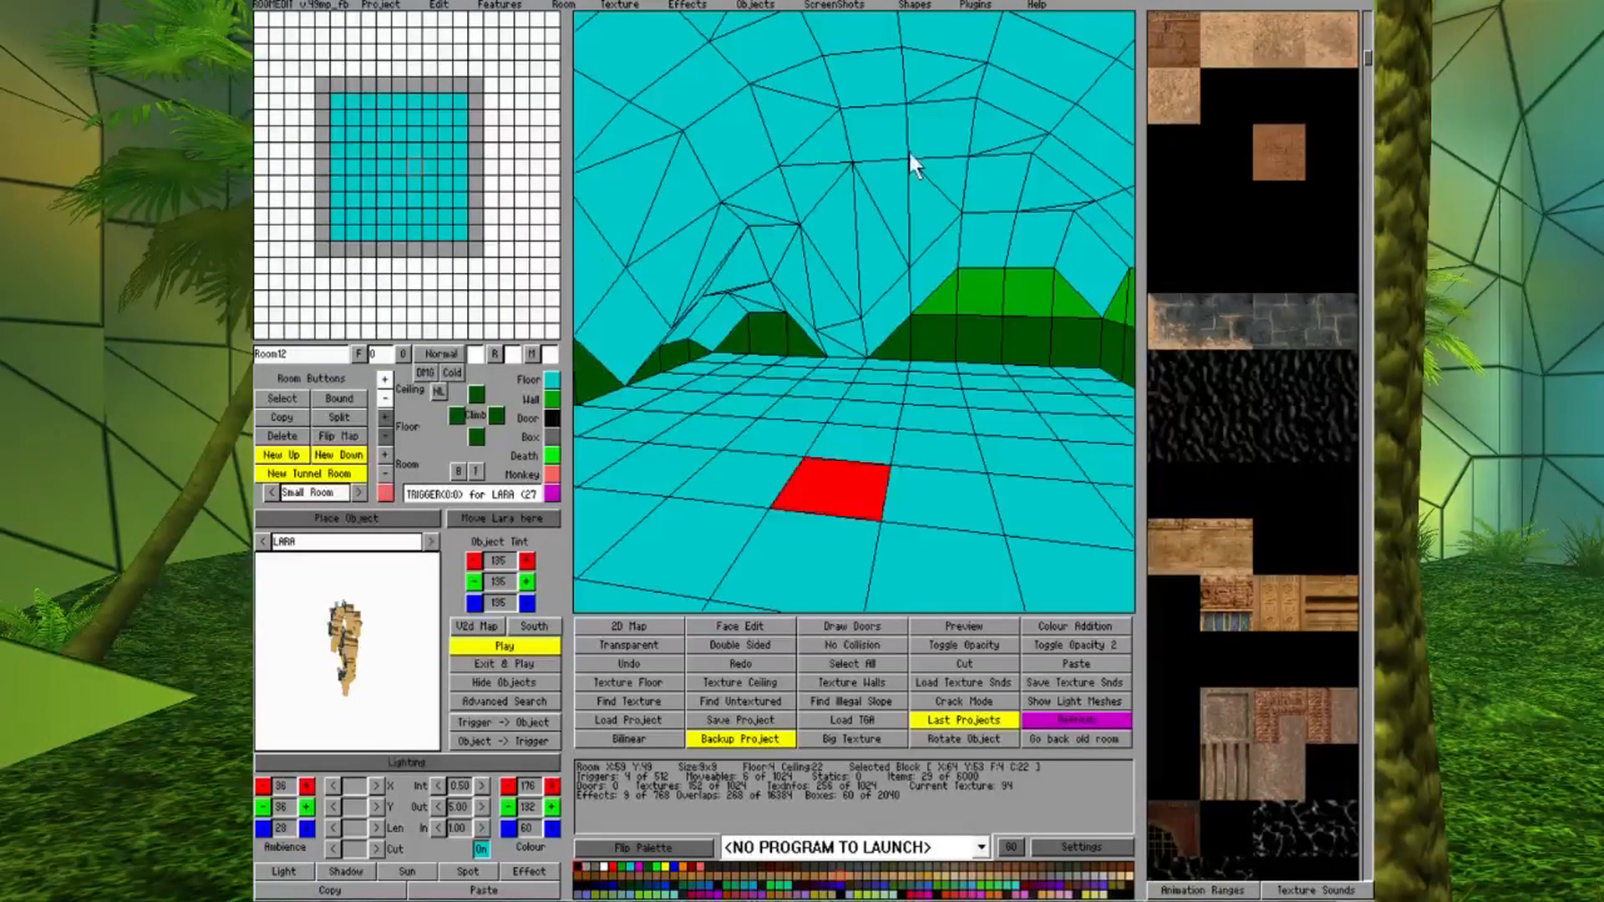
Examine the cave-like ceiling from inside Room12 at varying distances, angles and heights.
{"action": "key", "text": "Page_Down"}
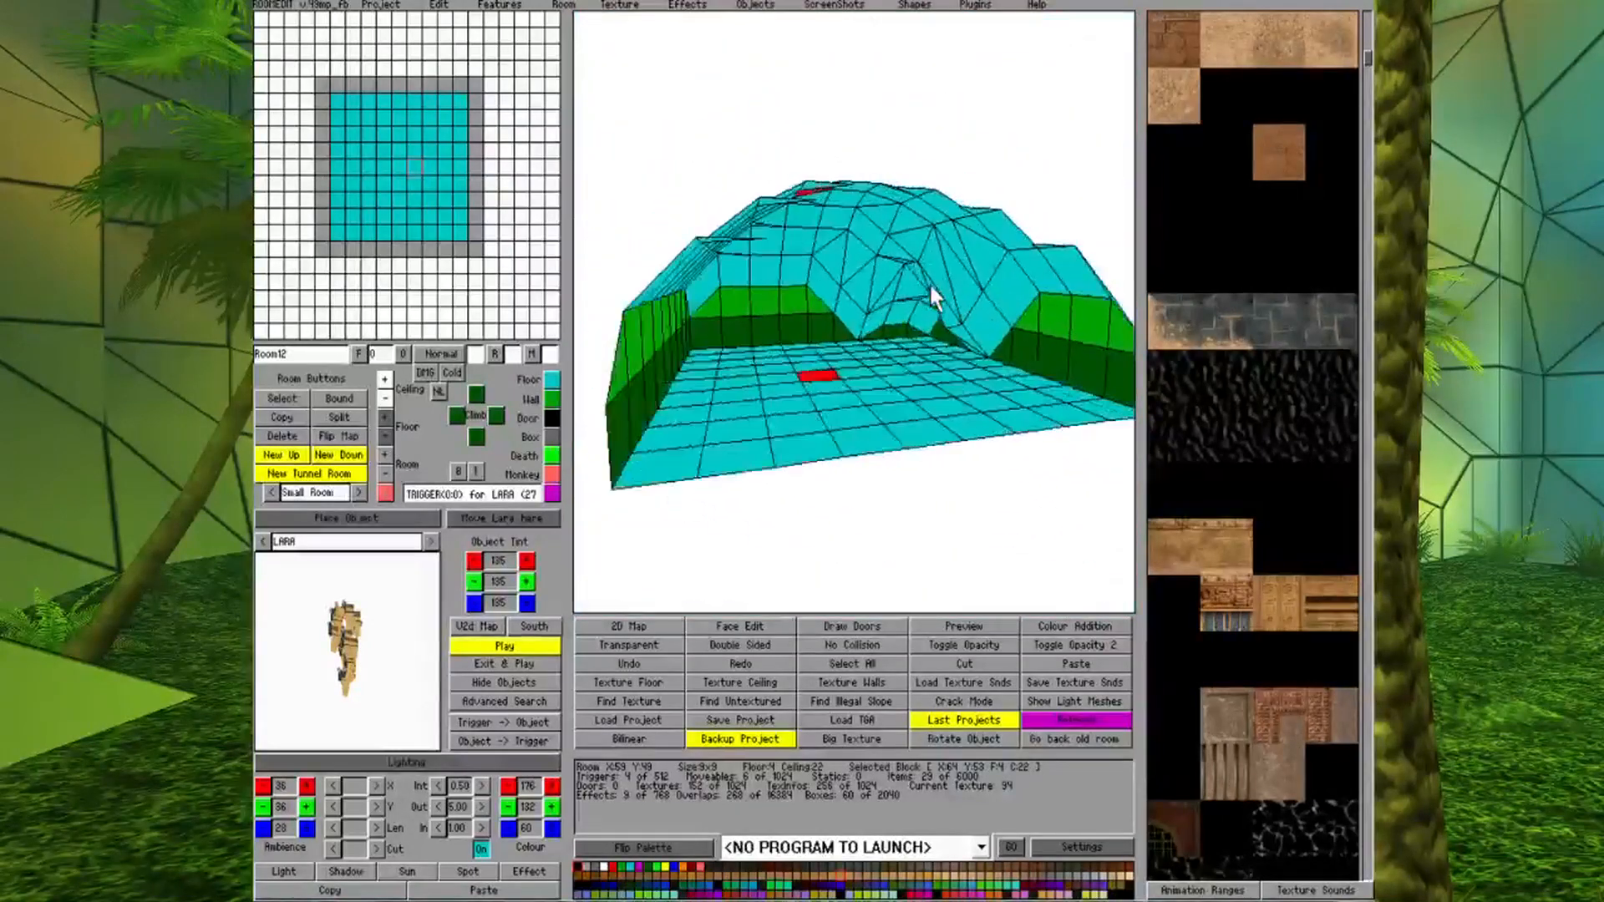
{"action": "key", "text": "Page_Up"}
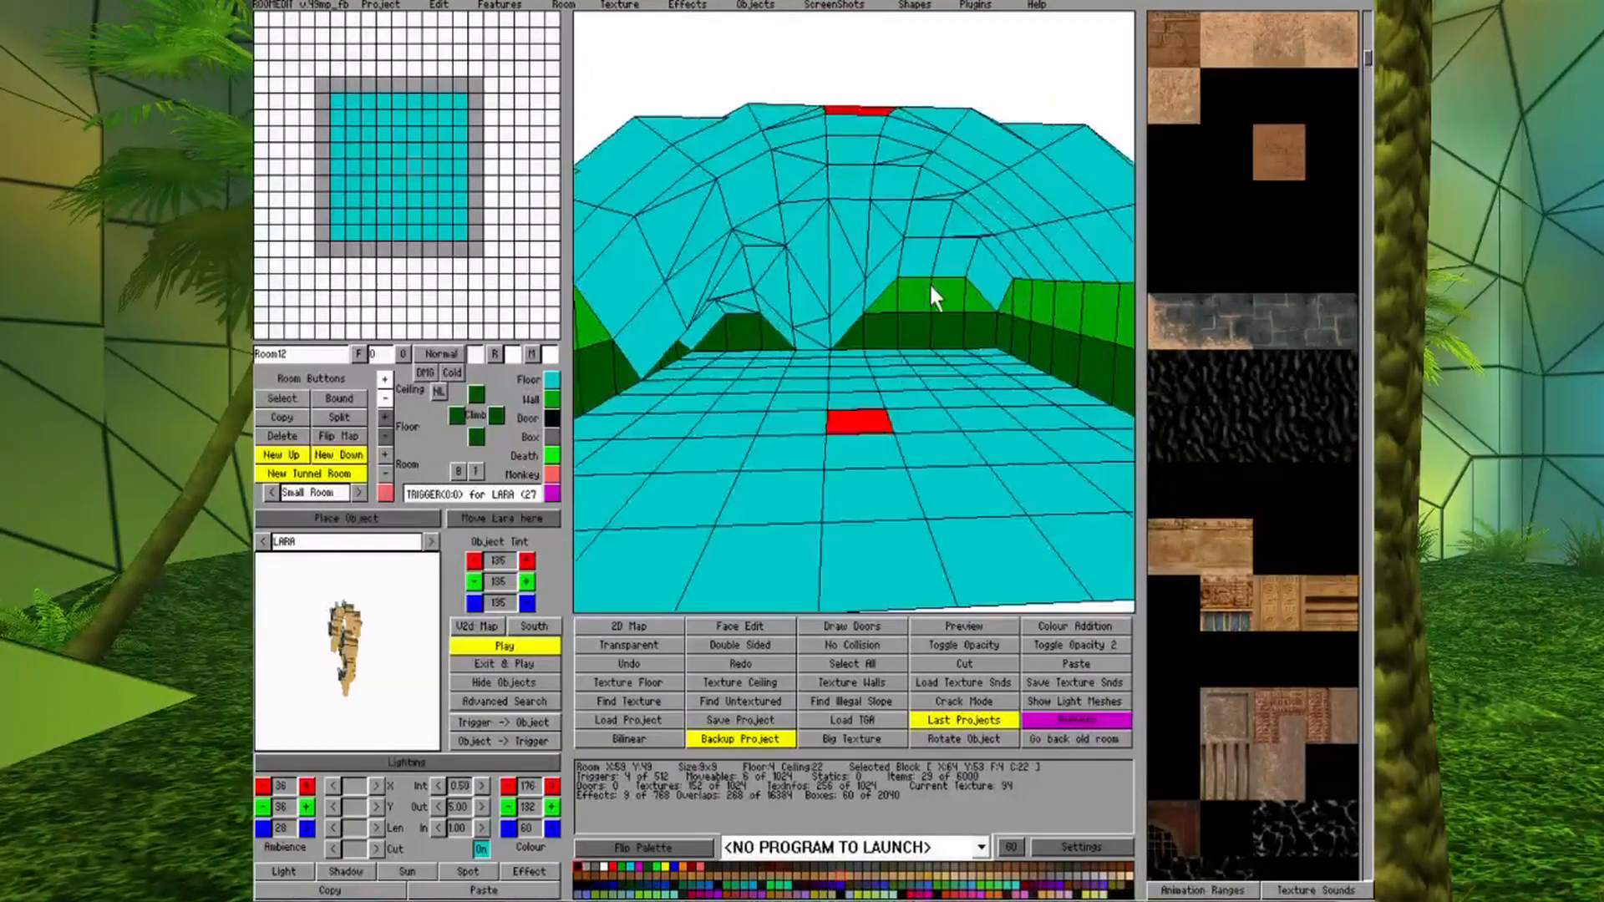
{"action": "key", "text": "Page_Up"}
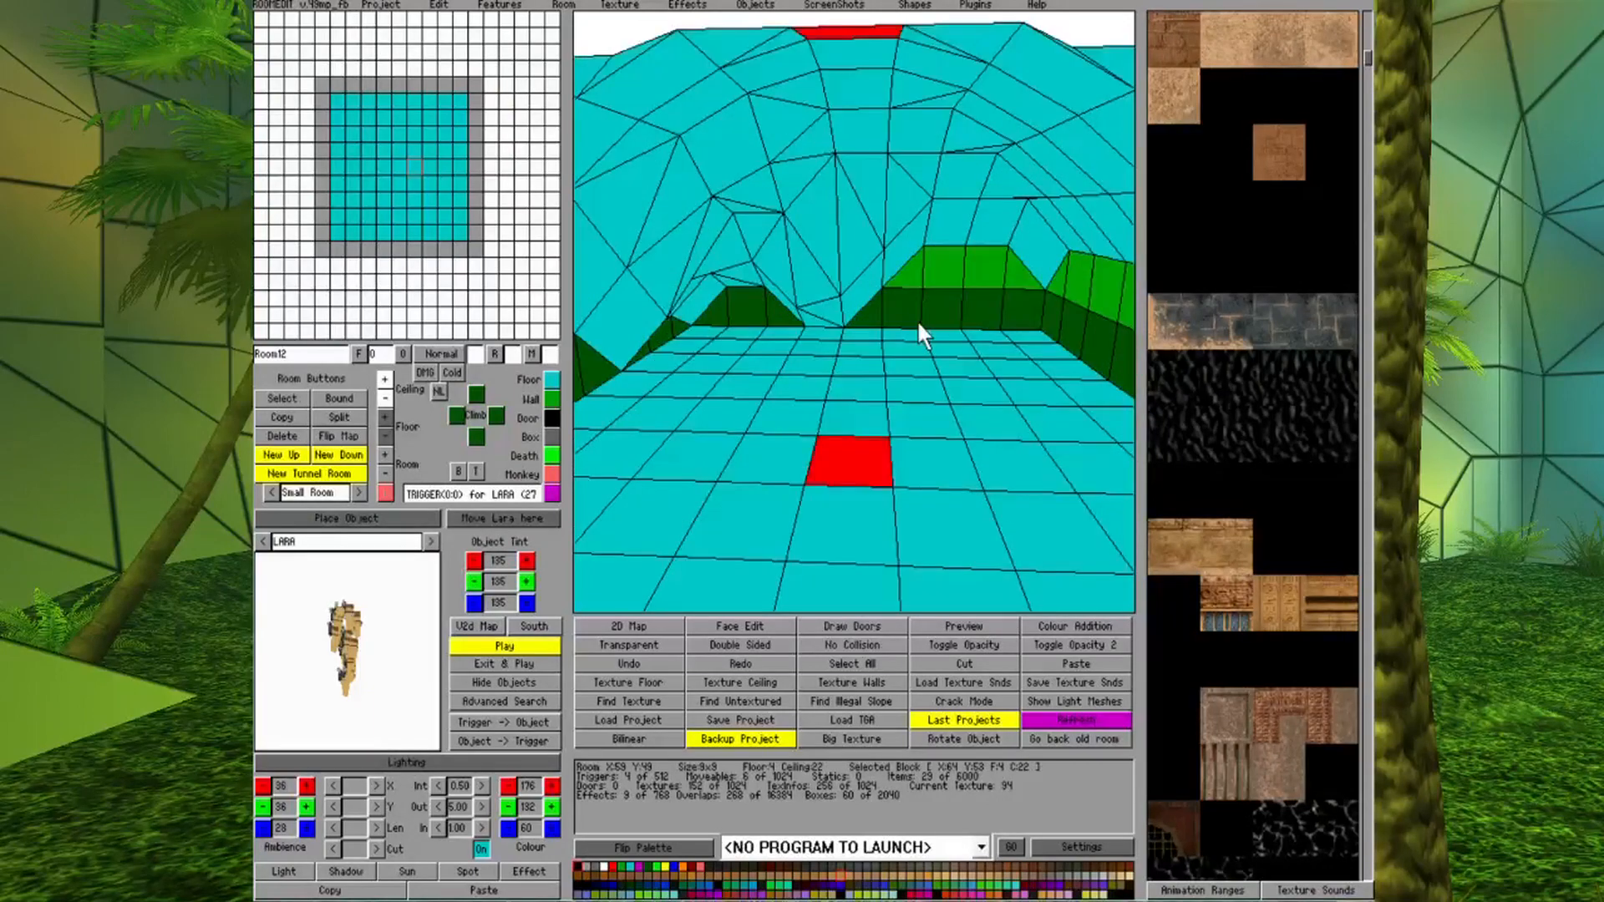
{"action": "key", "text": "Left"}
{"action": "key", "text": "Page_Up"}
{"action": "key", "text": "Down"}
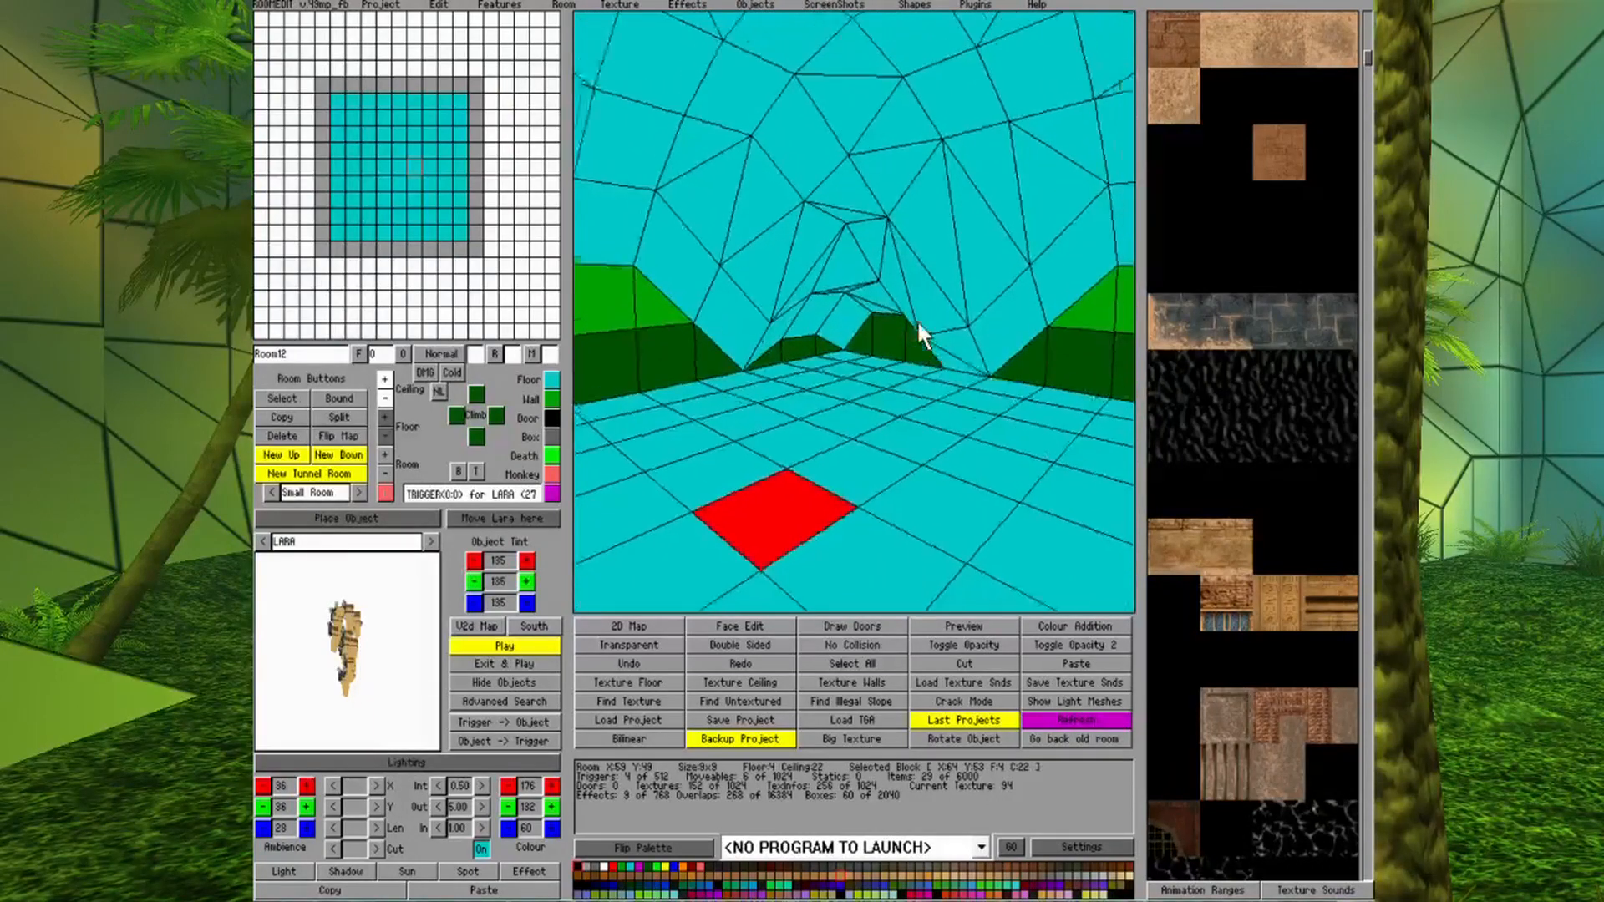
{"action": "key", "text": "Up"}
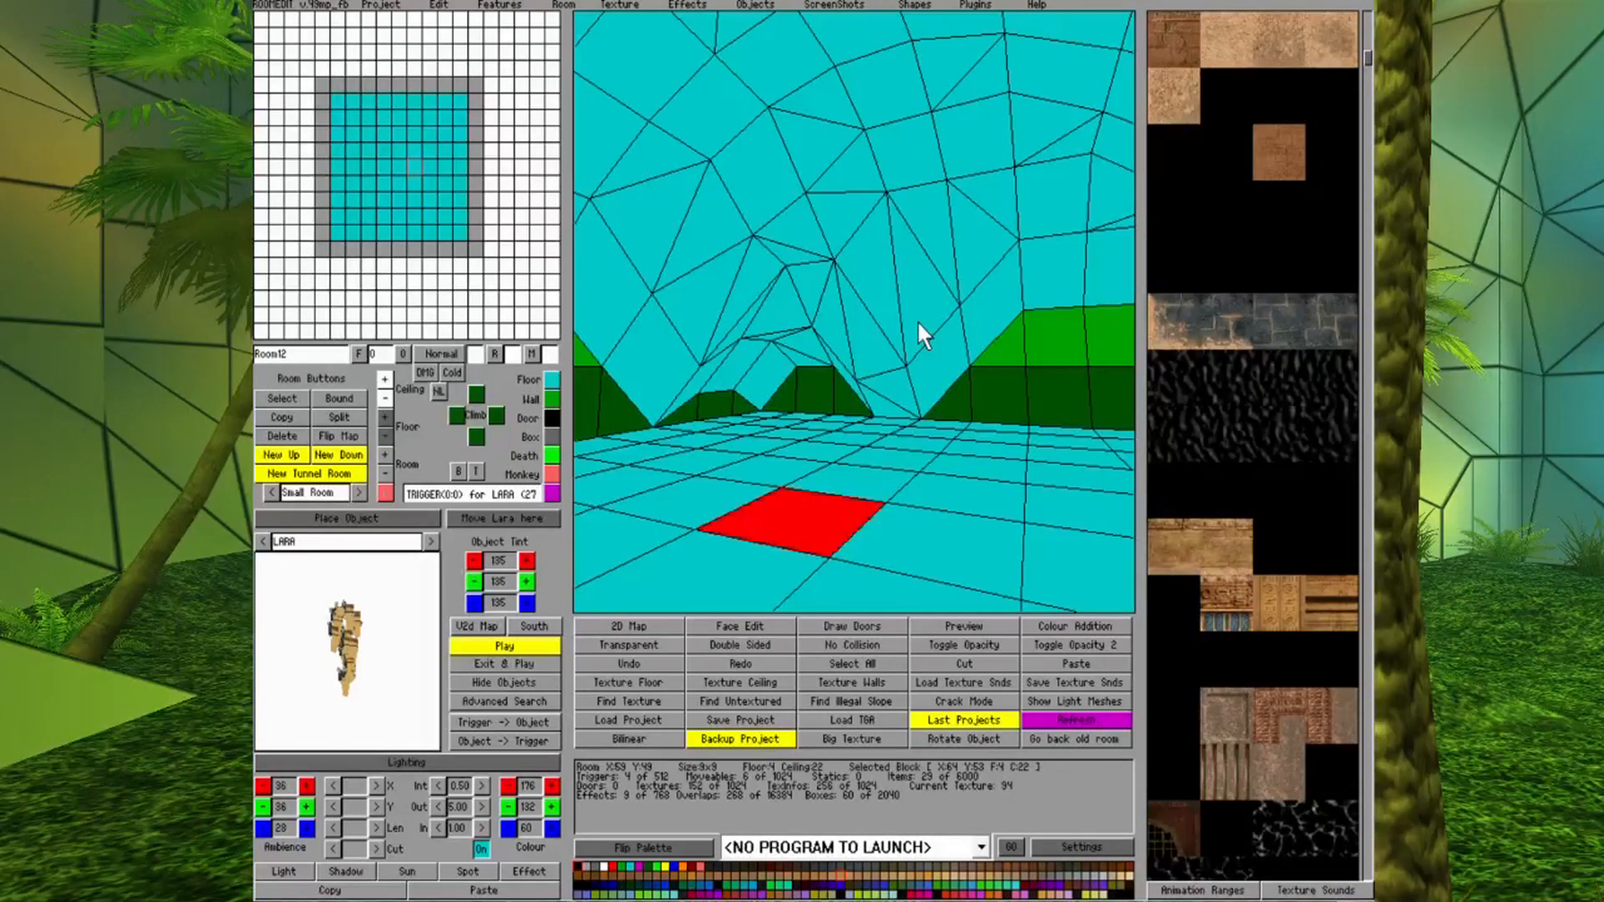
{"action": "key", "text": "Down"}
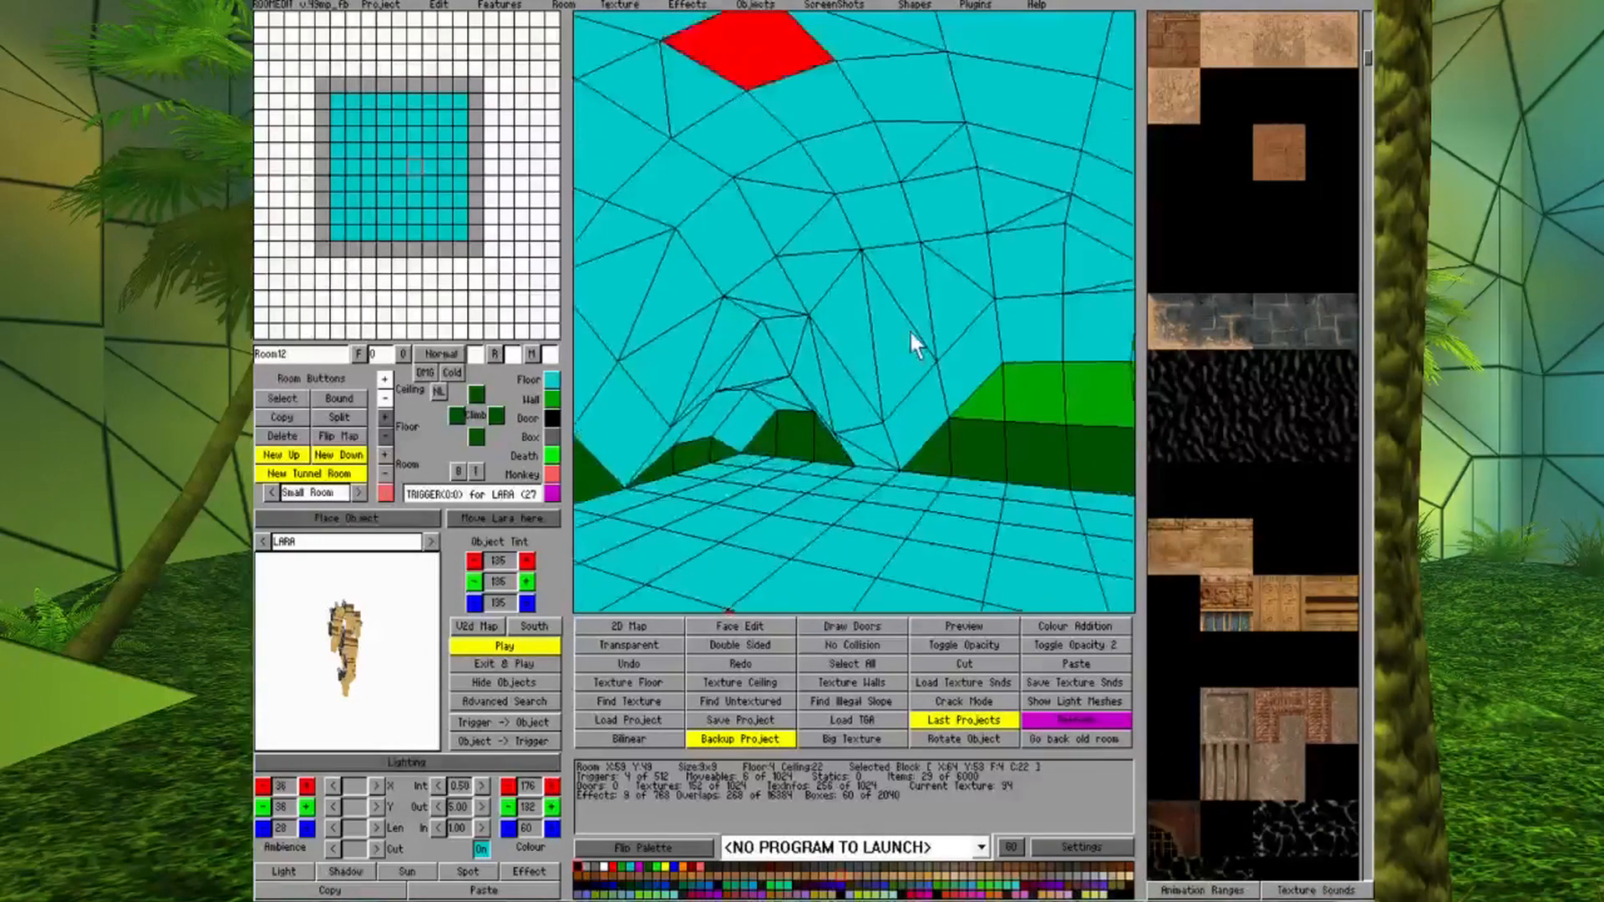
{"action": "key", "text": "Up"}
{"action": "key", "text": "Down"}
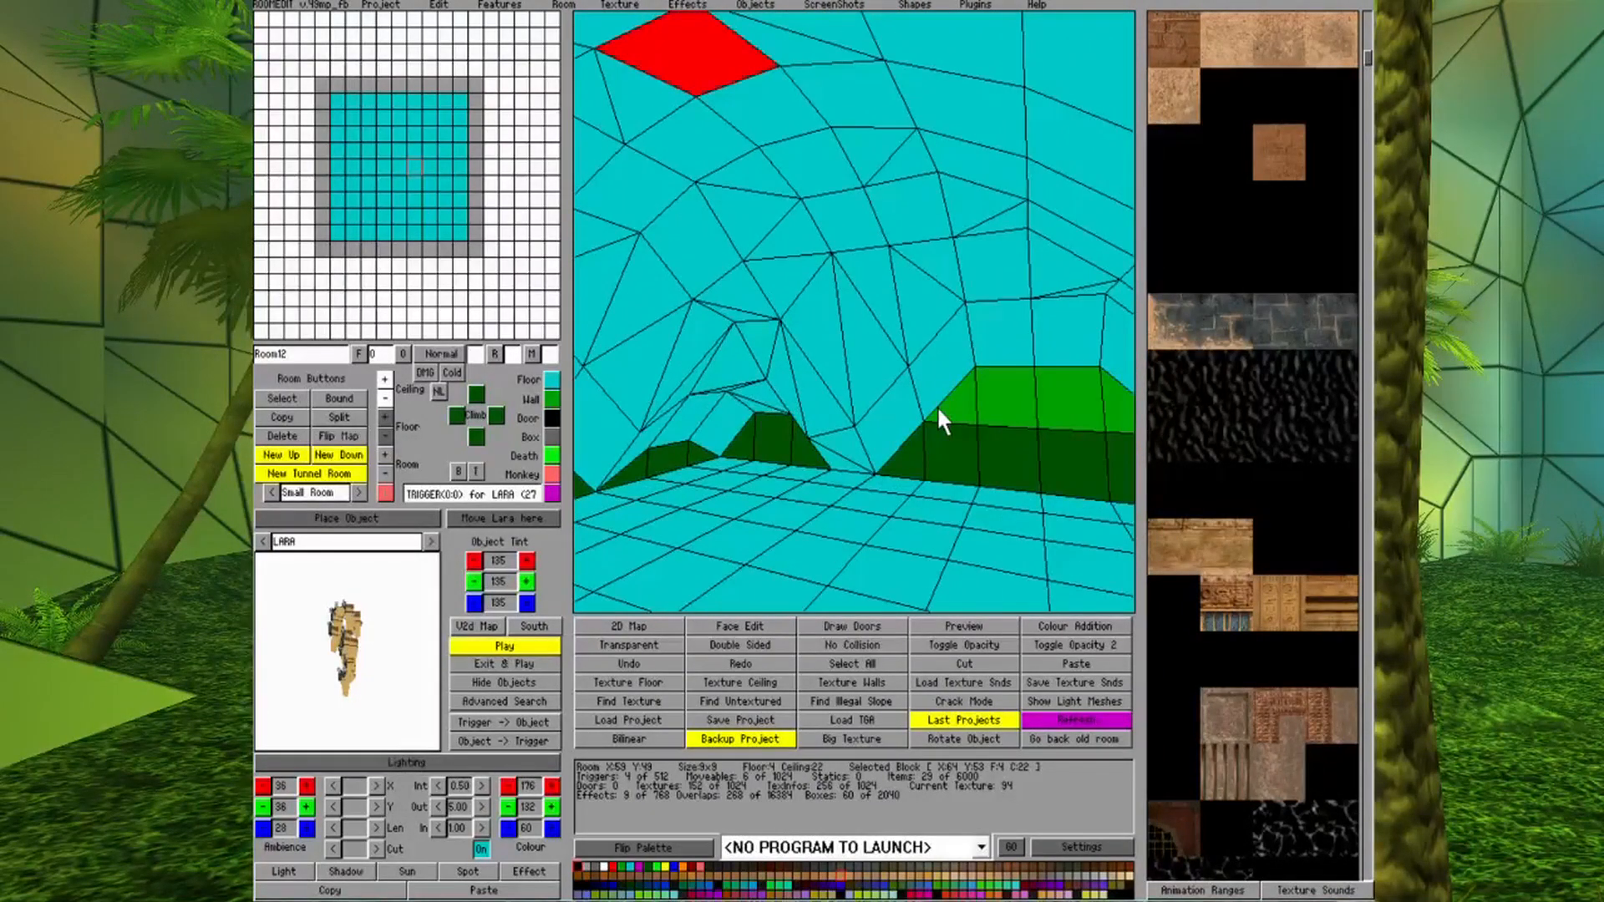
{"action": "key", "text": "Up"}
Lower one floor corner of block X66 Y54 and one floor corner of a second block farther back in Room12.
{"action": "left_click", "coordinate": [772, 485]}
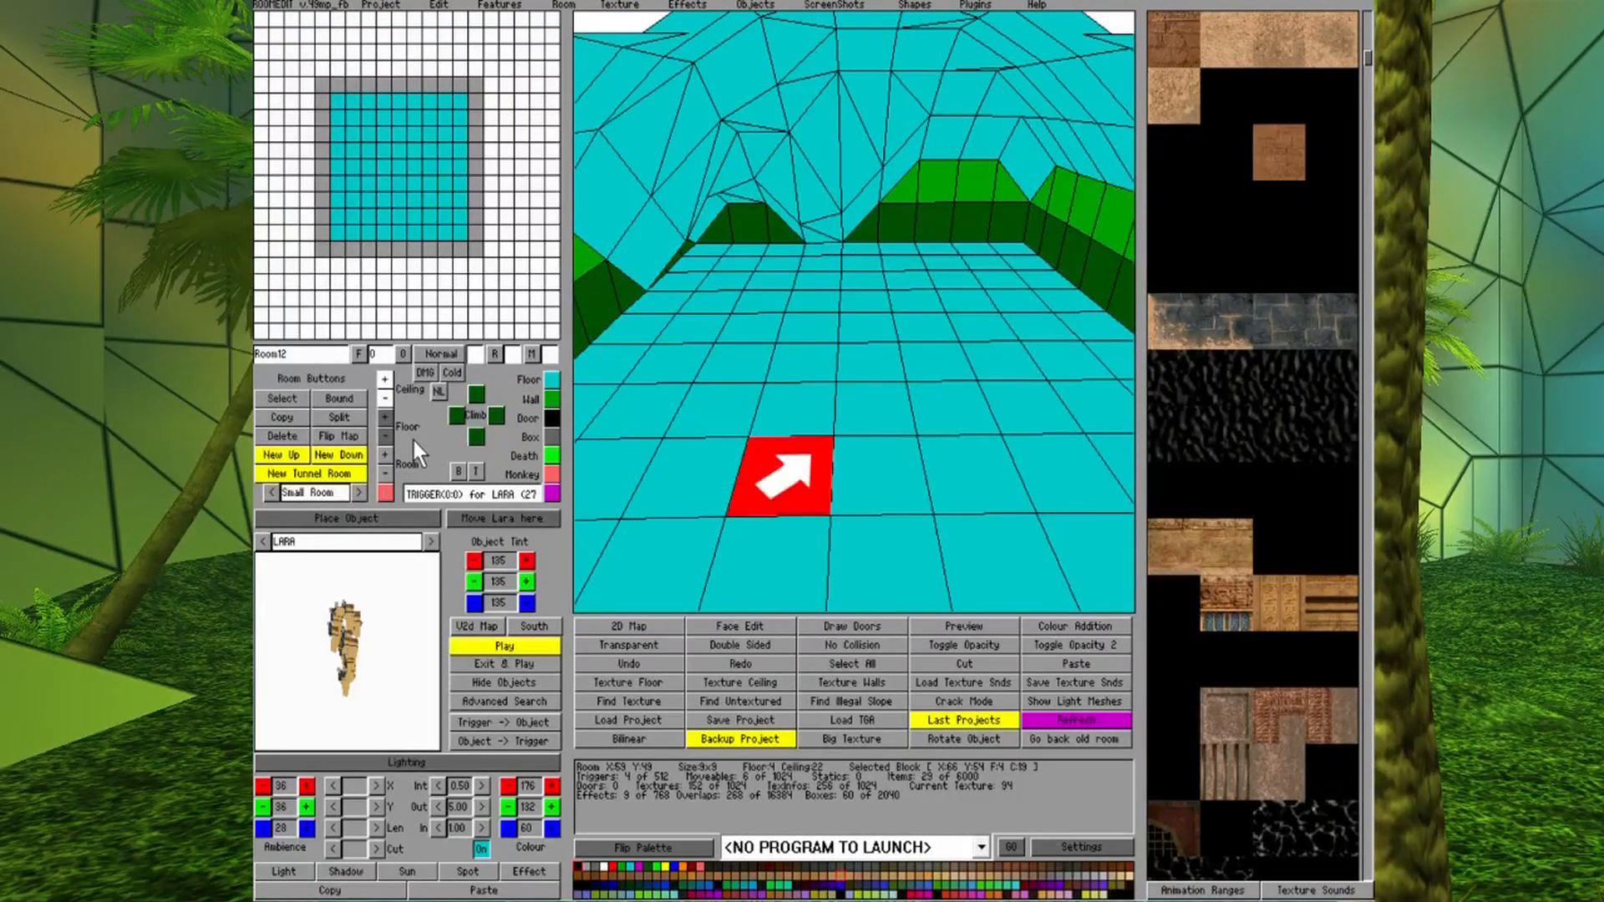
{"action": "left_click", "coordinate": [388, 434]}
{"action": "left_click", "coordinate": [875, 329]}
{"action": "left_click", "coordinate": [981, 281]}
{"action": "left_click", "coordinate": [981, 281]}
{"action": "left_click", "coordinate": [974, 293]}
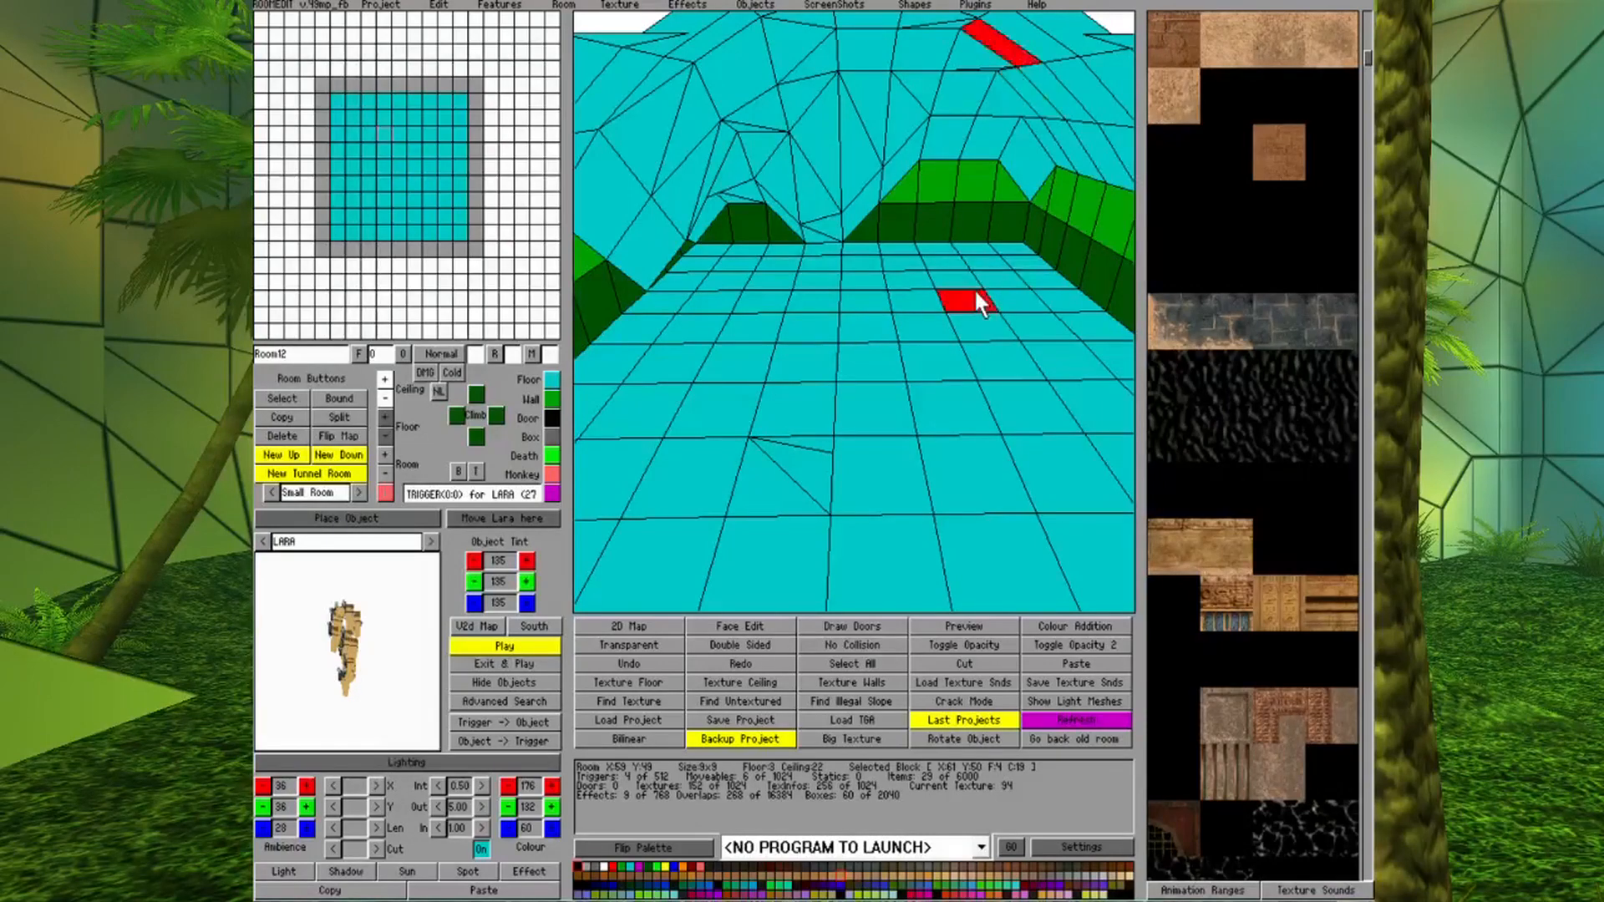
{"action": "left_click", "coordinate": [951, 453]}
{"action": "key", "text": "Page_Down"}
{"action": "key", "text": "Page_Down"}
{"action": "key", "text": "Up"}
{"action": "key", "text": "Up"}
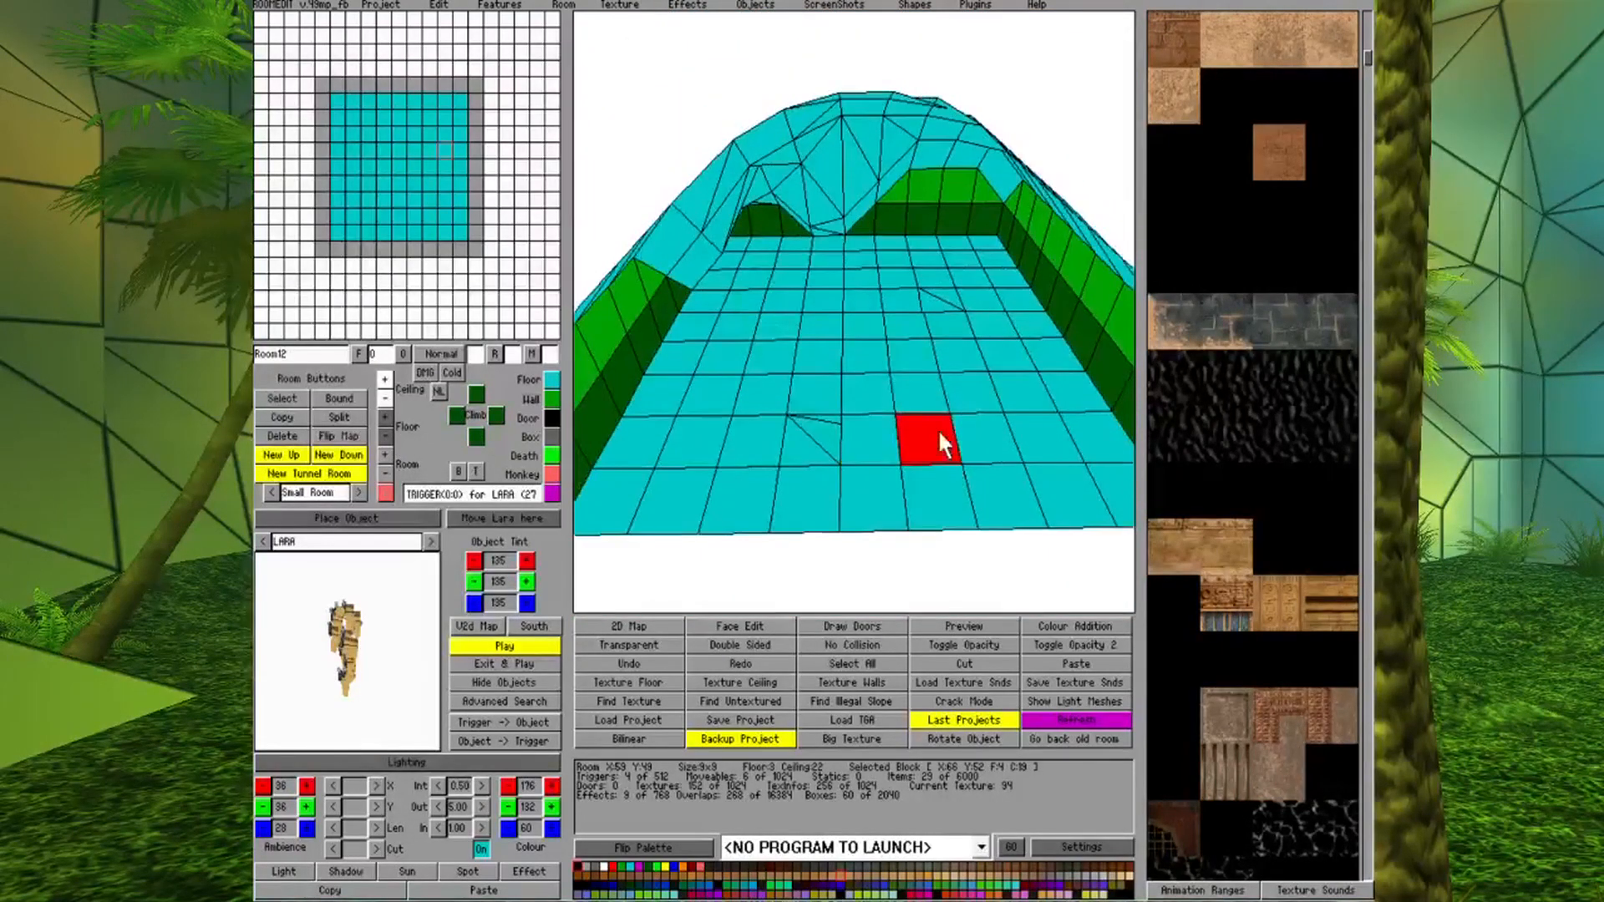
Lower the floor of the inner 7-by-7 blocks one step, then the central 5-by-5 blocks one more step.
{"action": "left_click_drag", "start_coordinate": [754, 258], "coordinate": [1027, 448]}
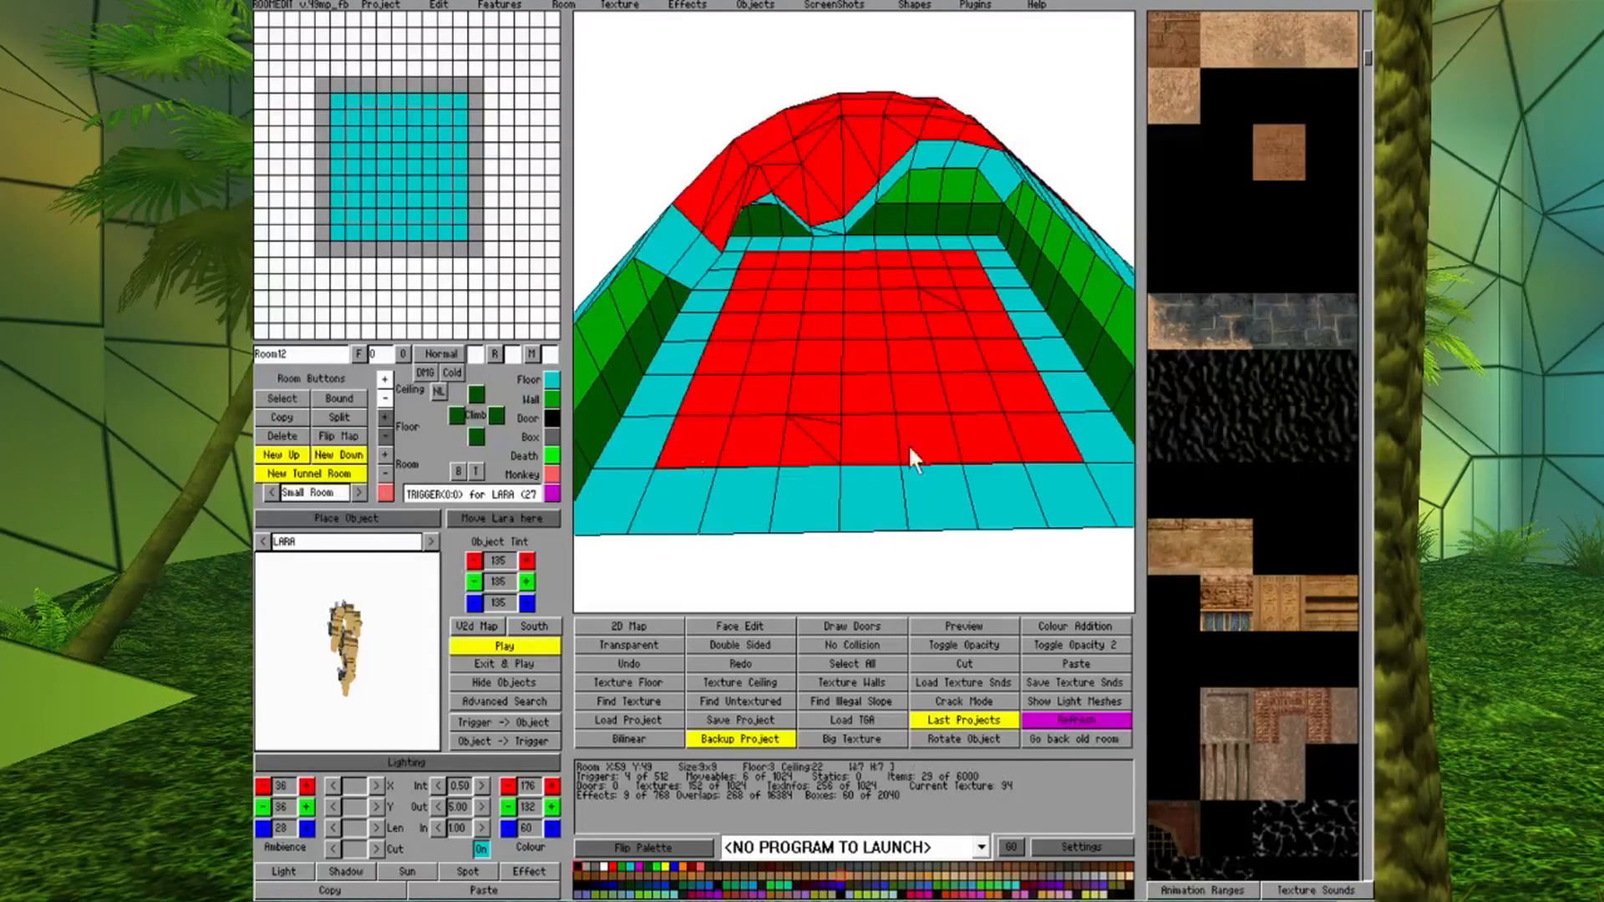
{"action": "left_click", "coordinate": [384, 436]}
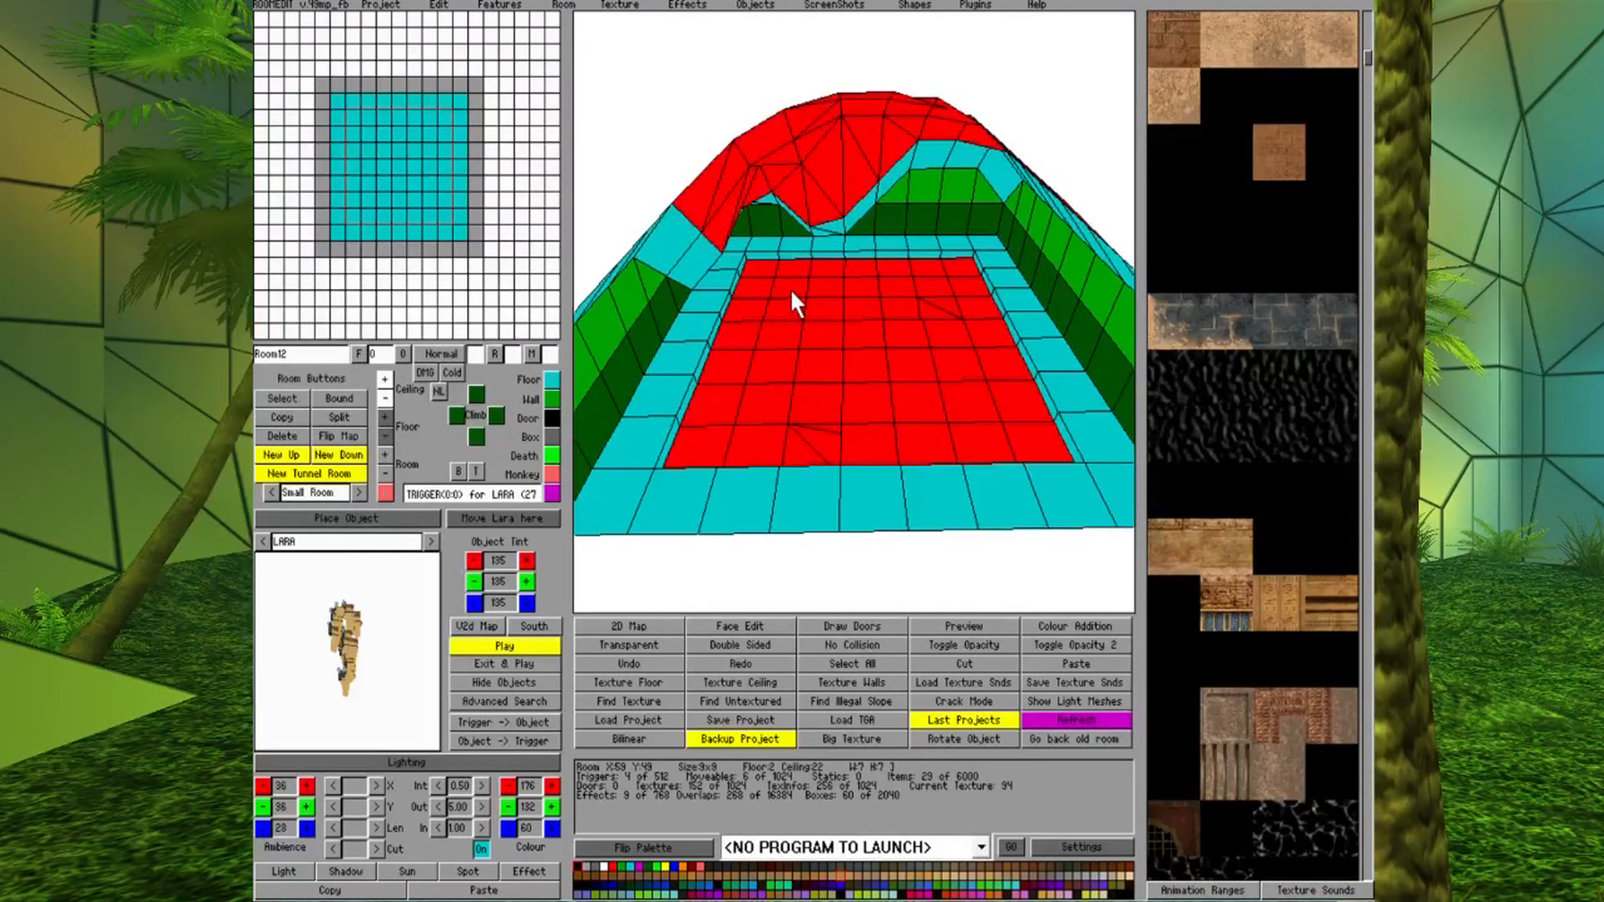
{"action": "left_click_drag", "start_coordinate": [789, 287], "coordinate": [952, 378]}
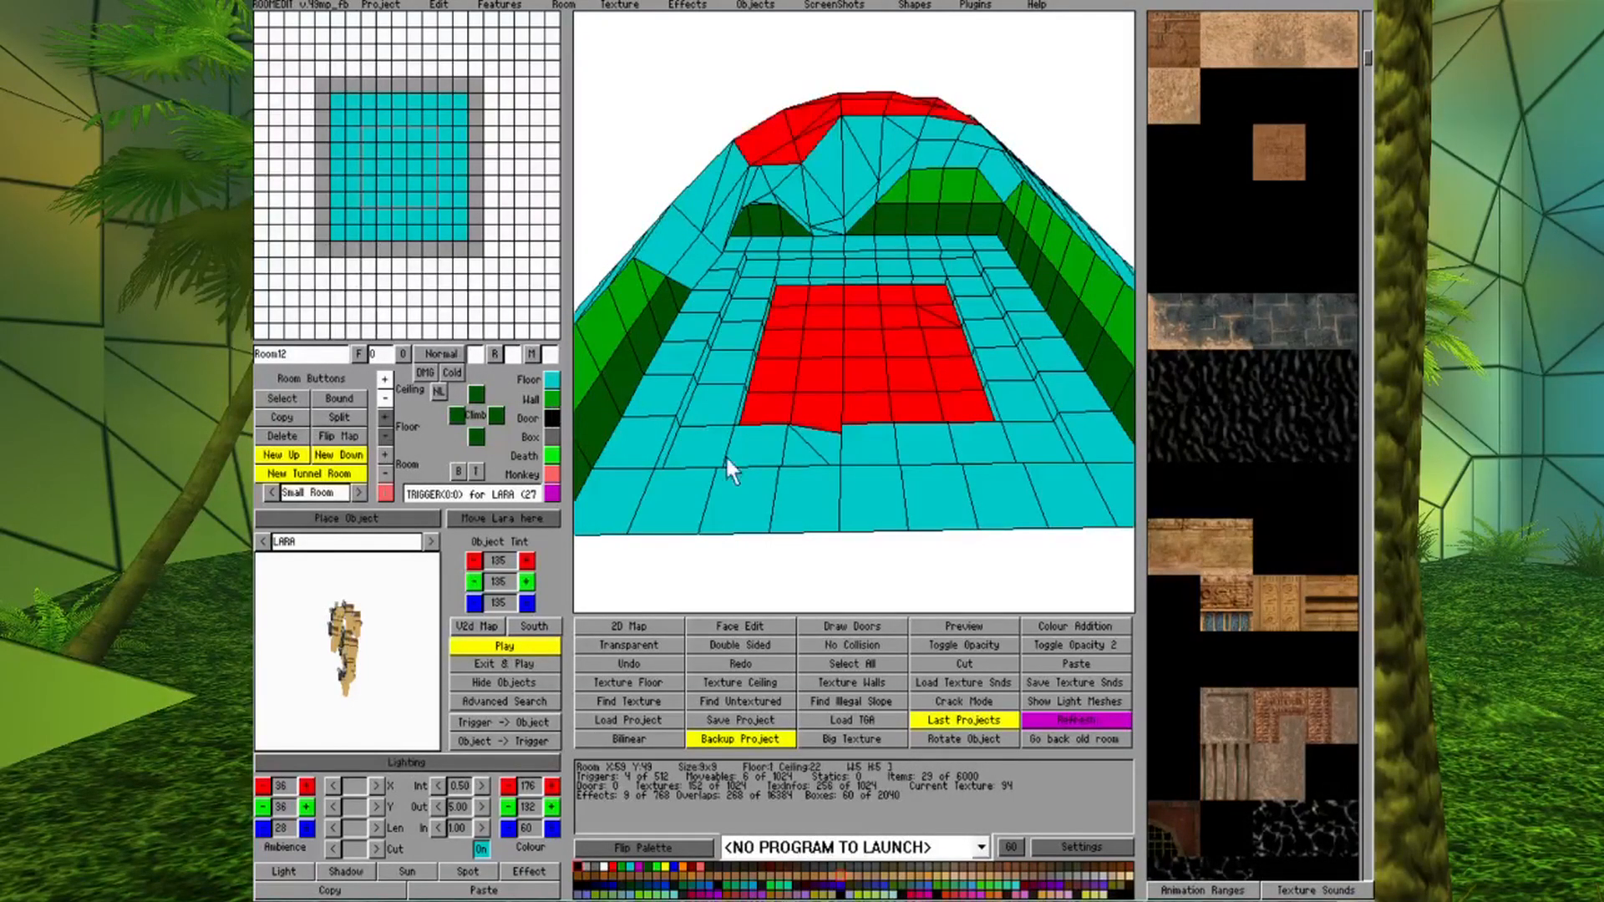
Lower a floor corner of block X63 Y56 on the sunken terrace together with the adjacent tile.
{"action": "left_click", "coordinate": [942, 501]}
{"action": "key", "text": "Right"}
{"action": "key", "text": "Right"}
{"action": "key", "text": "Right"}
{"action": "key", "text": "Right"}
{"action": "key", "text": "Page_Up"}
{"action": "key", "text": "Page_Up"}
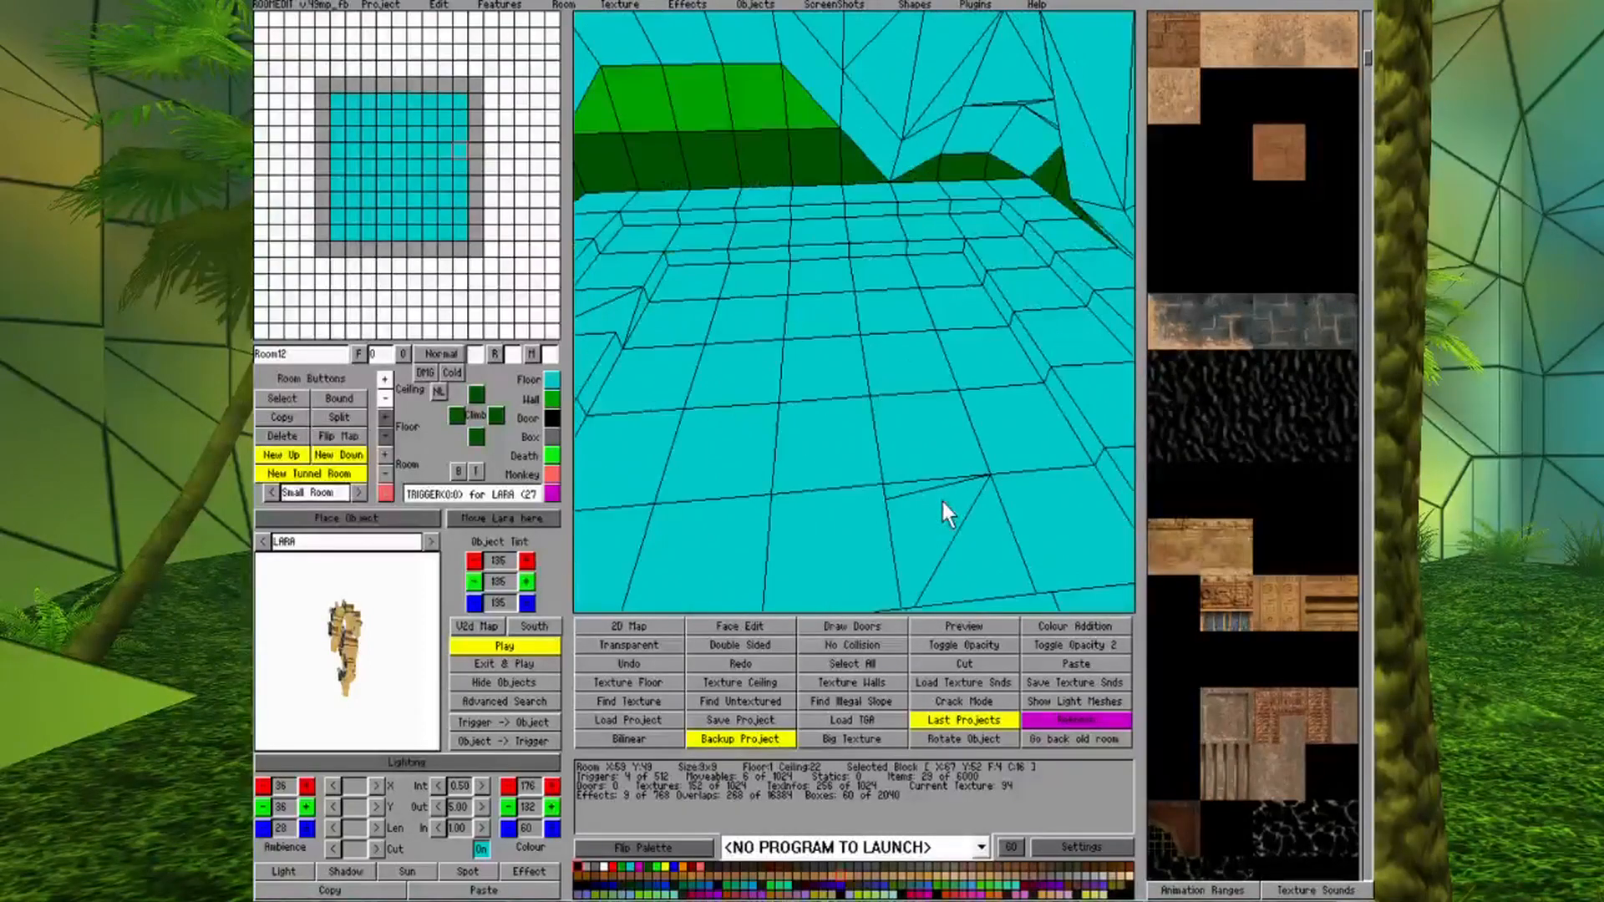
{"action": "key", "text": "Right"}
{"action": "key", "text": "Right"}
{"action": "key", "text": "Page_Down"}
{"action": "key", "text": "Page_Down"}
{"action": "double_click", "coordinate": [858, 235]}
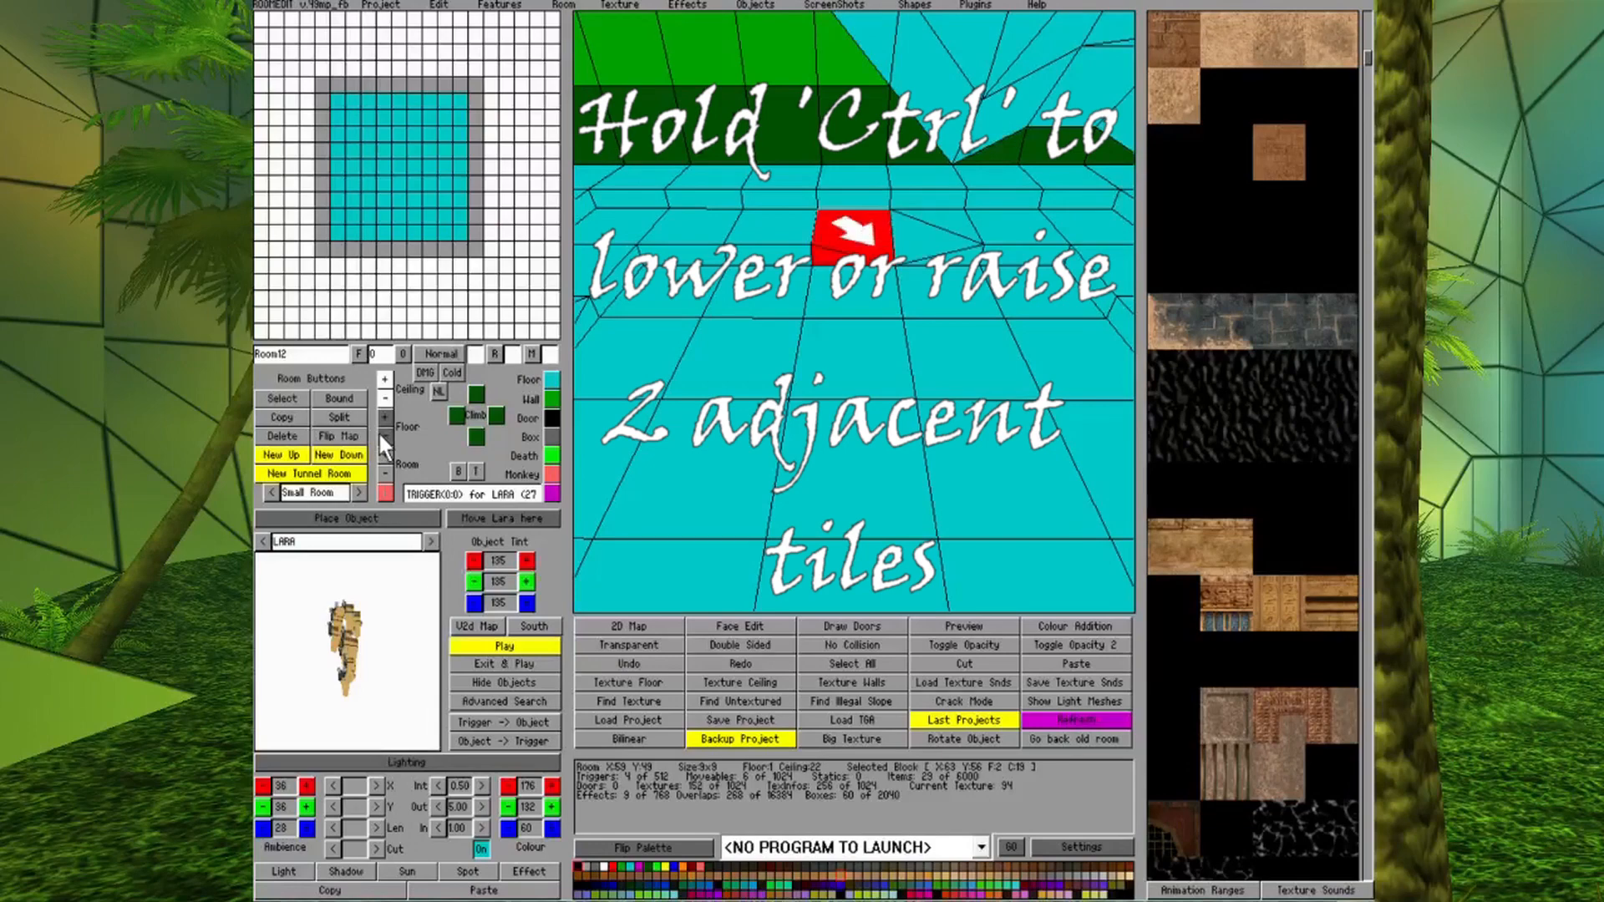
{"action": "left_click", "coordinate": [817, 434]}
Adjust the floor corner of edge block X64 Y50 on the opposite terrace to form a slope into the lower floor.
{"action": "key", "text": "Up"}
{"action": "key", "text": "Up"}
{"action": "key", "text": "Up"}
{"action": "key", "text": "Up"}
{"action": "key", "text": "Right"}
{"action": "key", "text": "Right"}
{"action": "key", "text": "Right"}
{"action": "key", "text": "Down"}
{"action": "key", "text": "Down"}
{"action": "key", "text": "Down"}
{"action": "key", "text": "Down"}
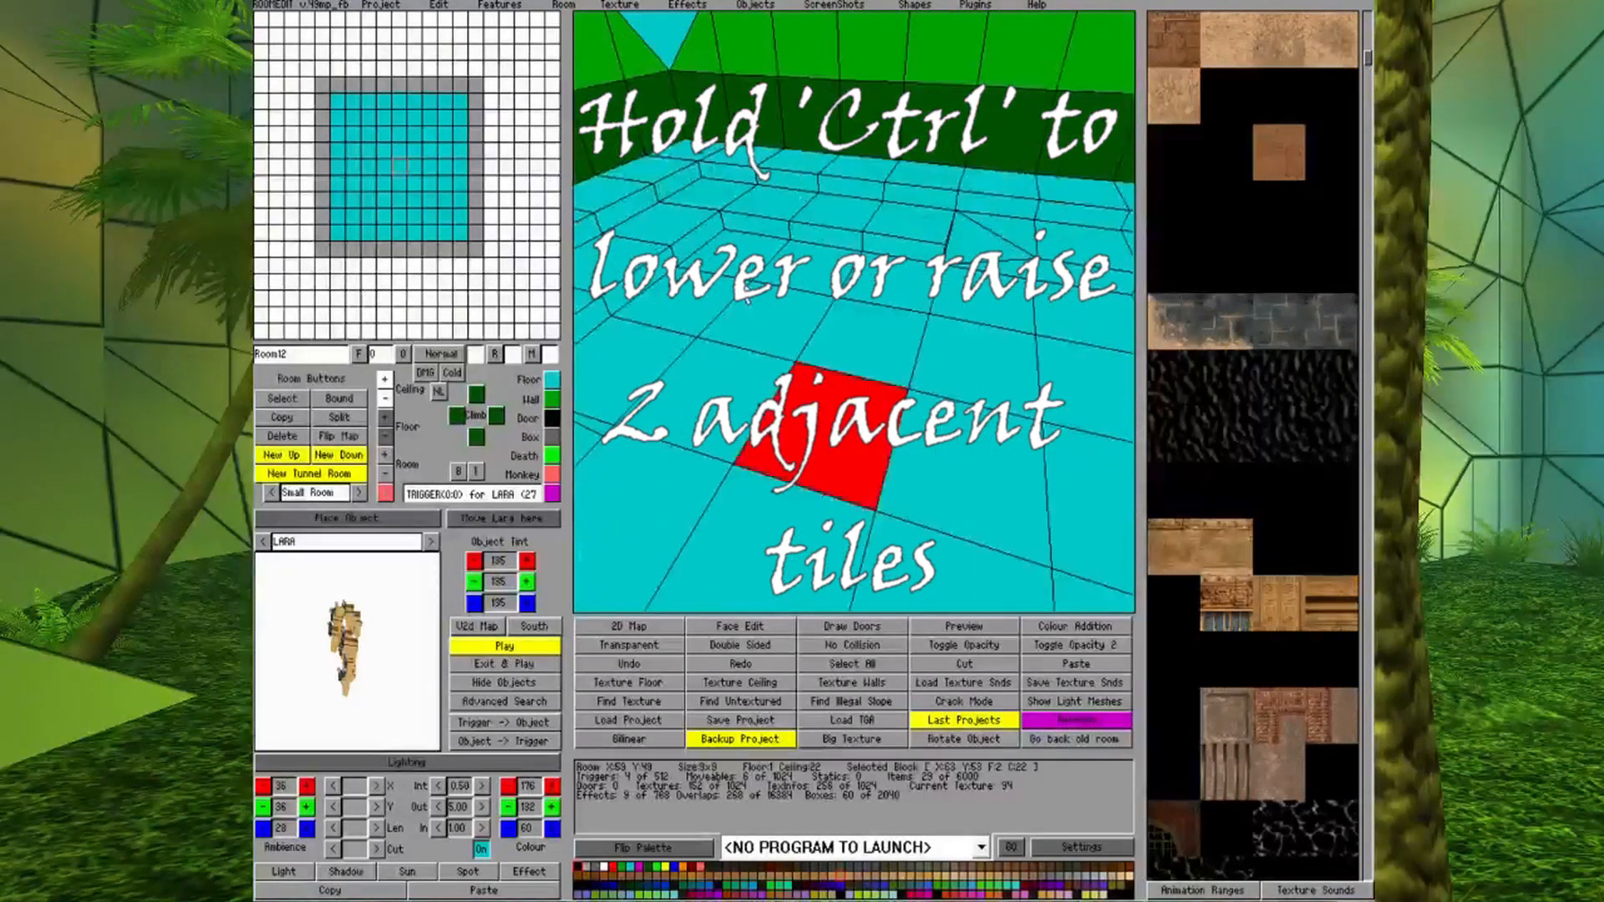
{"action": "key", "text": "Right"}
{"action": "key", "text": "Right"}
{"action": "key", "text": "Right"}
{"action": "left_click", "coordinate": [837, 355]}
{"action": "left_click", "coordinate": [838, 355]}
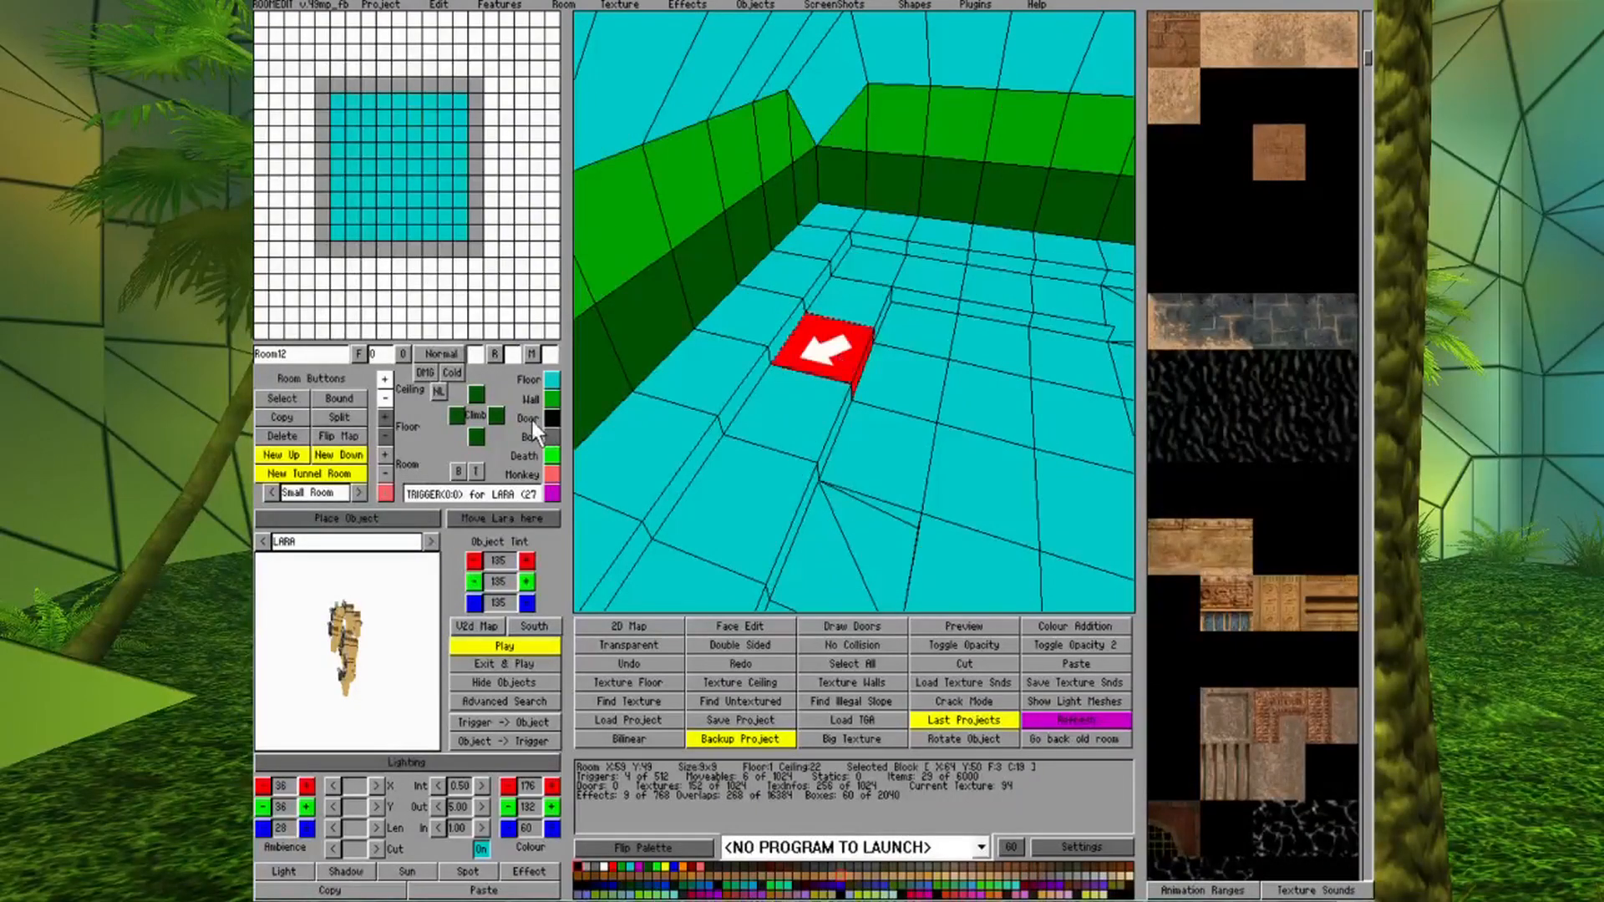
{"action": "left_click", "coordinate": [829, 364]}
{"action": "left_click", "coordinate": [925, 441]}
Raise the floor corner of block X62 Y50 together with the adjacent tile to form a small mound on the terrace.
{"action": "key", "text": "Left"}
{"action": "key", "text": "Left"}
{"action": "key", "text": "Left"}
{"action": "key", "text": "Left"}
{"action": "key", "text": "Up"}
{"action": "key", "text": "Up"}
{"action": "key", "text": "Right"}
{"action": "key", "text": "Right"}
{"action": "key", "text": "Right"}
{"action": "key", "text": "Right"}
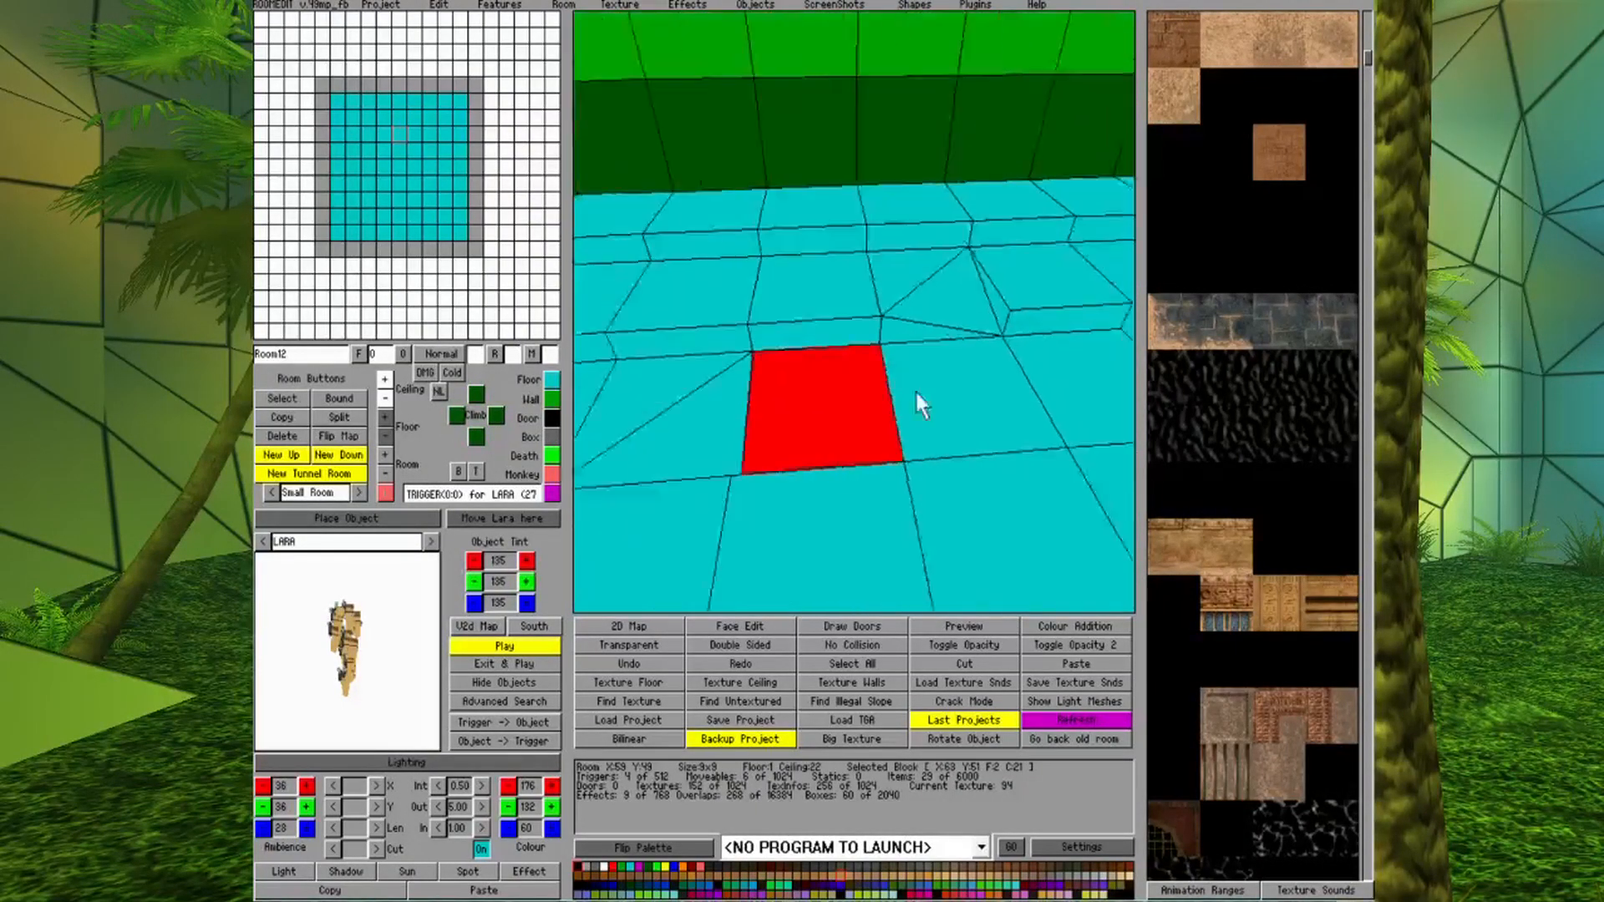
{"action": "key", "text": "Left"}
{"action": "key", "text": "Left"}
{"action": "key", "text": "Left"}
{"action": "key", "text": "Left"}
{"action": "key", "text": "Down"}
{"action": "key", "text": "Down"}
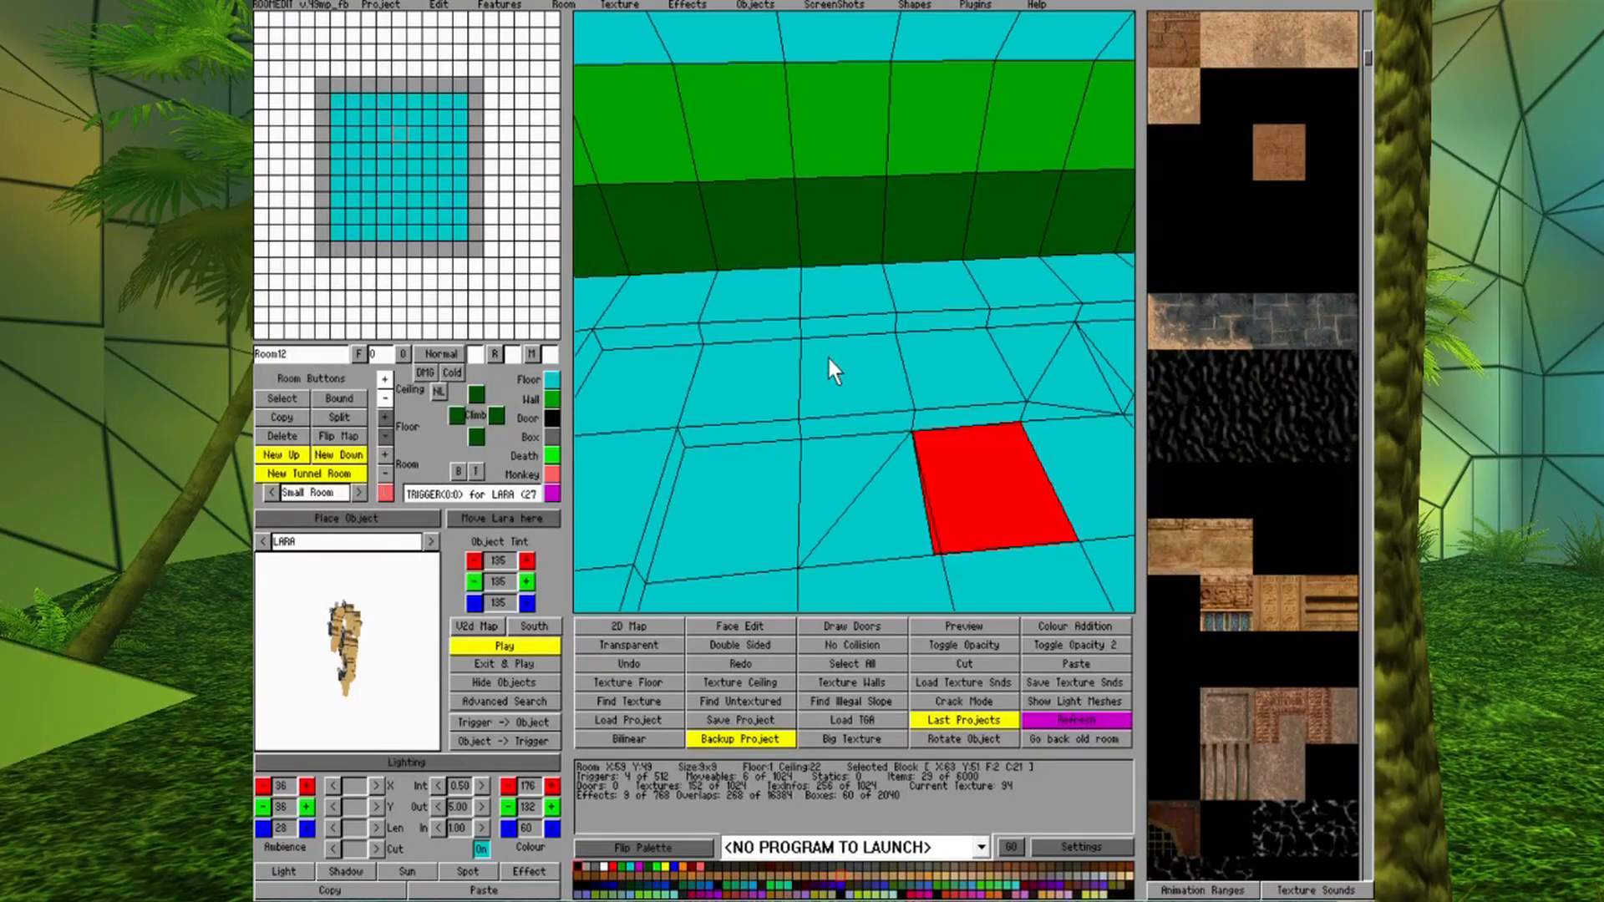
{"action": "left_click", "coordinate": [829, 359]}
{"action": "left_click", "coordinate": [384, 413]}
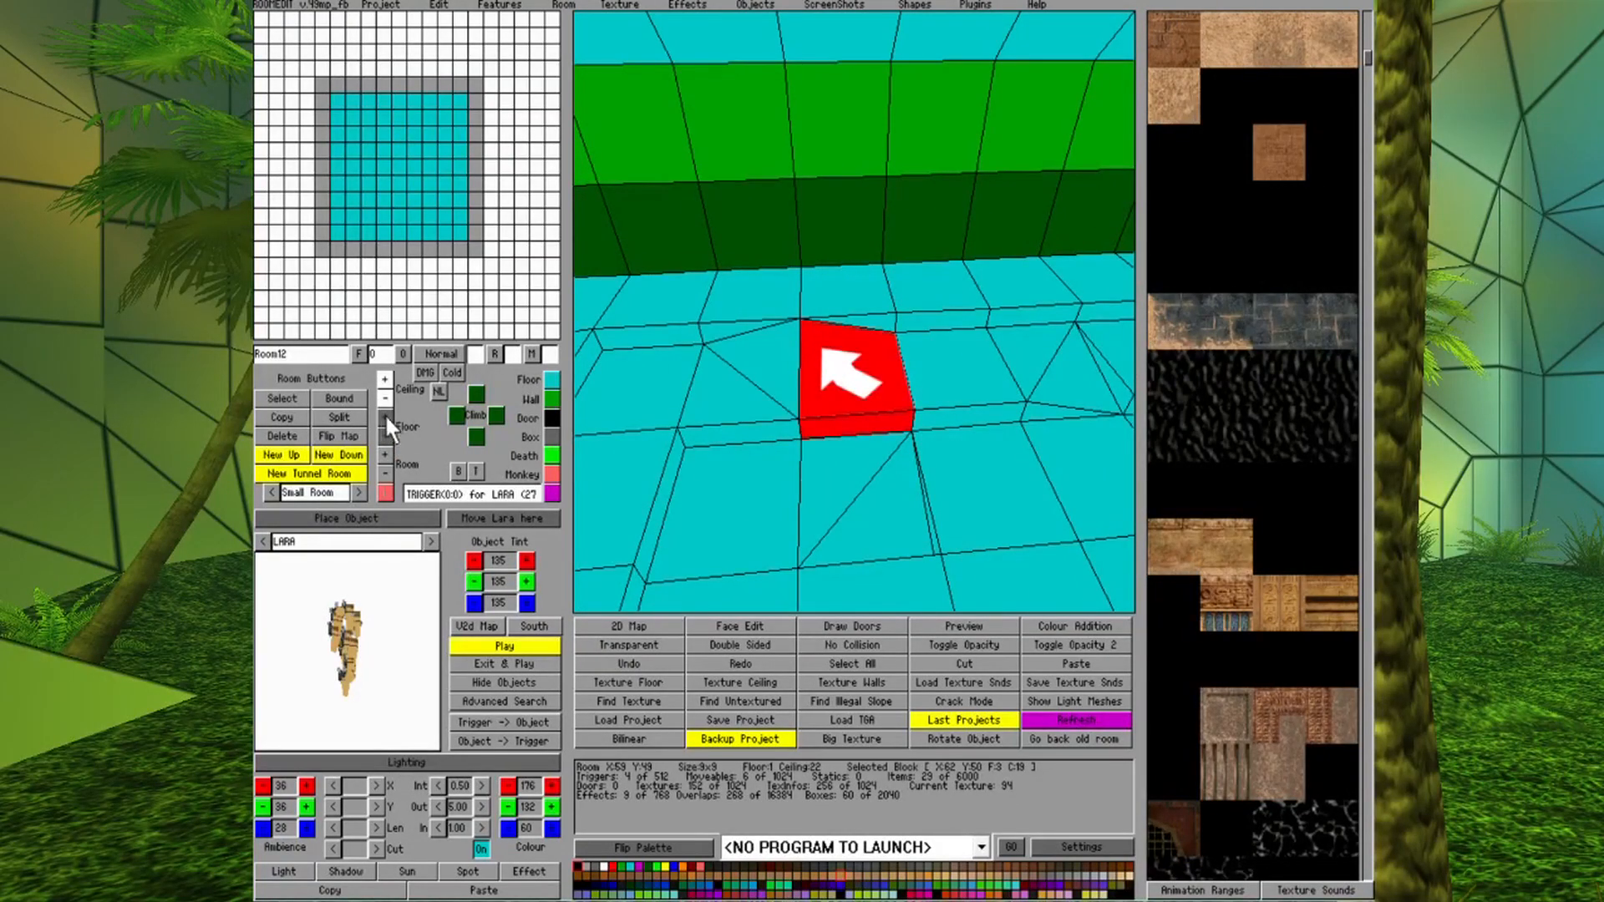
{"action": "left_click", "coordinate": [911, 500]}
{"action": "key", "text": "Page_Down"}
{"action": "key", "text": "Page_Down"}
{"action": "key", "text": "Page_Down"}
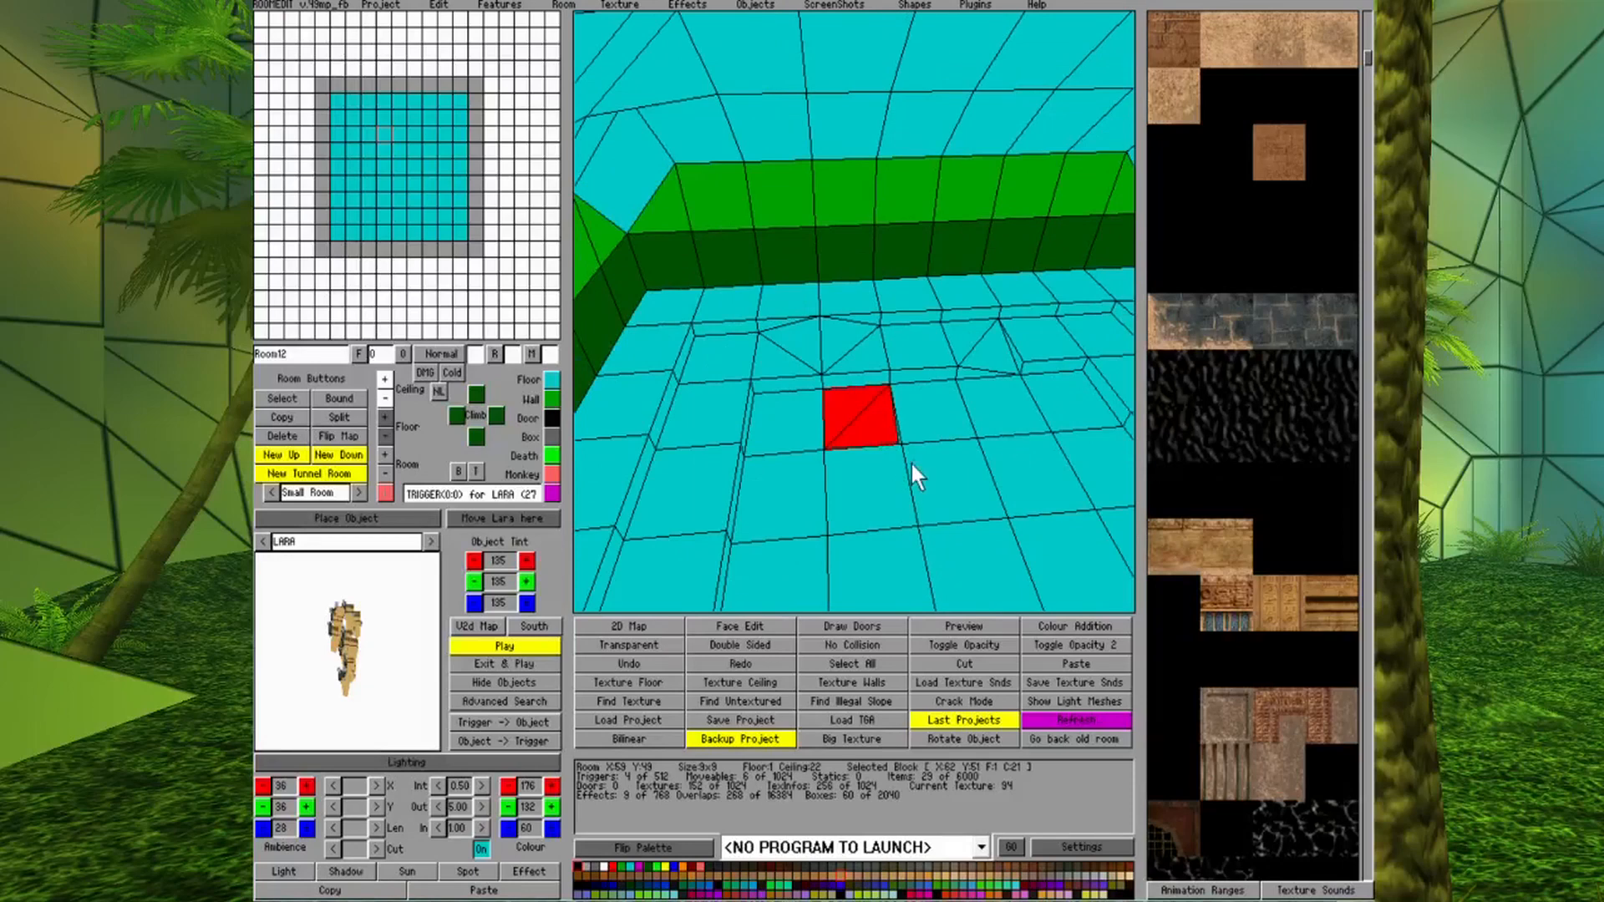
{"action": "key", "text": "Up"}
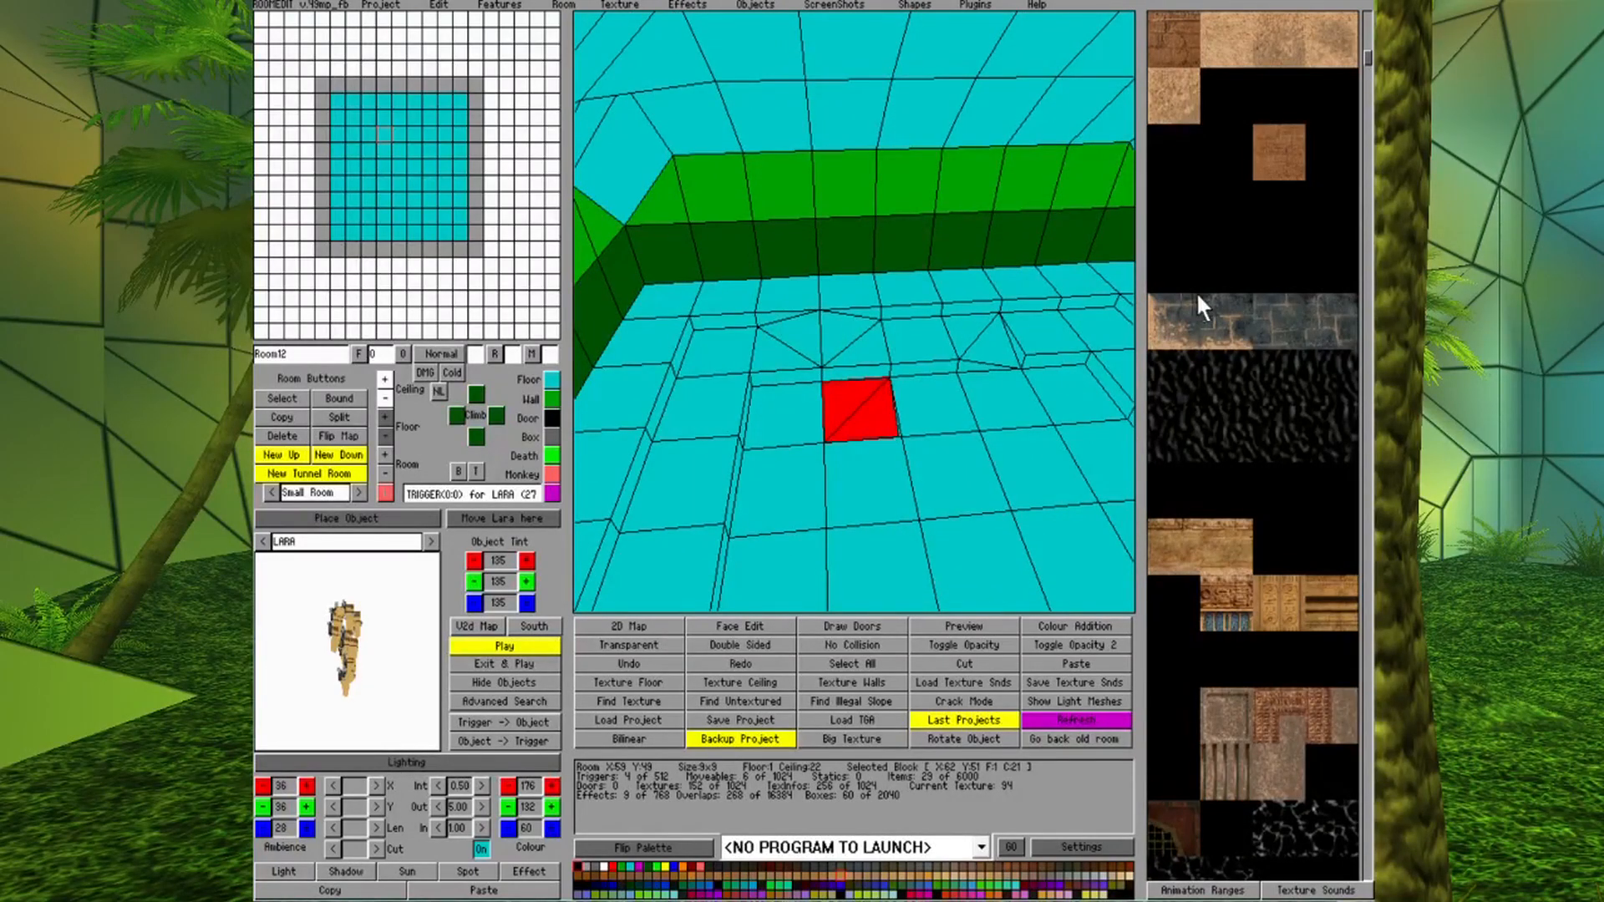
In Face Edit mode, apply dark stone texture 64 to the two sloped floor faces of the mound.
{"action": "left_click", "coordinate": [1161, 322]}
{"action": "left_click", "coordinate": [739, 625]}
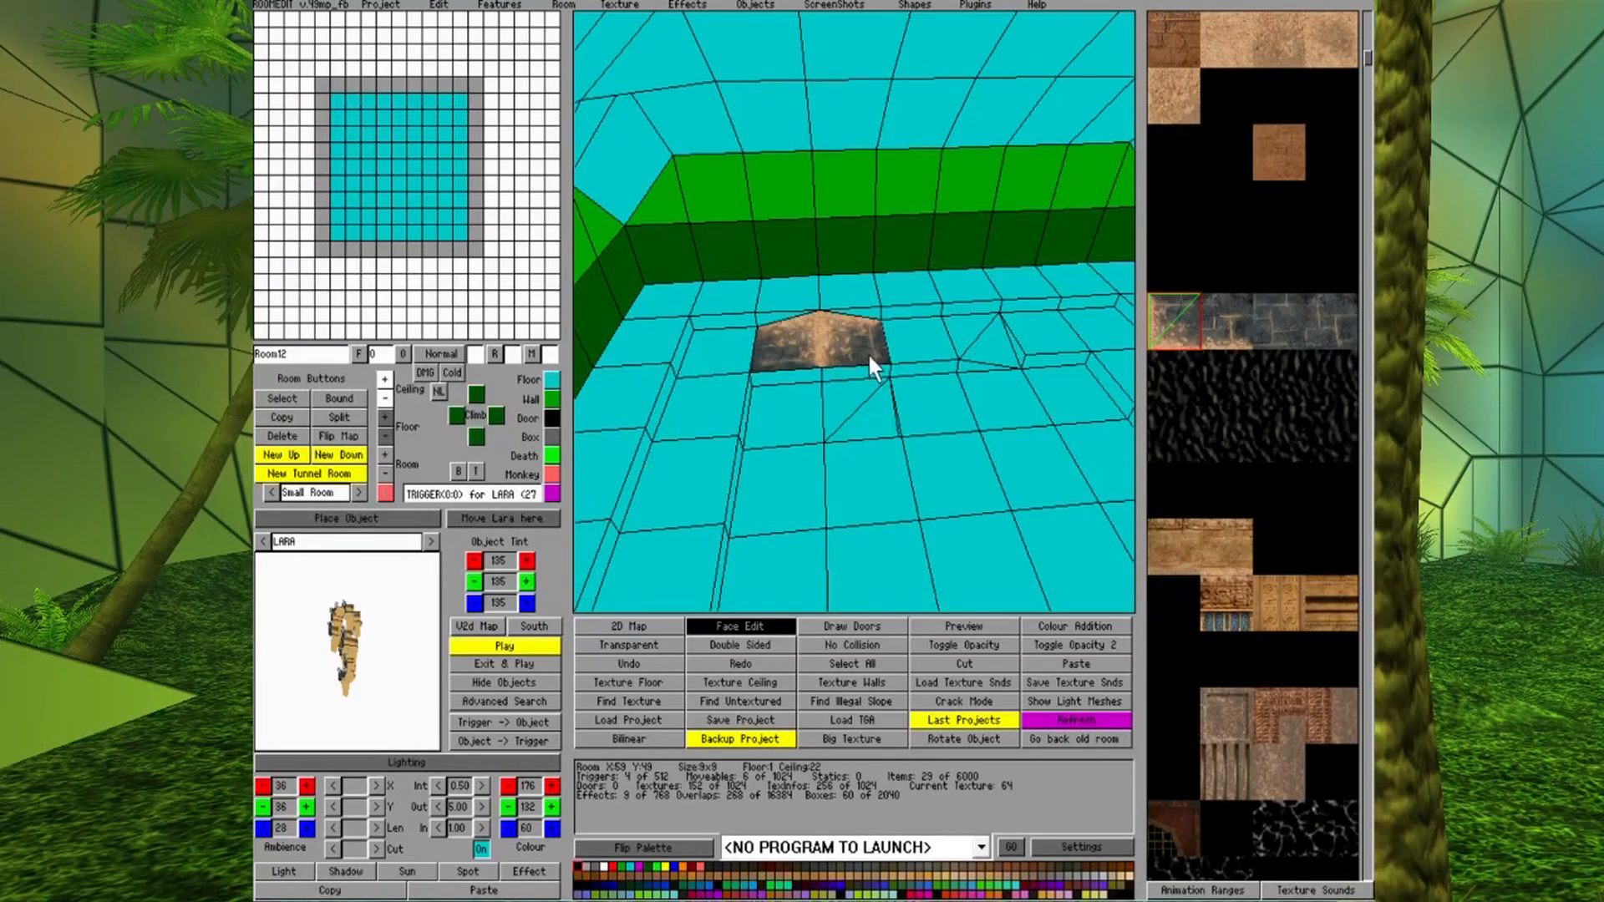
{"action": "key", "text": "Up"}
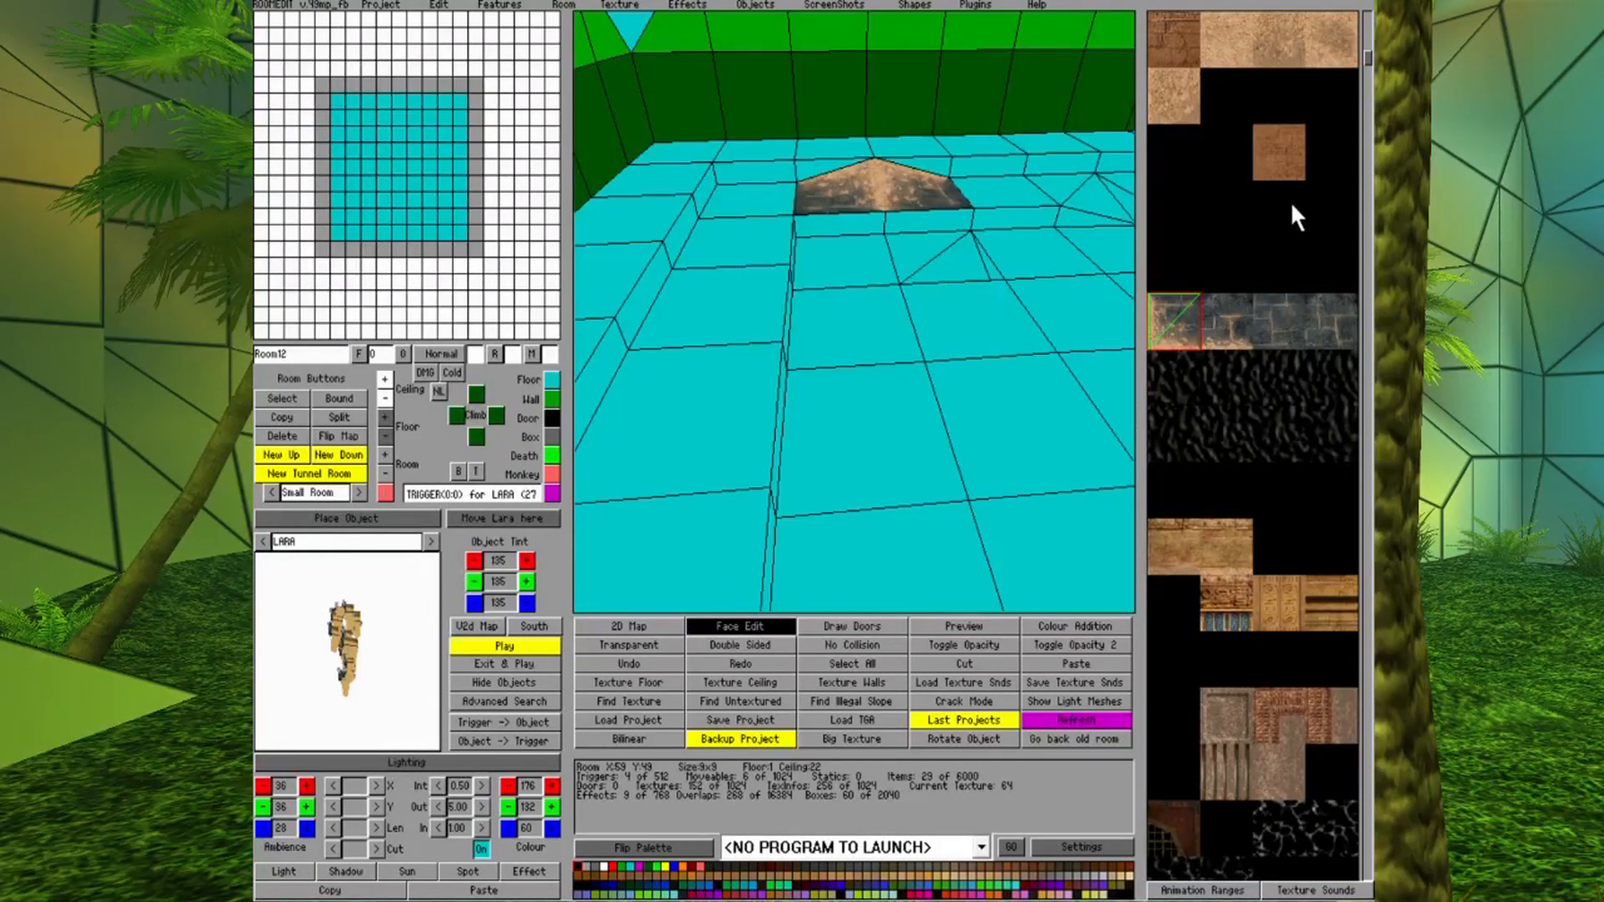
Examine the textured floor slopes and the cave-like room from several angles and distances.
{"action": "key", "text": "Down"}
{"action": "key", "text": "Left"}
{"action": "key", "text": "Down"}
{"action": "key", "text": "Right"}
{"action": "key", "text": "Page_Down"}
{"action": "key", "text": "Page_Up"}
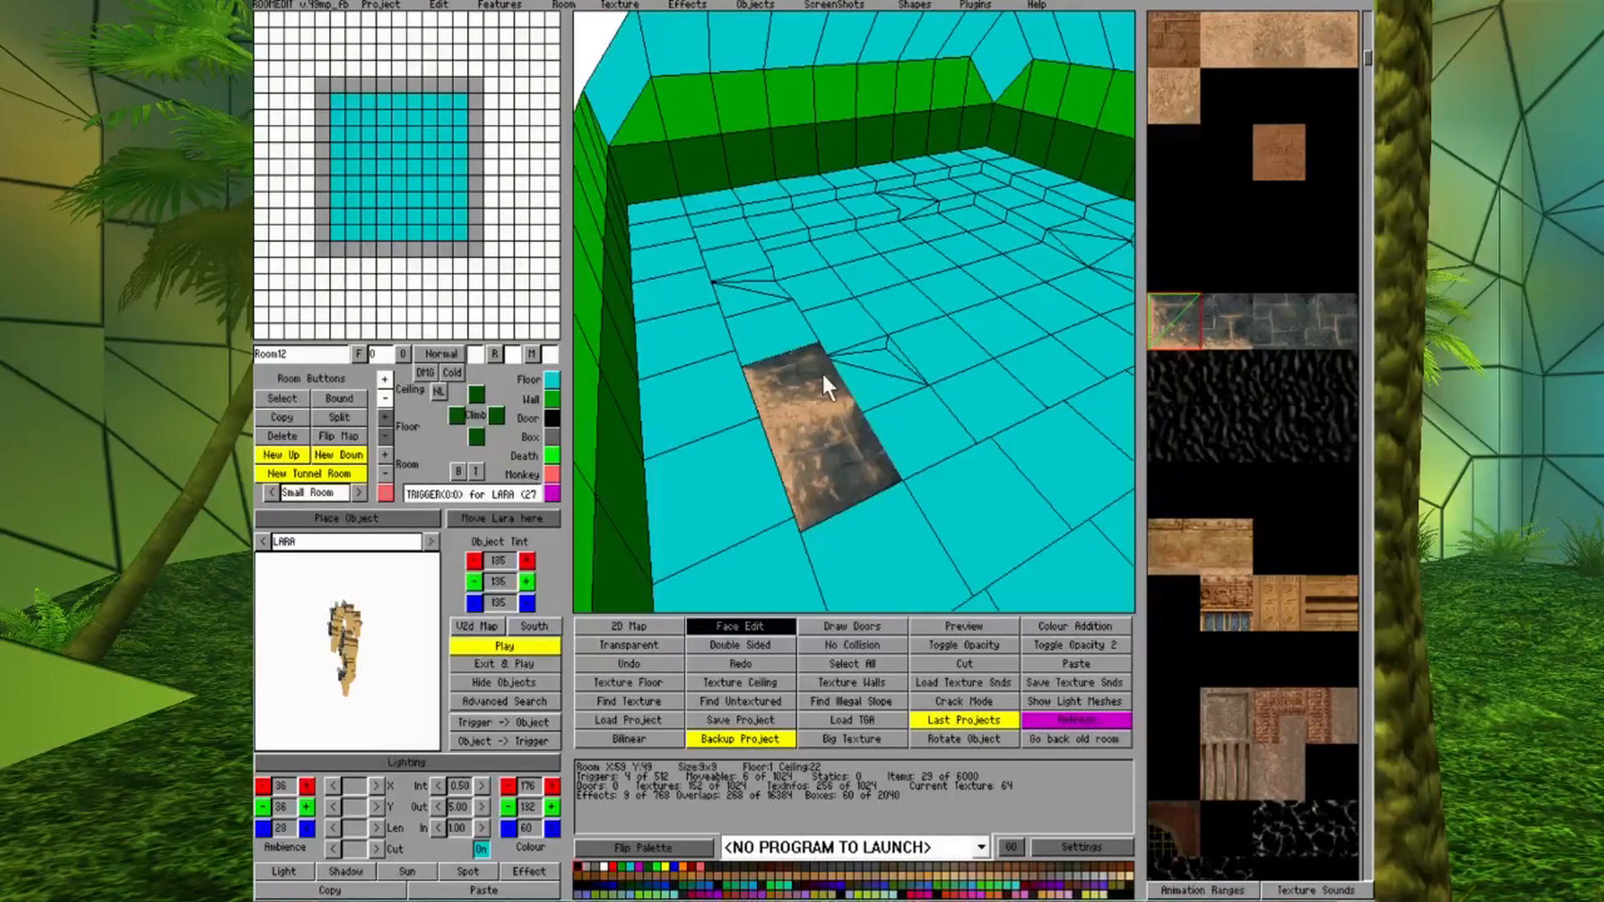
{"action": "key", "text": "Left"}
{"action": "key", "text": "Down"}
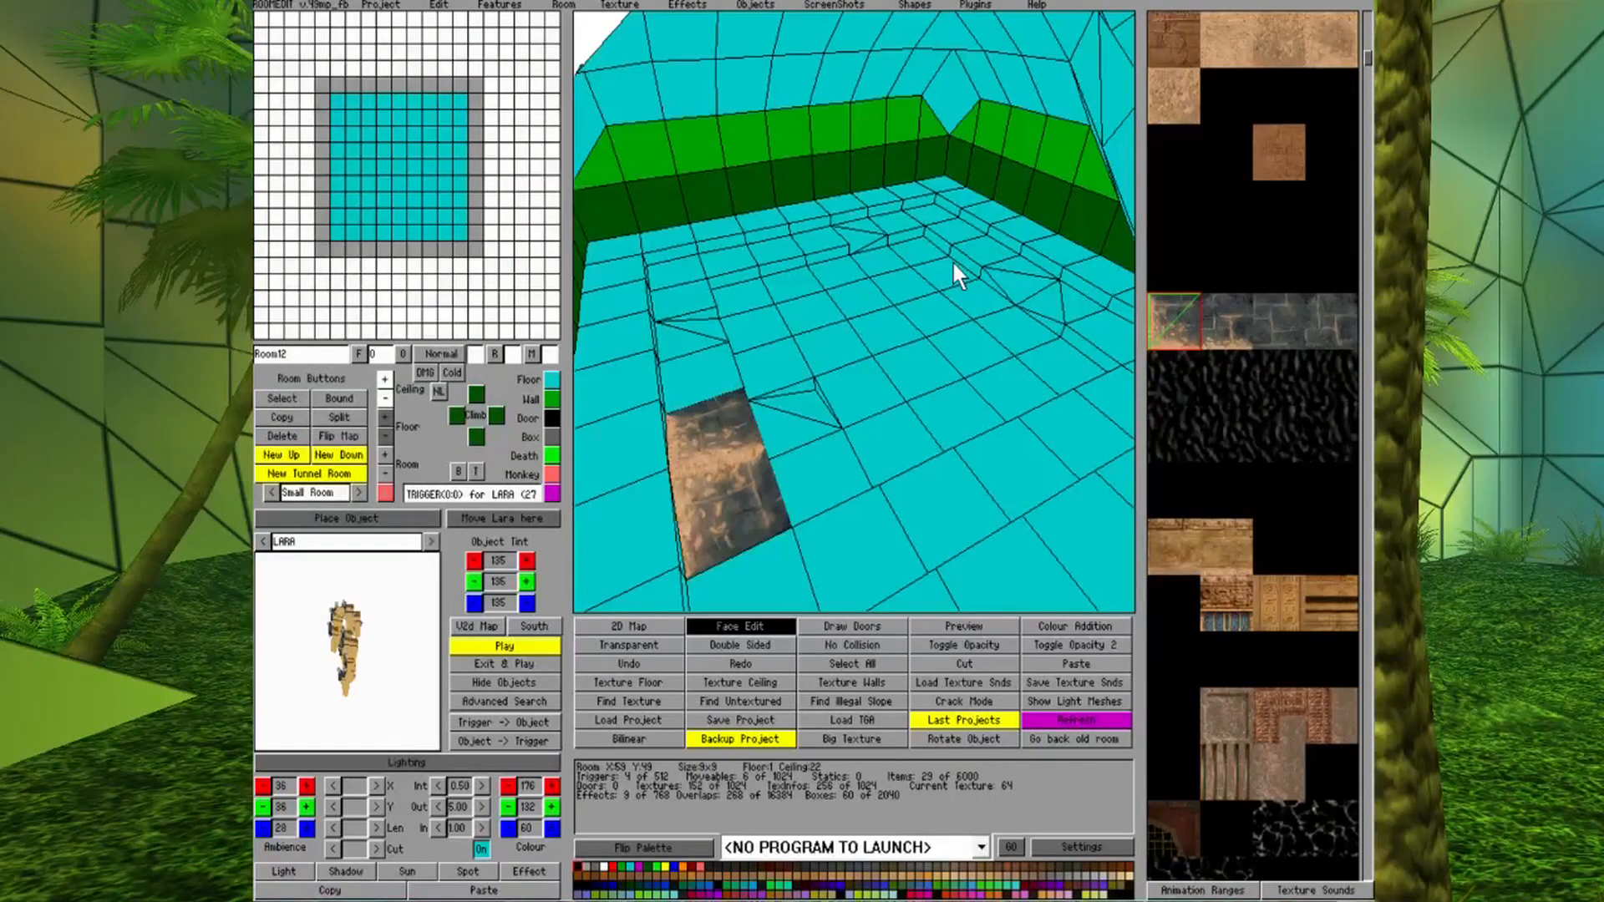
{"action": "key", "text": "Right"}
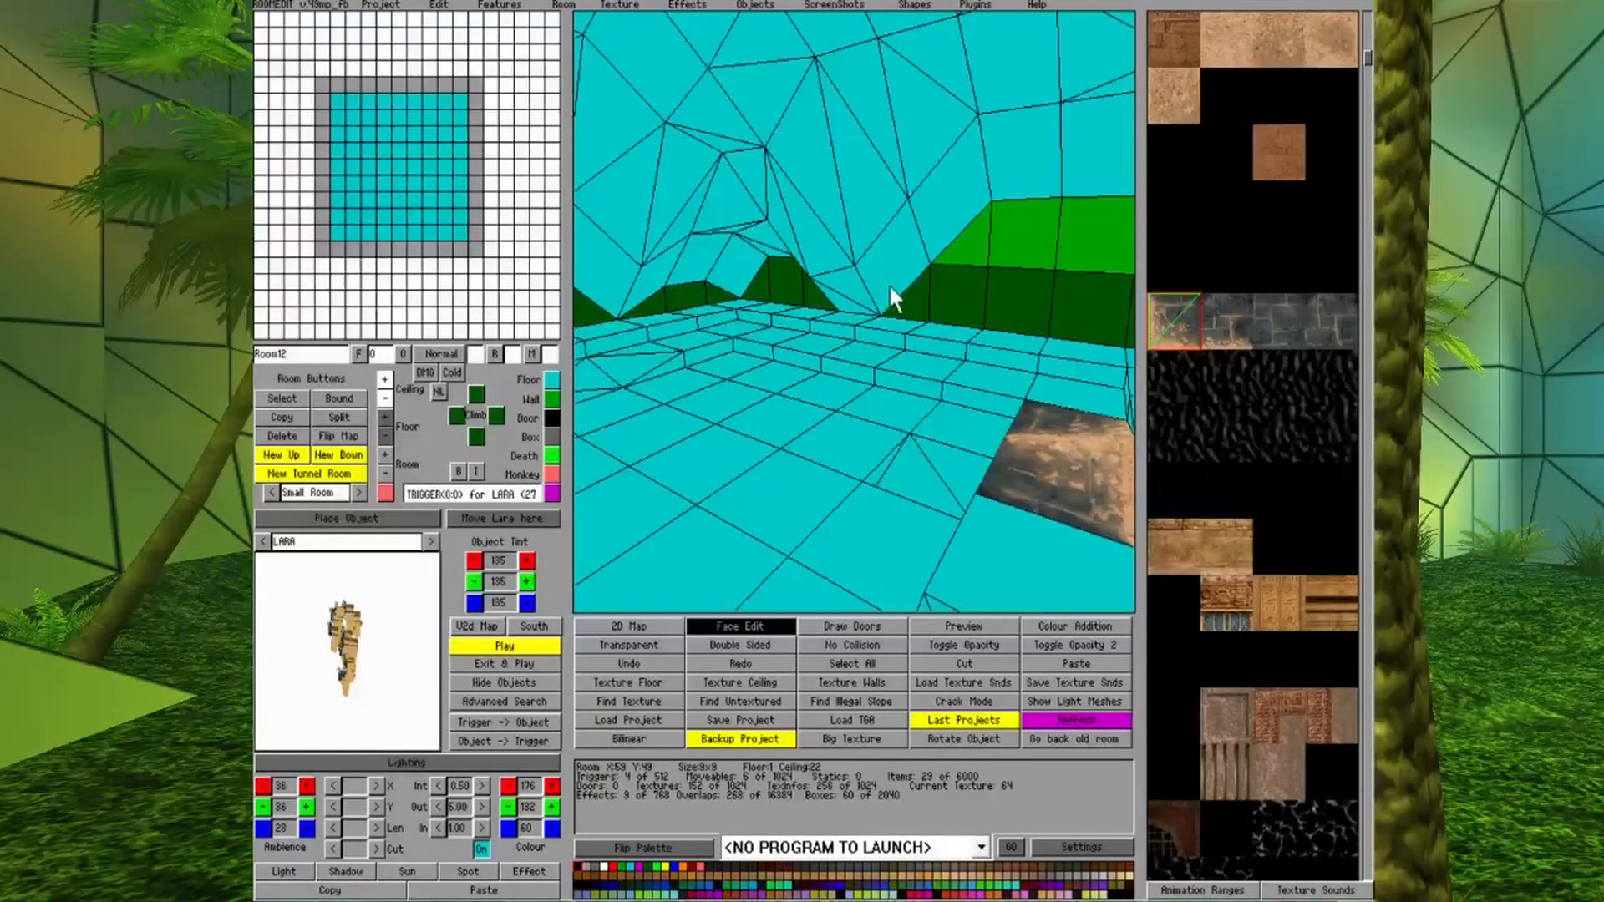
{"action": "key", "text": "Left"}
{"action": "key", "text": "Right"}
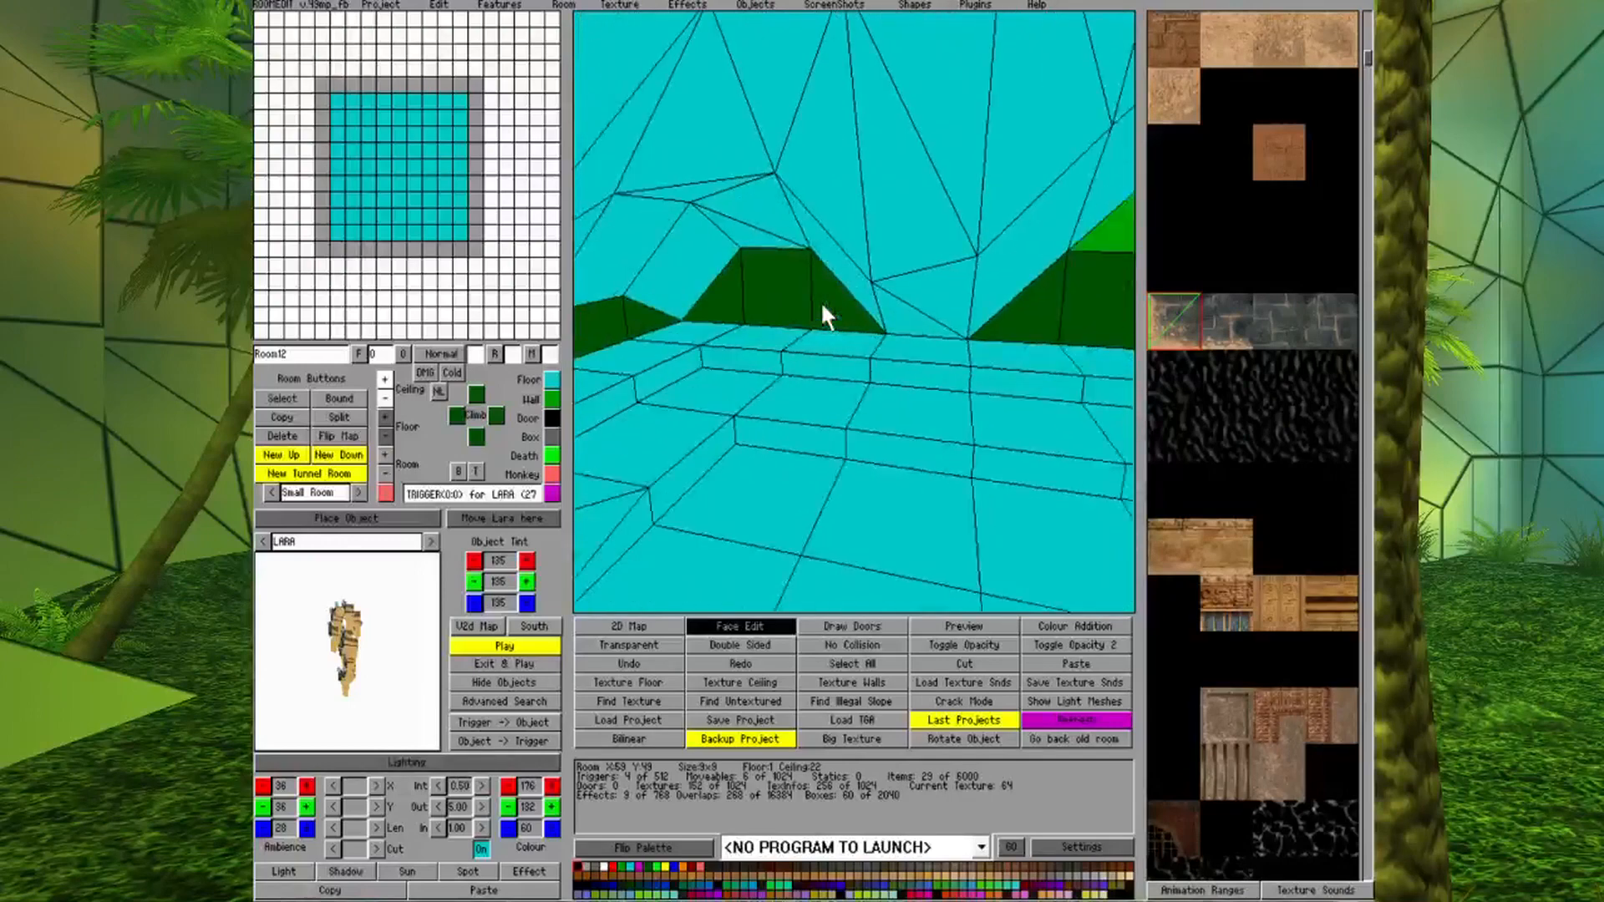
{"action": "key", "text": "Left"}
Apply brick texture 14 to the wall faces in the two openings beneath the sloping ceiling.
{"action": "scroll", "coordinate": [1137, 321], "scroll_direction": "up", "scroll_amount": 3}
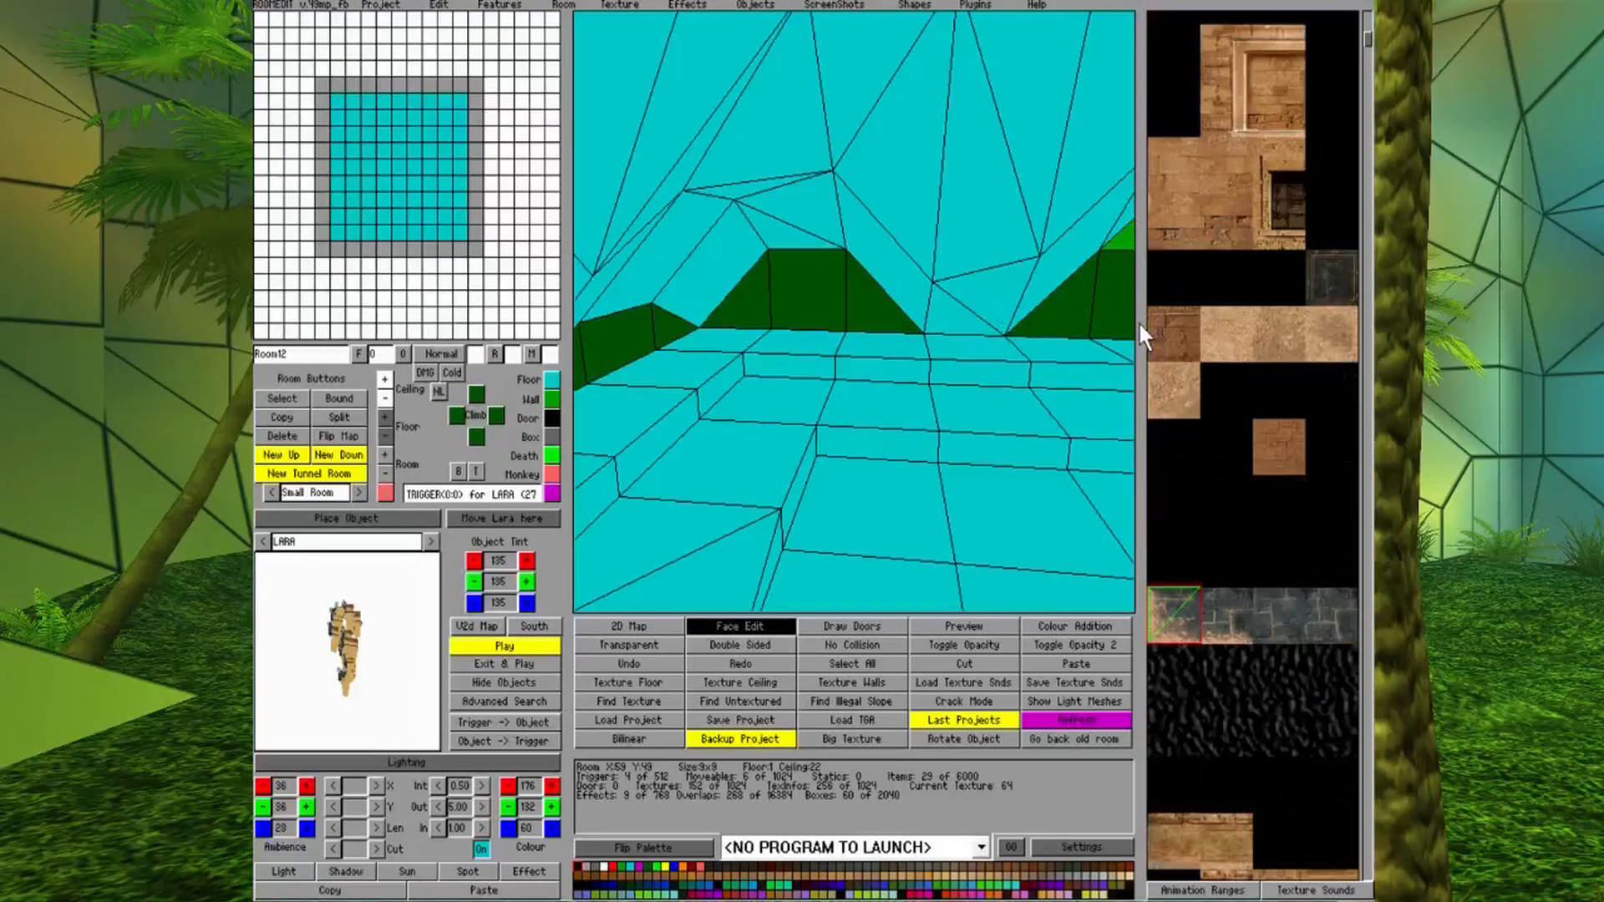
{"action": "left_click", "coordinate": [1285, 214]}
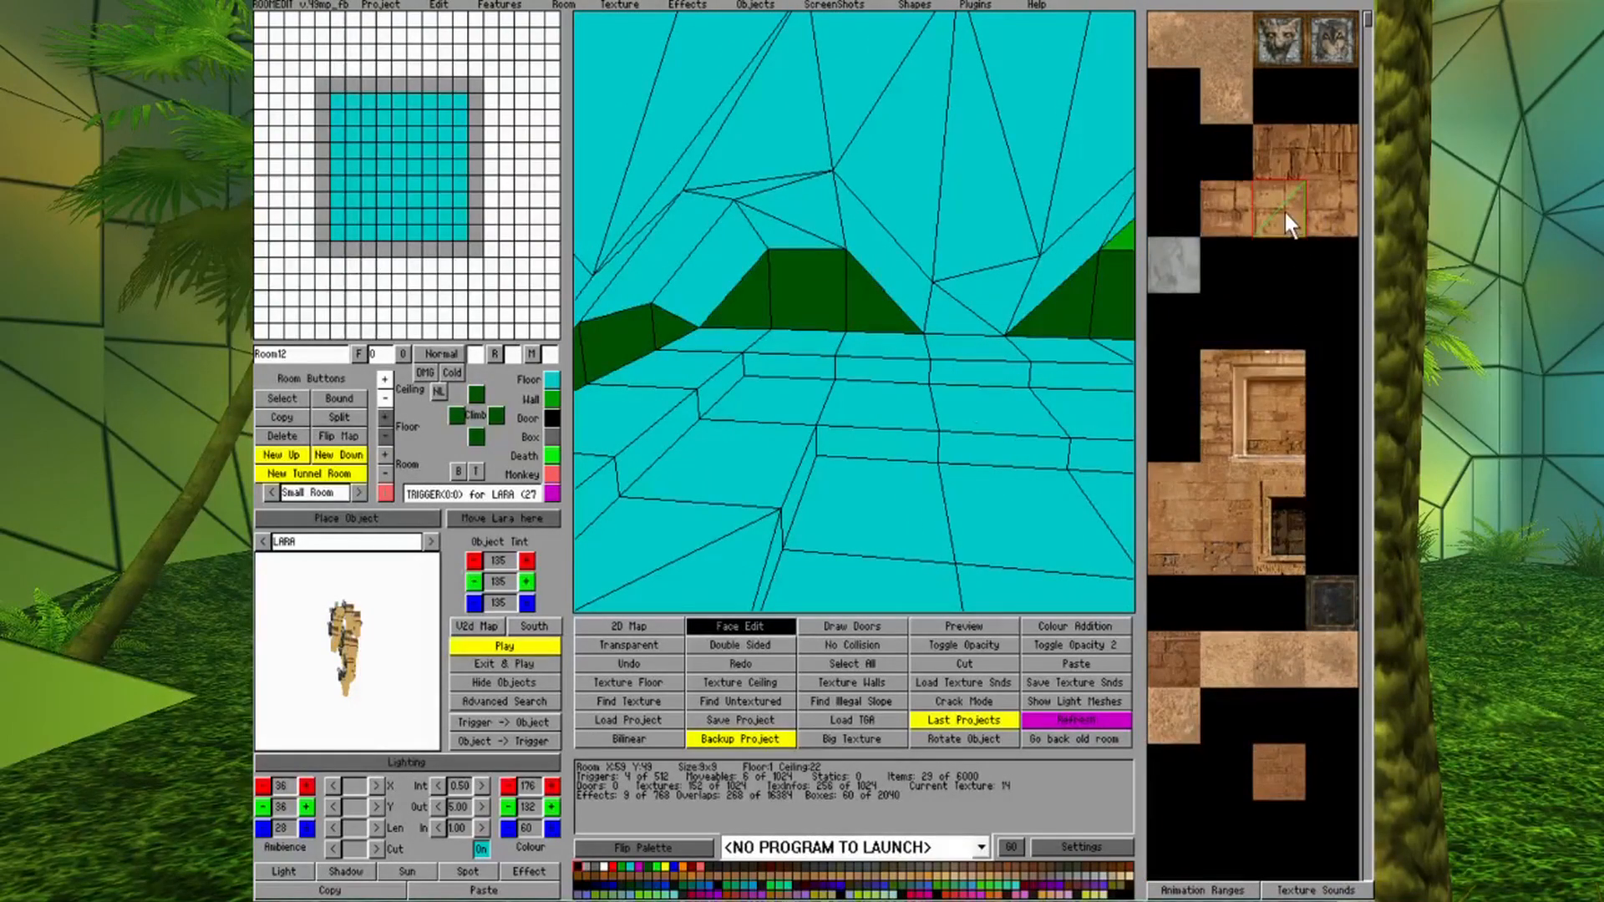
{"action": "left_click", "coordinate": [755, 304]}
{"action": "left_click", "coordinate": [1104, 314]}
{"action": "left_click", "coordinate": [1053, 317]}
{"action": "key", "text": "shift+Right"}
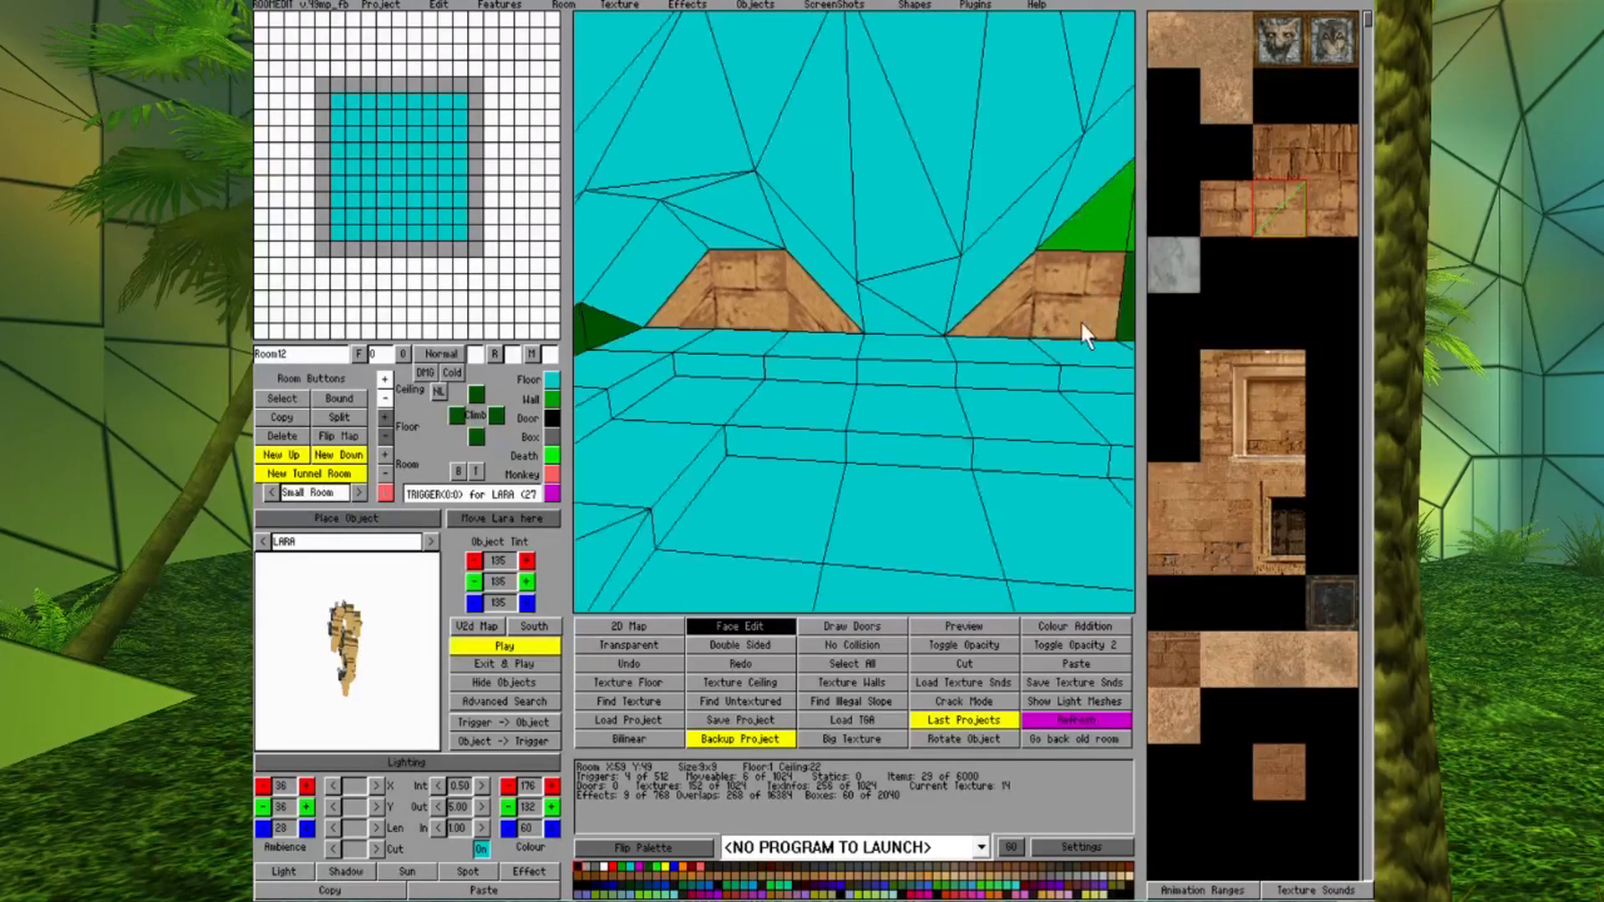
{"action": "left_click", "coordinate": [1124, 305]}
Examine how the brick texture fits the triangular wall faces at the ends of both openings.
{"action": "key", "text": "Left"}
{"action": "key", "text": "Left"}
{"action": "key", "text": "Left"}
{"action": "key", "text": "Left"}
{"action": "key", "text": "Right"}
{"action": "key", "text": "Right"}
{"action": "key", "text": "Right"}
{"action": "key", "text": "Right"}
{"action": "key", "text": "Right"}
{"action": "key", "text": "Right"}
{"action": "key", "text": "Left"}
{"action": "key", "text": "Left"}
{"action": "key", "text": "Left"}
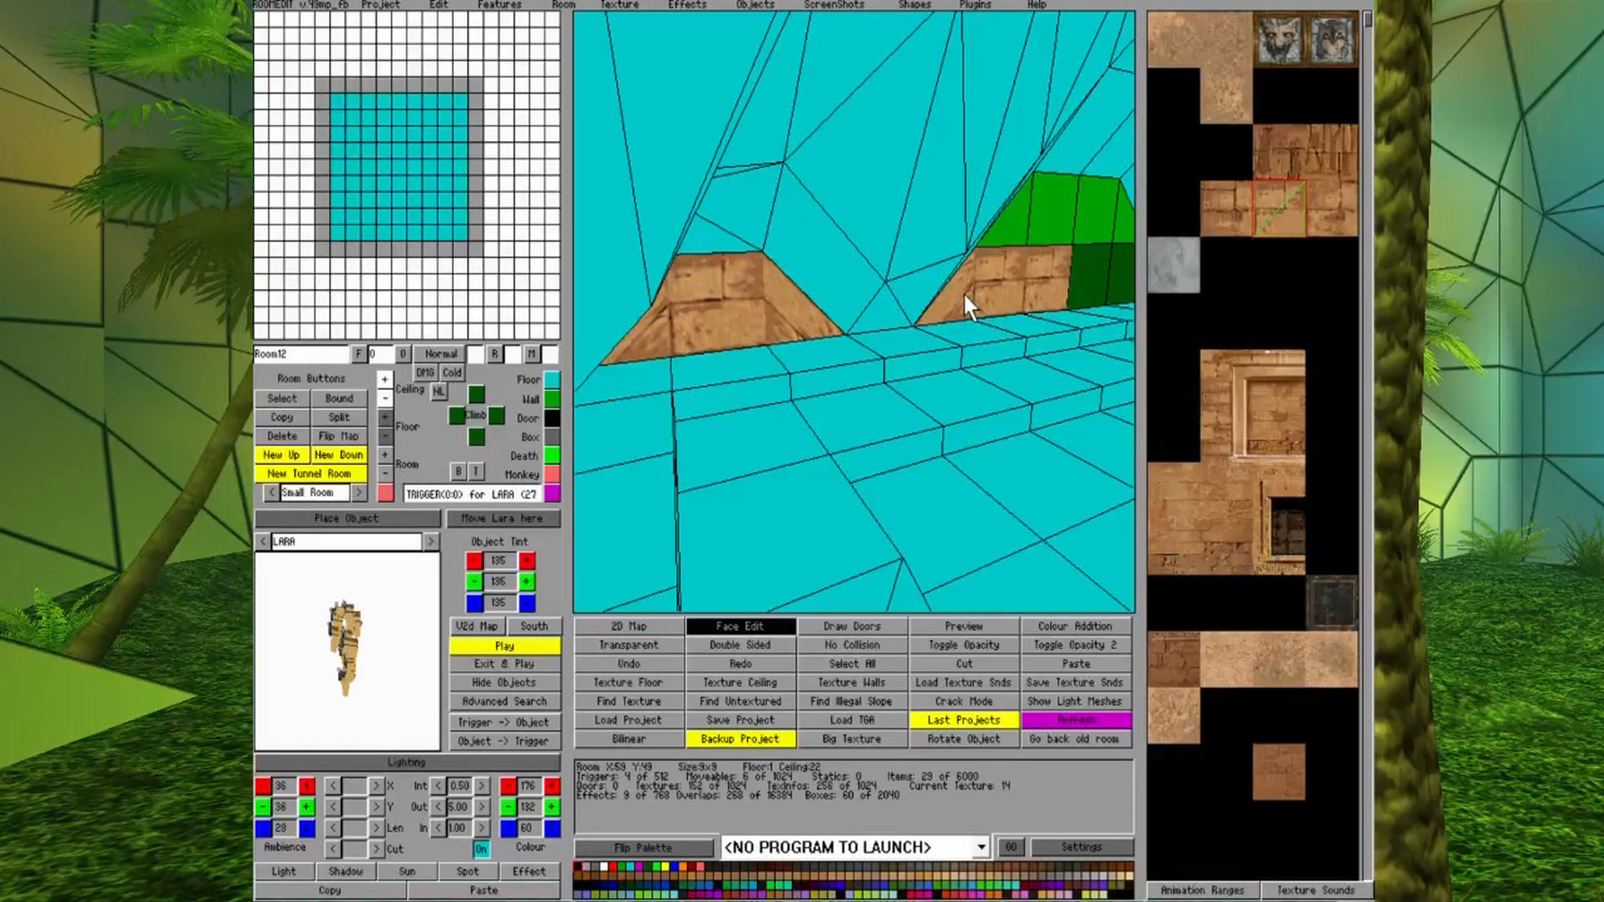
{"action": "key", "text": "Left"}
{"action": "key", "text": "Left"}
{"action": "key", "text": "Left"}
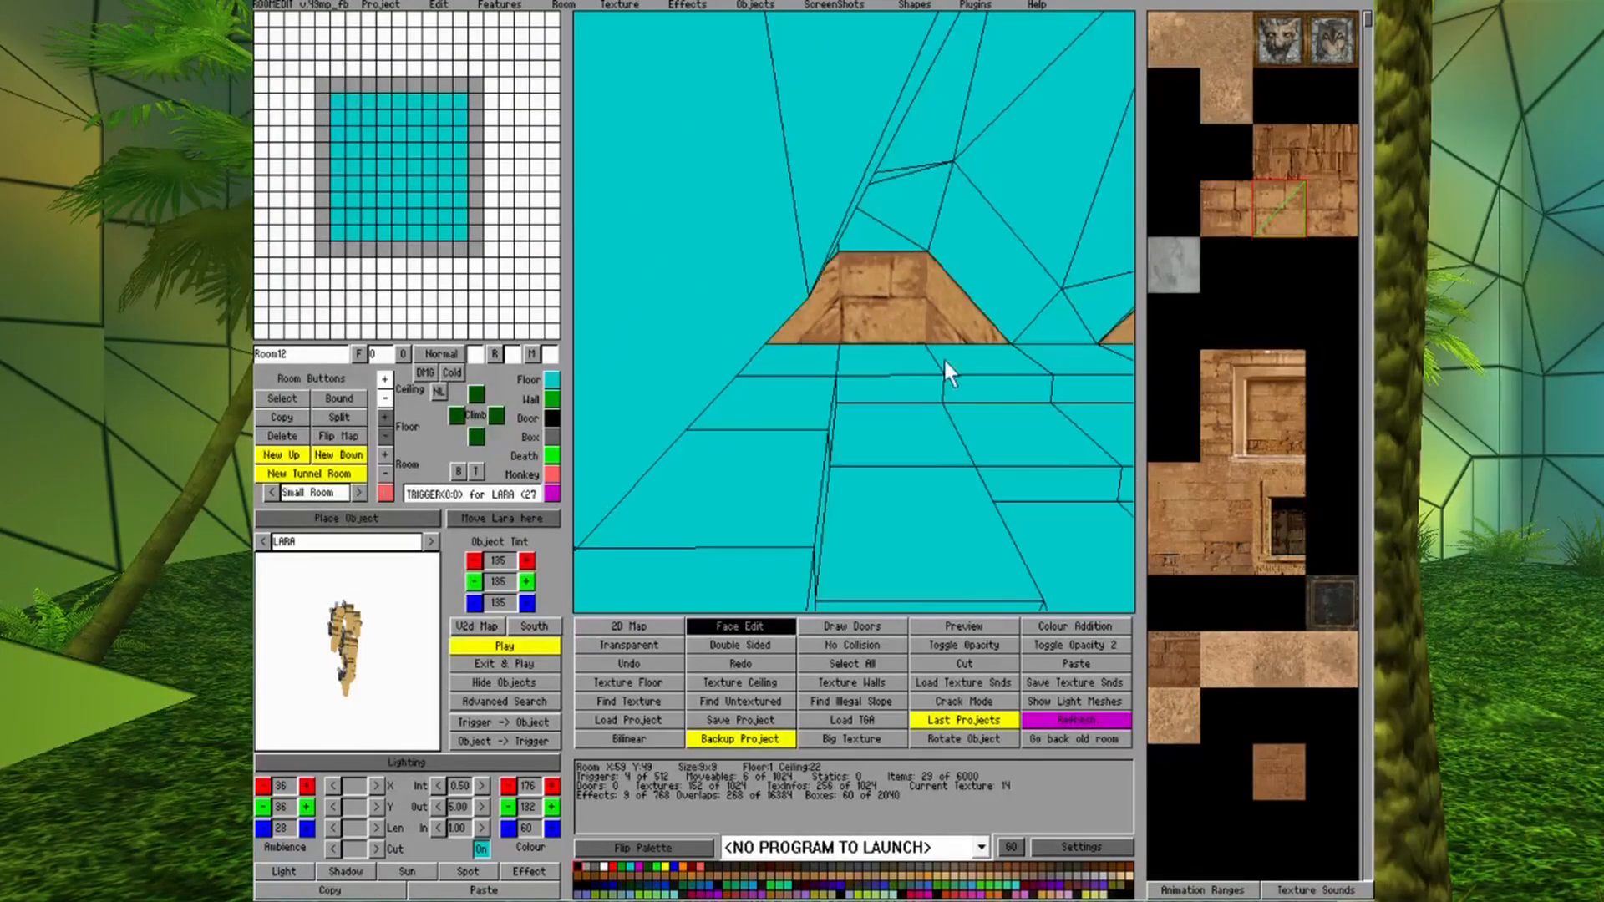
Apply the triangular half of brick texture 14 to the openings' triangular wall faces, rotating it to line up the bricks.
{"action": "left_click", "coordinate": [940, 360]}
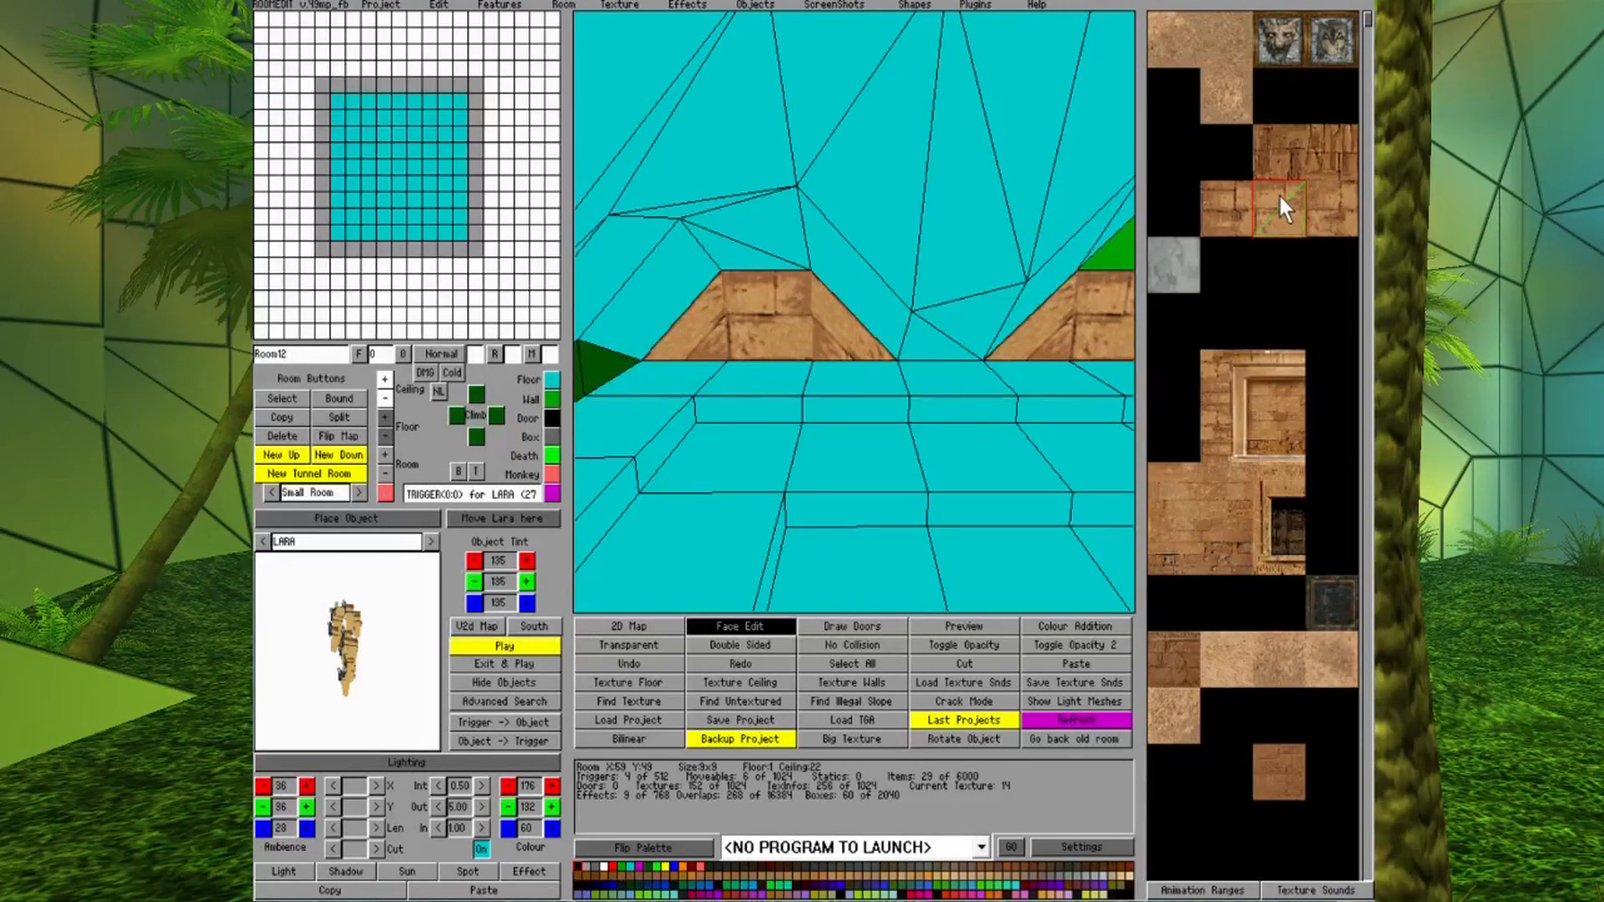
{"action": "right_click", "coordinate": [1270, 222]}
{"action": "left_click", "coordinate": [1032, 346]}
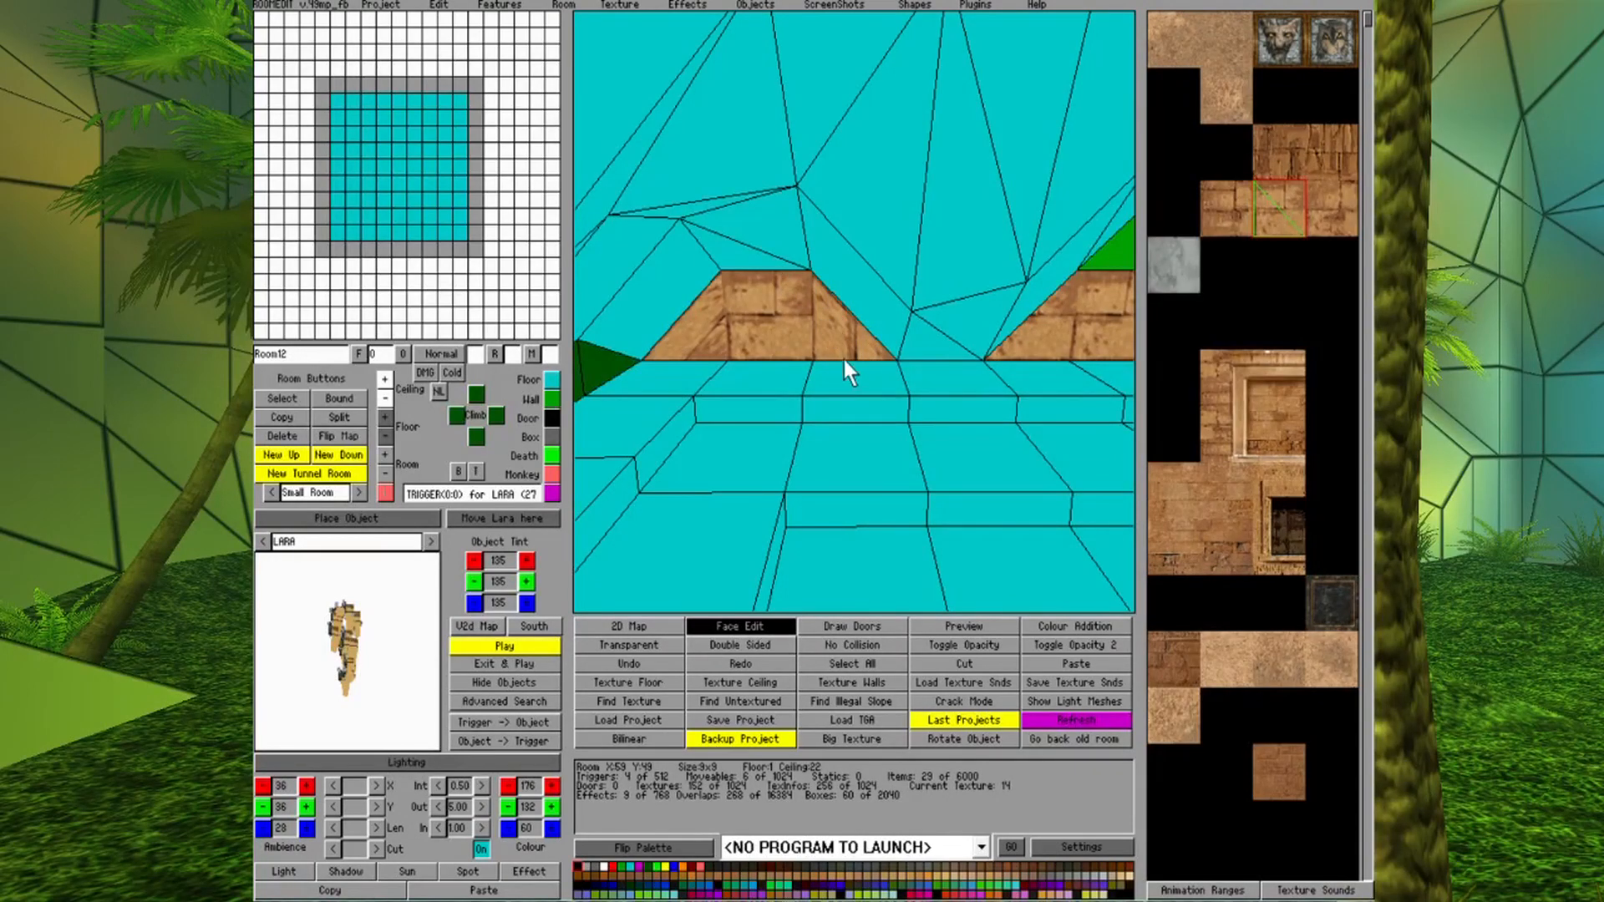
{"action": "right_click", "coordinate": [831, 336]}
{"action": "right_click", "coordinate": [831, 336]}
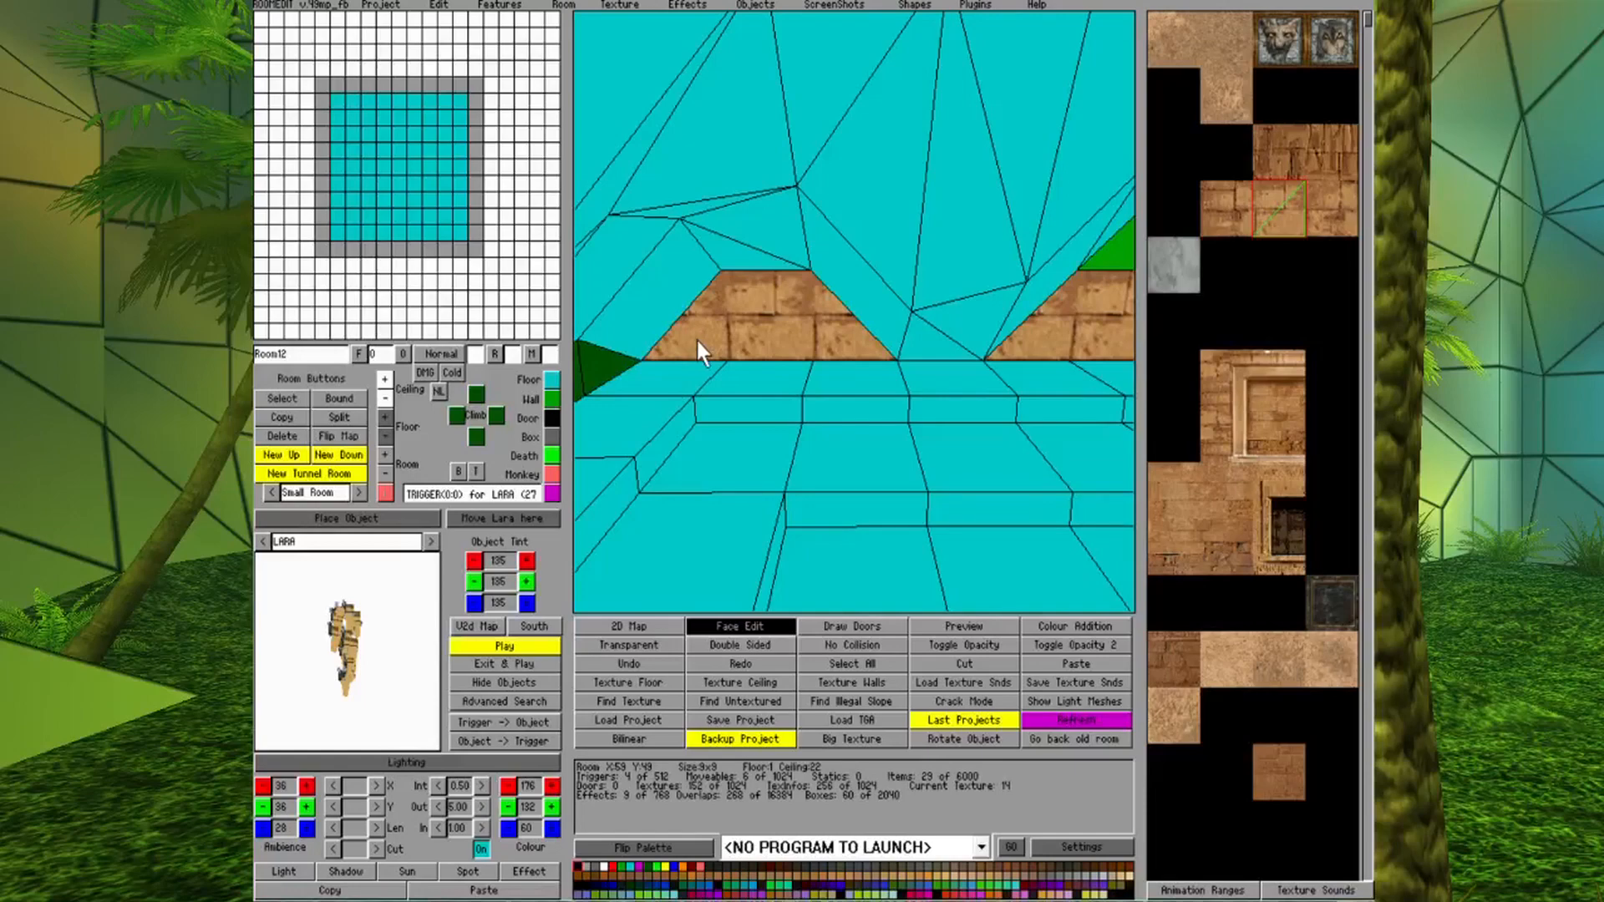
{"action": "right_click_drag", "start_coordinate": [1034, 333], "coordinate": [896, 319]}
Apply only the lower half of brick texture 14 to the low wall opening's rectangular face and its triangular ends.
{"action": "key", "text": "Left"}
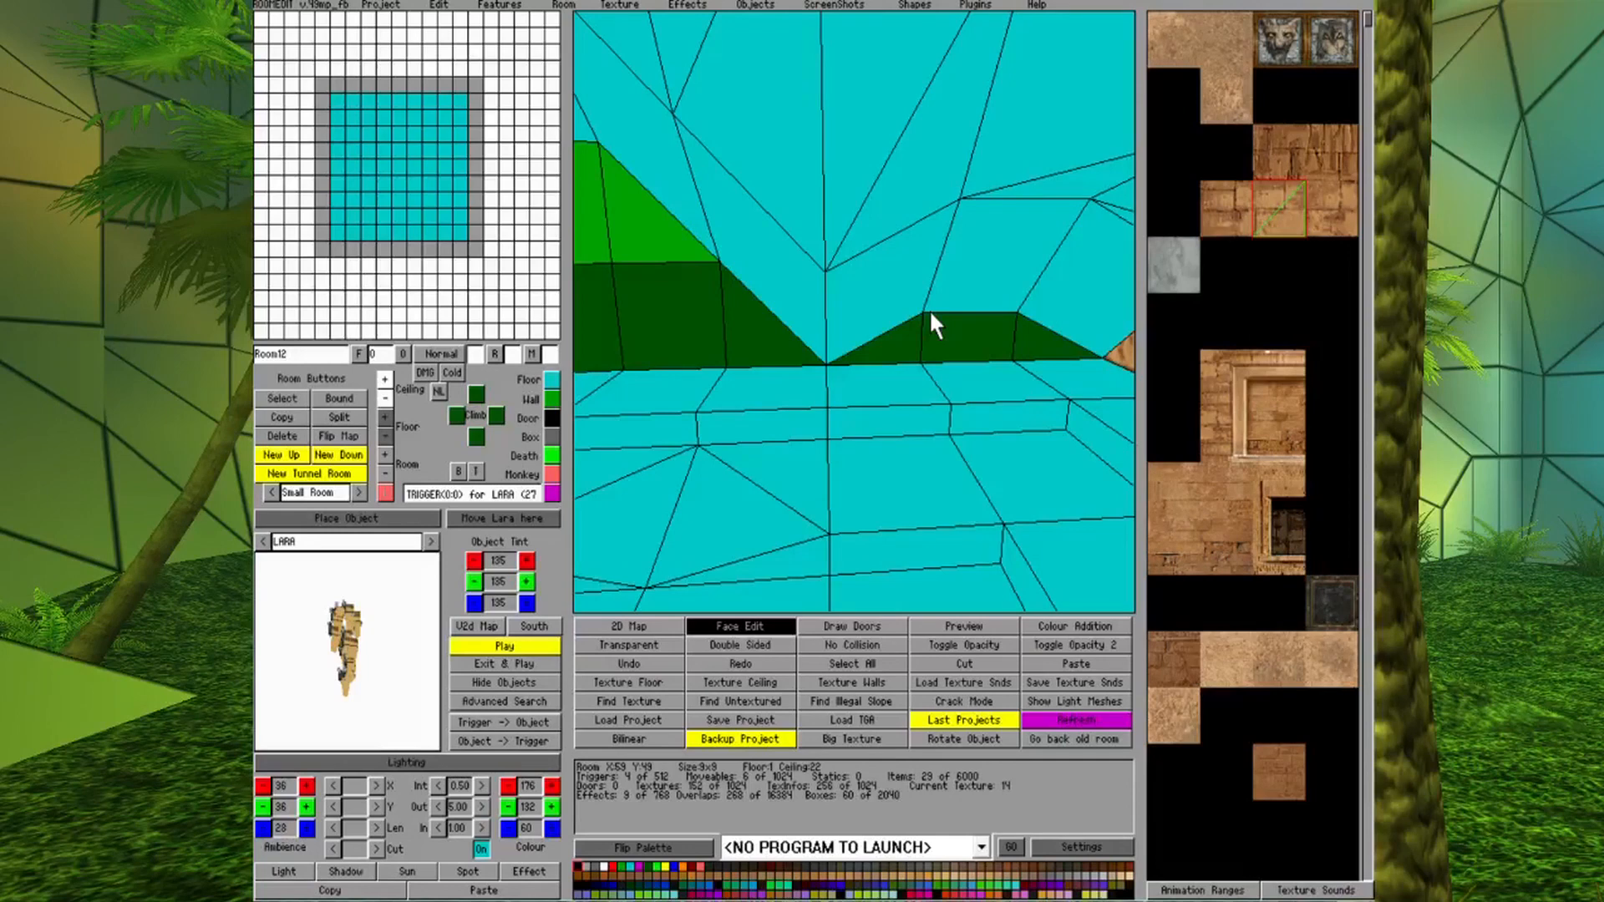
{"action": "key", "text": "Right"}
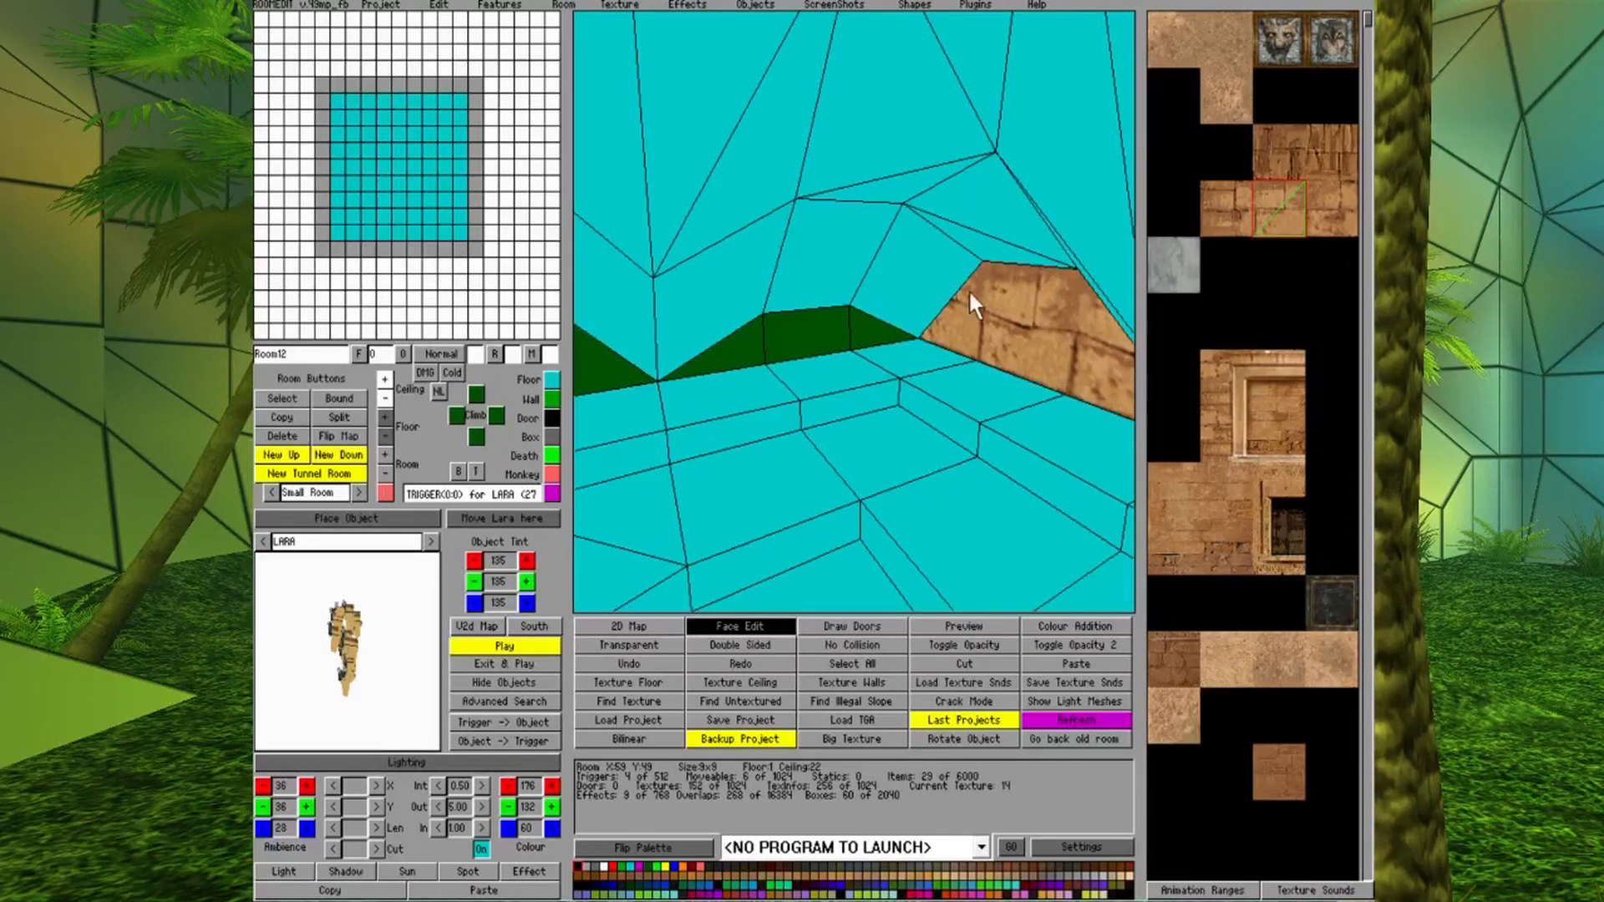
{"action": "key", "text": "Left"}
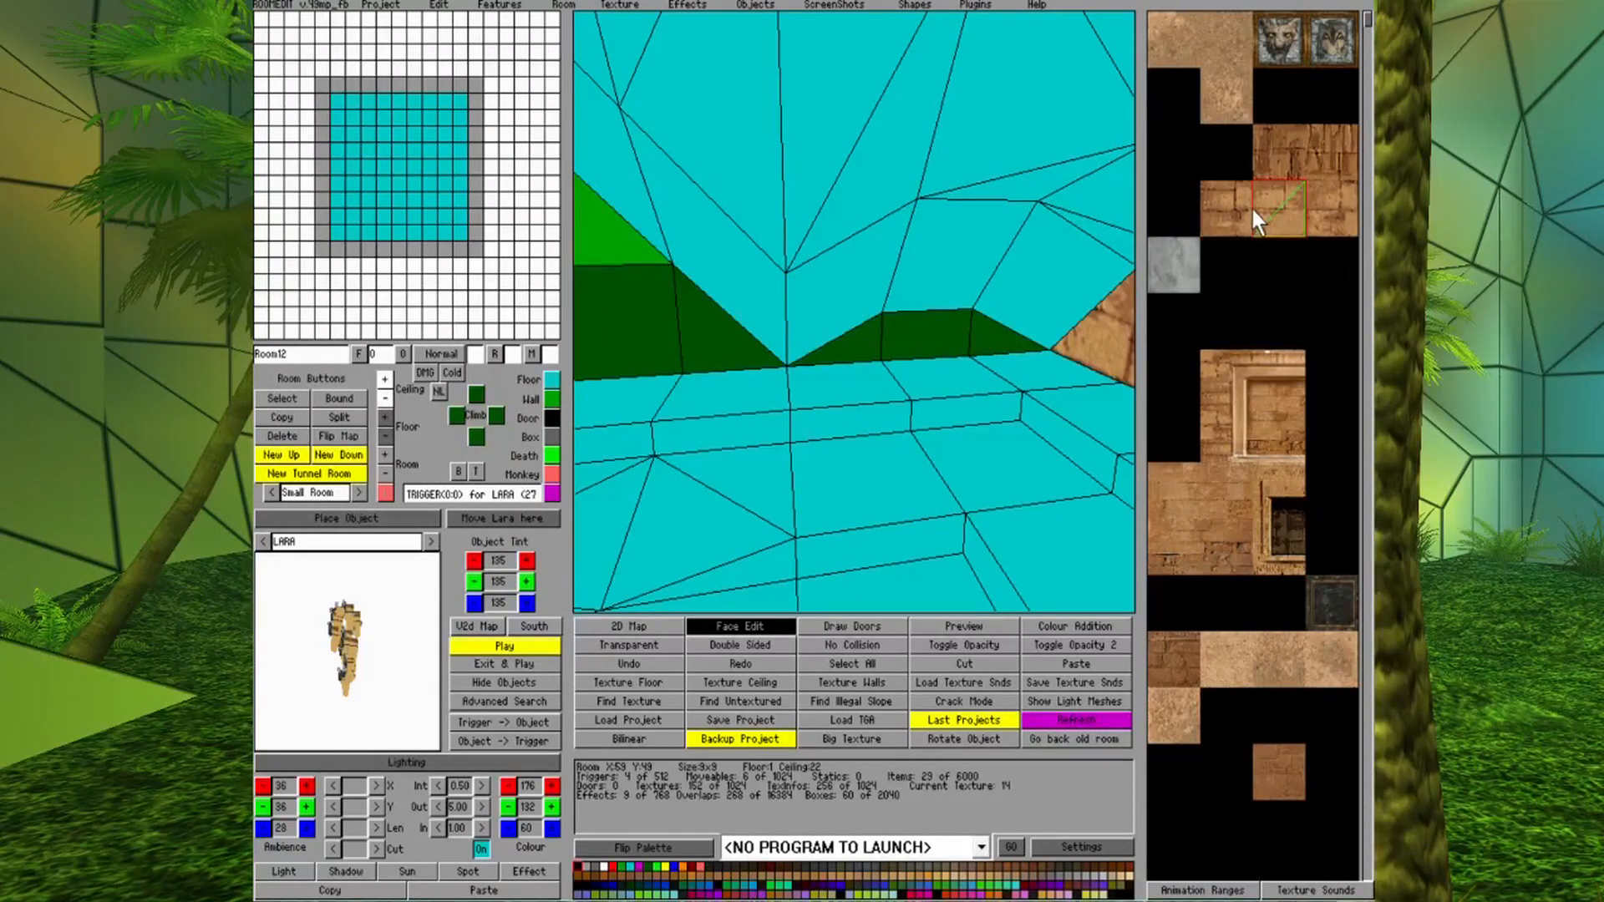
{"action": "right_click_drag", "start_coordinate": [1253, 210], "coordinate": [1254, 209]}
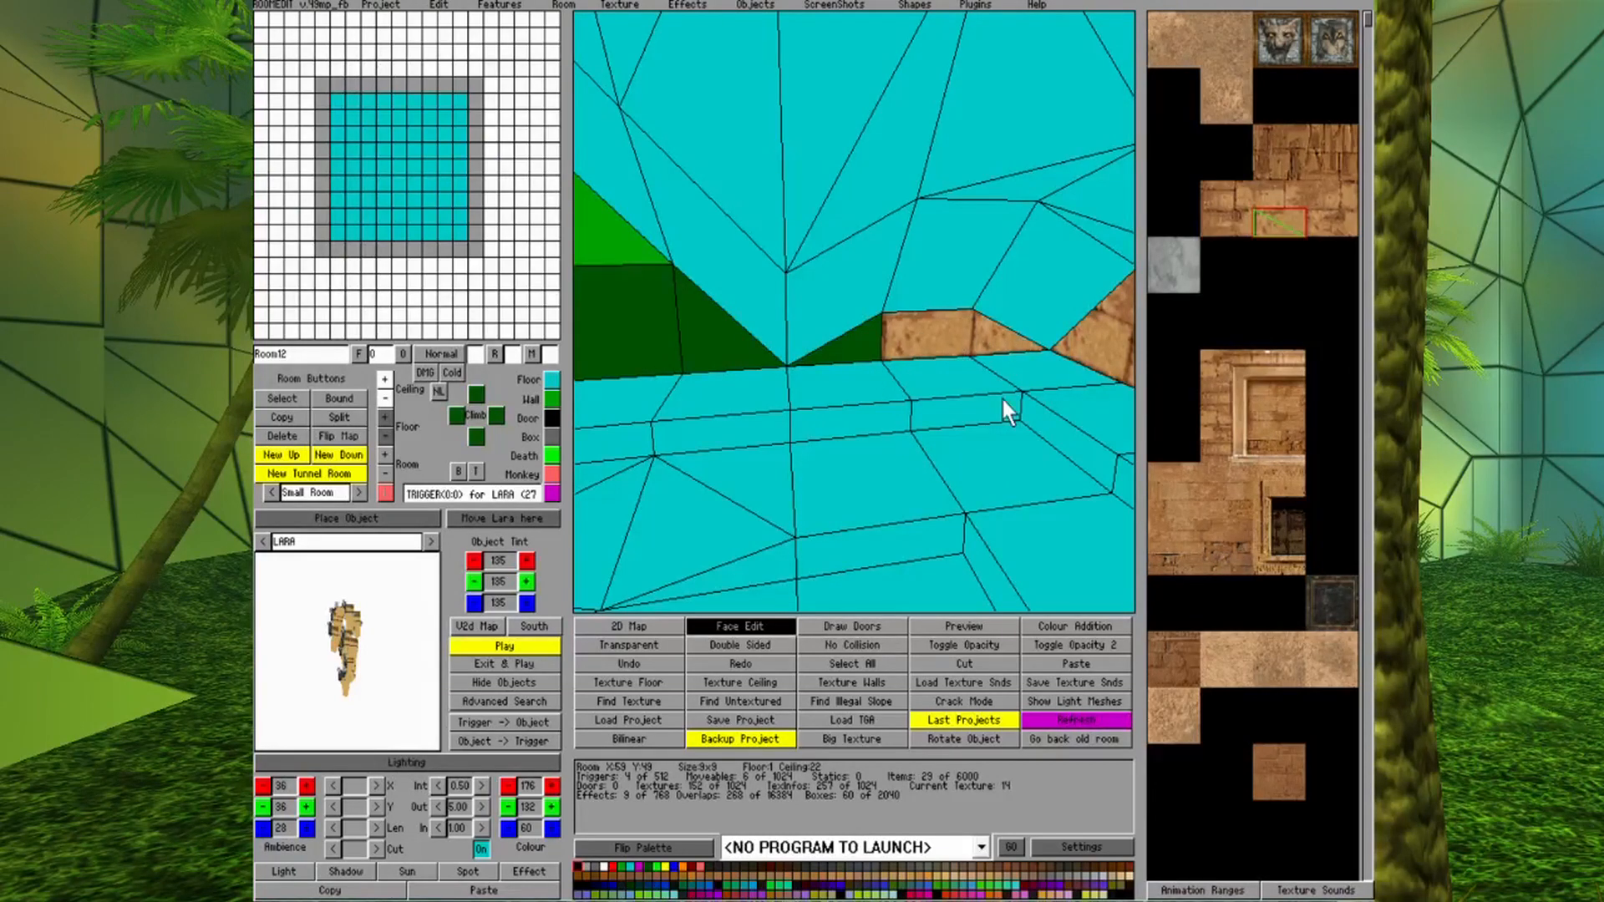
{"action": "key", "text": "Right"}
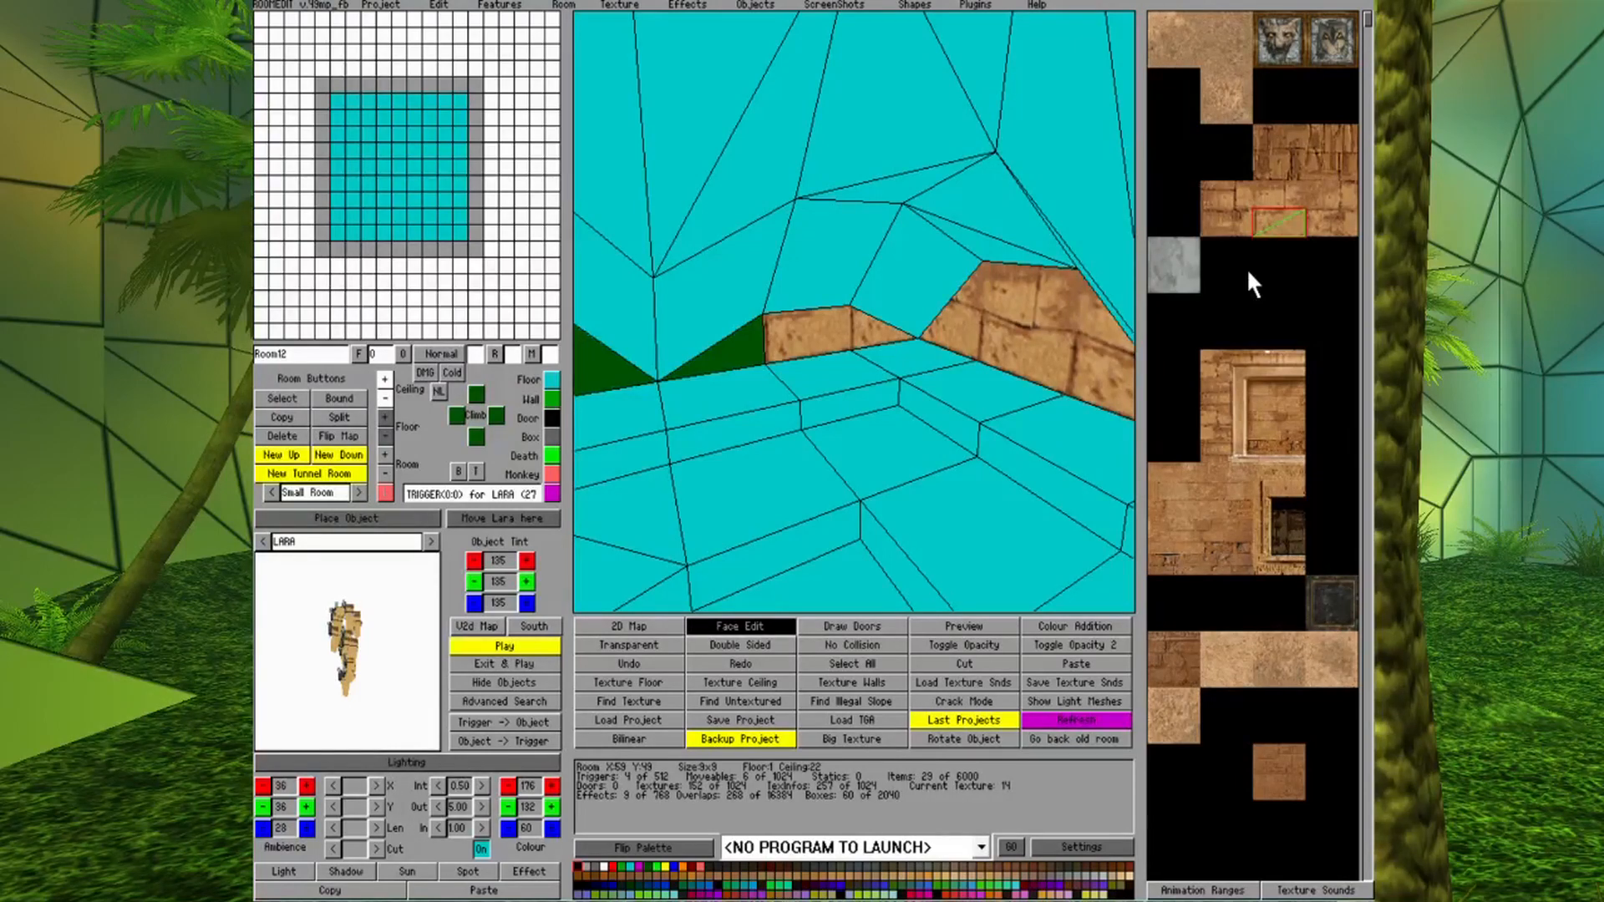
{"action": "left_click", "coordinate": [741, 357]}
{"action": "key", "text": "Page_Down"}
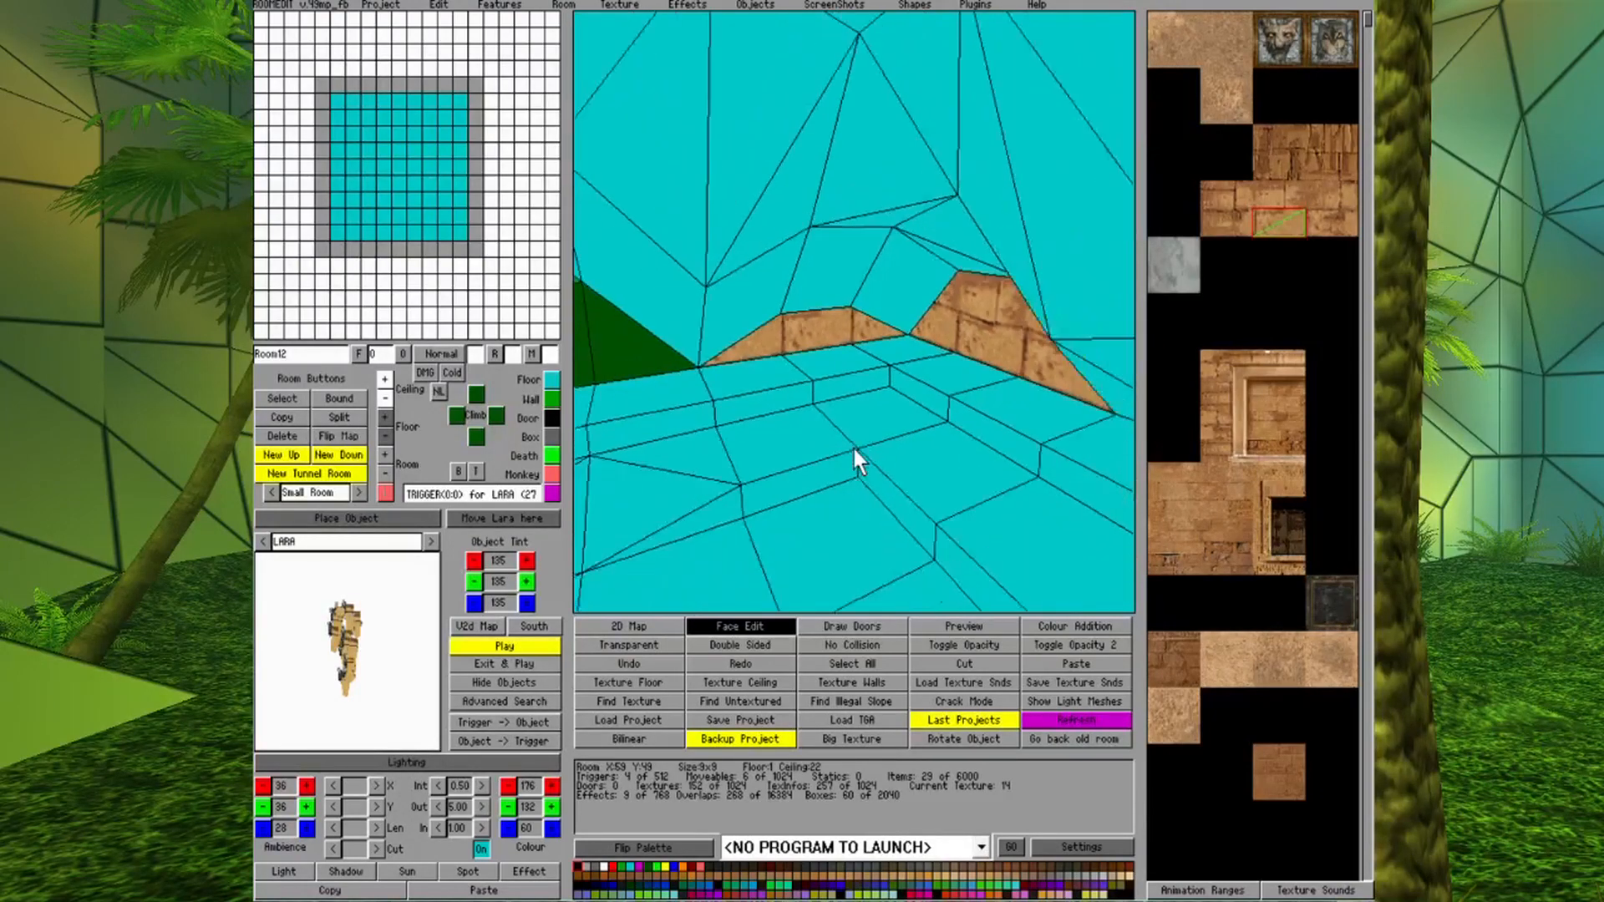
Examine the textured wall openings and the surrounding floor and cave-like ceiling from several angles.
{"action": "key", "text": "Right"}
{"action": "key", "text": "Page_Down"}
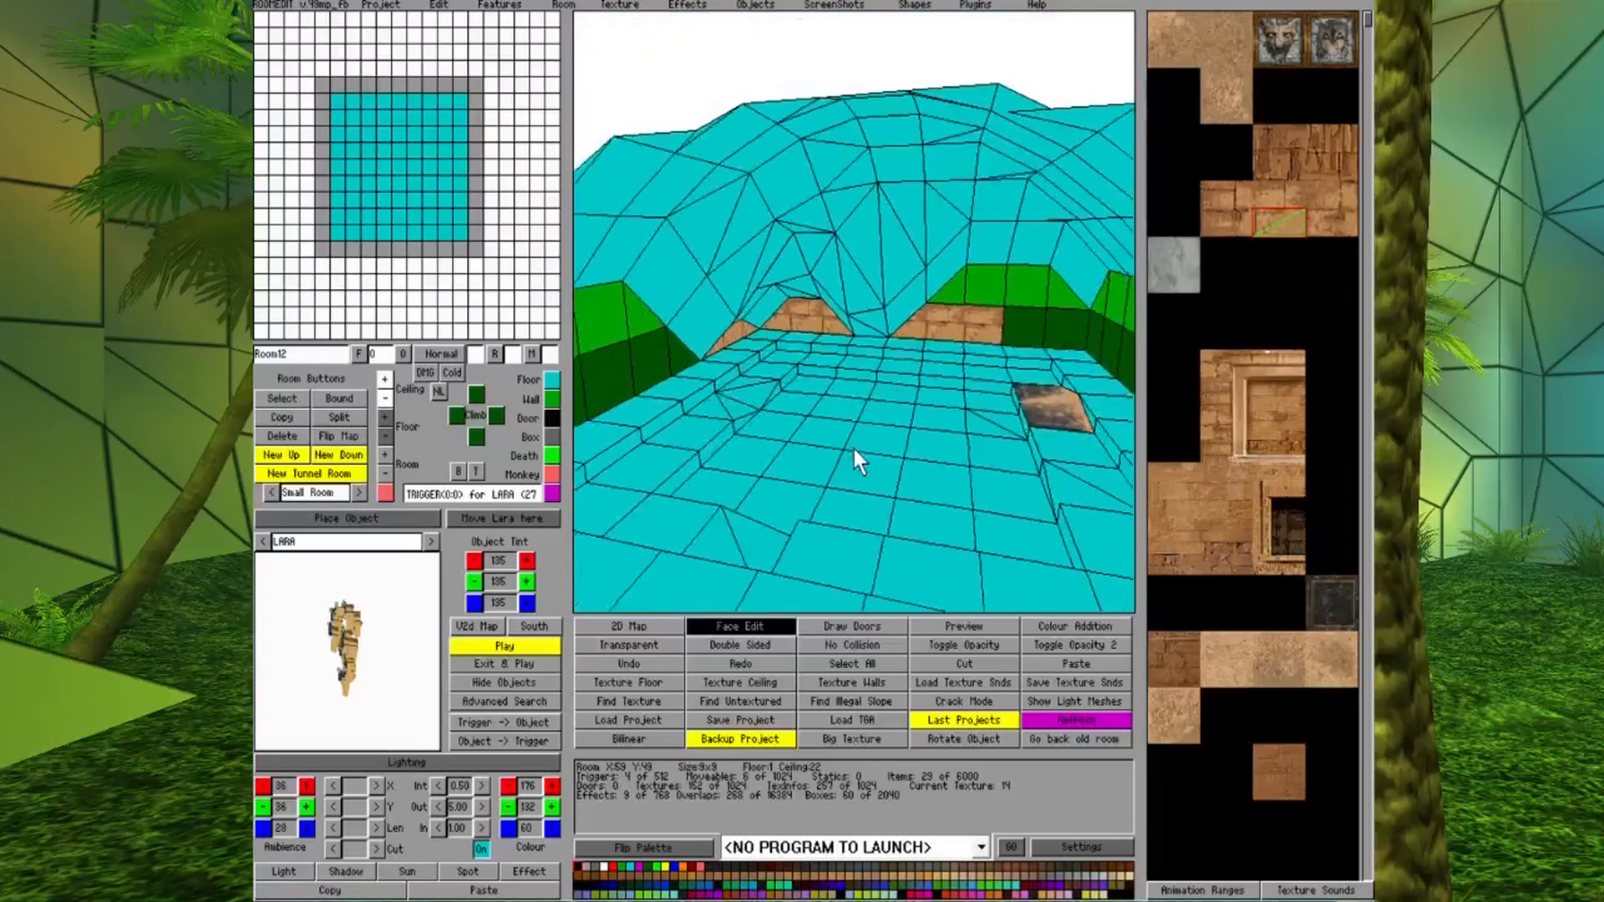
{"action": "key", "text": "Left"}
{"action": "key", "text": "Page_Up"}
{"action": "key", "text": "Right"}
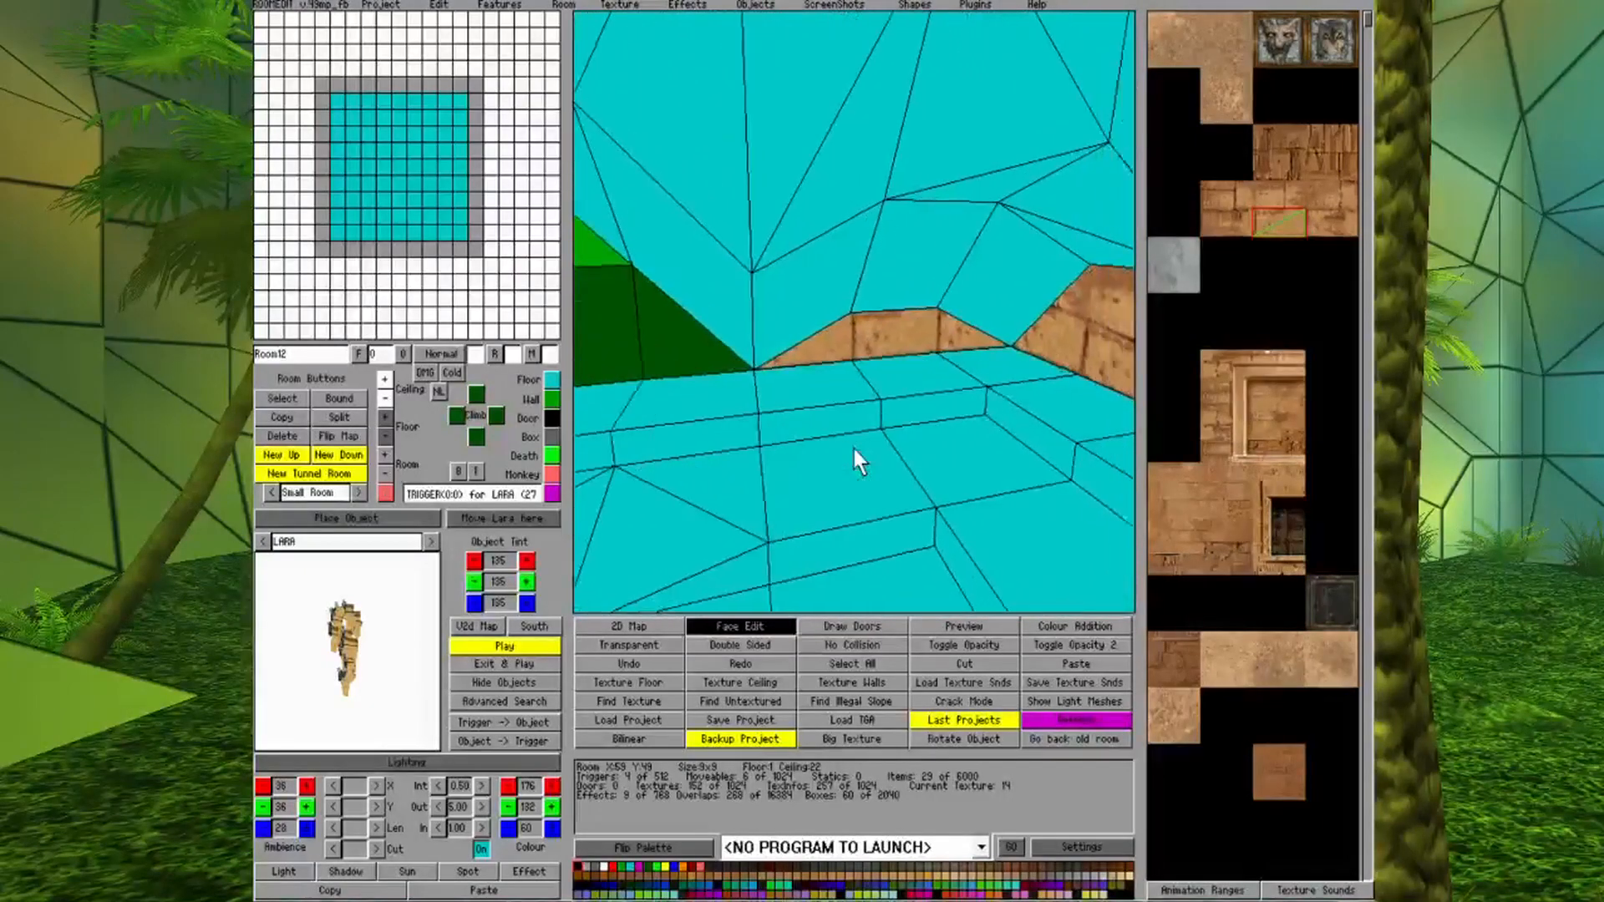
{"action": "key", "text": "Page_Down"}
{"action": "key", "text": "Page_Up"}
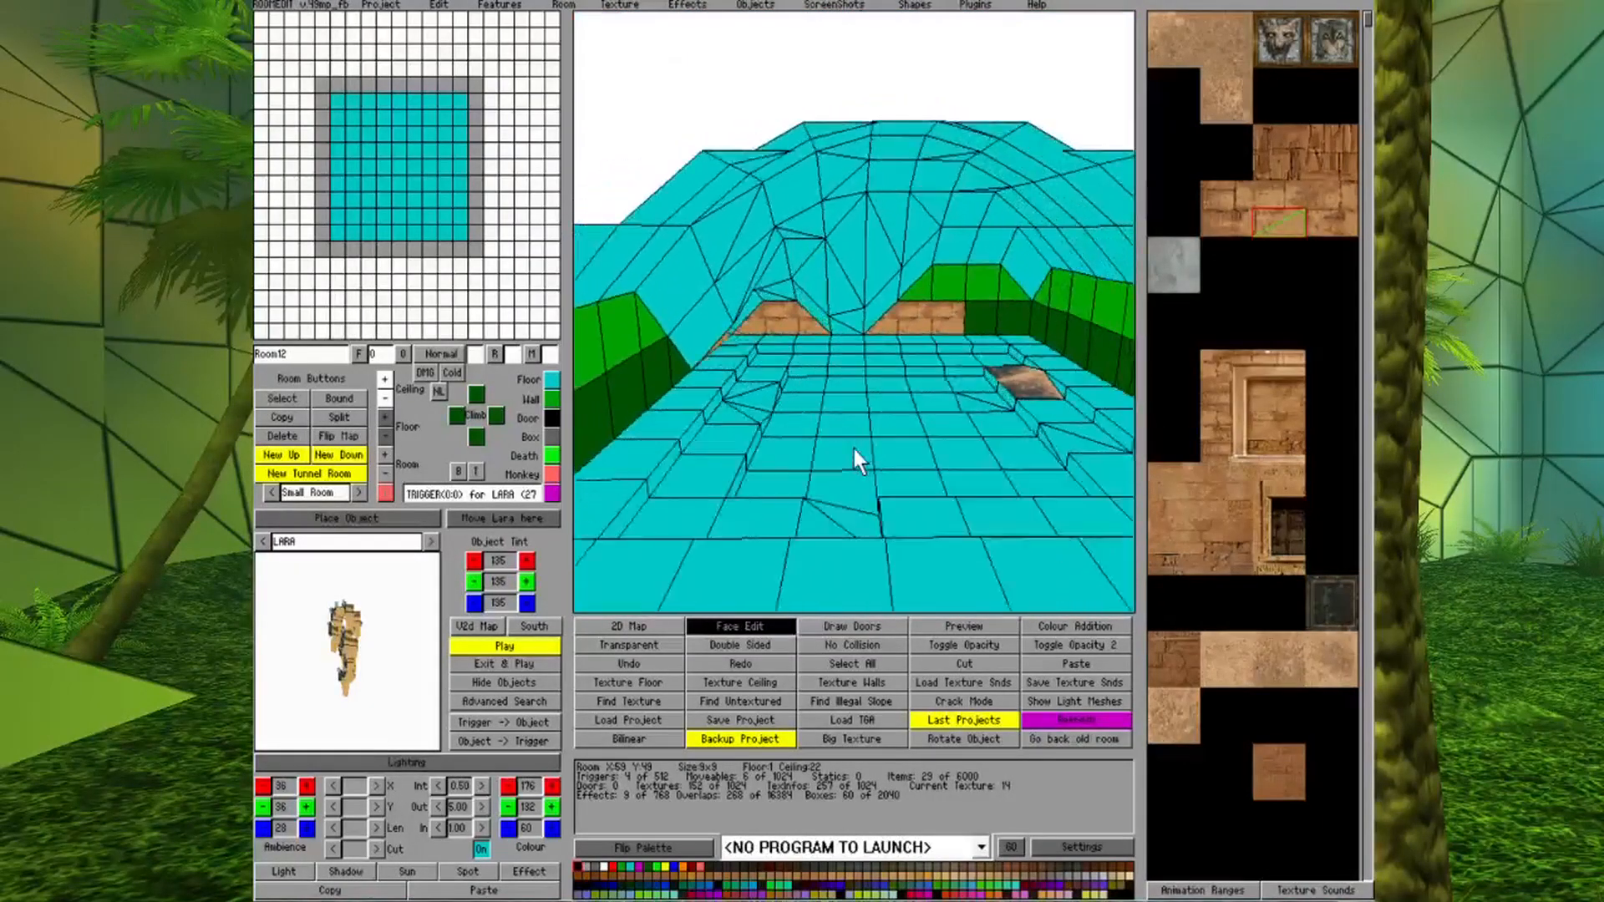
{"action": "key", "text": "Page_Up"}
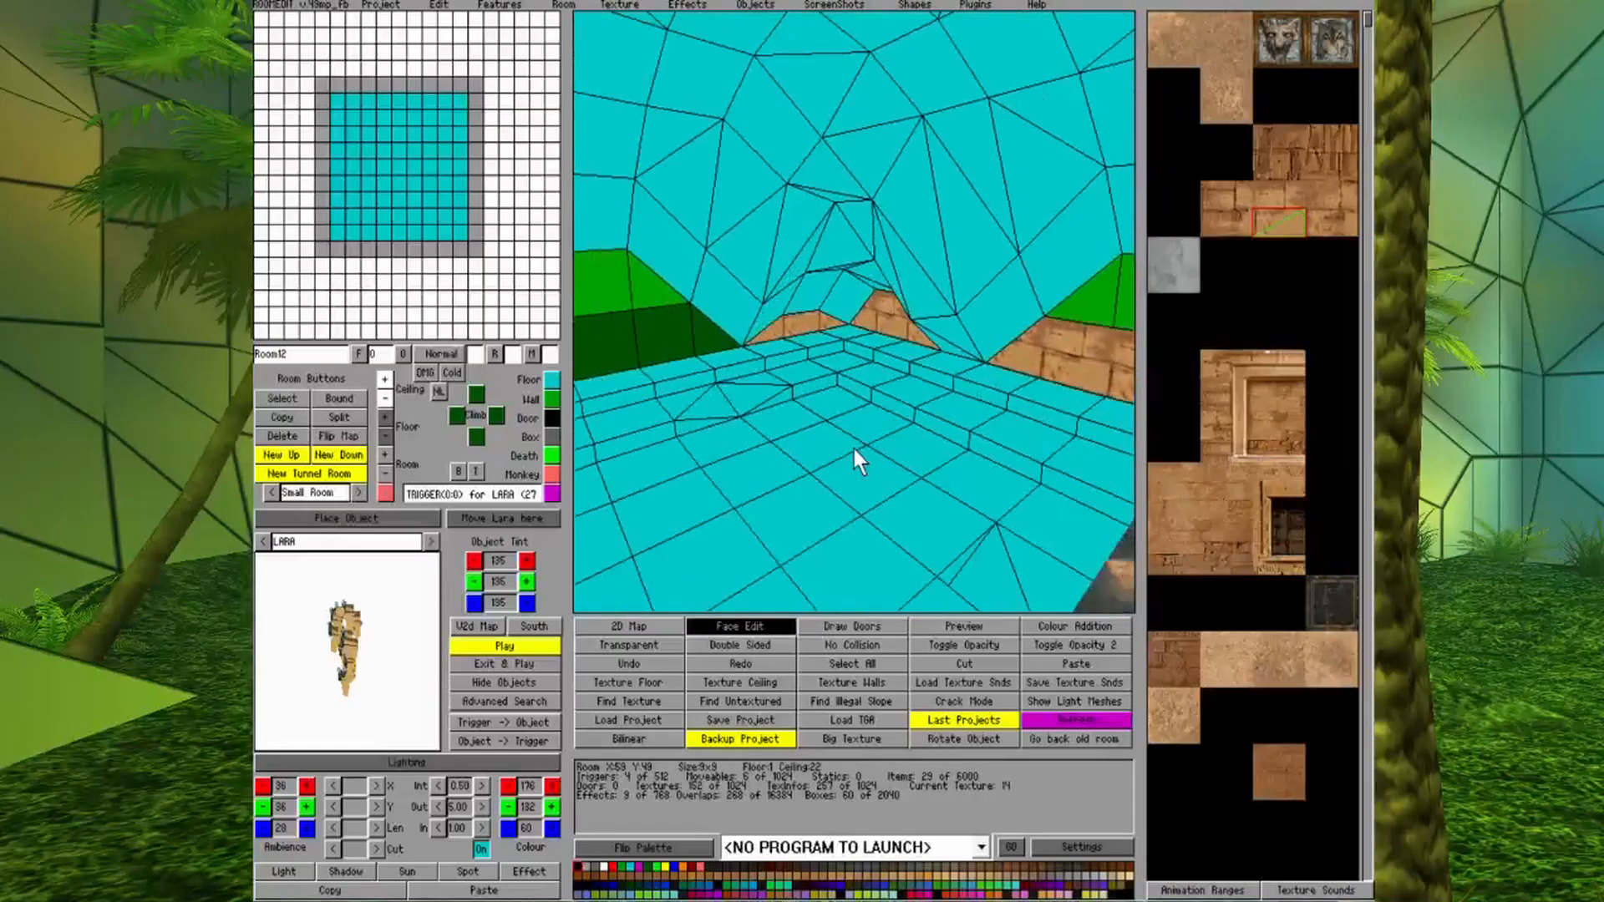
{"action": "key", "text": "Right"}
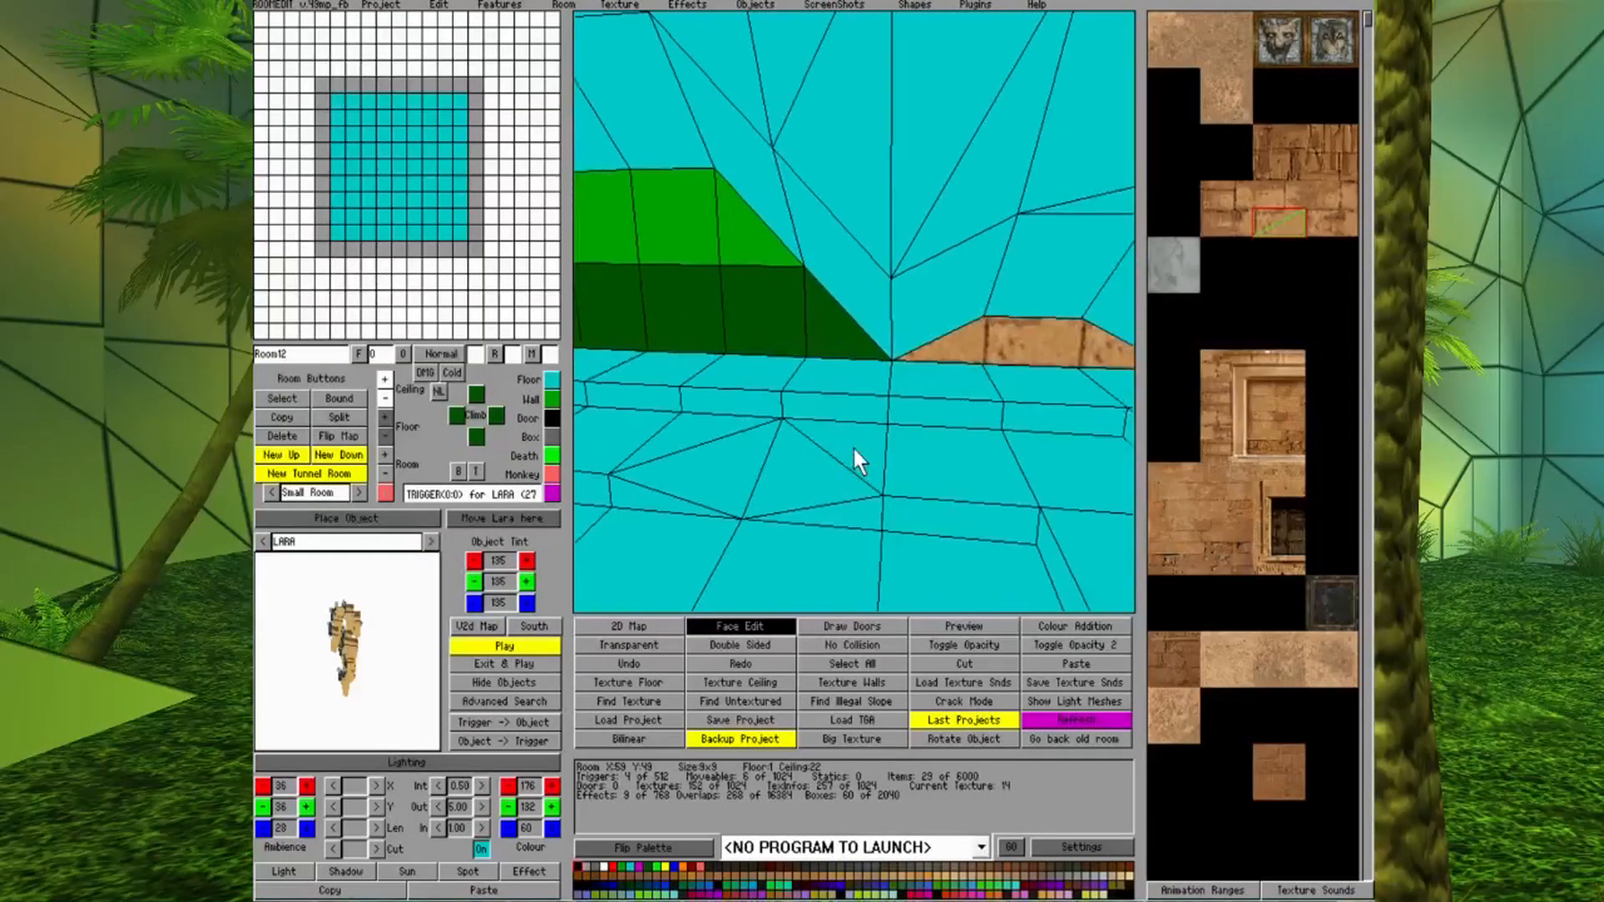
{"action": "key", "text": "Left"}
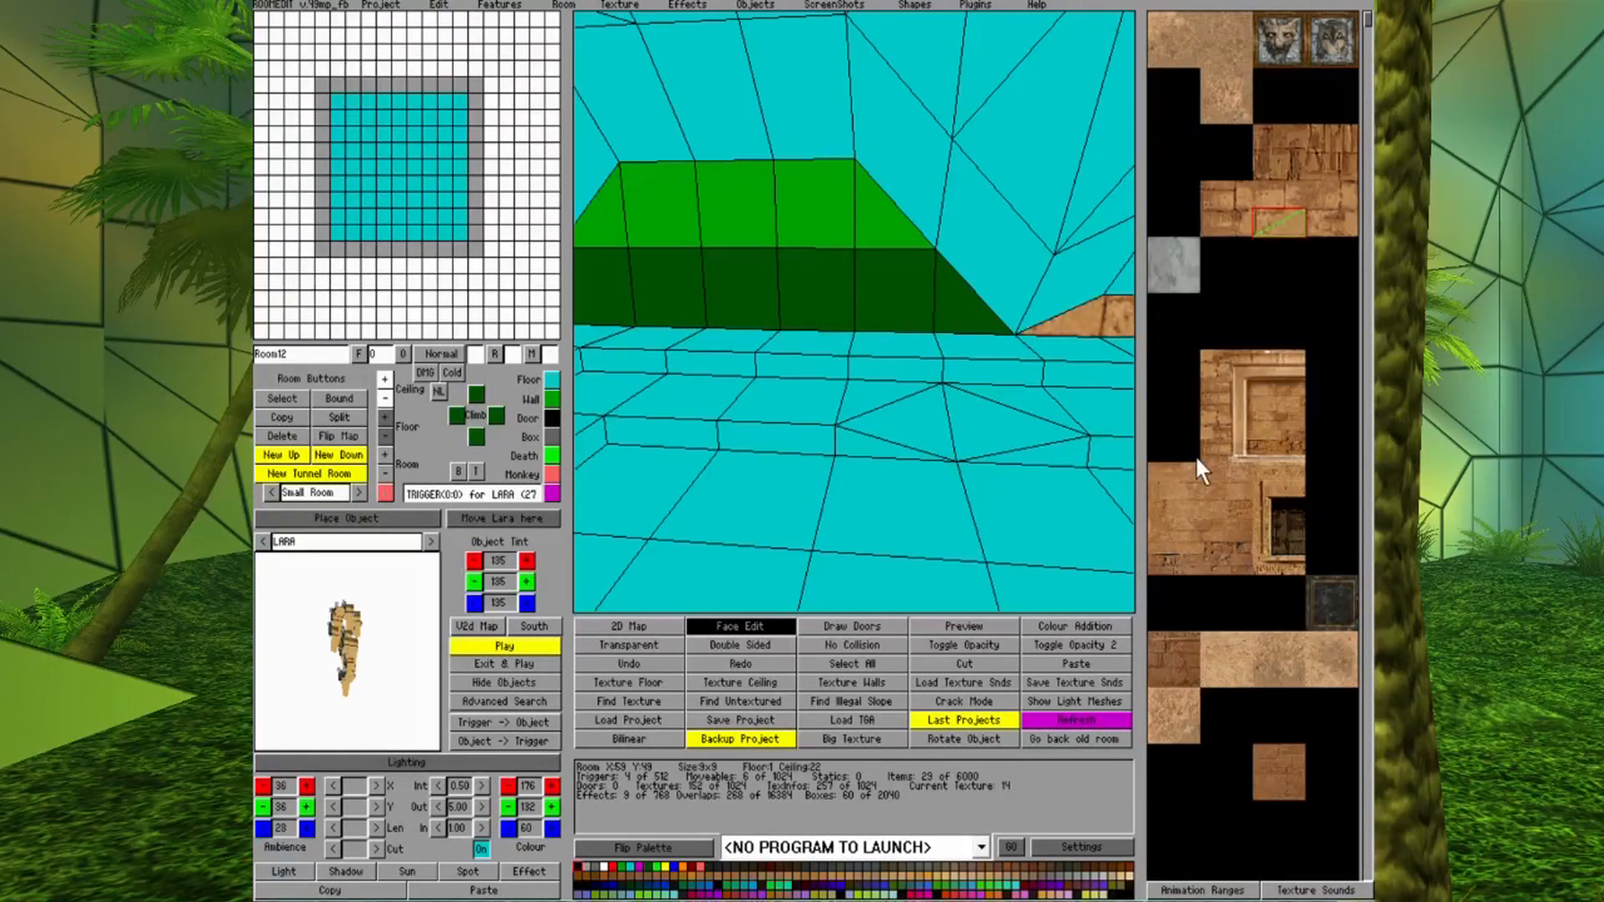
Try brick texture 14 and trim texture 87 on the low floor ledge's side face, using 87 for its triangular end too.
{"action": "left_click", "coordinate": [679, 432]}
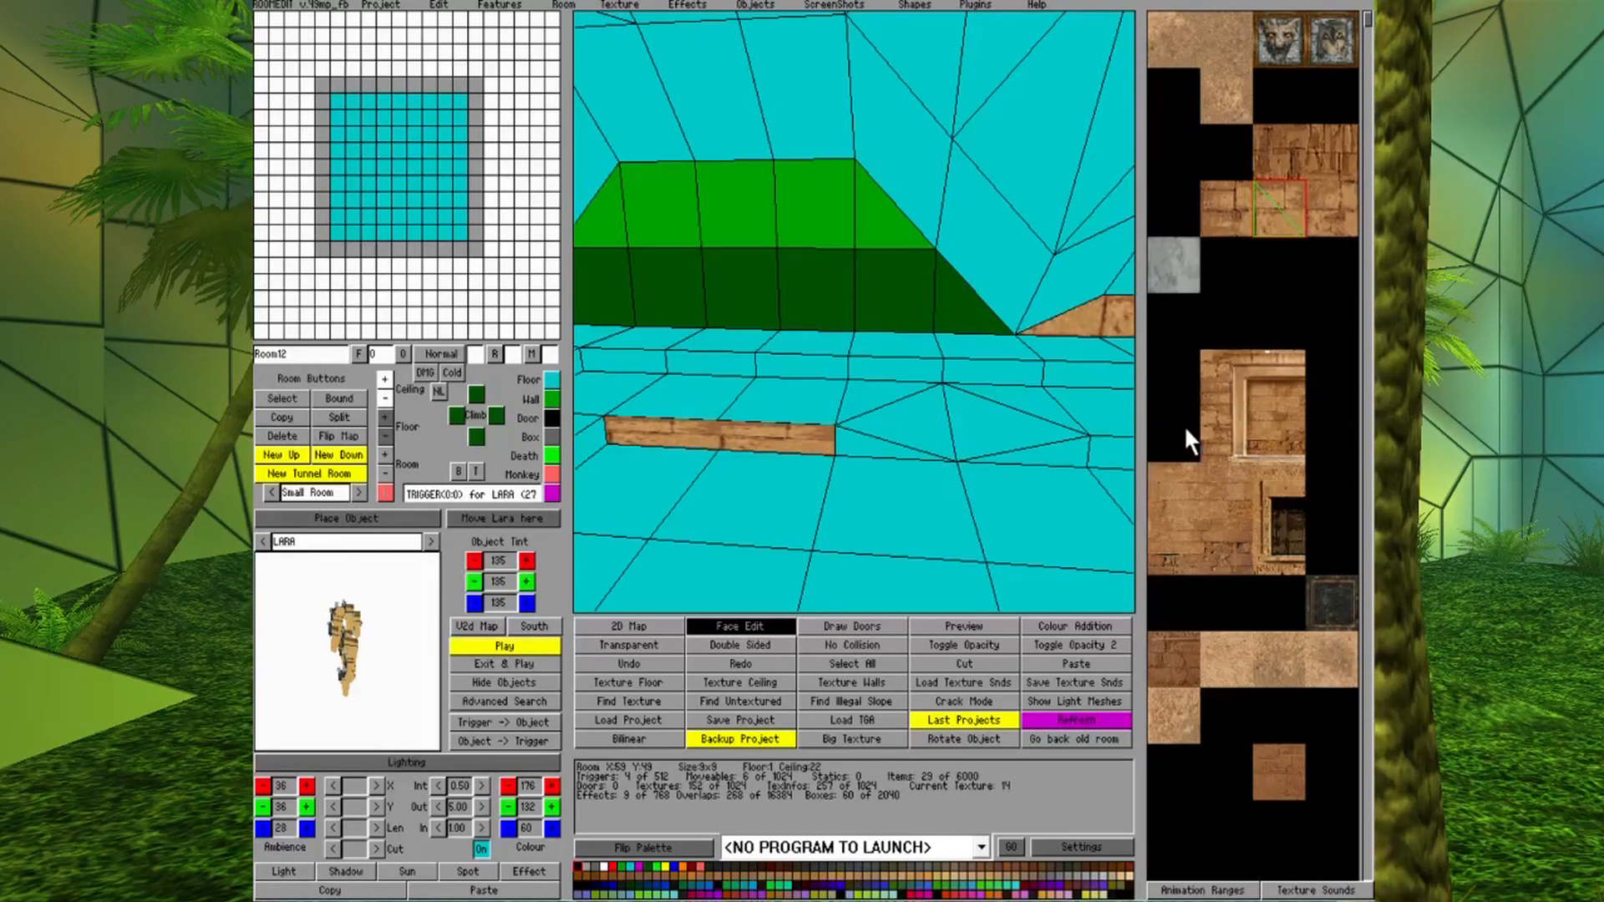
{"action": "scroll", "coordinate": [1213, 449], "scroll_direction": "down", "scroll_amount": 3}
{"action": "left_click", "coordinate": [1330, 364]}
{"action": "left_click", "coordinate": [690, 437]}
{"action": "left_click", "coordinate": [844, 442]}
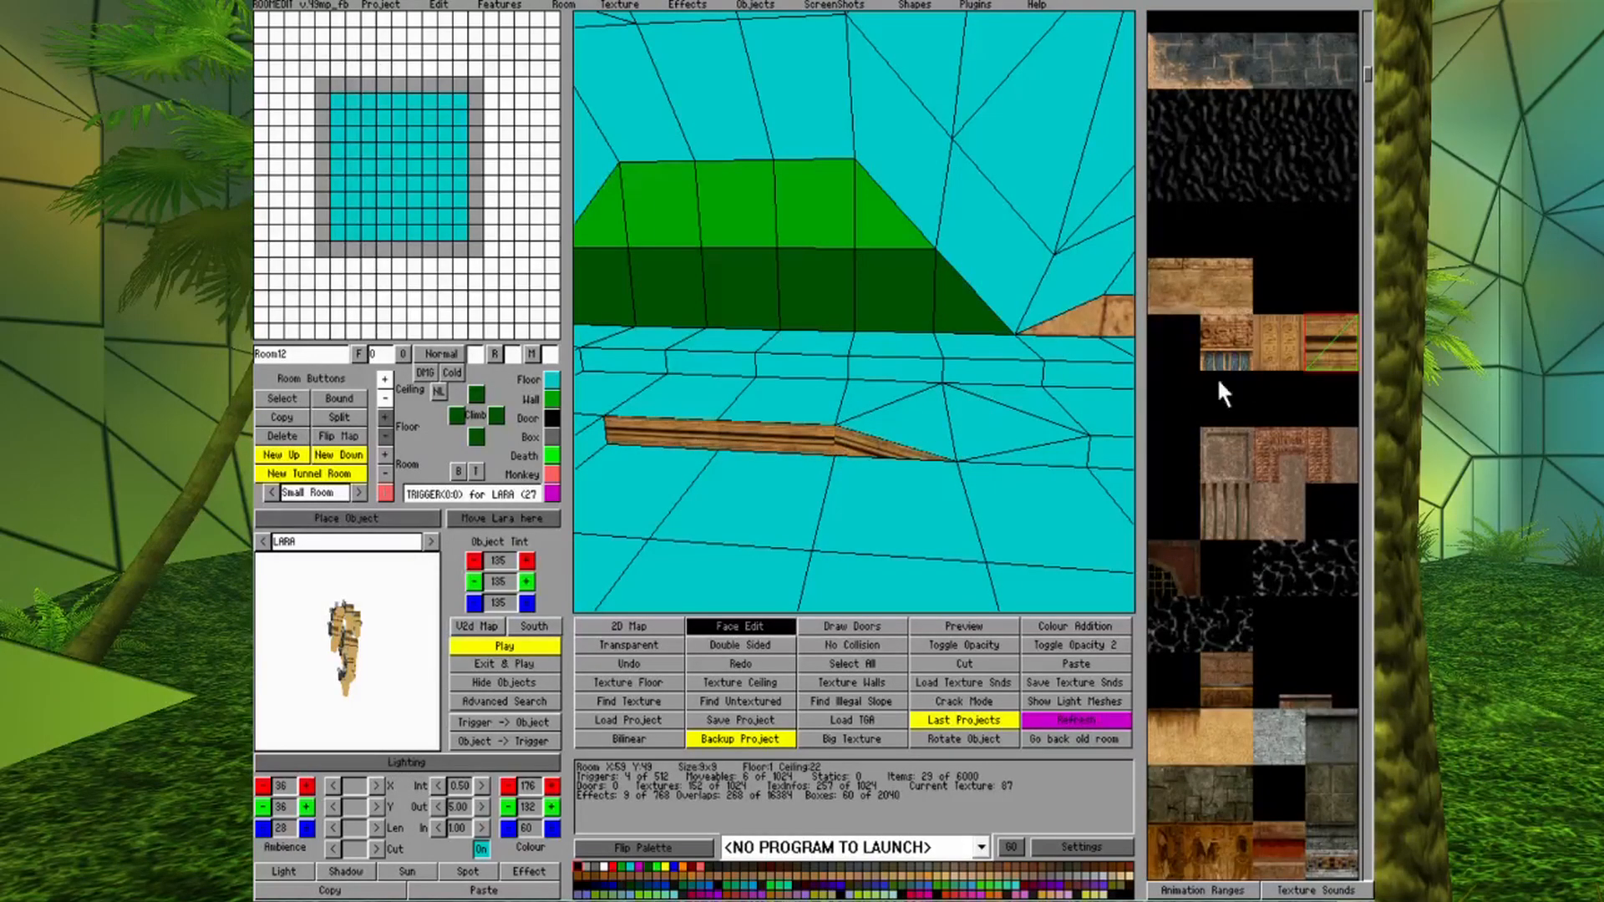
{"action": "left_click", "coordinate": [866, 443]}
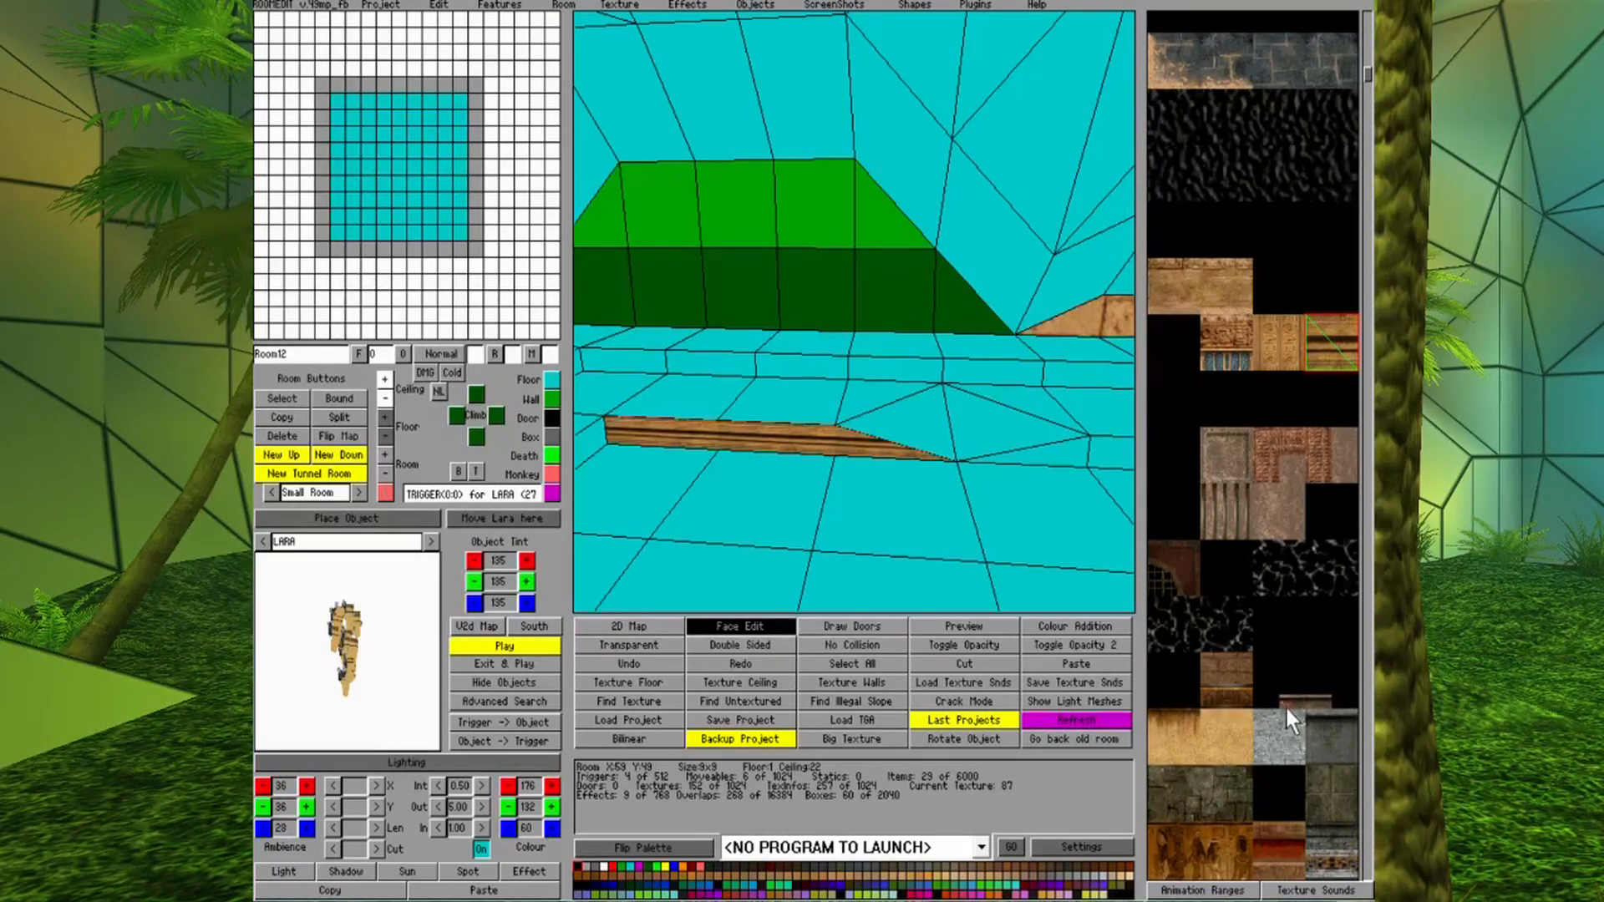
Try the thin upper strip of texture 122 on the rectangular side face of the low floor ledge.
{"action": "left_click", "coordinate": [1203, 691]}
{"action": "scroll", "coordinate": [1278, 751], "scroll_direction": "down", "scroll_amount": 3}
{"action": "left_click", "coordinate": [1279, 564]}
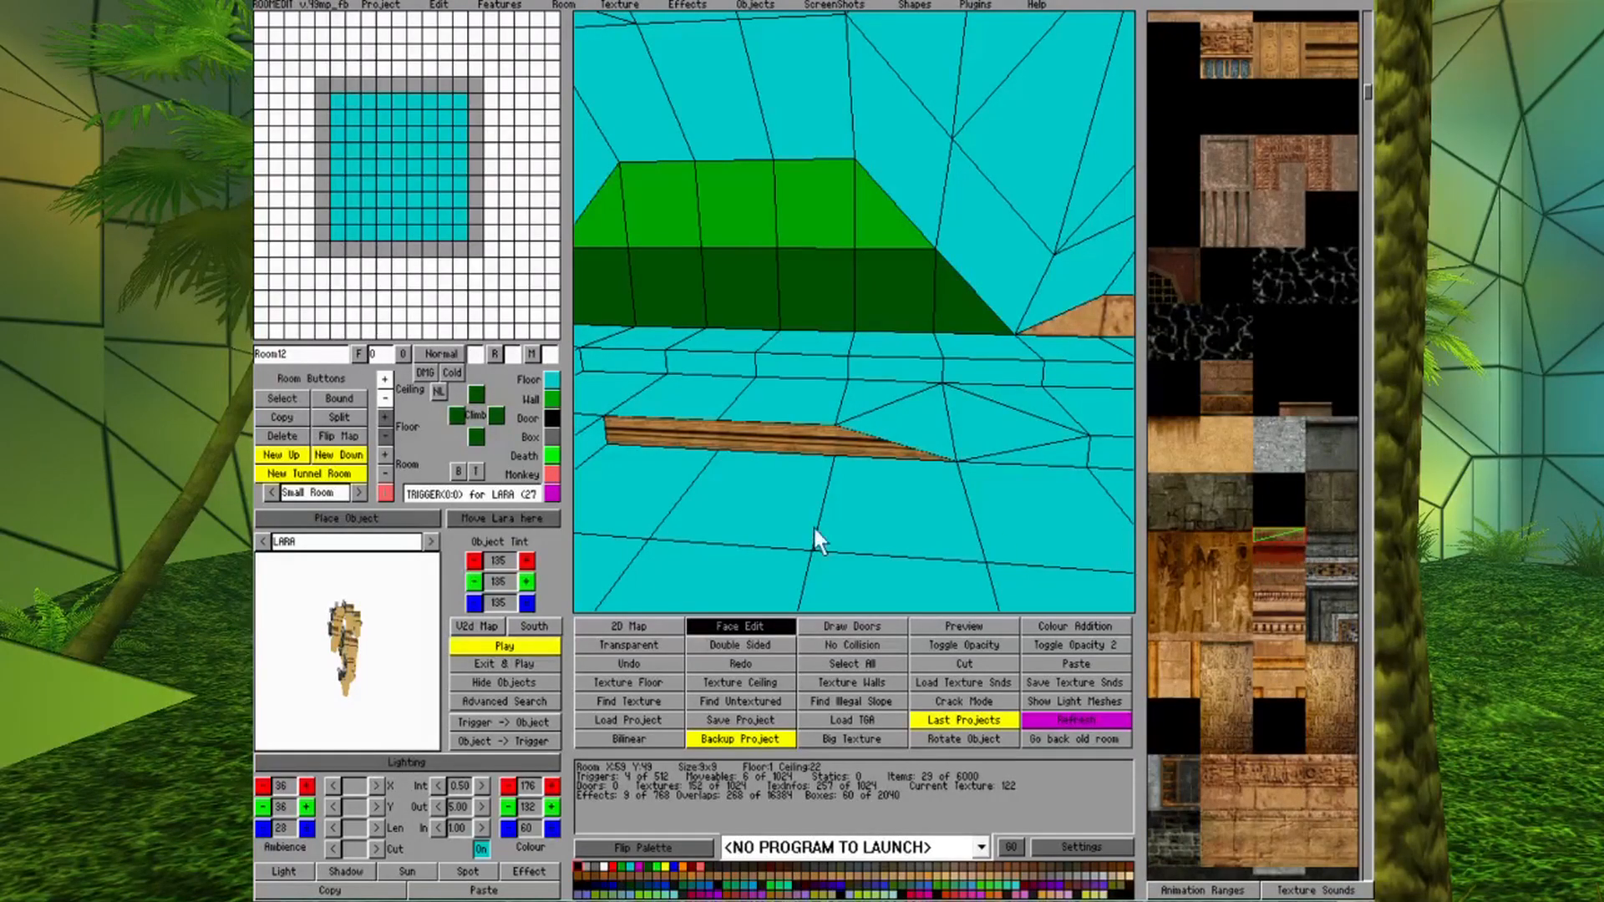
{"action": "left_click", "coordinate": [763, 437]}
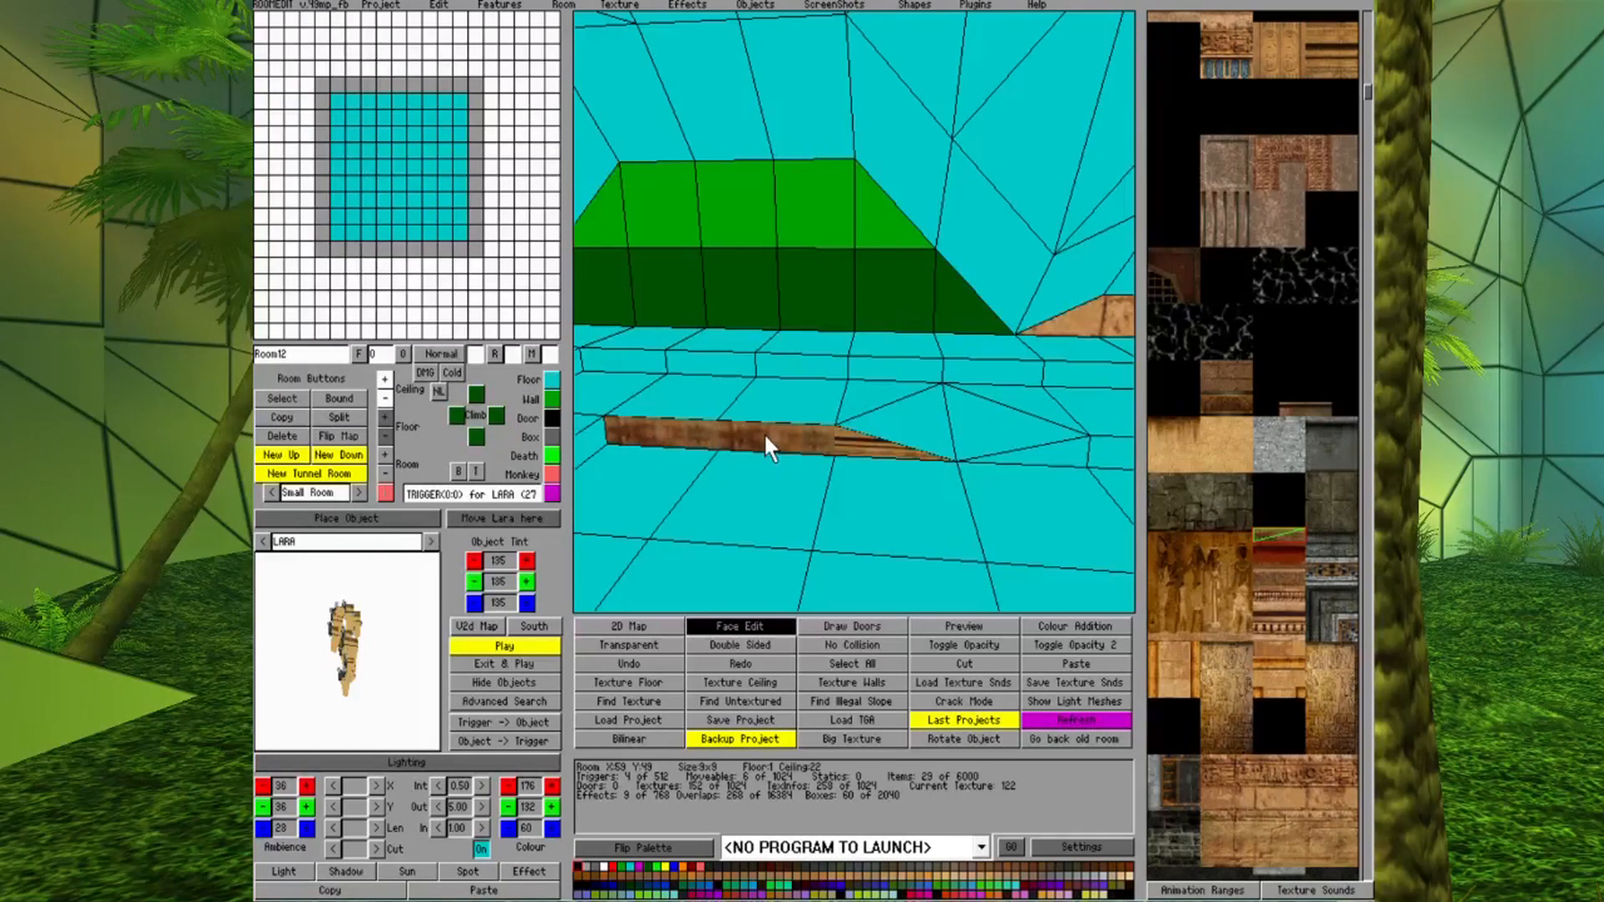
Apply a narrow strip of texture 126 to the rectangular and triangular side faces on both sides of the ledge's dip.
{"action": "left_click_drag", "start_coordinate": [1251, 598], "coordinate": [1305, 611]}
{"action": "left_click", "coordinate": [776, 449]}
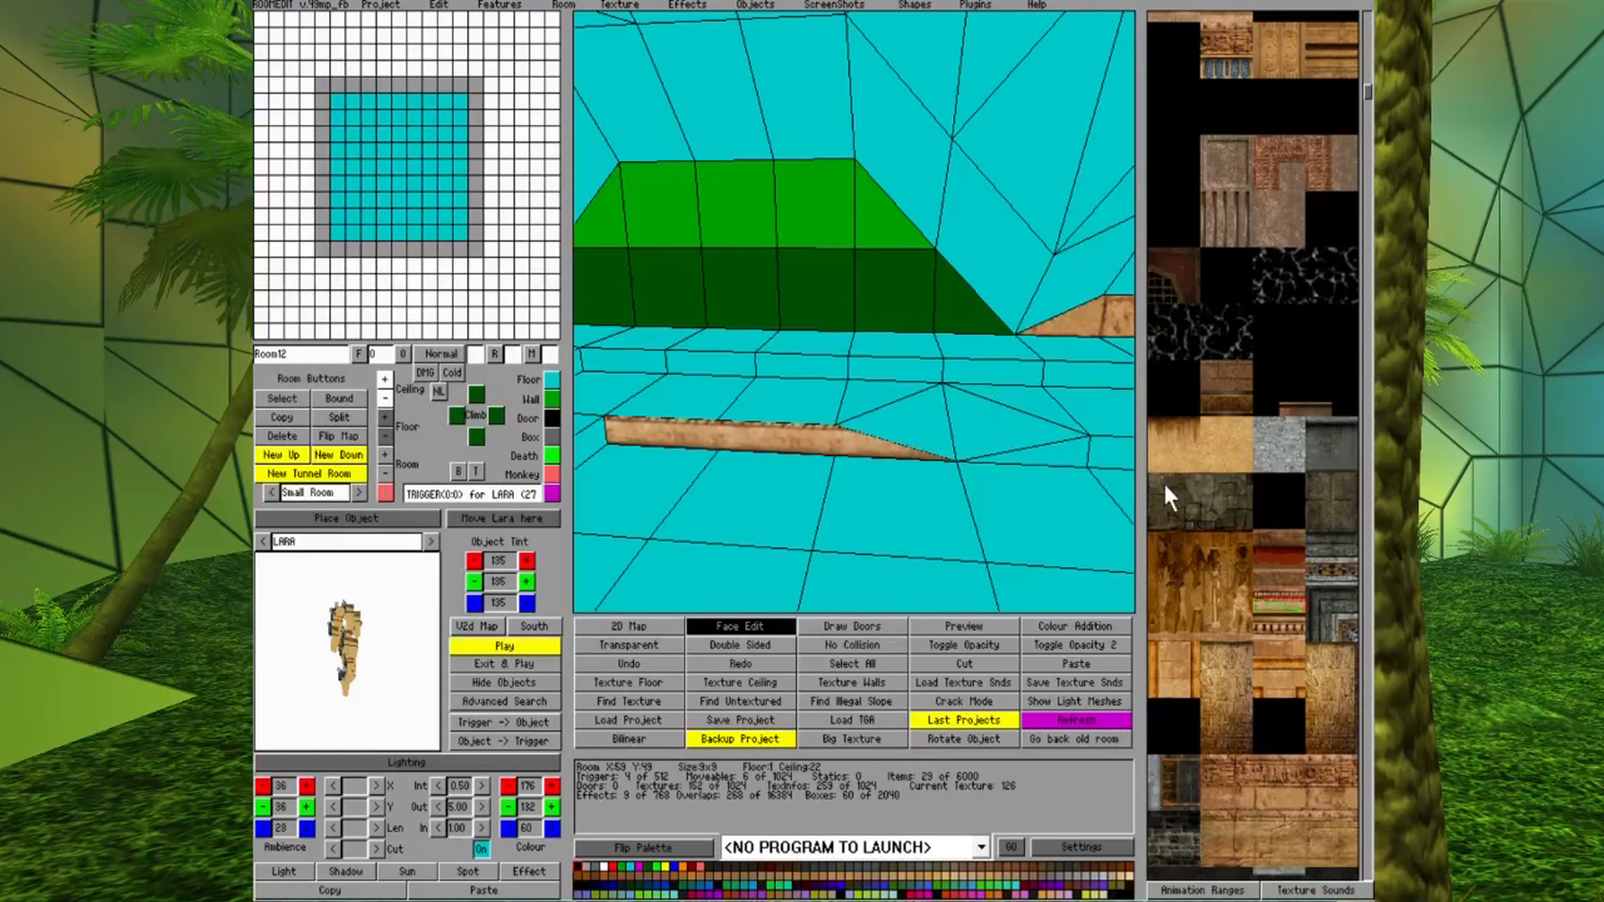
{"action": "key", "text": "Page_Down"}
{"action": "key", "text": "End"}
{"action": "left_click", "coordinate": [994, 429]}
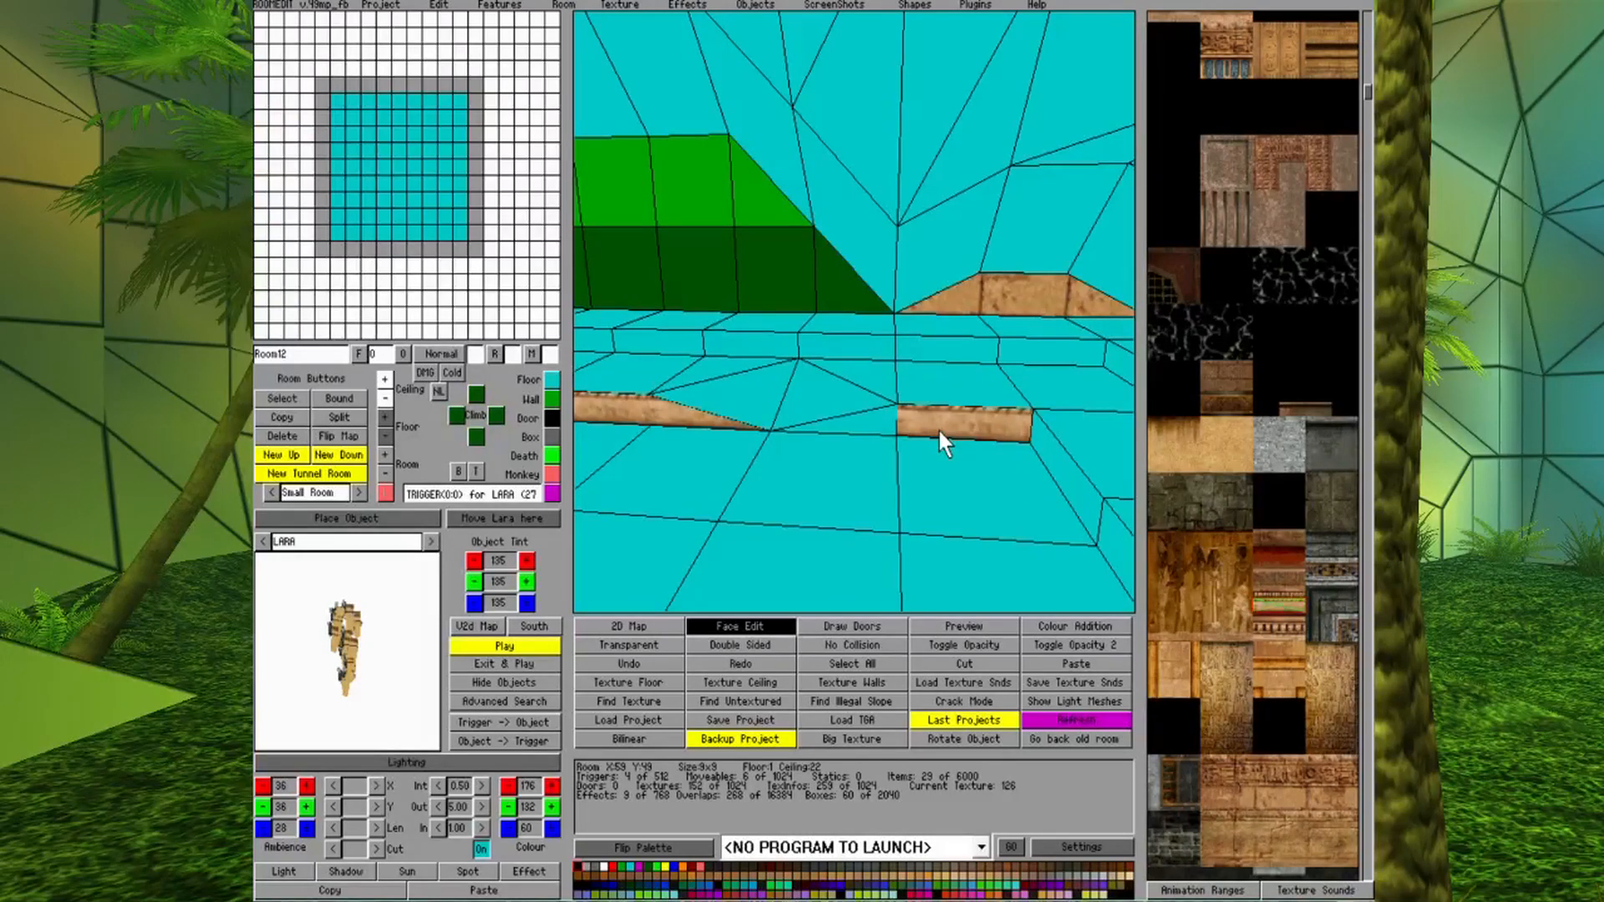
{"action": "left_click", "coordinate": [890, 429]}
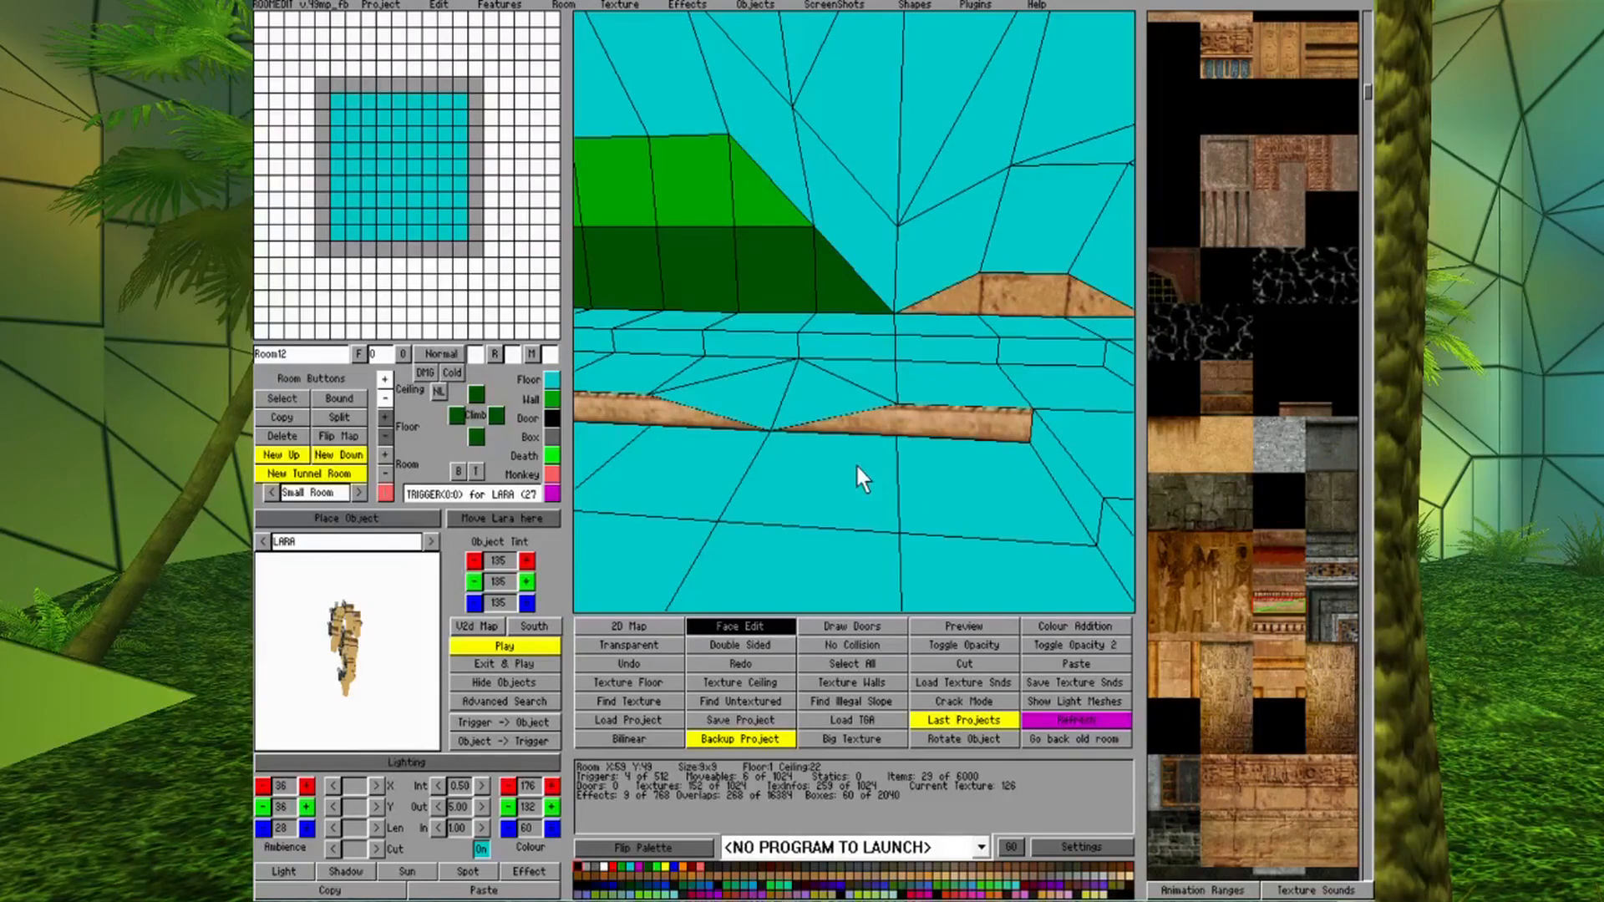
{"action": "left_click", "coordinate": [761, 462]}
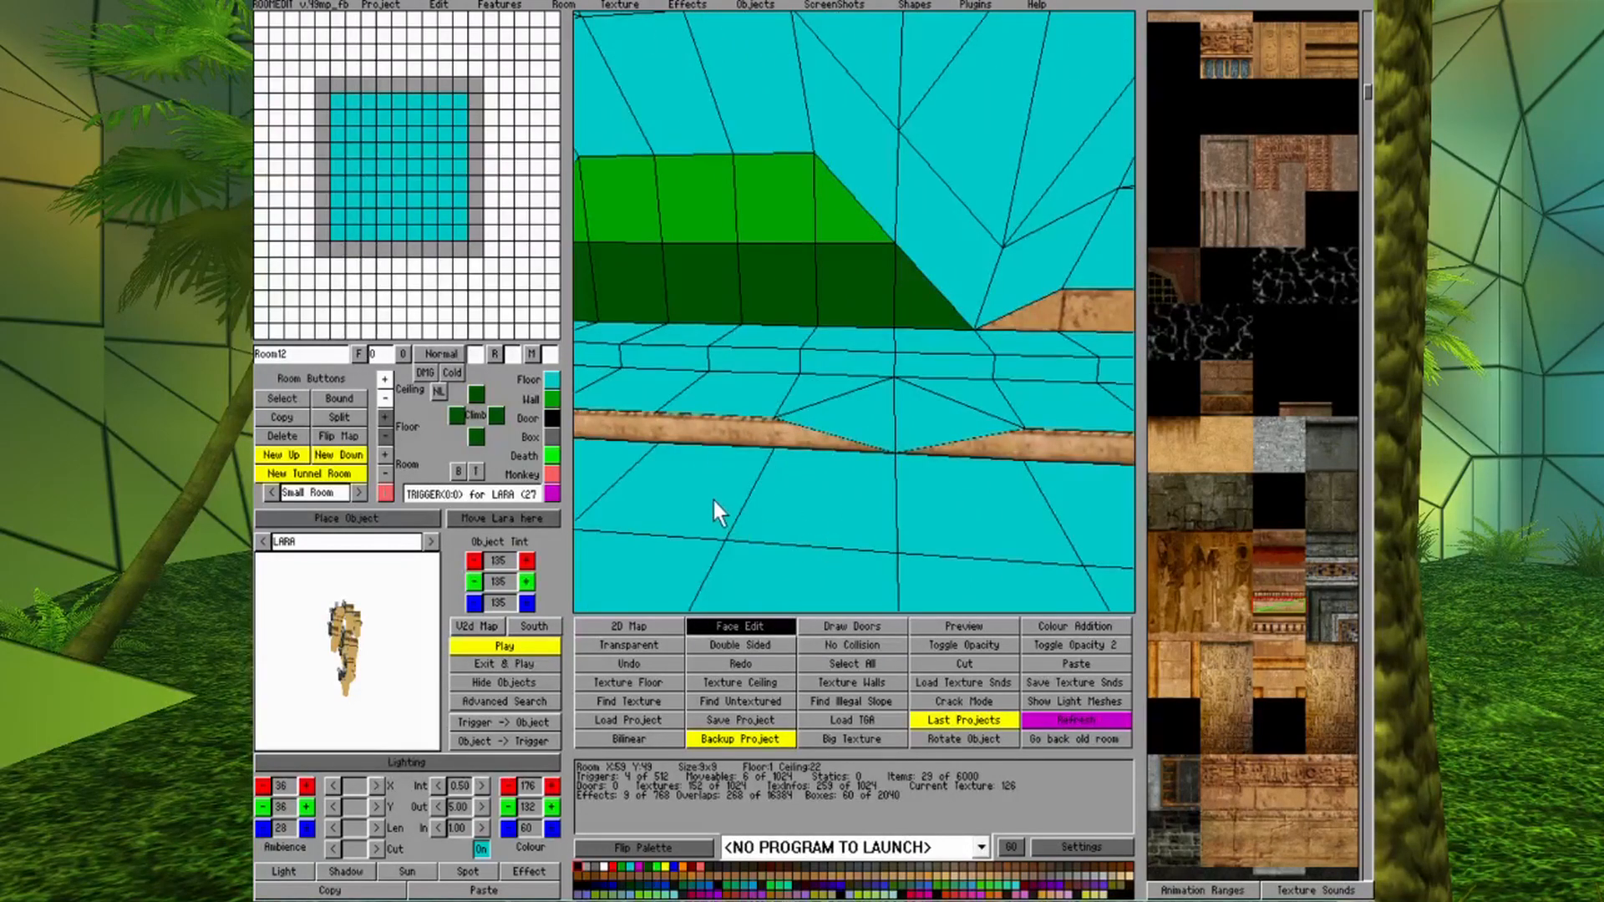
Apply sand texture 45 to the floor faces along the top of the low ledge.
{"action": "key", "text": "Left"}
{"action": "key", "text": "Left"}
{"action": "key", "text": "Up"}
{"action": "key", "text": "Up"}
{"action": "key", "text": "Right"}
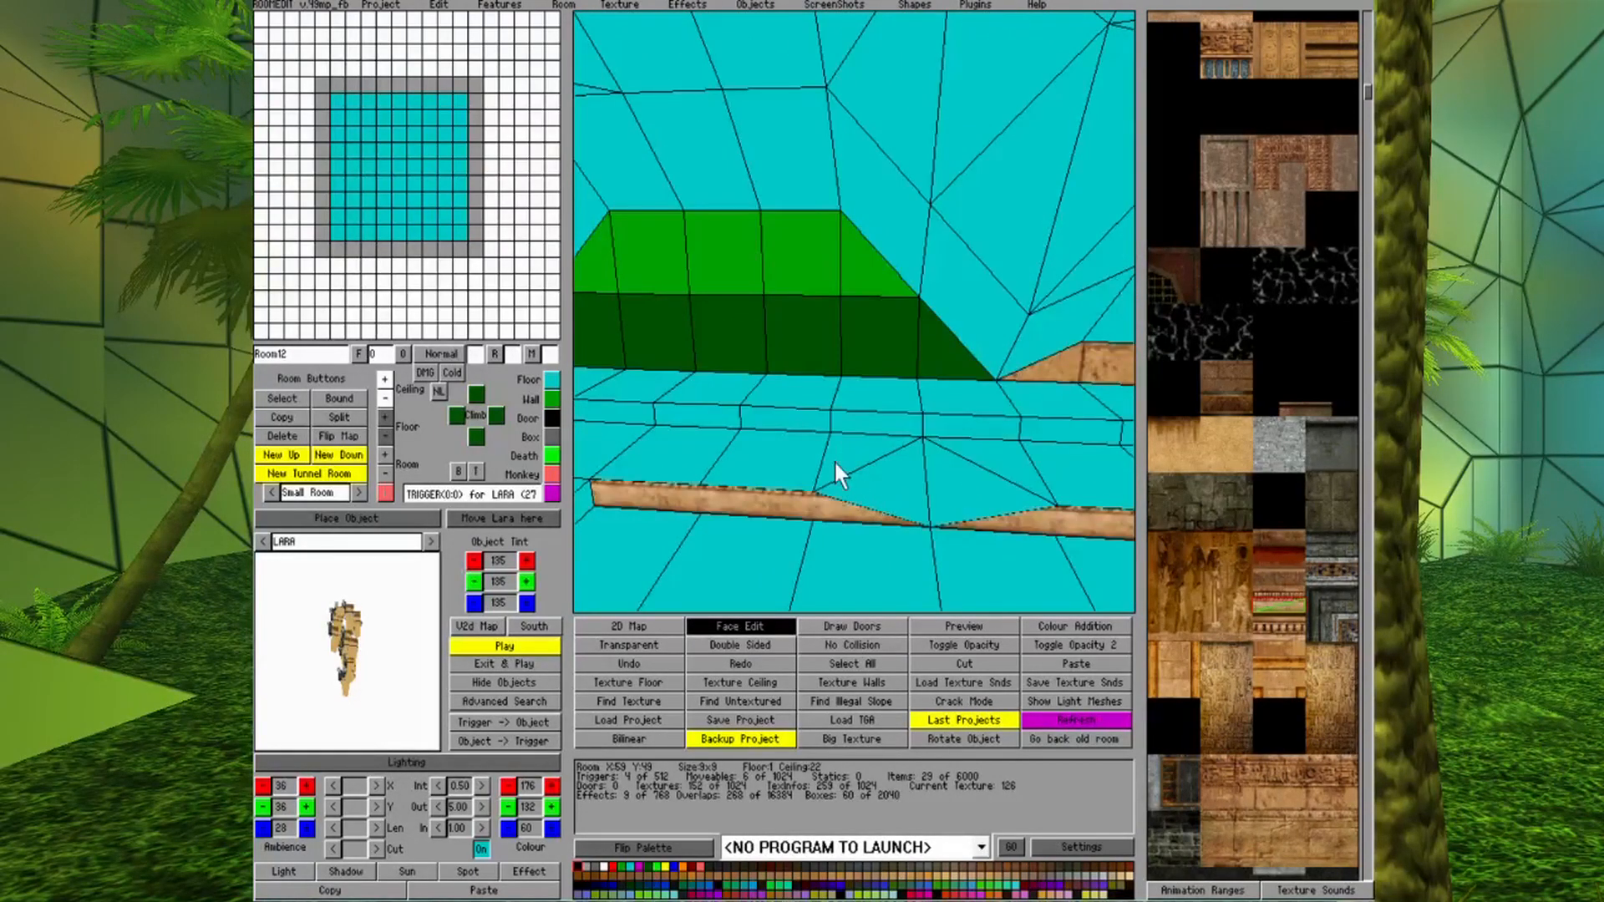
{"action": "scroll", "coordinate": [1009, 491], "scroll_direction": "up", "scroll_amount": 3}
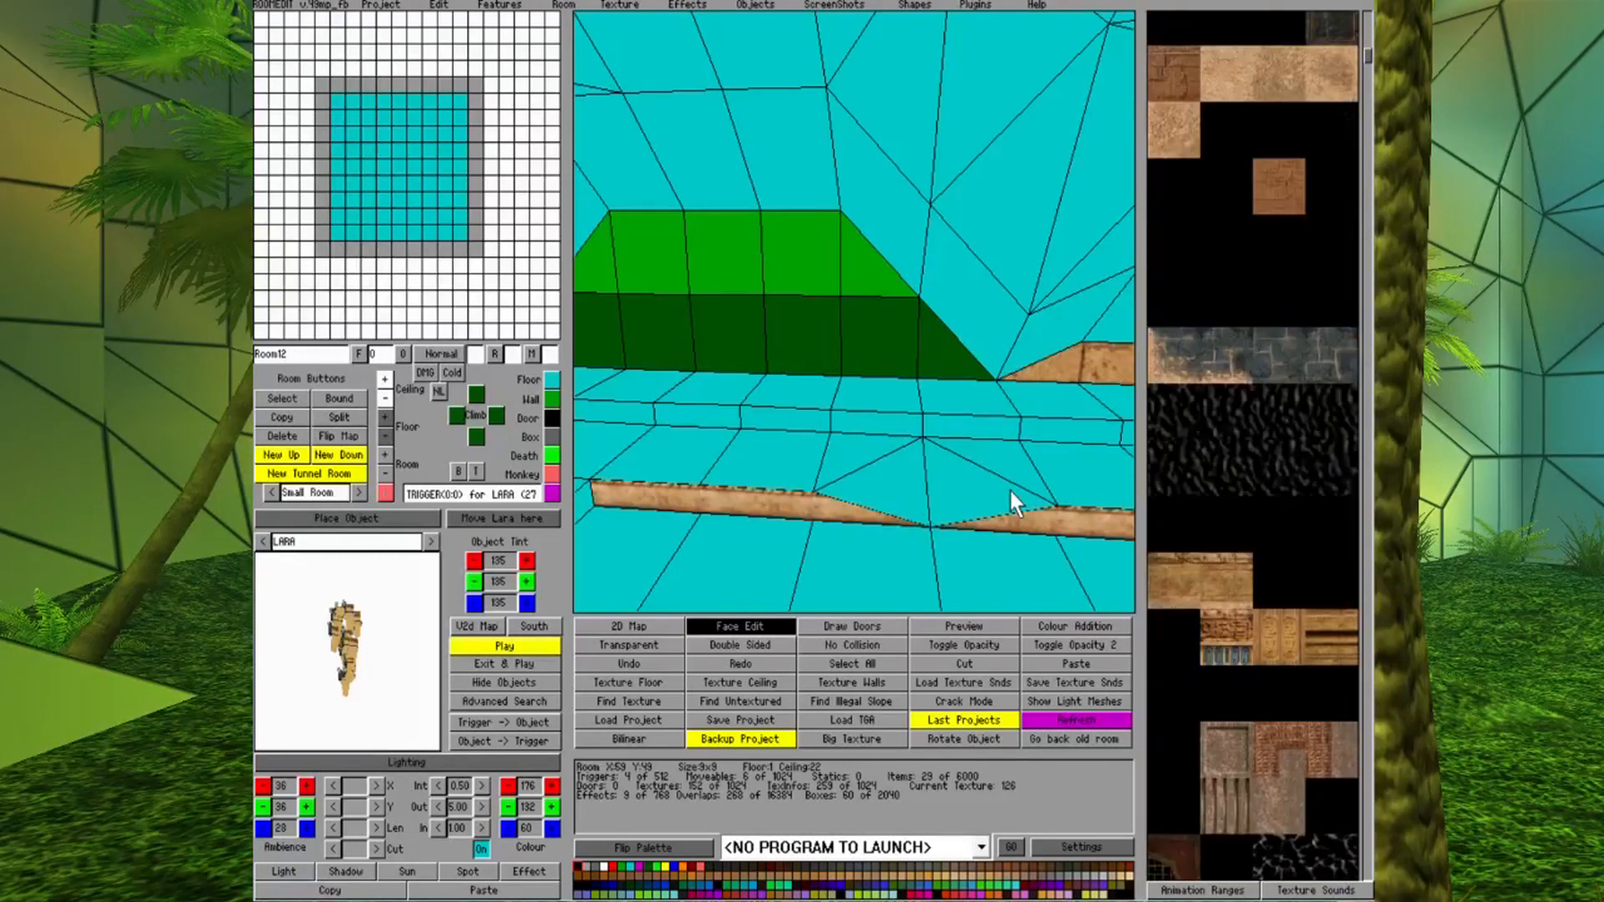
{"action": "left_click", "coordinate": [1220, 355]}
{"action": "left_click_drag", "start_coordinate": [748, 456], "coordinate": [1054, 473]}
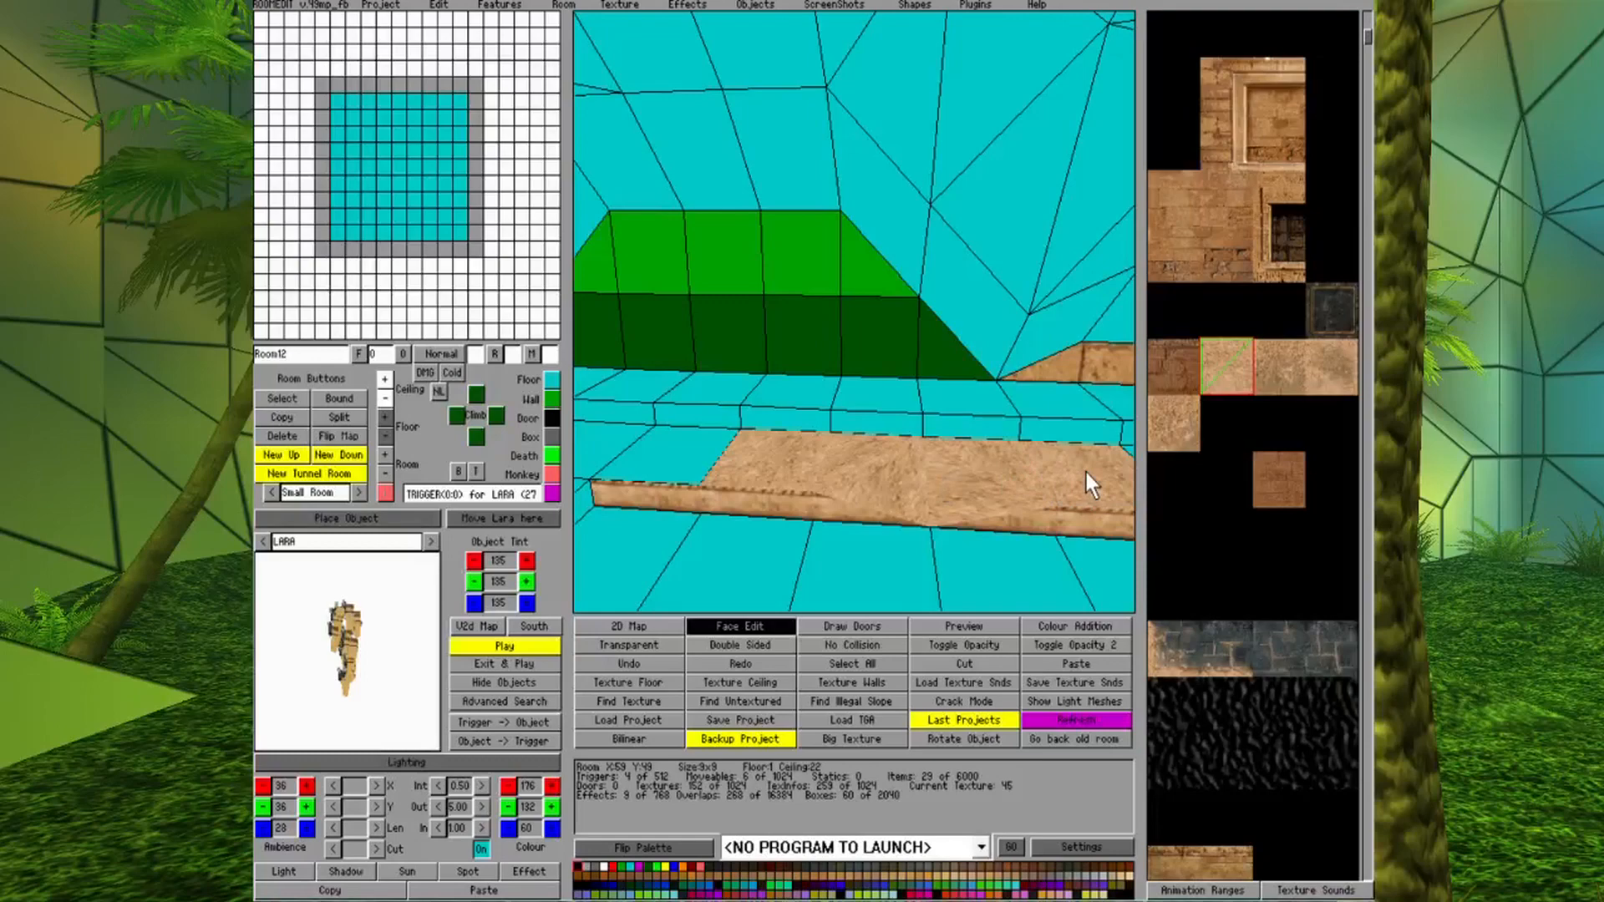
{"action": "left_click_drag", "start_coordinate": [754, 473], "coordinate": [674, 466]}
Examine the direction of the sand texture on the ledge's sloping and triangular top faces.
{"action": "key", "text": "Left"}
{"action": "key", "text": "Left"}
{"action": "key", "text": "Left"}
{"action": "key", "text": "Left"}
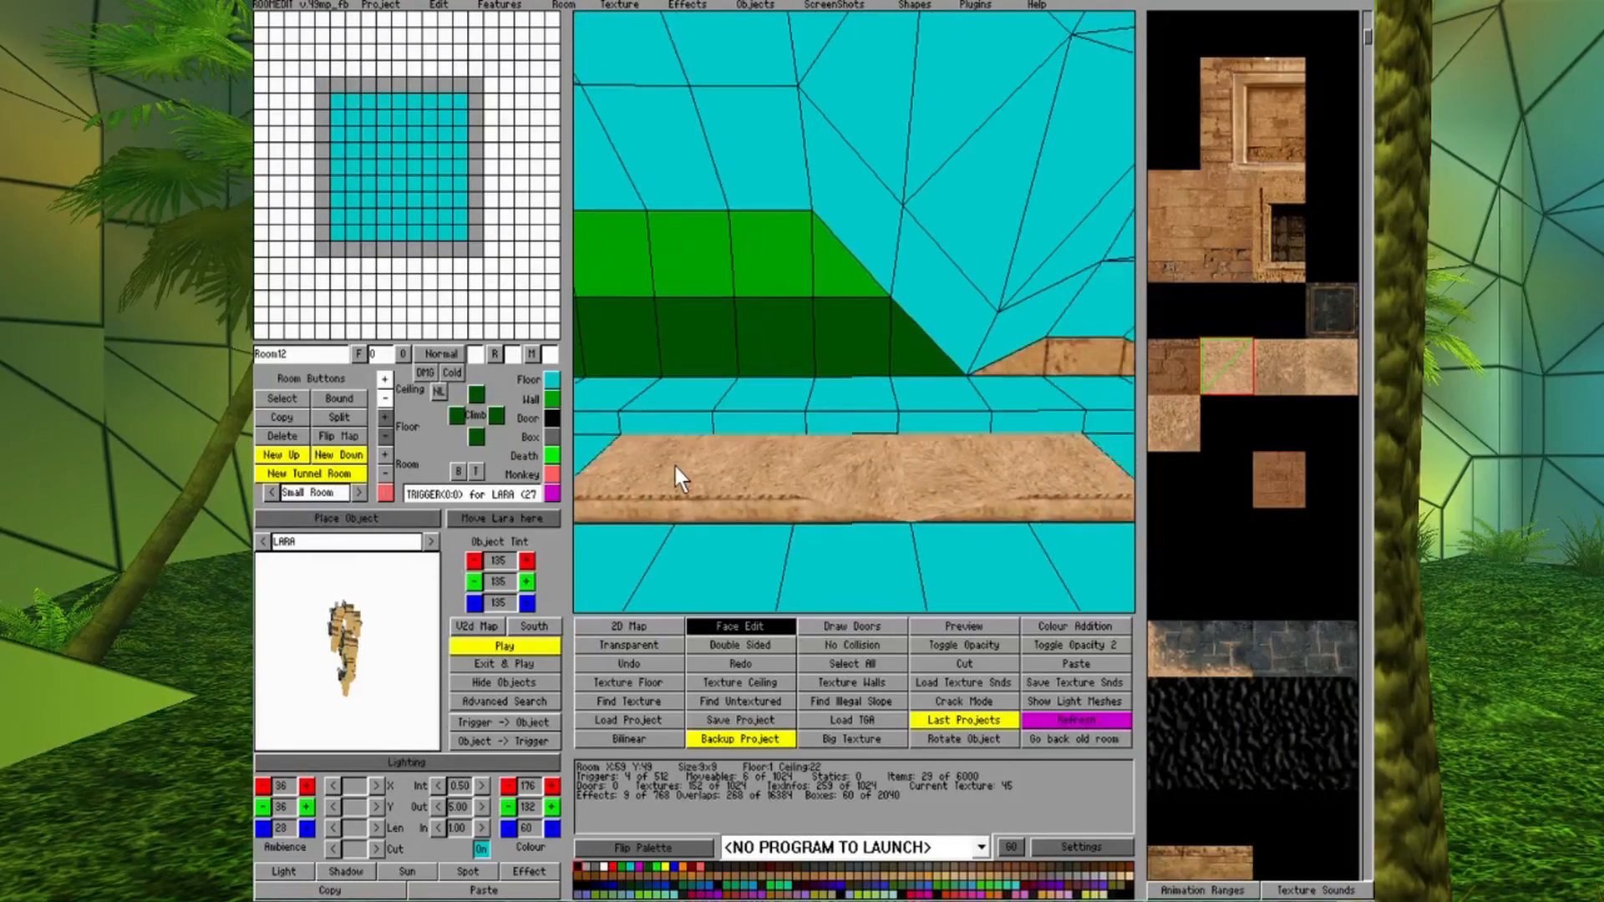
{"action": "key", "text": "Up"}
{"action": "key", "text": "Up"}
{"action": "key", "text": "Up"}
{"action": "key", "text": "Down"}
{"action": "key", "text": "Left"}
{"action": "key", "text": "Left"}
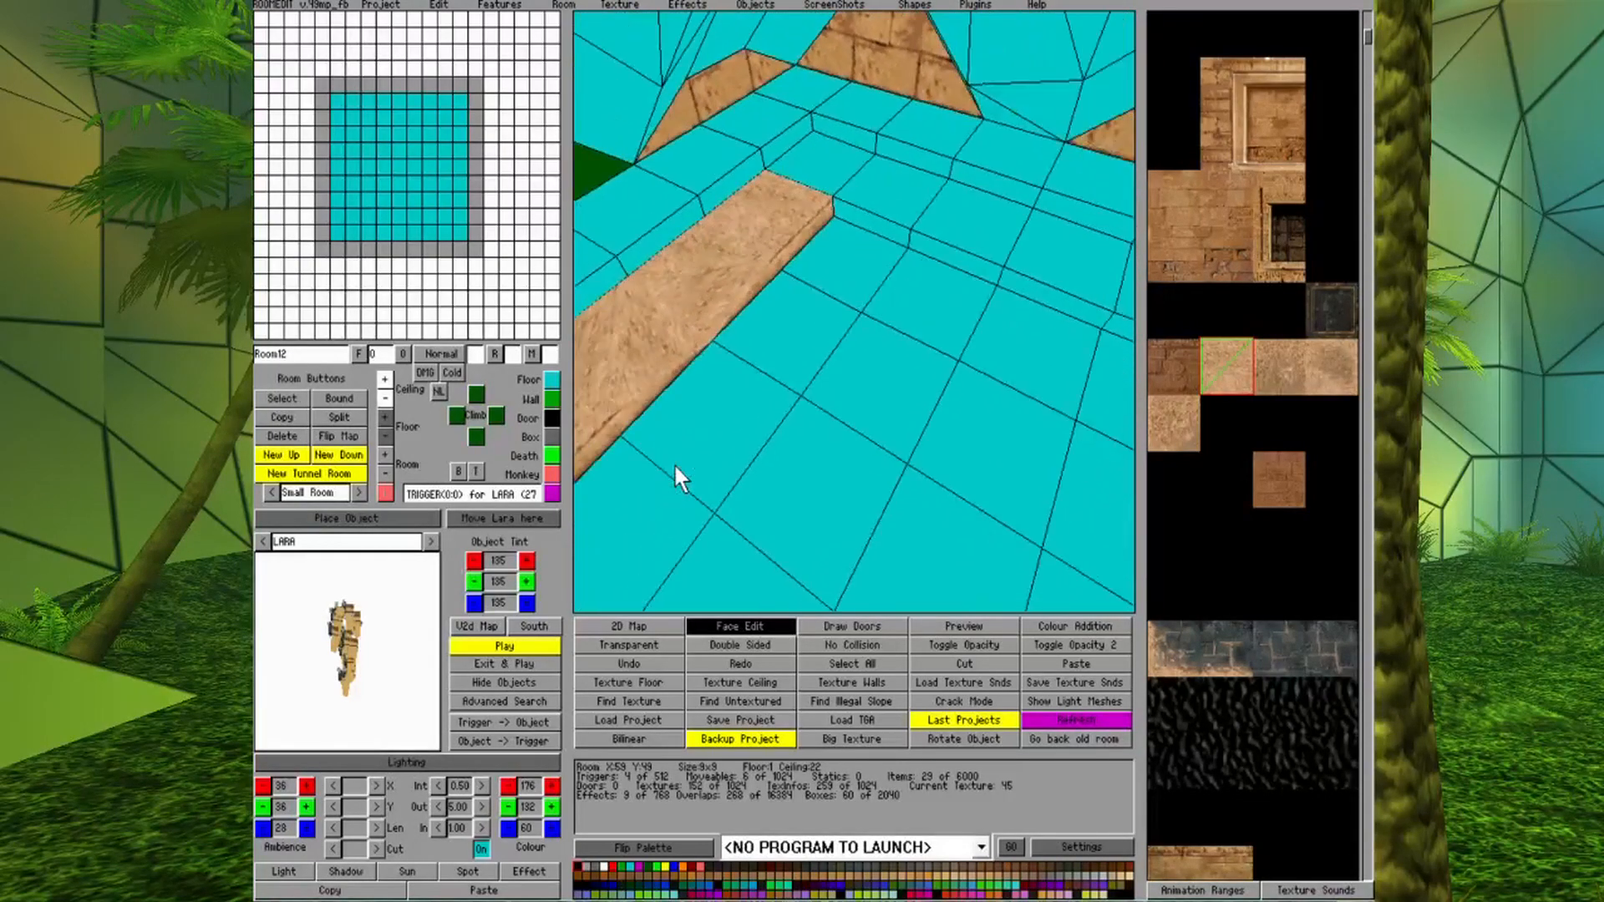
{"action": "key", "text": "Left"}
{"action": "key", "text": "Left"}
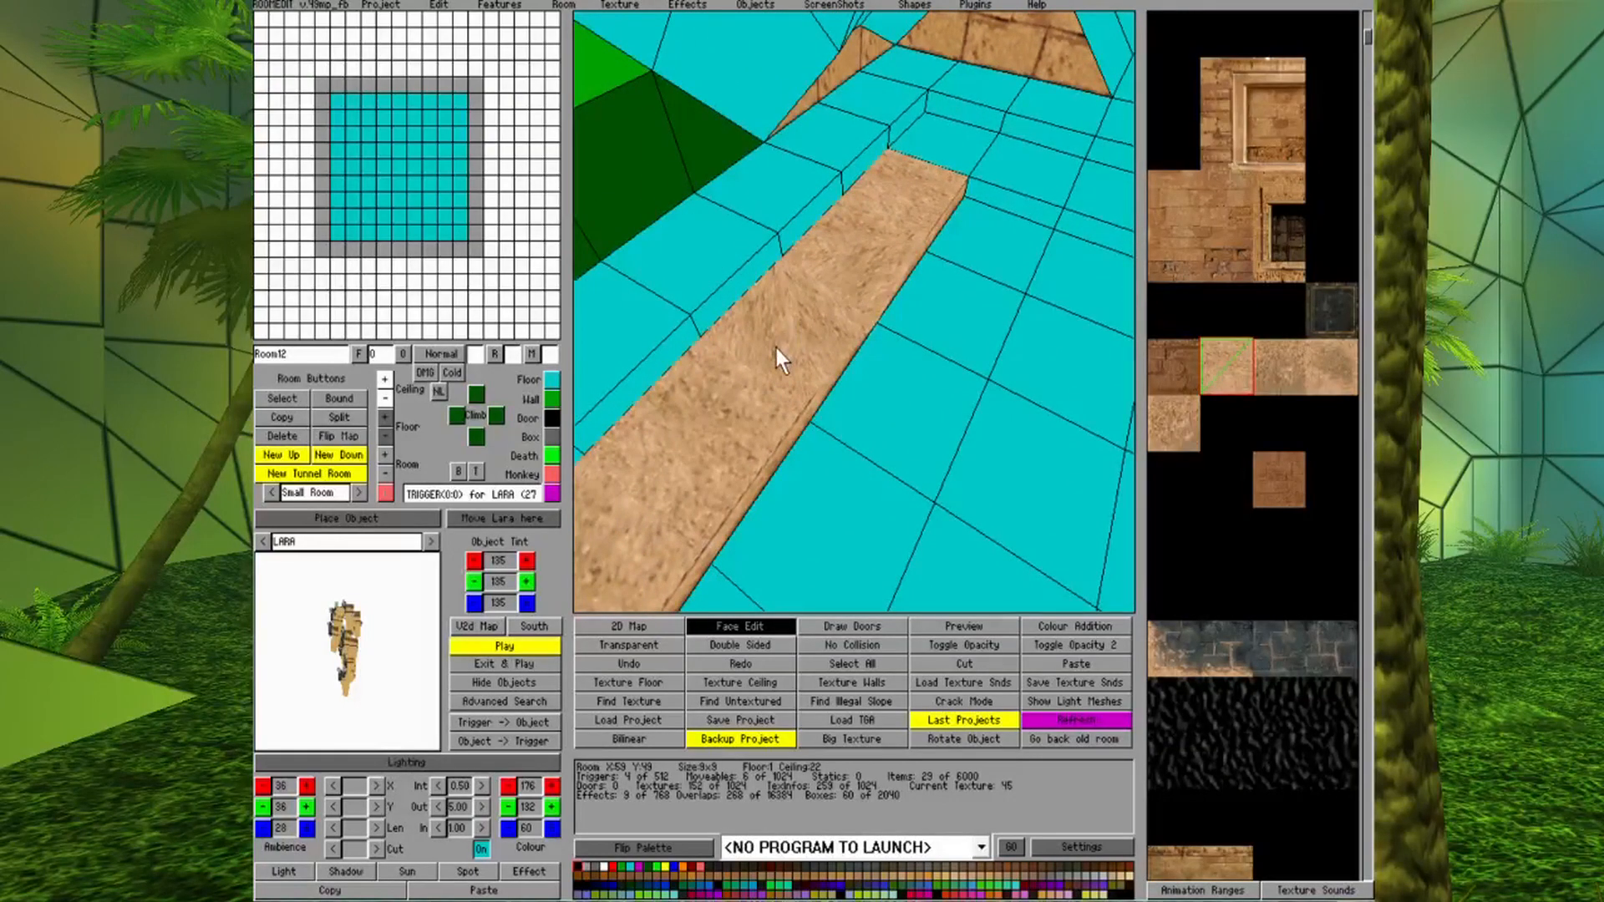
Reorient sand texture 45 on the triangular faces at the ledge's dip so its grain matches the neighbouring faces.
{"action": "key", "text": "Right"}
{"action": "key", "text": "Right"}
{"action": "key", "text": "Right"}
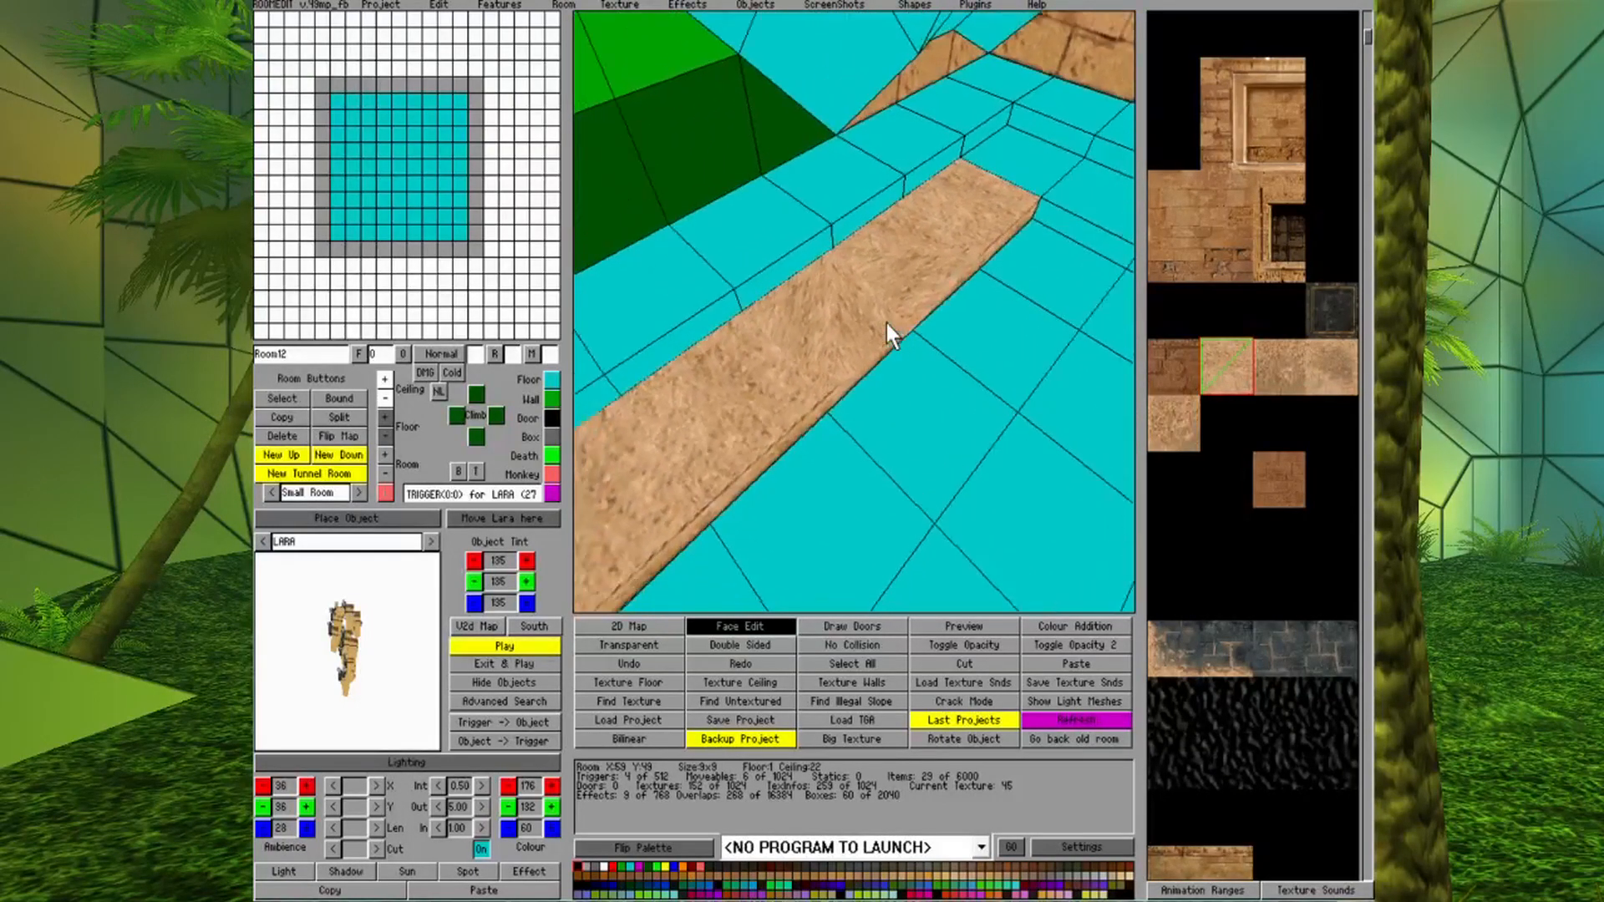
{"action": "key", "text": "Right"}
{"action": "key", "text": "Right"}
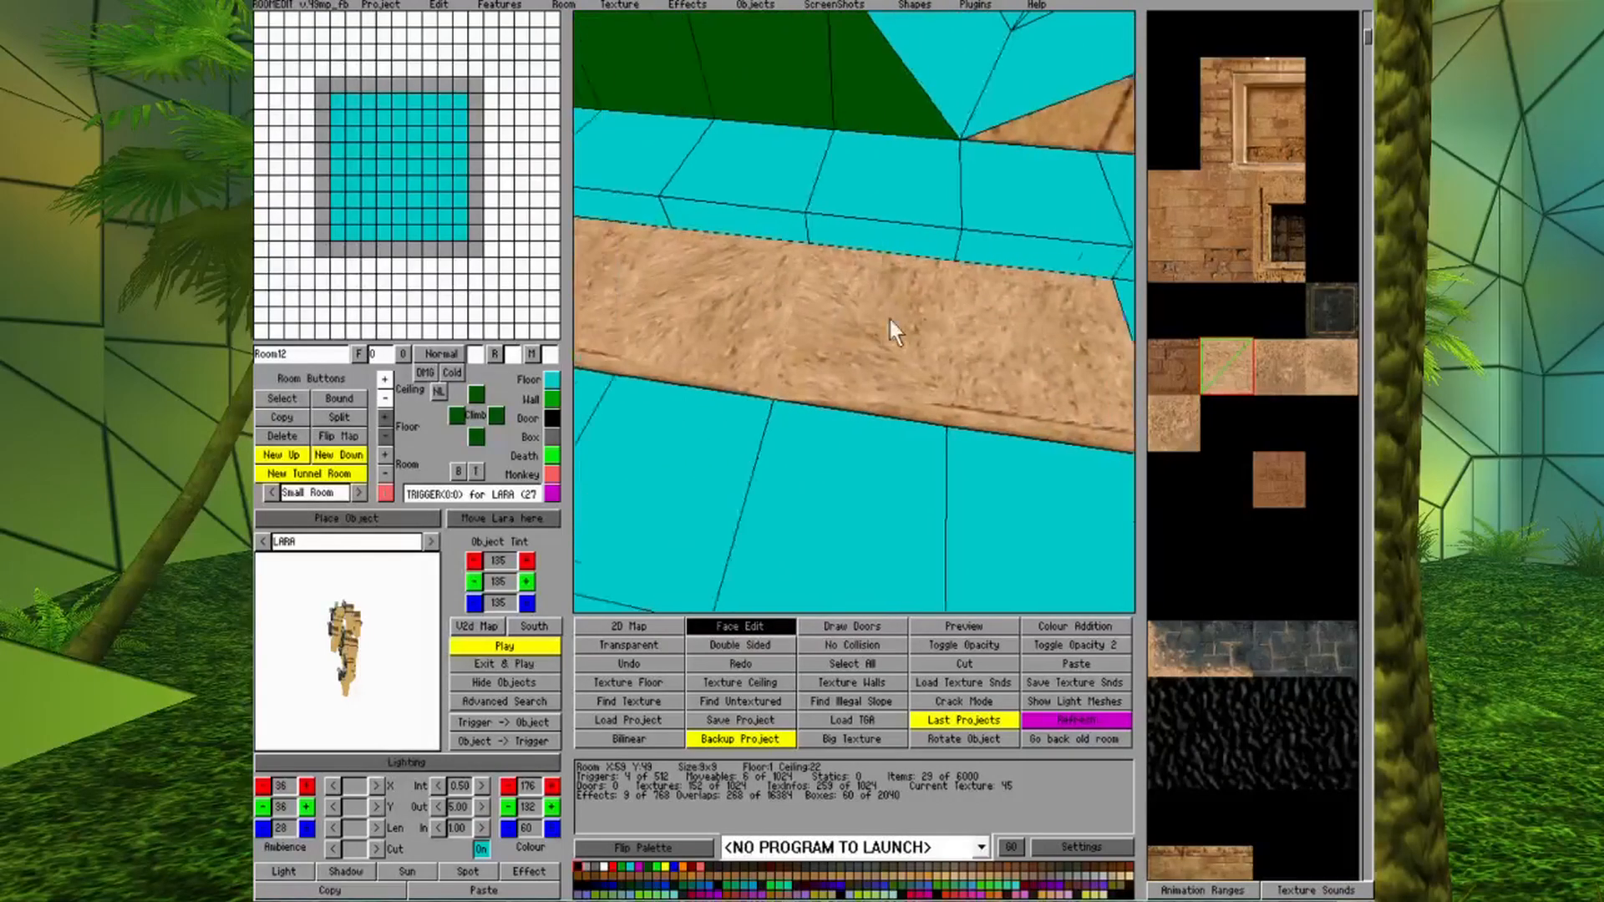
{"action": "key", "text": "Left"}
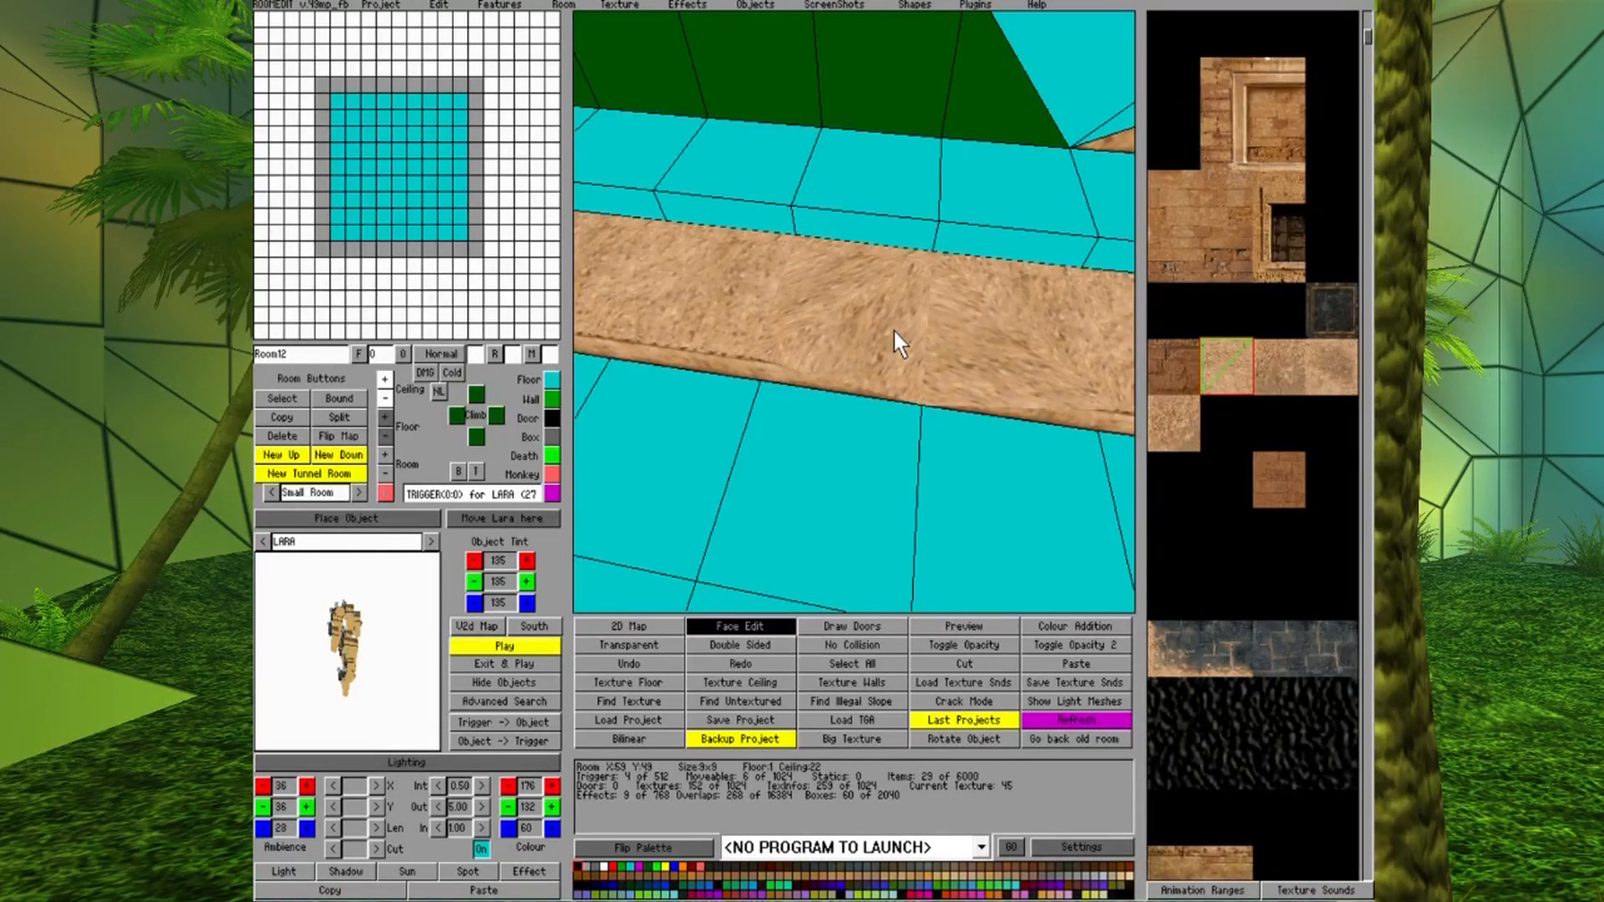
{"action": "right_click", "coordinate": [894, 333]}
{"action": "right_click", "coordinate": [955, 348]}
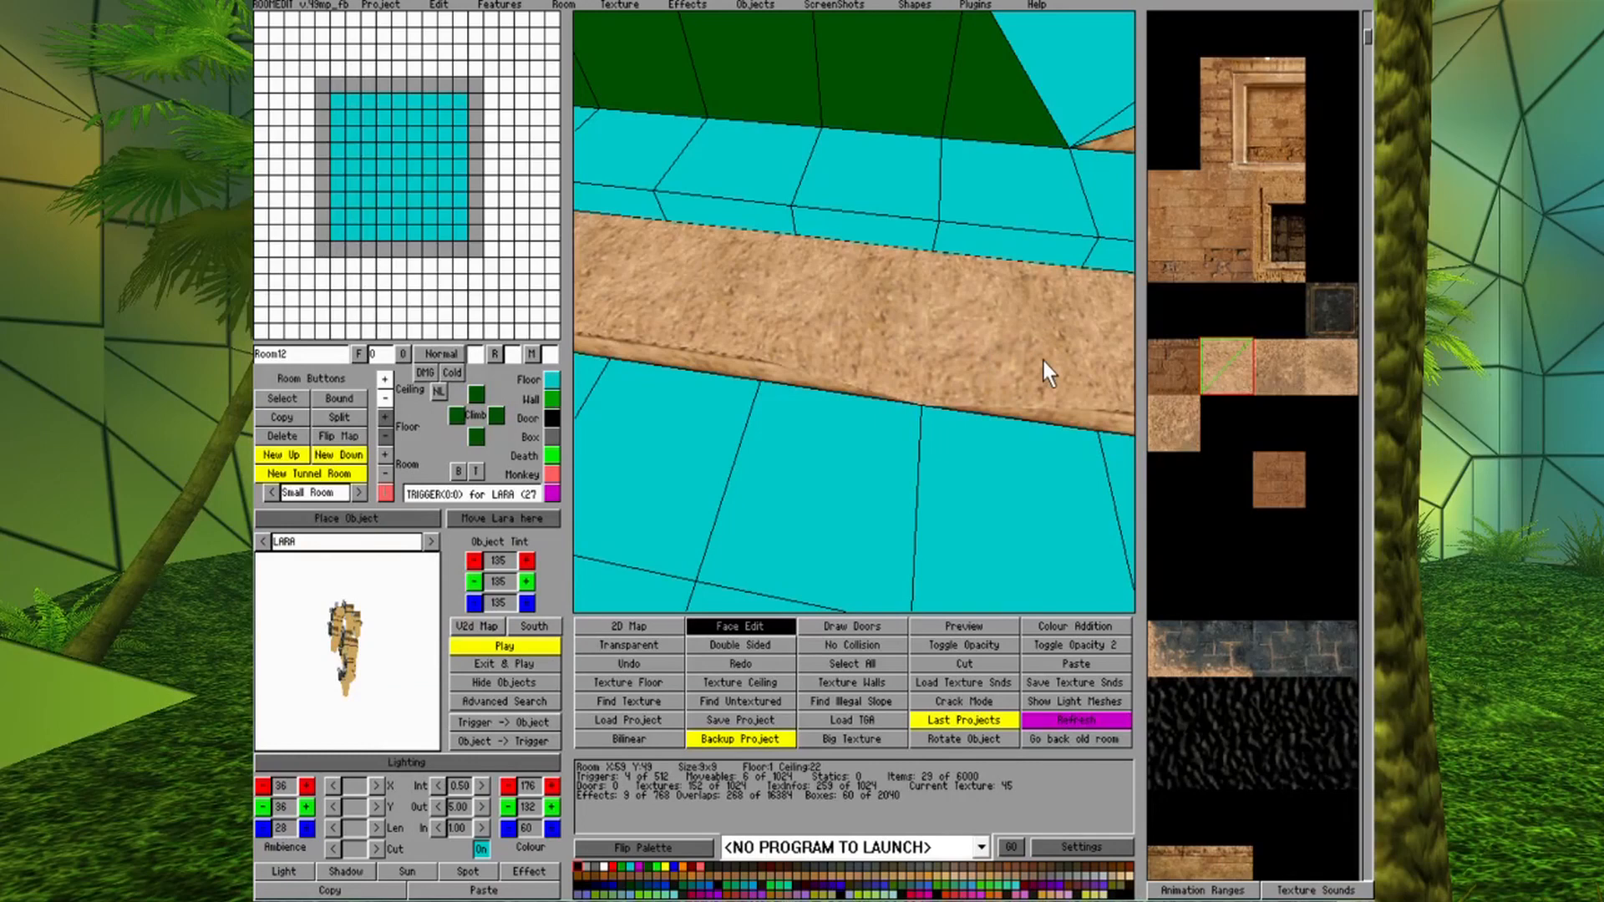
Apply sand-to-dark-stone transition texture 64 to the triangular halves of the two sloping squares at the ledge's dip, orienting it to meet at the centre.
{"action": "left_click", "coordinate": [1163, 660]}
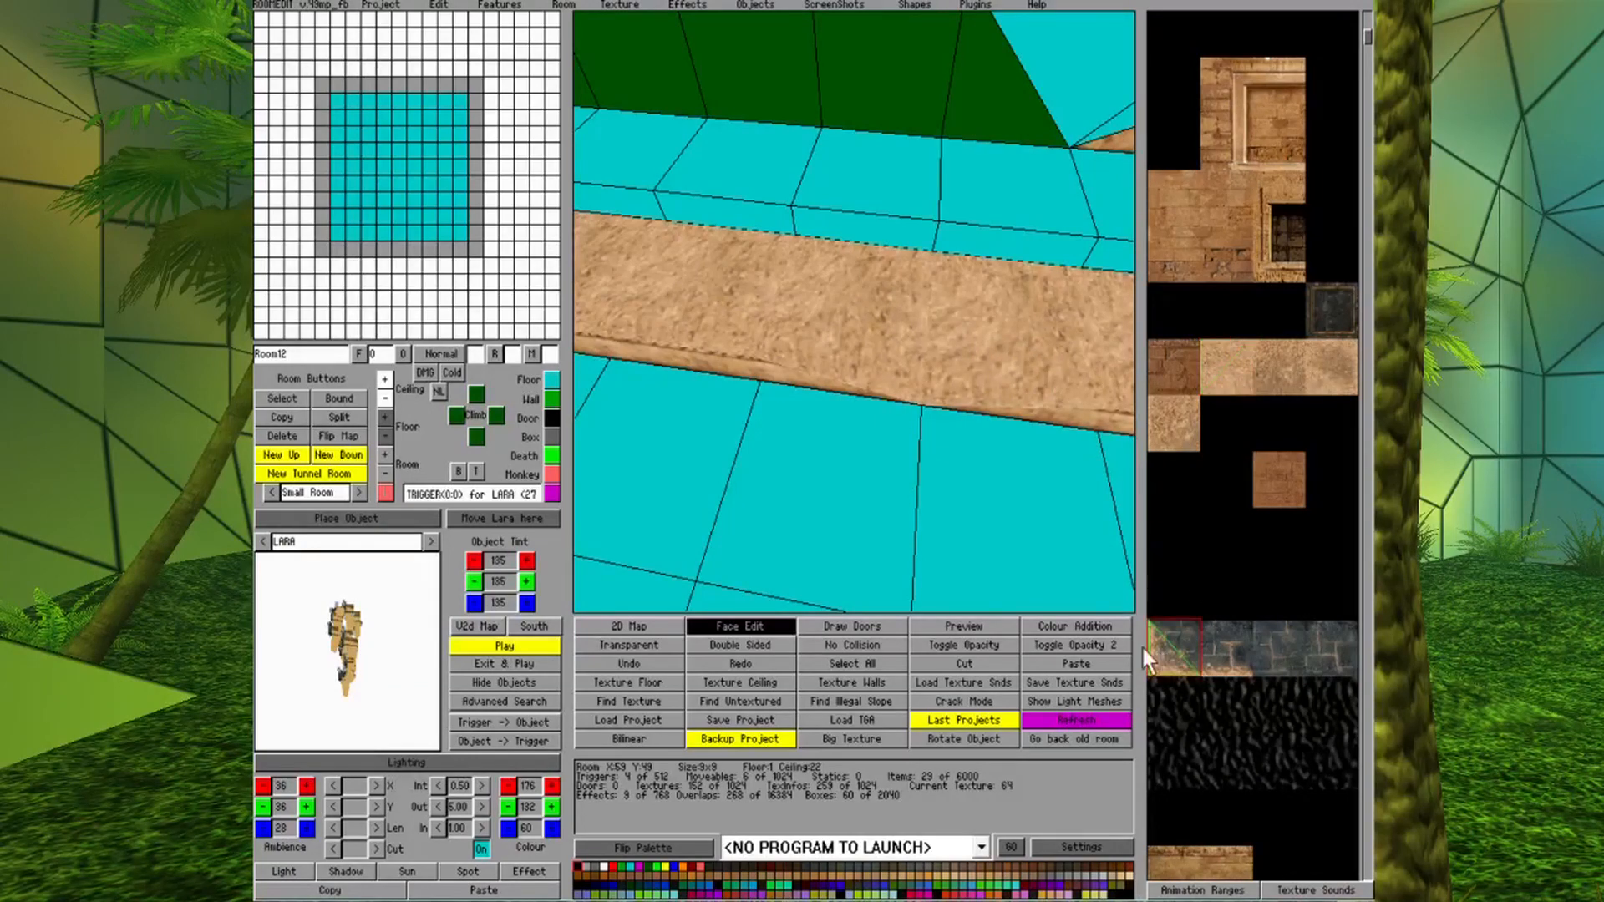
{"action": "left_click", "coordinate": [894, 349]}
{"action": "left_click", "coordinate": [841, 309]}
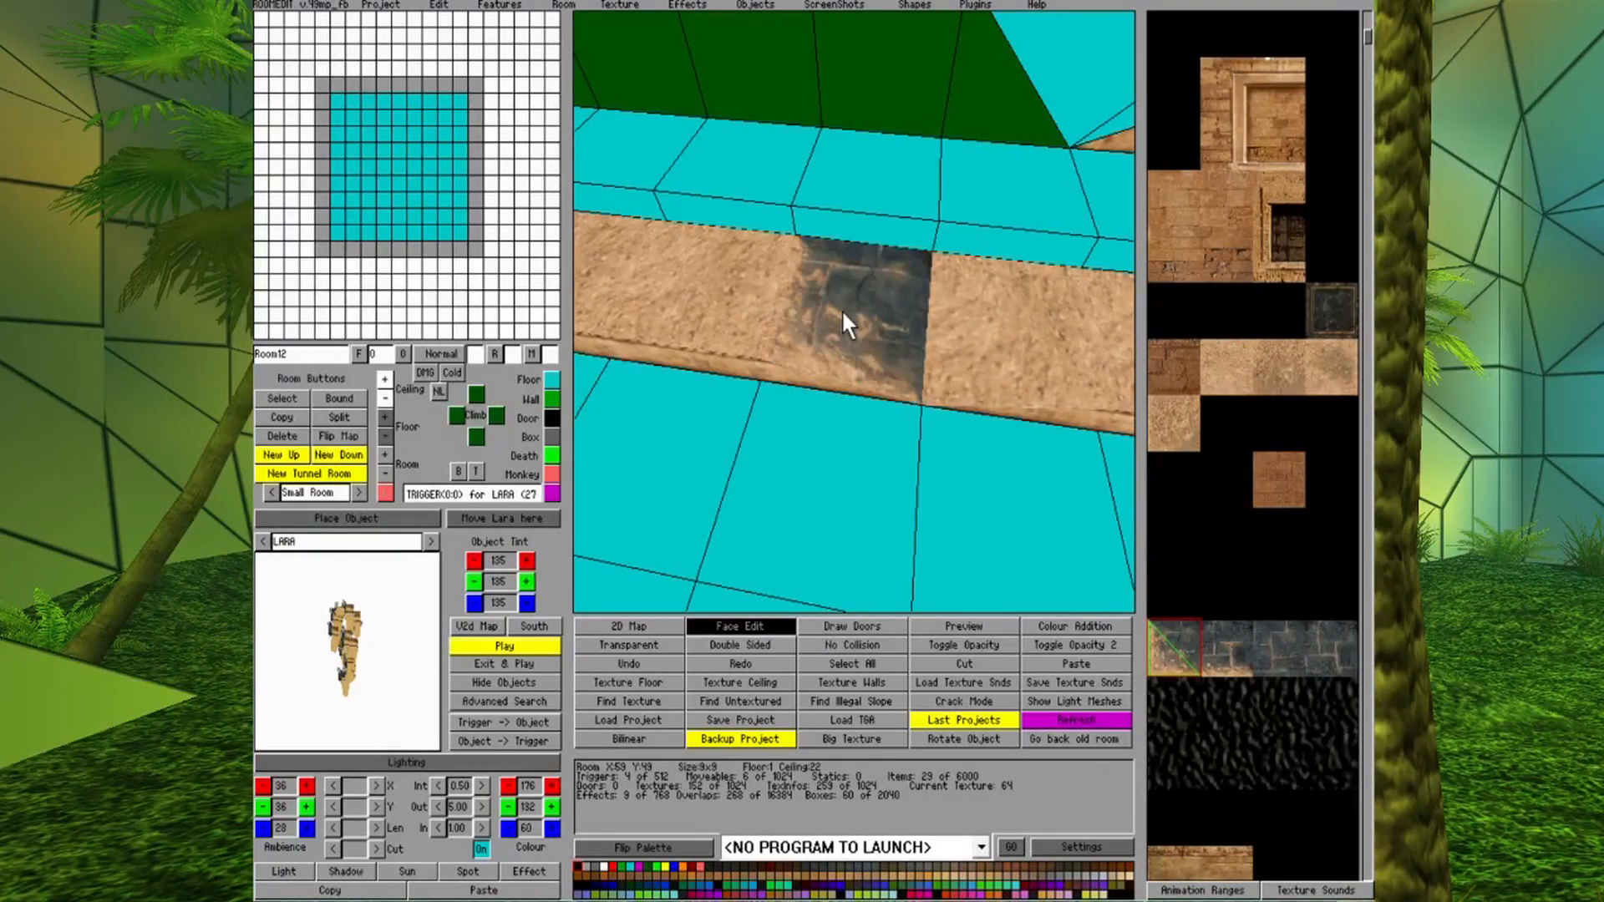
{"action": "left_click", "coordinate": [840, 309]}
{"action": "left_click", "coordinate": [984, 311]}
{"action": "left_click", "coordinate": [994, 308]}
{"action": "key", "text": "Left"}
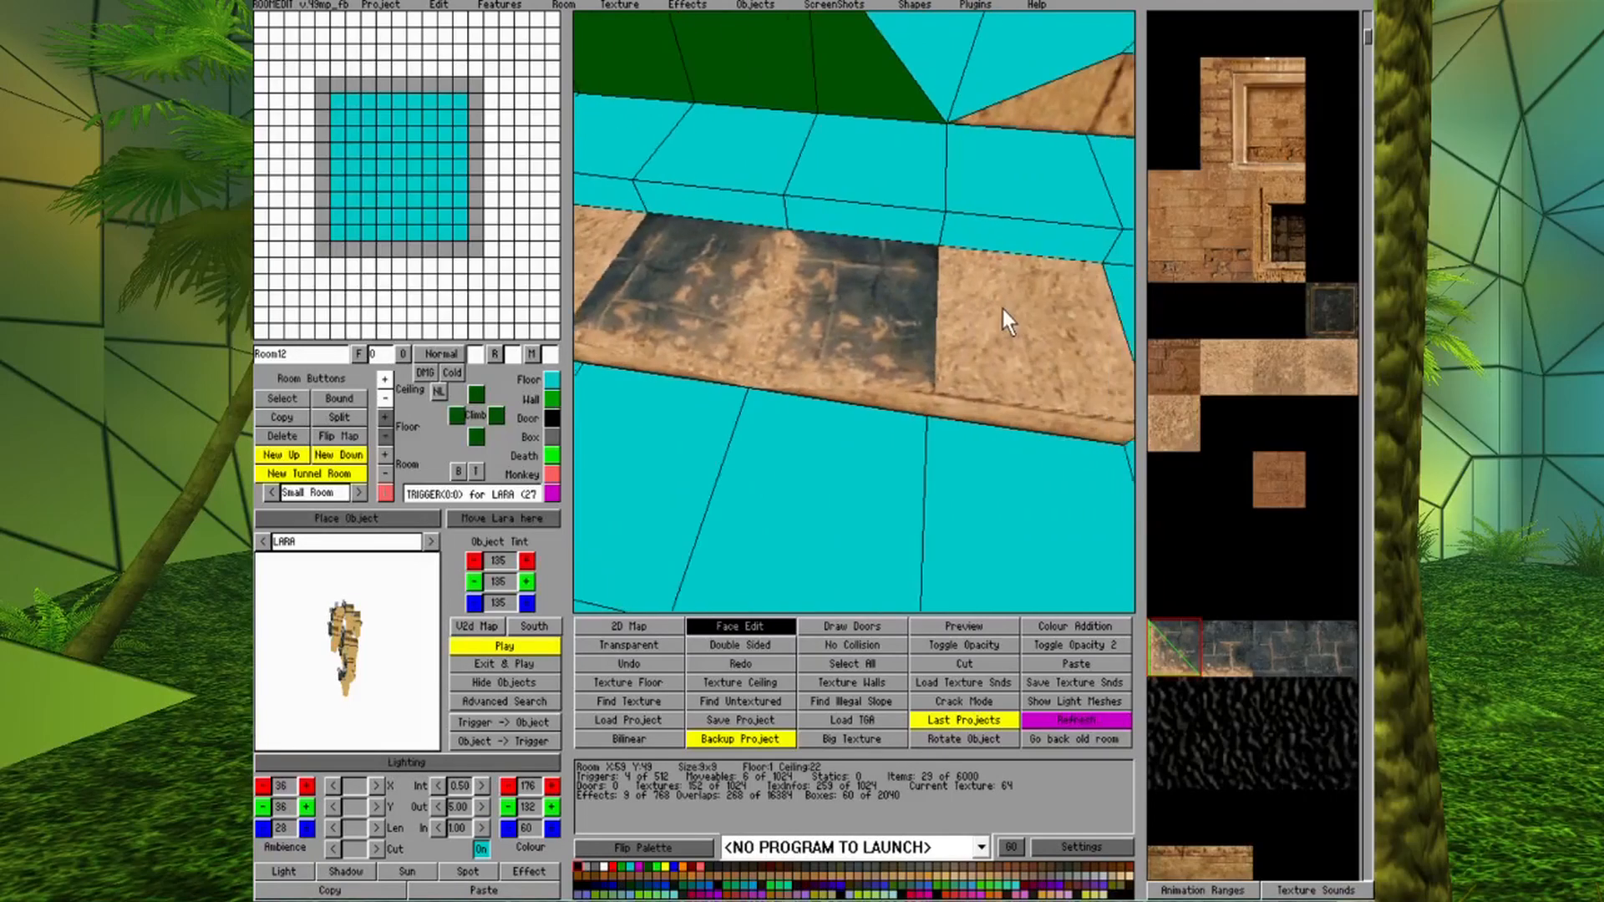
{"action": "key", "text": "Right"}
{"action": "key", "text": "Up"}
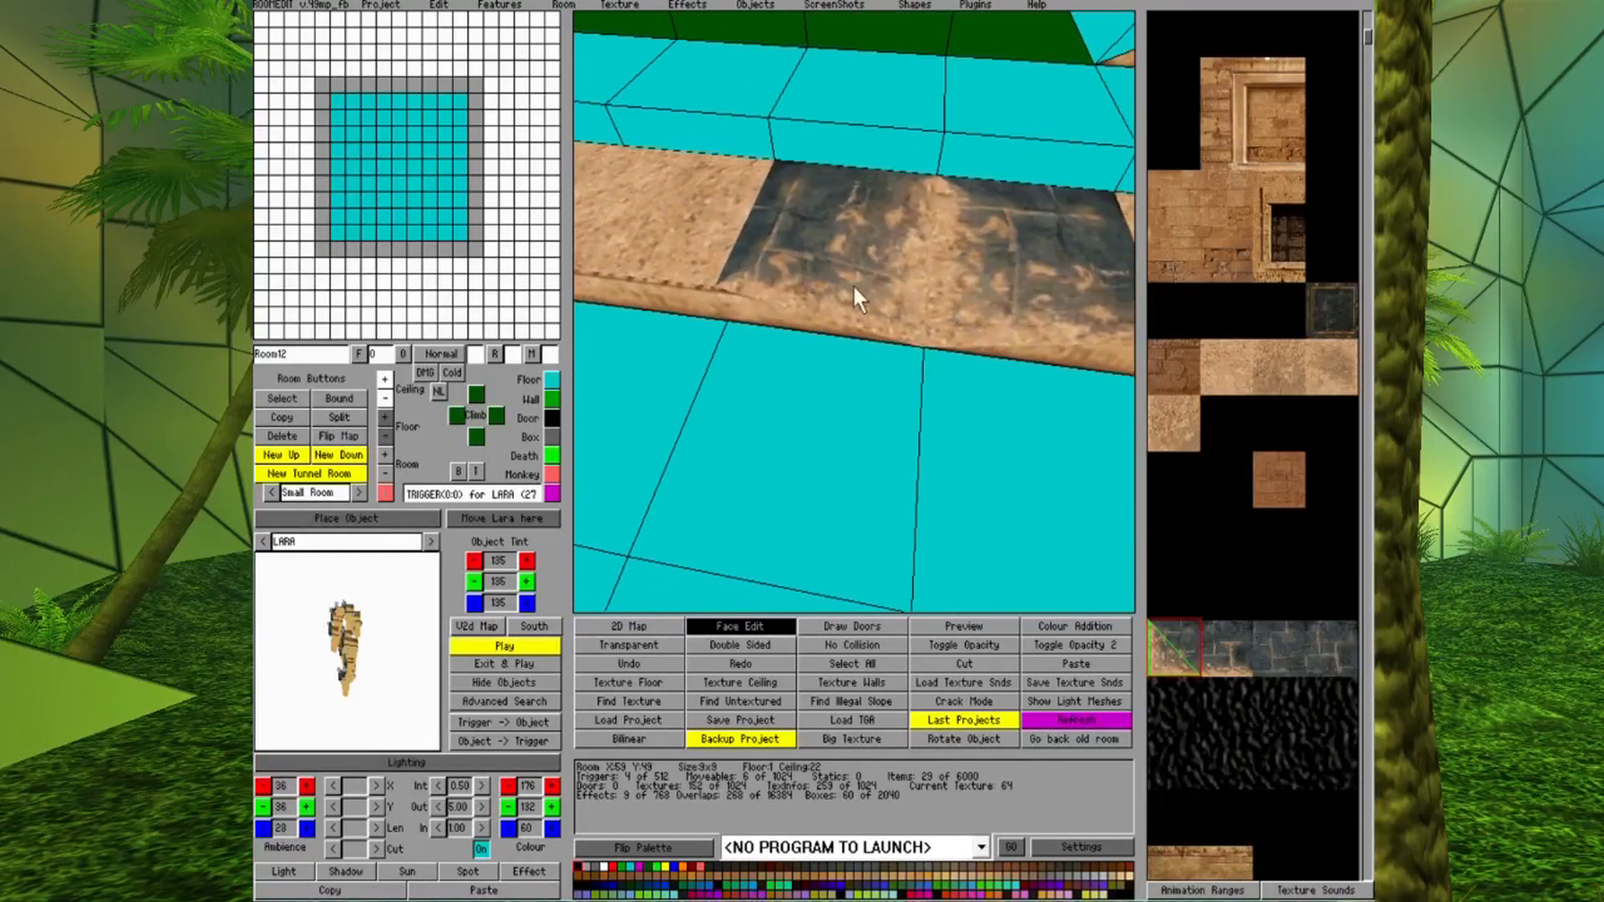
{"action": "key", "text": "Down"}
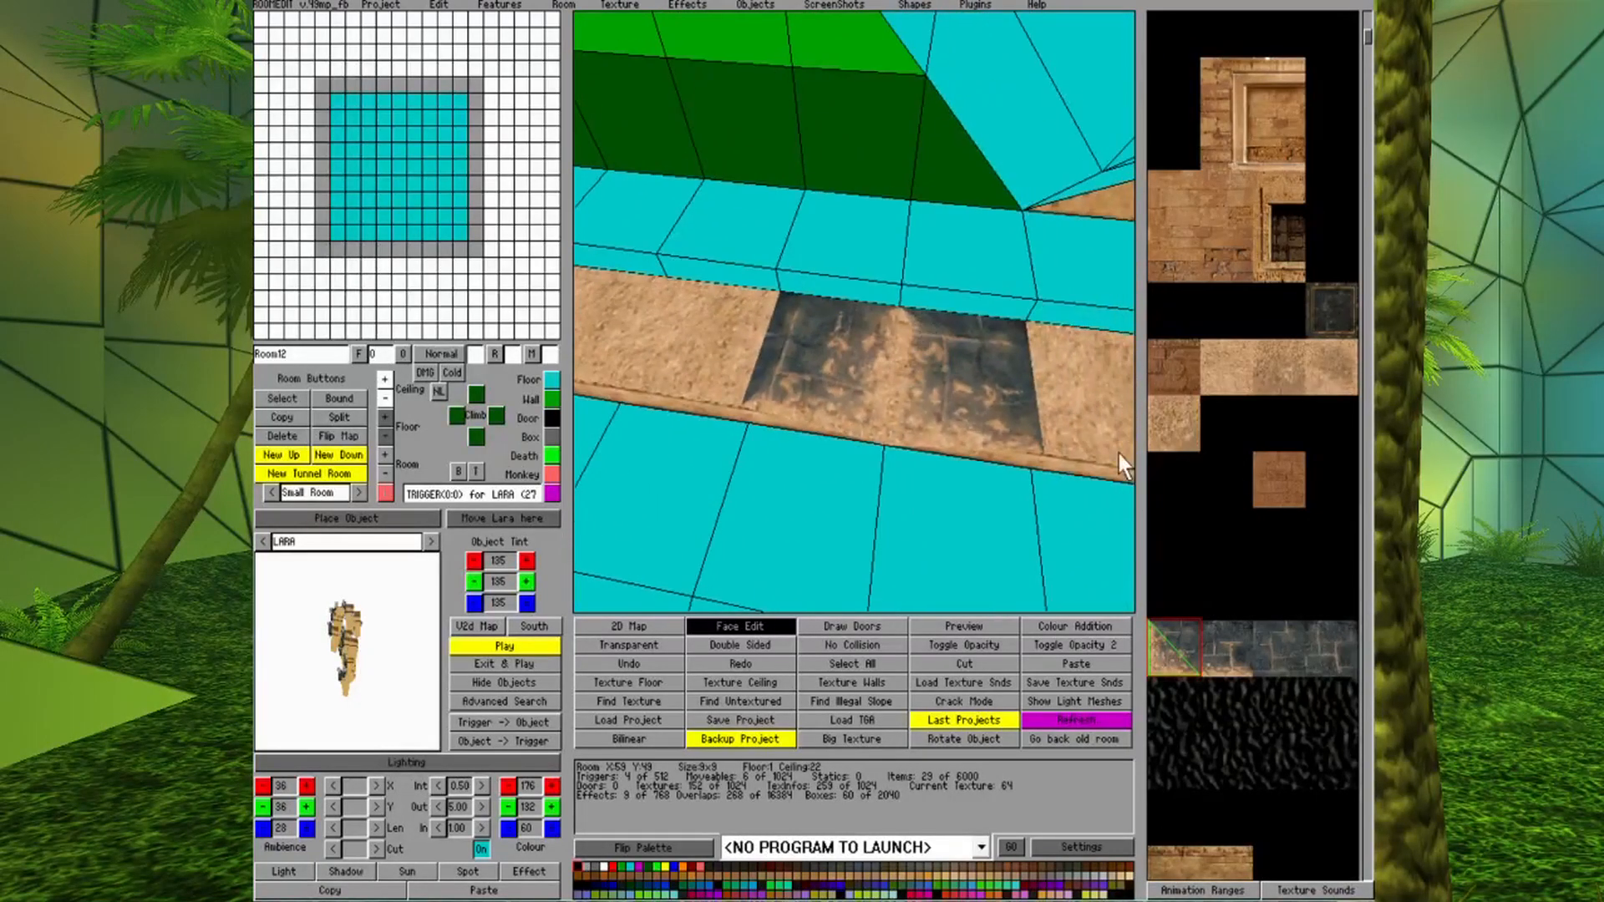
Apply dark stone texture 66 to the ledge's top faces beside the transition squares and to the floor row in front.
{"action": "left_click", "coordinate": [1281, 645]}
{"action": "left_click", "coordinate": [691, 333]}
{"action": "left_click", "coordinate": [1125, 372]}
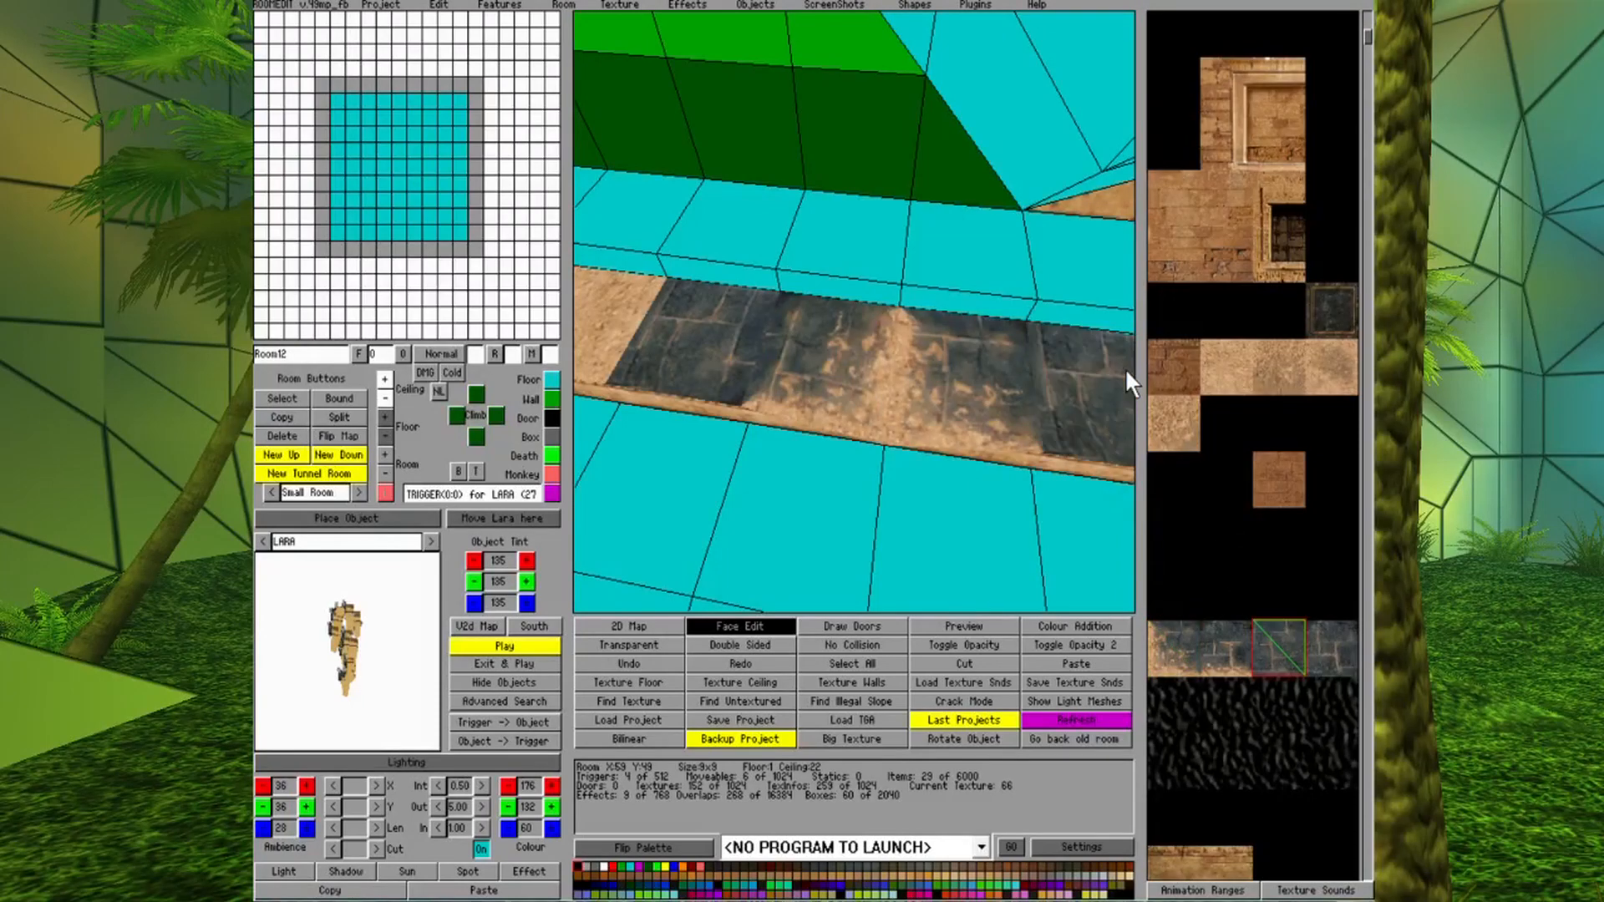
{"action": "left_click", "coordinate": [746, 511]}
{"action": "left_click", "coordinate": [1074, 552]}
{"action": "left_click", "coordinate": [635, 493]}
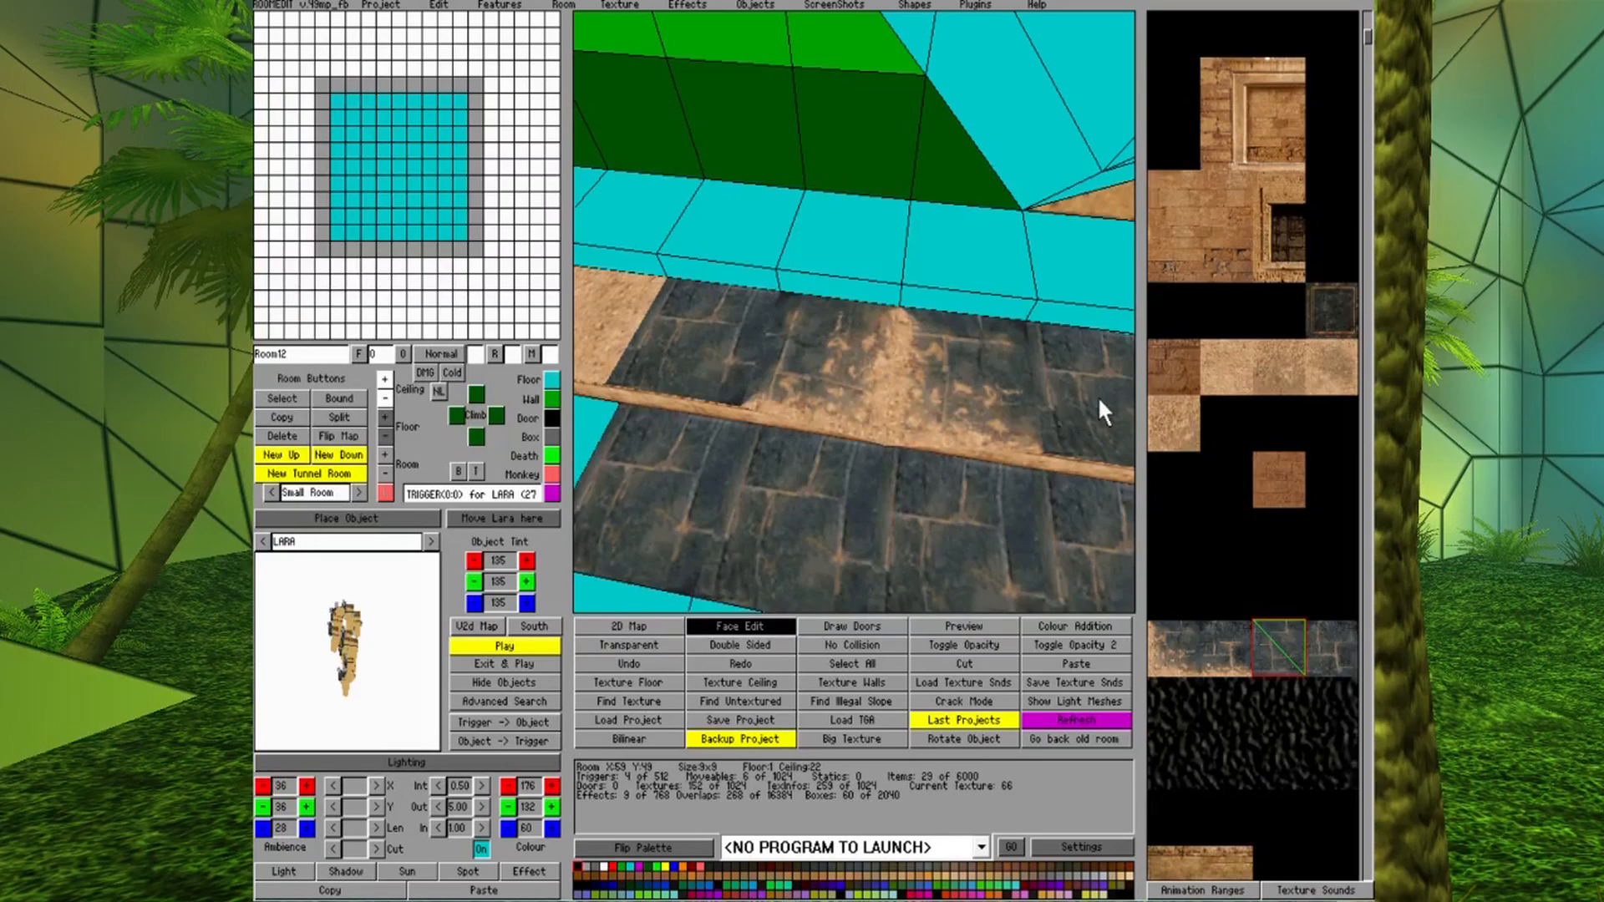
Apply sand texture 45 to the triangular top faces at the centre of the ledge's dip.
{"action": "left_click", "coordinate": [1213, 367]}
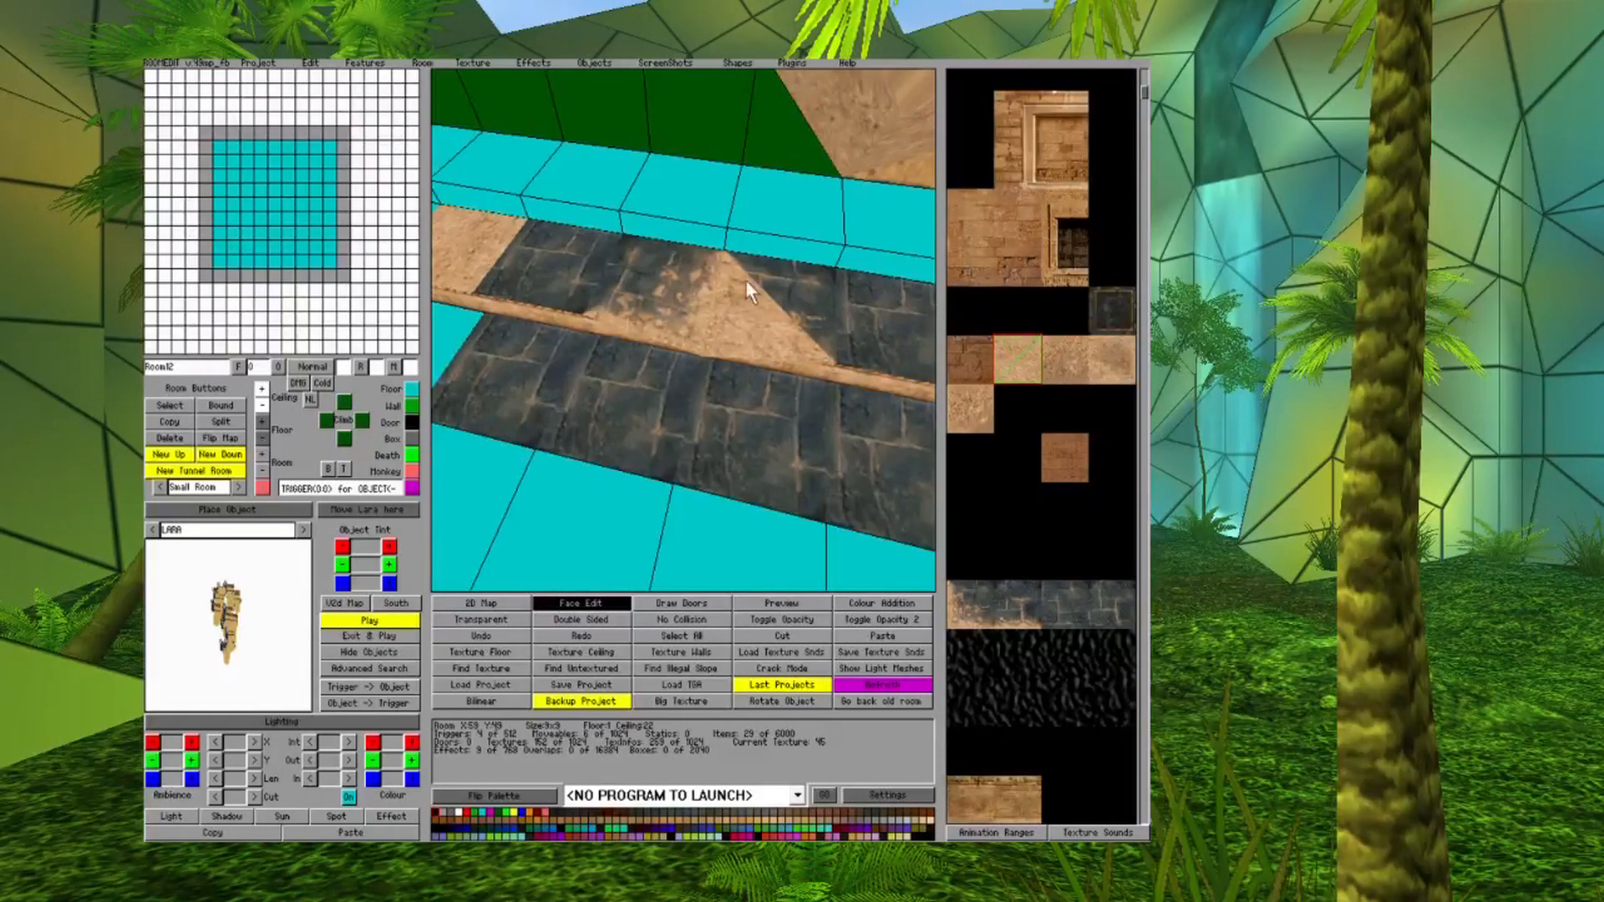
{"action": "left_click", "coordinate": [685, 308]}
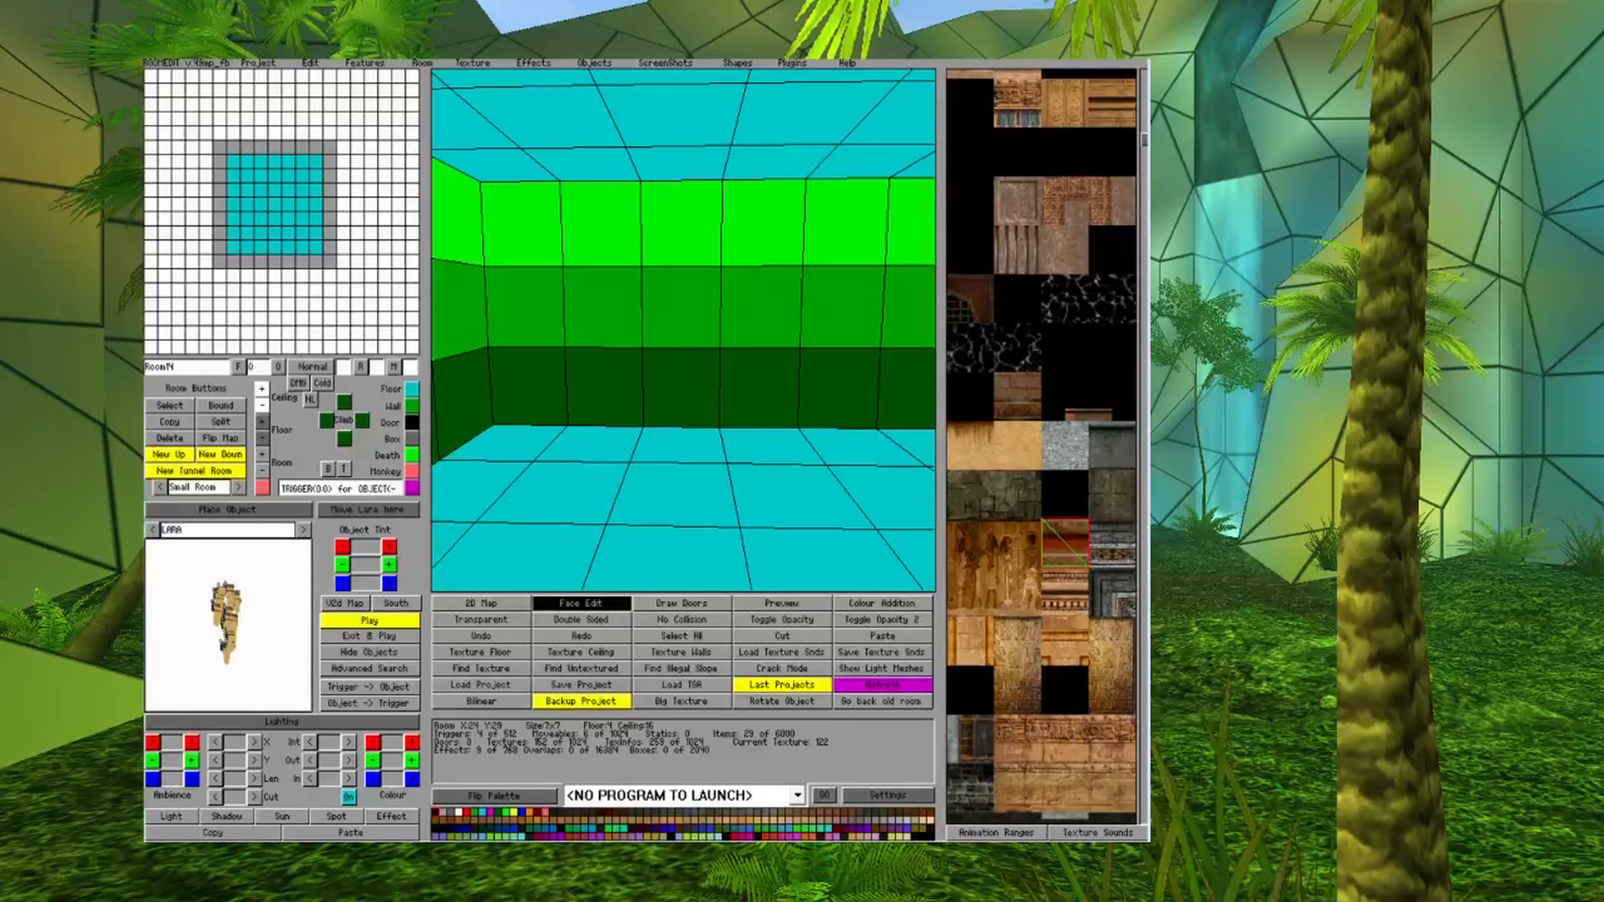
Apply corner texture 127 to the two top corners of a doorway frame on the back wall, with border texture 123 between them.
{"action": "left_click", "coordinate": [1106, 588]}
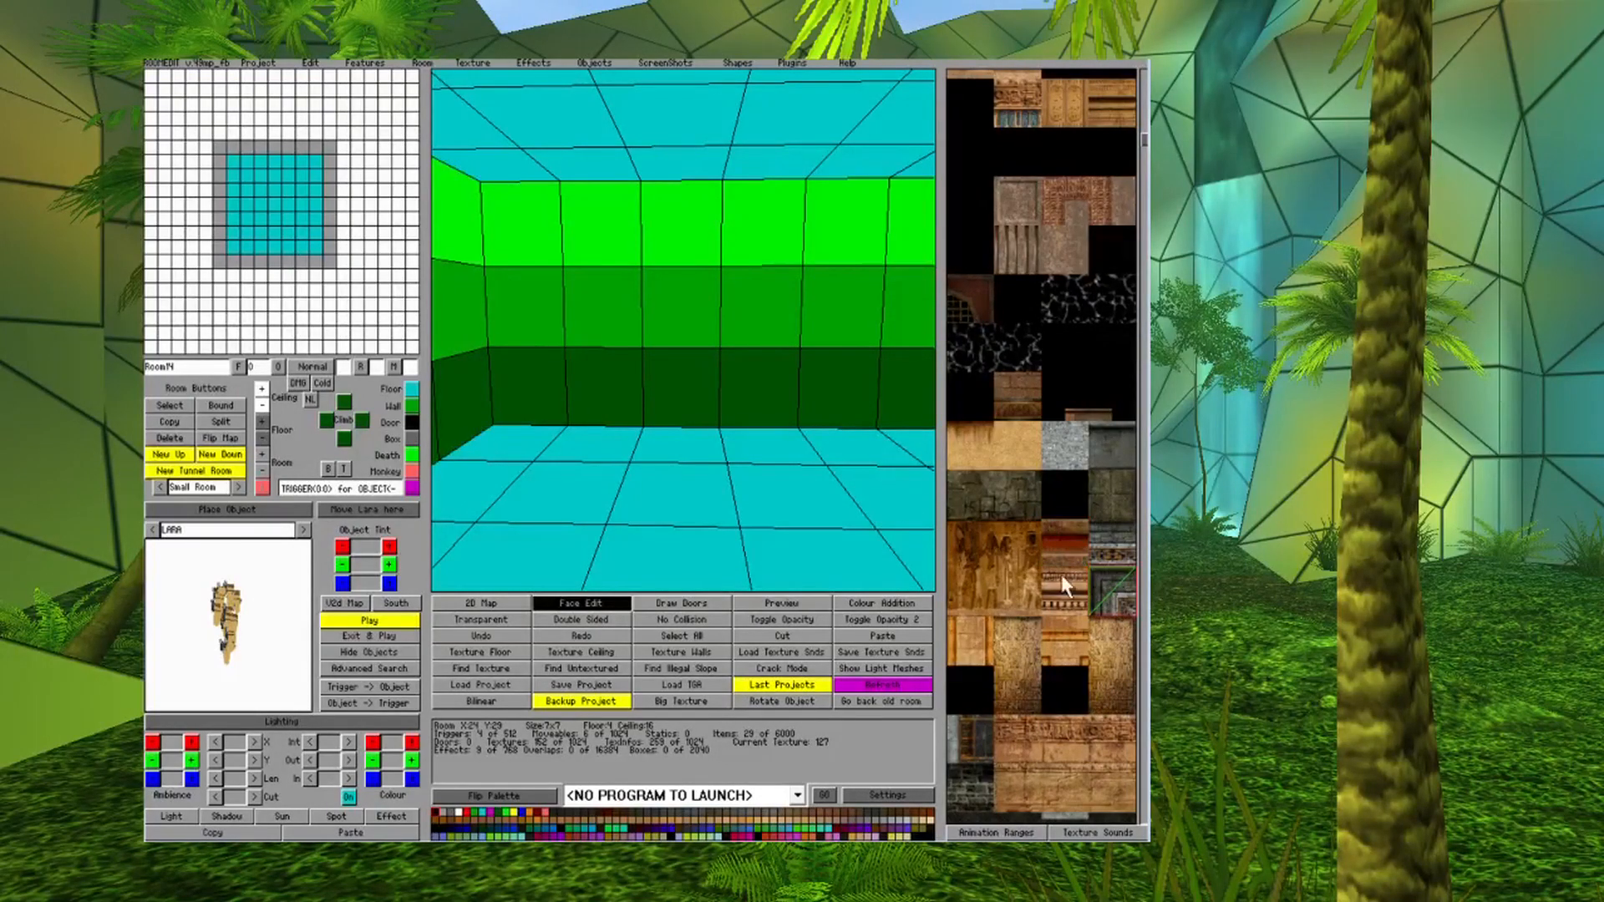
{"action": "left_click", "coordinate": [518, 227]}
{"action": "left_click", "coordinate": [698, 248]}
{"action": "left_click", "coordinate": [1107, 552]}
{"action": "left_click", "coordinate": [615, 225]}
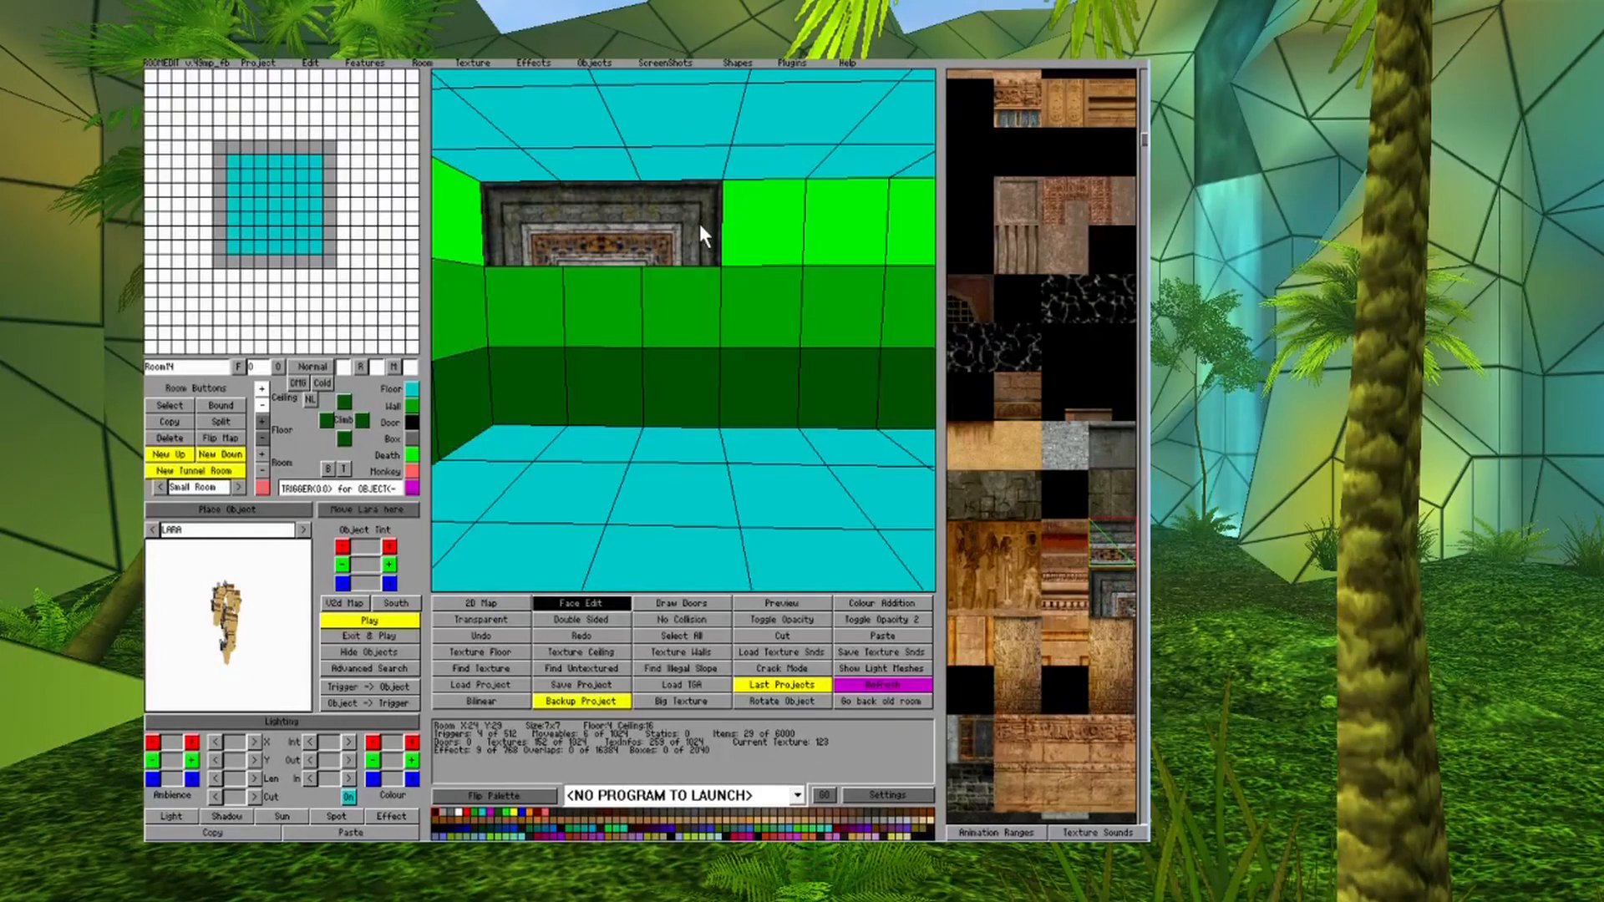
Apply border texture 123 down both sides of the doorway frame, orienting its inner band towards the opening.
{"action": "left_click", "coordinate": [676, 312]}
{"action": "left_click", "coordinate": [674, 370]}
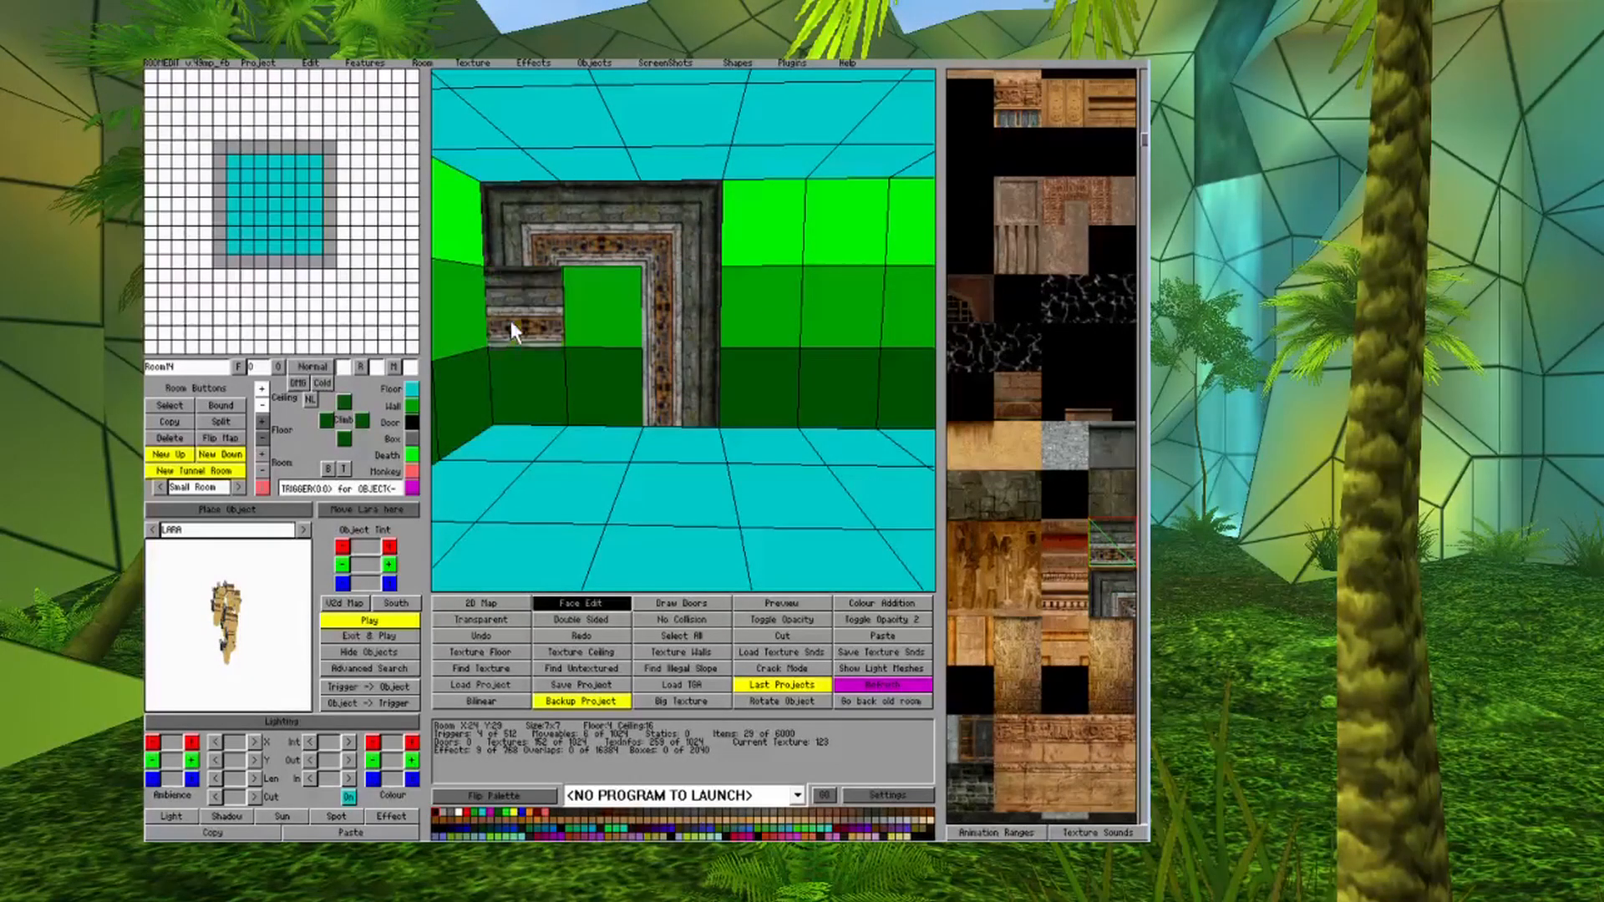
{"action": "left_click", "coordinate": [512, 330]}
{"action": "left_click", "coordinate": [513, 370]}
{"action": "right_click", "coordinate": [527, 314]}
{"action": "right_click", "coordinate": [526, 314]}
{"action": "right_click", "coordinate": [525, 315]}
{"action": "right_click", "coordinate": [501, 393]}
{"action": "right_click", "coordinate": [500, 394]}
{"action": "right_click", "coordinate": [499, 394]}
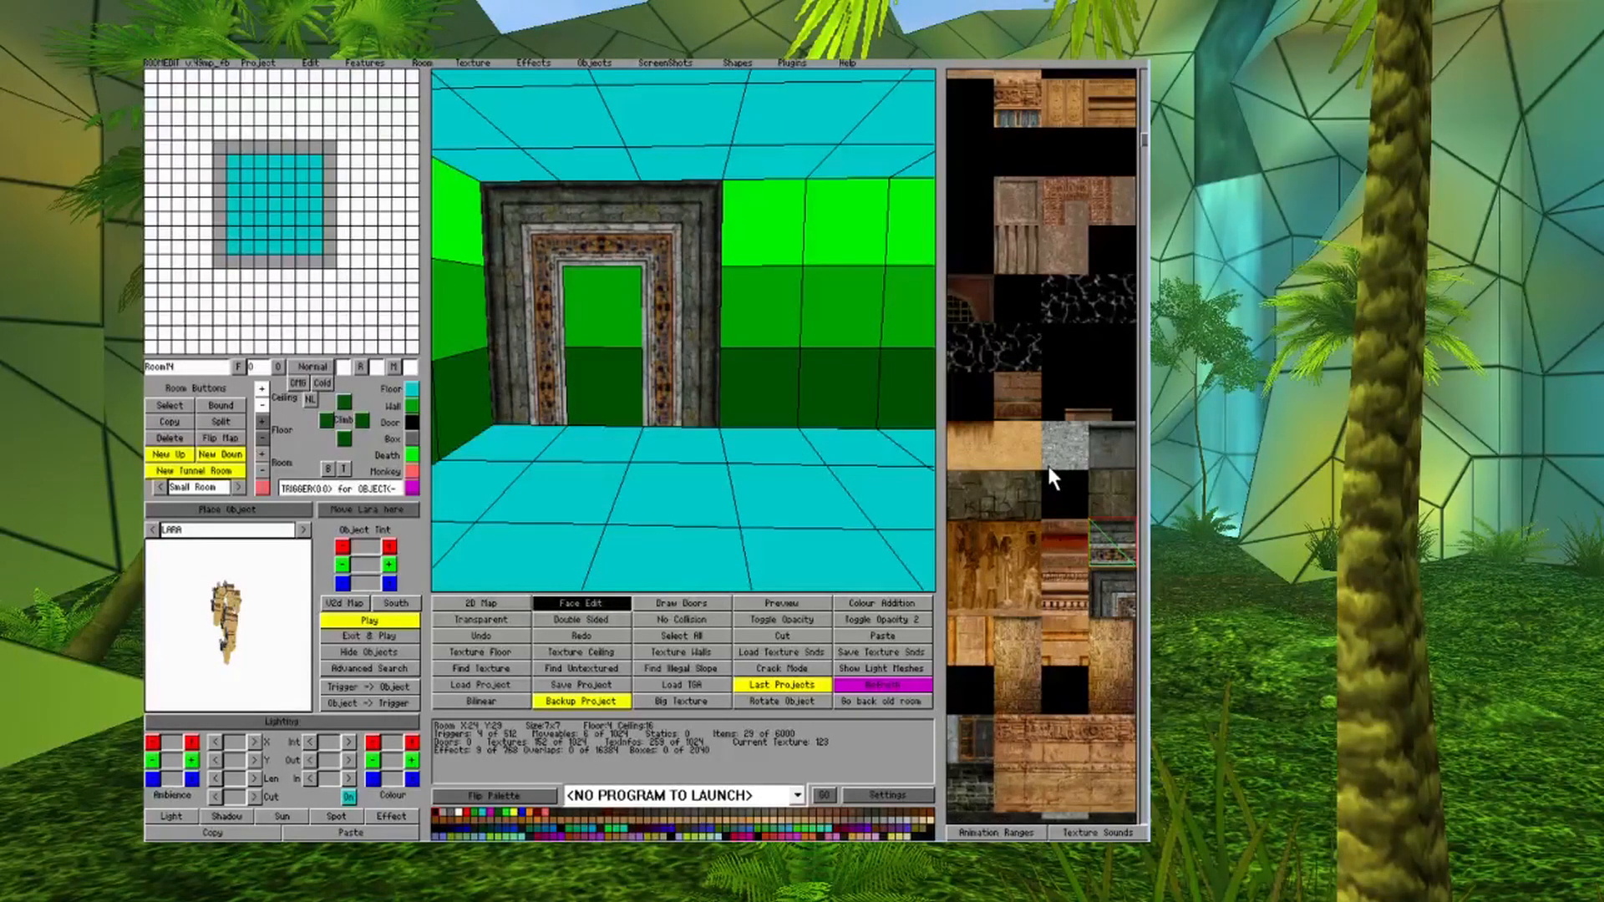
Retexture the top and both sides of the doorway frame with red-and-brown texture 122.
{"action": "left_click", "coordinate": [1066, 533]}
{"action": "mouse_move", "coordinate": [536, 298]}
{"action": "left_mouse_down"}
{"action": "mouse_move", "coordinate": [548, 236]}
{"action": "mouse_move", "coordinate": [649, 214]}
{"action": "mouse_move", "coordinate": [696, 377]}
{"action": "left_mouse_up"}
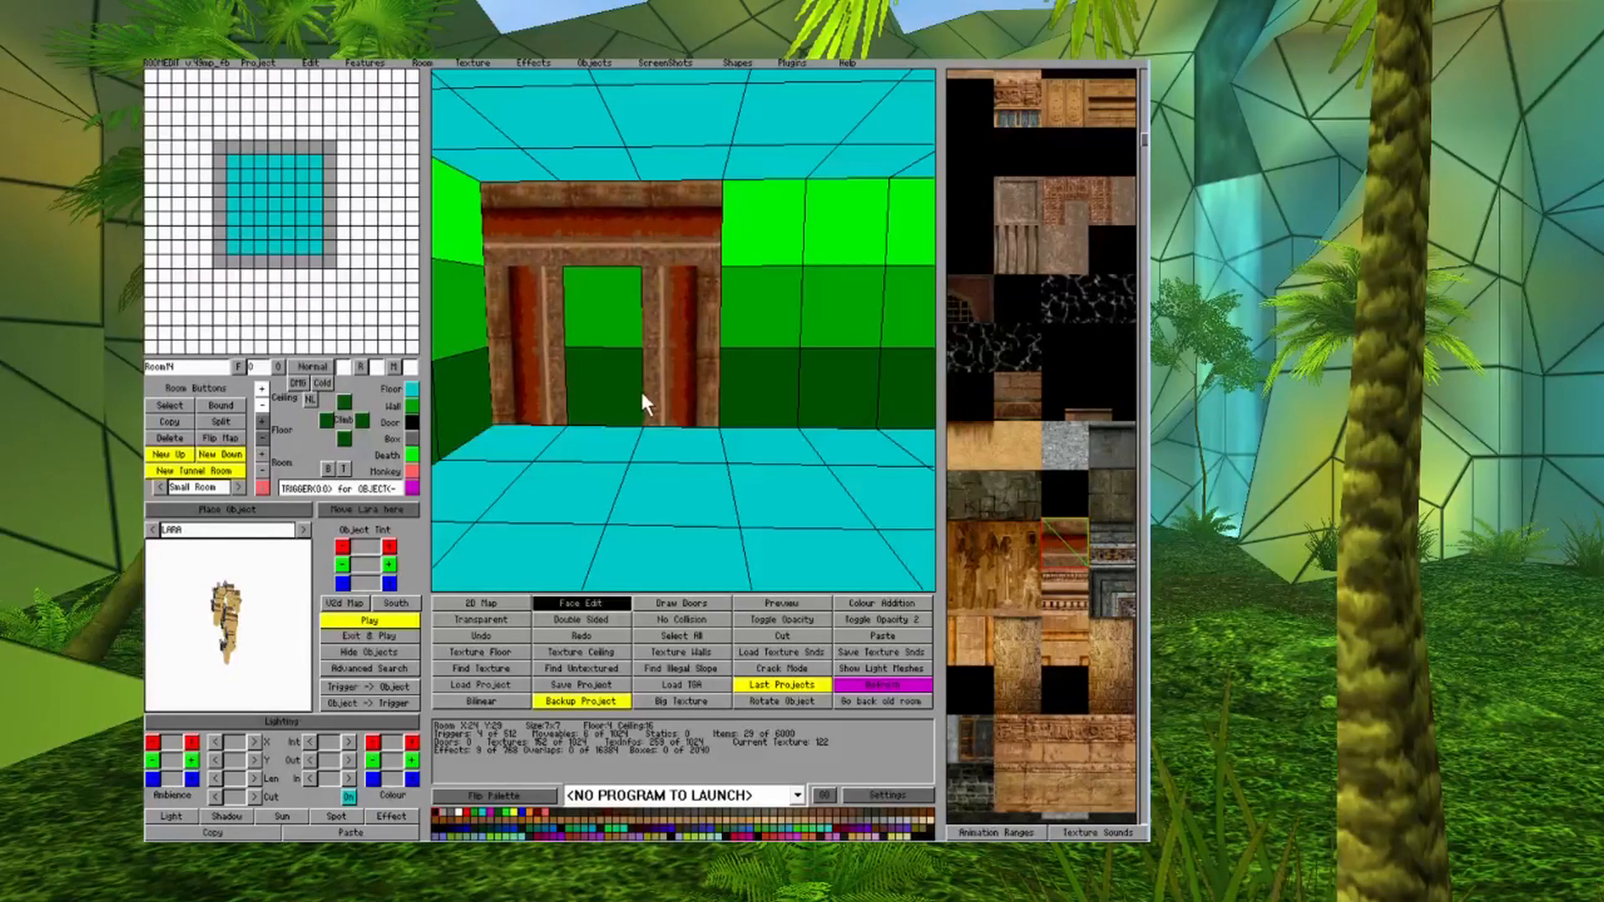
{"action": "left_click", "coordinate": [585, 601]}
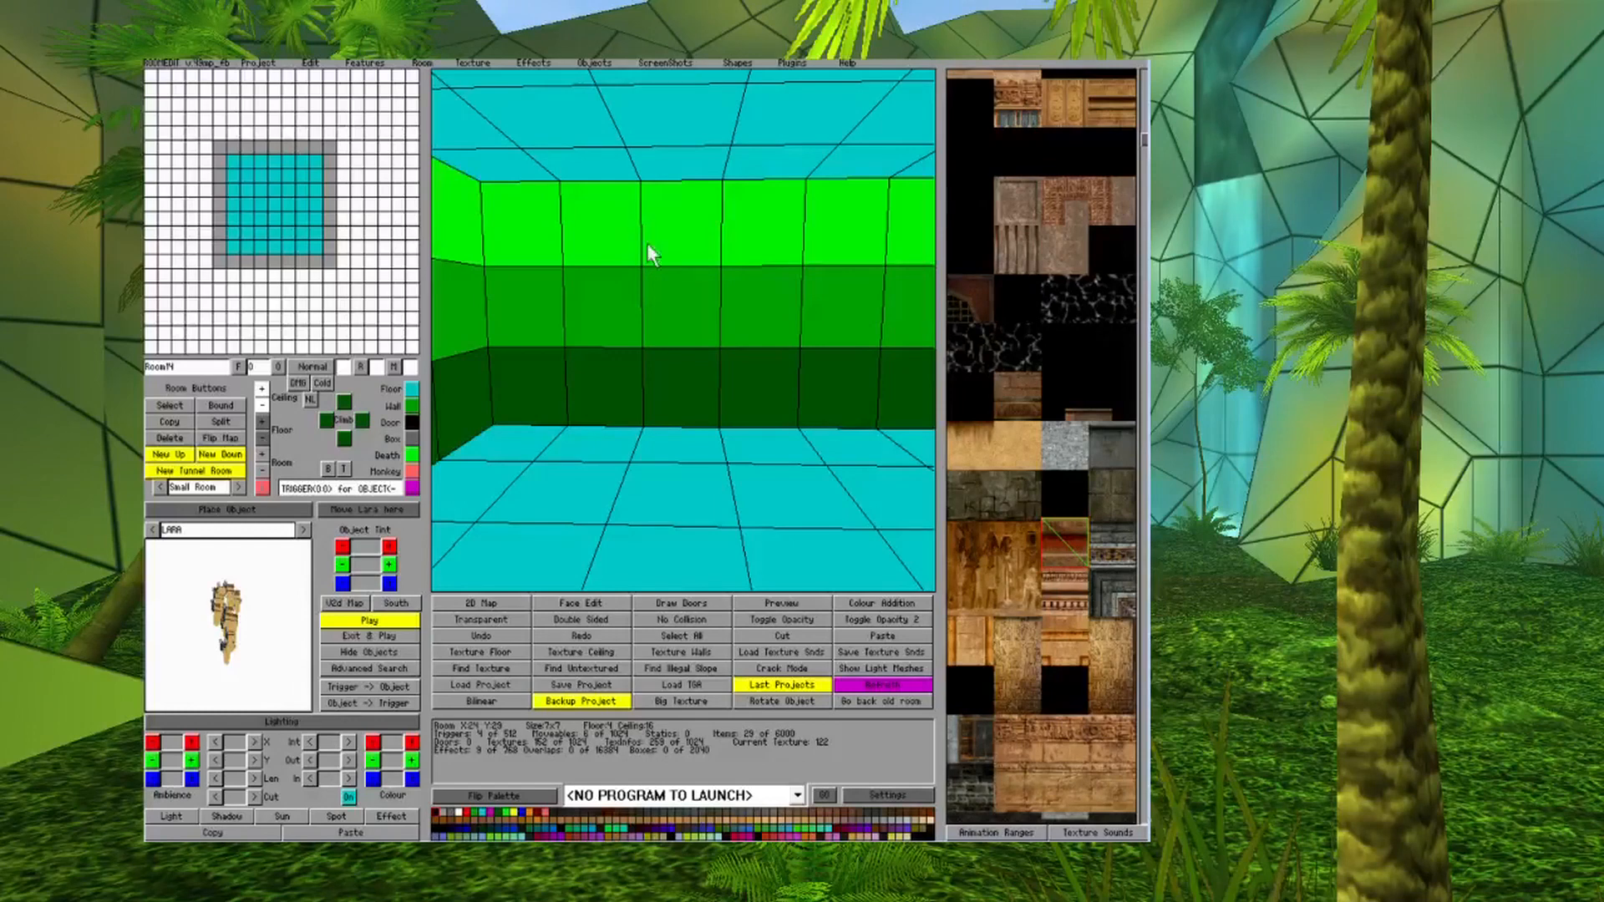
Try moving the upper ceiling and lower floor division lines of one back-wall column up and down.
{"action": "left_click", "coordinate": [669, 230]}
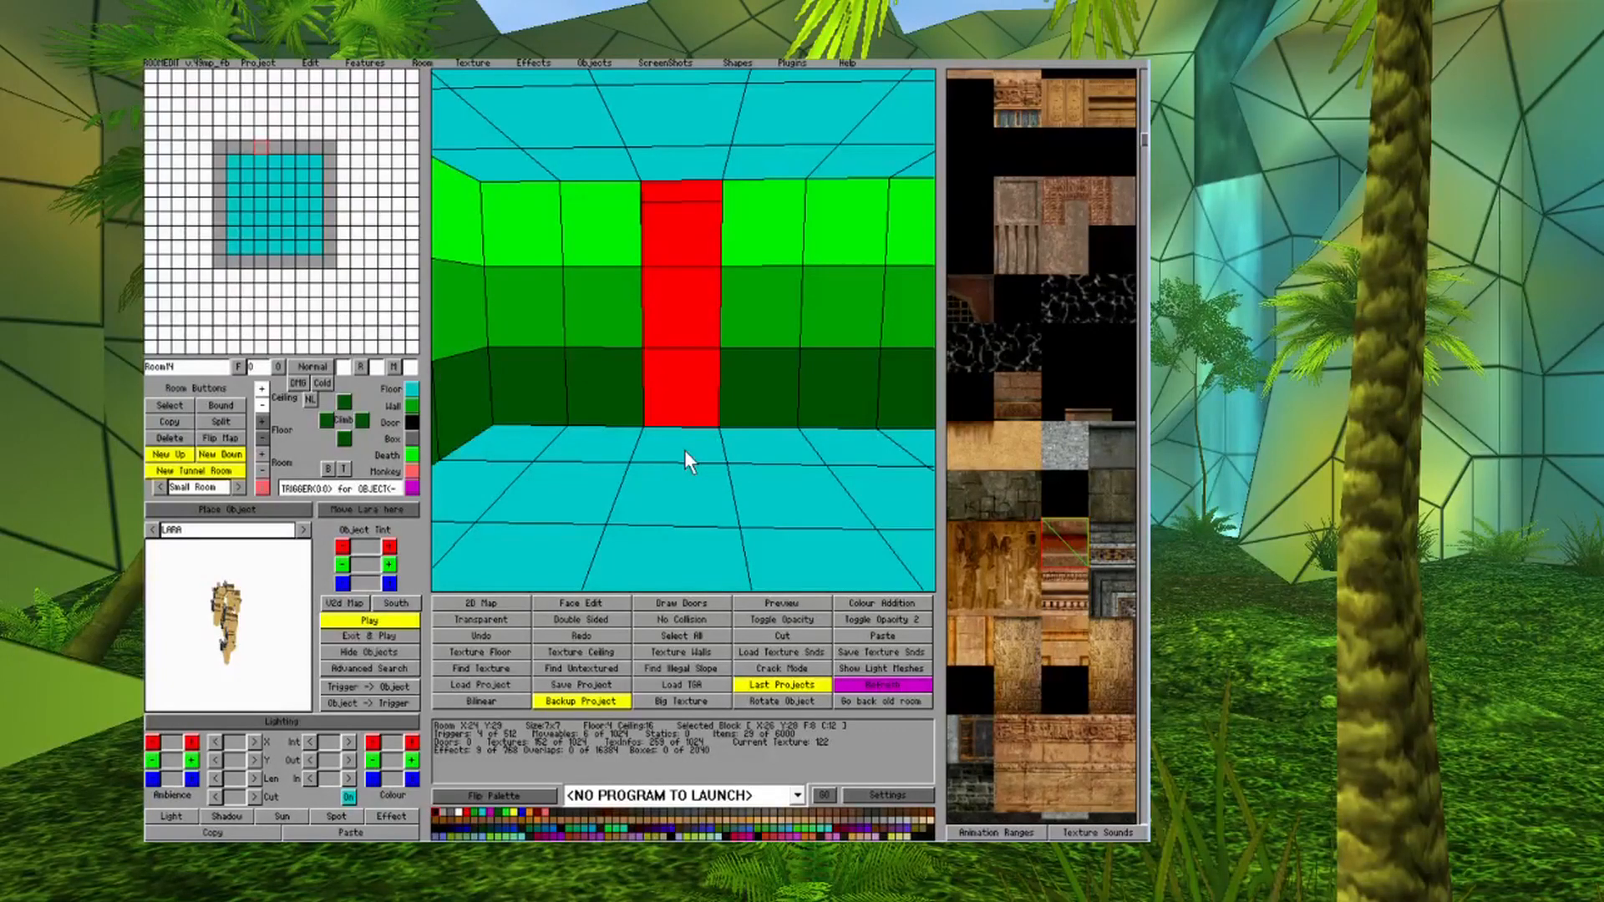
{"action": "key", "text": "d"}
{"action": "key", "text": "d"}
{"action": "key", "text": "f"}
{"action": "key", "text": "e"}
{"action": "key", "text": "f"}
{"action": "key", "text": "r"}
{"action": "key", "text": "r"}
{"action": "key", "text": "r"}
{"action": "key", "text": "f"}
{"action": "key", "text": "f"}
{"action": "key", "text": "r"}
{"action": "key", "text": "r"}
{"action": "key", "text": "f"}
{"action": "key", "text": "f"}
{"action": "key", "text": "f"}
{"action": "key", "text": "r"}
{"action": "key", "text": "r"}
Split the top section of the wall column over the frame's far corner diagonally by offsetting one corner of its upper ceiling line.
{"action": "left_click", "coordinate": [698, 234]}
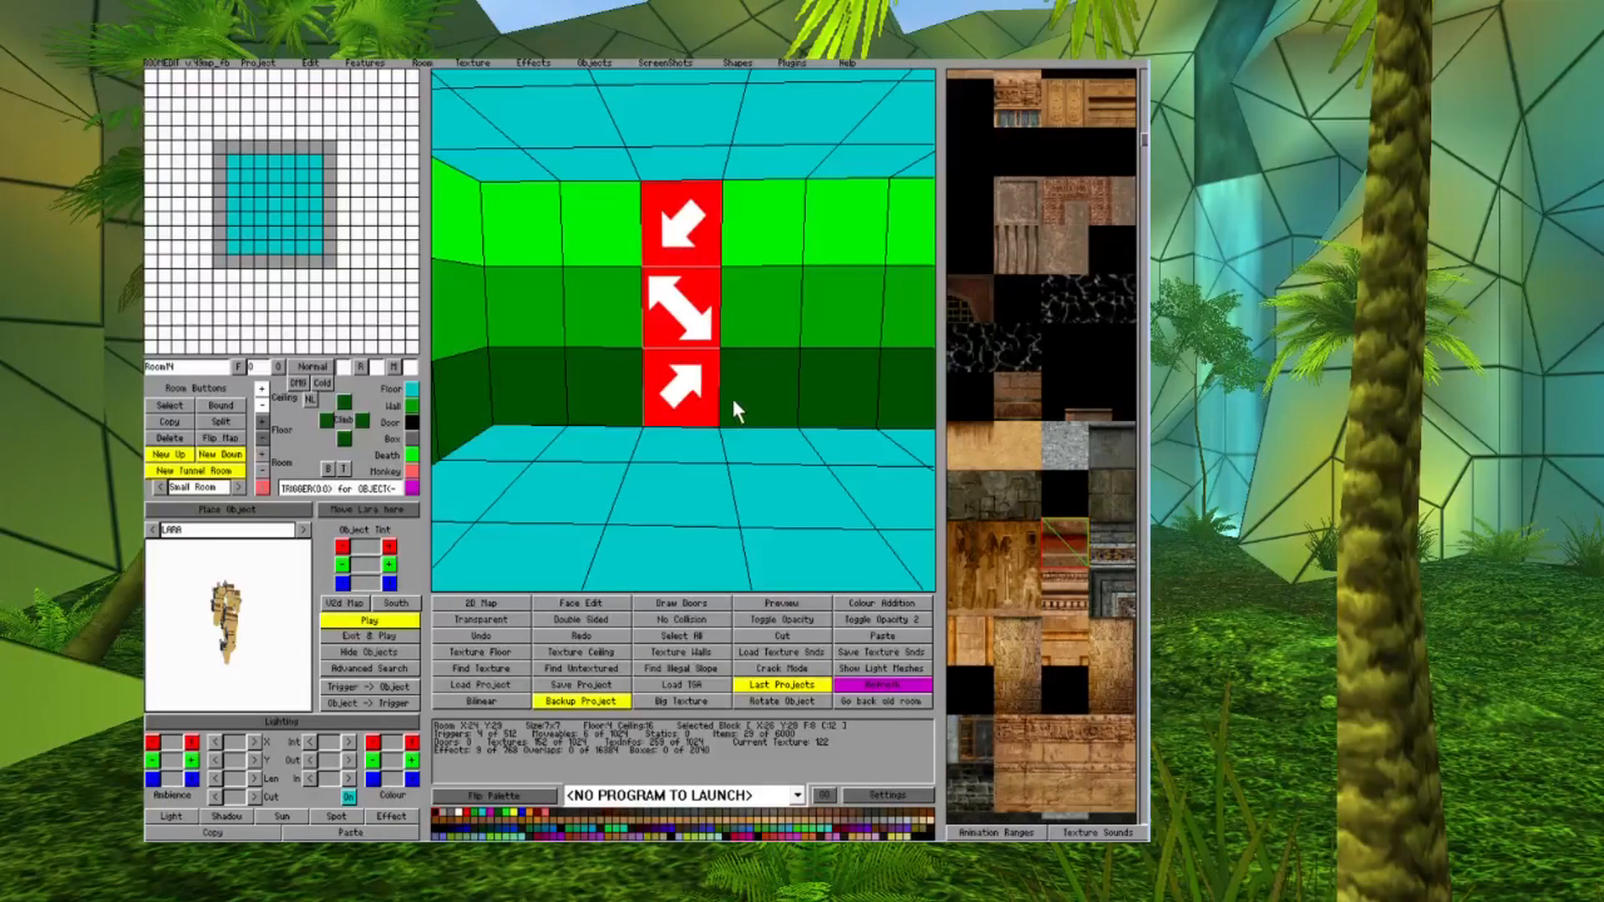
{"action": "left_click", "coordinate": [671, 228]}
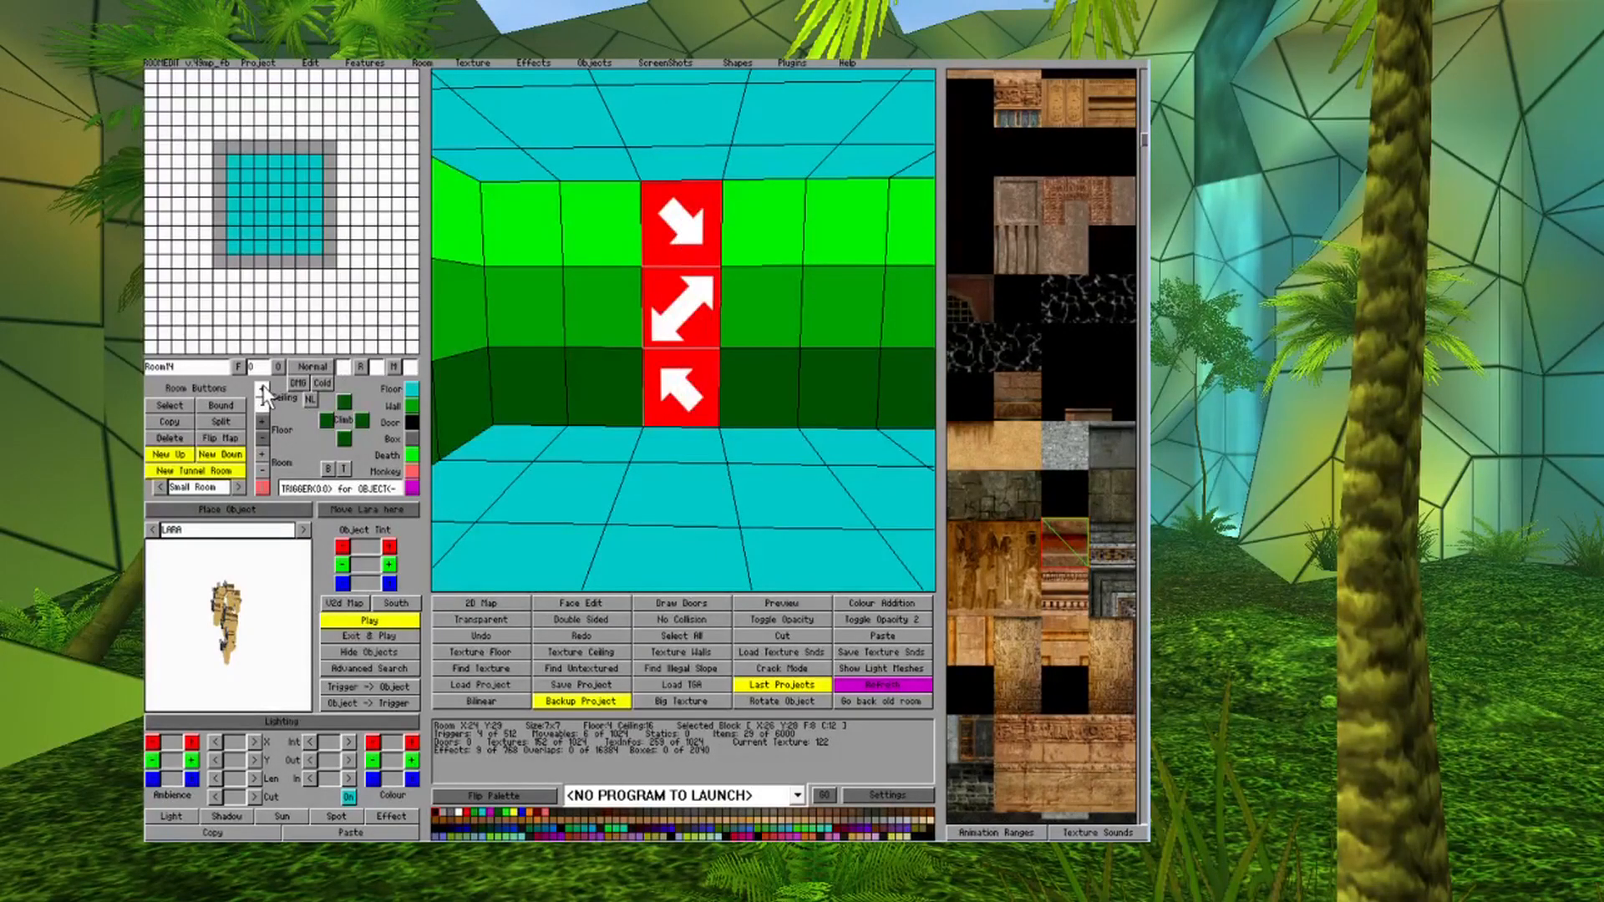
{"action": "left_click", "coordinate": [694, 238]}
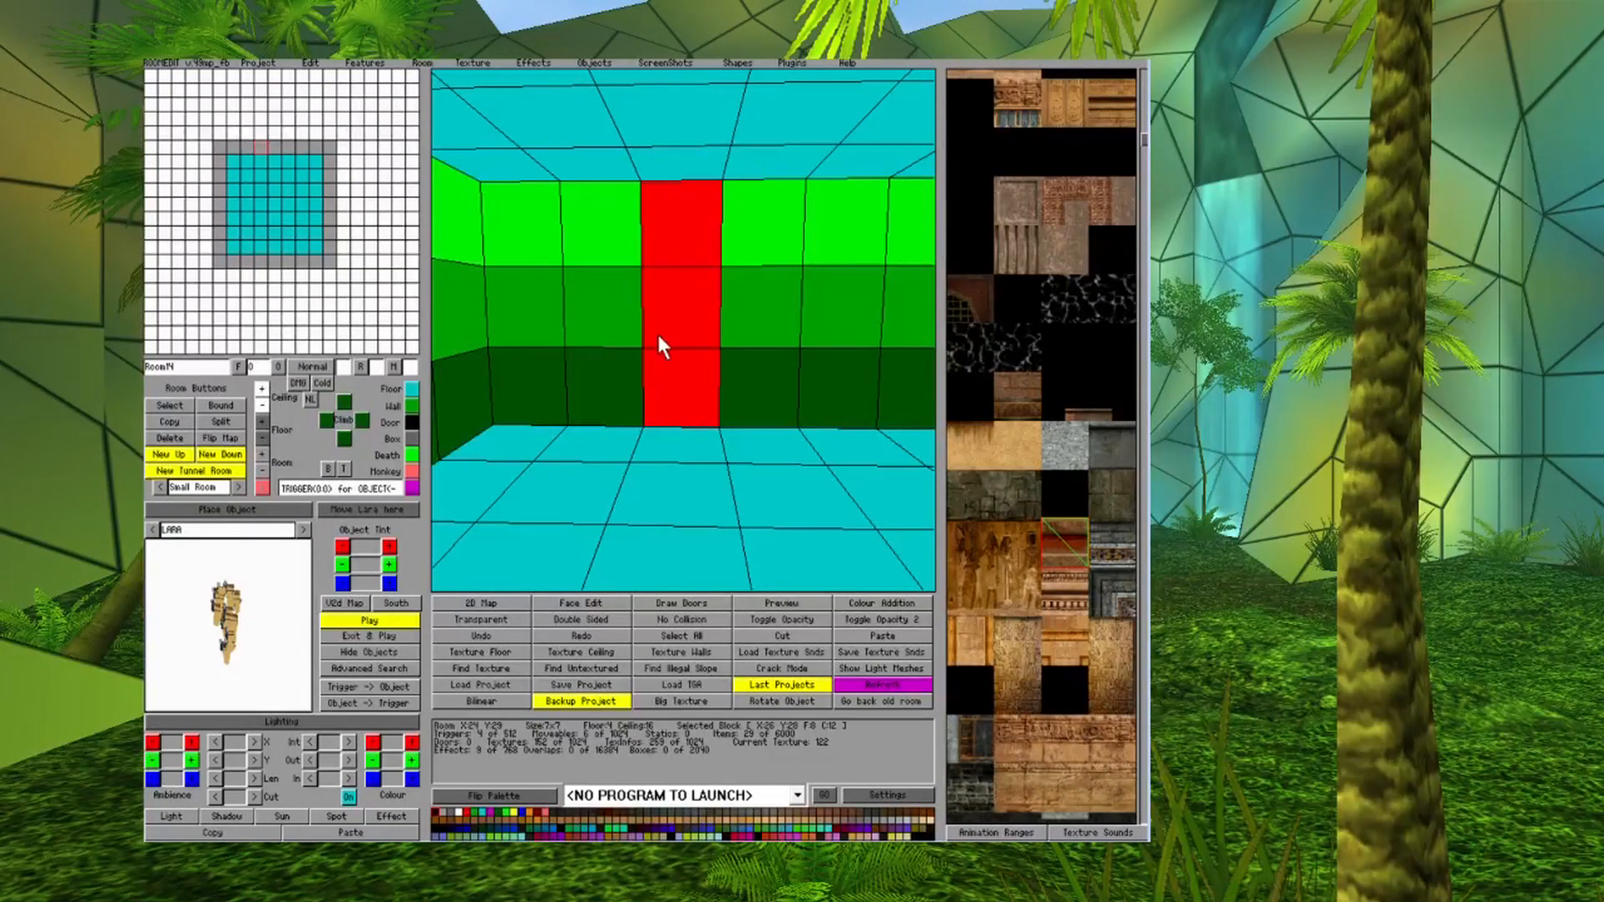
{"action": "key", "text": "f"}
{"action": "key", "text": "f"}
{"action": "key", "text": "f"}
{"action": "left_click", "coordinate": [678, 289]}
{"action": "left_click", "coordinate": [679, 290]}
{"action": "key", "text": "r"}
{"action": "key", "text": "r"}
{"action": "key", "text": "r"}
{"action": "left_click", "coordinate": [687, 249]}
{"action": "left_click", "coordinate": [687, 249]}
{"action": "left_click", "coordinate": [687, 248]}
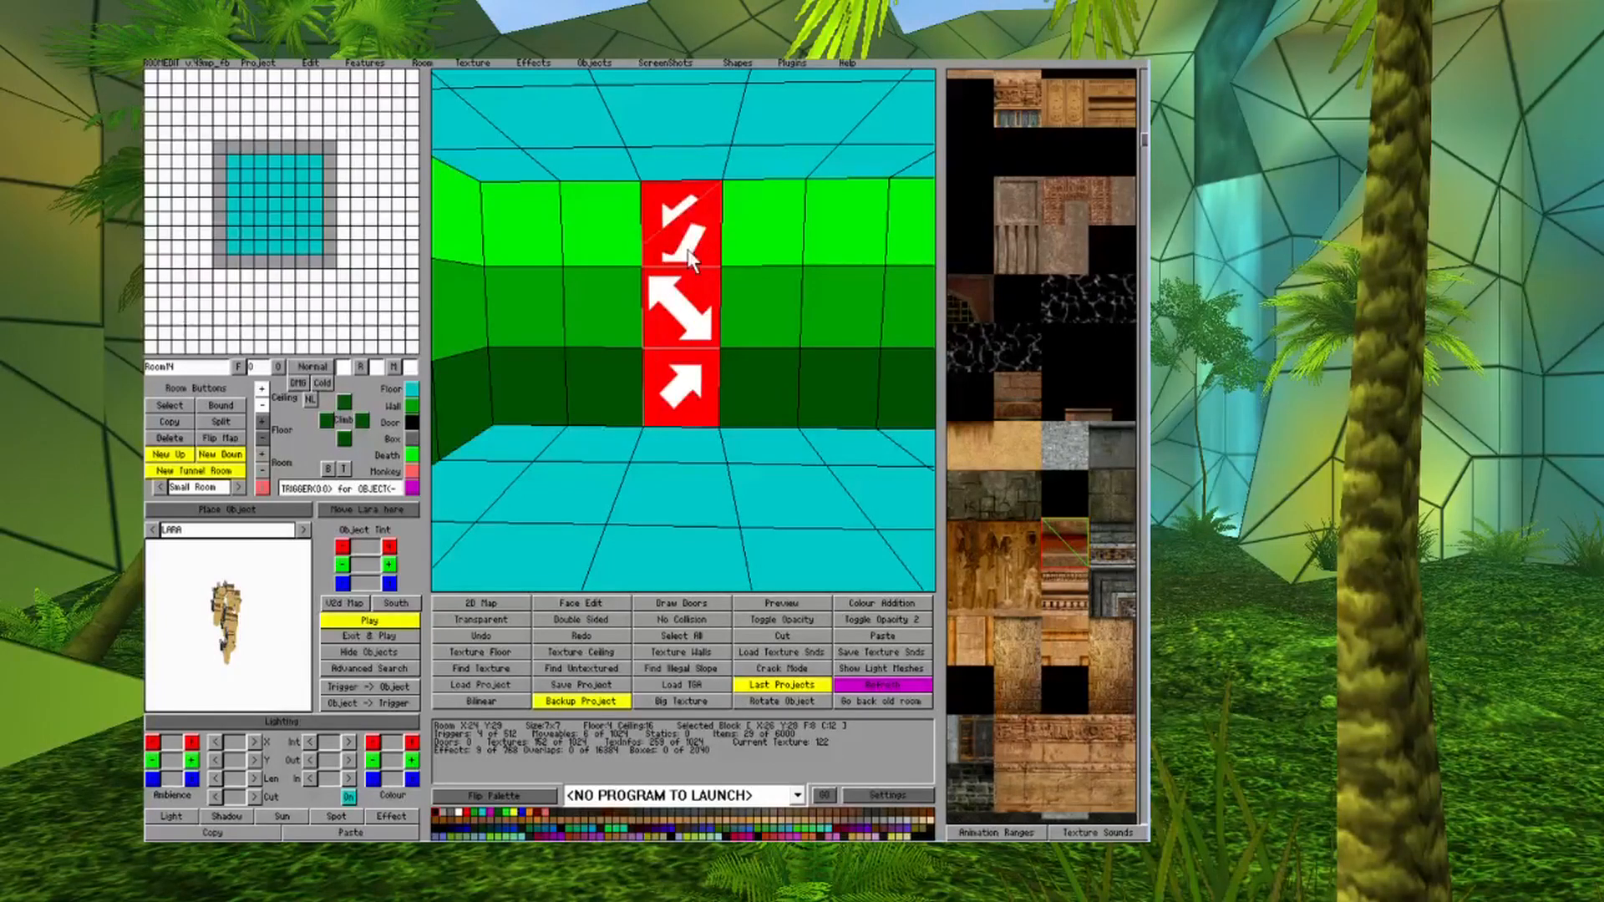
{"action": "left_click", "coordinate": [712, 470]}
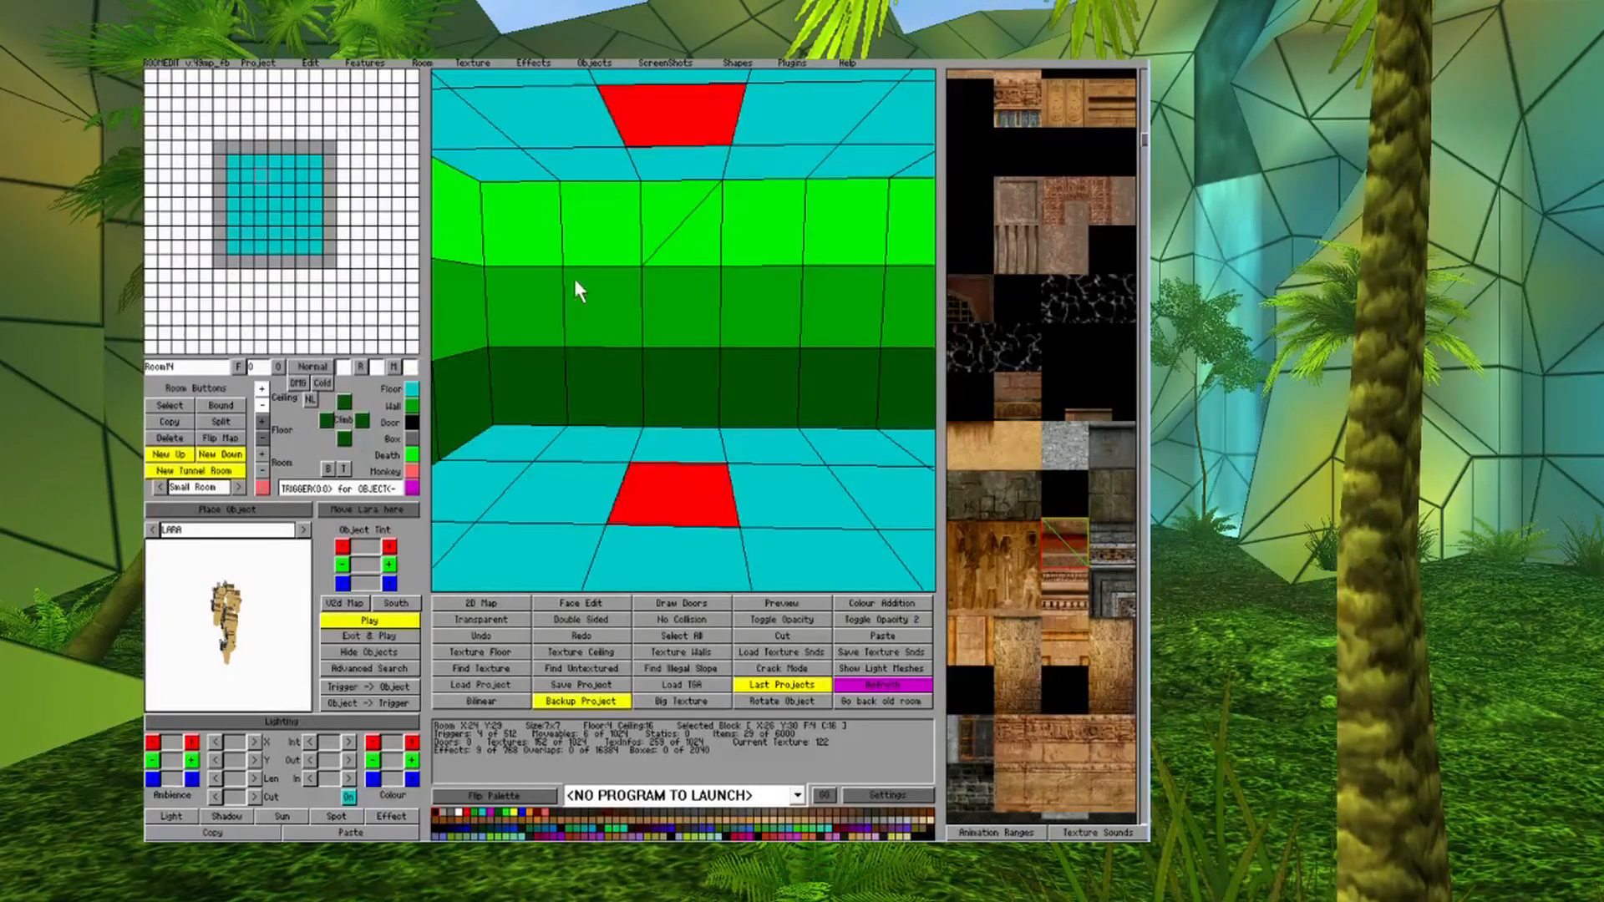
Split the top section of the wall column at the frame's opposite corner diagonally, mirroring the first split.
{"action": "left_click", "coordinate": [556, 271]}
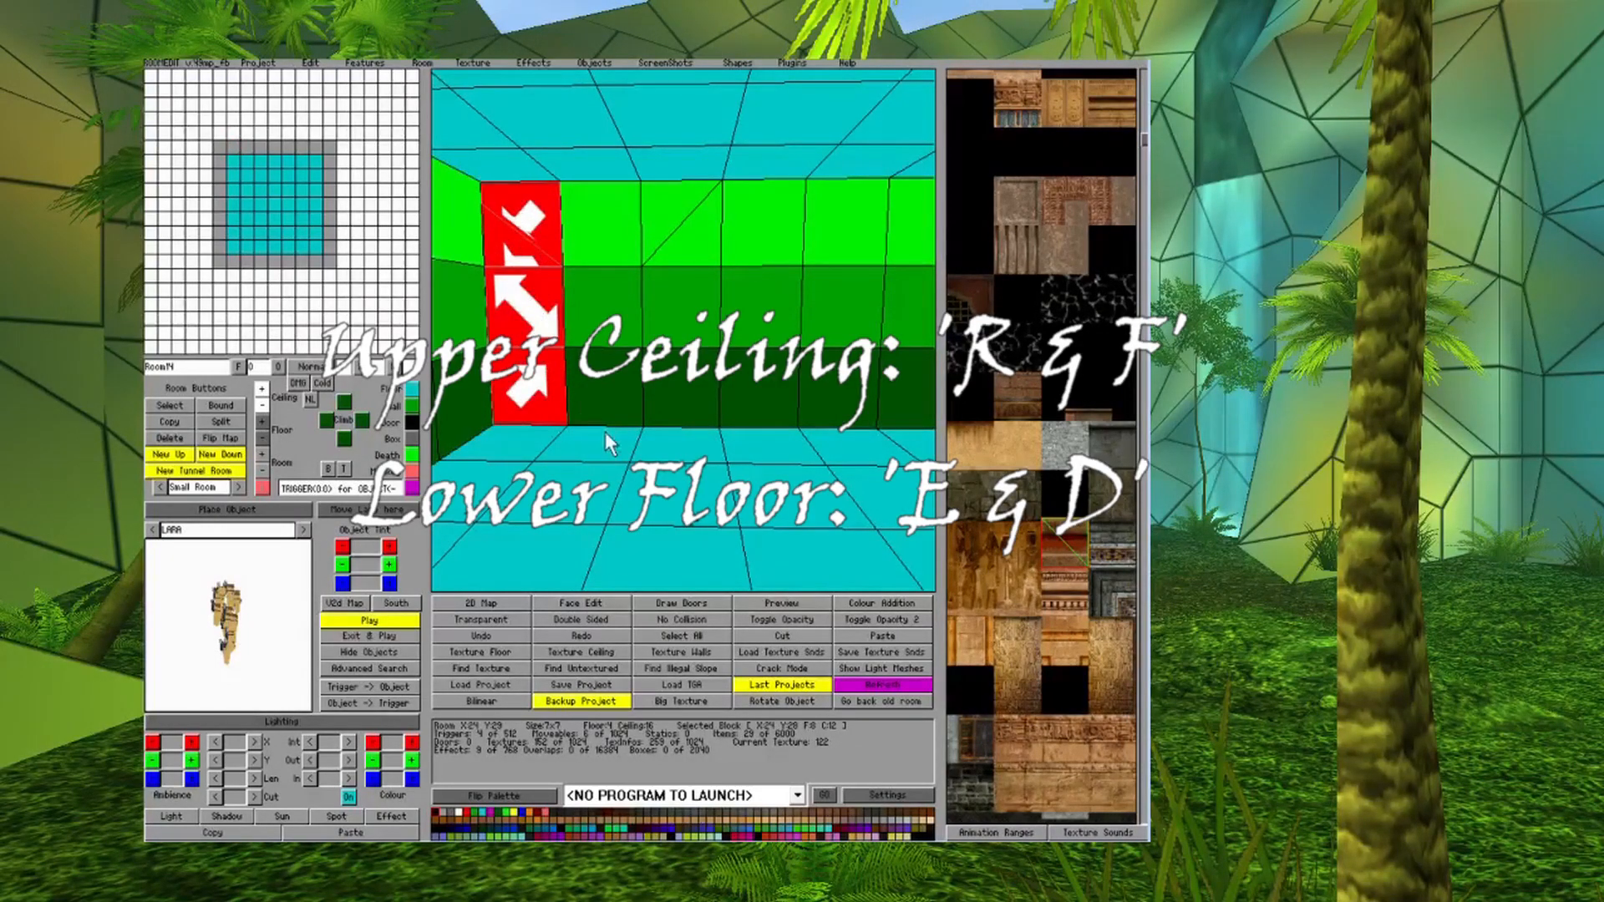
{"action": "left_click", "coordinate": [673, 451]}
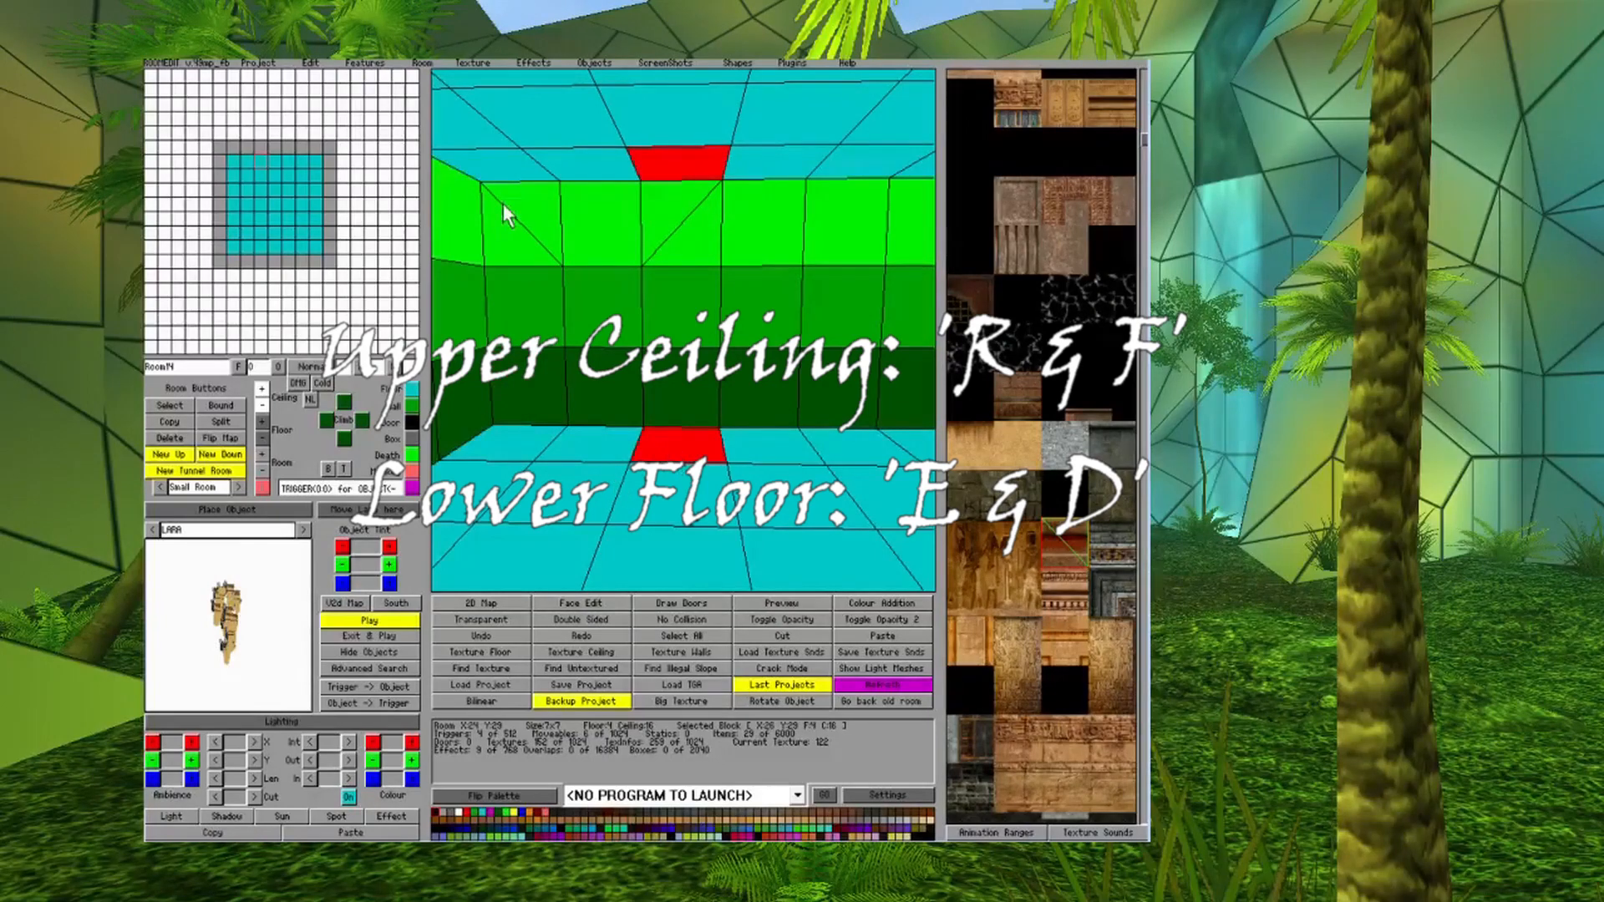
{"action": "left_click", "coordinate": [763, 337]}
Reorient texture 122 on the upper triangle of the frame's first corner so its bands continue the horizontal lintel.
{"action": "key", "text": "Left"}
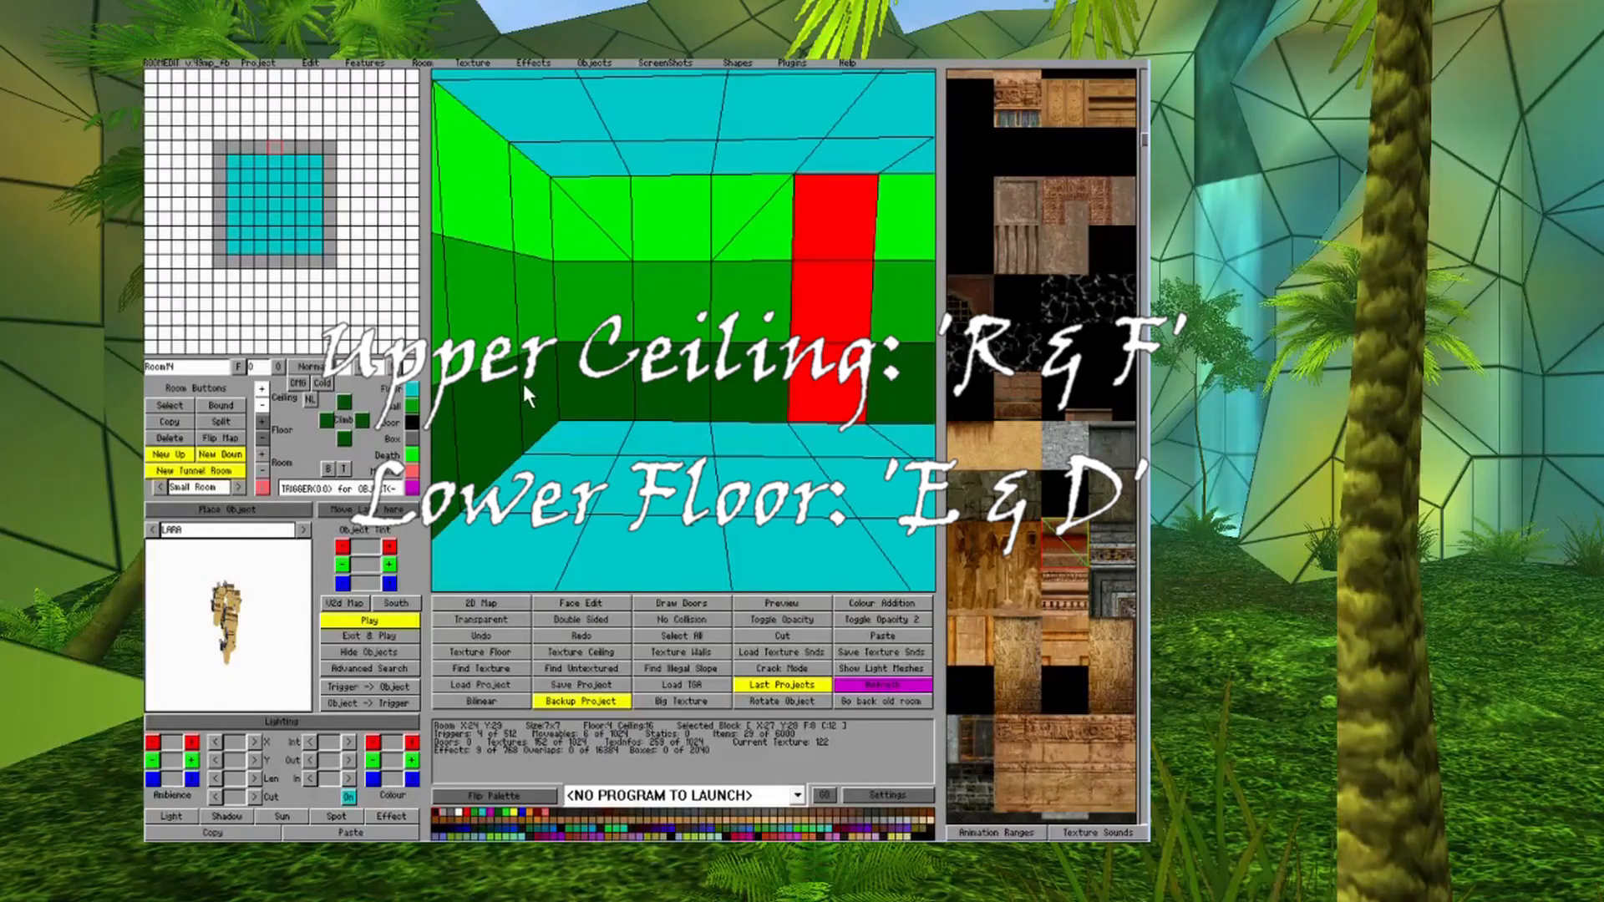
{"action": "key", "text": "Up"}
{"action": "key", "text": "Up"}
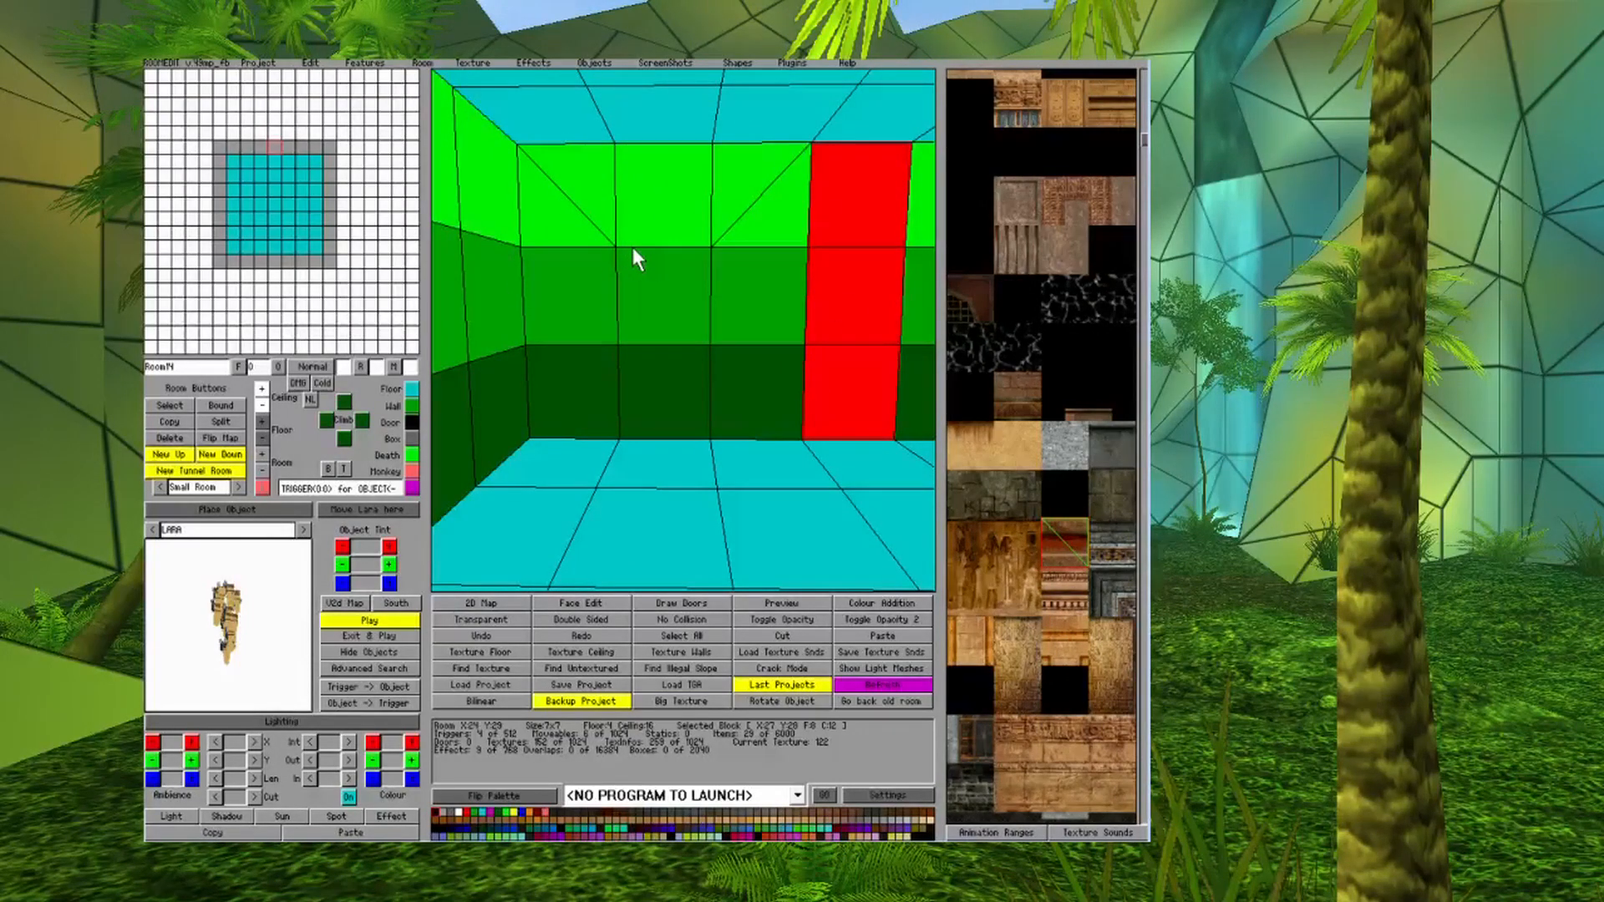
{"action": "left_click", "coordinate": [587, 603]}
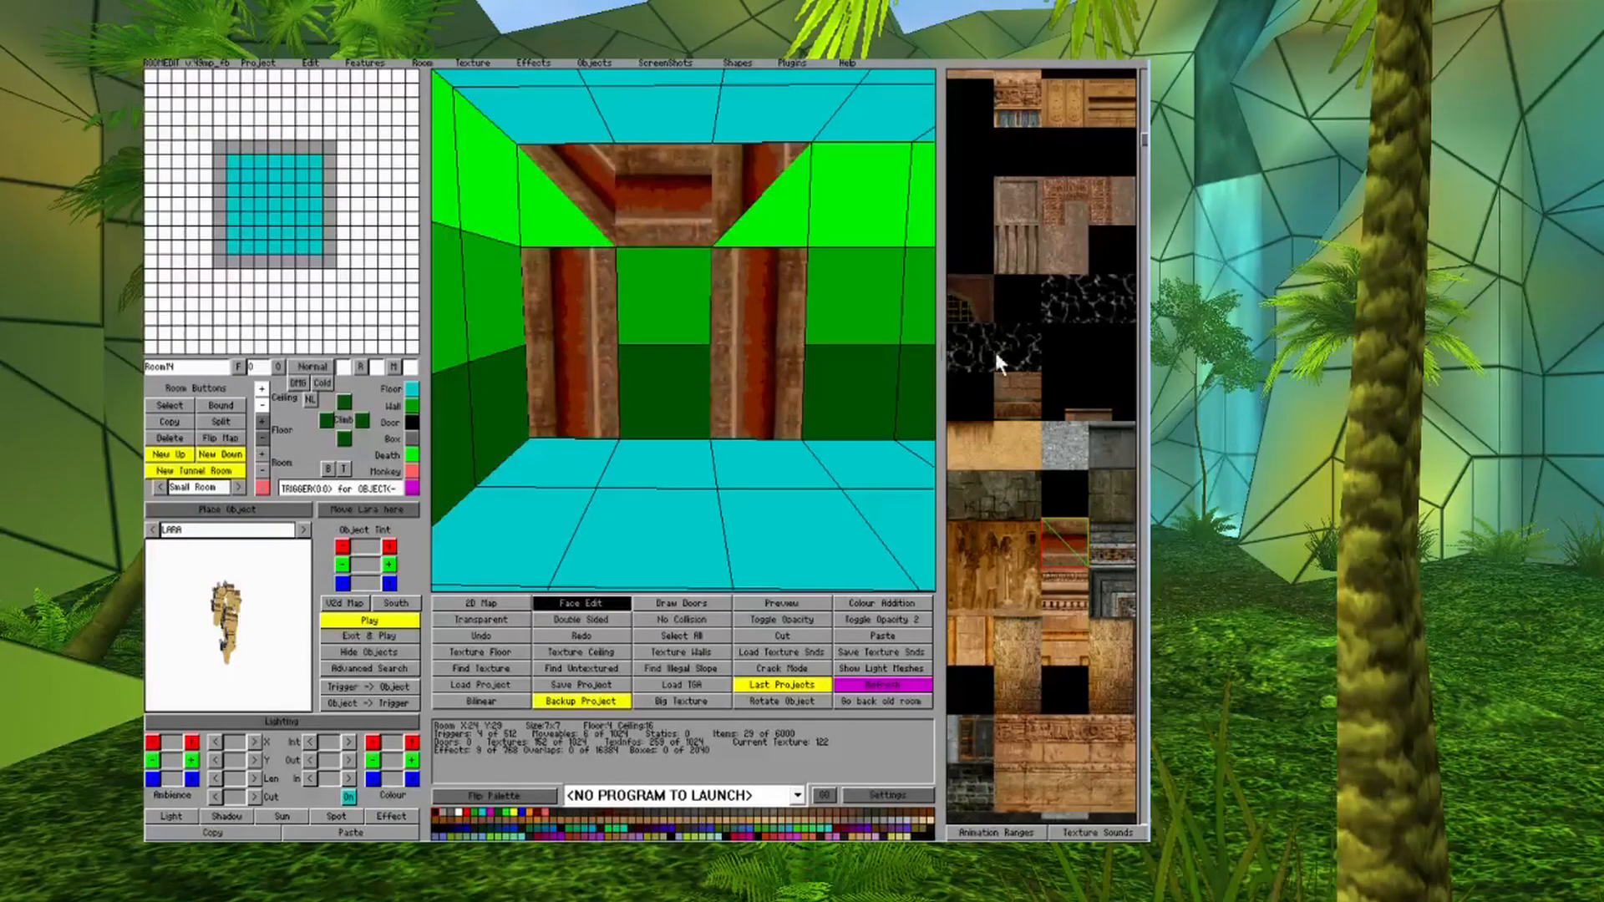
{"action": "left_click", "coordinate": [593, 169]}
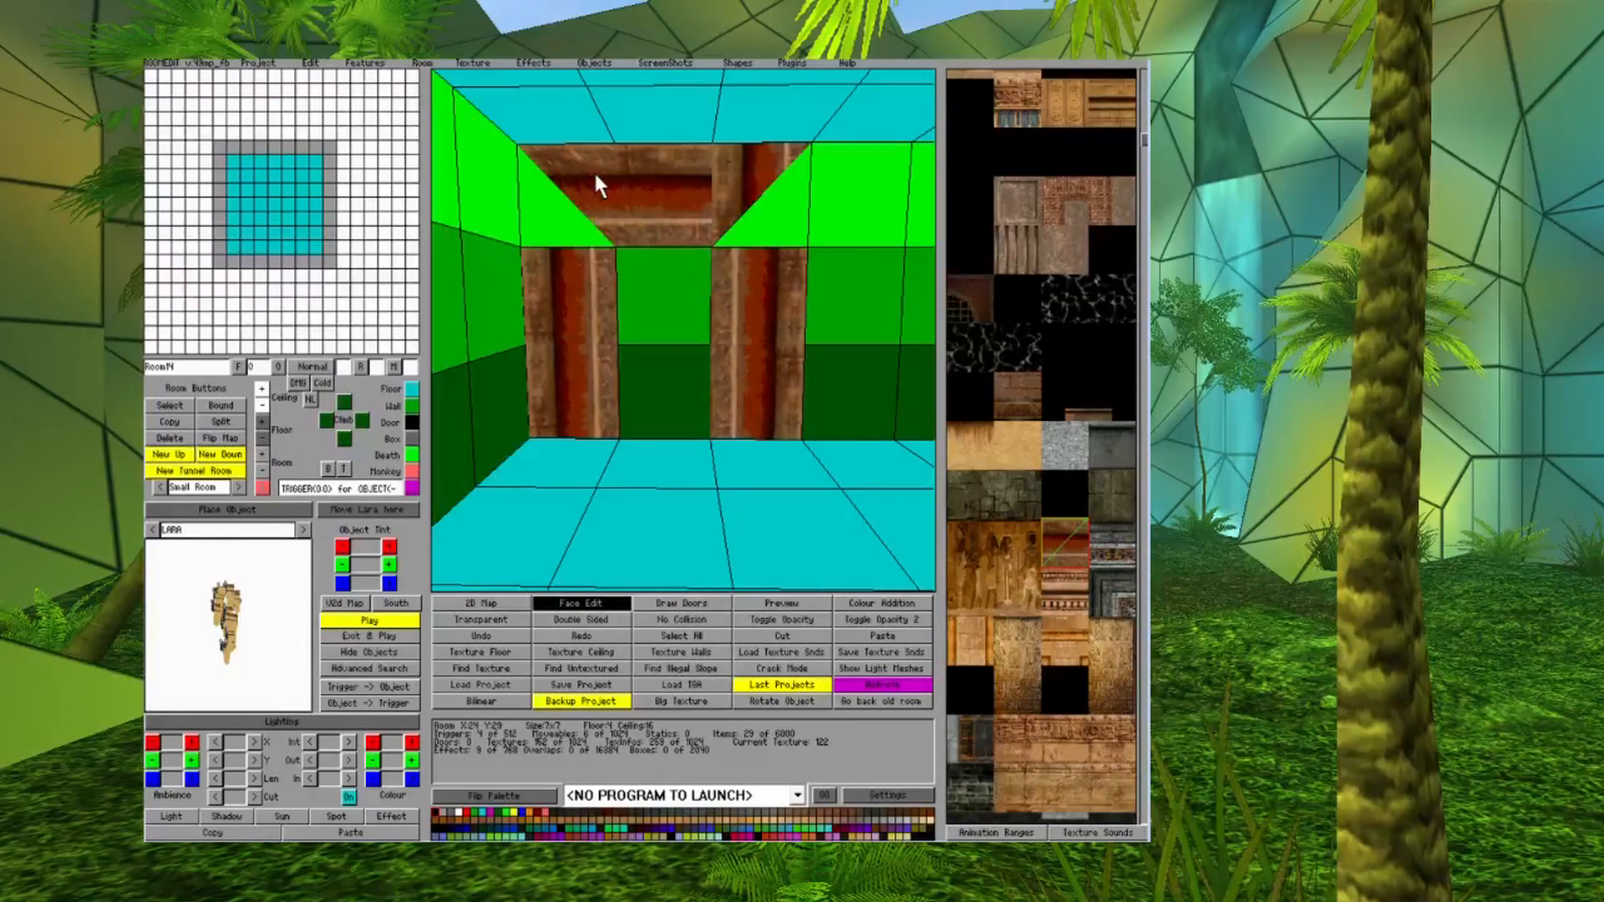
{"action": "left_click", "coordinate": [595, 184]}
{"action": "left_click", "coordinate": [595, 197]}
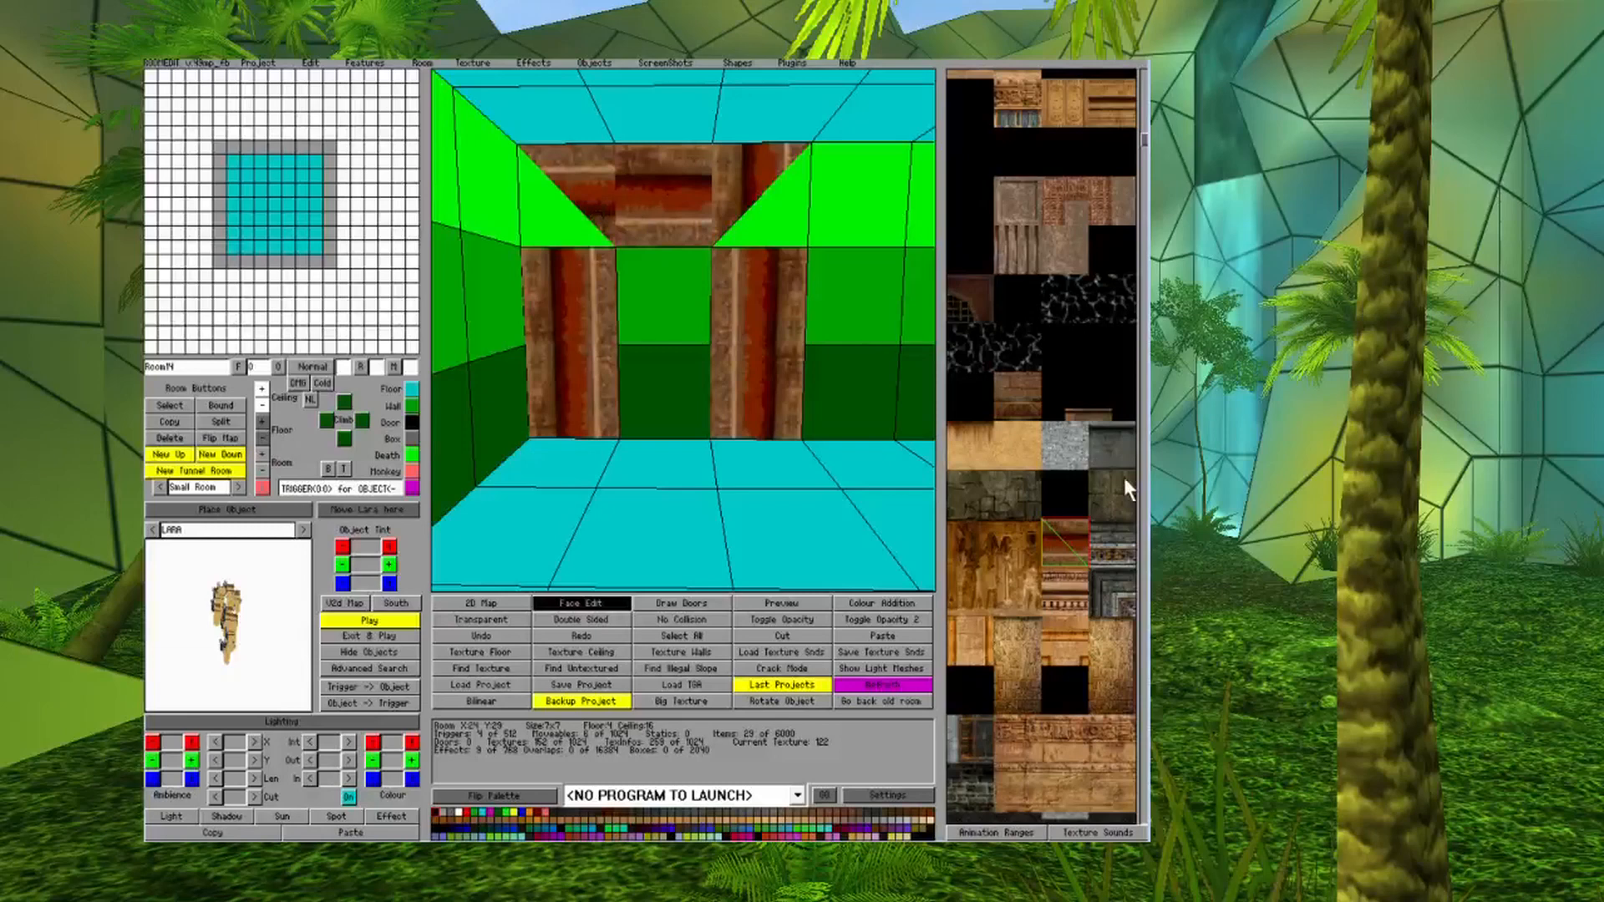
{"action": "left_click", "coordinate": [594, 189]}
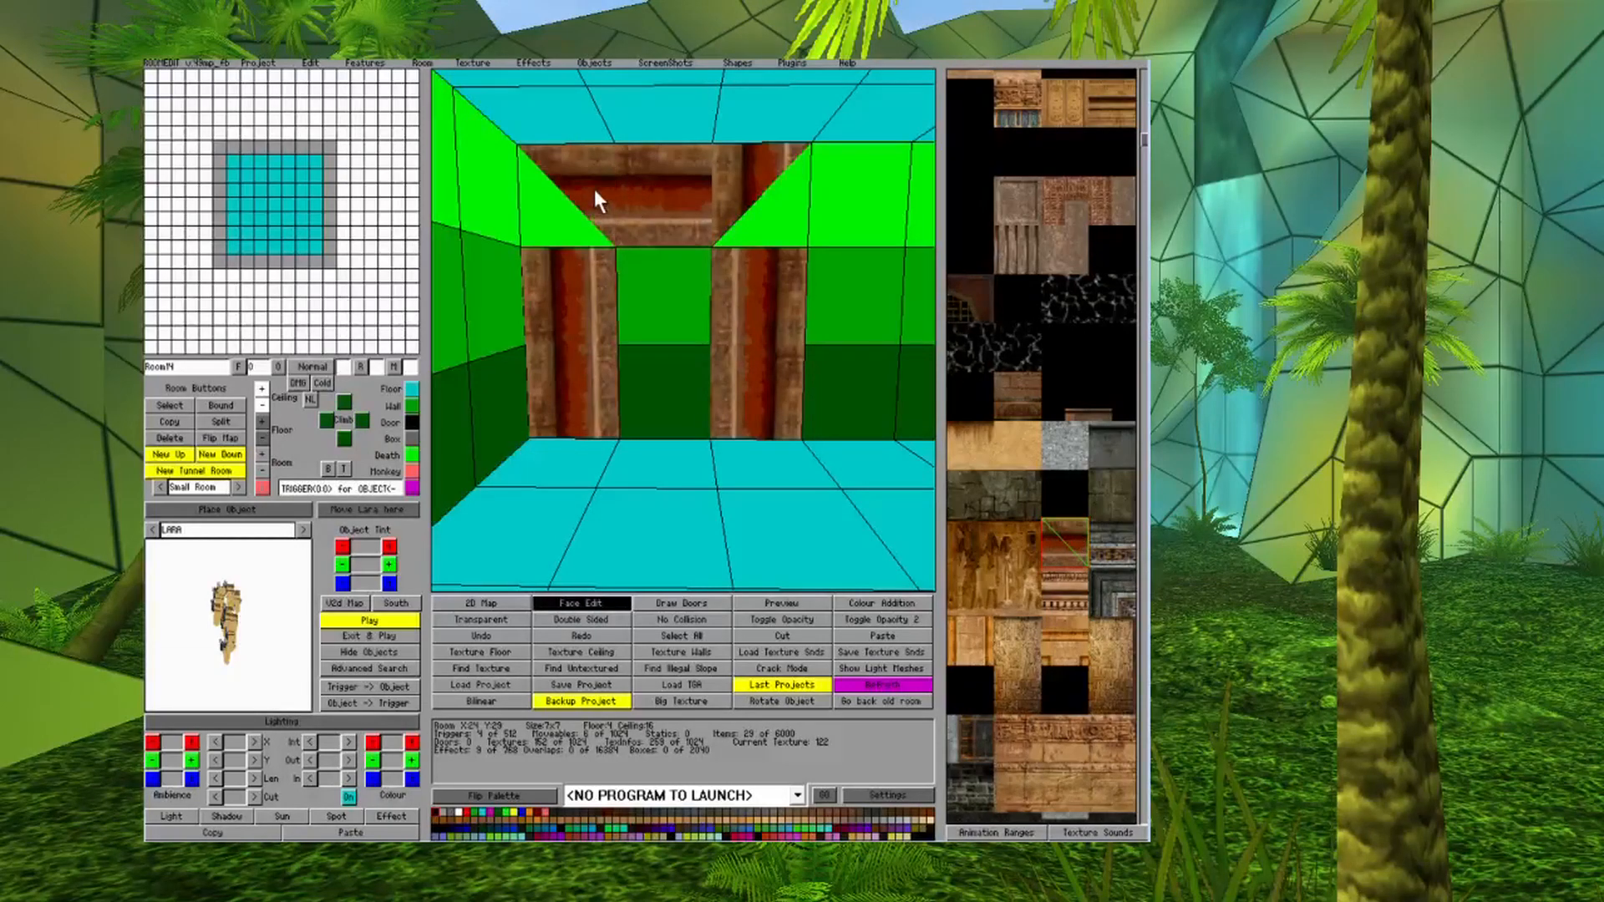
Apply texture 122 to the lower triangle of that corner, orienting it to continue the vertical side and form a mitre.
{"action": "left_click", "coordinate": [559, 225]}
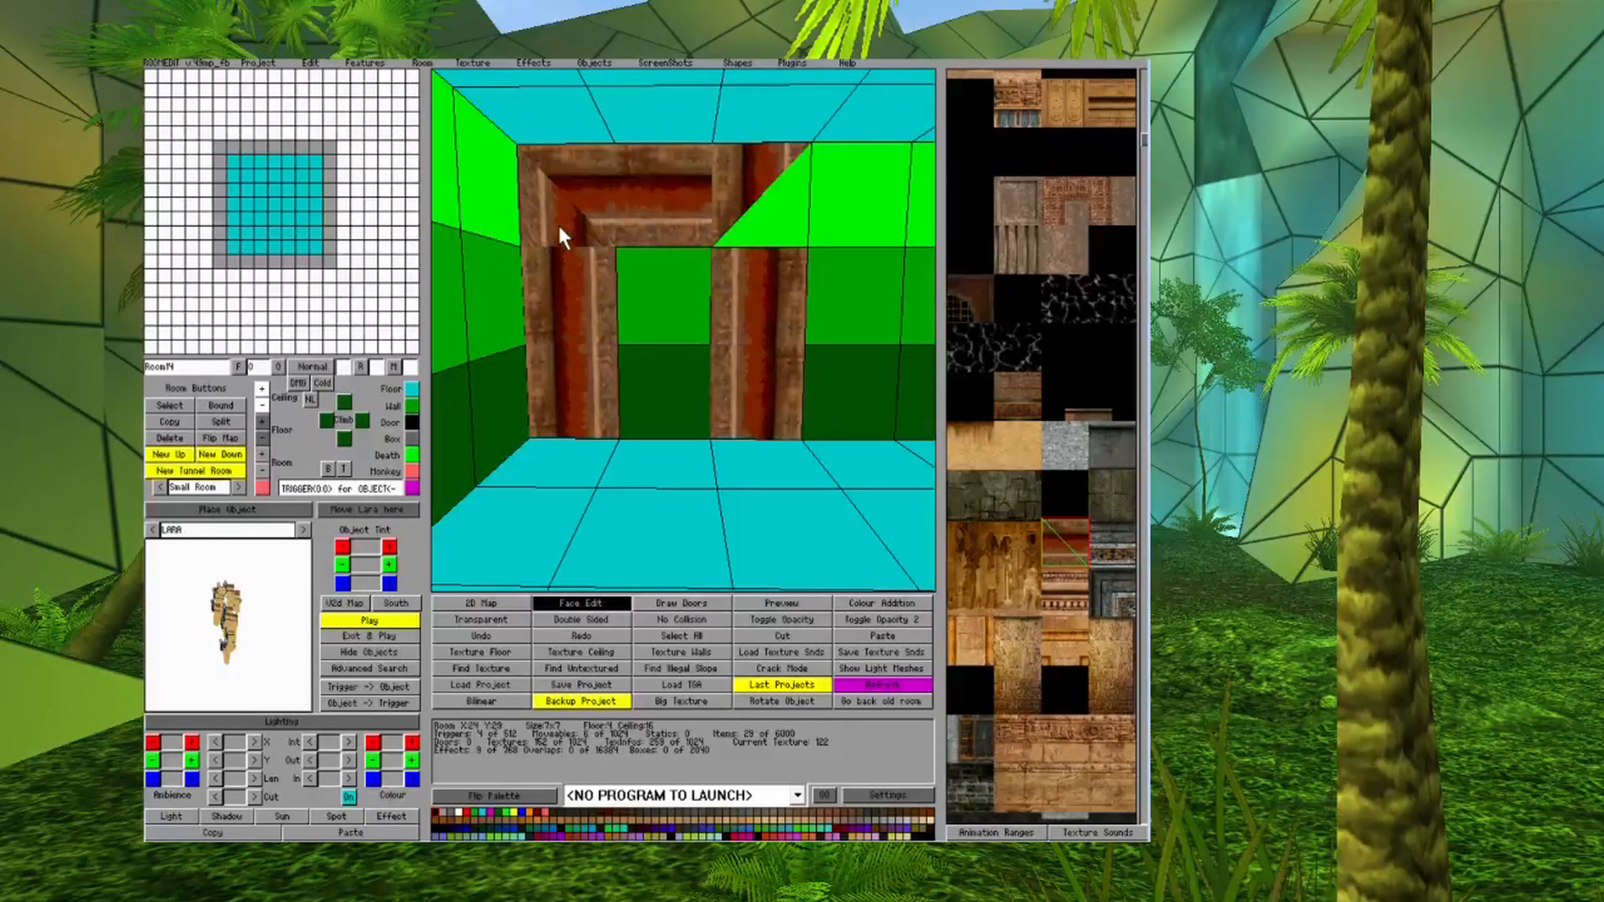
{"action": "left_click", "coordinate": [561, 228]}
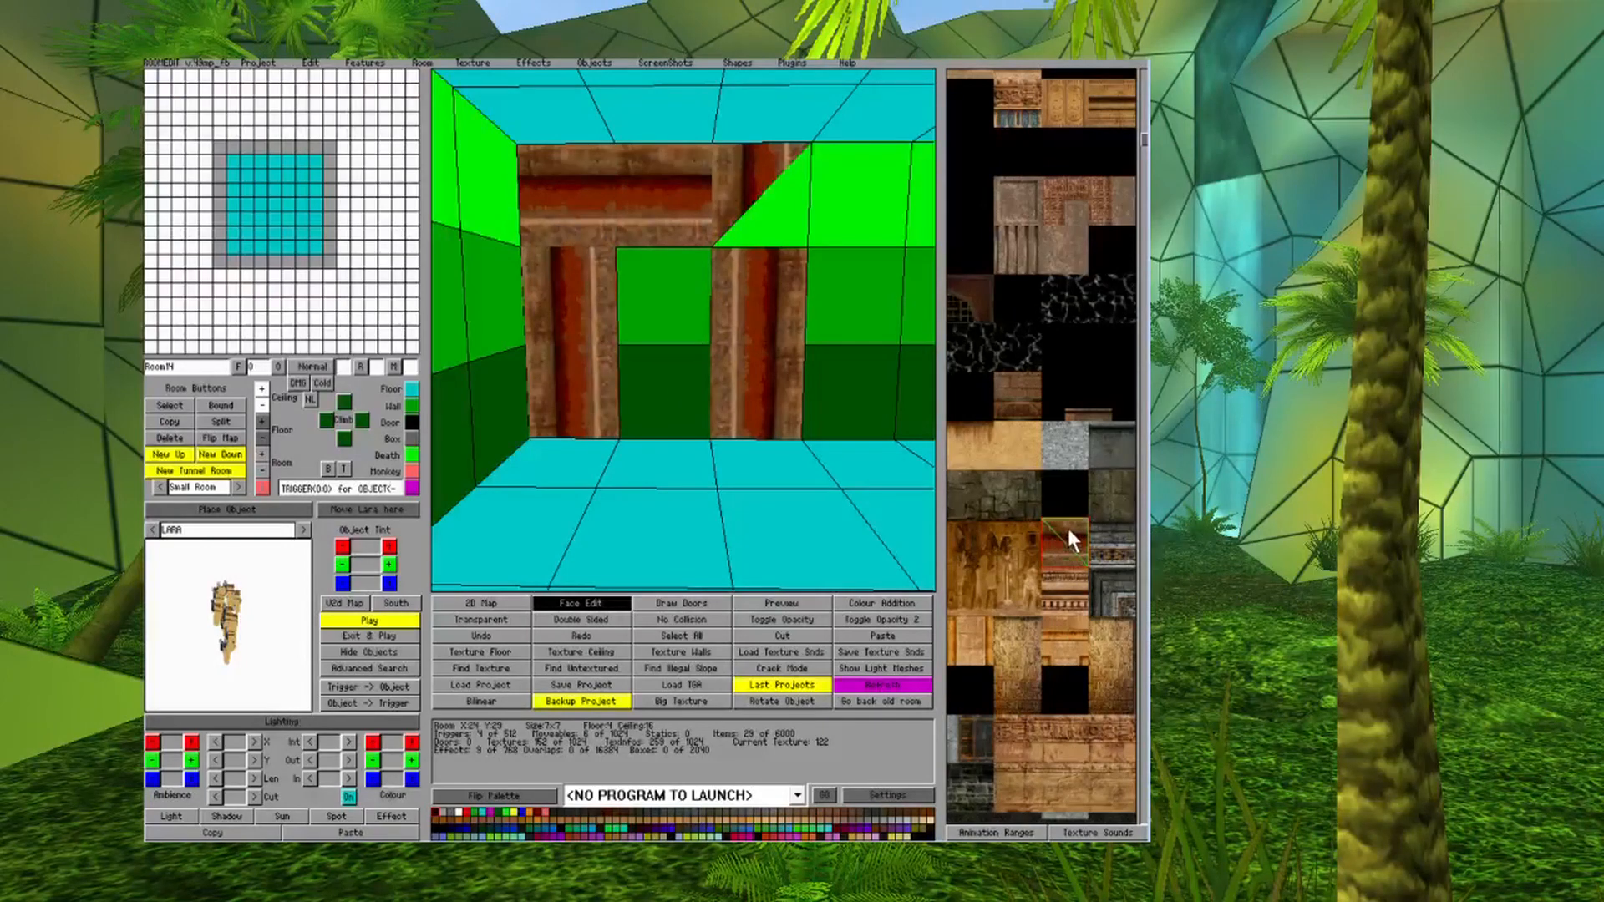
{"action": "left_click", "coordinate": [574, 229]}
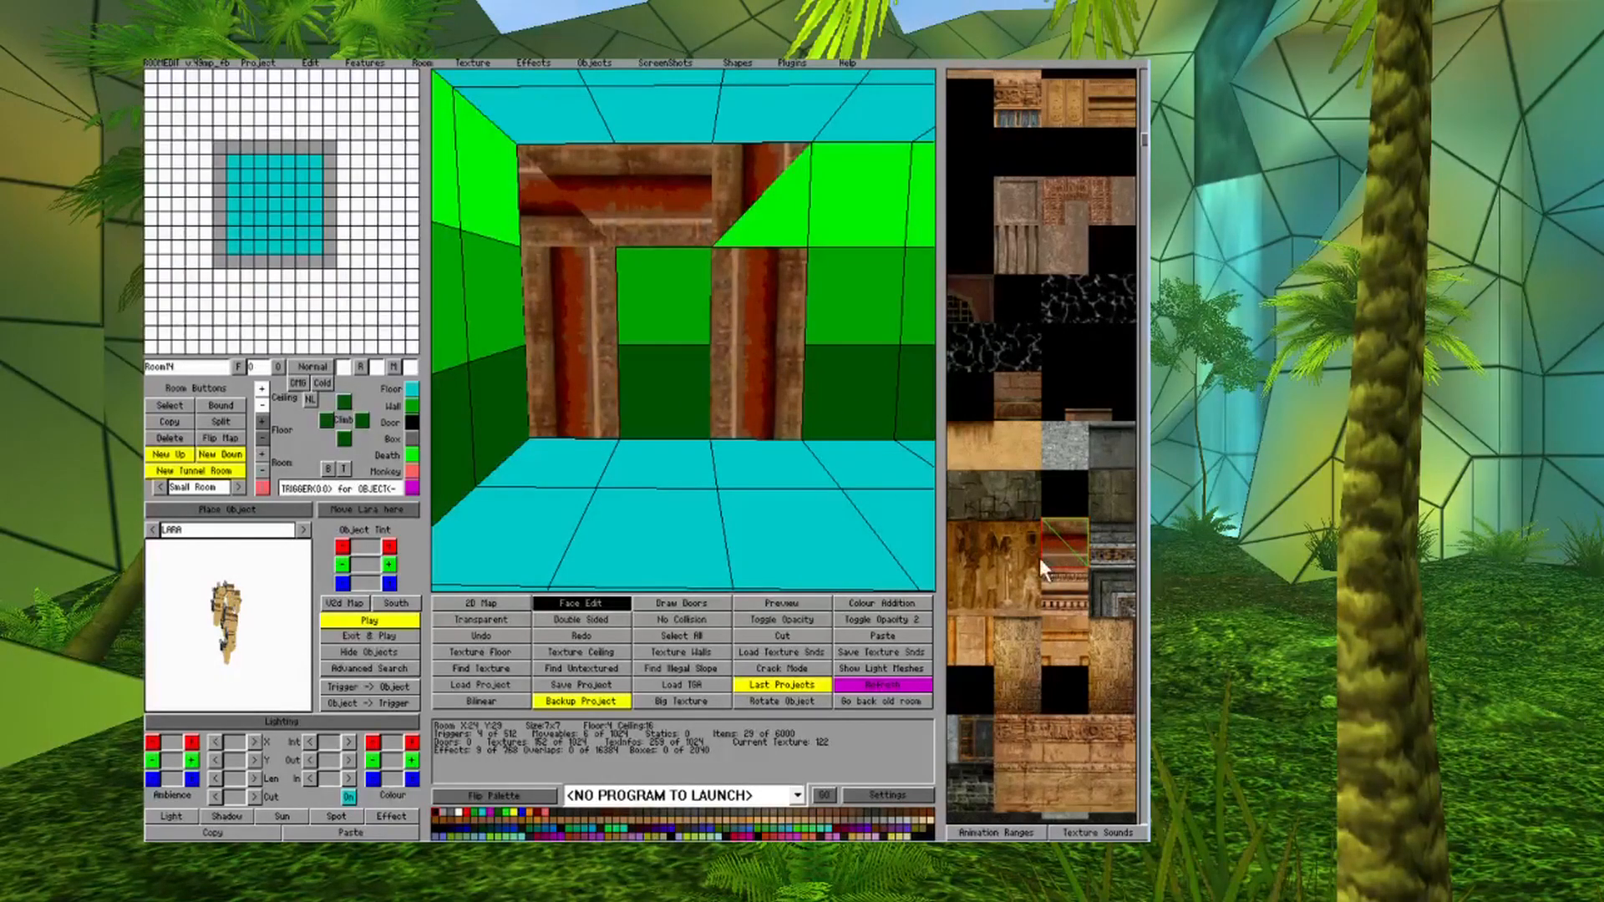
{"action": "left_click", "coordinate": [571, 227]}
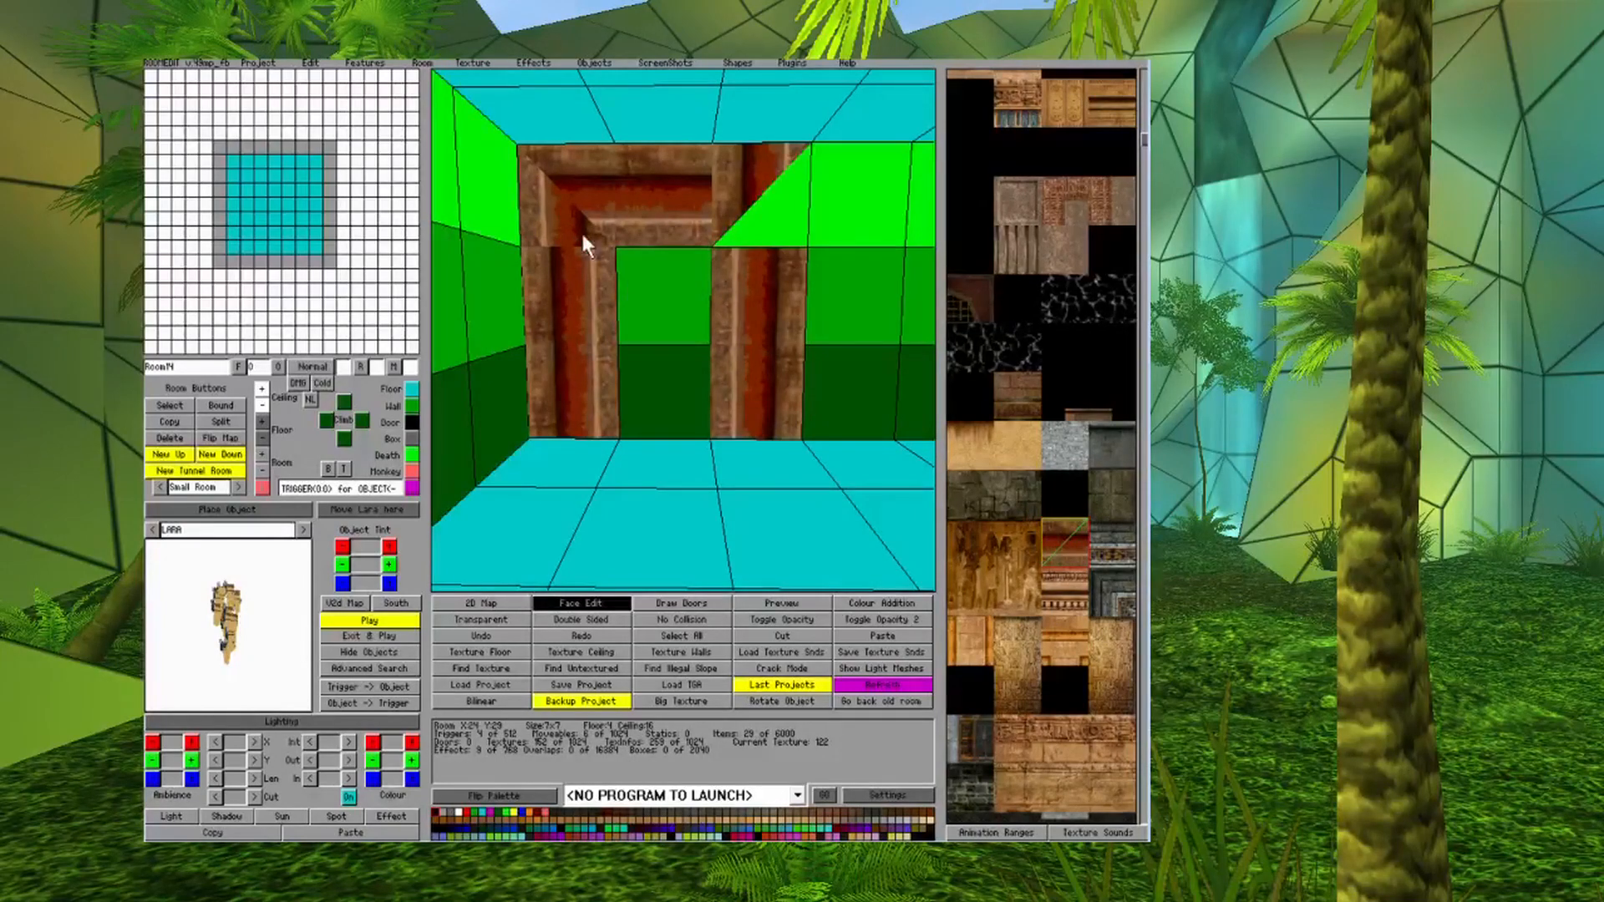
{"action": "left_click", "coordinate": [582, 236]}
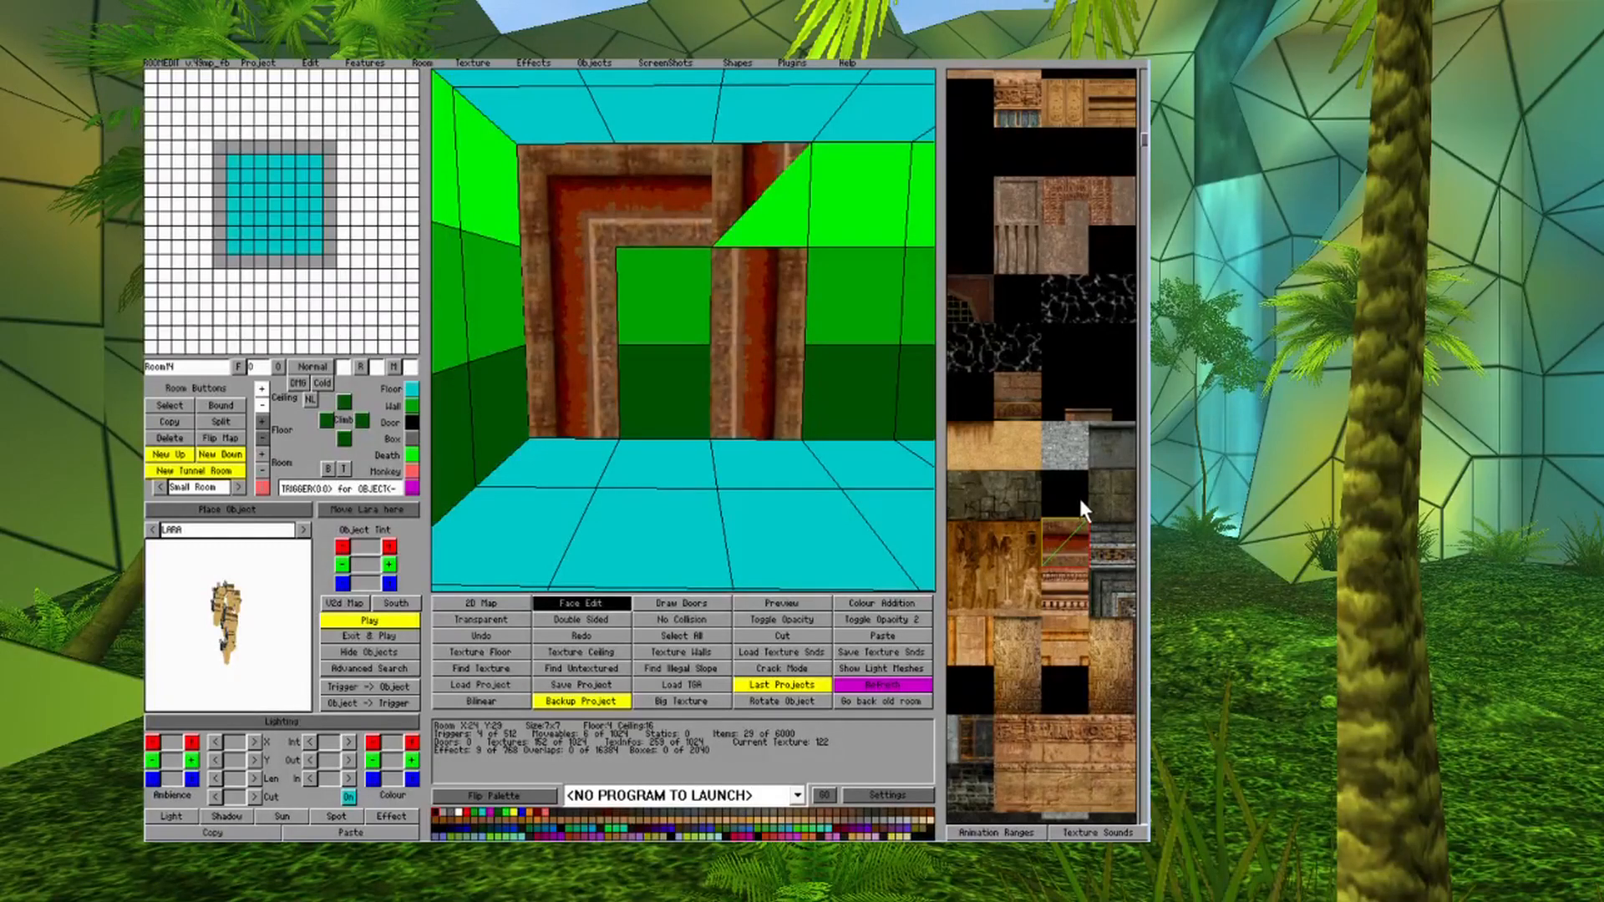
Apply texture 122 to both triangles of the frame's other top corner, orienting them to form a matching mitre.
{"action": "left_click", "coordinate": [732, 156]}
{"action": "left_click", "coordinate": [781, 224]}
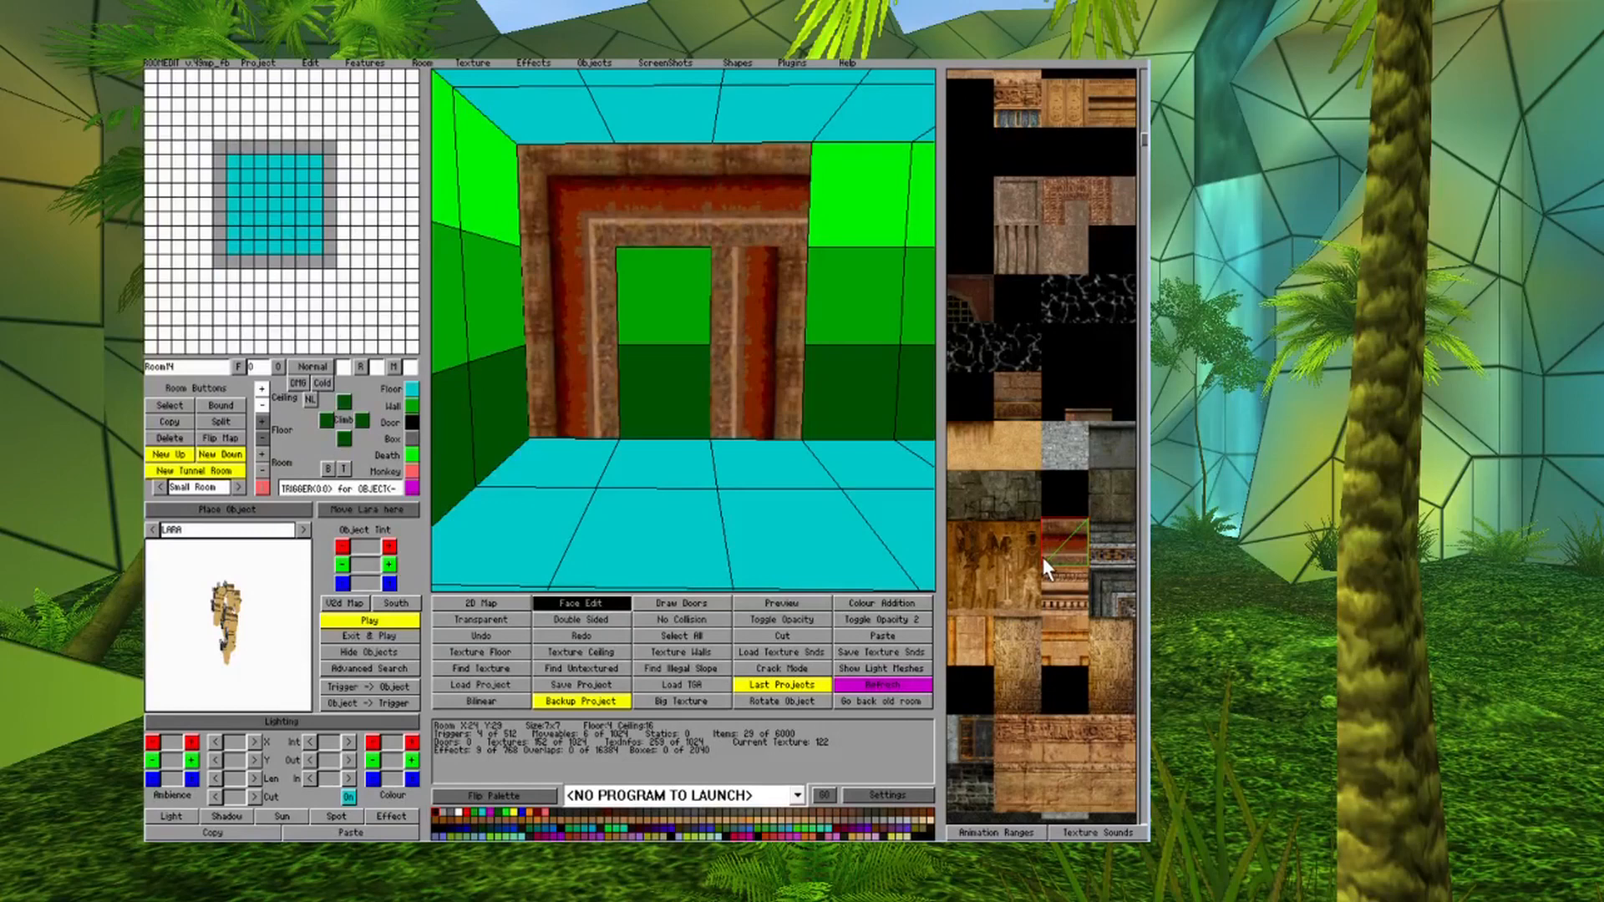
{"action": "left_click", "coordinate": [785, 223]}
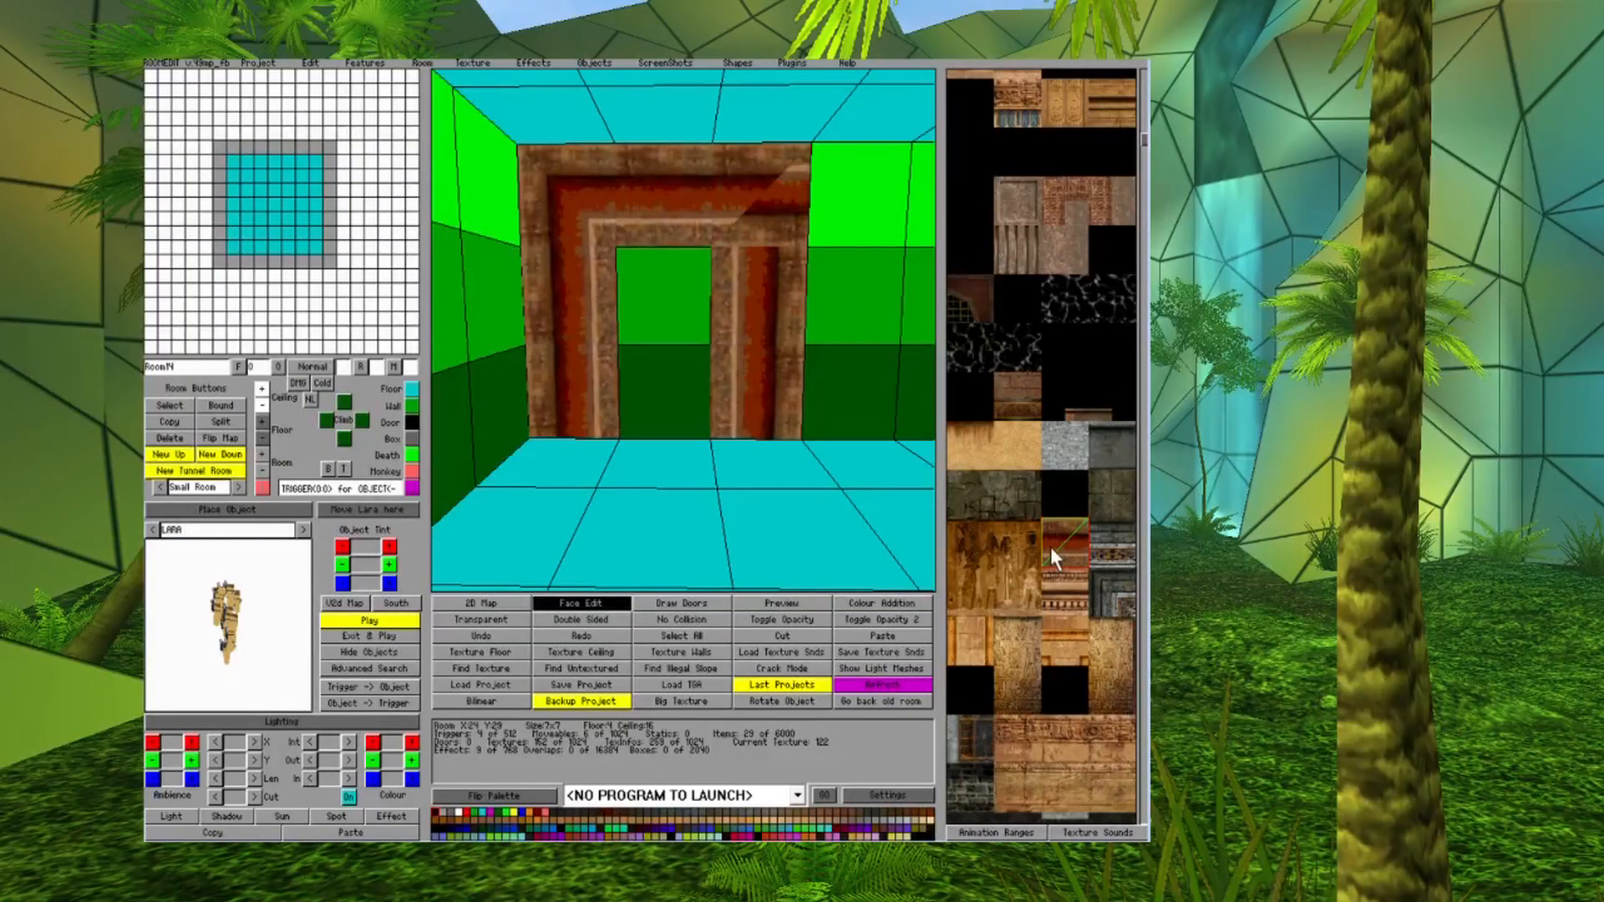
{"action": "left_click", "coordinate": [766, 219]}
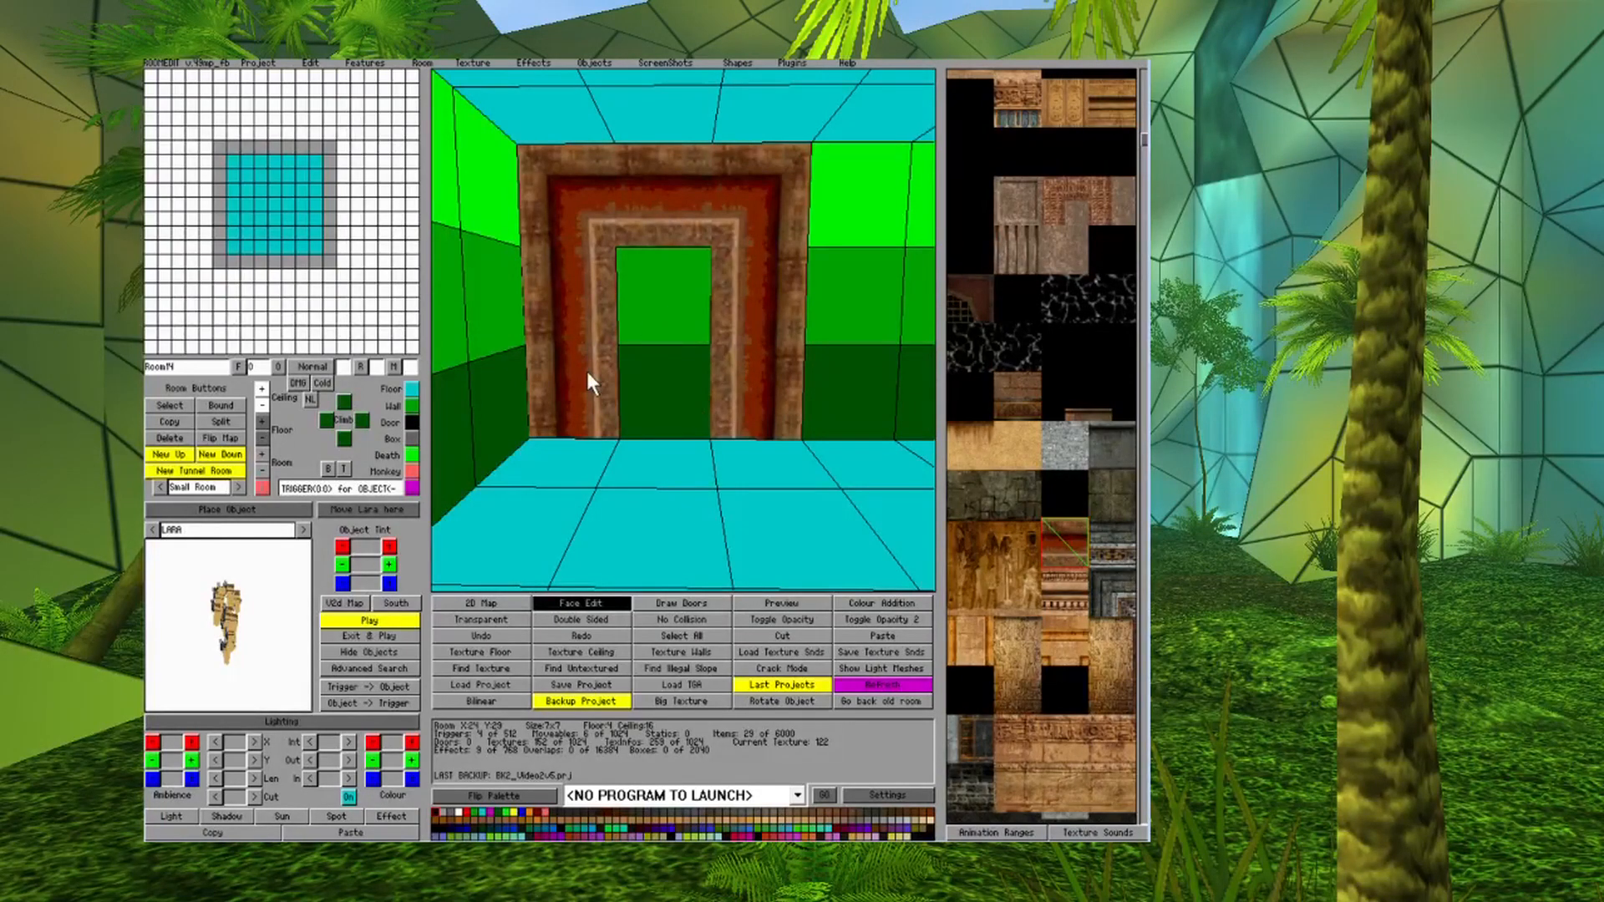
Fill the doorway opening with grey stone texture 119 and reselect texture 122 for painting.
{"action": "left_click", "coordinate": [1110, 494]}
{"action": "left_click", "coordinate": [676, 354]}
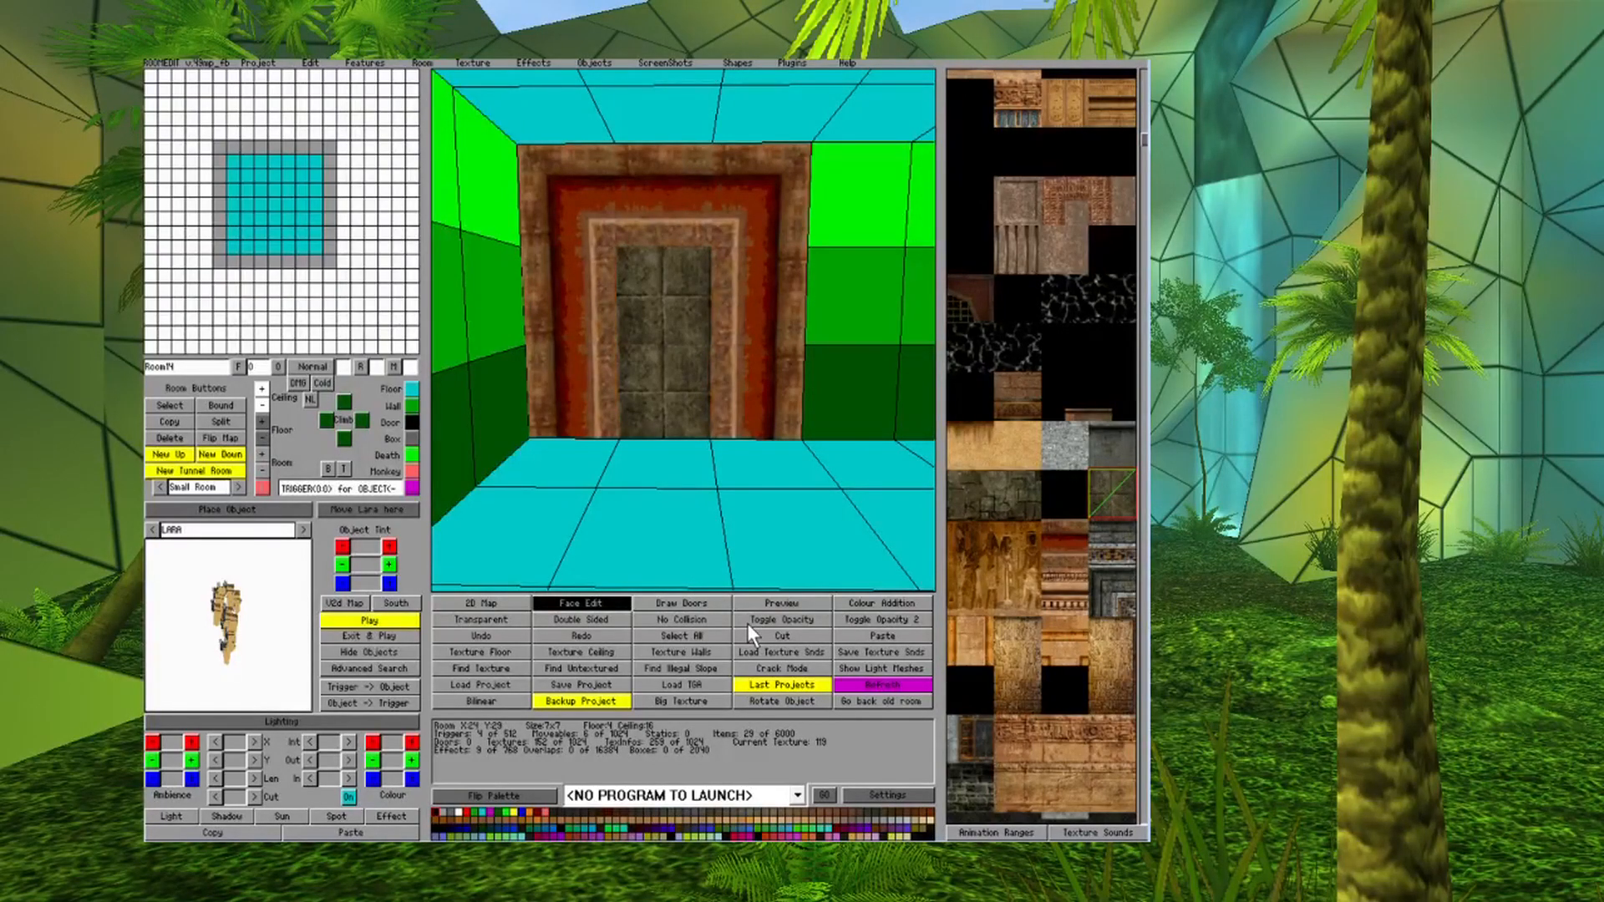
{"action": "left_click", "coordinate": [1047, 528]}
{"action": "right_click", "coordinate": [885, 310]}
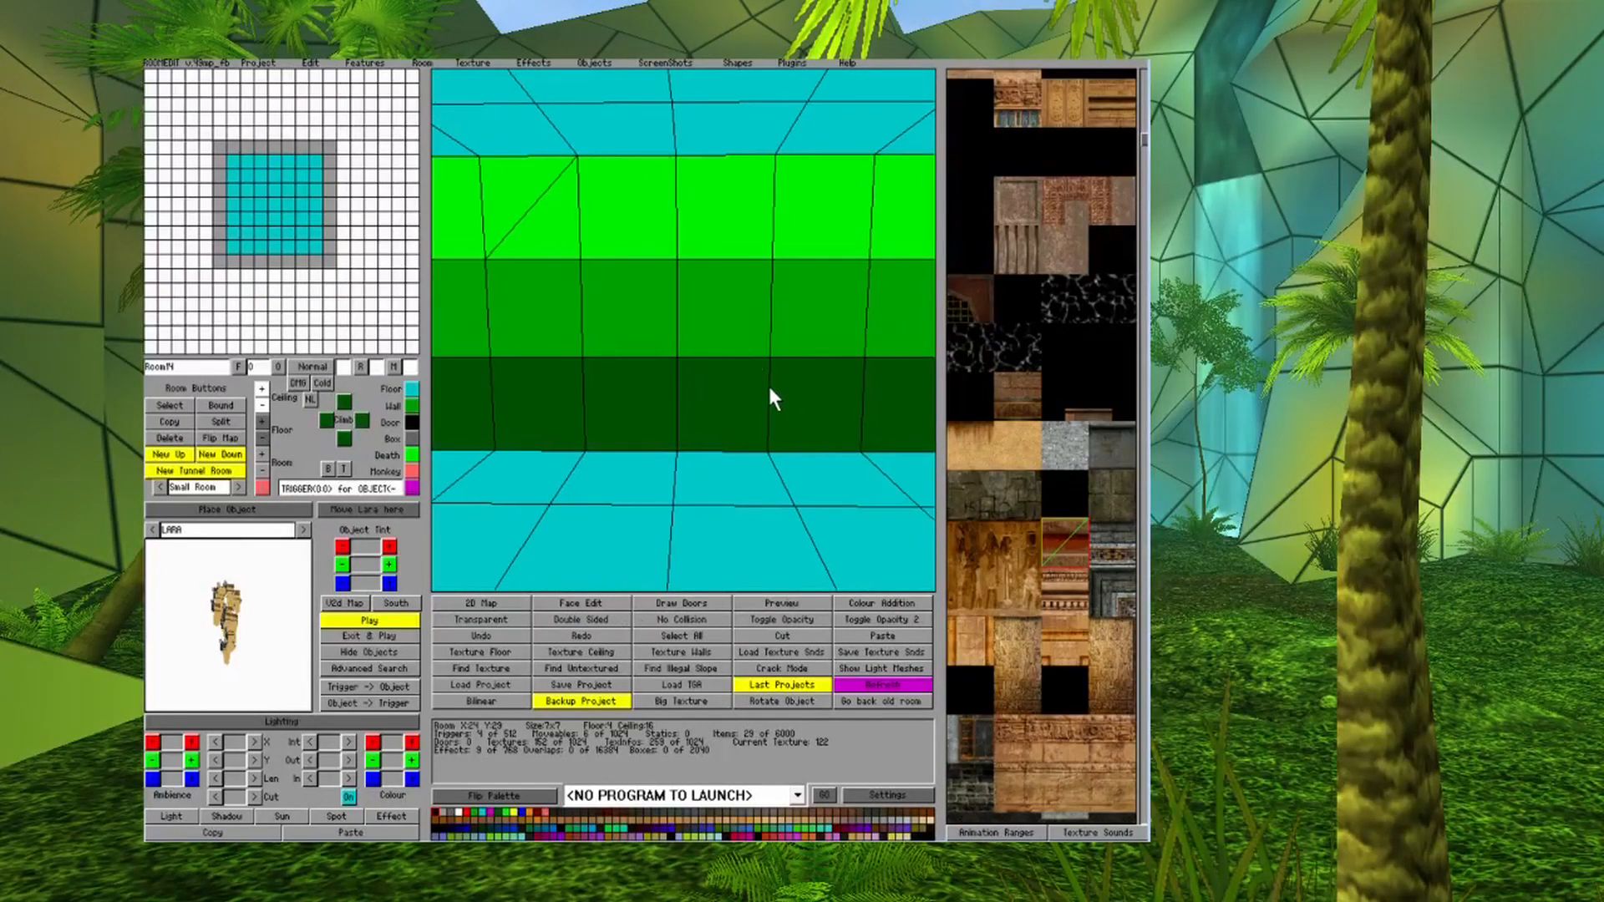
Lower the upper division line of a plain back-wall column by three clicks and restrict editing to one corner.
{"action": "left_click", "coordinate": [762, 359]}
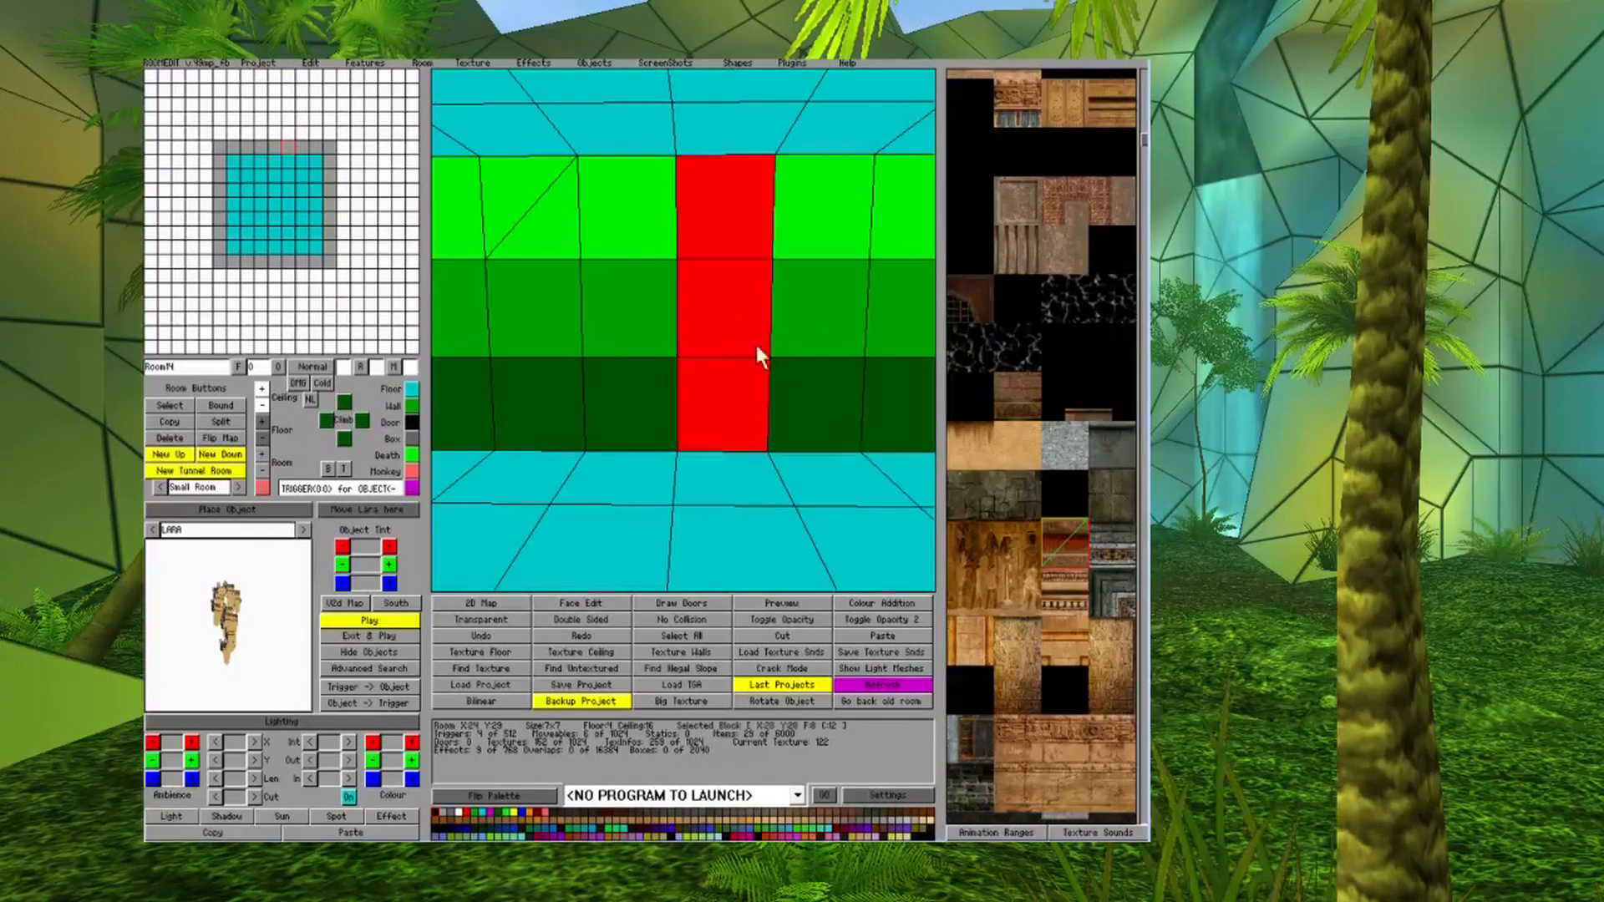
{"action": "left_click", "coordinate": [262, 402]}
{"action": "left_click", "coordinate": [696, 370], "text": "ctrl"}
{"action": "left_click", "coordinate": [695, 369], "text": "ctrl"}
{"action": "left_click", "coordinate": [691, 368], "text": "ctrl"}
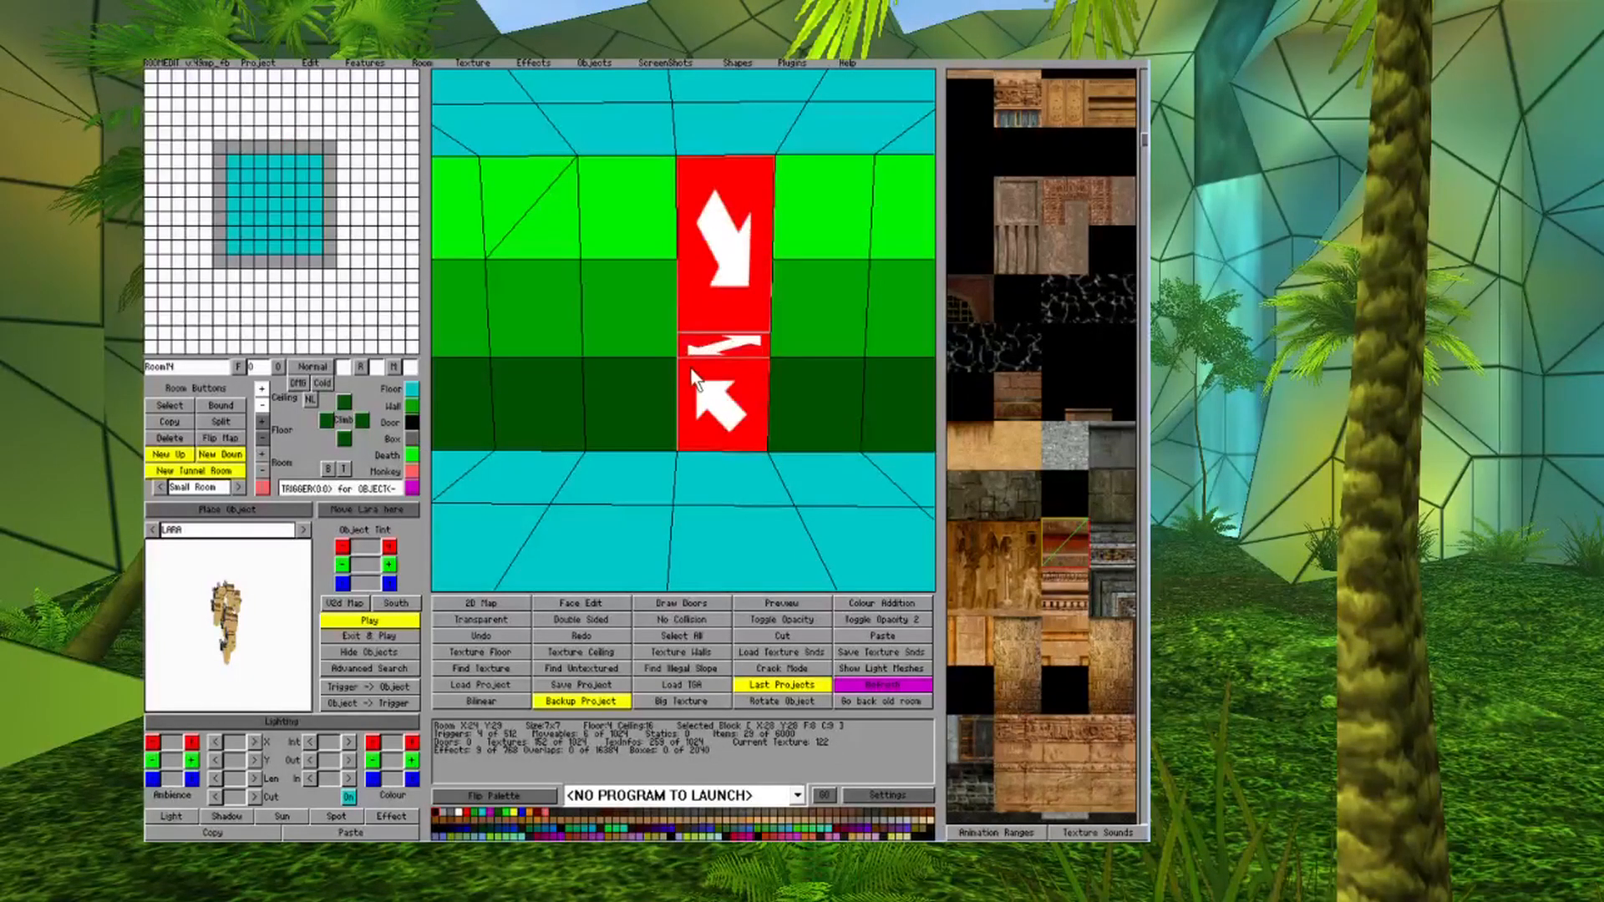
Raise one corner of the lowered division line to split the column's middle section diagonally.
{"action": "left_click", "coordinate": [262, 418]}
{"action": "left_click", "coordinate": [263, 436]}
{"action": "left_click", "coordinate": [259, 387]}
{"action": "left_click", "coordinate": [260, 387]}
{"action": "left_click", "coordinate": [259, 388]}
{"action": "left_click", "coordinate": [260, 387]}
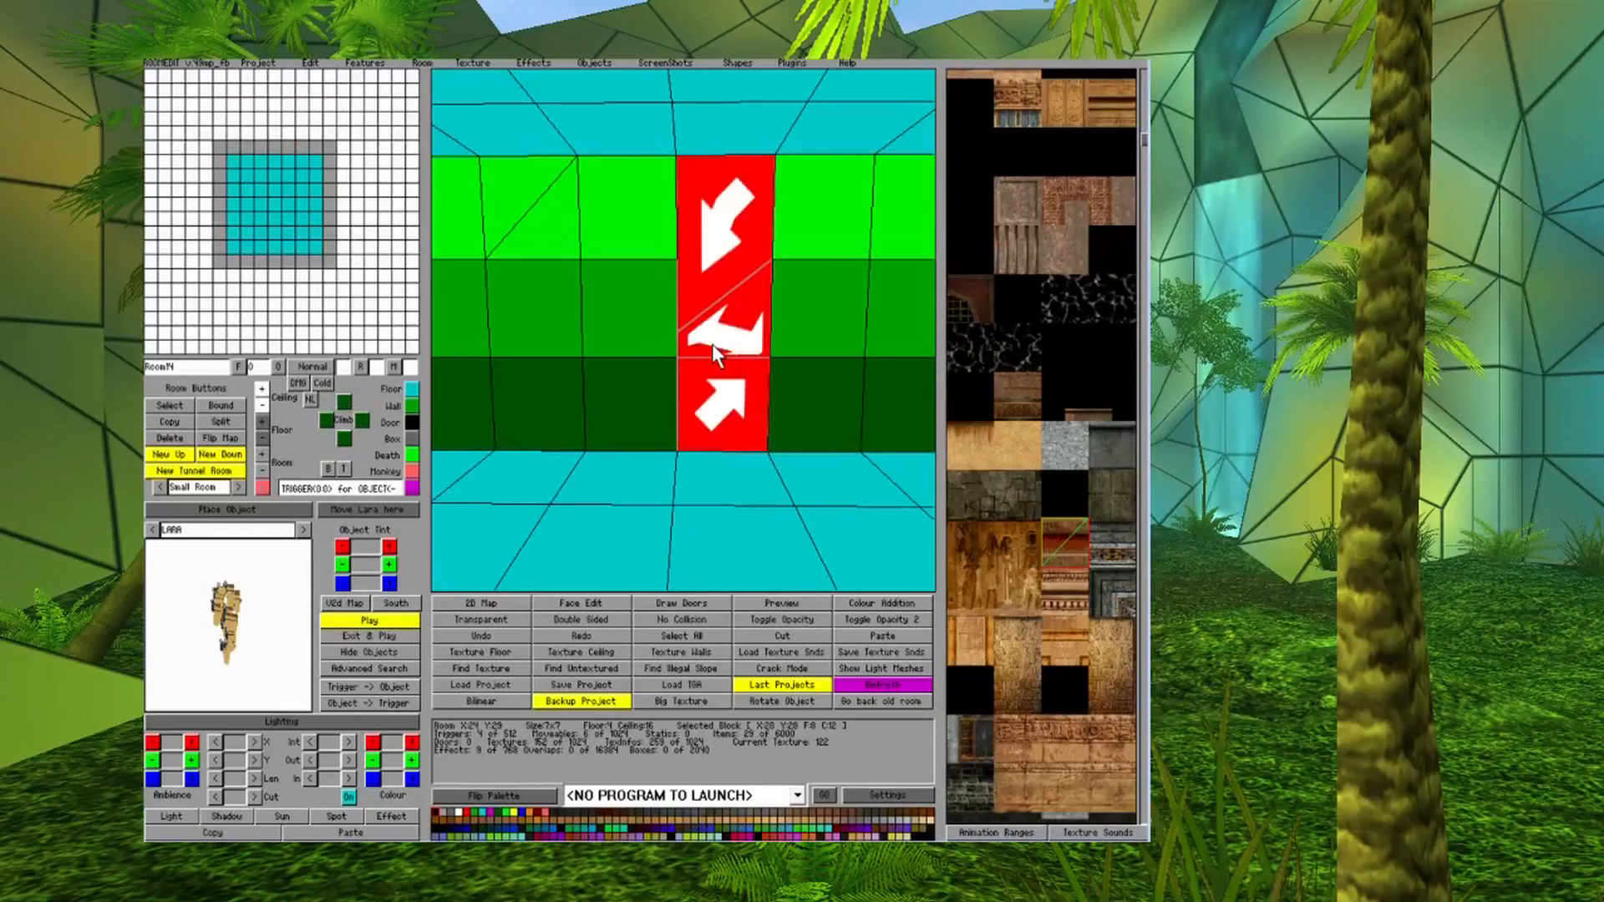
{"action": "left_click", "coordinate": [256, 405]}
{"action": "left_click", "coordinate": [723, 474]}
Lower the same column's upper ceiling line four clicks, merging the triangle above the diagonal with the top wall section.
{"action": "left_click", "coordinate": [713, 301]}
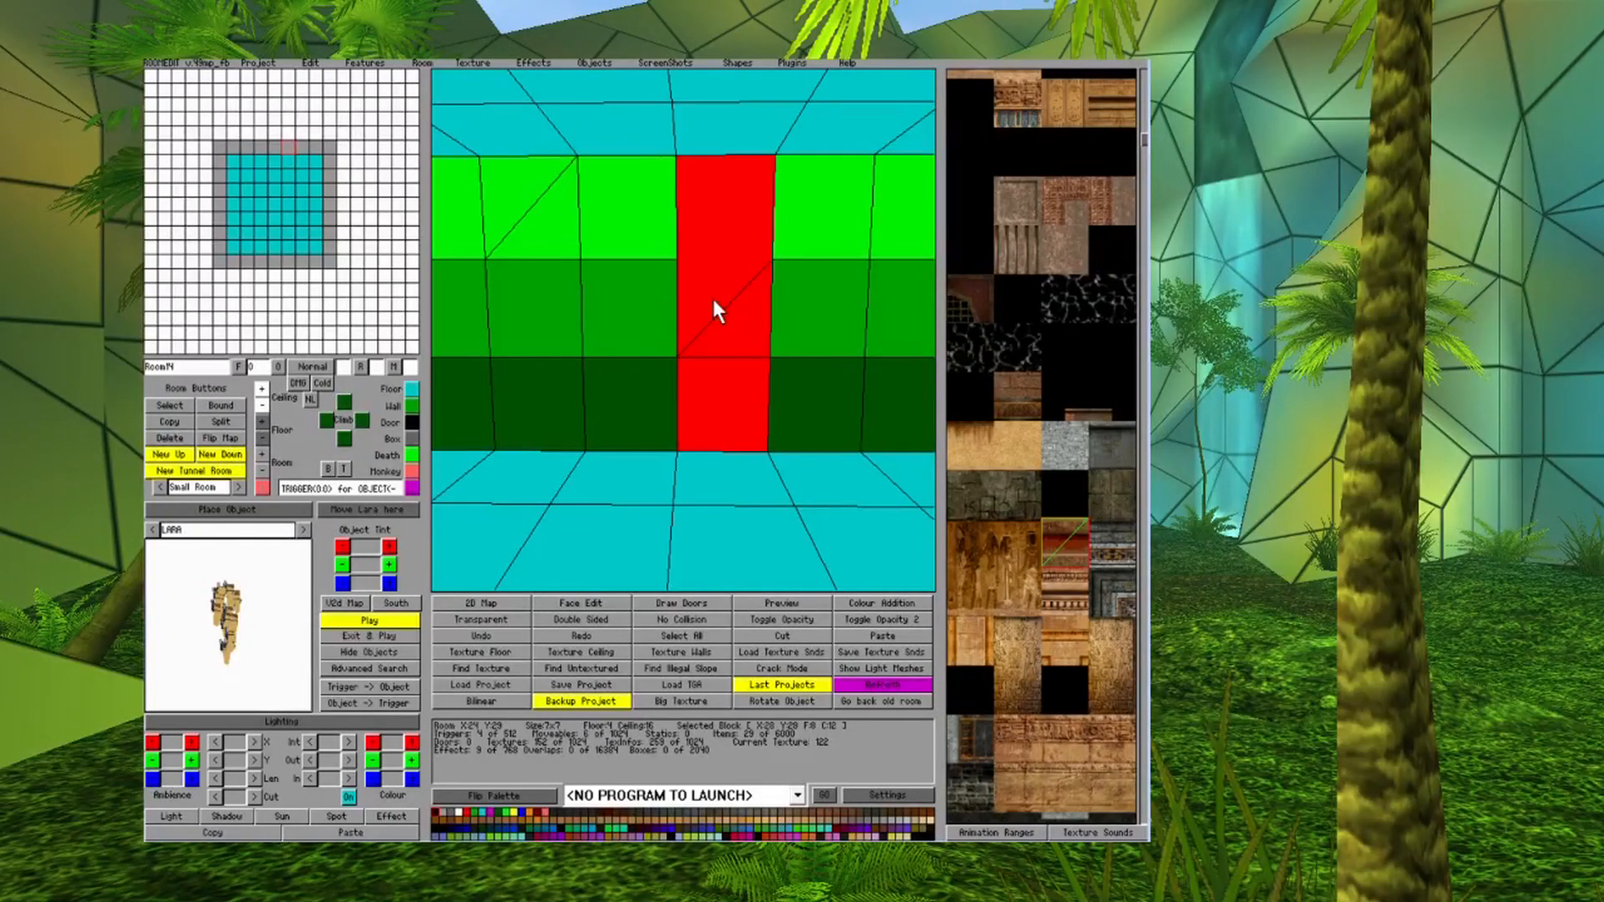
{"action": "key", "text": "f"}
{"action": "key", "text": "f"}
{"action": "key", "text": "f"}
{"action": "key", "text": "f"}
{"action": "left_click", "coordinate": [753, 532]}
{"action": "key", "text": "Right"}
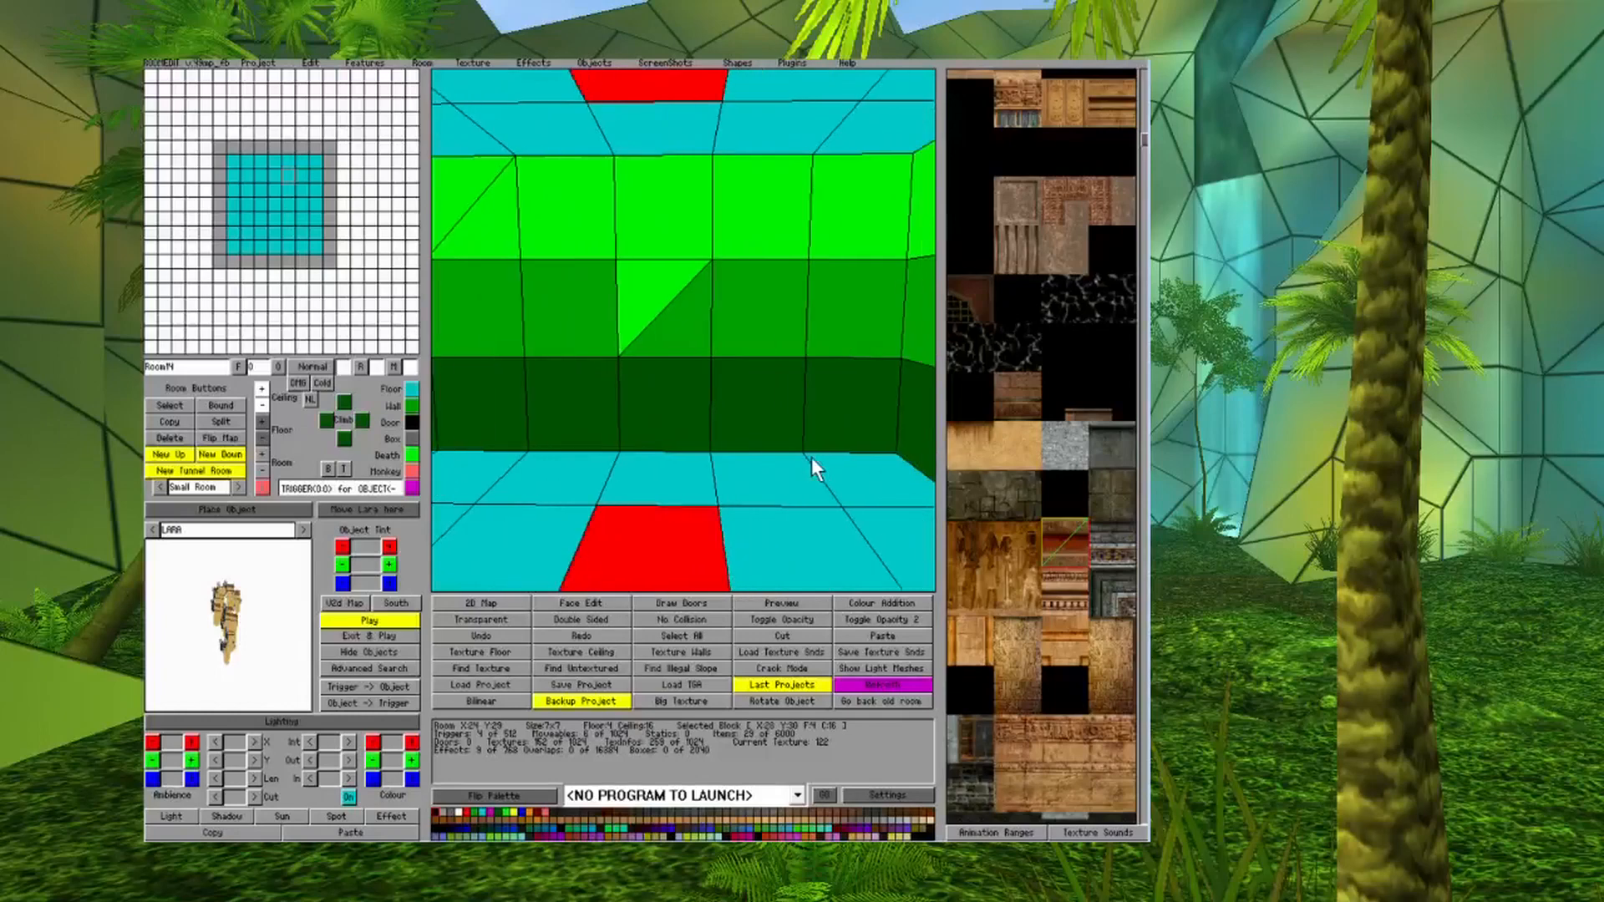
Split the bottom section of the column already divided in the middle with a diagonal falling to its lower-right corner.
{"action": "left_click", "coordinate": [671, 398]}
{"action": "key", "text": "r"}
{"action": "key", "text": "r"}
{"action": "left_click", "coordinate": [641, 416]}
{"action": "left_click", "coordinate": [642, 416]}
{"action": "key", "text": "e"}
{"action": "key", "text": "d"}
{"action": "key", "text": "d"}
{"action": "key", "text": "d"}
{"action": "left_click", "coordinate": [642, 416]}
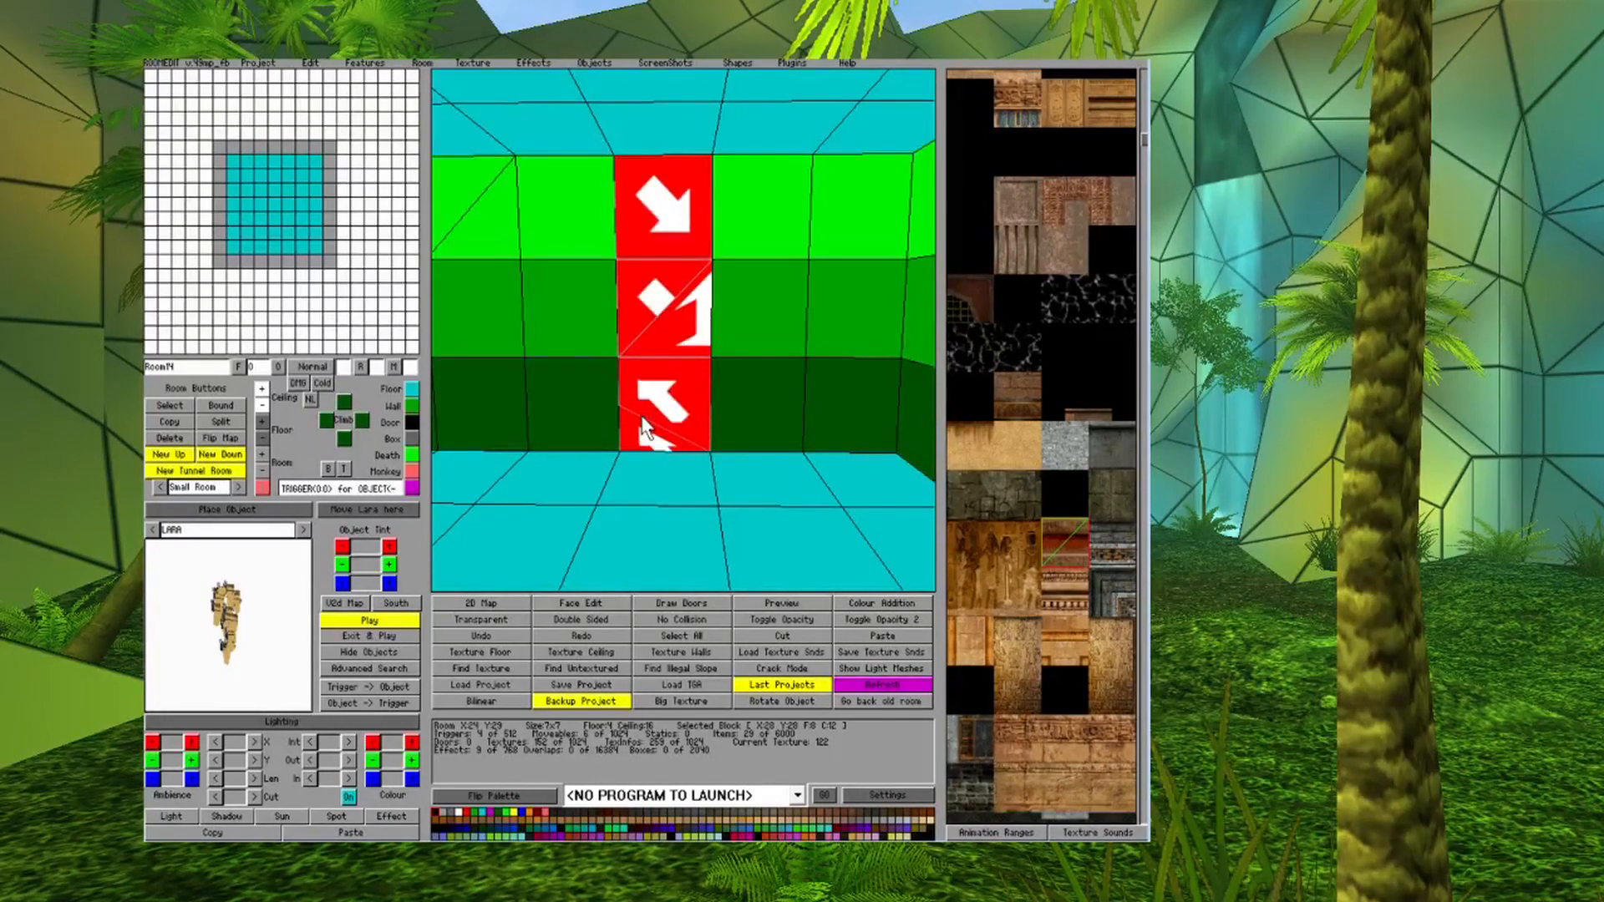
Split the bottom section of the adjacent column to the right with a mirrored diagonal falling to its lower-left corner.
{"action": "left_click", "coordinate": [745, 406]}
{"action": "key", "text": "e"}
{"action": "left_click", "coordinate": [768, 434]}
{"action": "left_click", "coordinate": [769, 435]}
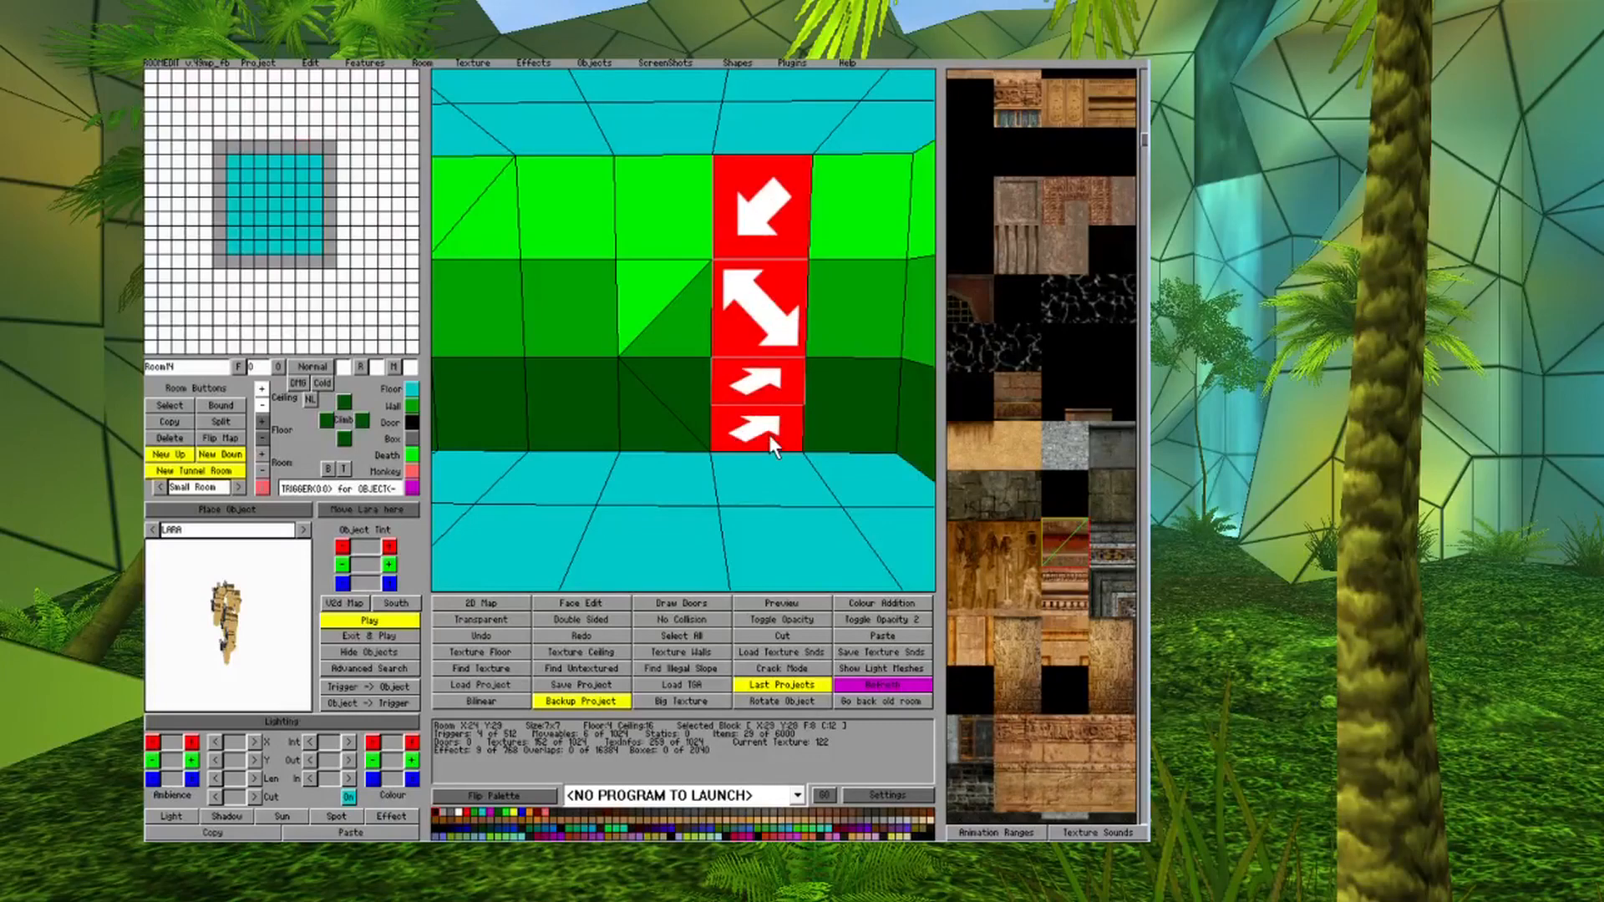
{"action": "left_click", "coordinate": [768, 435]}
{"action": "key", "text": "d"}
{"action": "key", "text": "d"}
{"action": "left_click", "coordinate": [764, 417]}
{"action": "left_click", "coordinate": [764, 419]}
{"action": "left_click", "coordinate": [761, 410]}
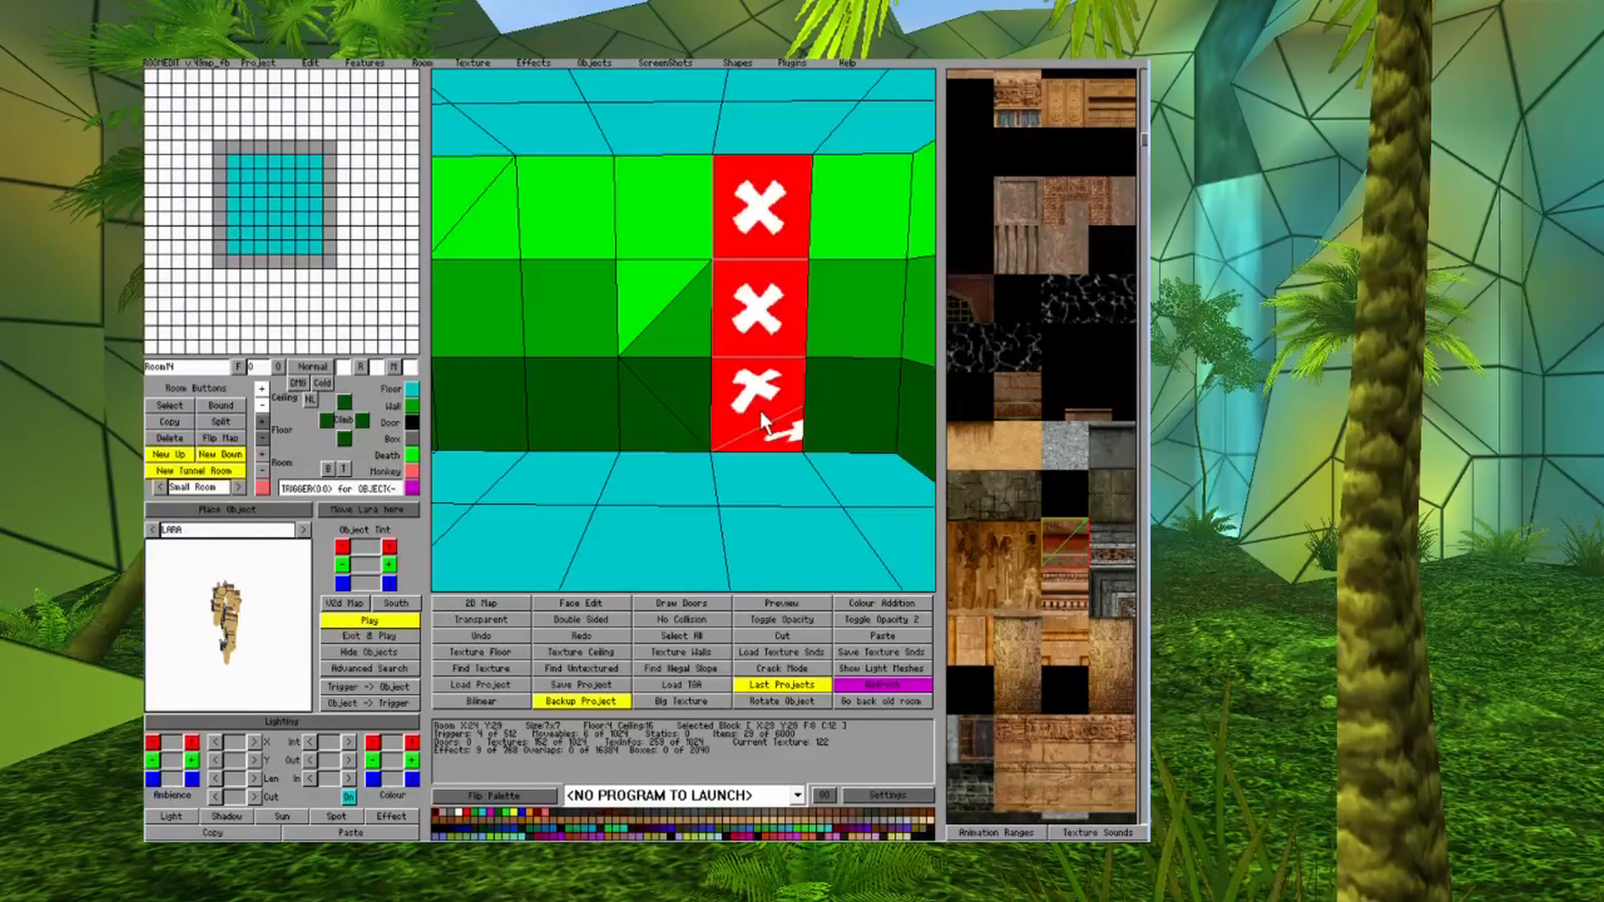
{"action": "left_click", "coordinate": [761, 412]}
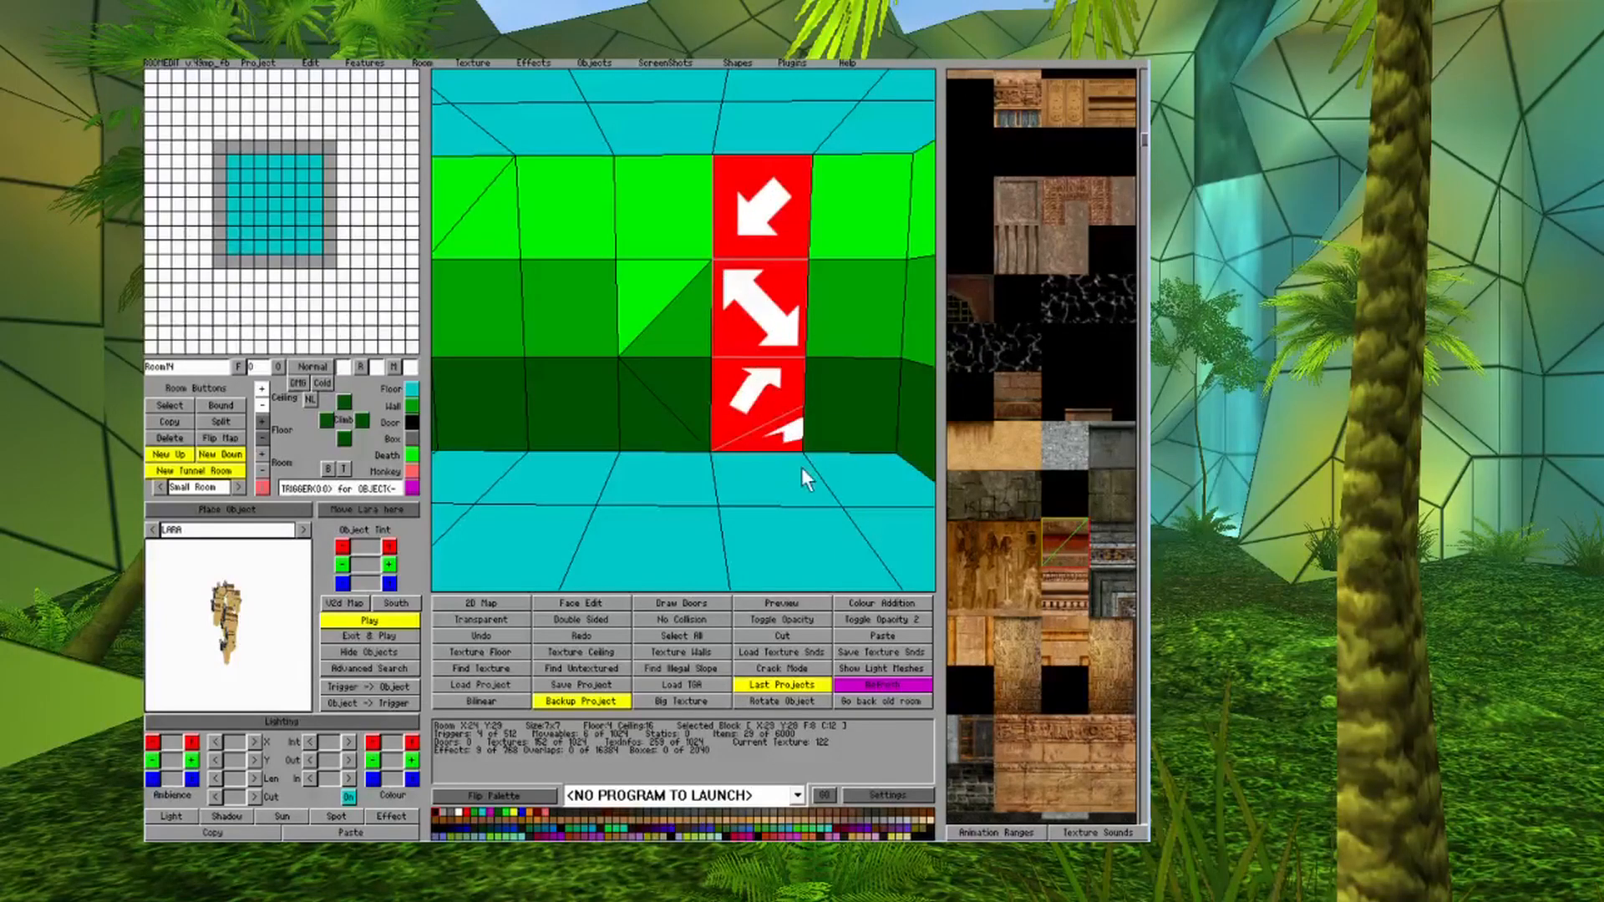
{"action": "left_click", "coordinate": [800, 462]}
{"action": "left_click", "coordinate": [776, 513]}
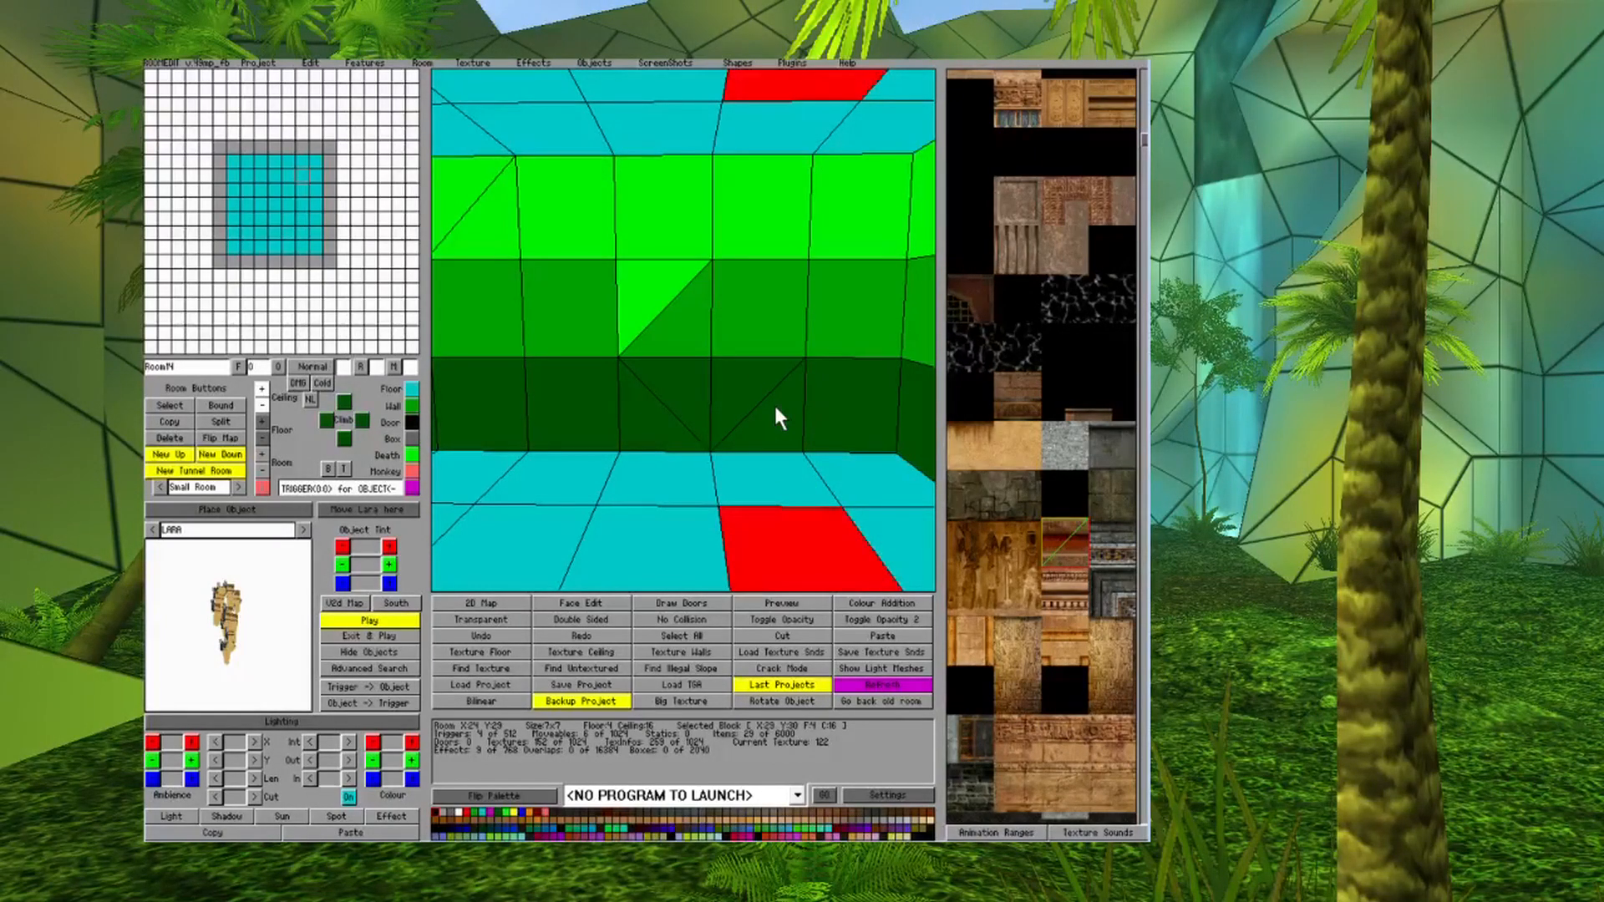
Divide the same column's middle section diagonally and merge the triangle above with the top section, completing a diamond across both columns.
{"action": "left_click", "coordinate": [753, 307]}
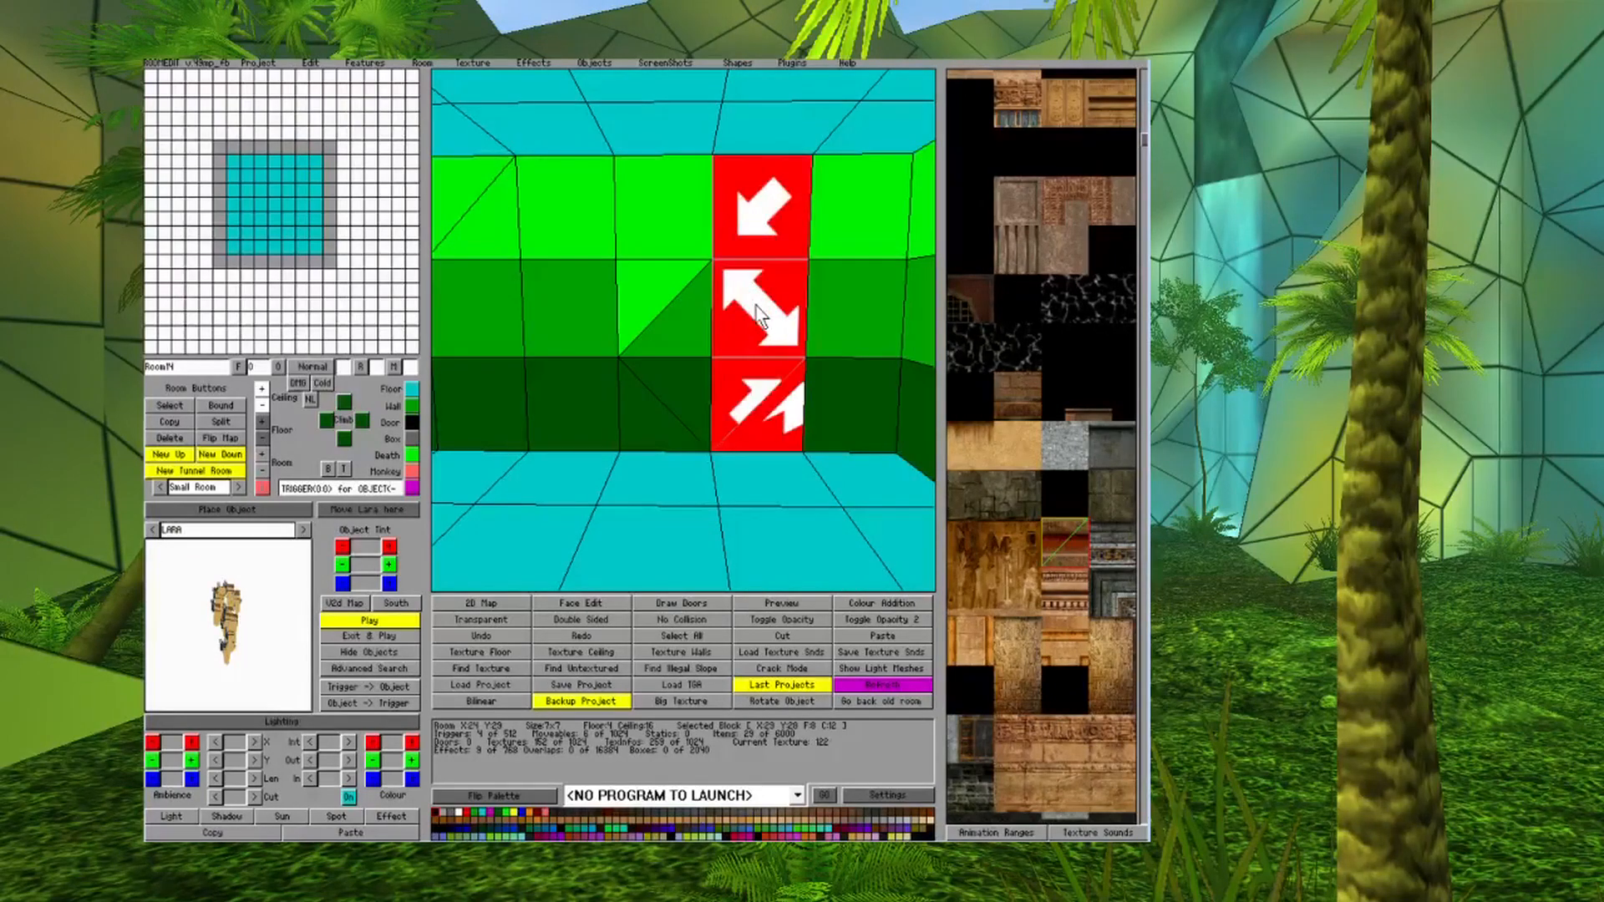
{"action": "left_click", "coordinate": [263, 405]}
{"action": "left_click", "coordinate": [812, 288]}
{"action": "left_click", "coordinate": [775, 289]}
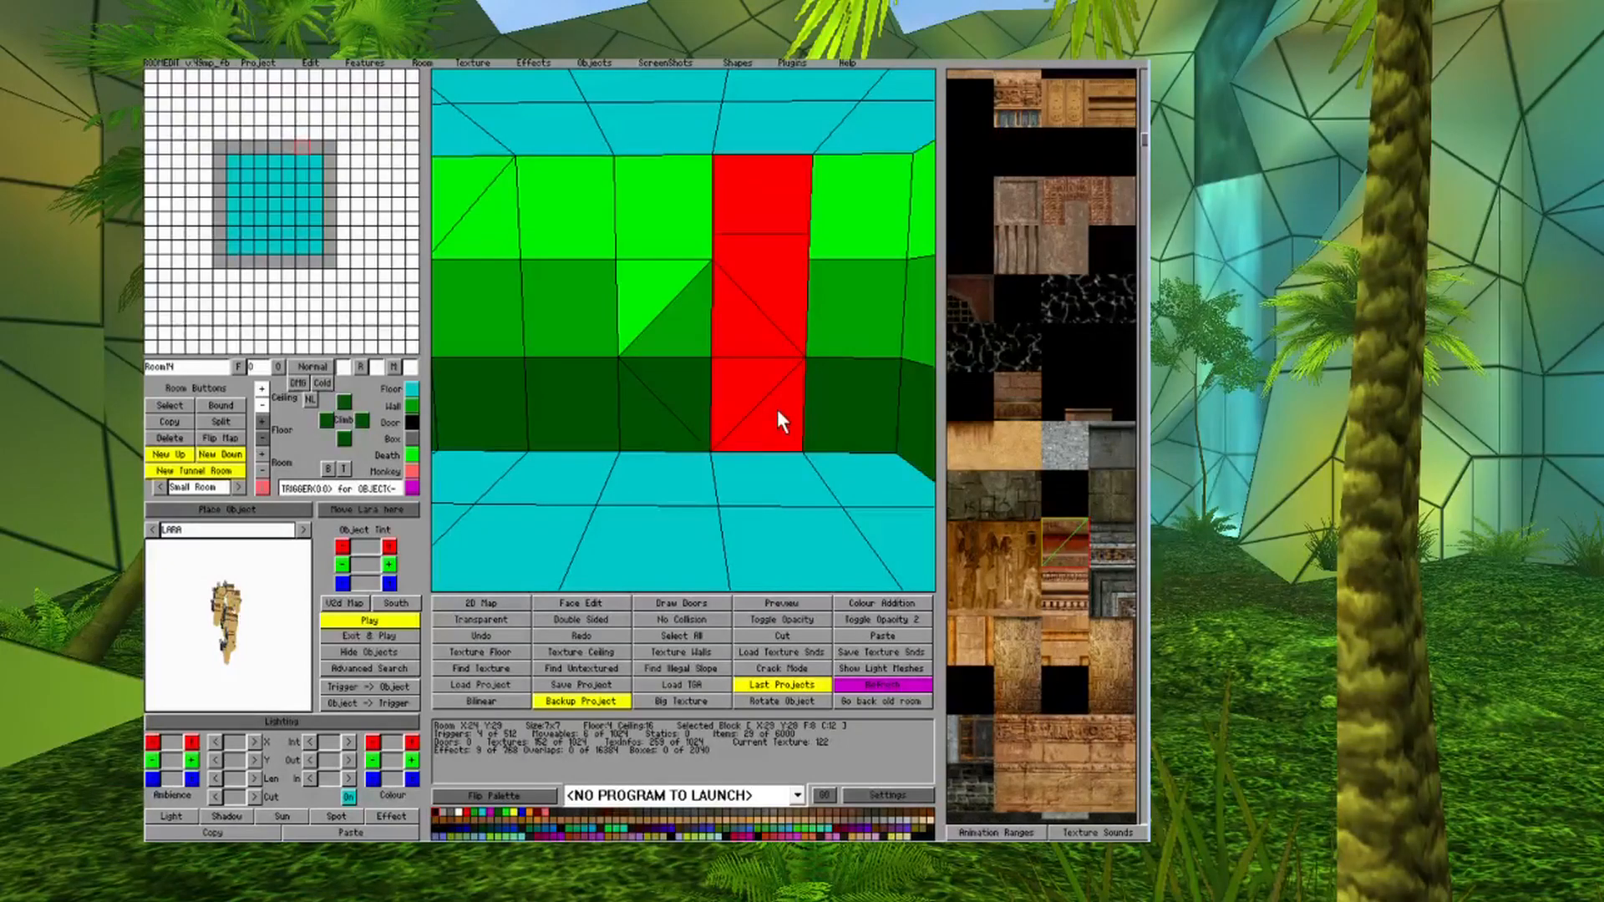
{"action": "left_click", "coordinate": [685, 520]}
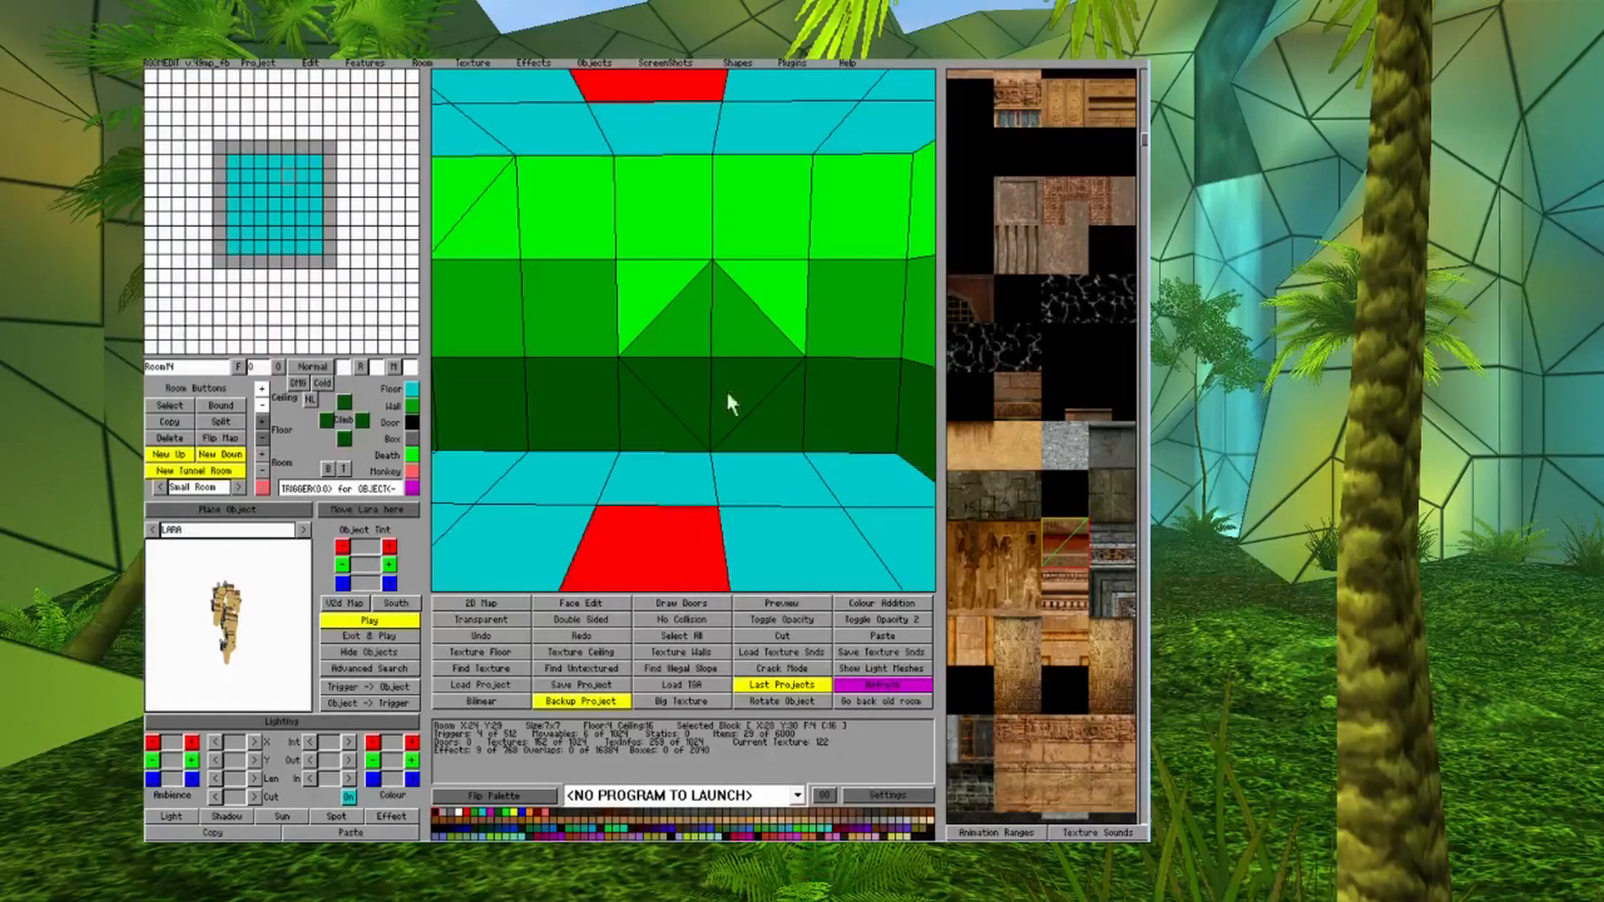
In face edit mode, apply grey stone texture 114 to the wall faces surrounding the diamond.
{"action": "left_click", "coordinate": [573, 605]}
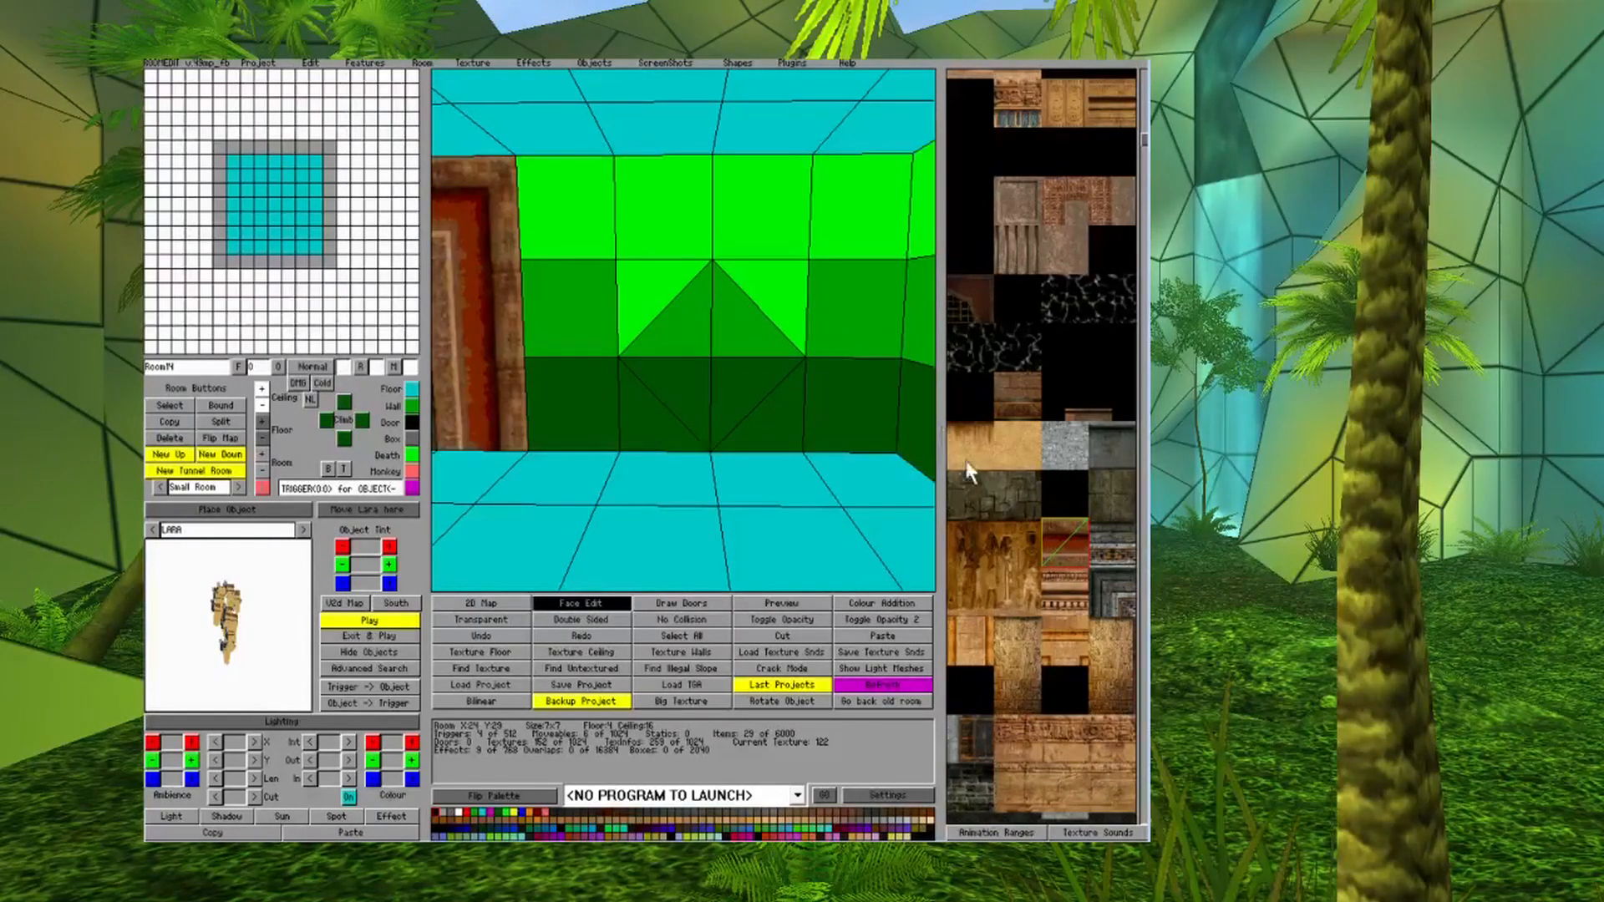
{"action": "left_click", "coordinate": [1012, 434]}
{"action": "left_click", "coordinate": [601, 410]}
{"action": "left_click", "coordinate": [576, 311]}
{"action": "left_click", "coordinate": [648, 267]}
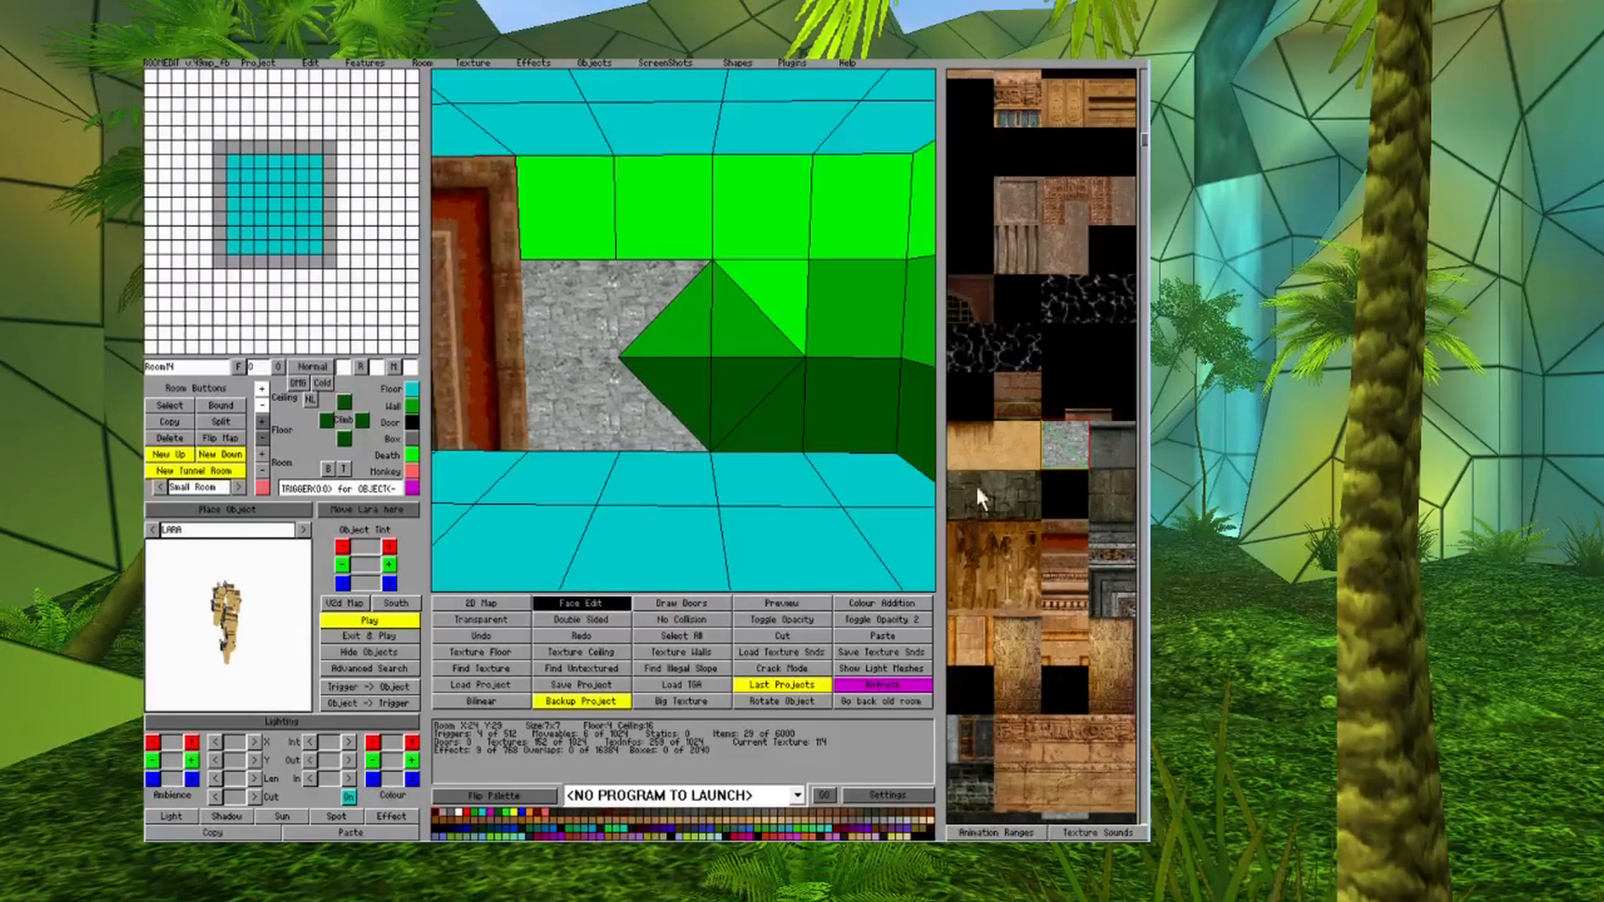
{"action": "left_click", "coordinate": [780, 420]}
{"action": "left_click", "coordinate": [794, 277]}
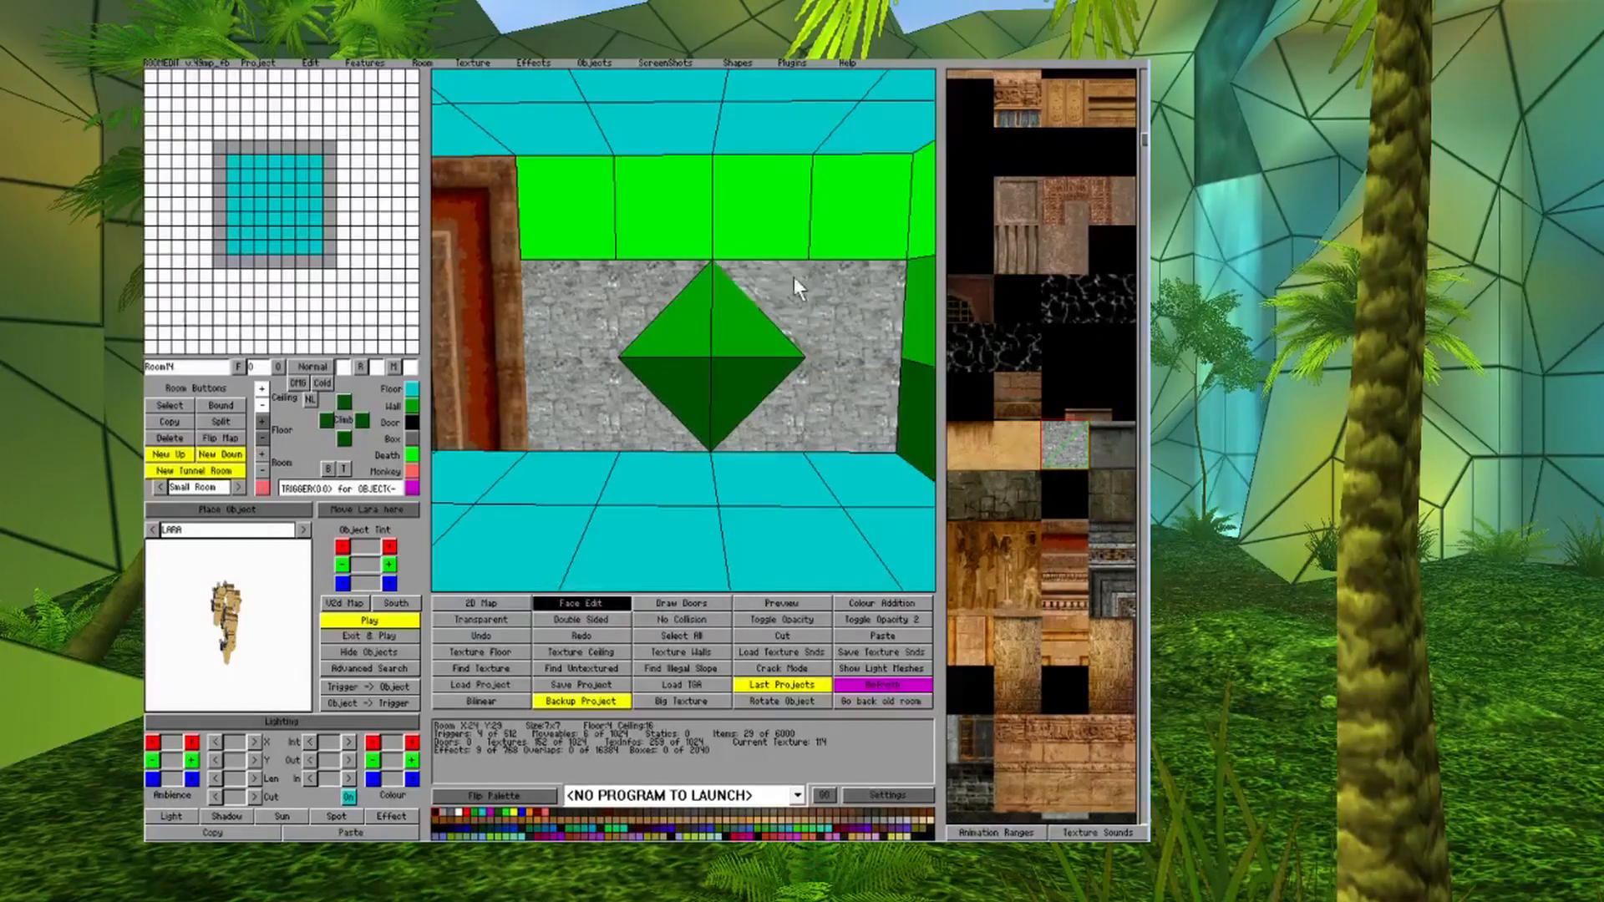
{"action": "left_click", "coordinate": [782, 280]}
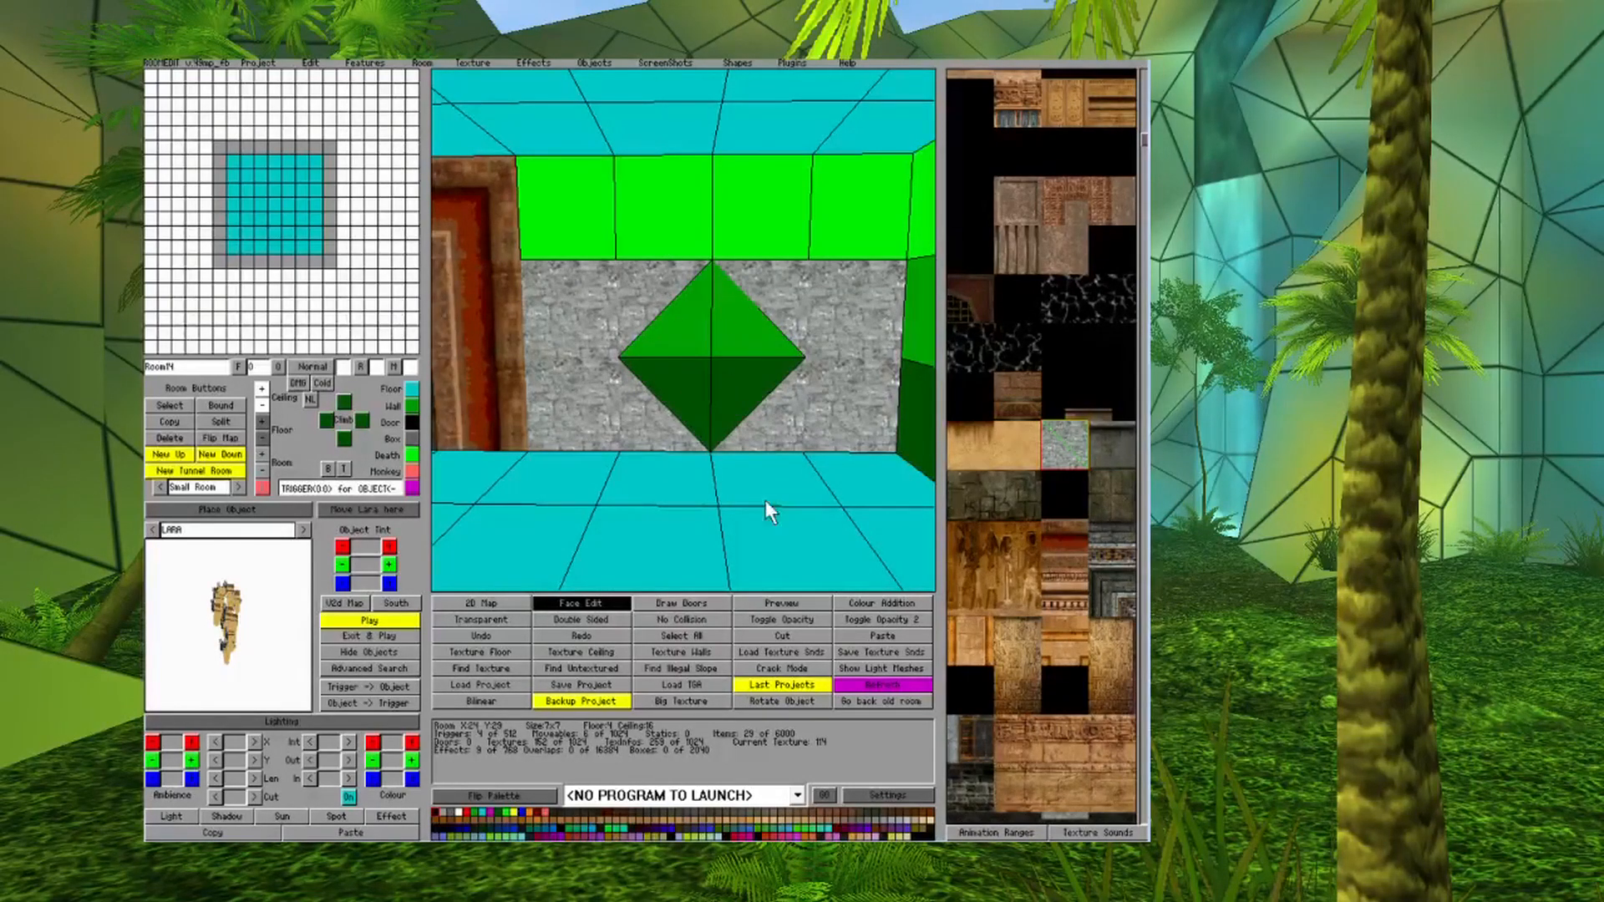
Apply ornate texture 149 to the diamond's four triangles, rotating each so the pattern radiates from the centre.
{"action": "scroll", "coordinate": [1032, 531], "scroll_direction": "down", "scroll_amount": 5}
{"action": "left_click", "coordinate": [1015, 628]}
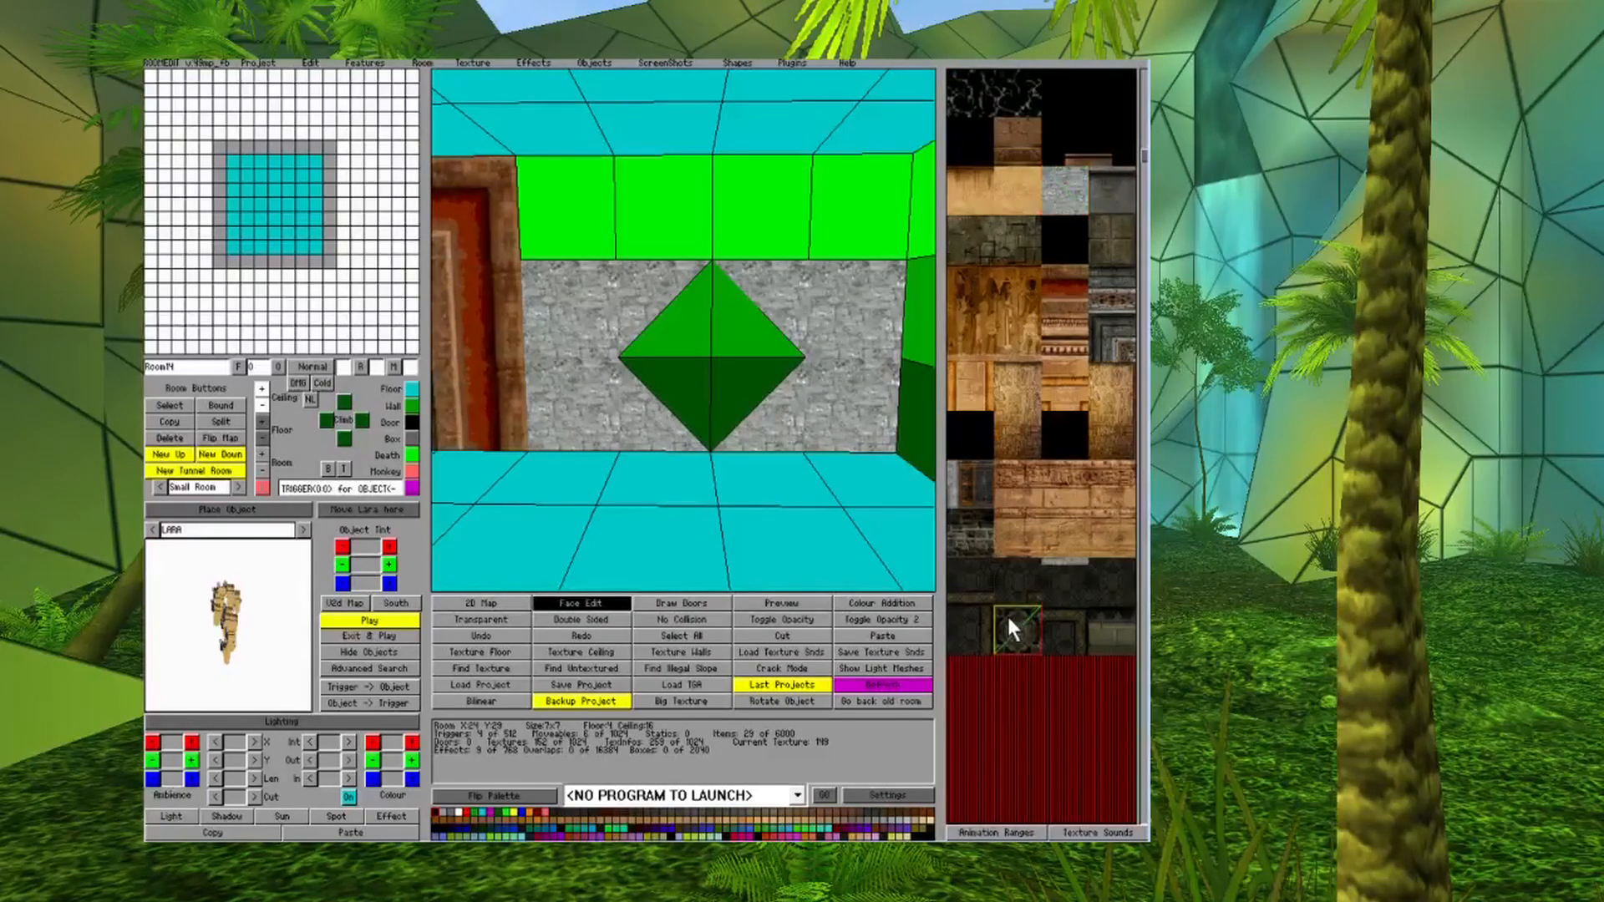
{"action": "left_click", "coordinate": [694, 337]}
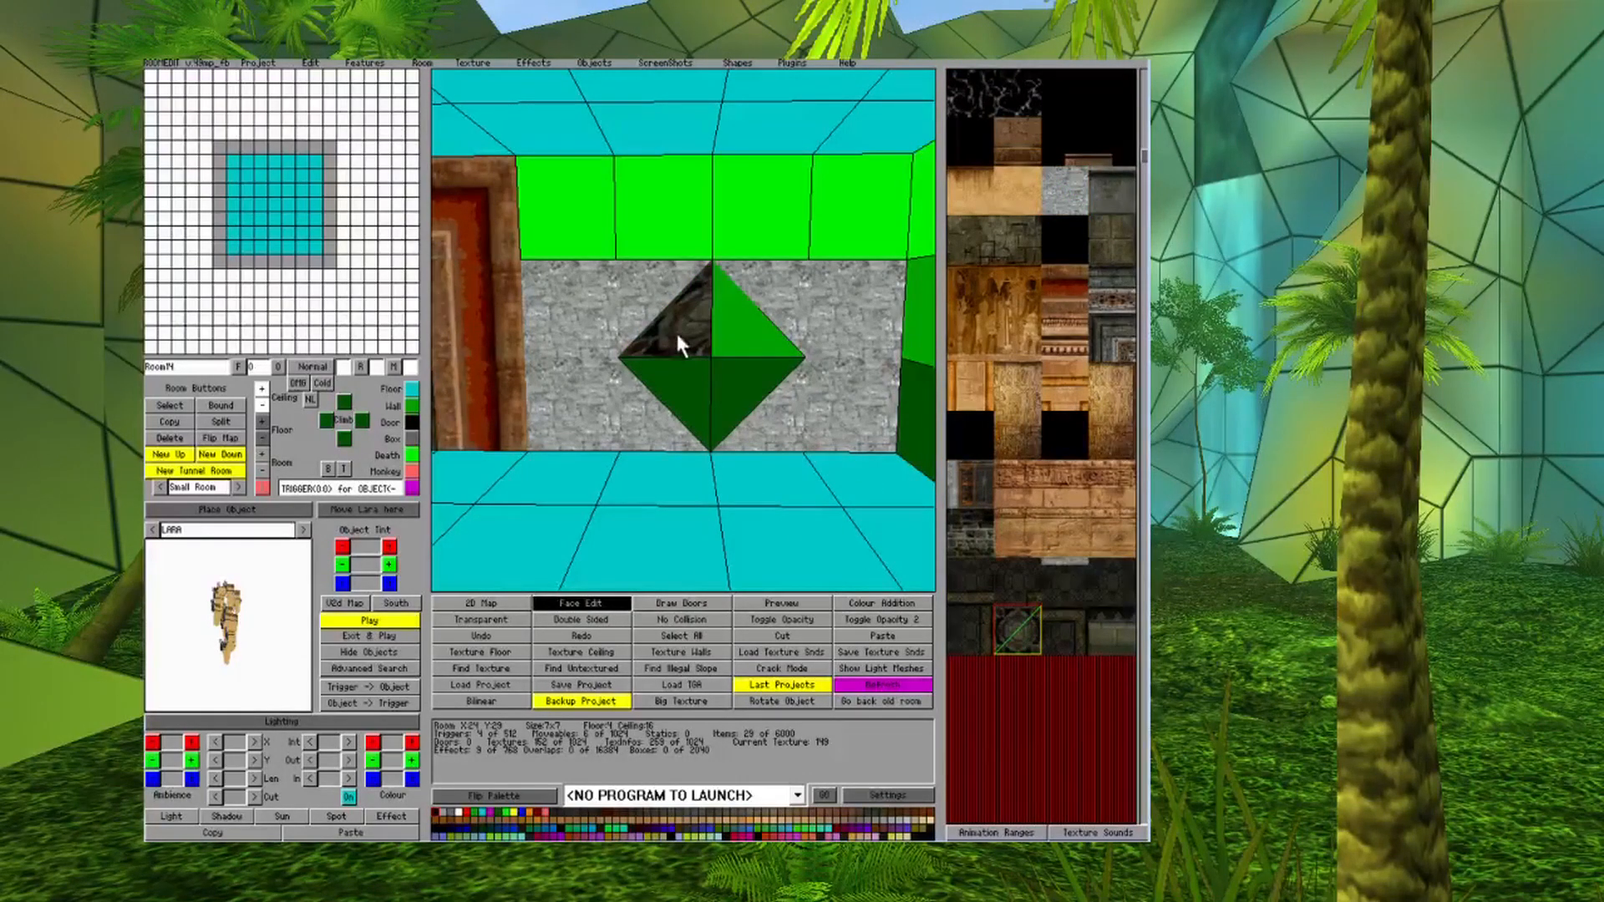
{"action": "left_click", "coordinate": [736, 386]}
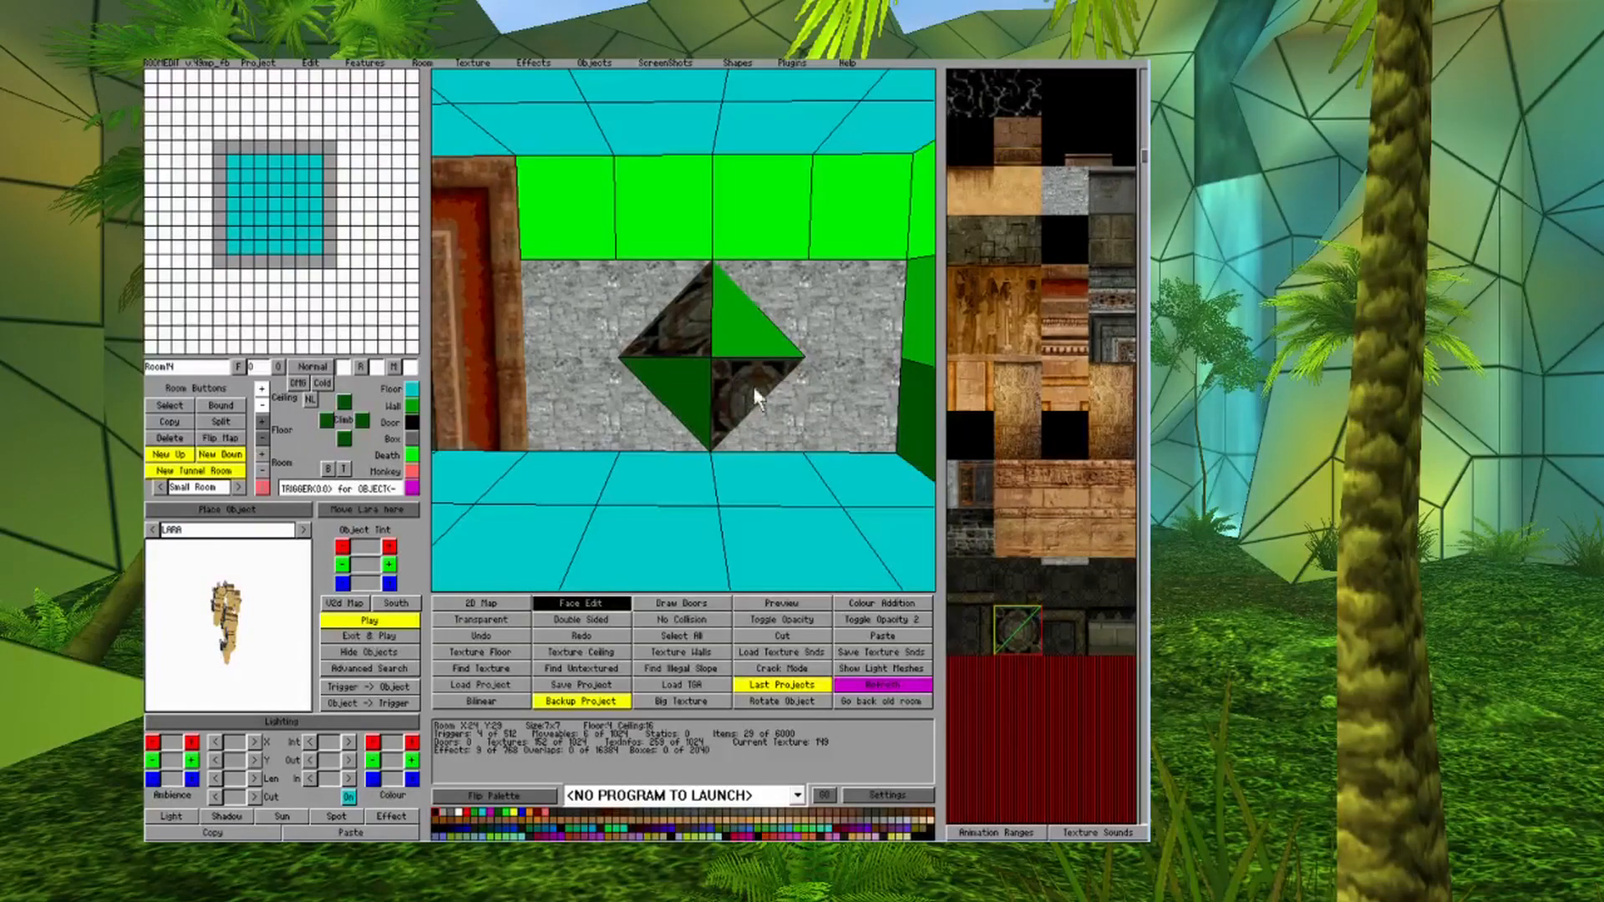
{"action": "left_click", "coordinate": [681, 324]}
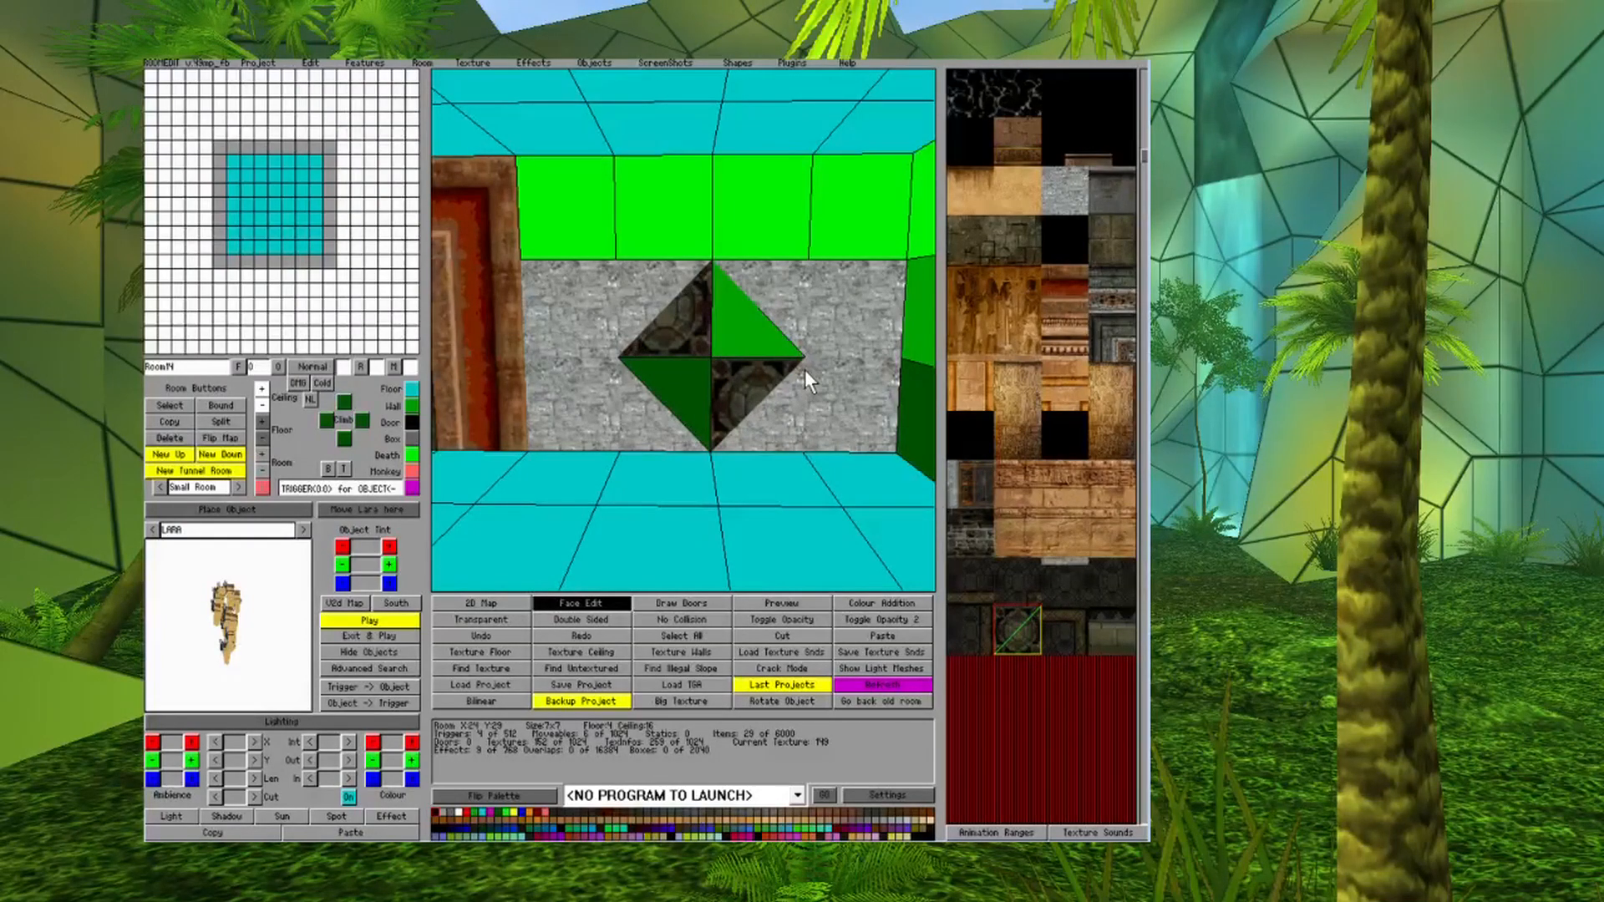
{"action": "left_click", "coordinate": [755, 335]}
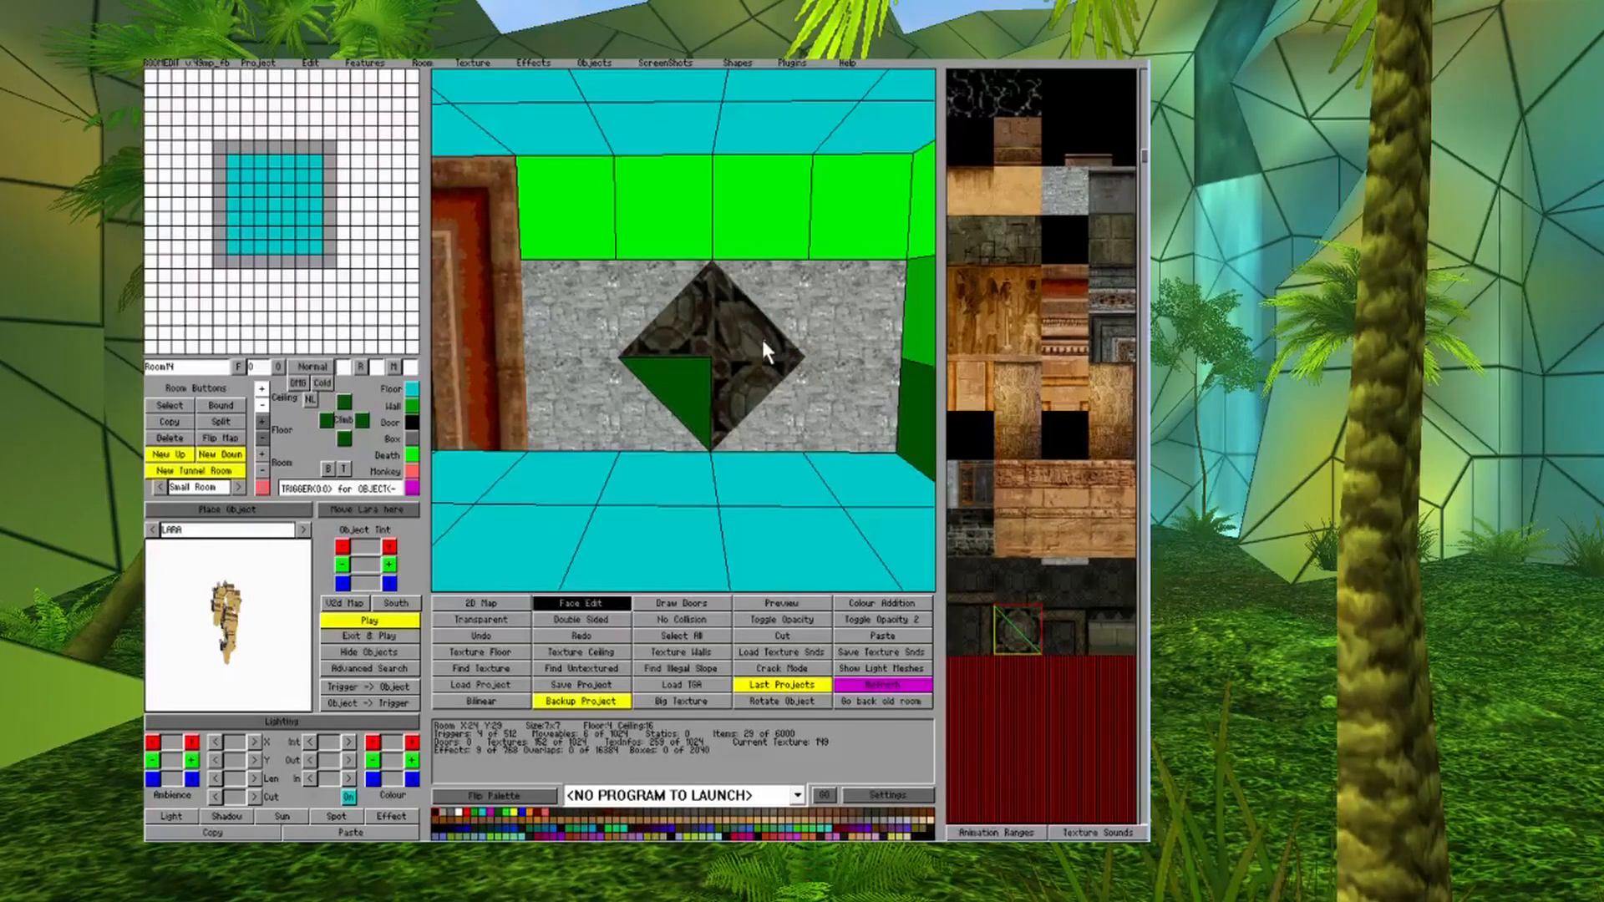
{"action": "left_click", "coordinate": [676, 384]}
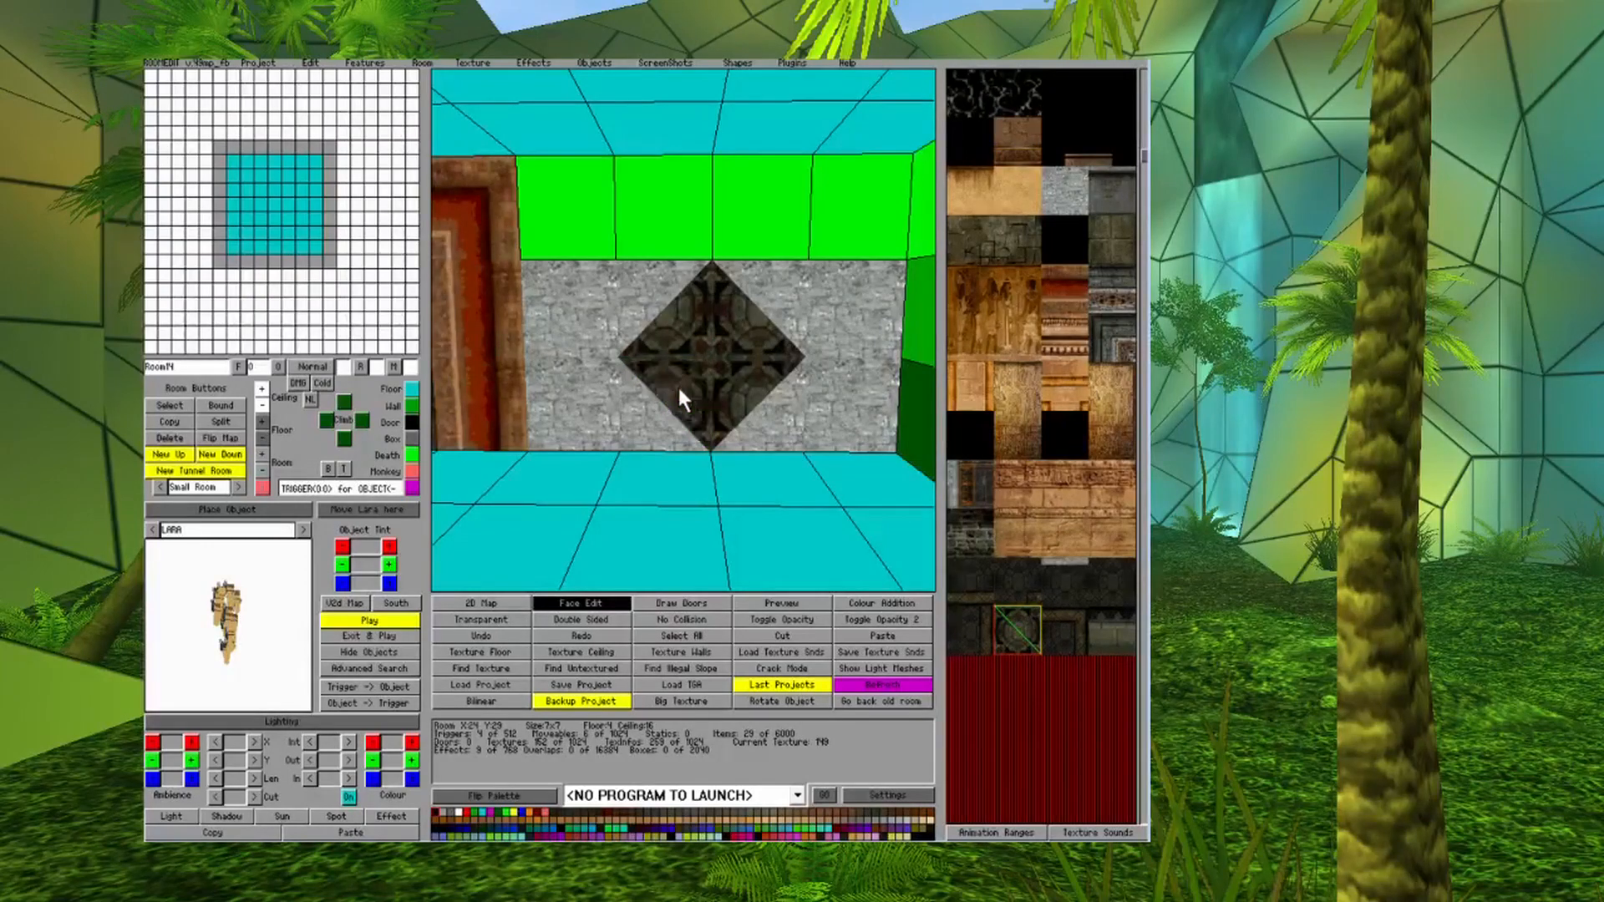
{"action": "left_click", "coordinate": [674, 385]}
Cover the corner triangles and side panels around the diamond with dark texture 147.
{"action": "left_click", "coordinate": [1107, 585]}
{"action": "left_click", "coordinate": [668, 436]}
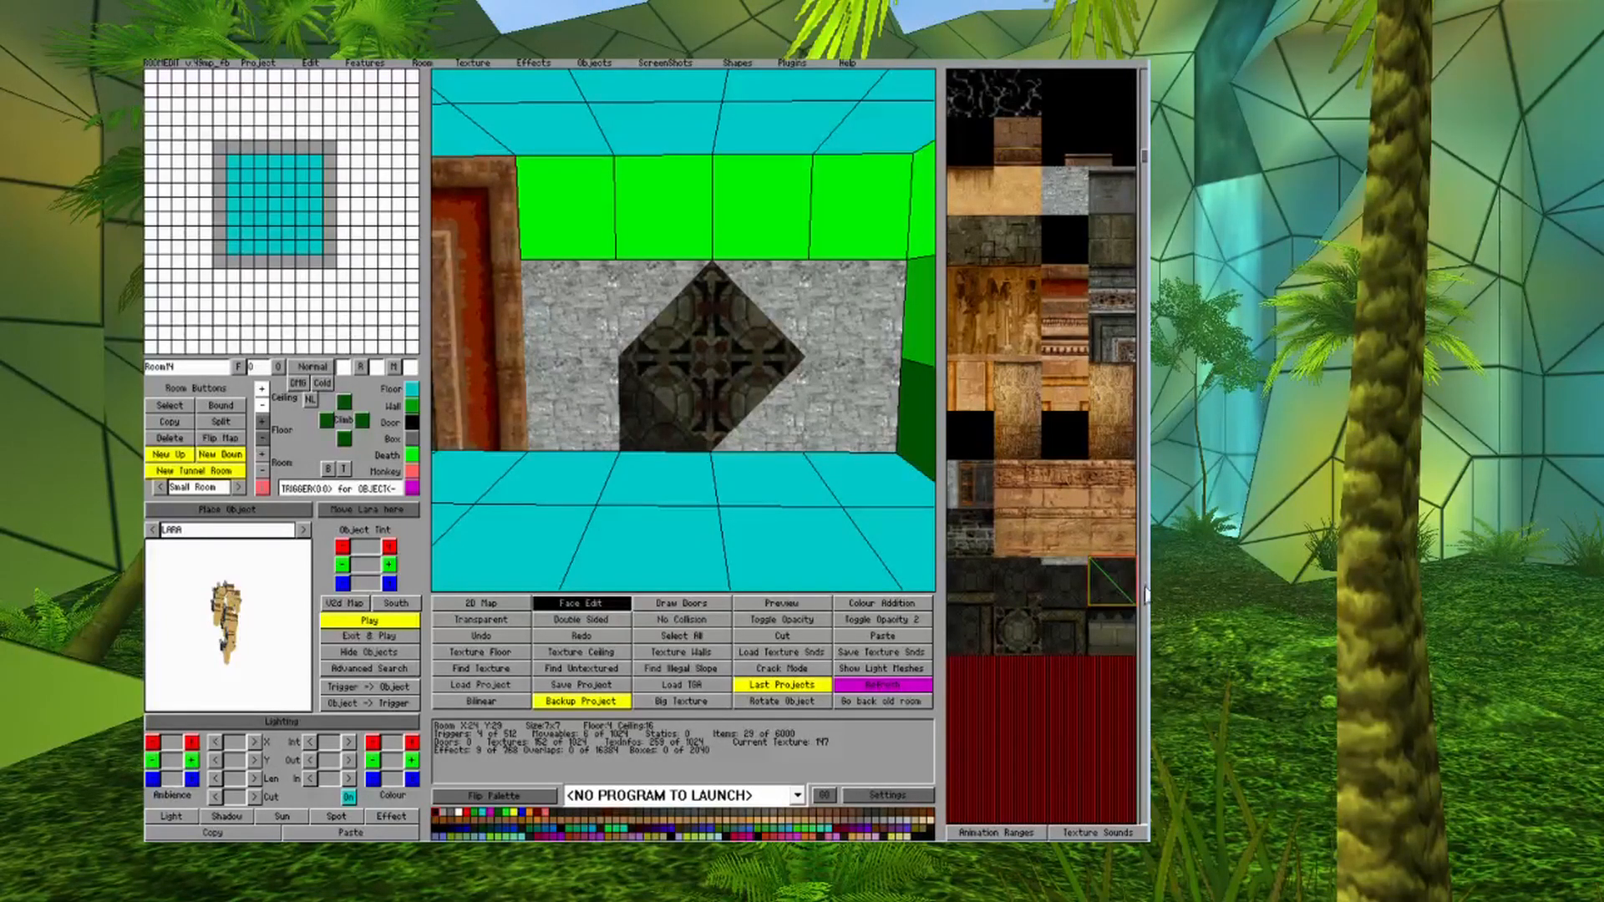
{"action": "left_click", "coordinate": [586, 285]}
{"action": "left_click", "coordinate": [650, 294]}
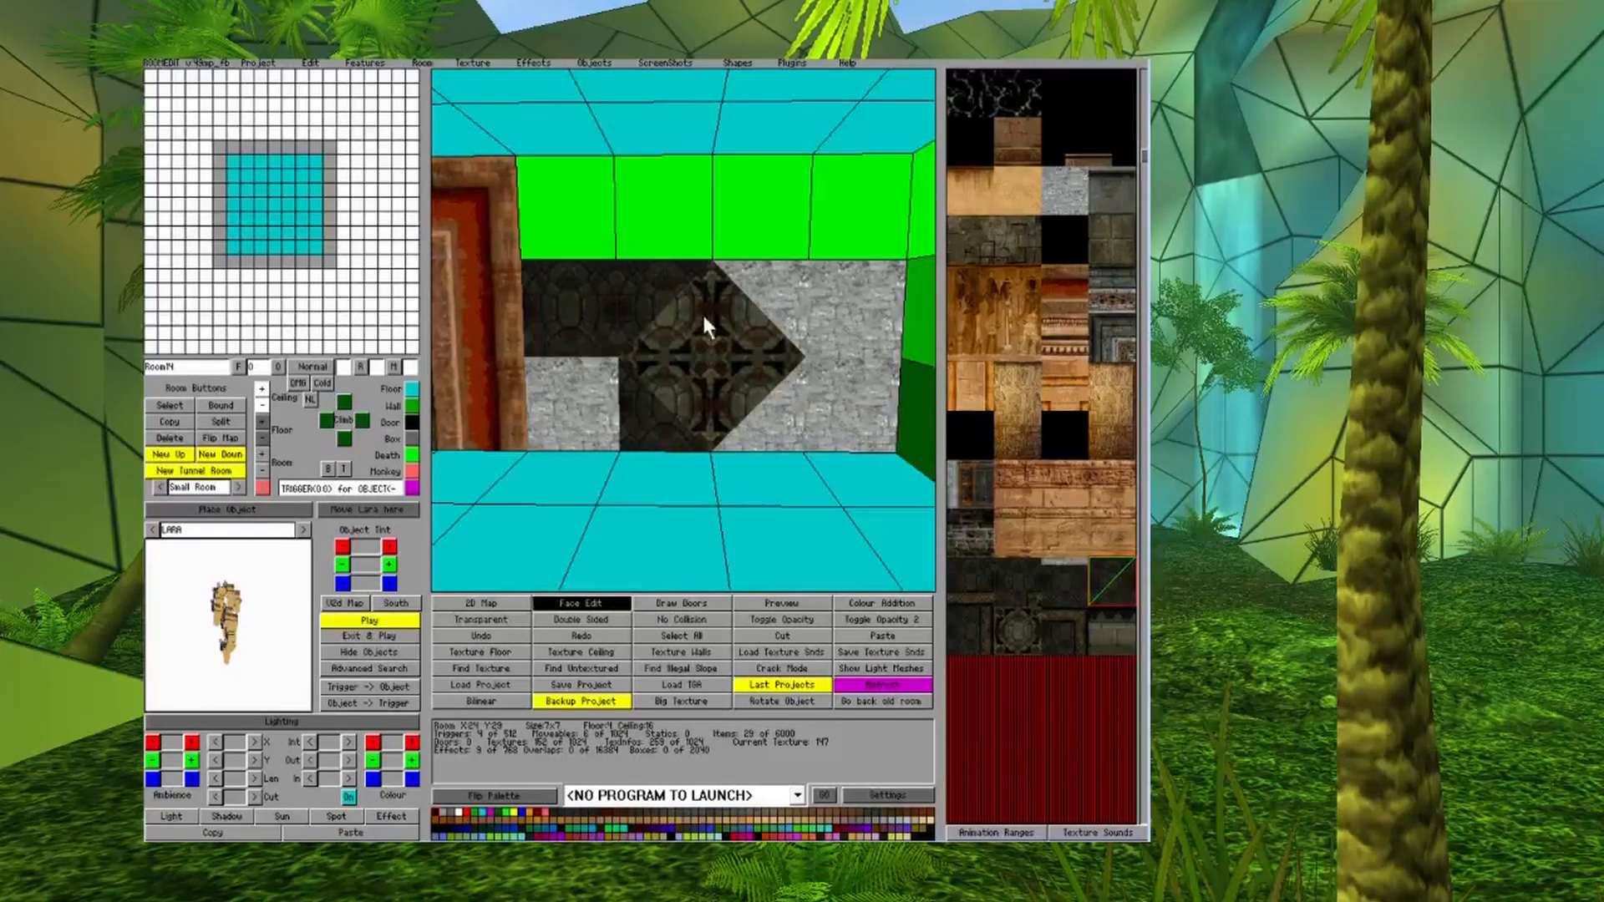
{"action": "left_click", "coordinate": [822, 305]}
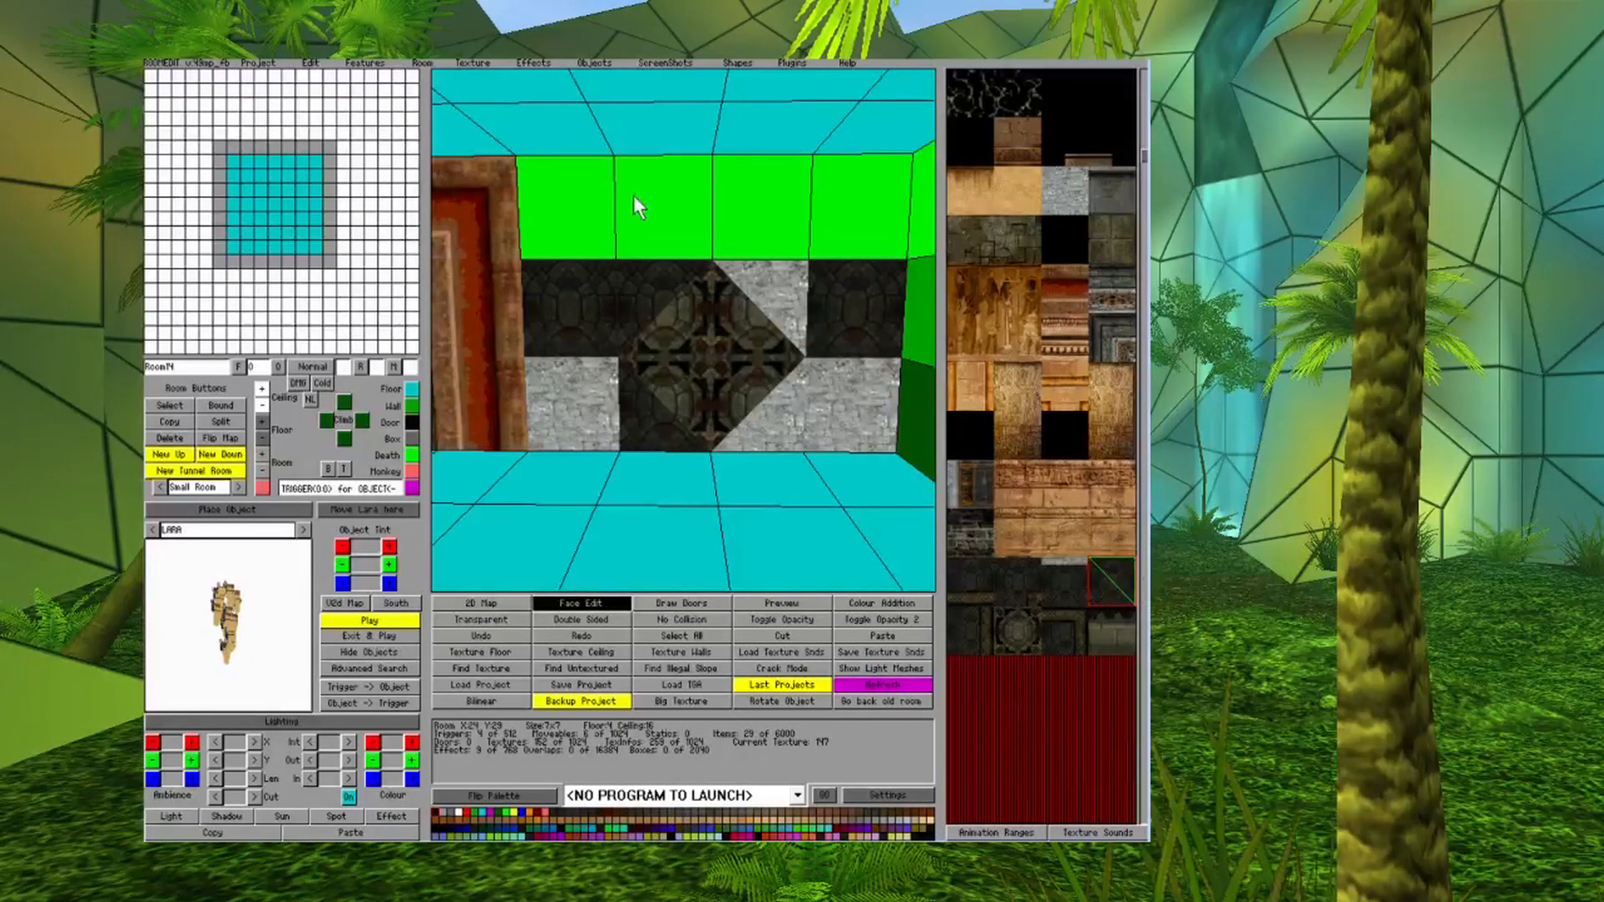
{"action": "left_click", "coordinate": [750, 274]}
{"action": "left_click", "coordinate": [765, 399]}
{"action": "left_click", "coordinate": [818, 413]}
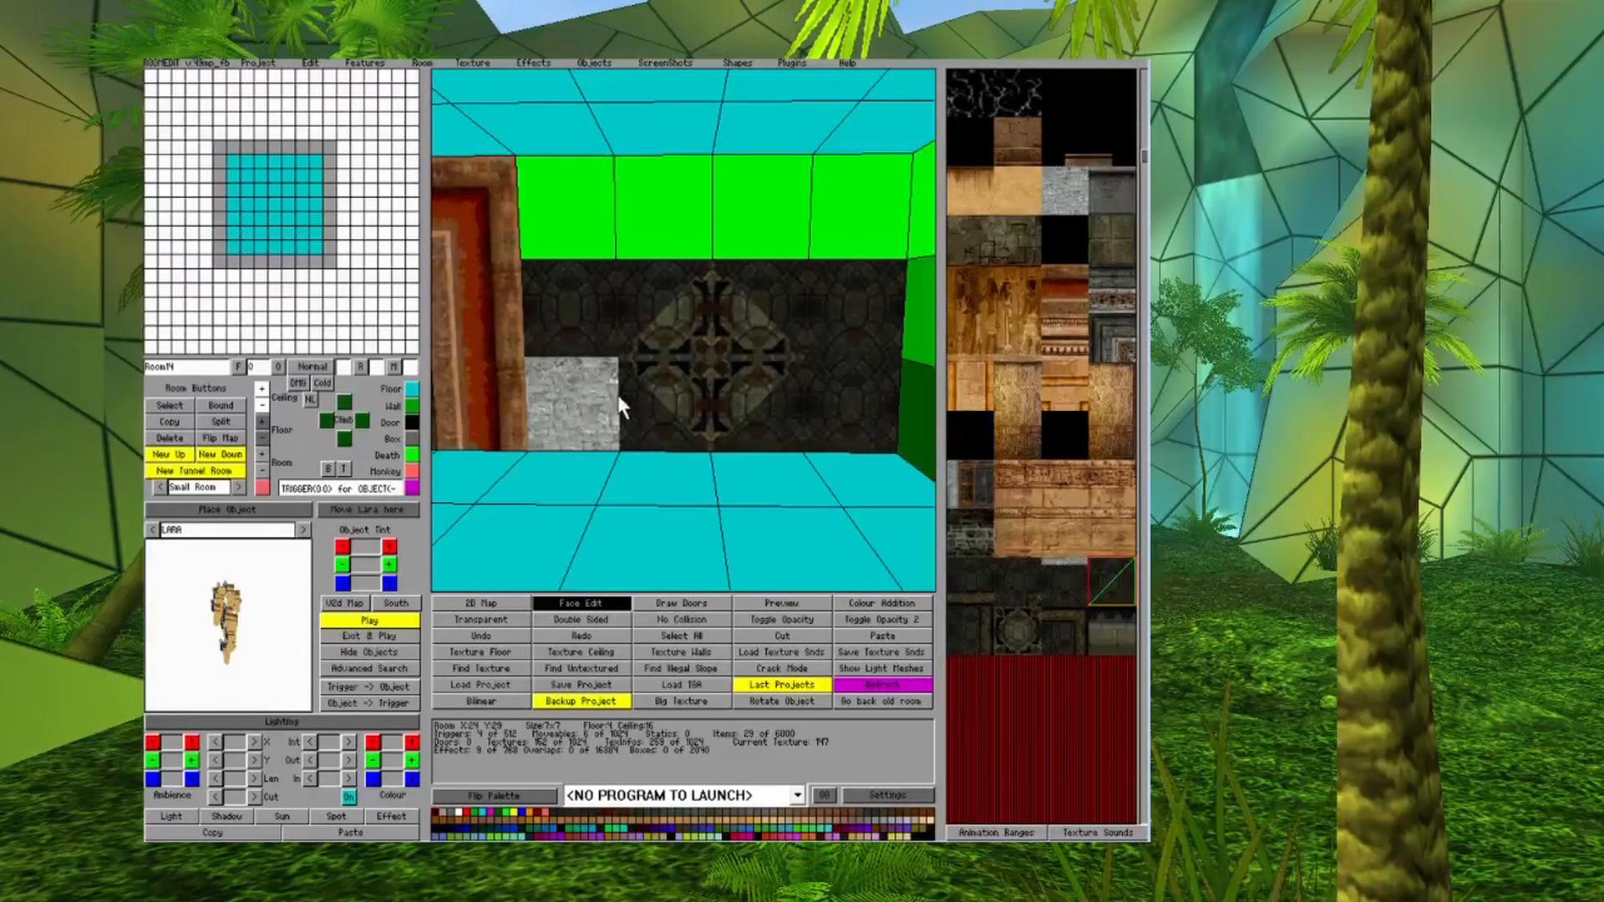
{"action": "left_click", "coordinate": [605, 416]}
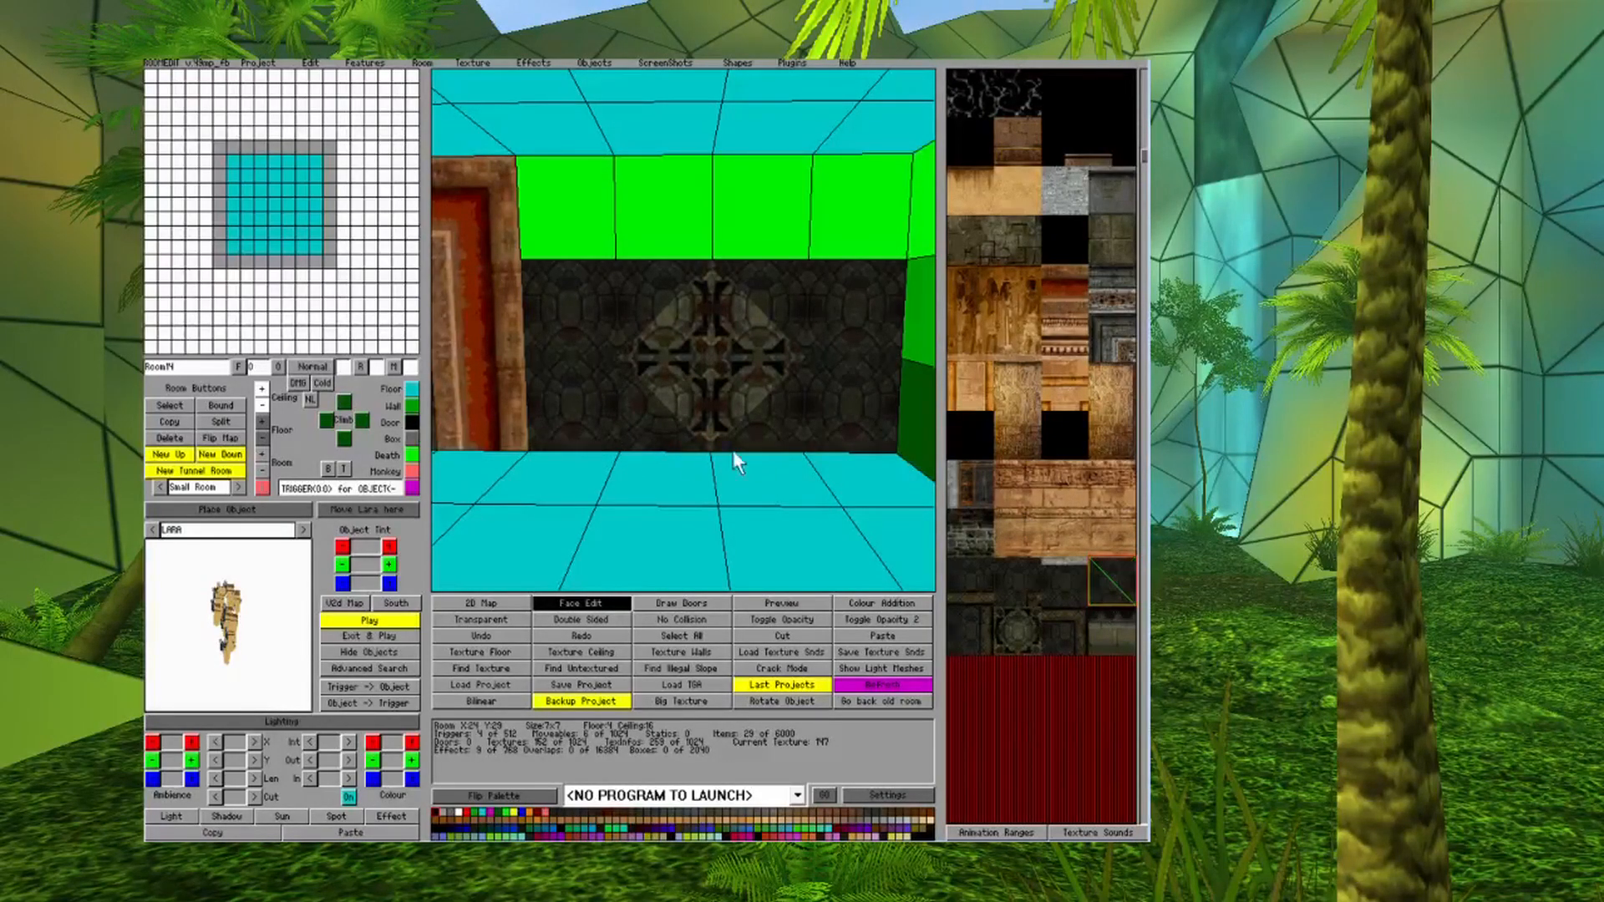
Apply texture 136 to the four corner triangles outside the diamond, orienting each so the pale edges face outward.
{"action": "left_click", "coordinate": [956, 475]}
{"action": "left_click", "coordinate": [769, 433]}
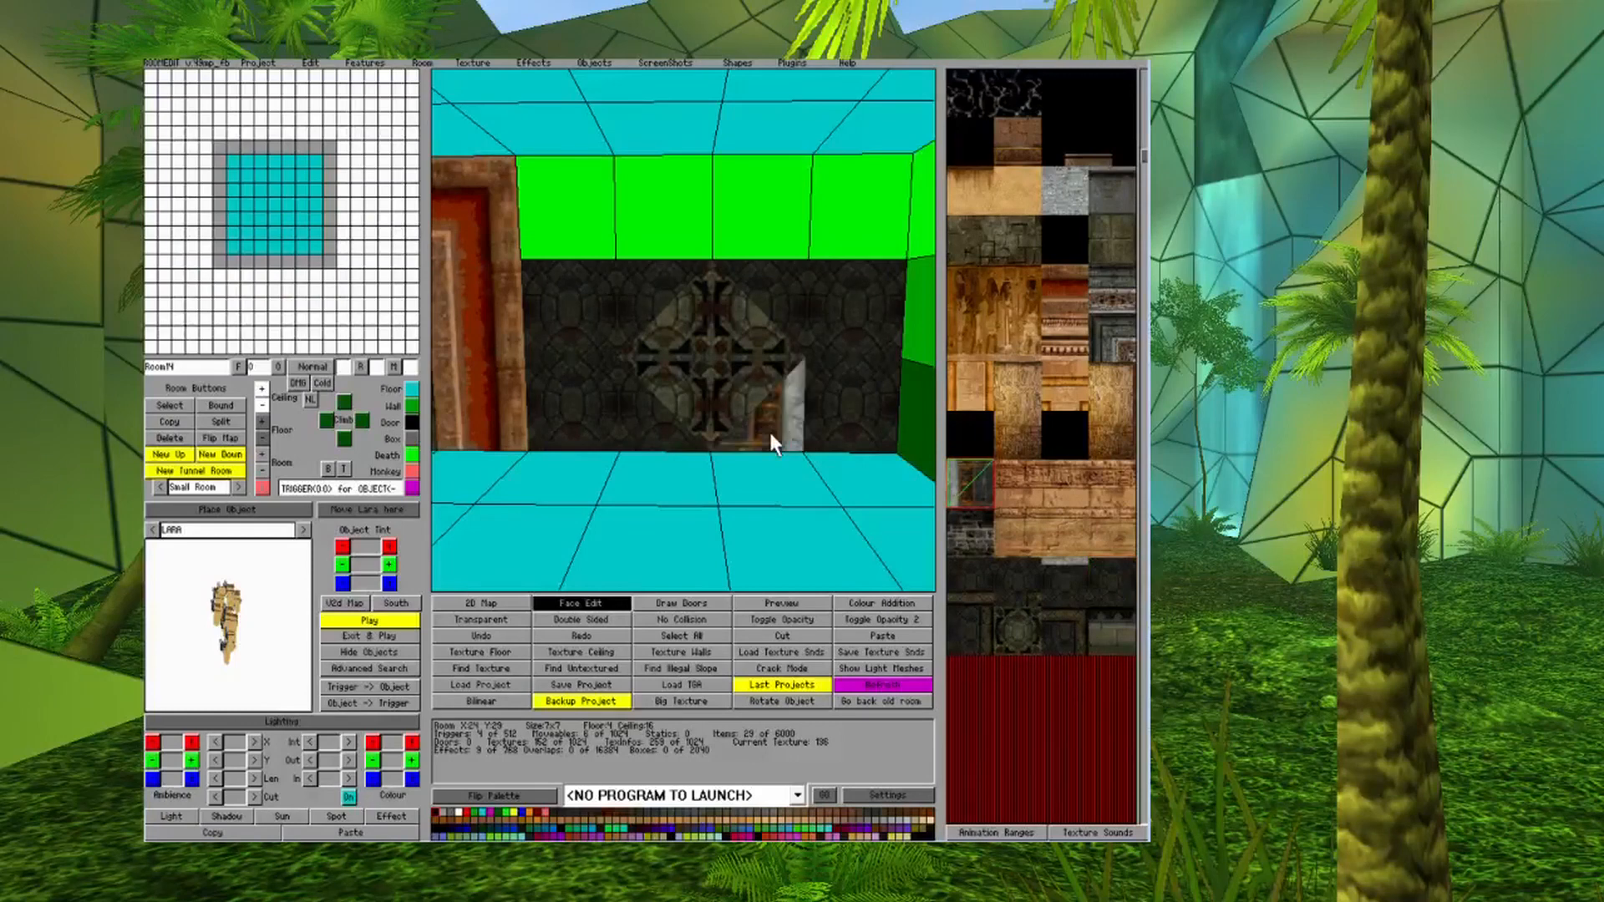
{"action": "left_click", "coordinate": [977, 465]}
{"action": "left_click", "coordinate": [789, 313]}
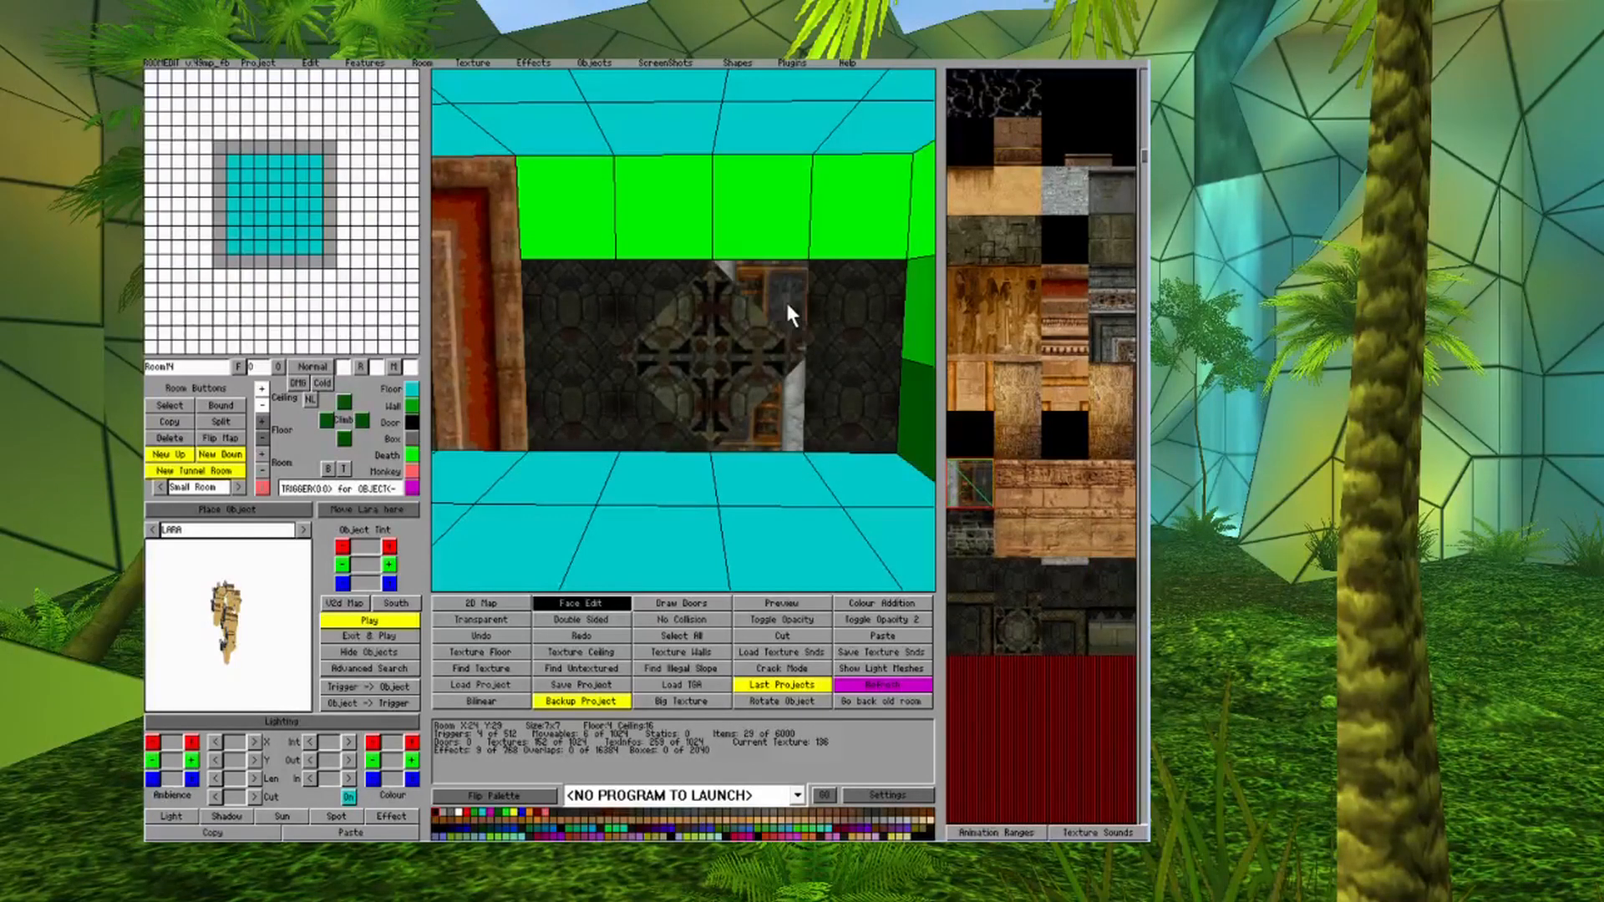
{"action": "left_click", "coordinate": [800, 325]}
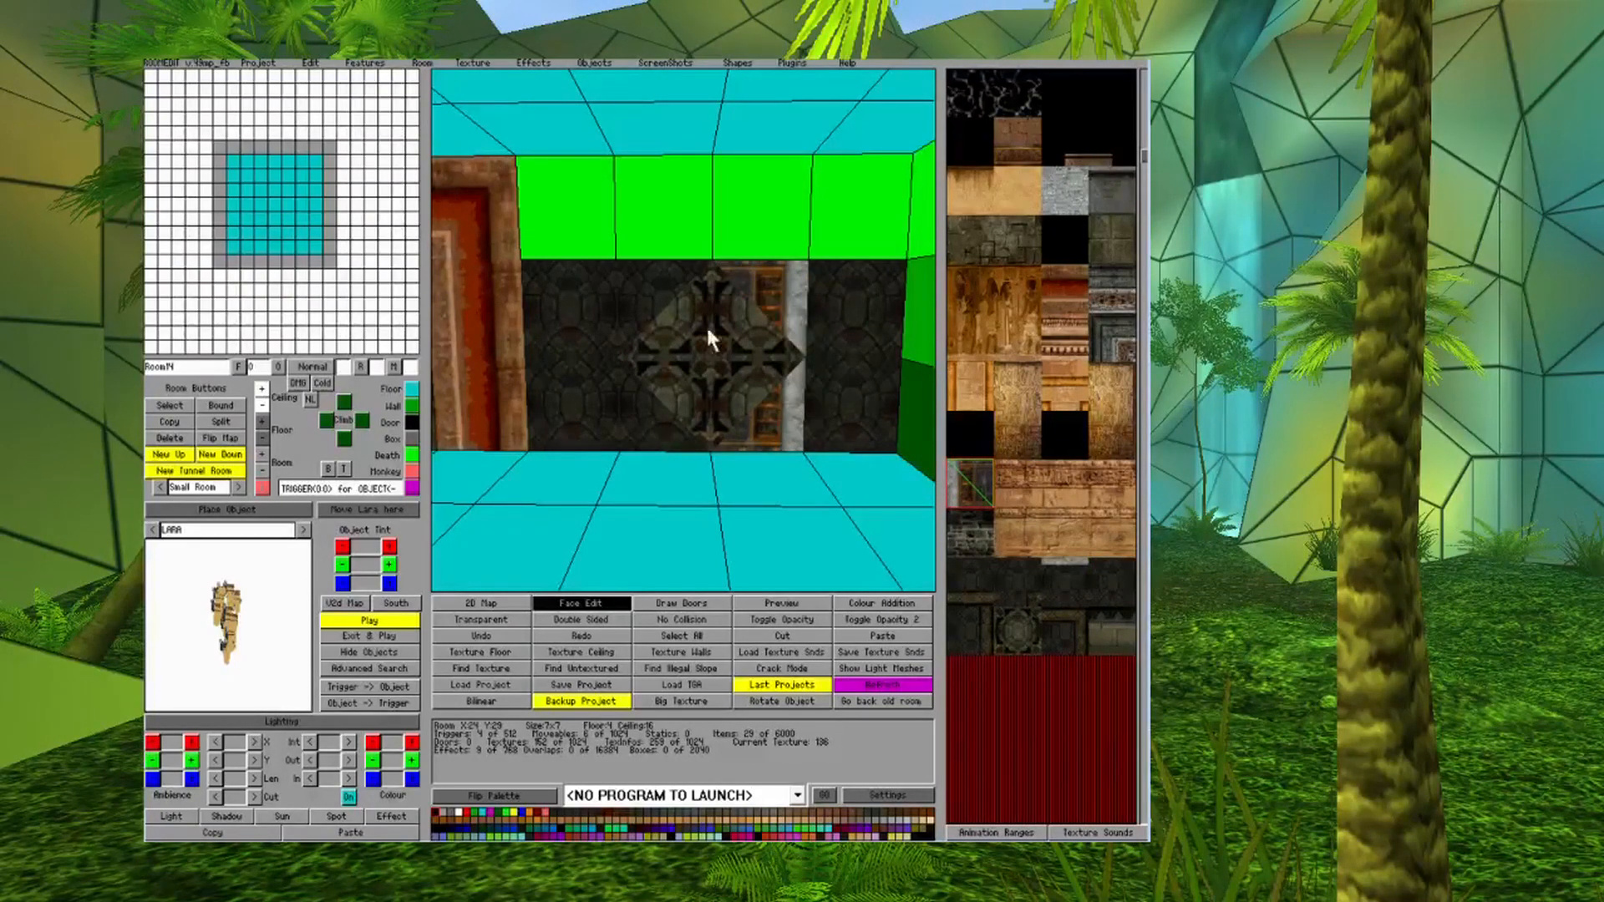
{"action": "left_click", "coordinate": [657, 289]}
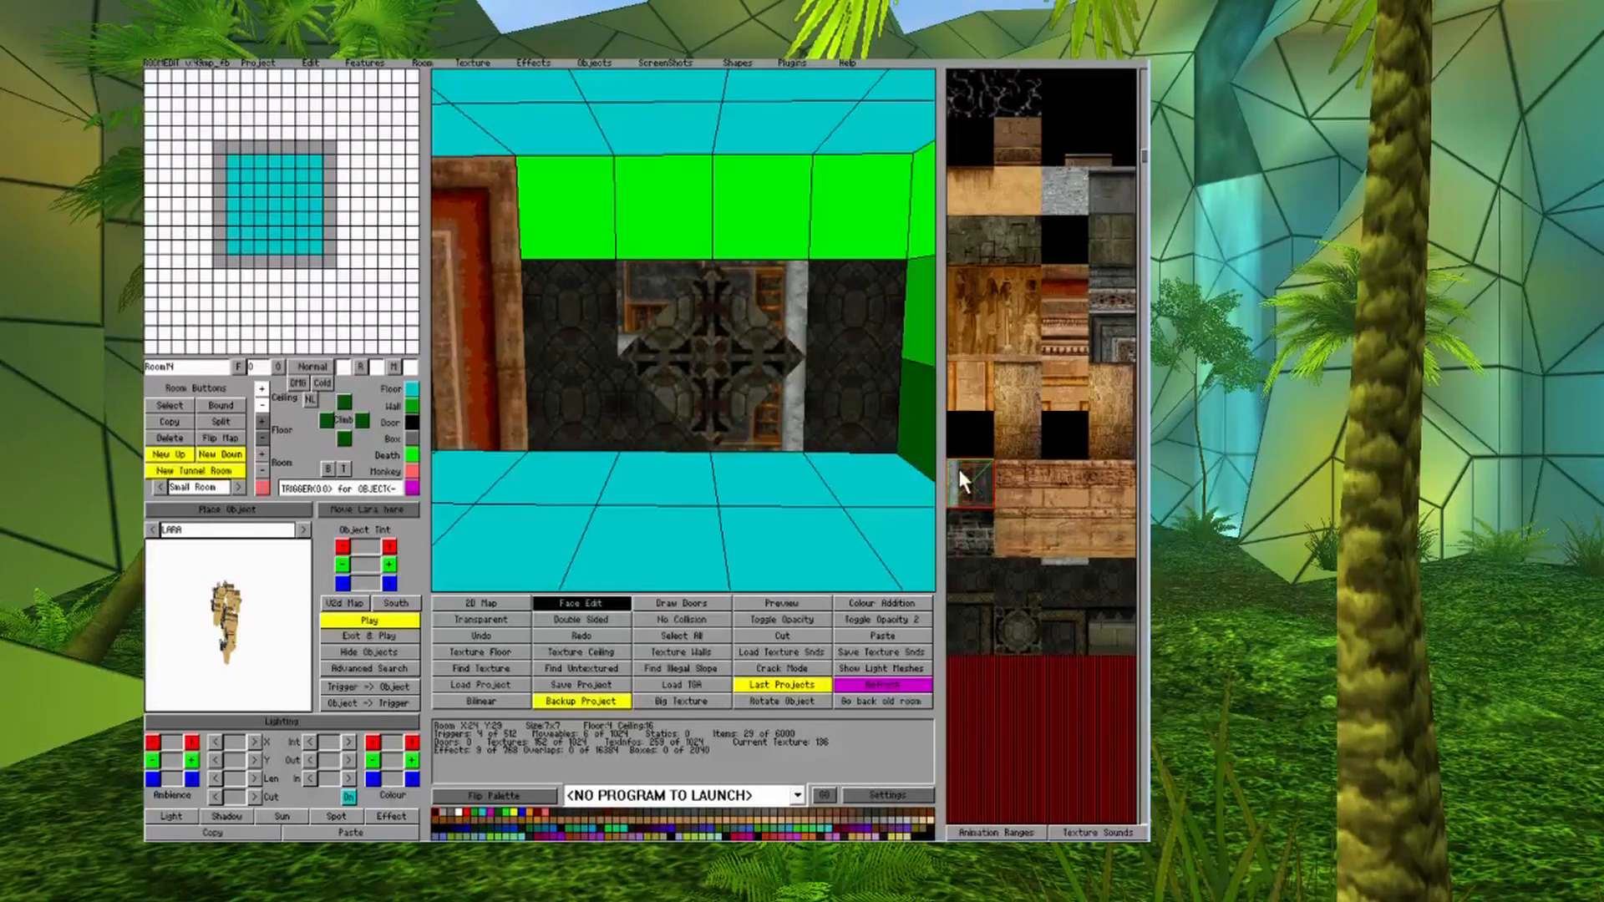
{"action": "left_click", "coordinate": [632, 269]}
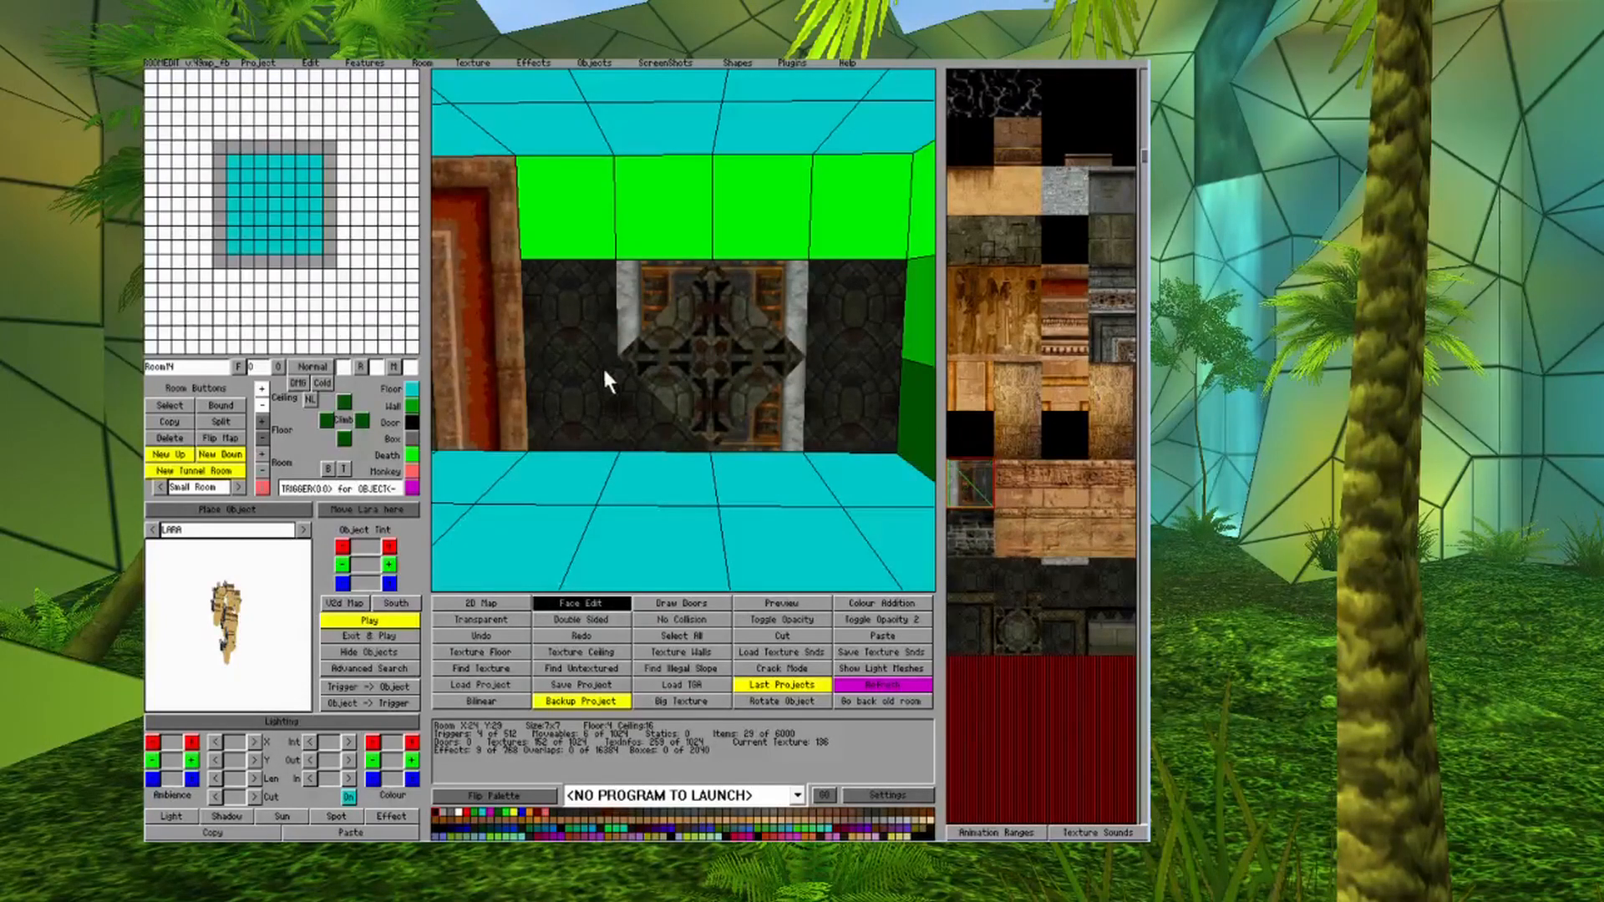
{"action": "left_click", "coordinate": [648, 420]}
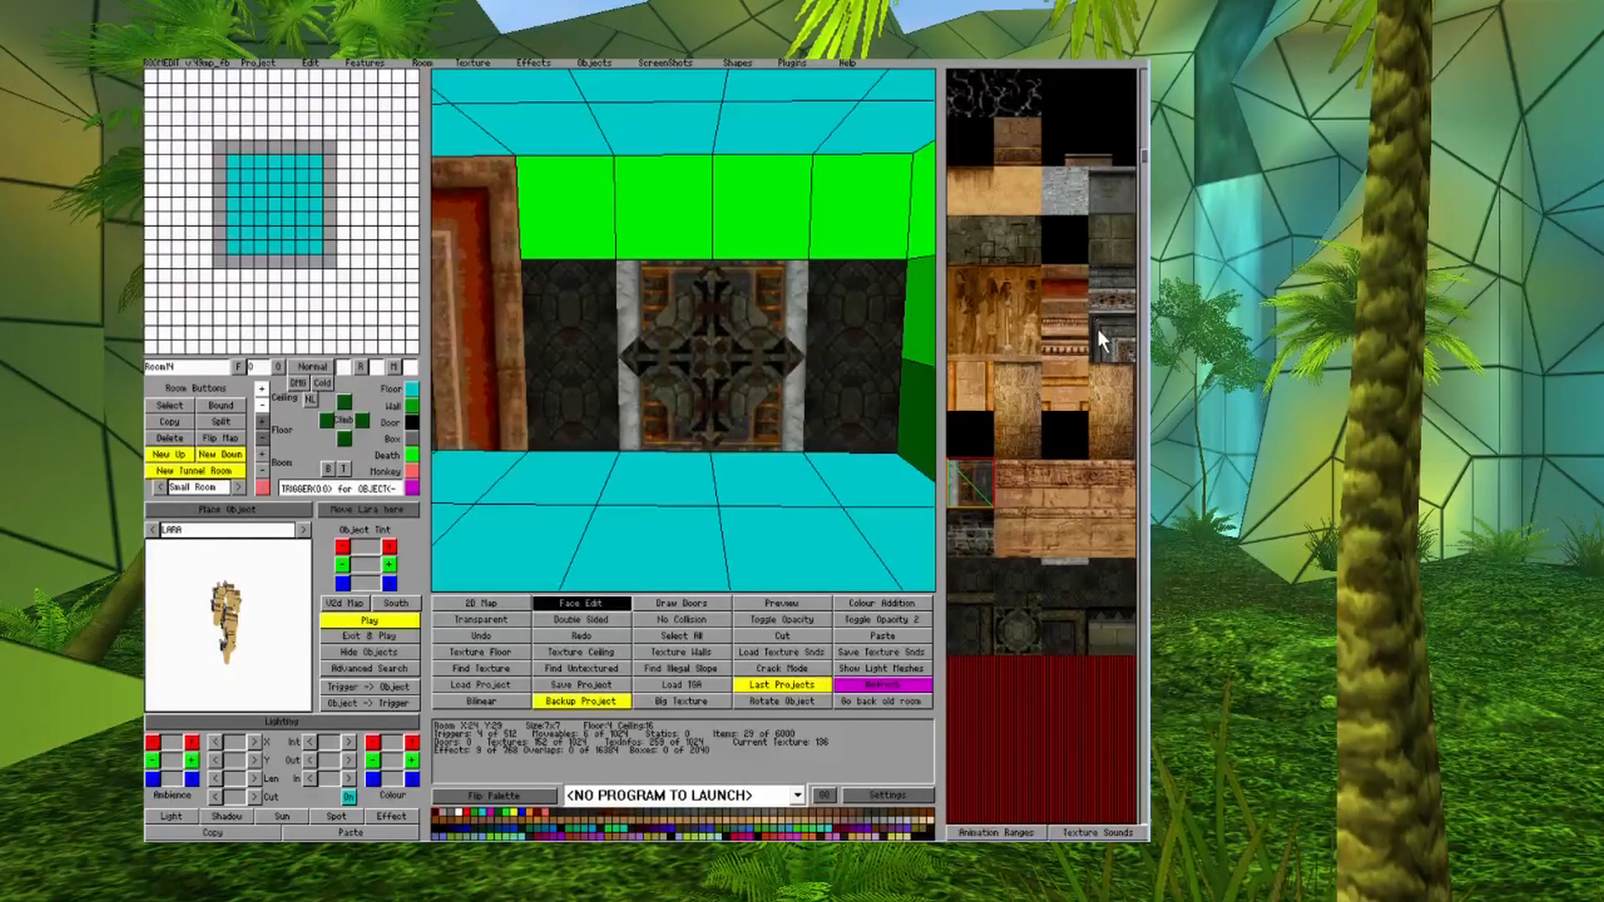
Apply texture 127 to the diamond's four inner triangles, rotating them to form concentric squares.
{"action": "left_click", "coordinate": [1122, 348]}
{"action": "left_click", "coordinate": [678, 358]}
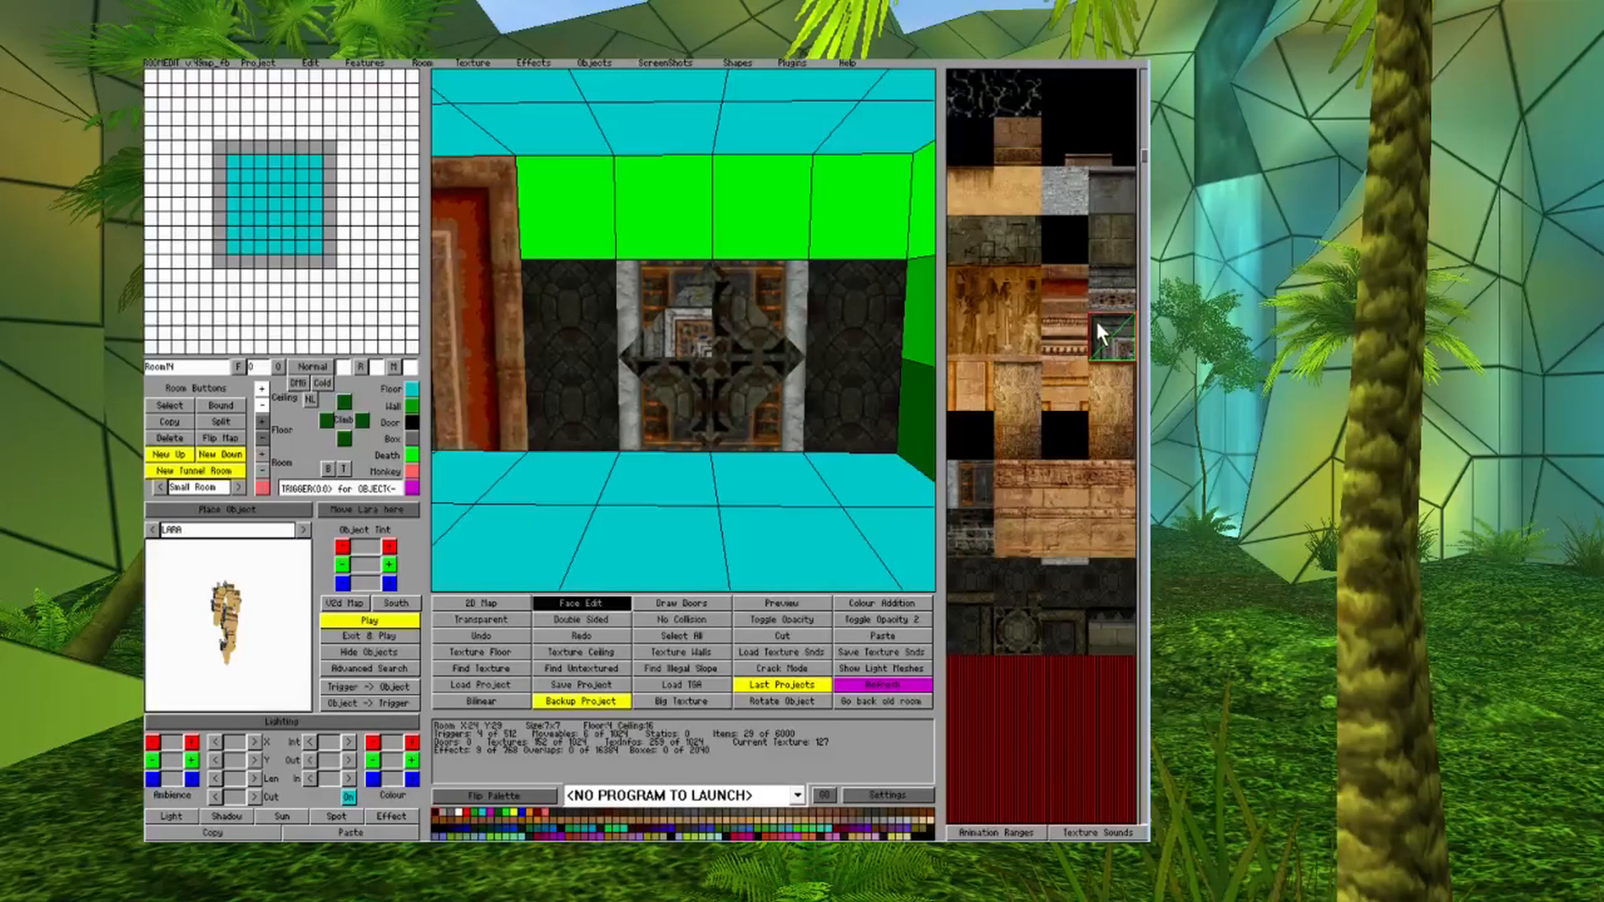
{"action": "left_click", "coordinate": [740, 335]}
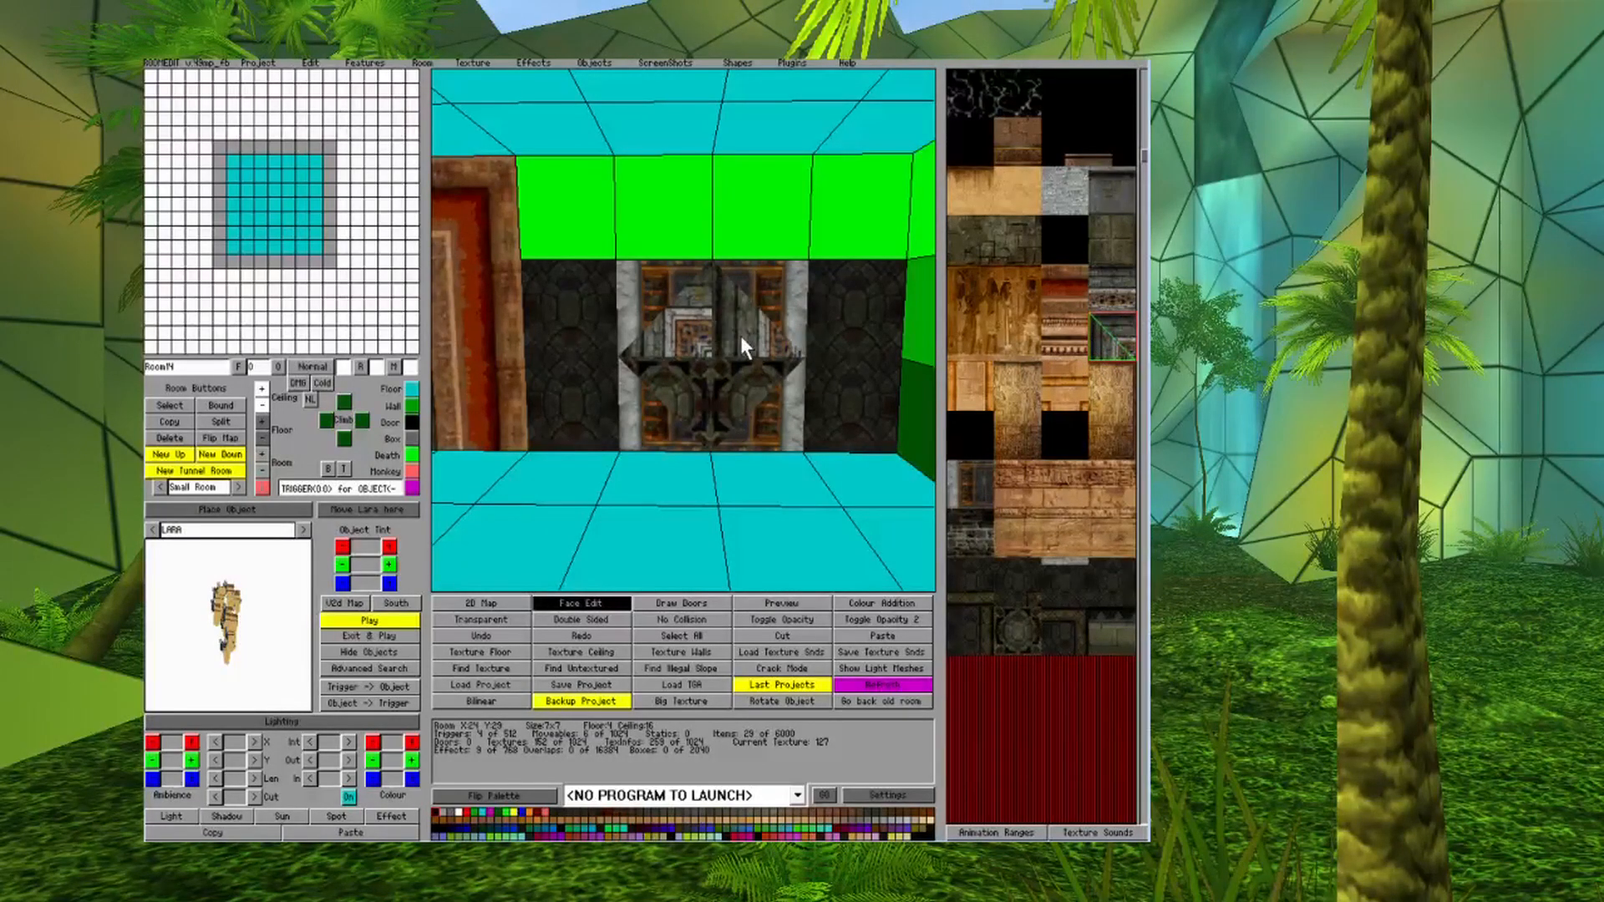
{"action": "left_click", "coordinate": [740, 336]}
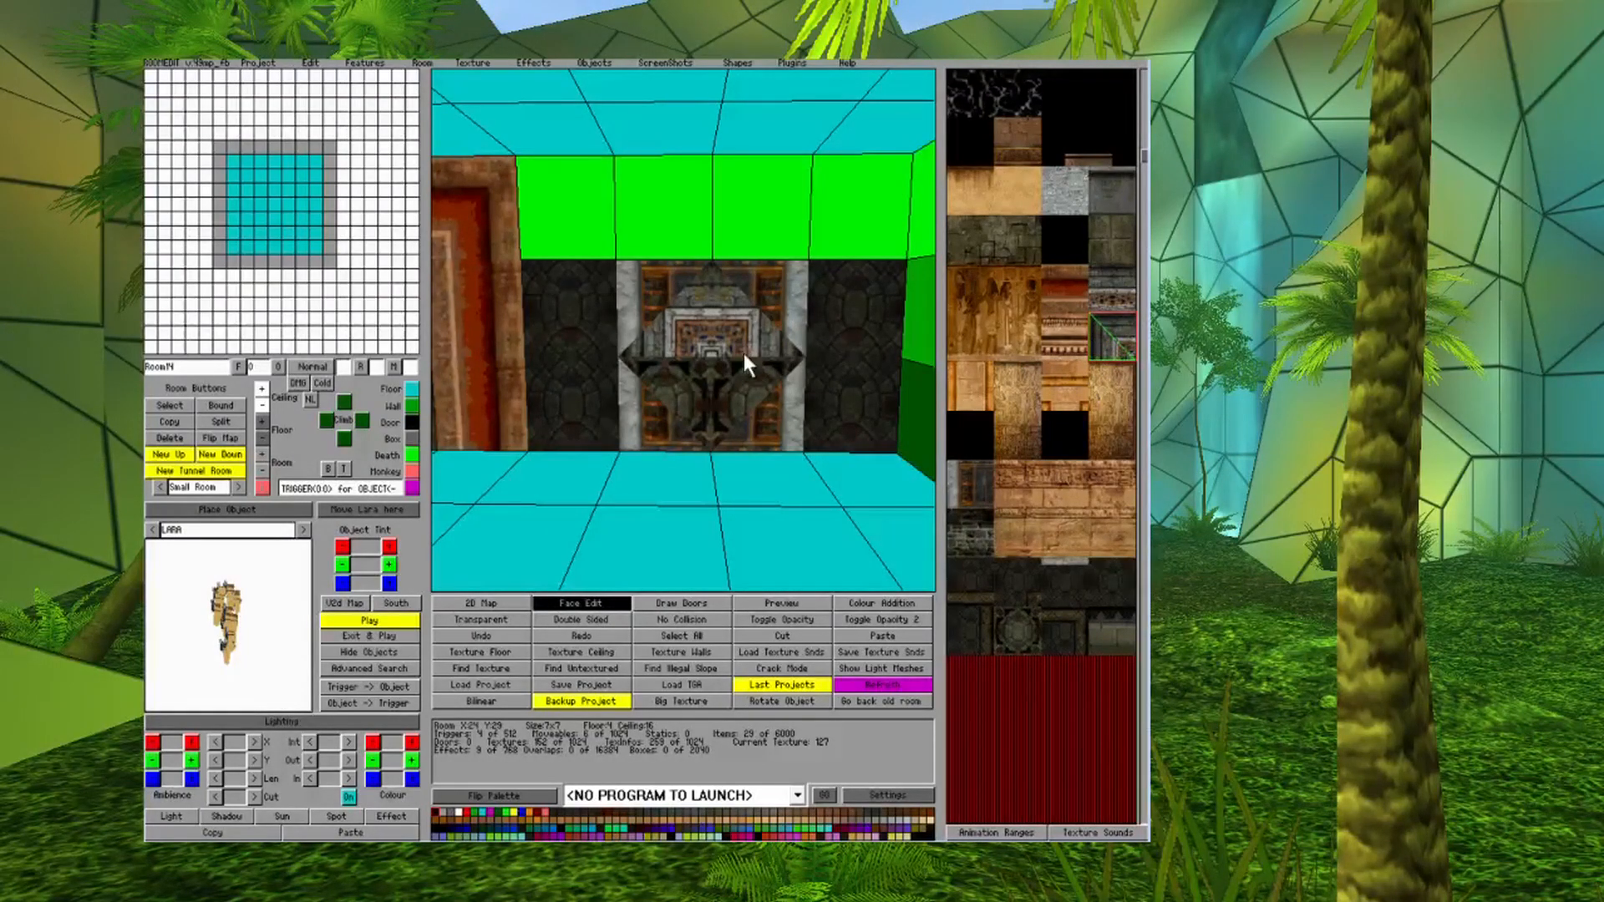
{"action": "left_click", "coordinate": [703, 381]}
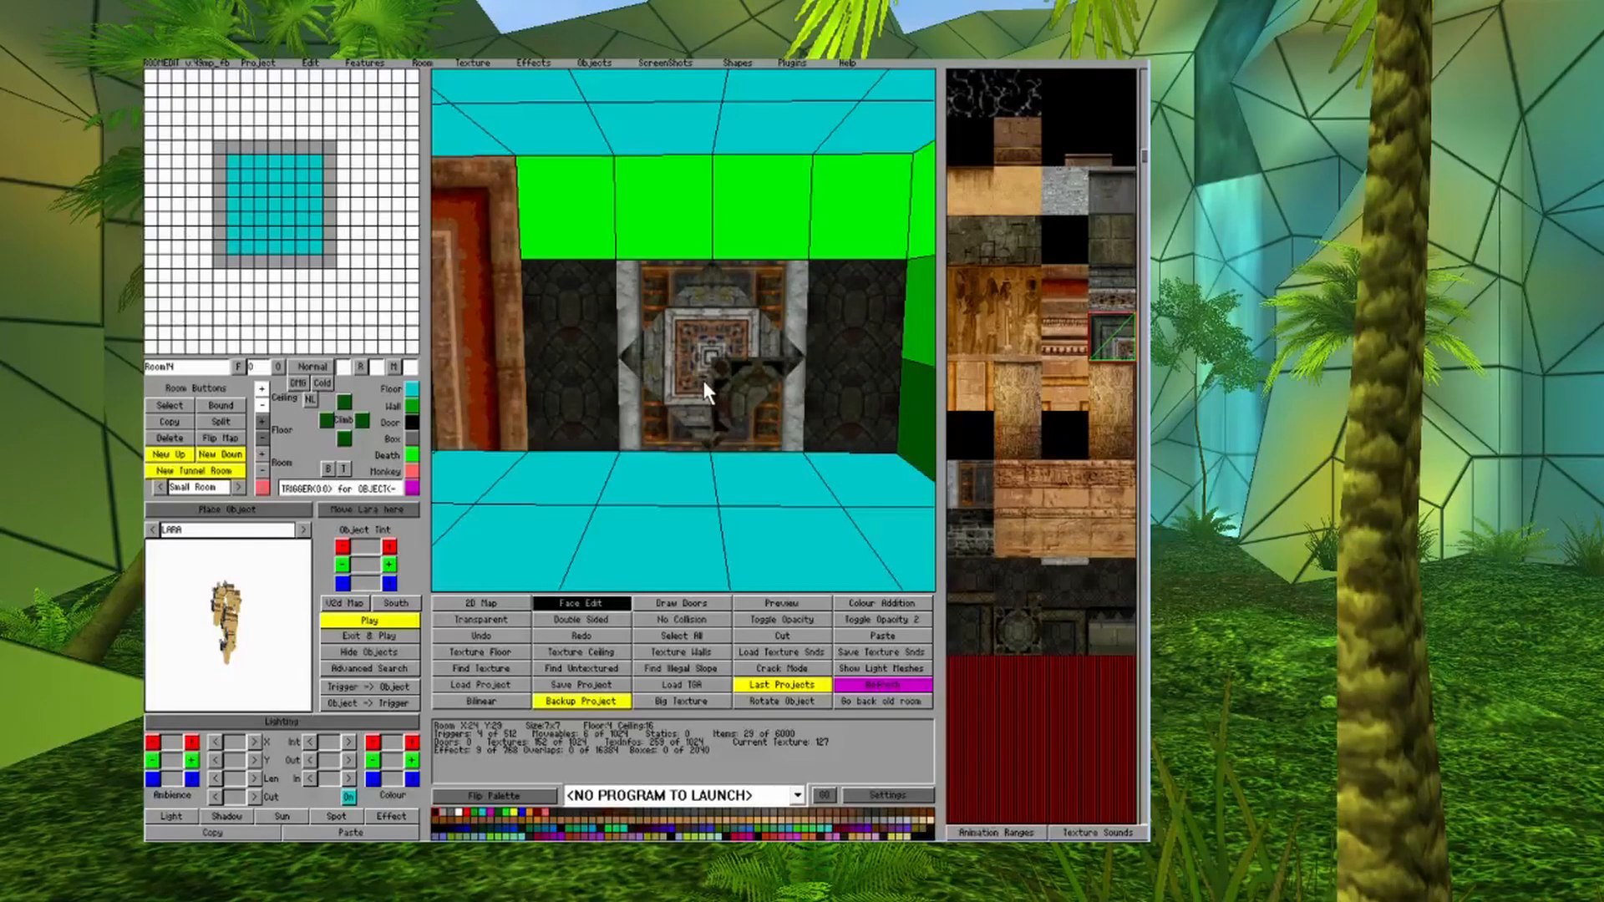
{"action": "left_click", "coordinate": [739, 386]}
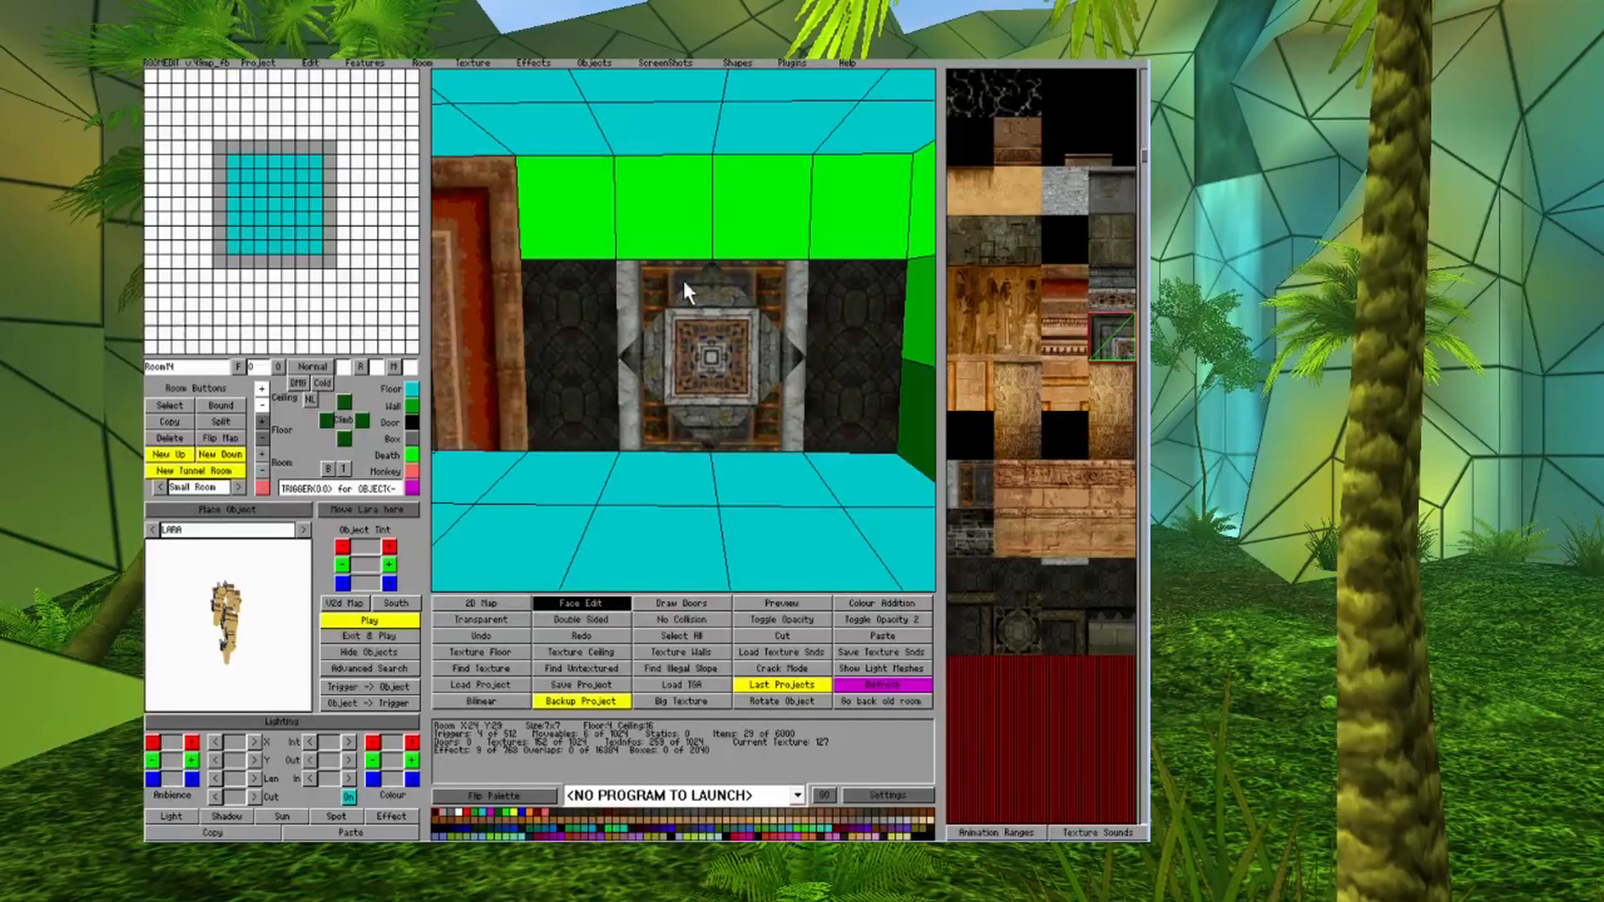
Apply texture 115 to the two upper corner triangles outside the diamond, rotating each so its edge strip follows the diagonal.
{"action": "left_click", "coordinate": [1115, 170]}
{"action": "left_click", "coordinate": [650, 311]}
{"action": "right_click", "coordinate": [1115, 174]}
{"action": "left_click", "coordinate": [640, 283]}
{"action": "left_click", "coordinate": [639, 283]}
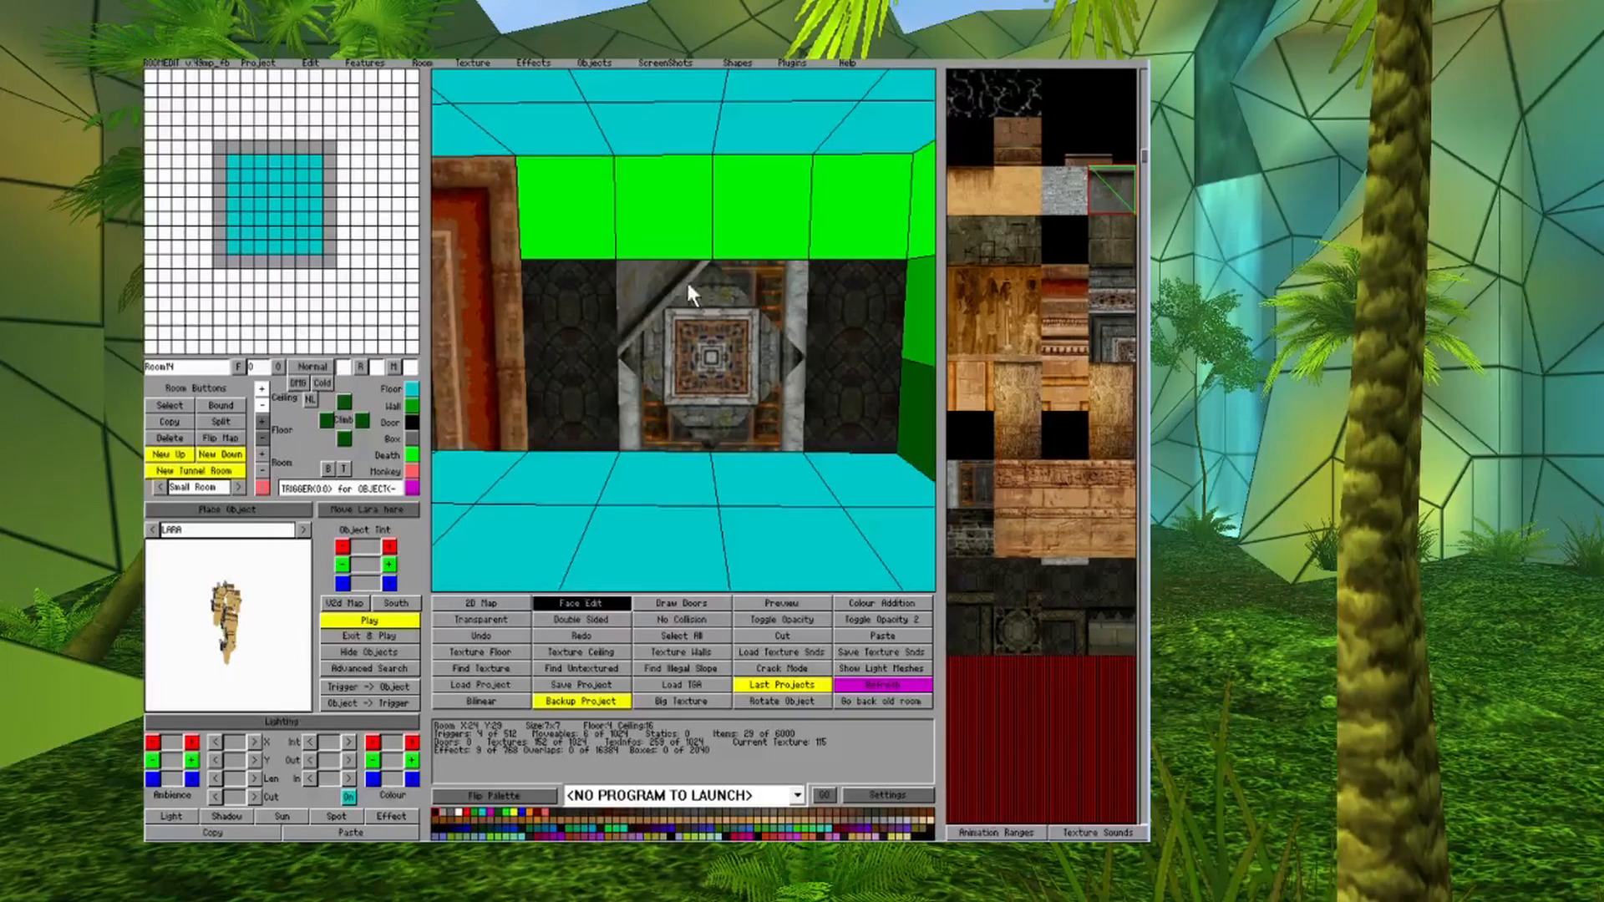
{"action": "left_click", "coordinate": [766, 274]}
{"action": "left_click", "coordinate": [772, 279]}
{"action": "left_click", "coordinate": [773, 283]}
Apply texture 115 to the two lower corner triangles outside the diamond, rotating each to complete the diamond-shaped border.
{"action": "left_click", "coordinate": [772, 422]}
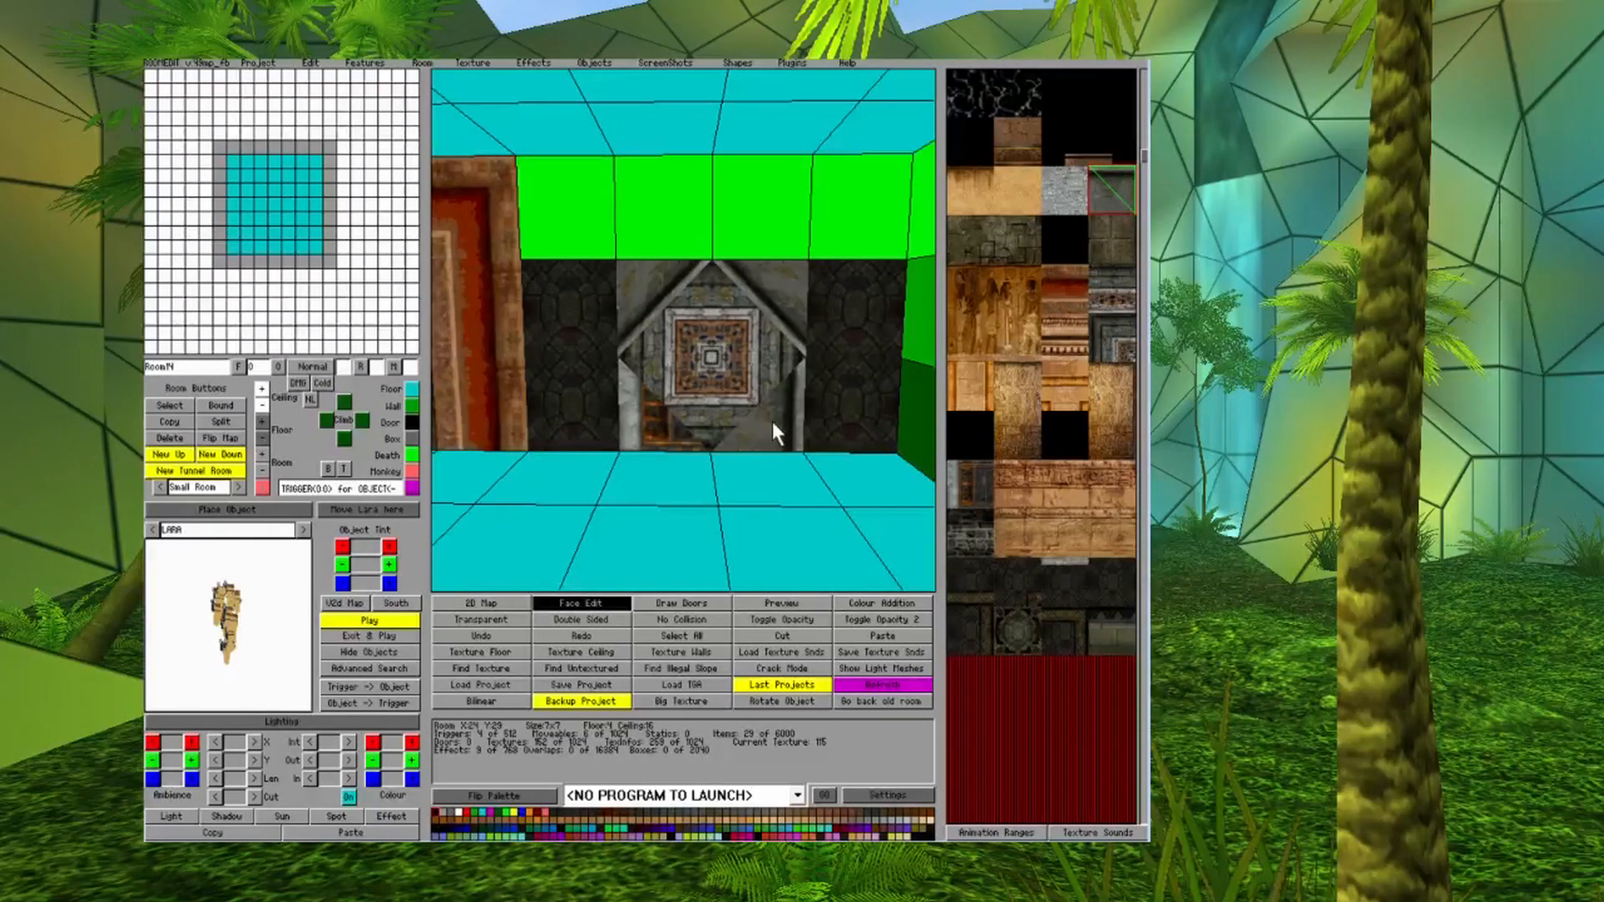
{"action": "left_click", "coordinate": [770, 430]}
{"action": "left_click", "coordinate": [759, 435]}
{"action": "left_click", "coordinate": [758, 435]}
{"action": "left_click", "coordinate": [757, 435]}
{"action": "left_click", "coordinate": [756, 433]}
{"action": "left_click", "coordinate": [756, 428]}
{"action": "left_click", "coordinate": [756, 429]}
{"action": "left_click", "coordinate": [756, 427]}
{"action": "left_click", "coordinate": [603, 426]}
{"action": "left_click", "coordinate": [639, 434]}
{"action": "left_click", "coordinate": [640, 434]}
{"action": "left_click", "coordinate": [639, 434]}
Apply dark frame texture 150 to the four corner triangles outside the diamond, orienting each to form a square frame.
{"action": "right_click", "coordinate": [572, 310]}
{"action": "left_click", "coordinate": [574, 410]}
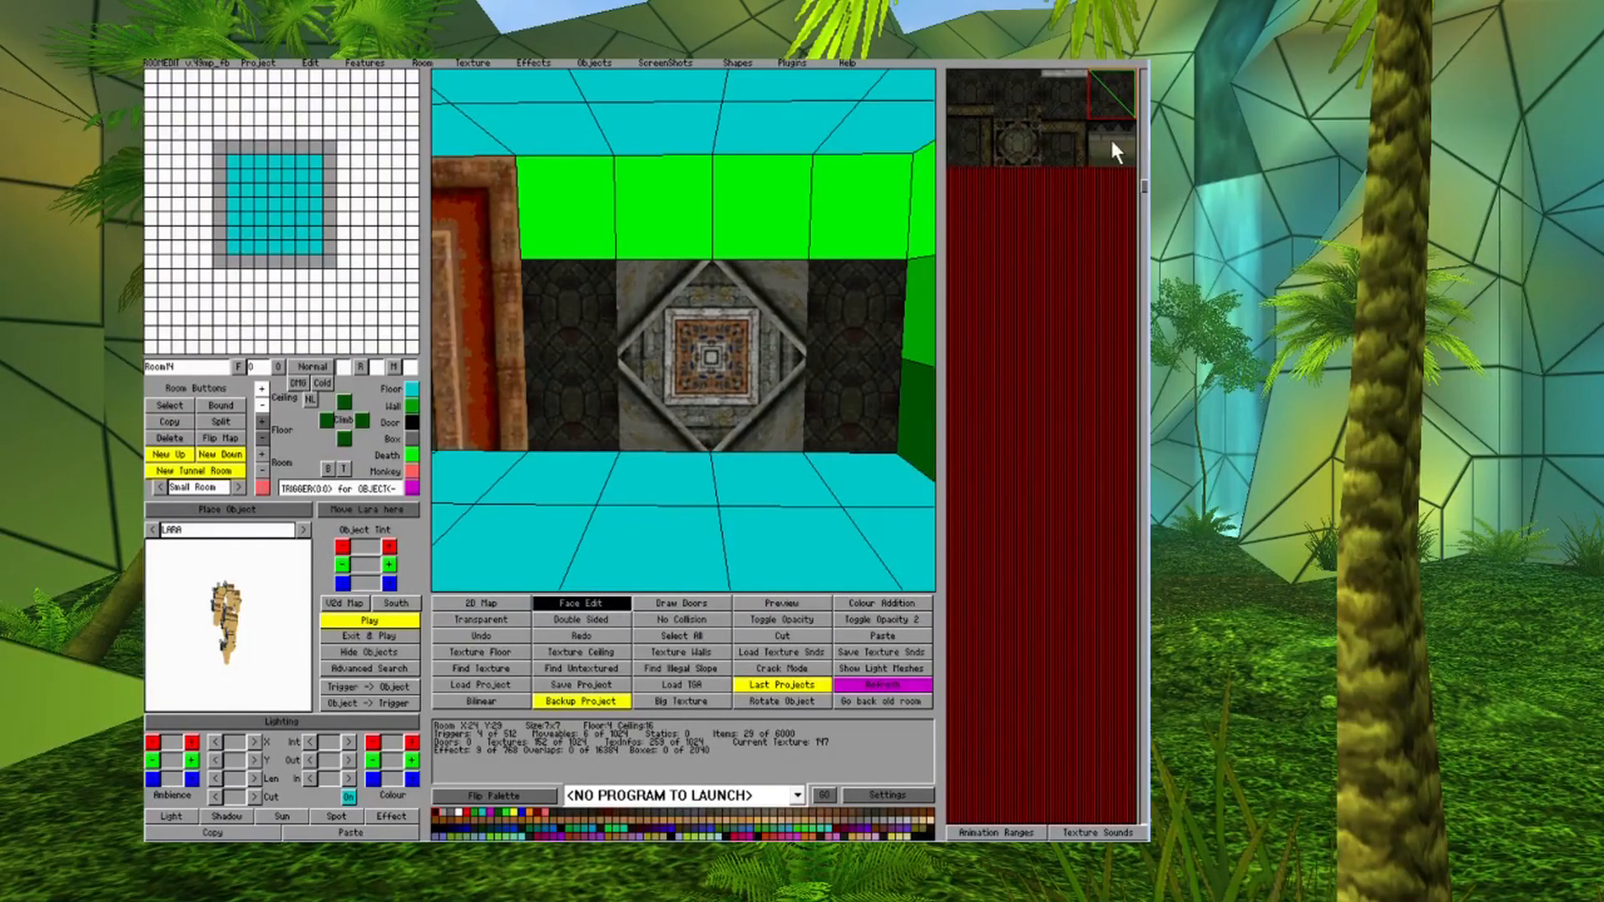
{"action": "scroll", "coordinate": [1033, 373], "scroll_direction": "up", "scroll_amount": 3}
{"action": "left_click", "coordinate": [1056, 398]}
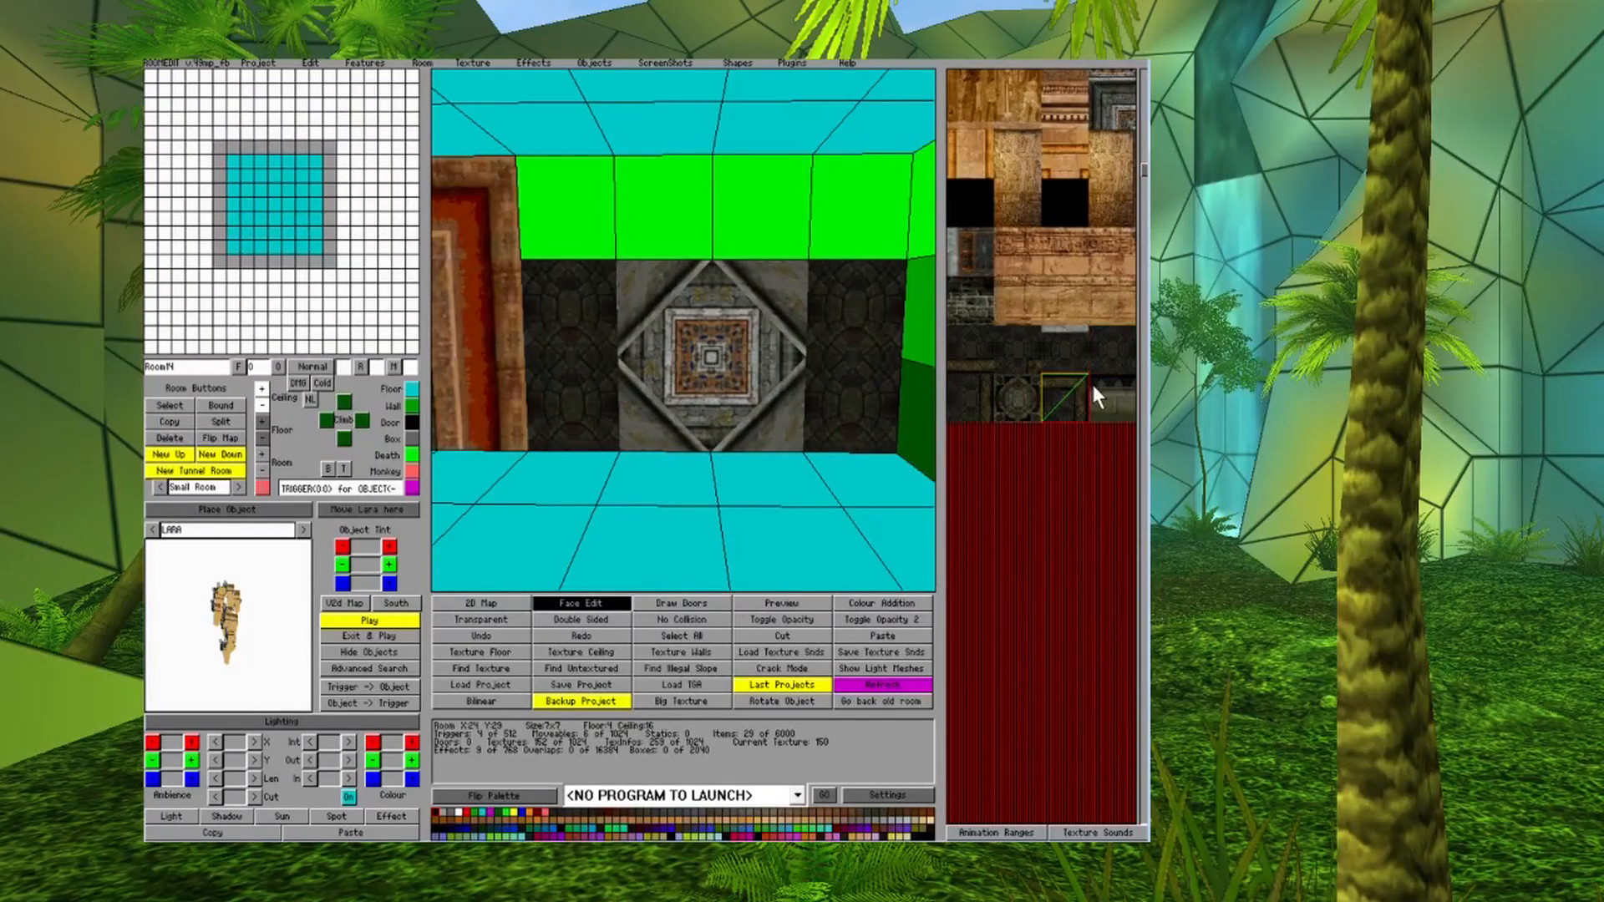
{"action": "left_click", "coordinate": [673, 440]}
{"action": "left_click", "coordinate": [673, 440]}
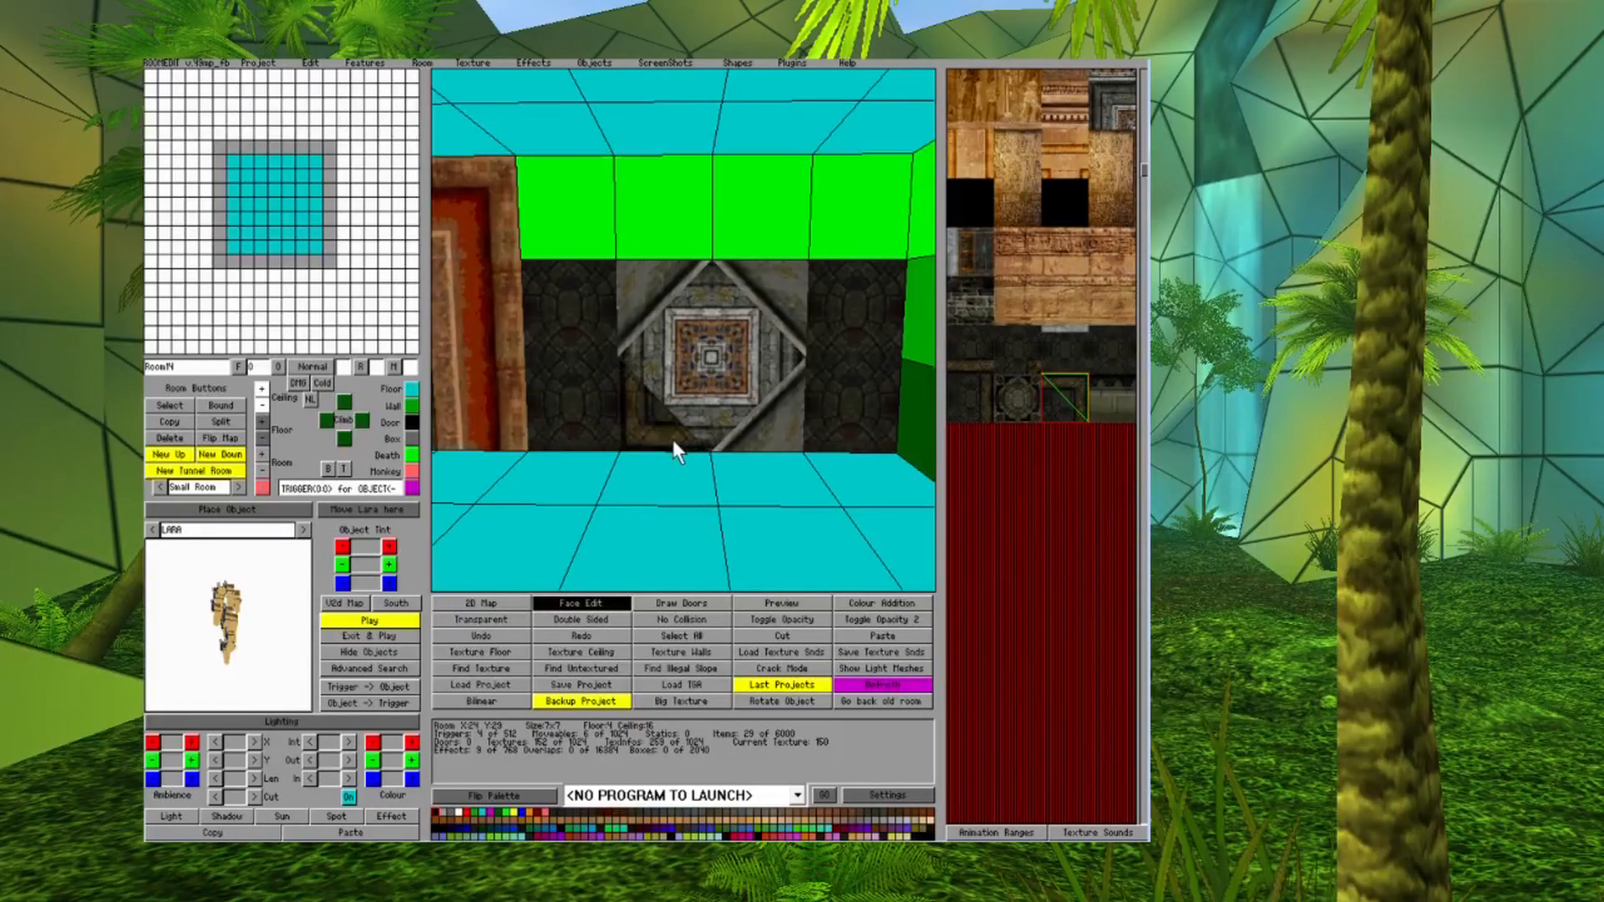
{"action": "left_click", "coordinate": [765, 438]}
{"action": "left_click", "coordinate": [765, 438]}
{"action": "left_click", "coordinate": [775, 303]}
{"action": "left_click", "coordinate": [649, 279]}
{"action": "left_click", "coordinate": [656, 280]}
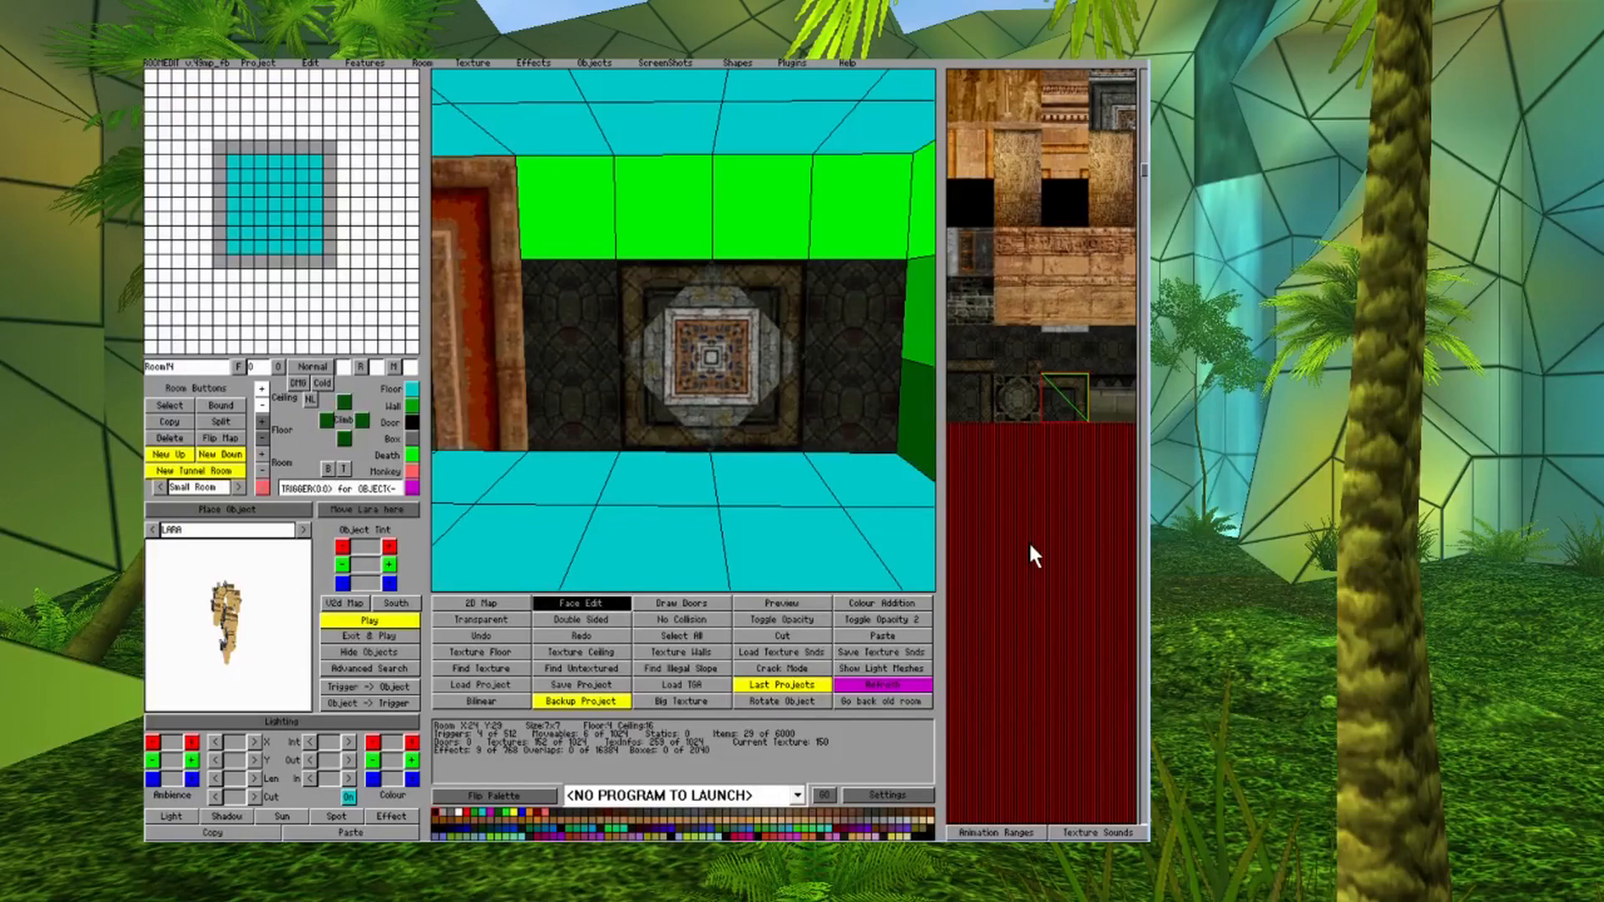
Examine the diamond panel and the neighbouring framed doorway from different angles, and pick texture 130 from the texture set.
{"action": "right_click_drag", "start_coordinate": [802, 495], "coordinate": [689, 444]}
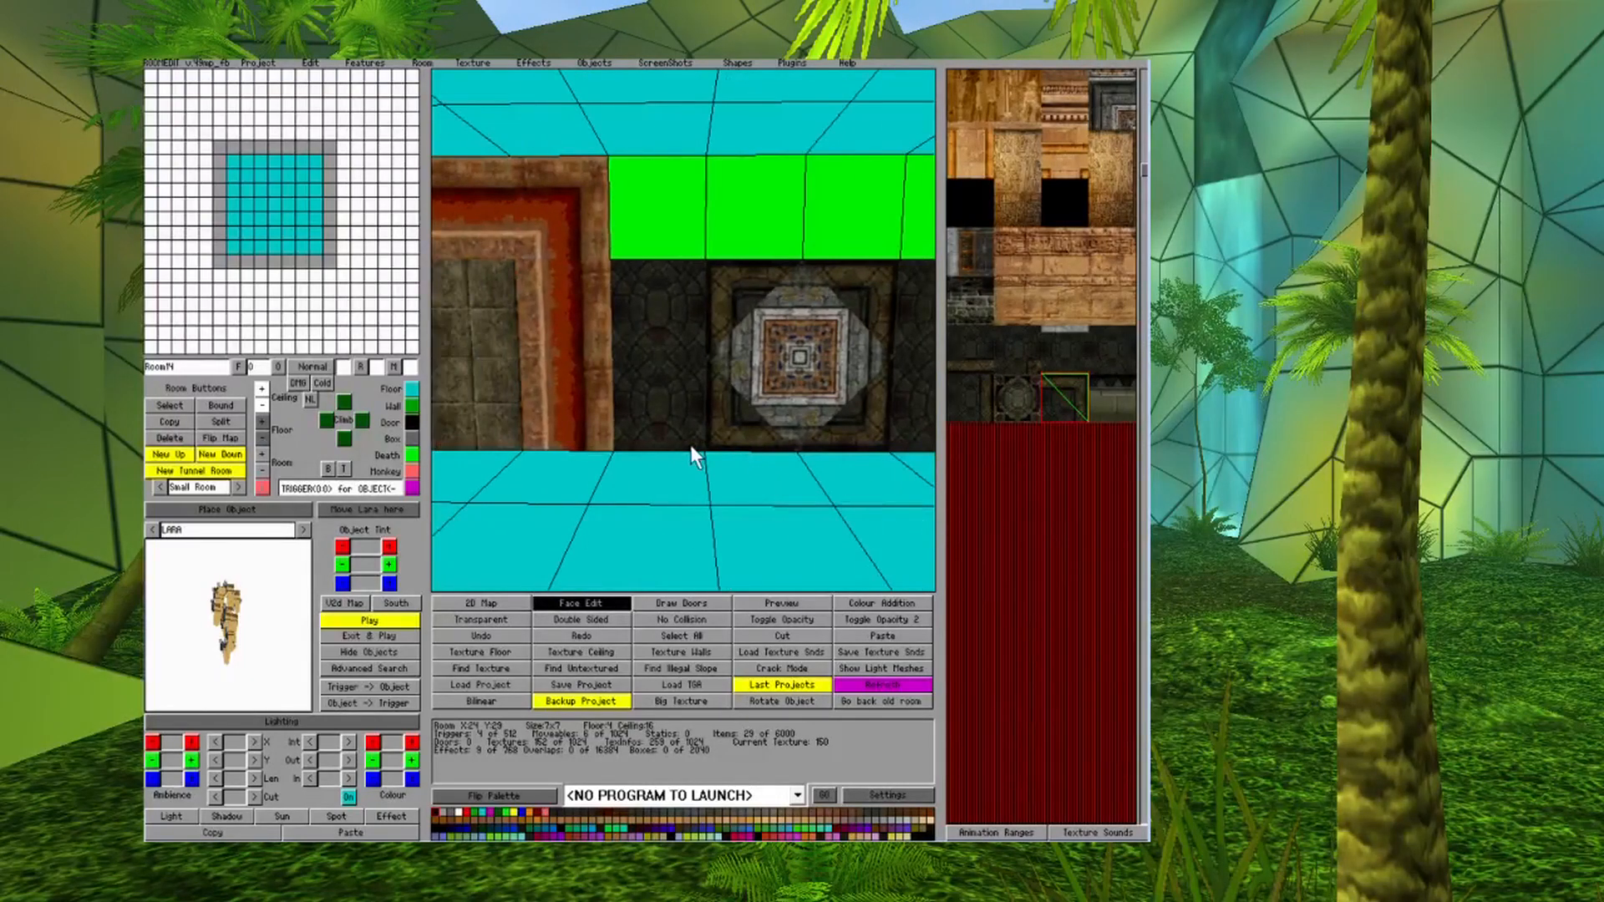
{"action": "key", "text": "Up"}
{"action": "key", "text": "Down"}
{"action": "key", "text": "Right"}
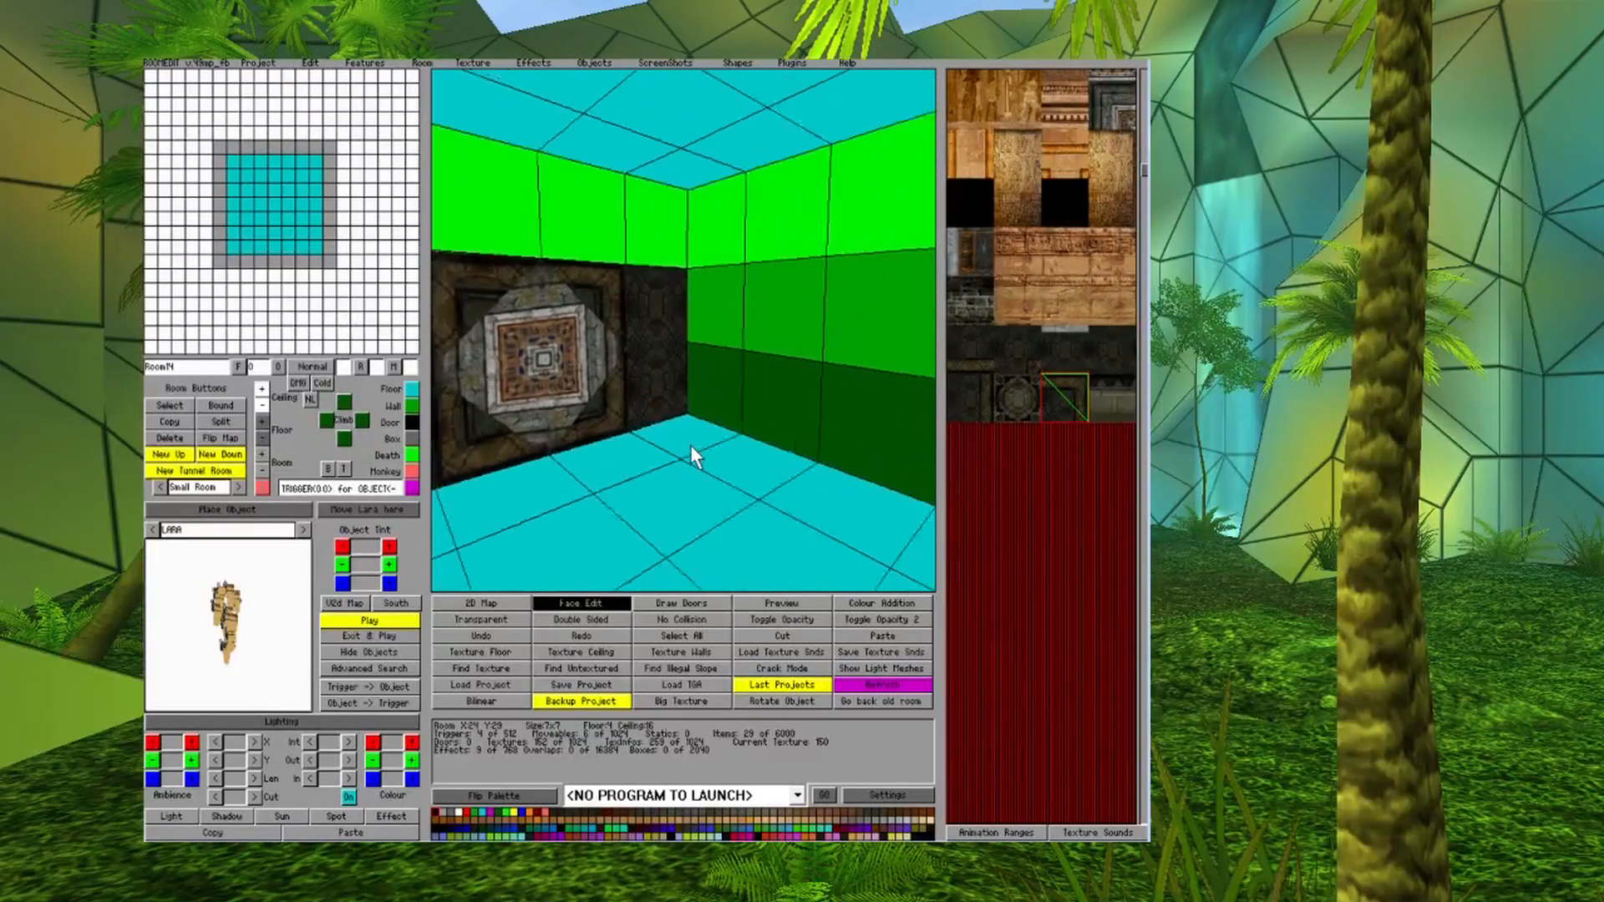
{"action": "scroll", "coordinate": [623, 399], "scroll_direction": "up", "scroll_amount": 3}
{"action": "key", "text": "Left"}
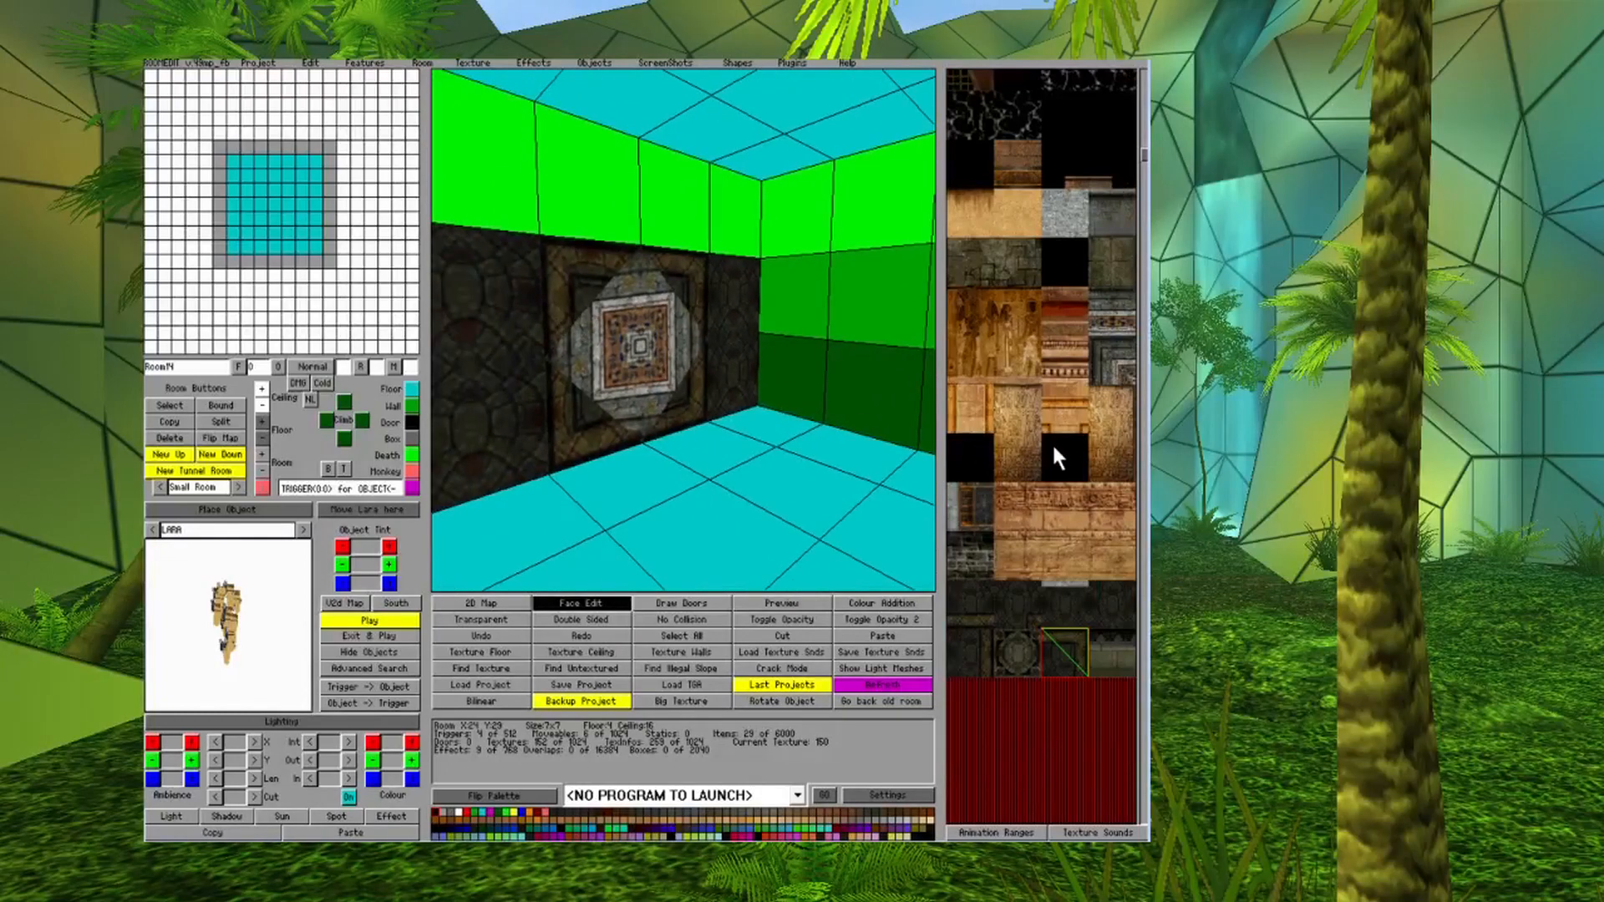
{"action": "left_click", "coordinate": [1070, 422]}
{"action": "key", "text": "Left"}
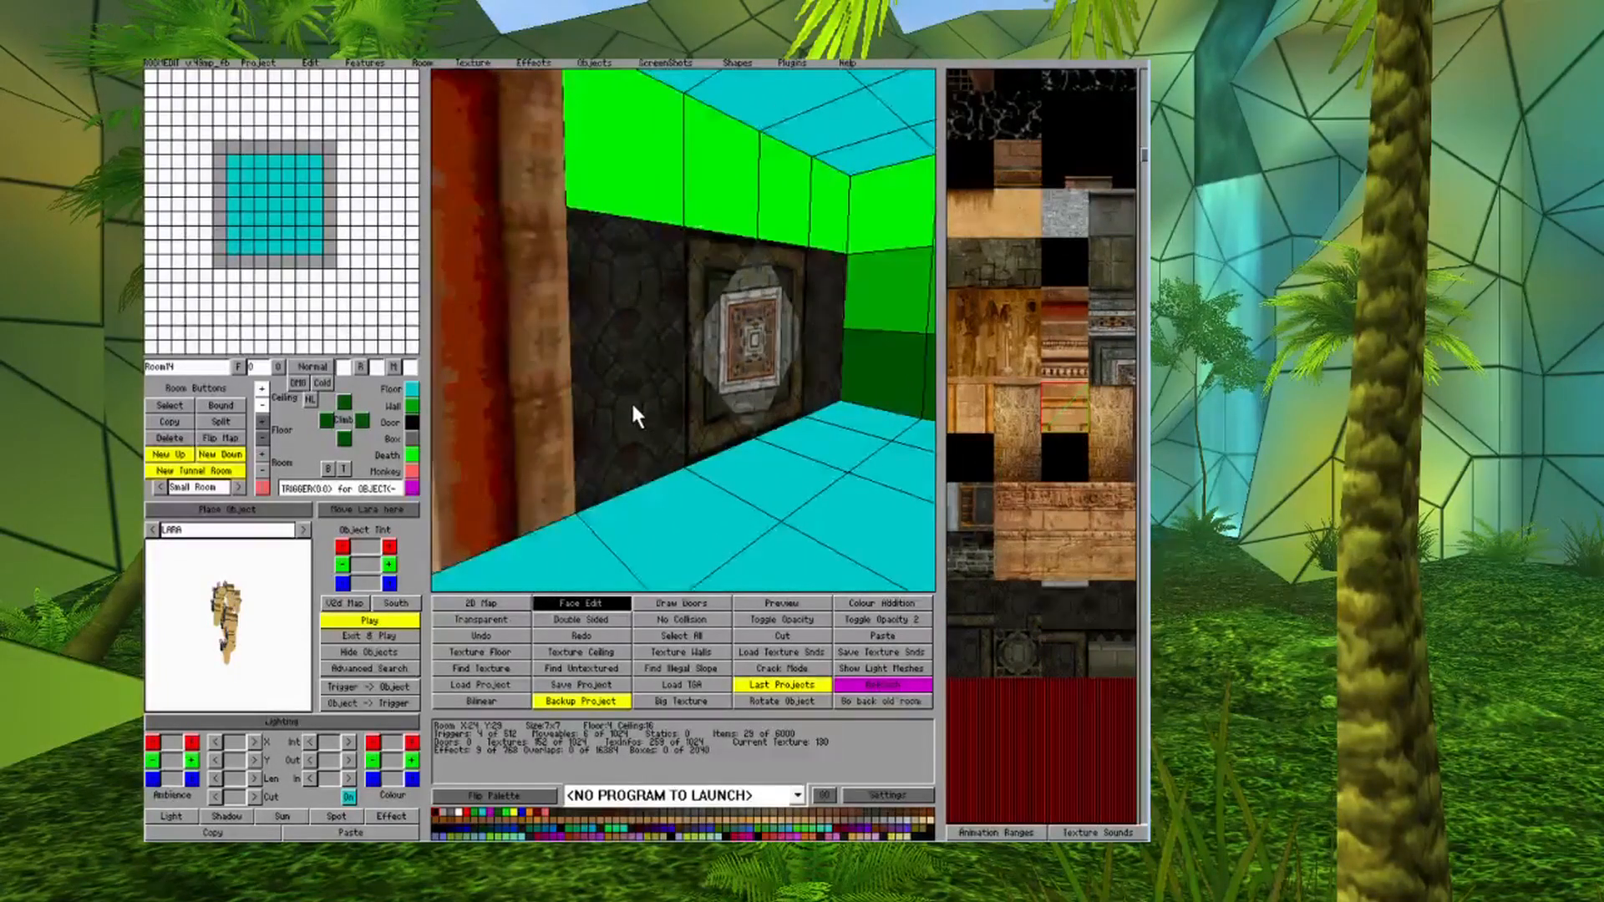
{"action": "key", "text": "Page_Down"}
{"action": "key", "text": "Left"}
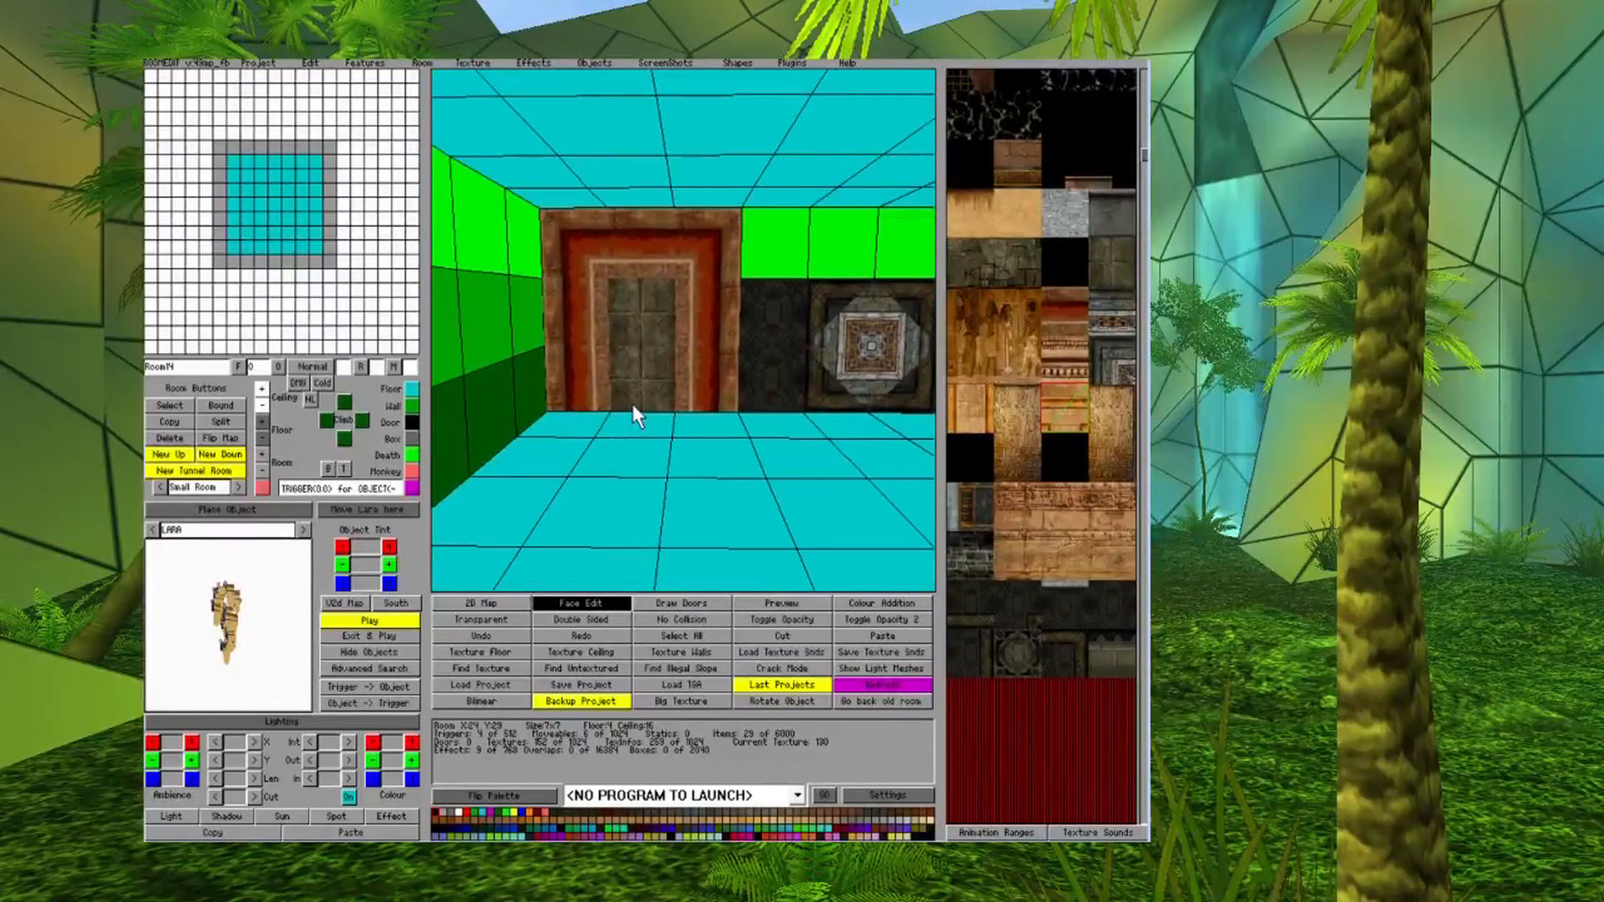
{"action": "key", "text": "Right"}
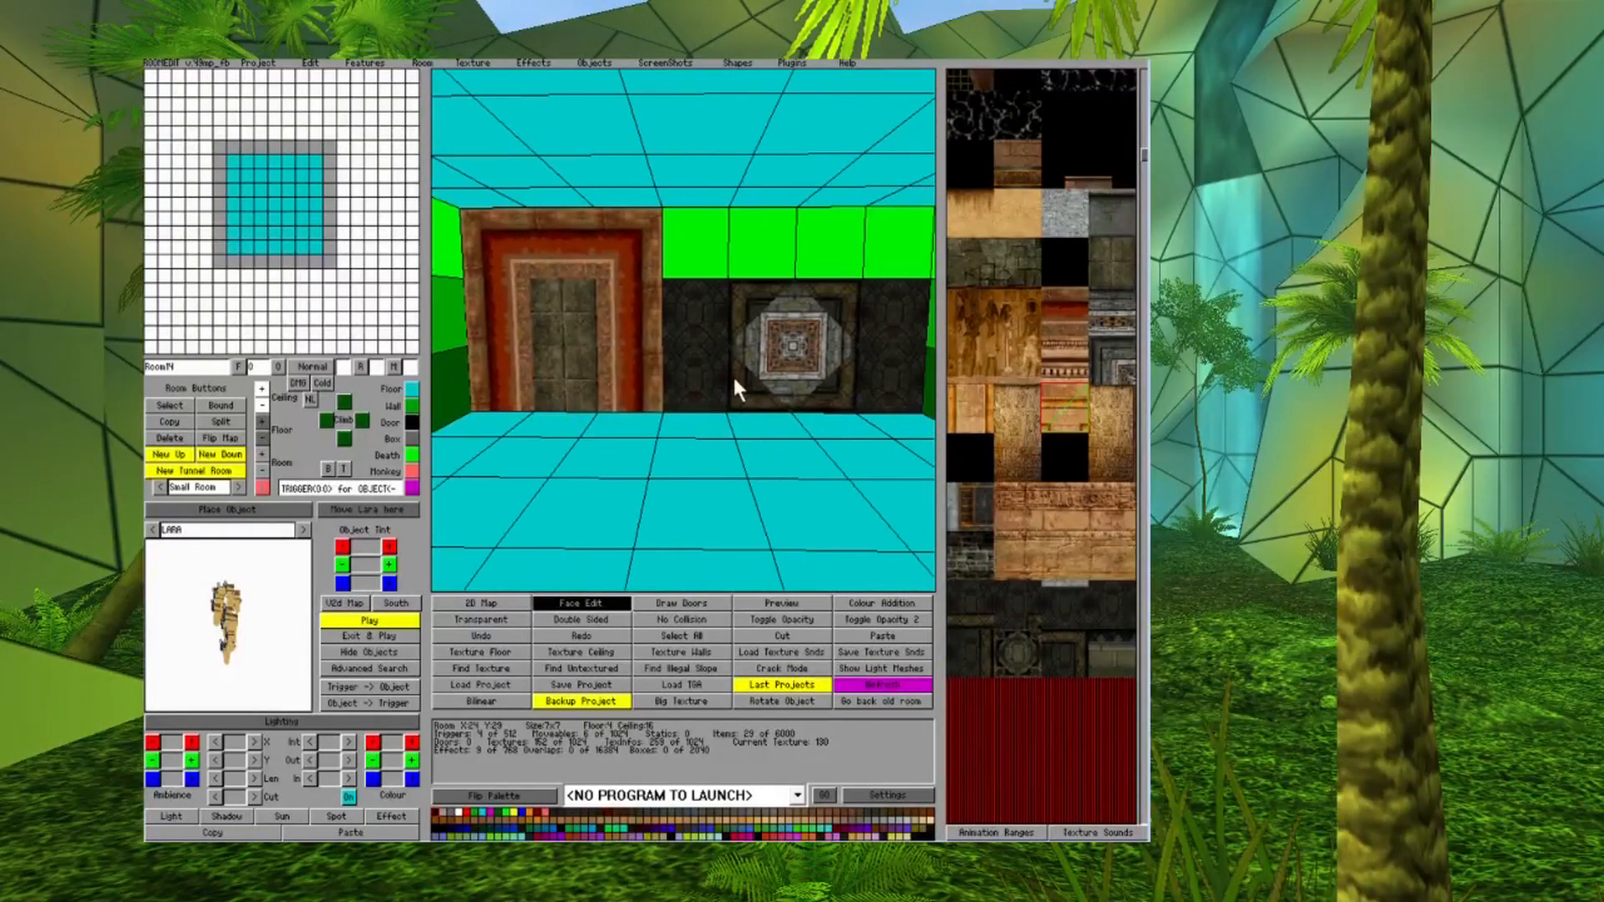